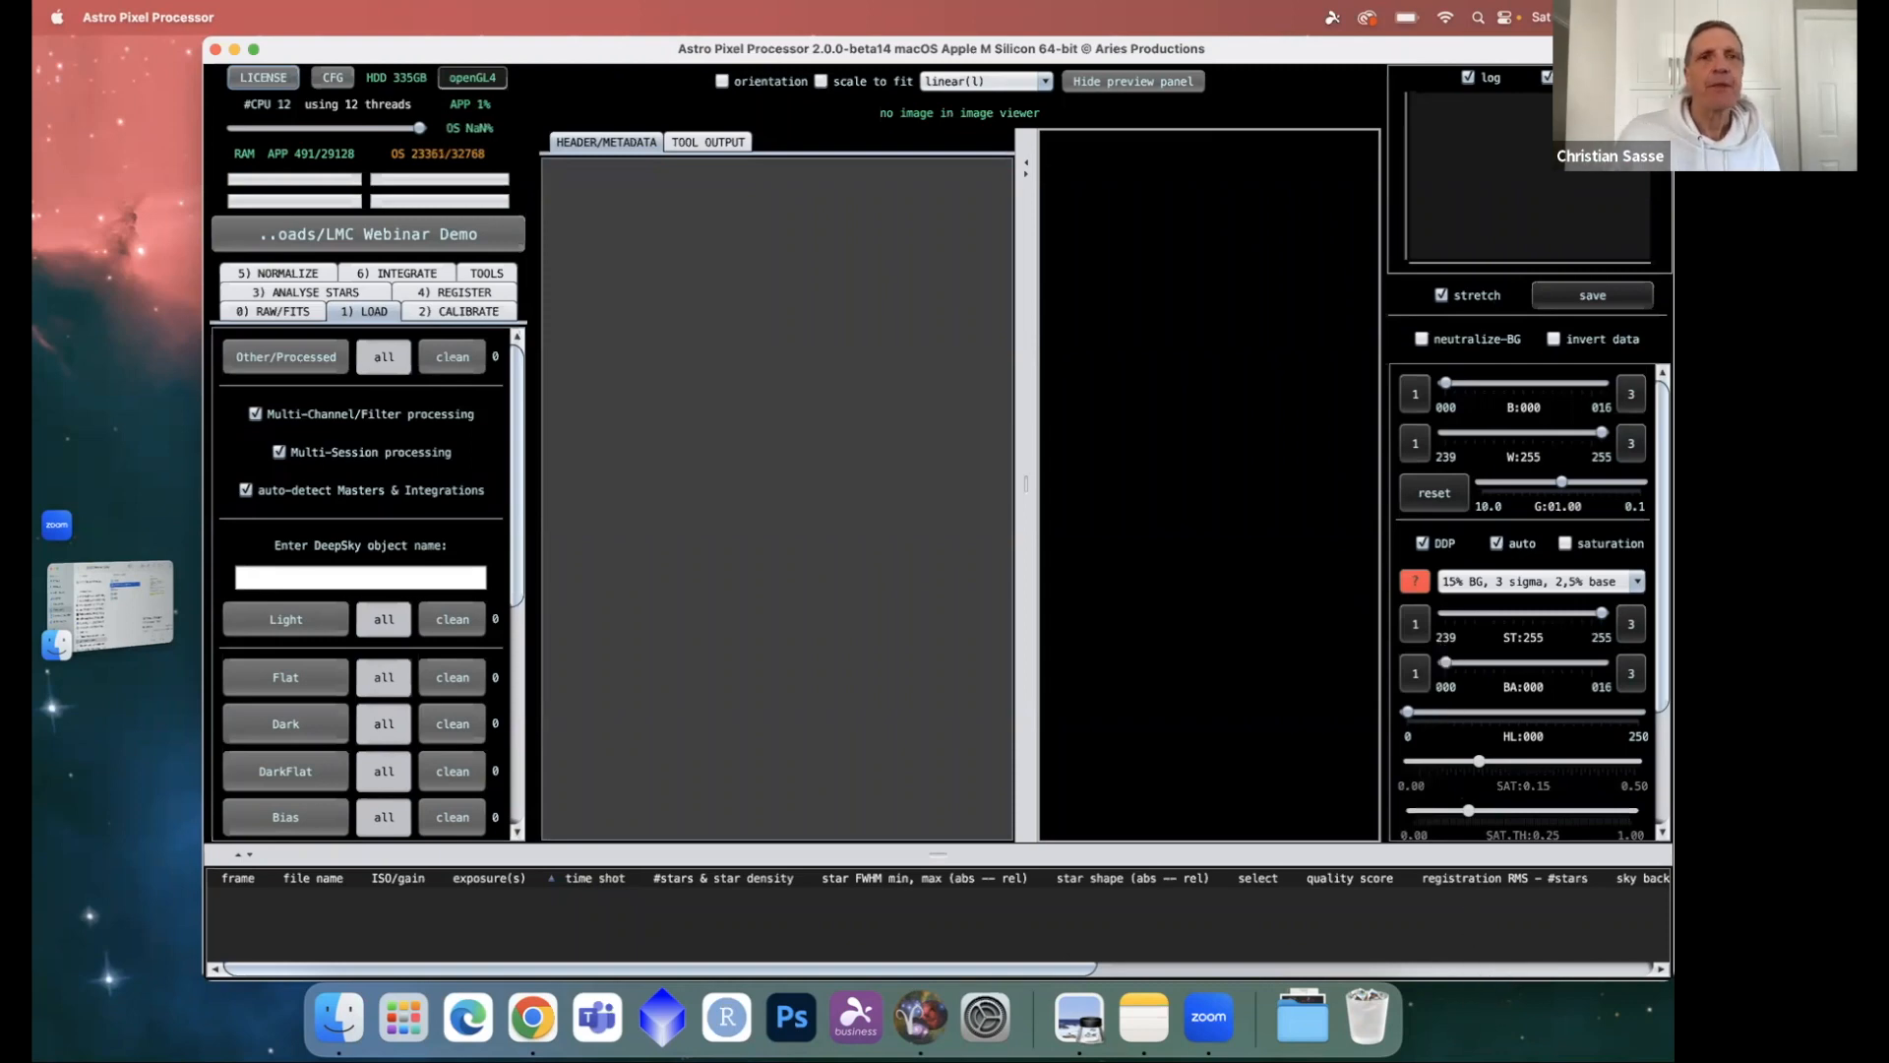
Create a folder named Work Directory inside LMC Webinar Demo and set it as the work directory.
left_click(253, 50)
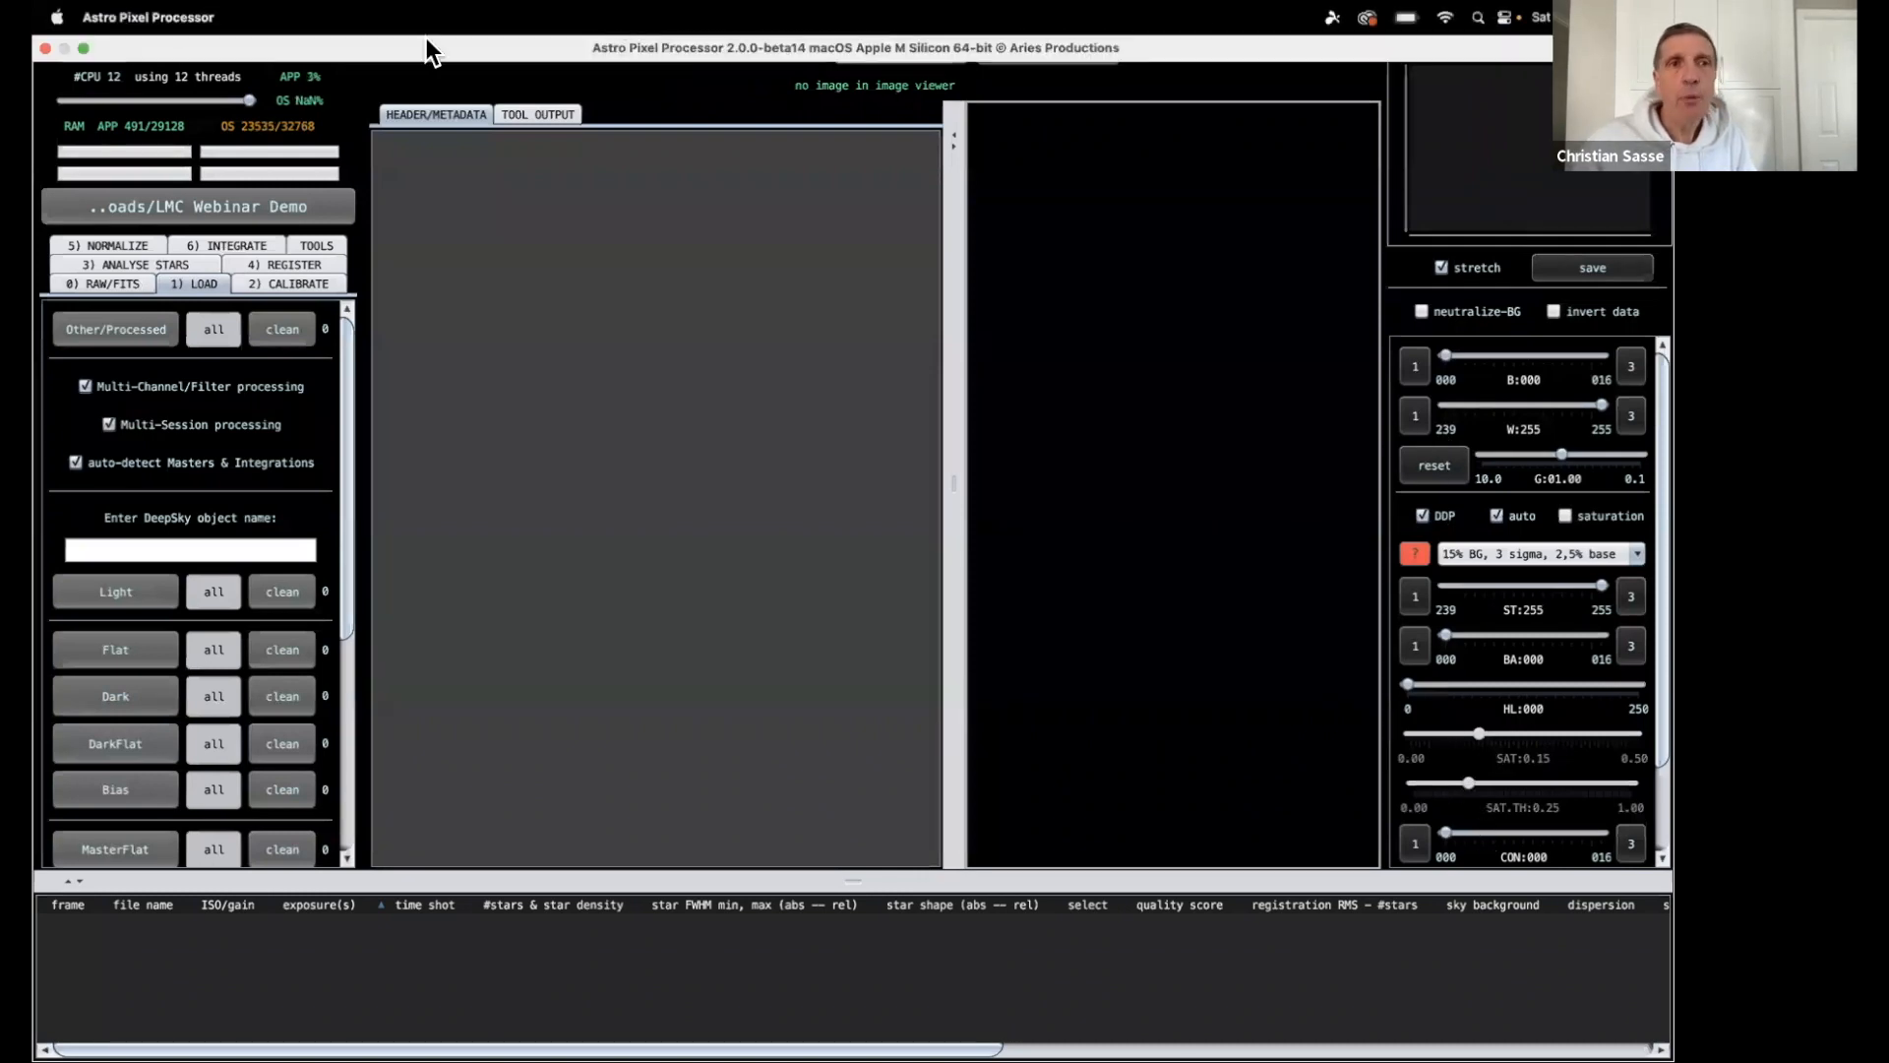
mouse_move(852, 1061)
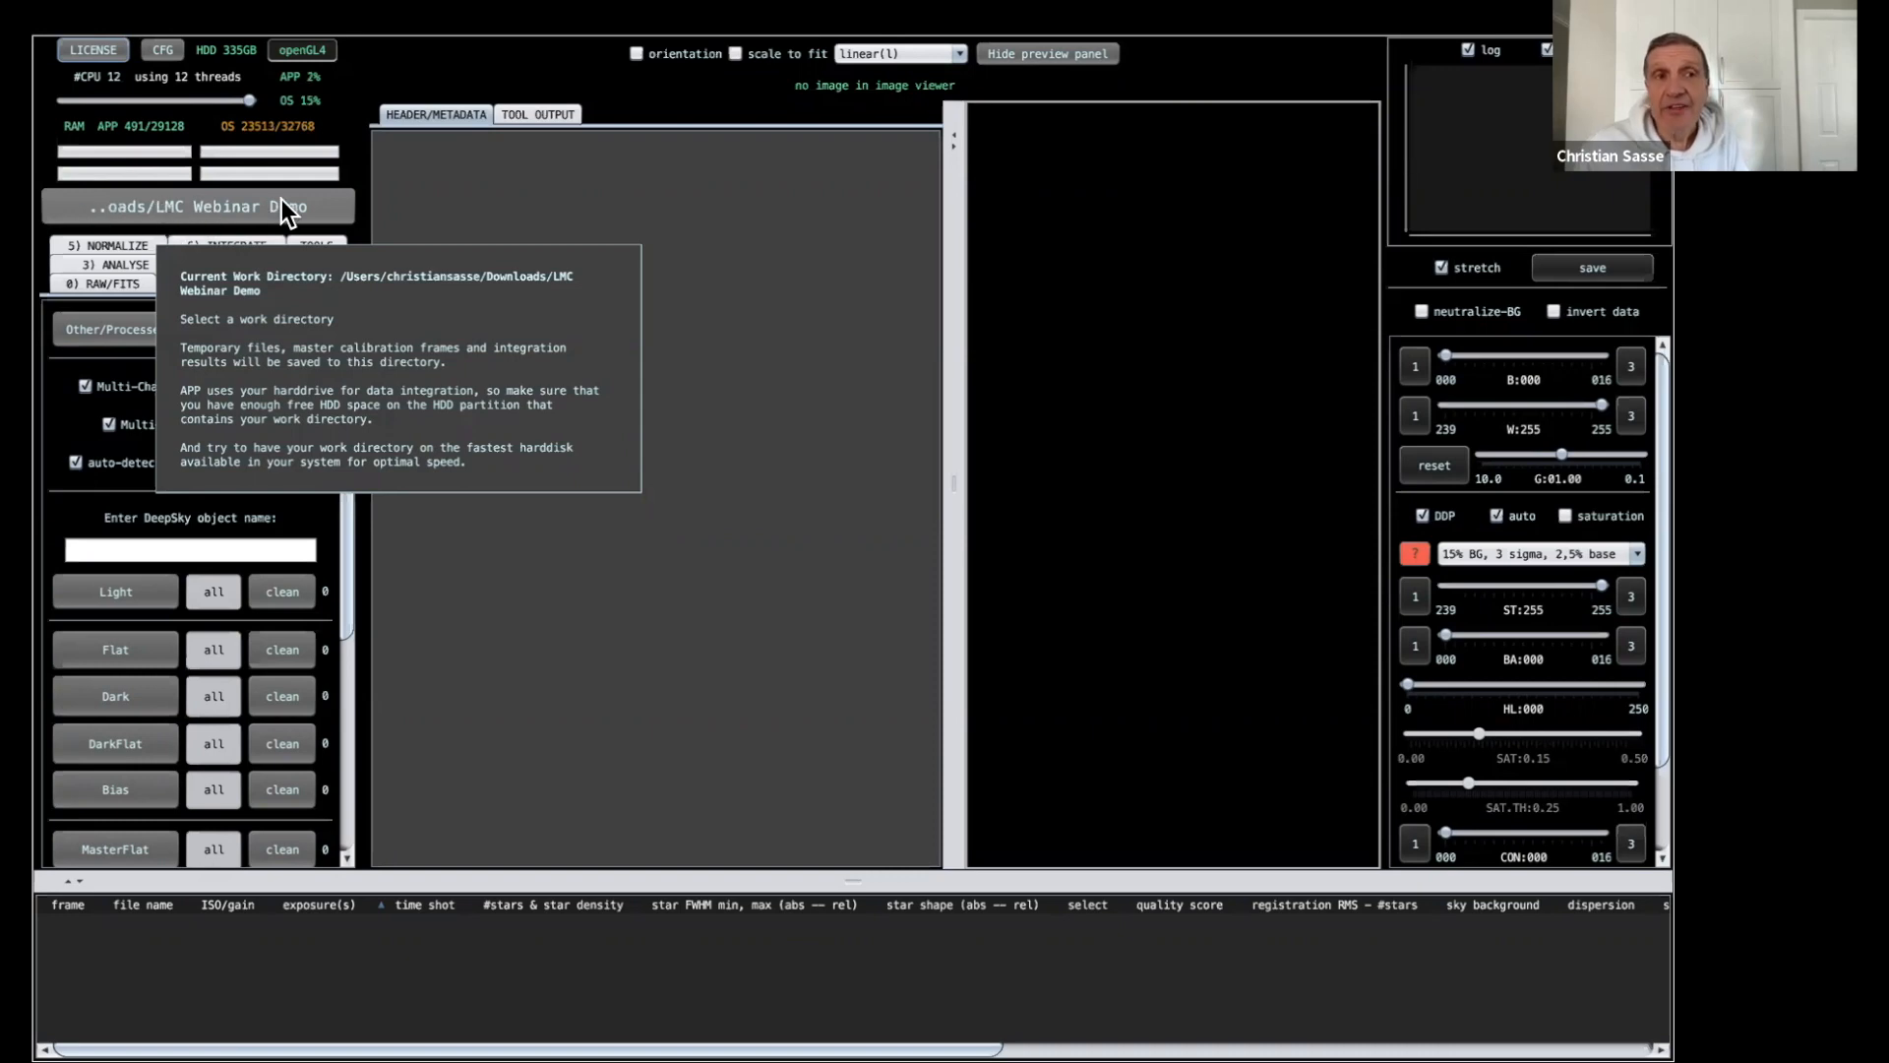
left_click(205, 203)
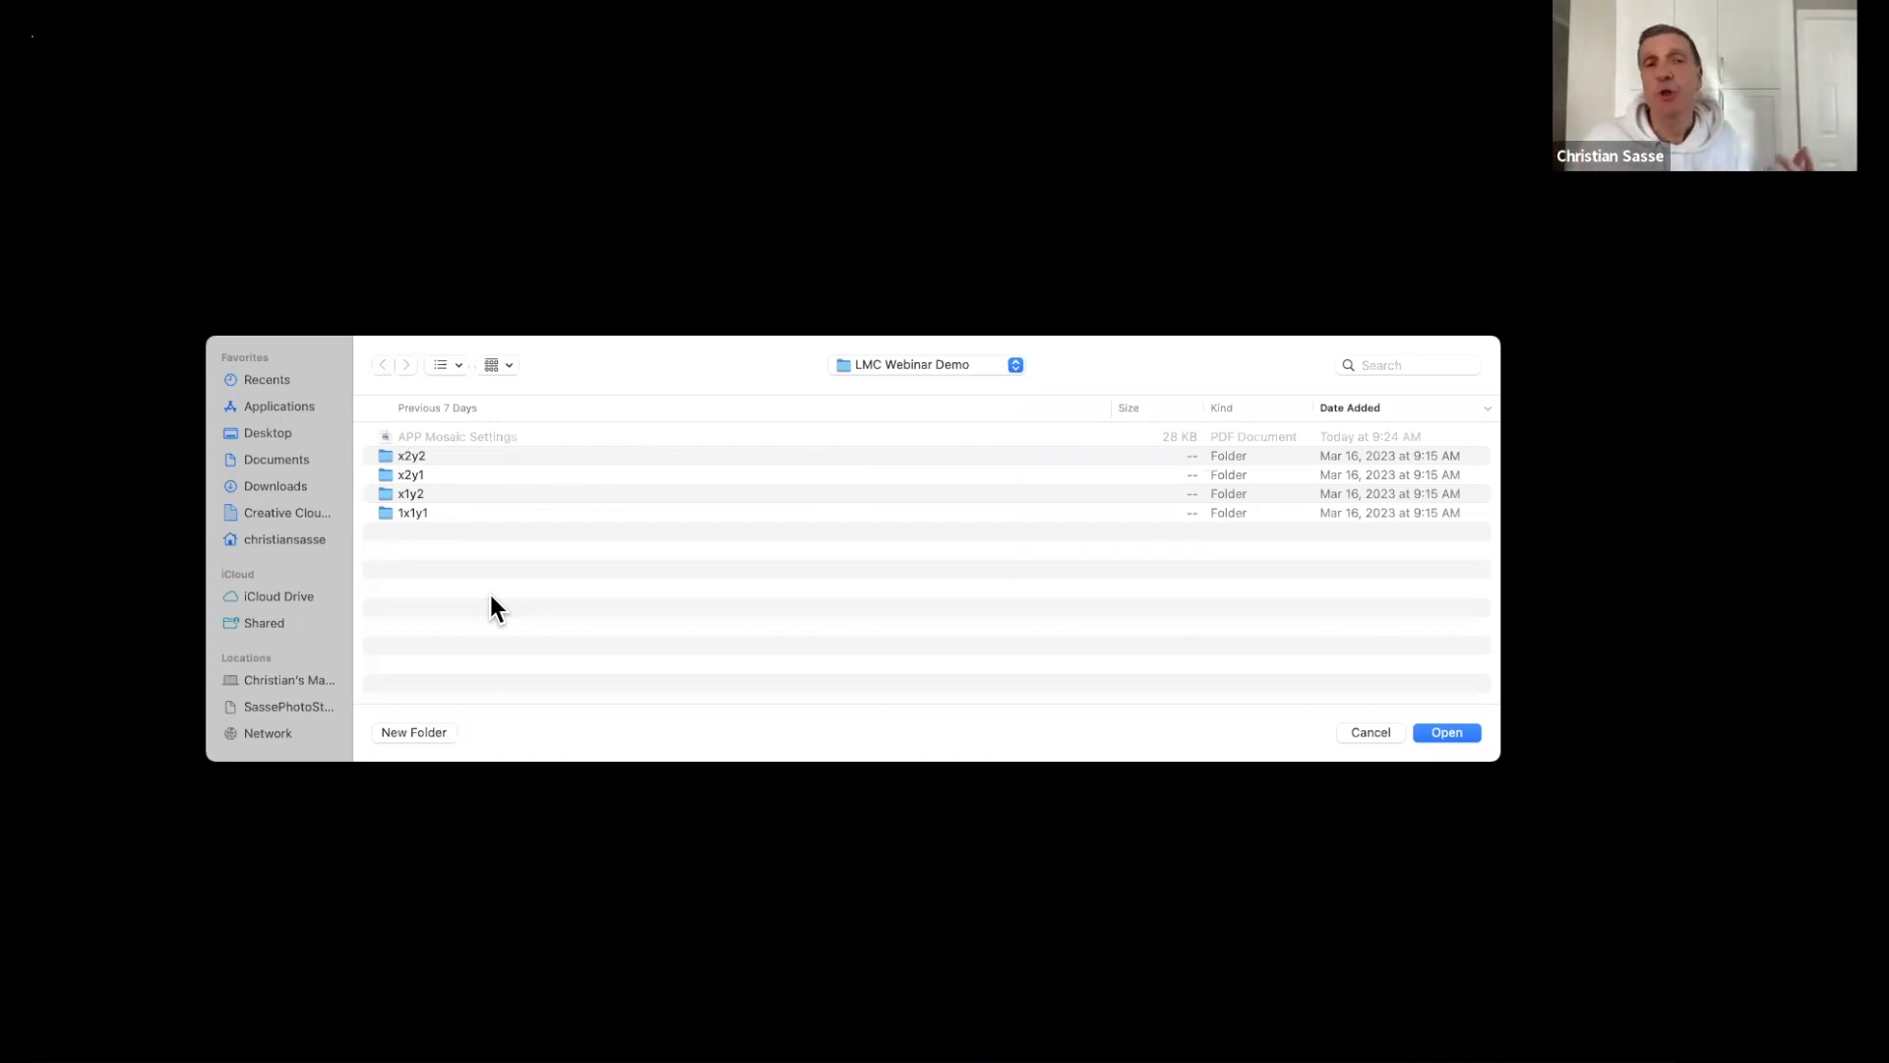
left_click(408, 732)
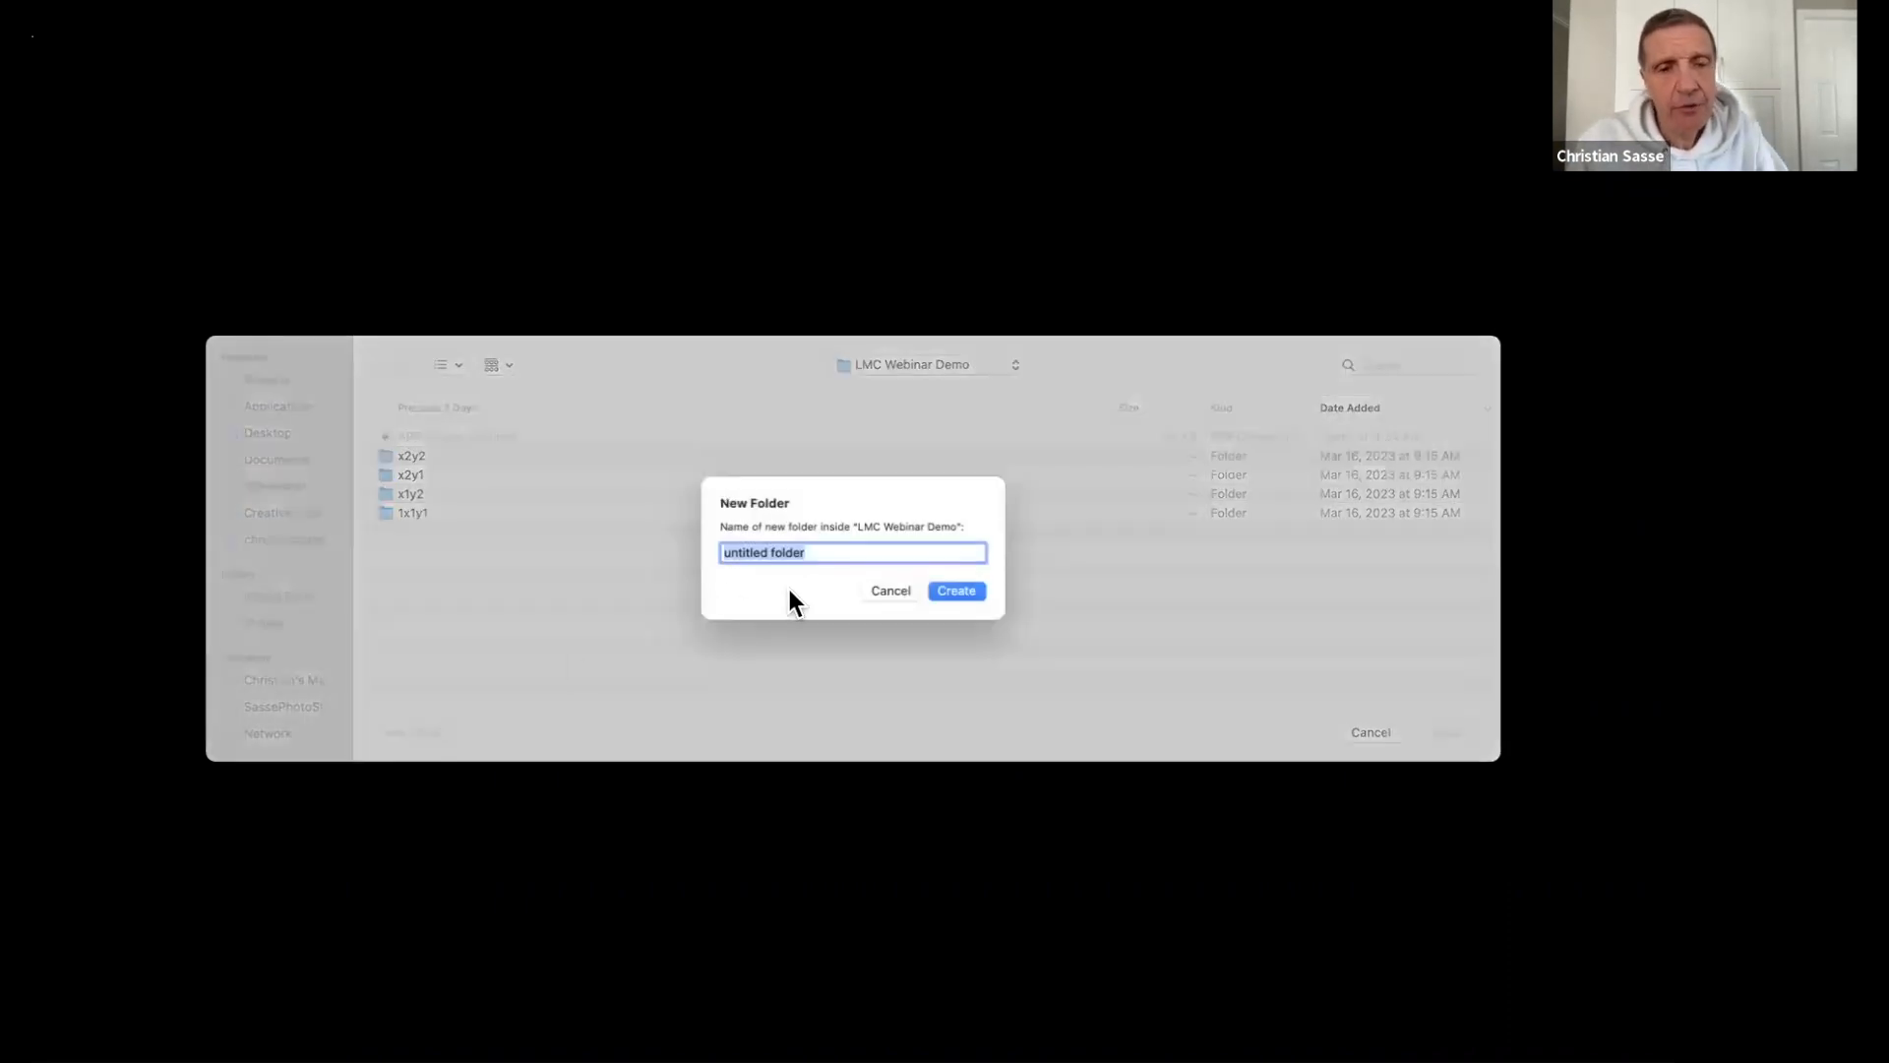
type("Work Dir")
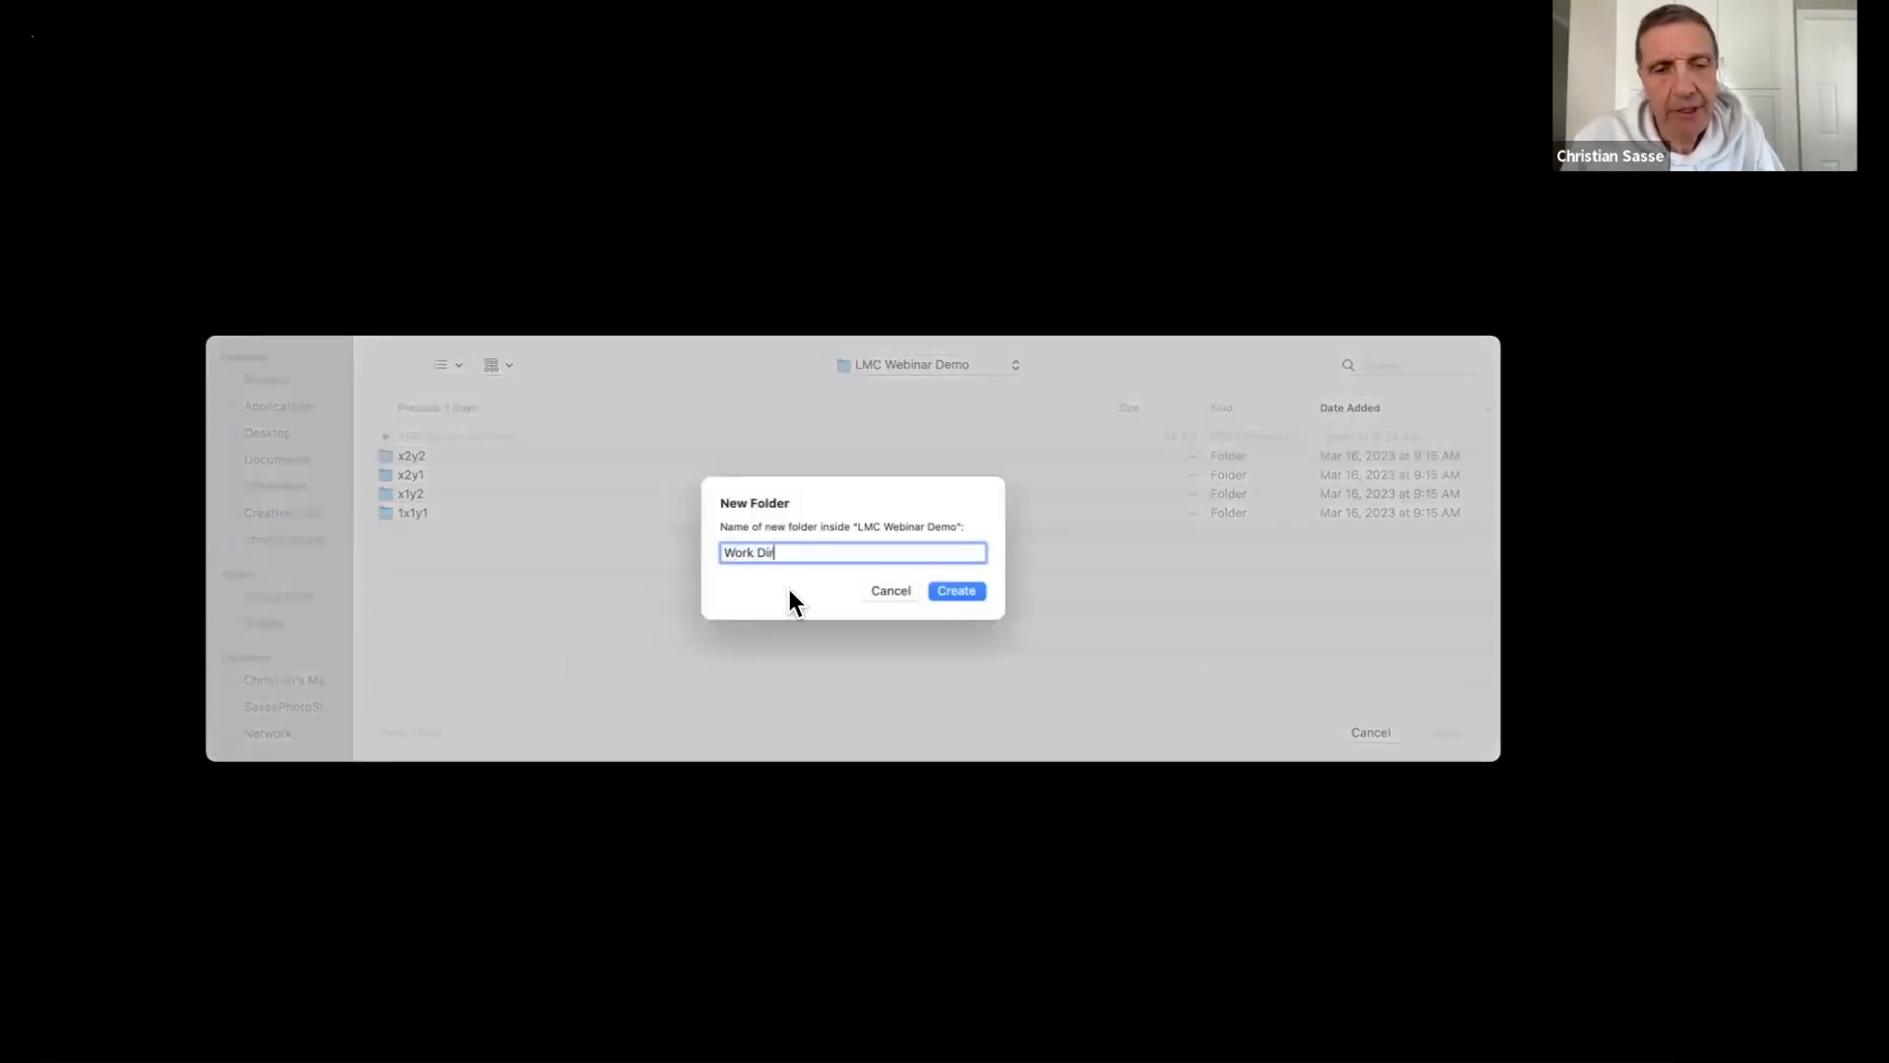
type("ectory")
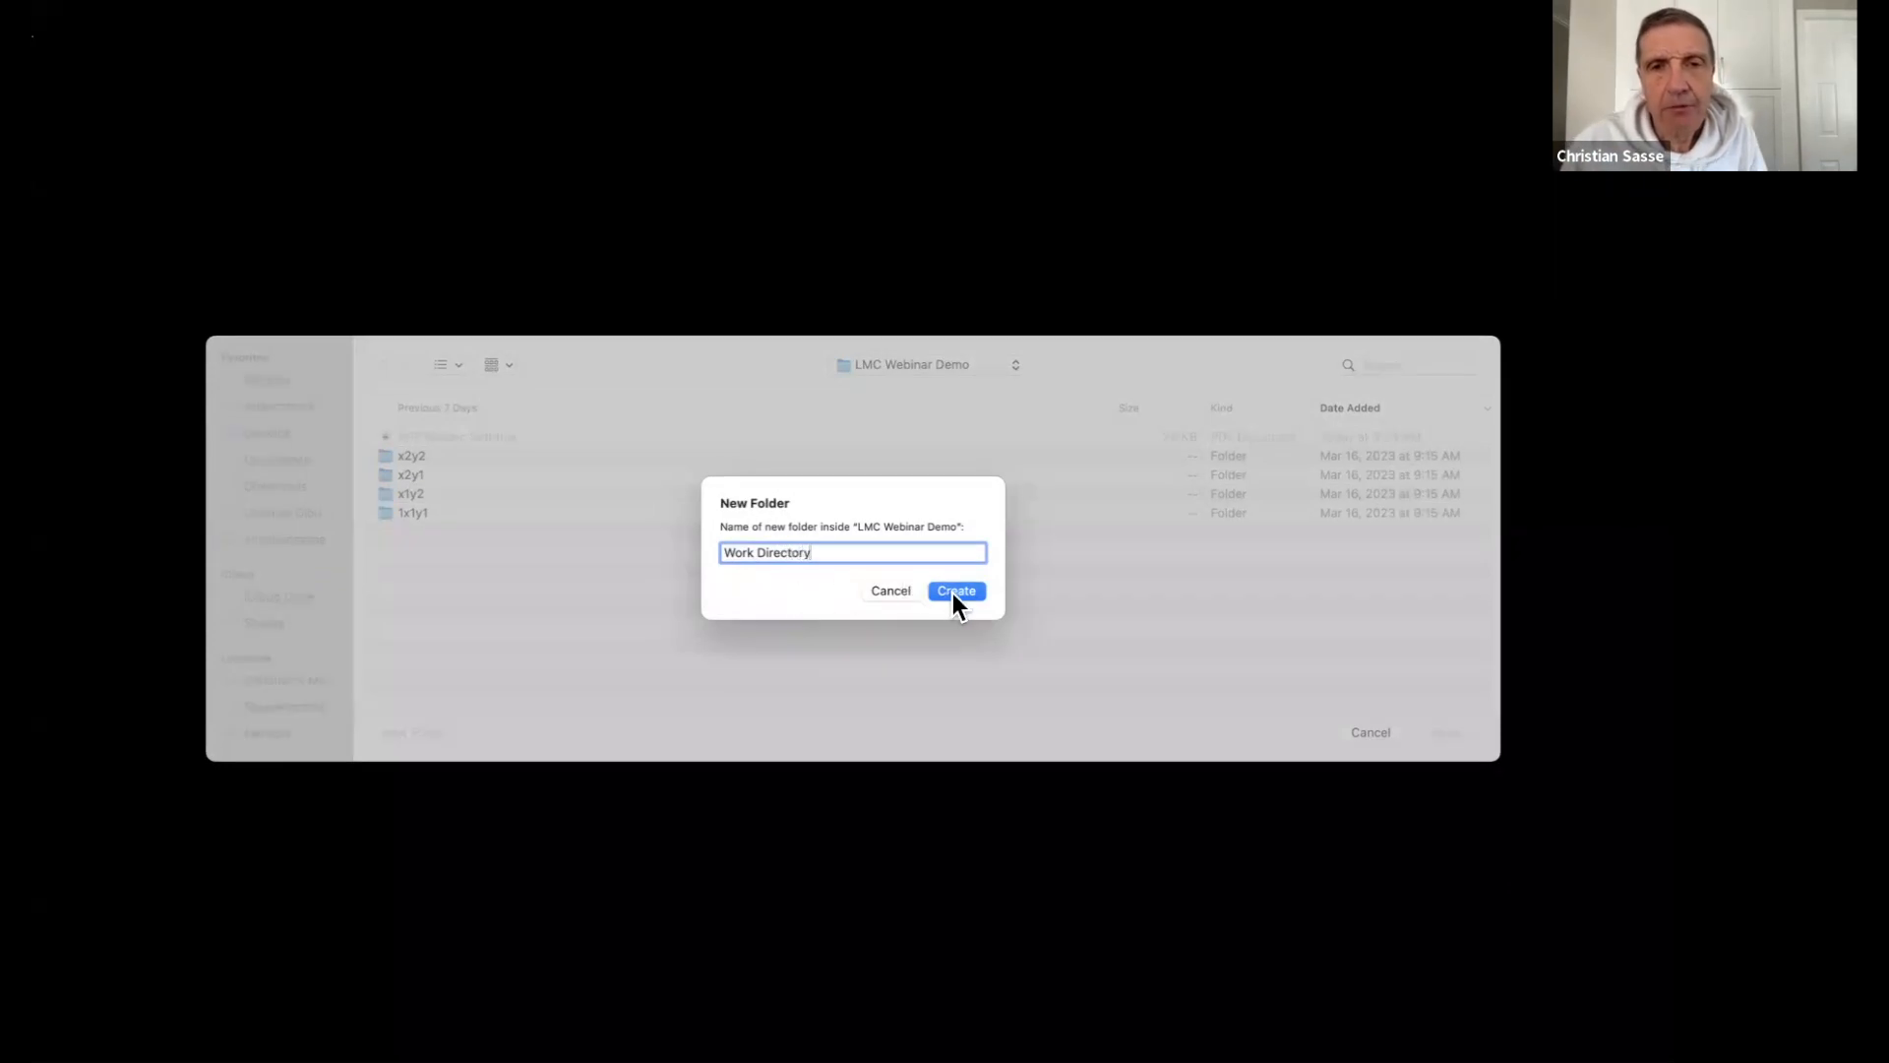
left_click(952, 592)
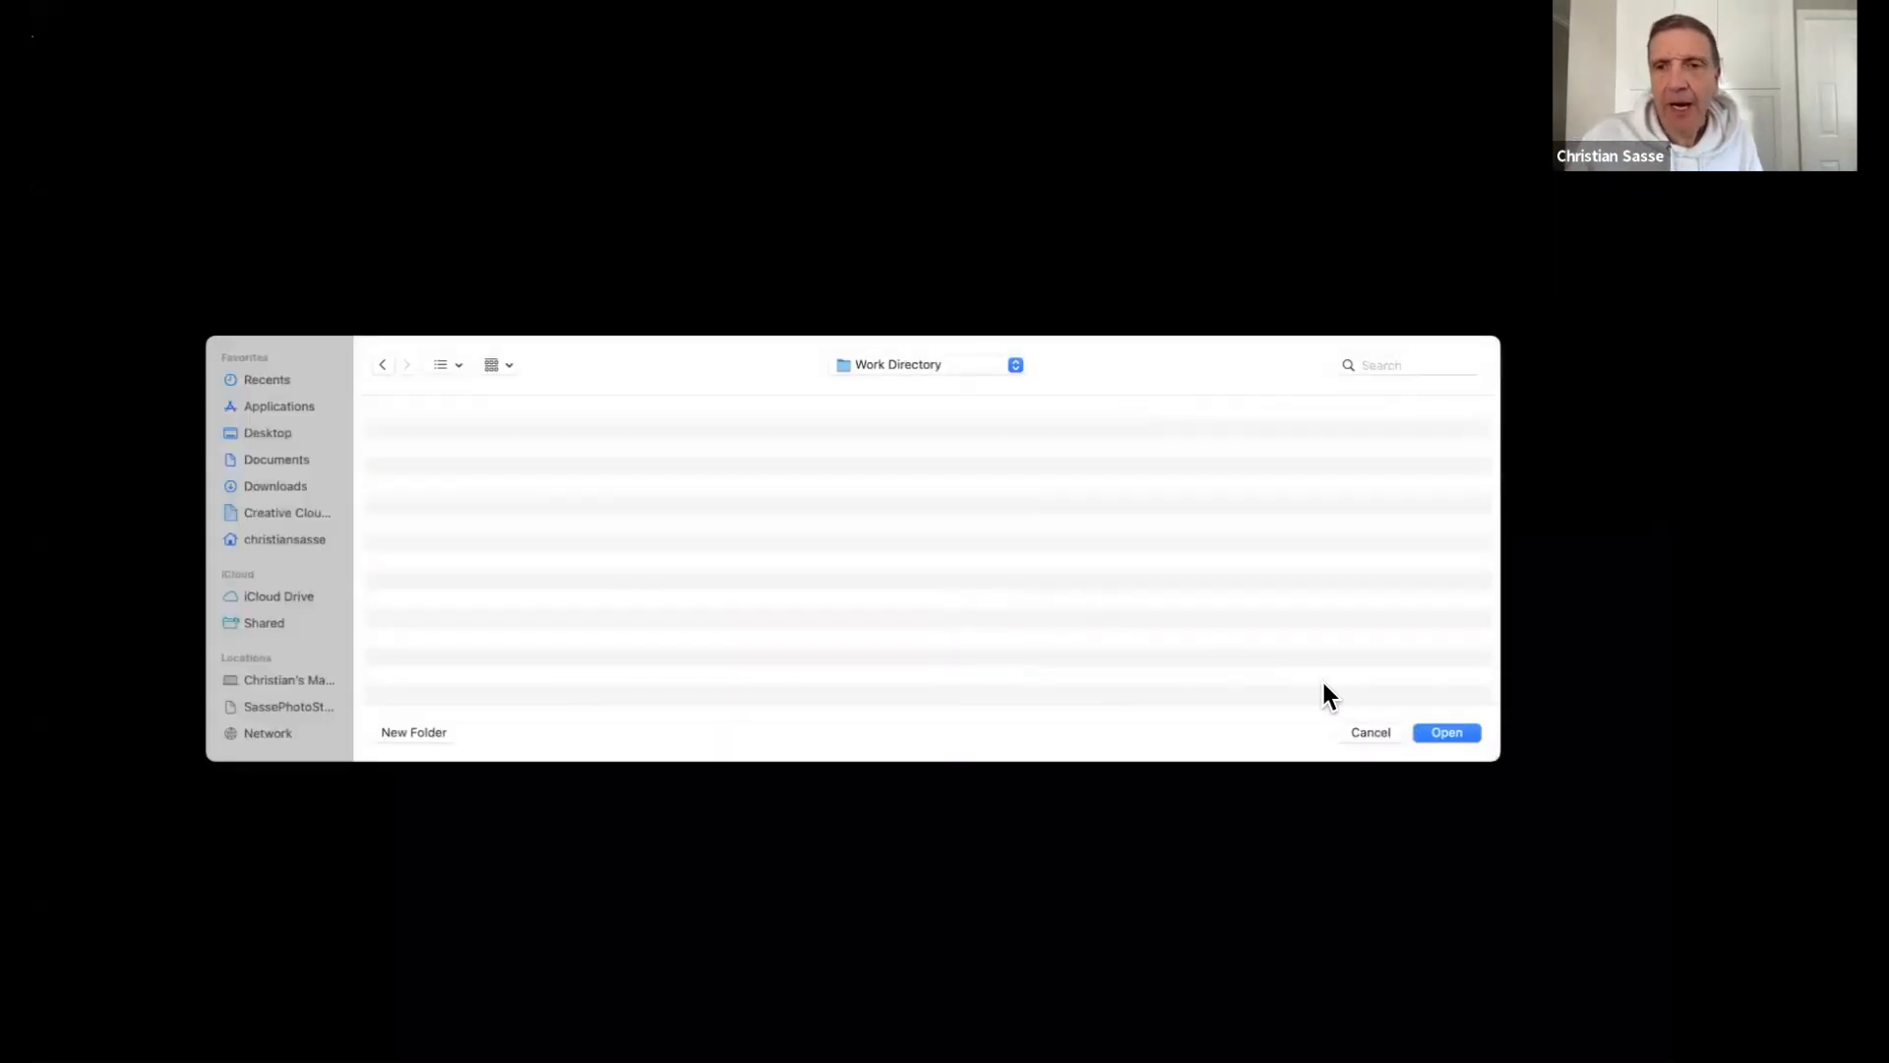
left_click(1427, 728)
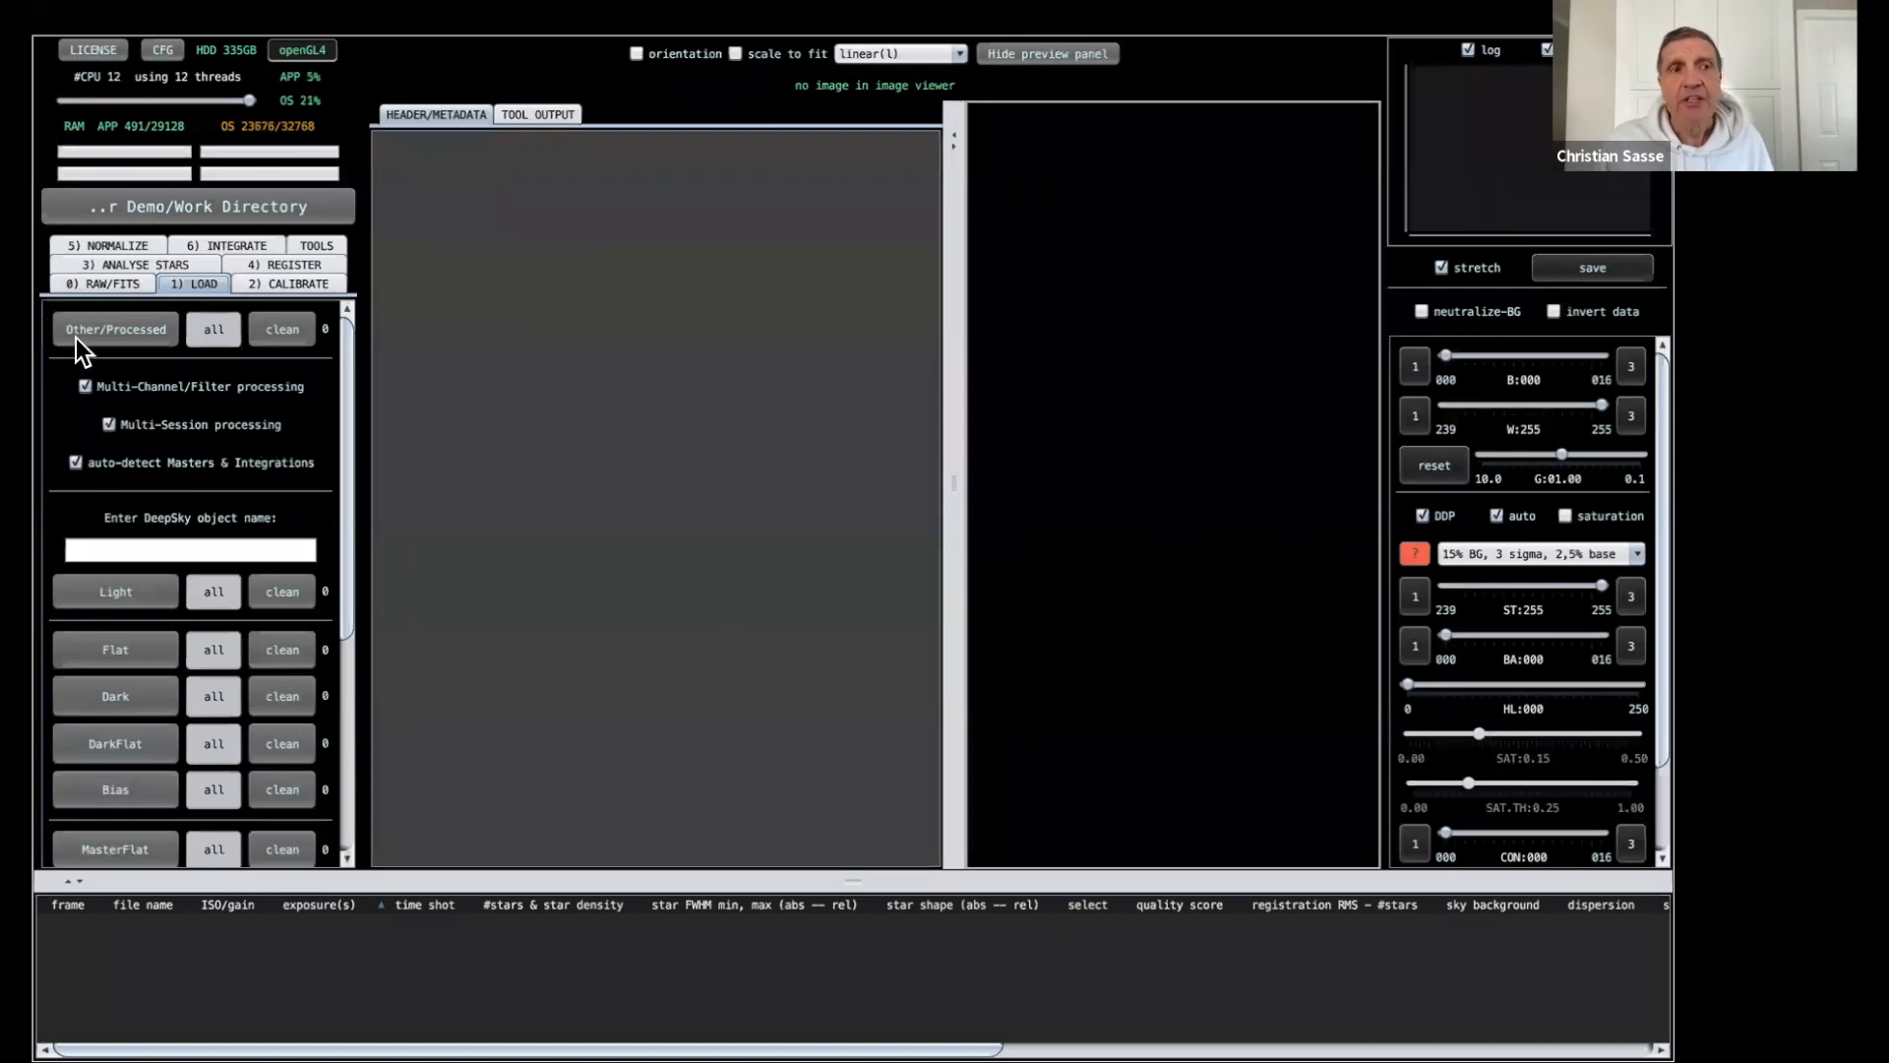
Turn off multi-session processing and set the deep-sky object name to LMC.
left_click(106, 425)
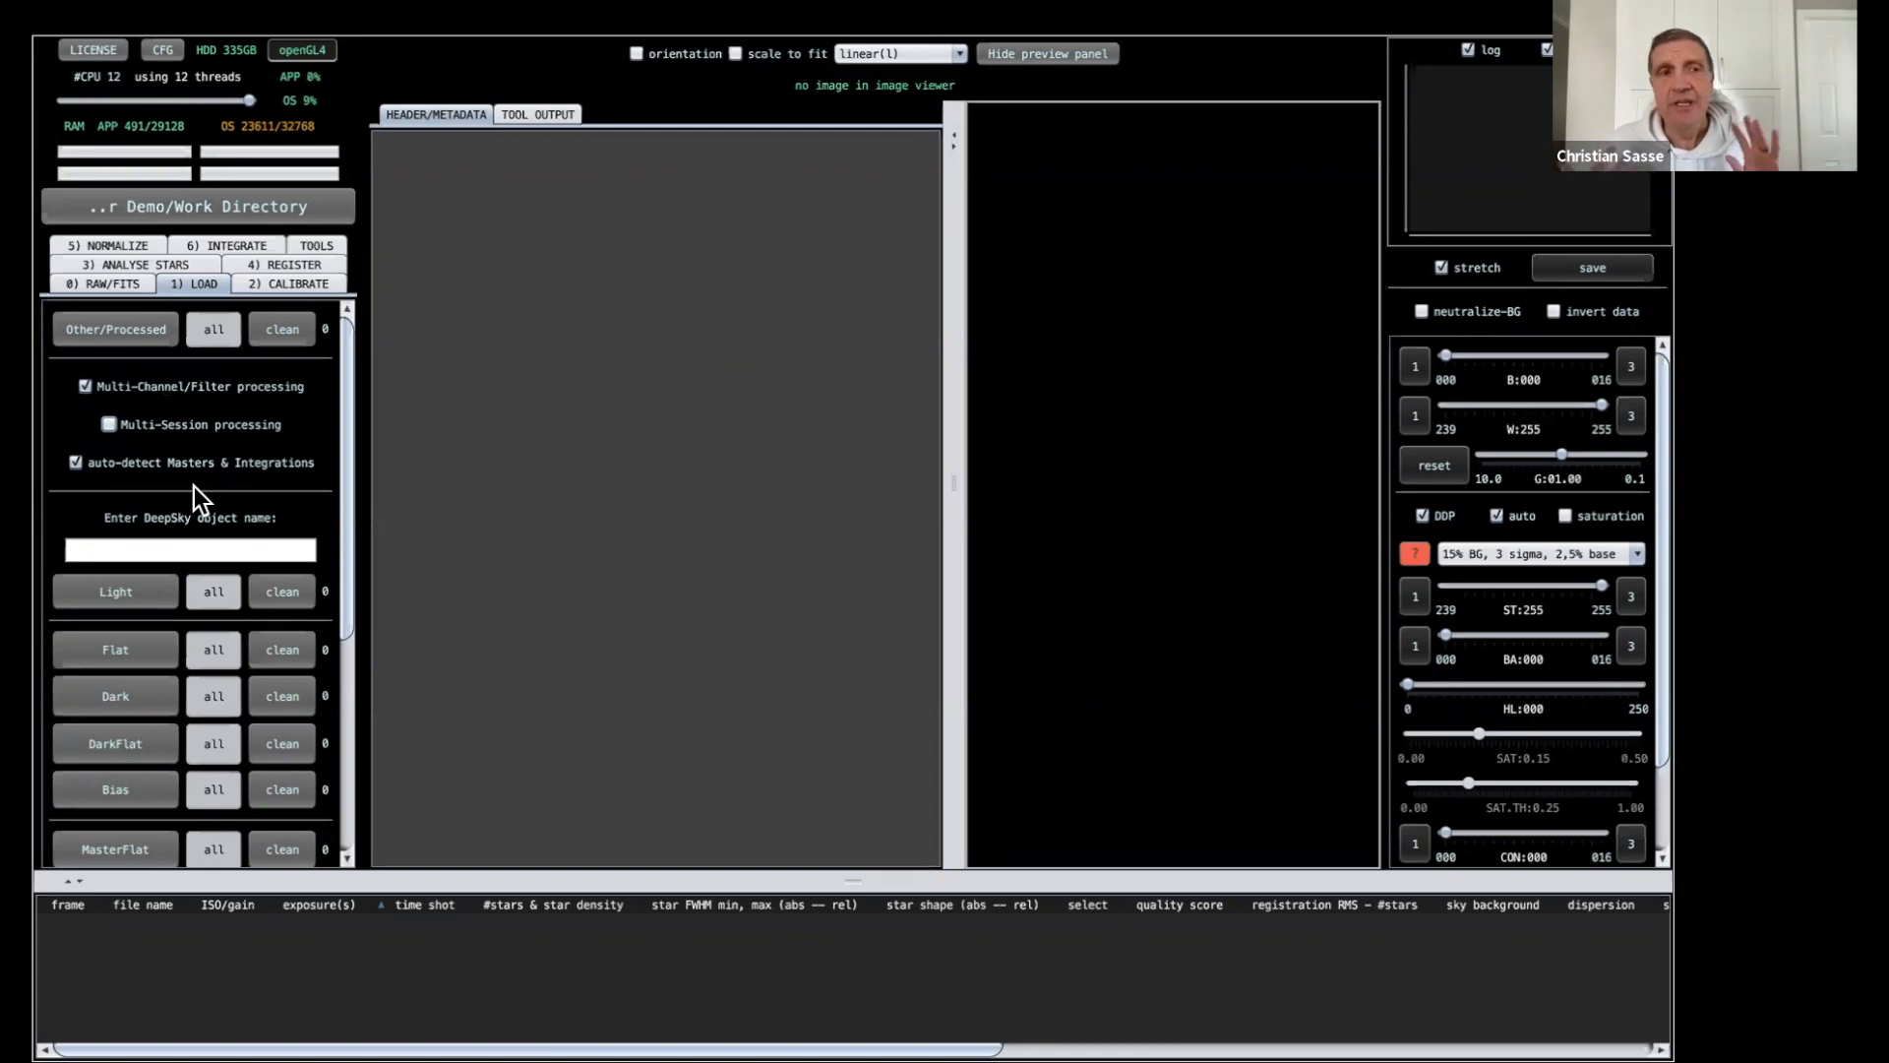
left_click(122, 547)
type("LM")
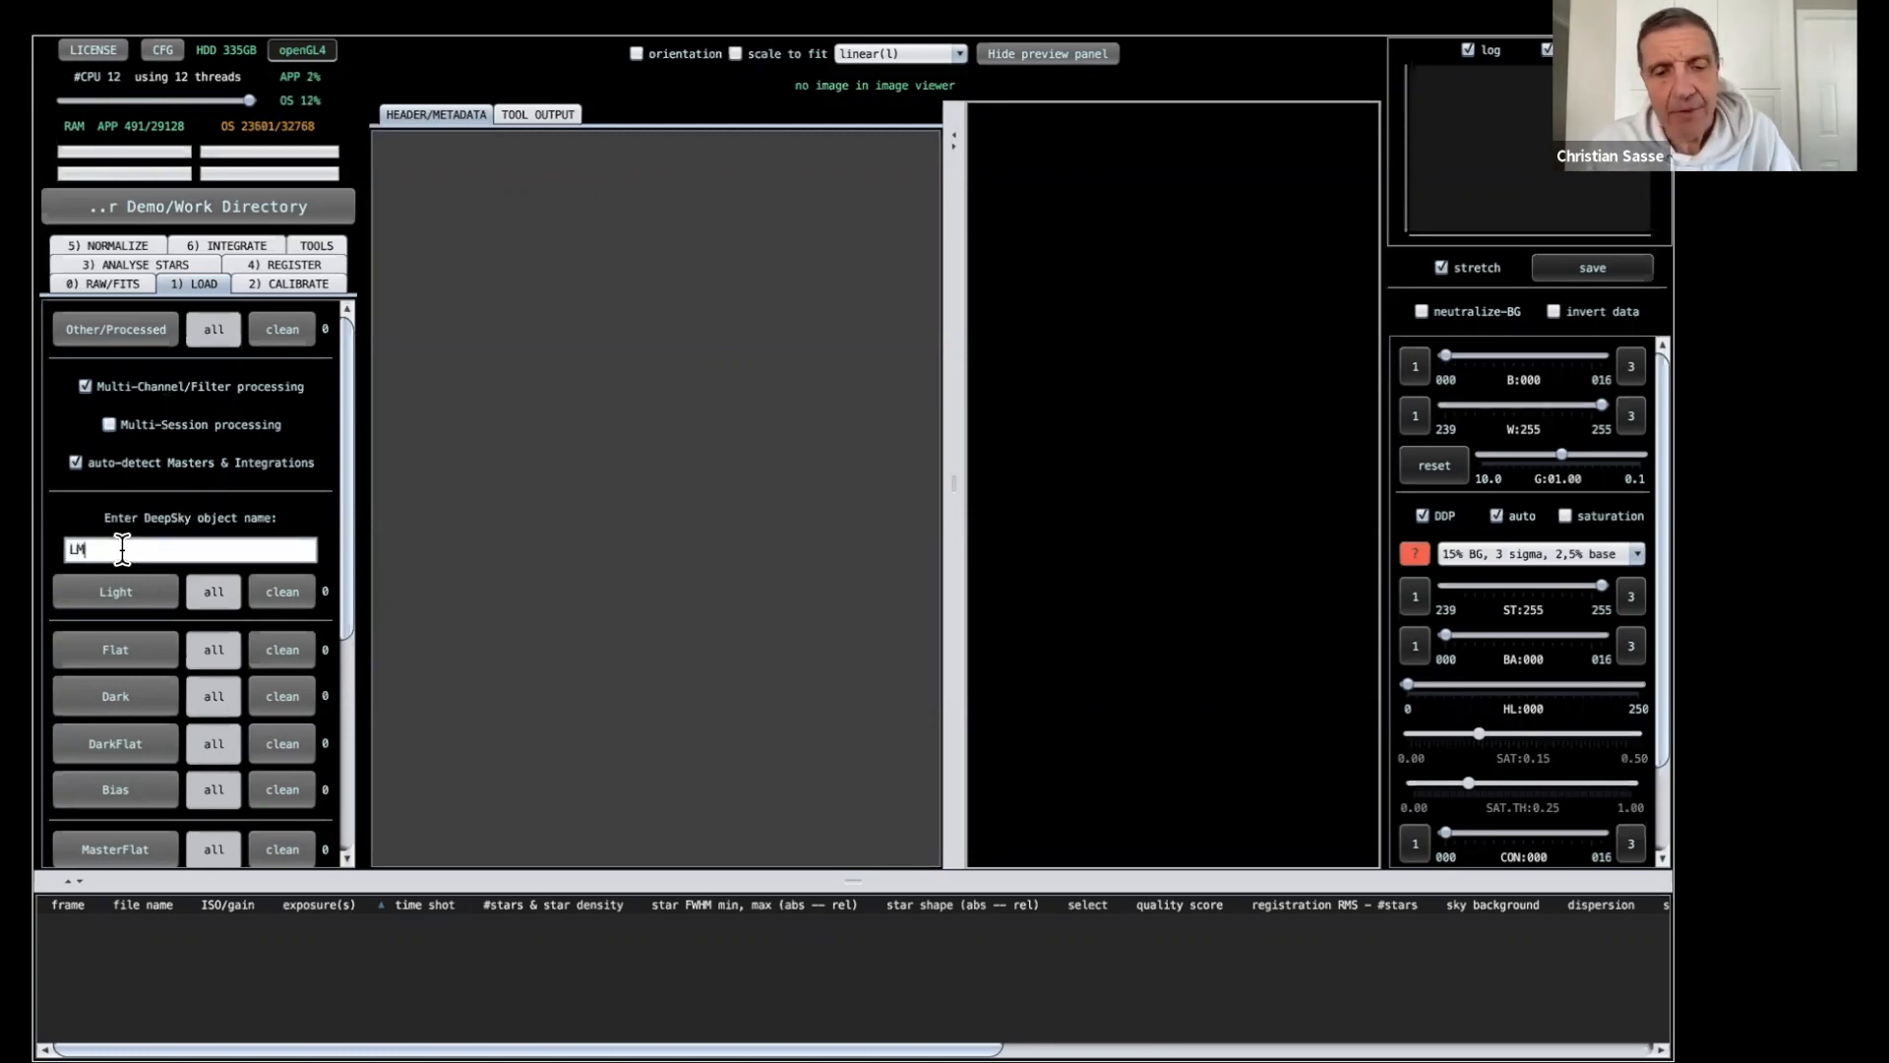
type("C")
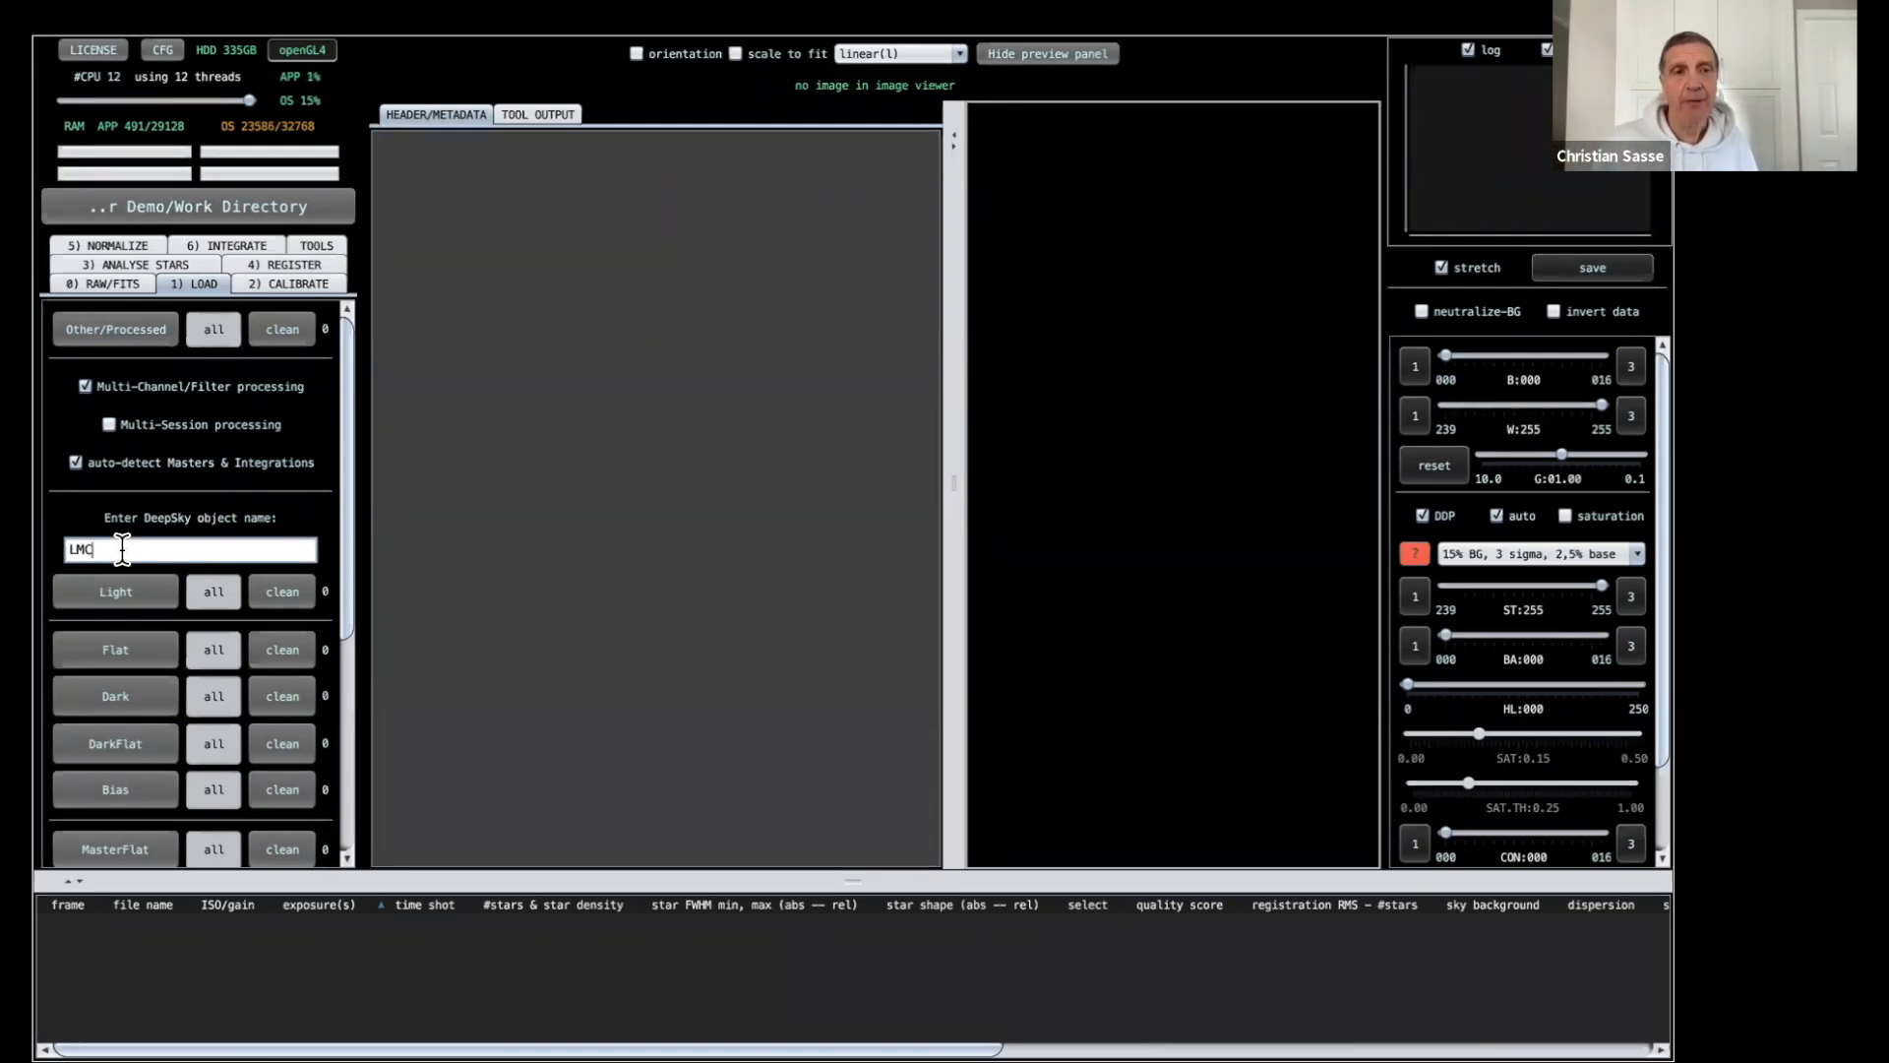
Load the blue, green and red light frames from the 1x1y1 folder, assigning channels by the FILTER header tag.
mouse_move(345, 522)
left_mouse_down()
mouse_move(340, 706)
mouse_move(325, 465)
mouse_move(346, 553)
left_mouse_up()
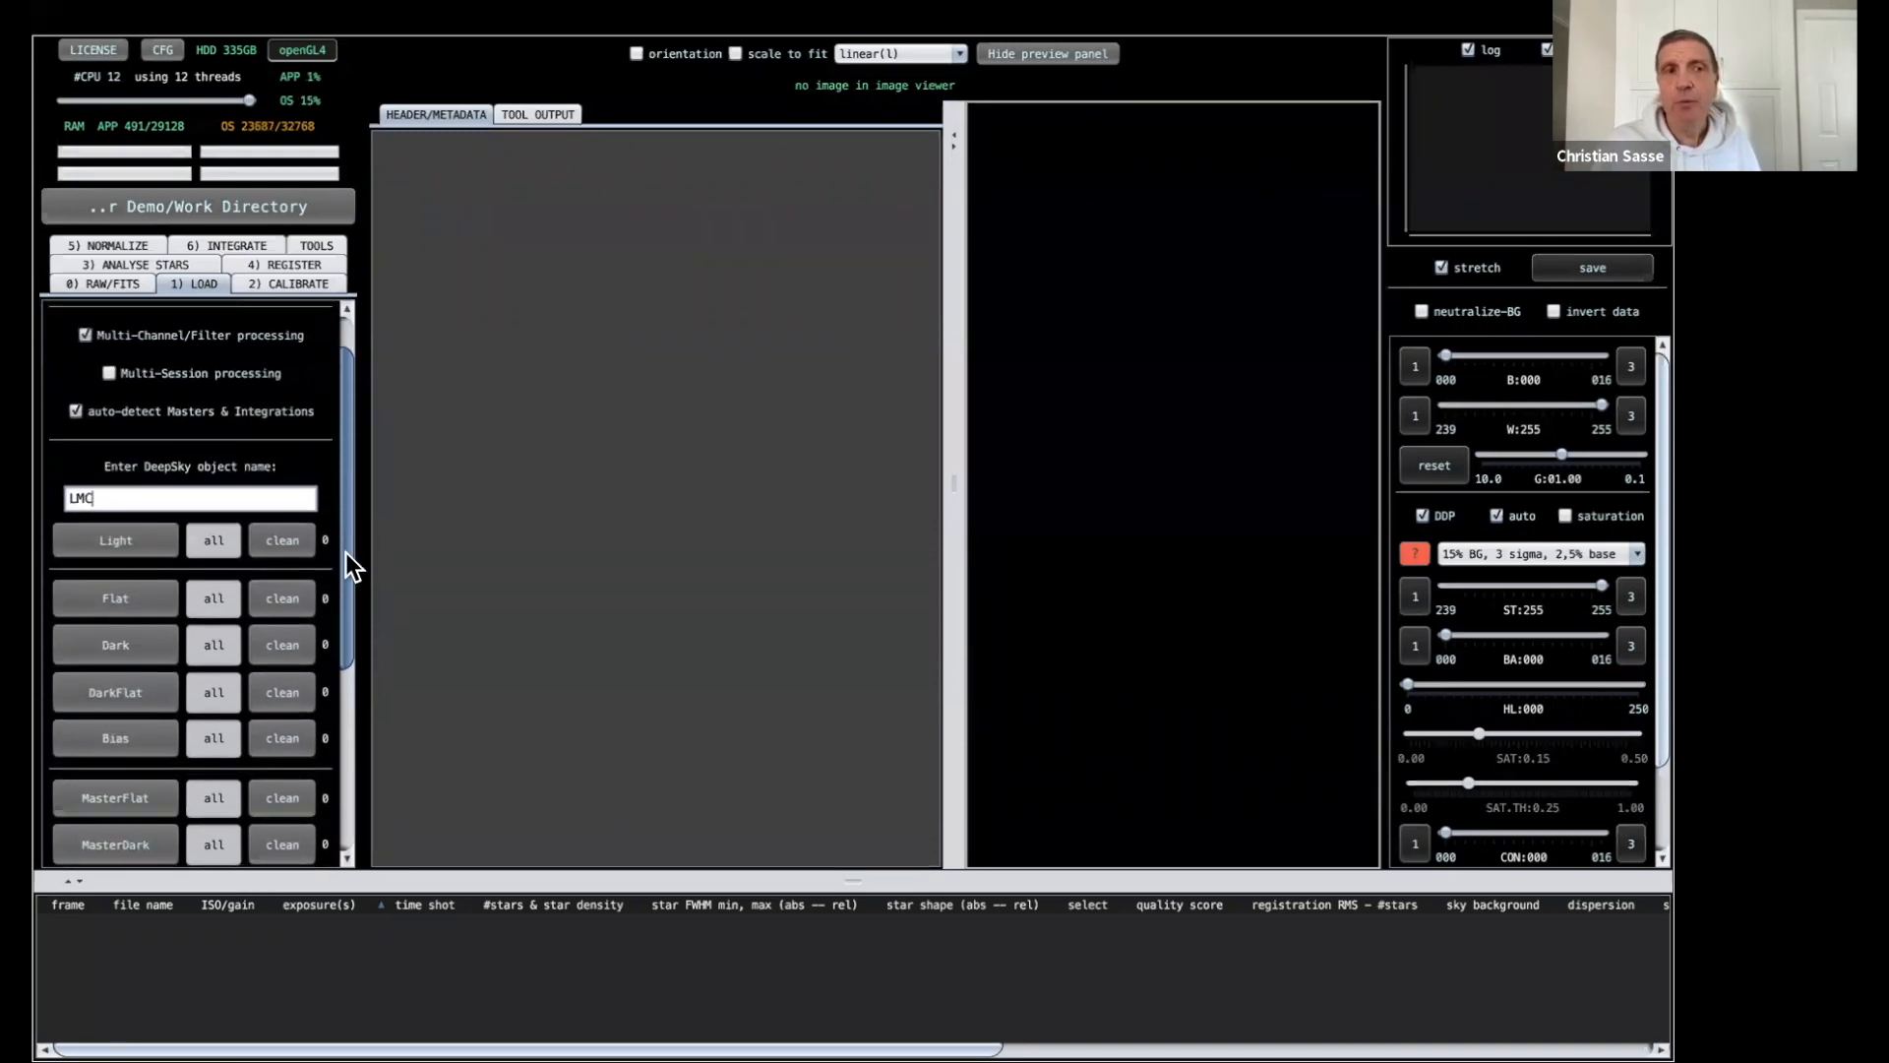
left_click(134, 537)
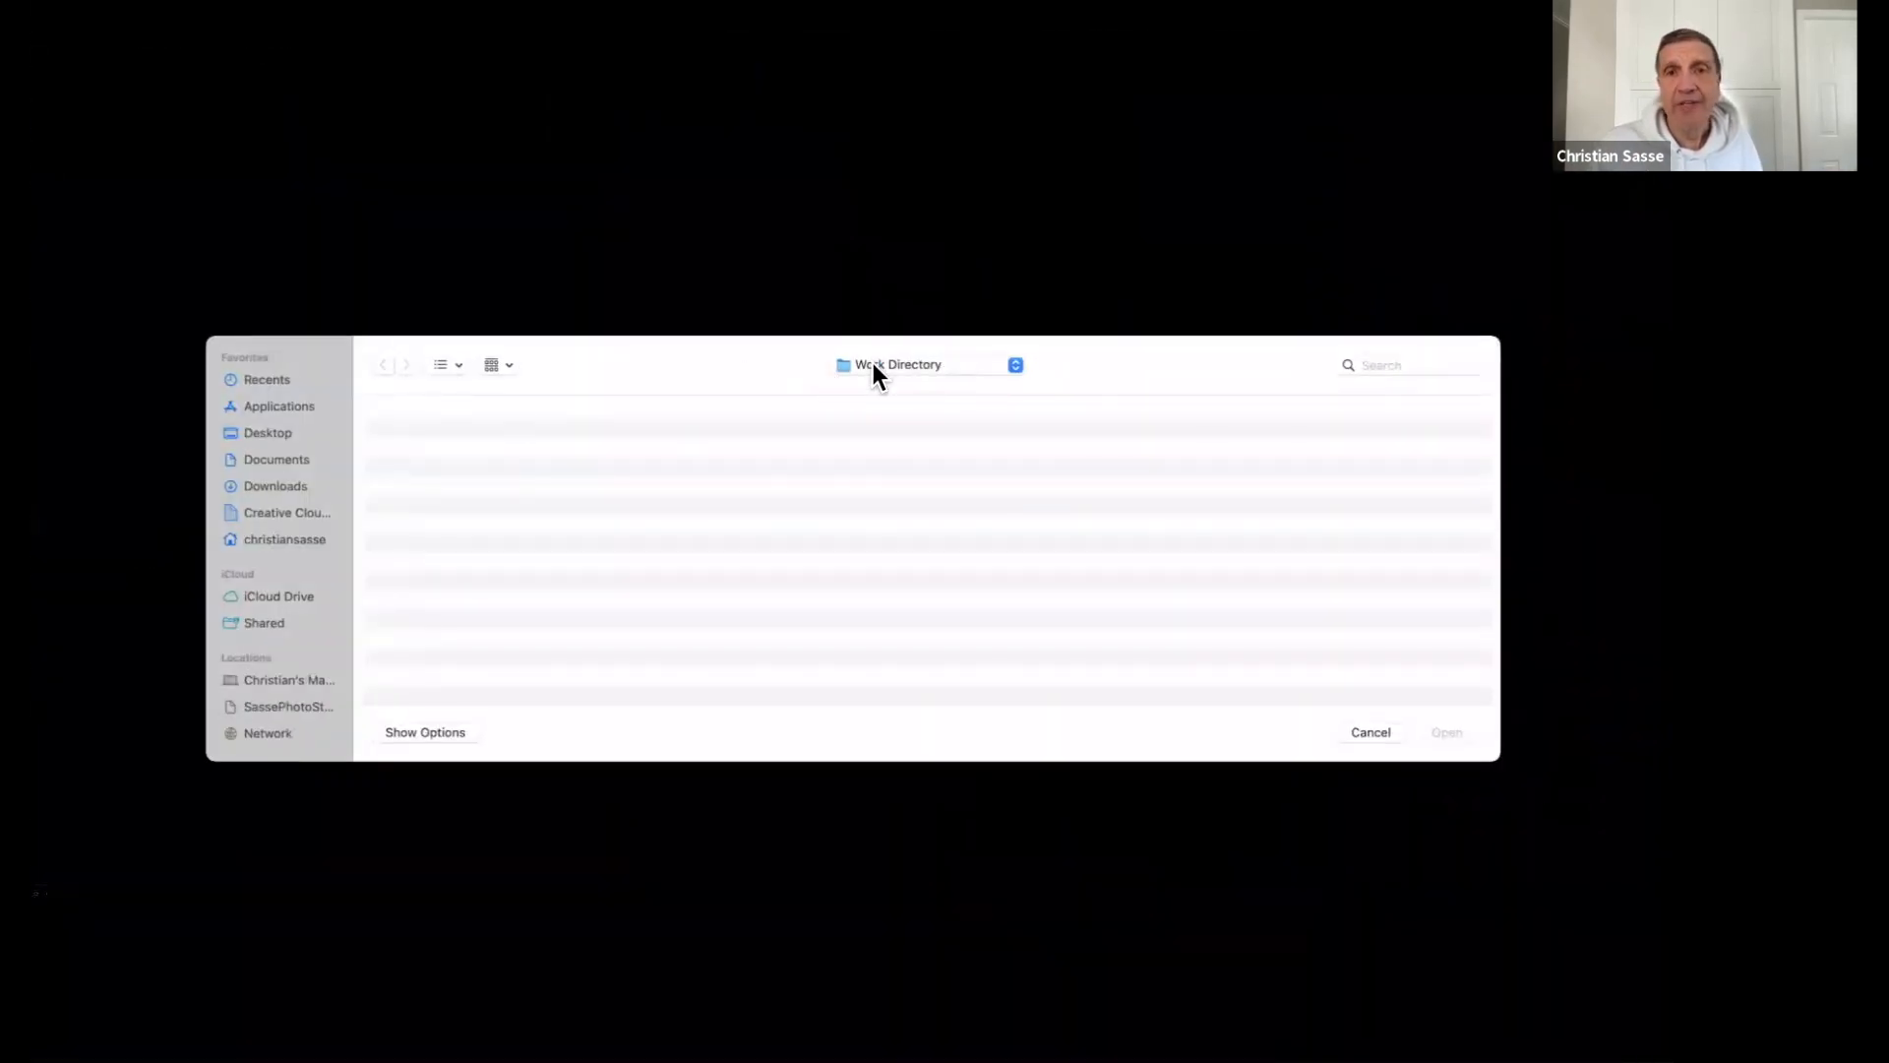
left_click(1016, 366)
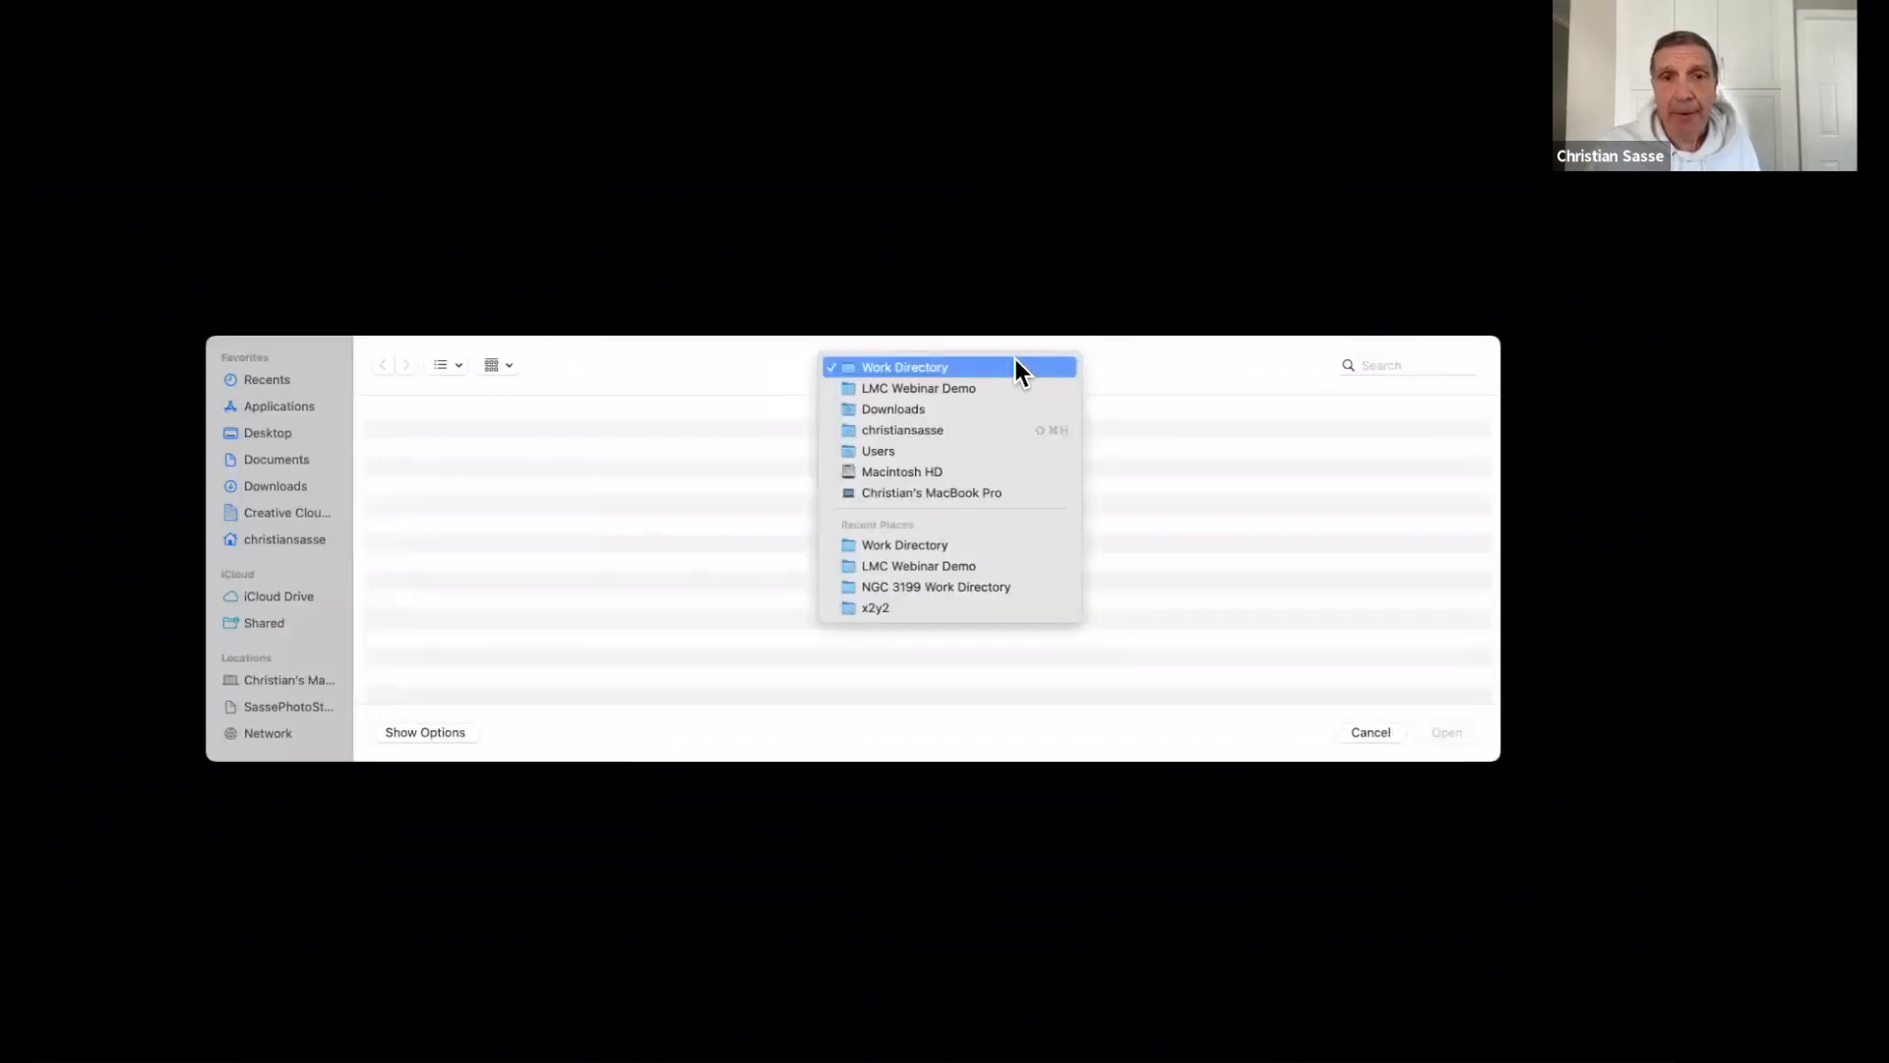
left_click(998, 382)
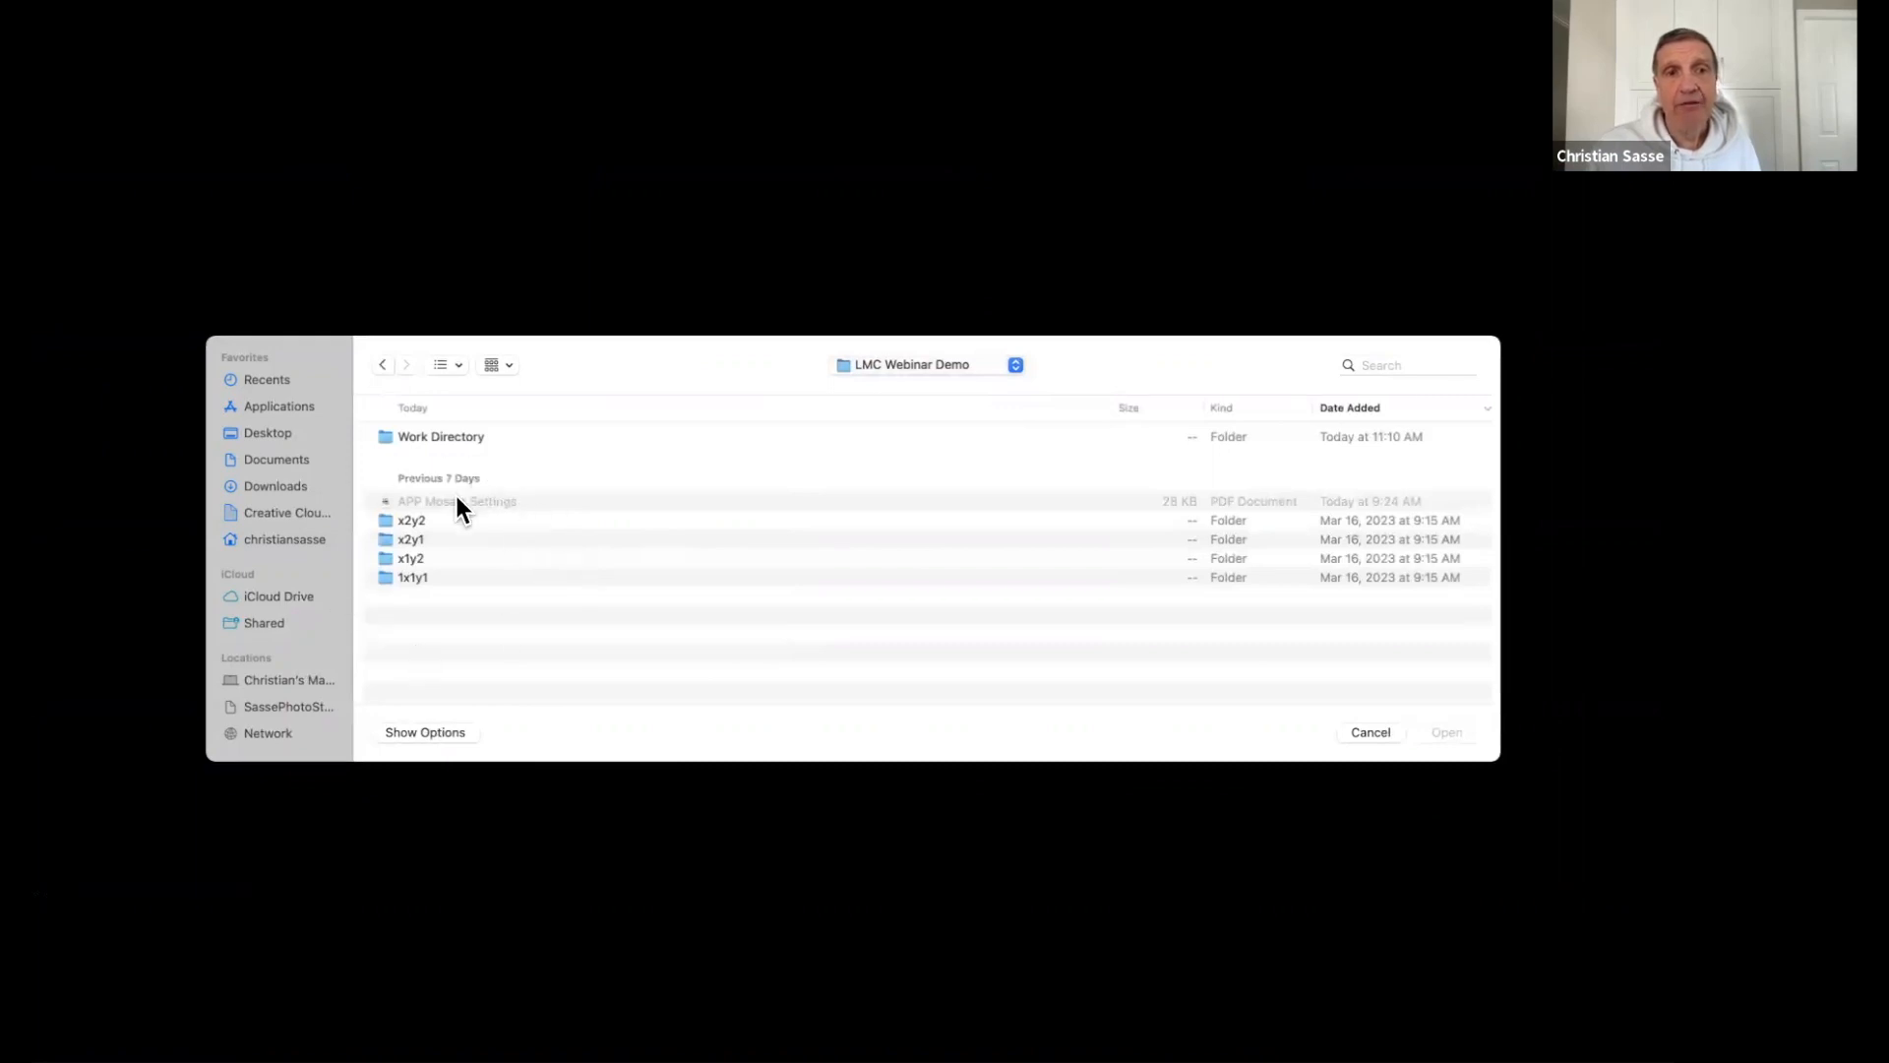
double_click(415, 578)
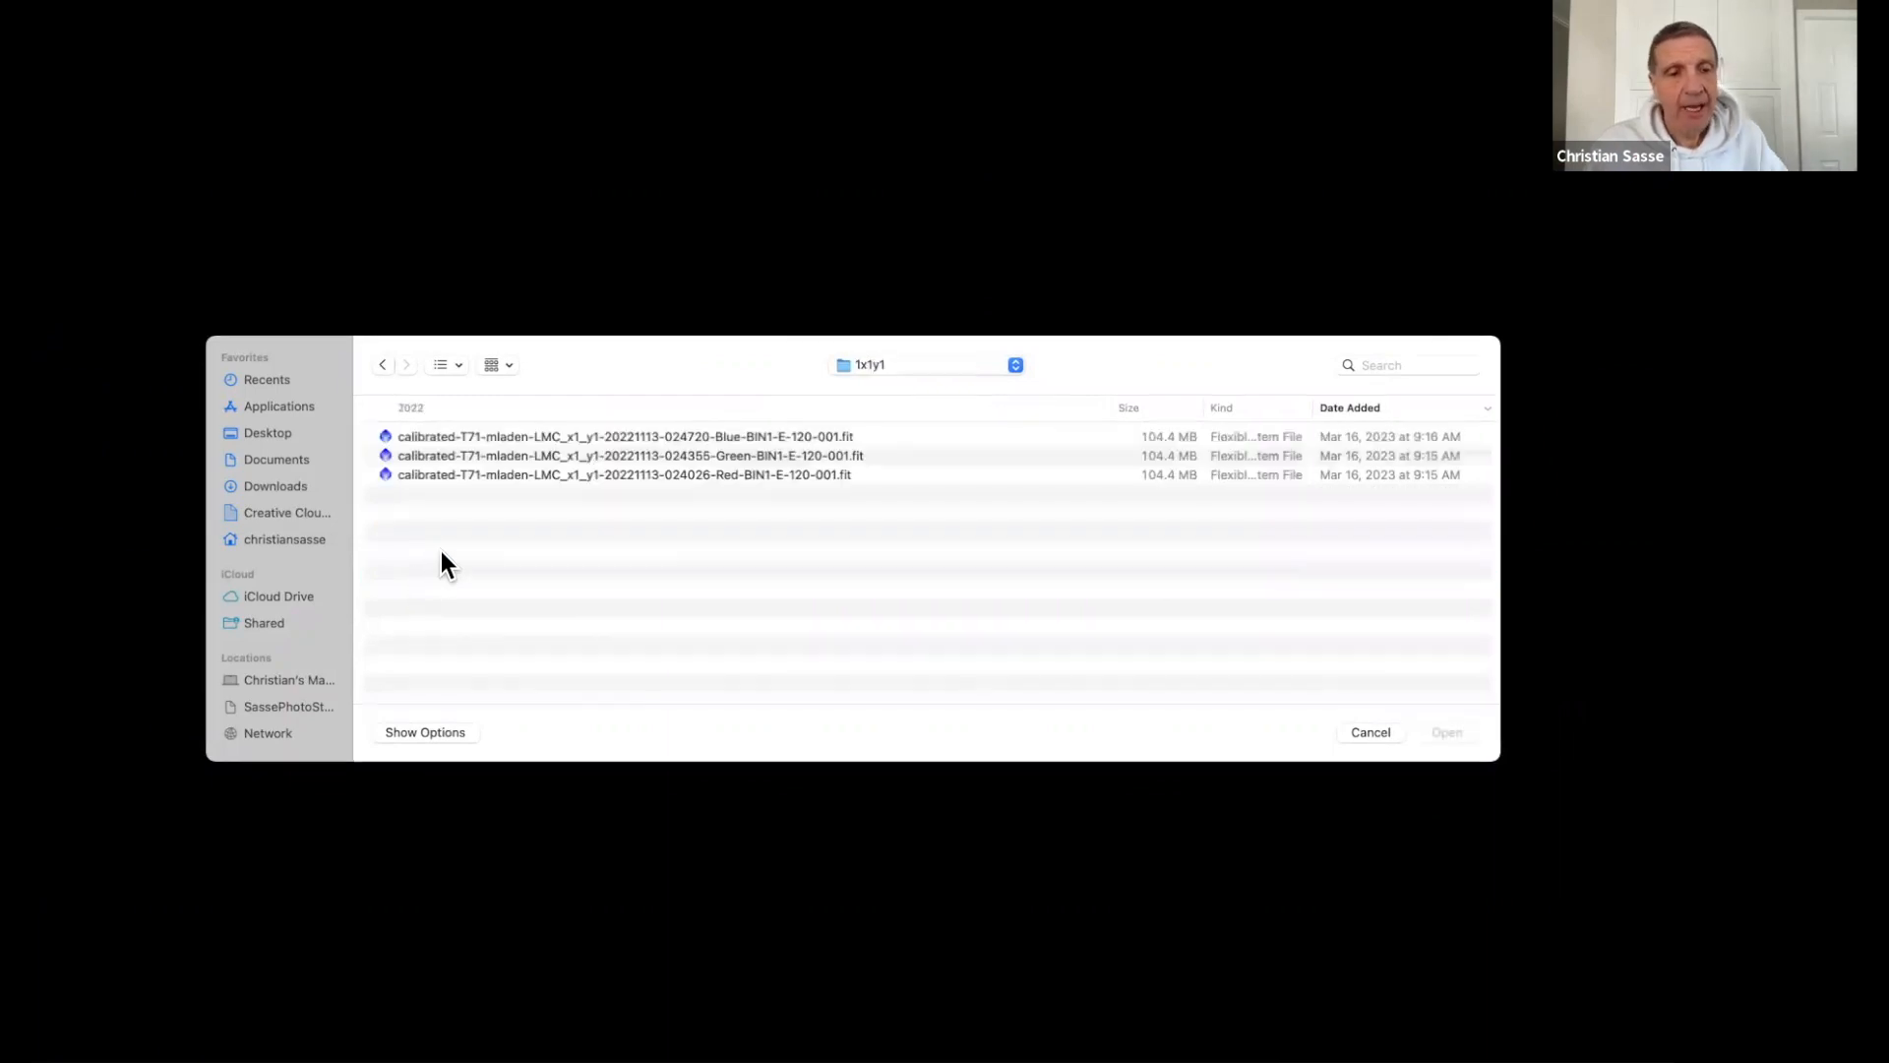
left_click(468, 474)
left_click(458, 436, "shift")
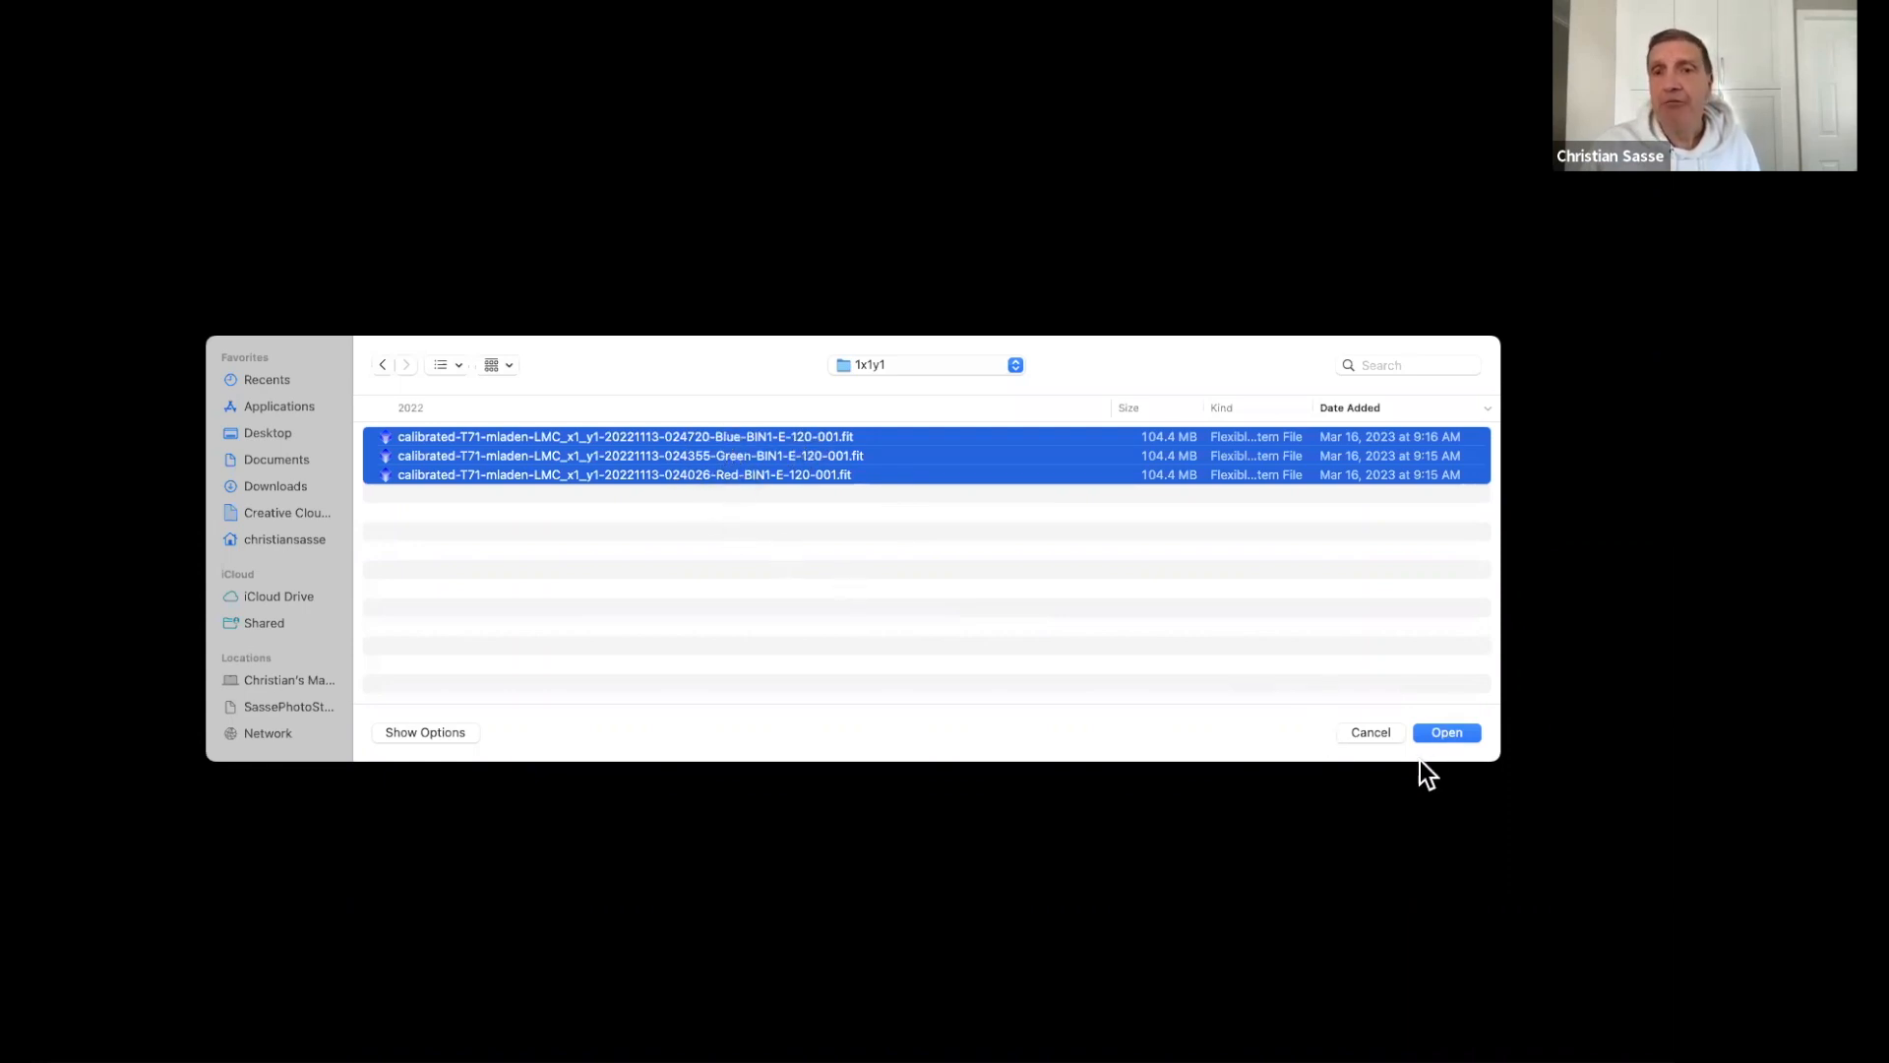
left_click(1444, 733)
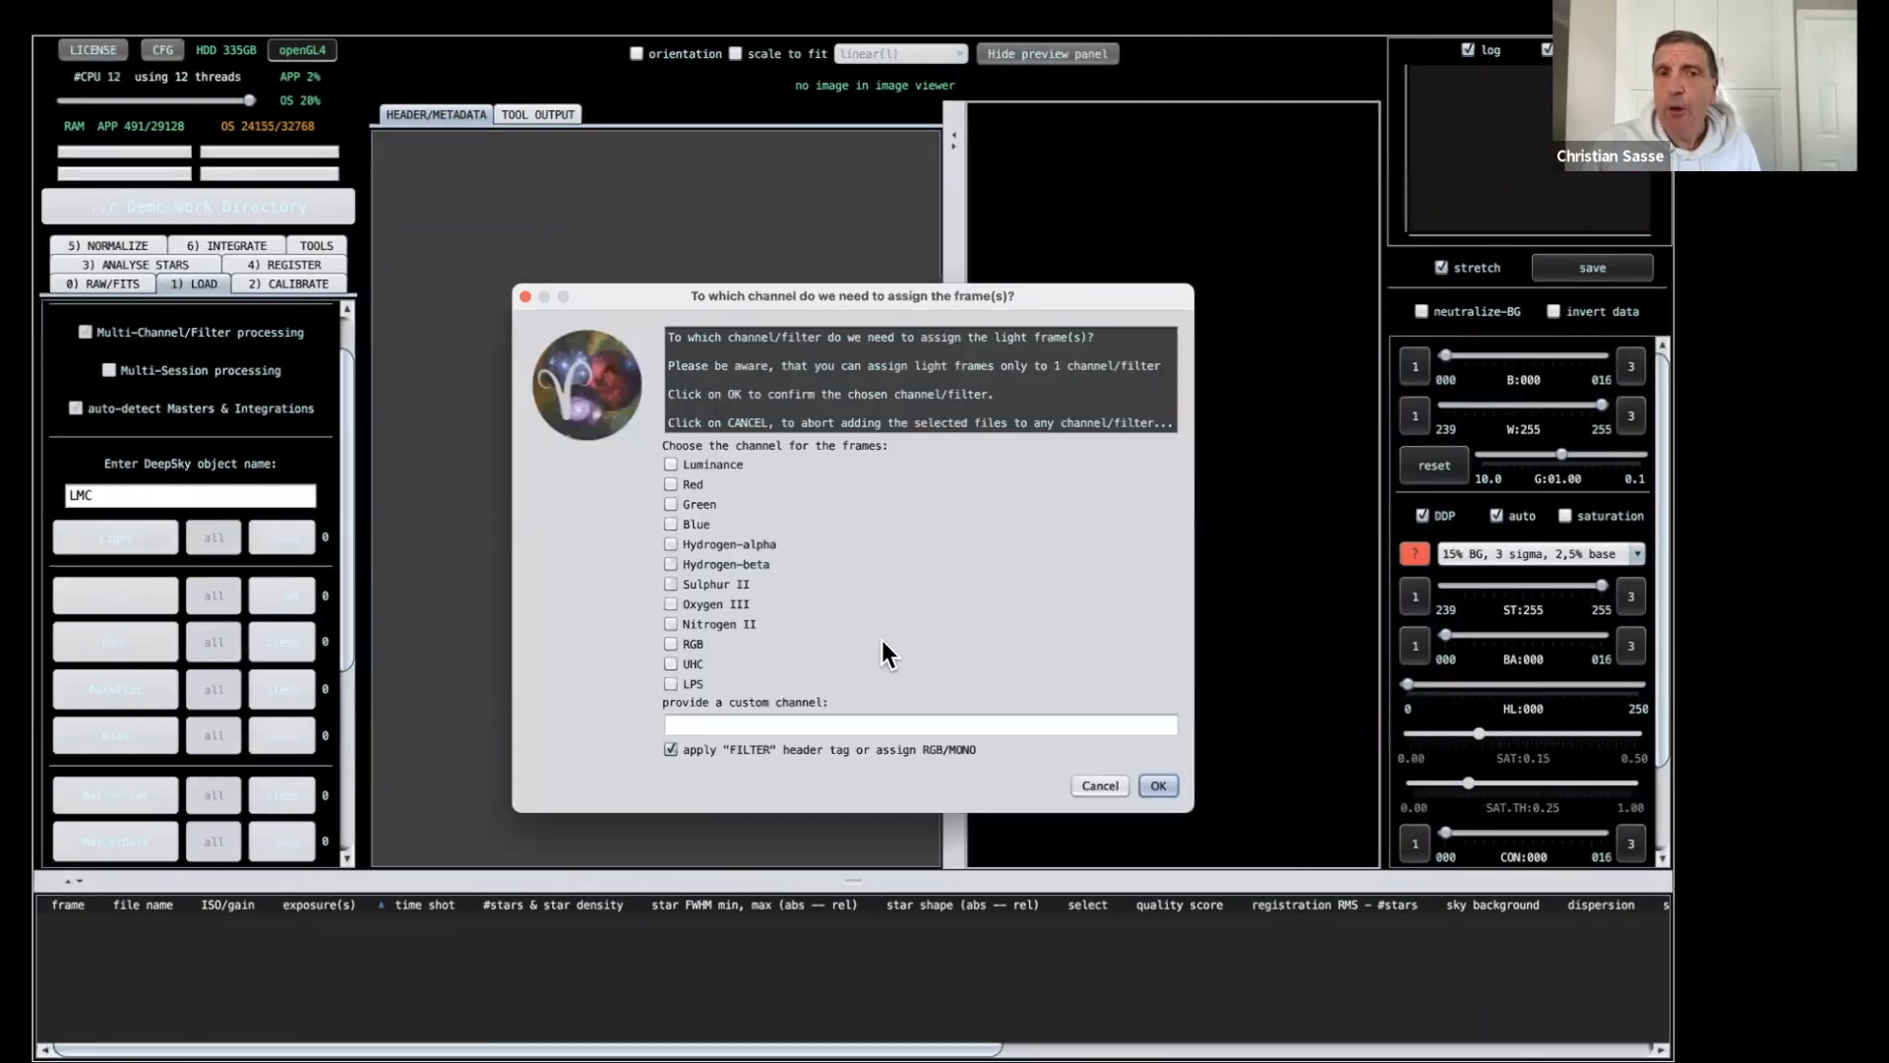
left_click(1159, 784)
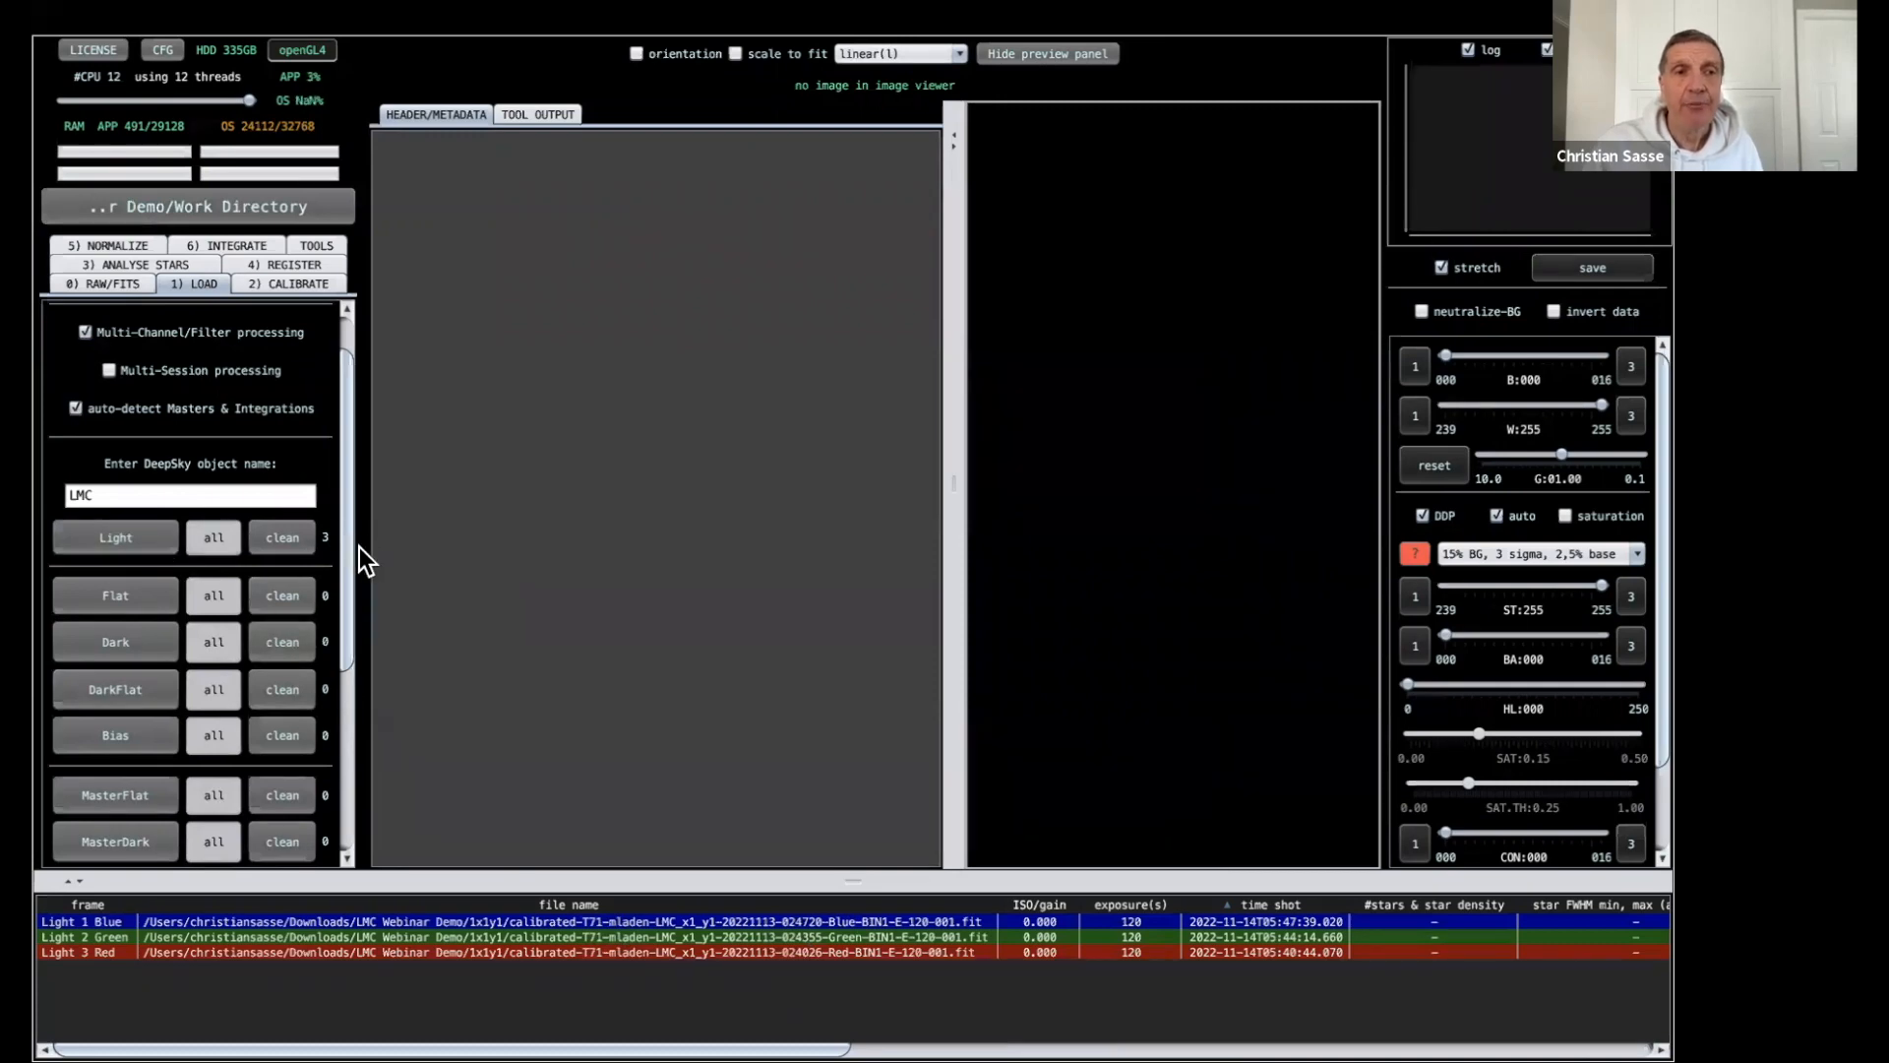
Add the three light frames from the x2y1 folder, assigning channels by the FILTER header tag.
left_click(126, 540)
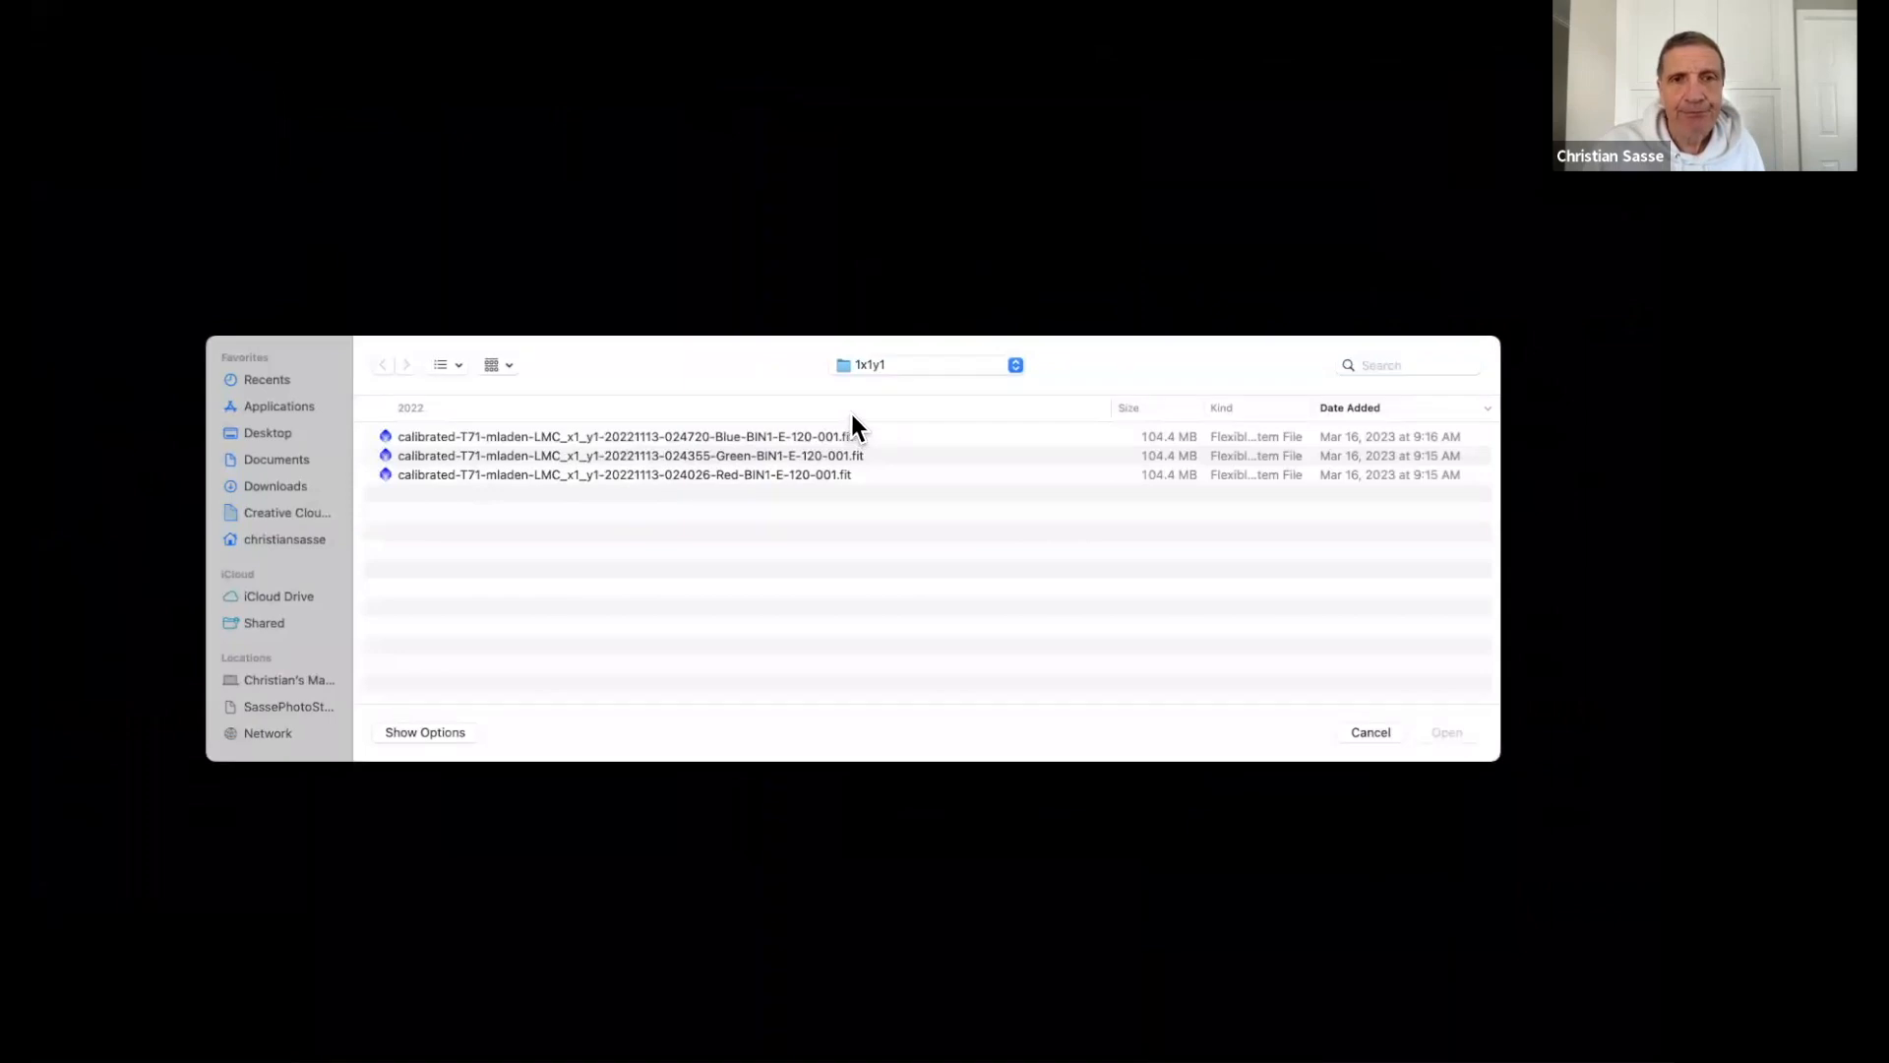
left_click(1016, 366)
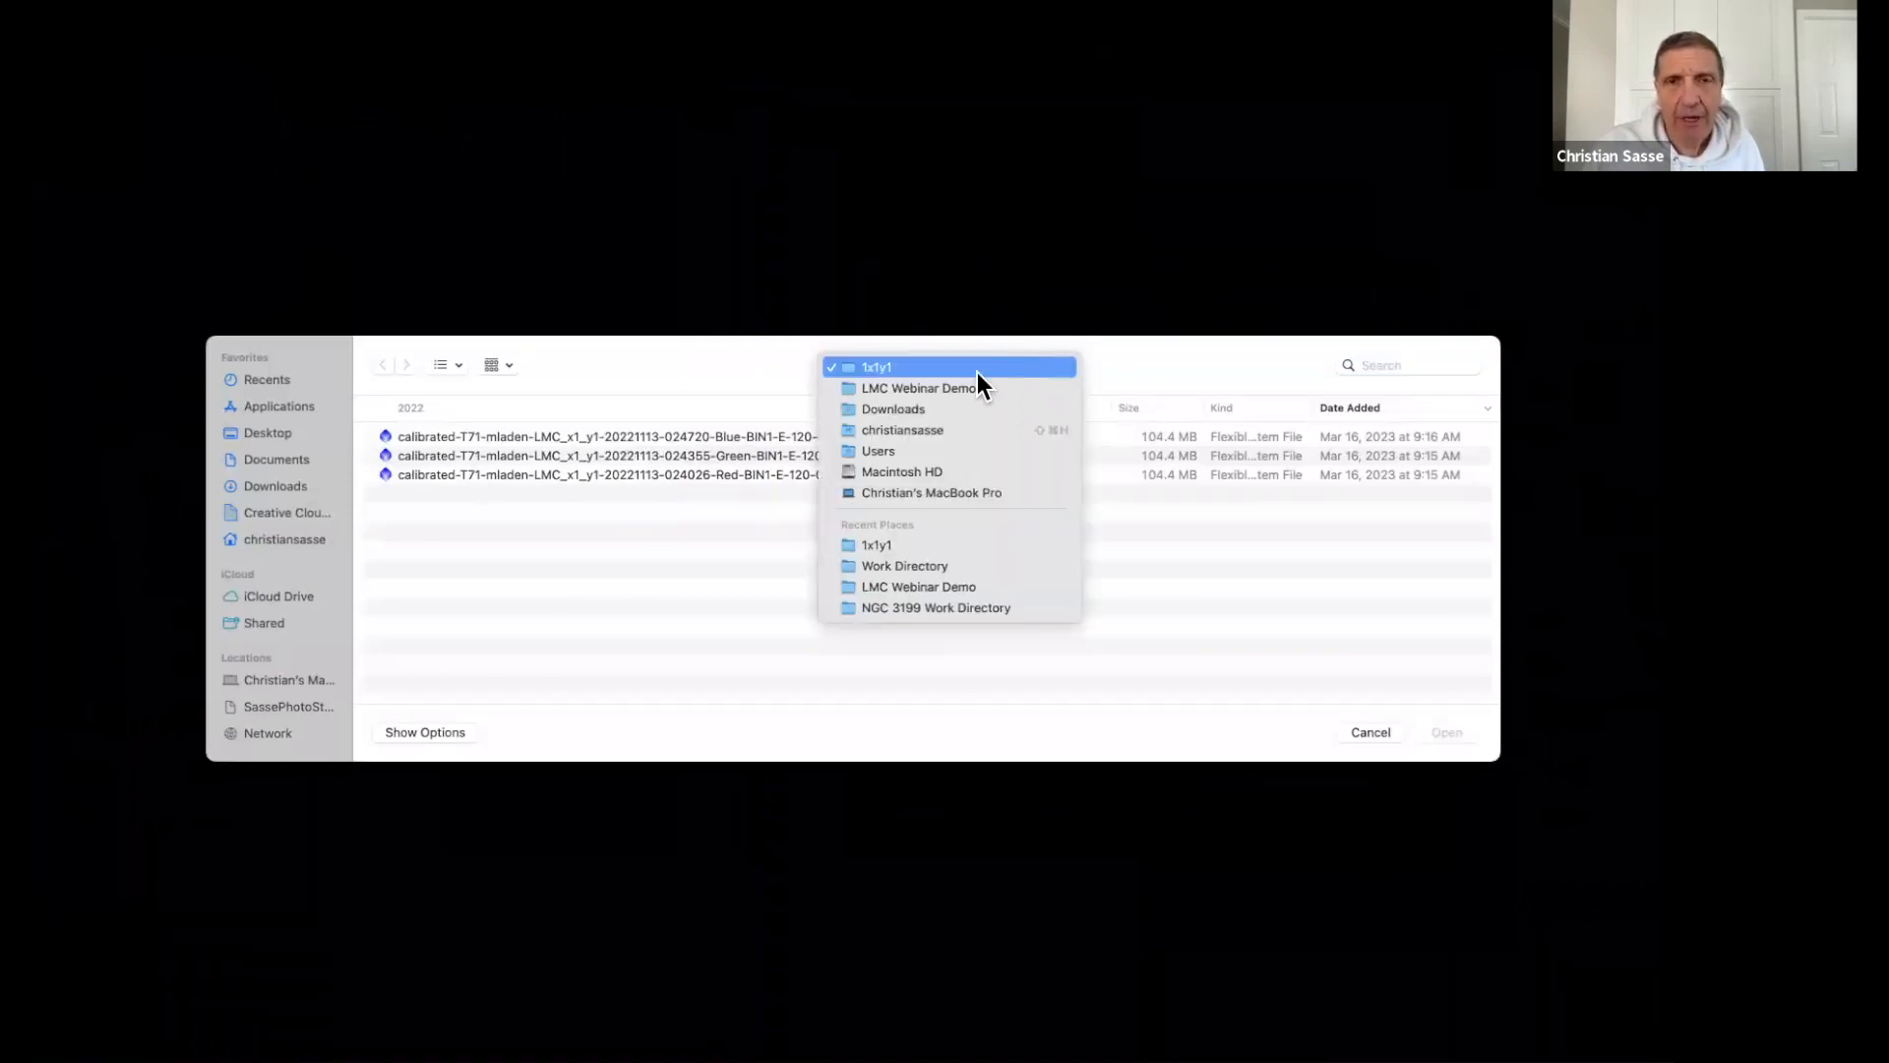
left_click(978, 387)
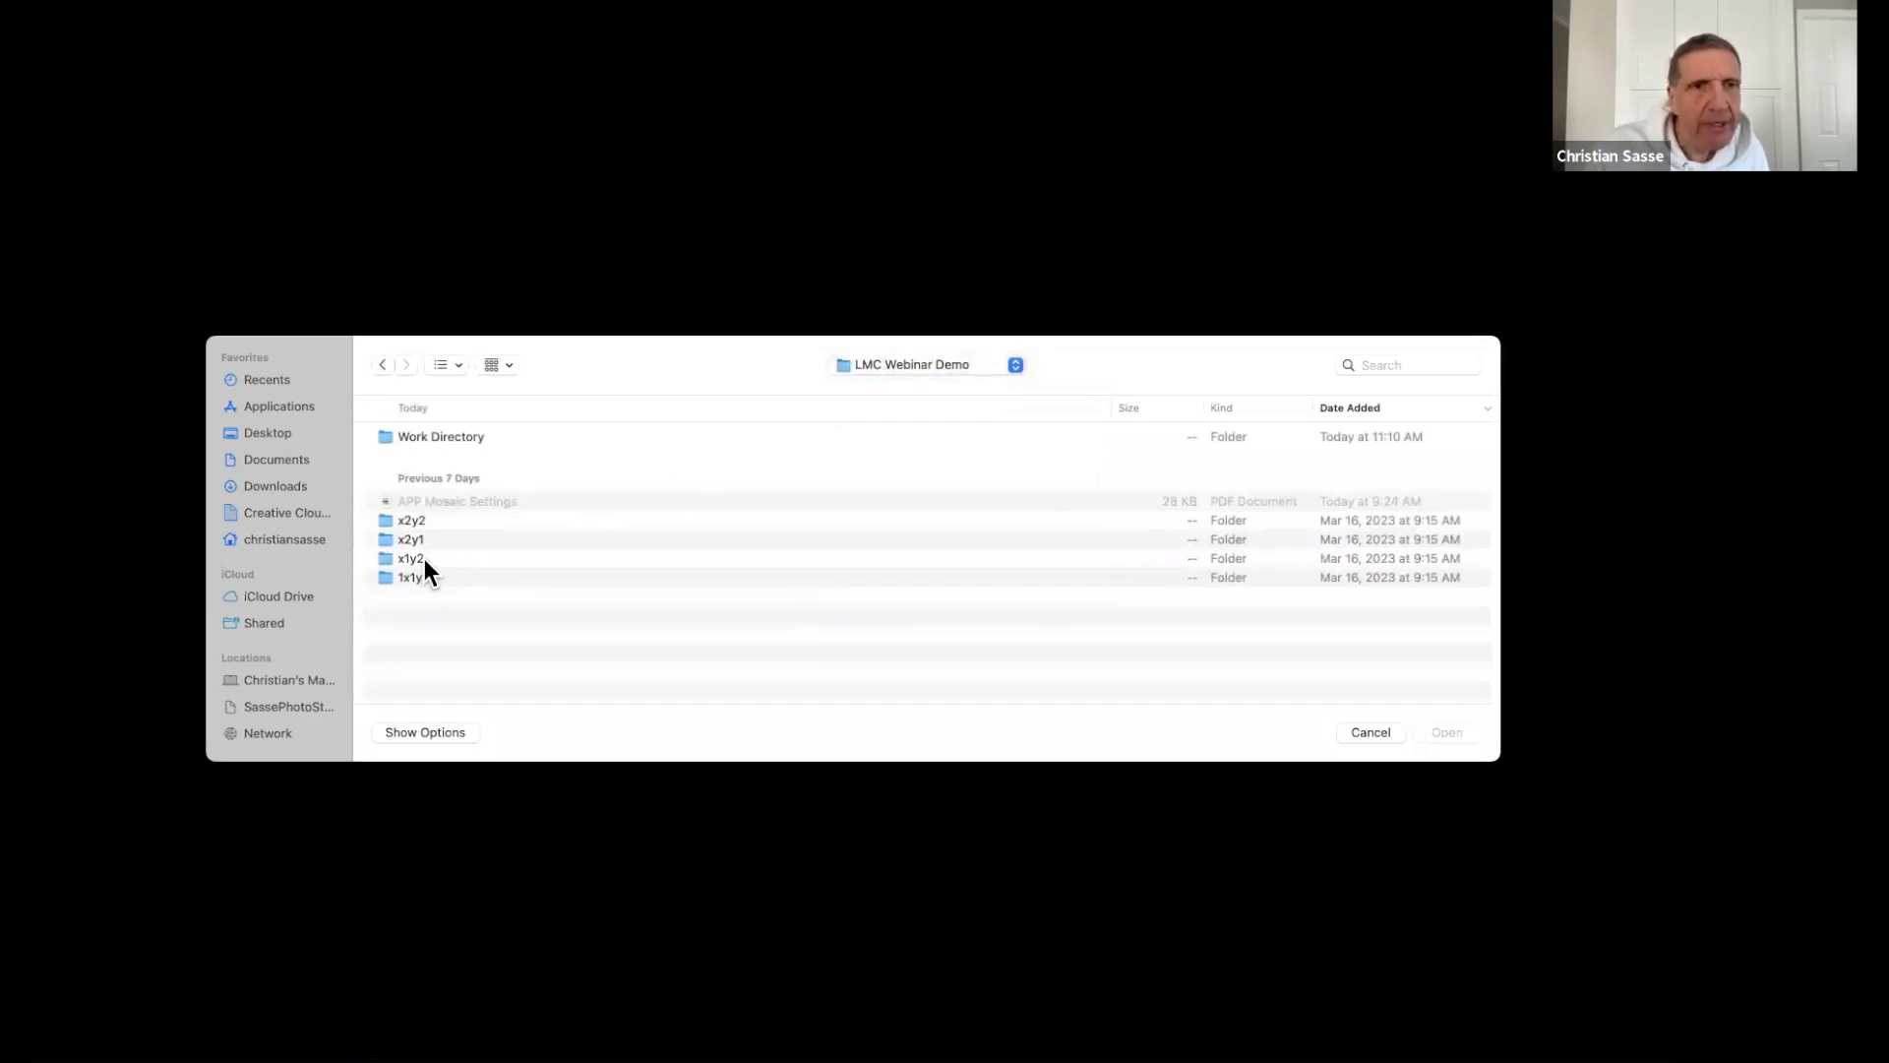
double_click(404, 538)
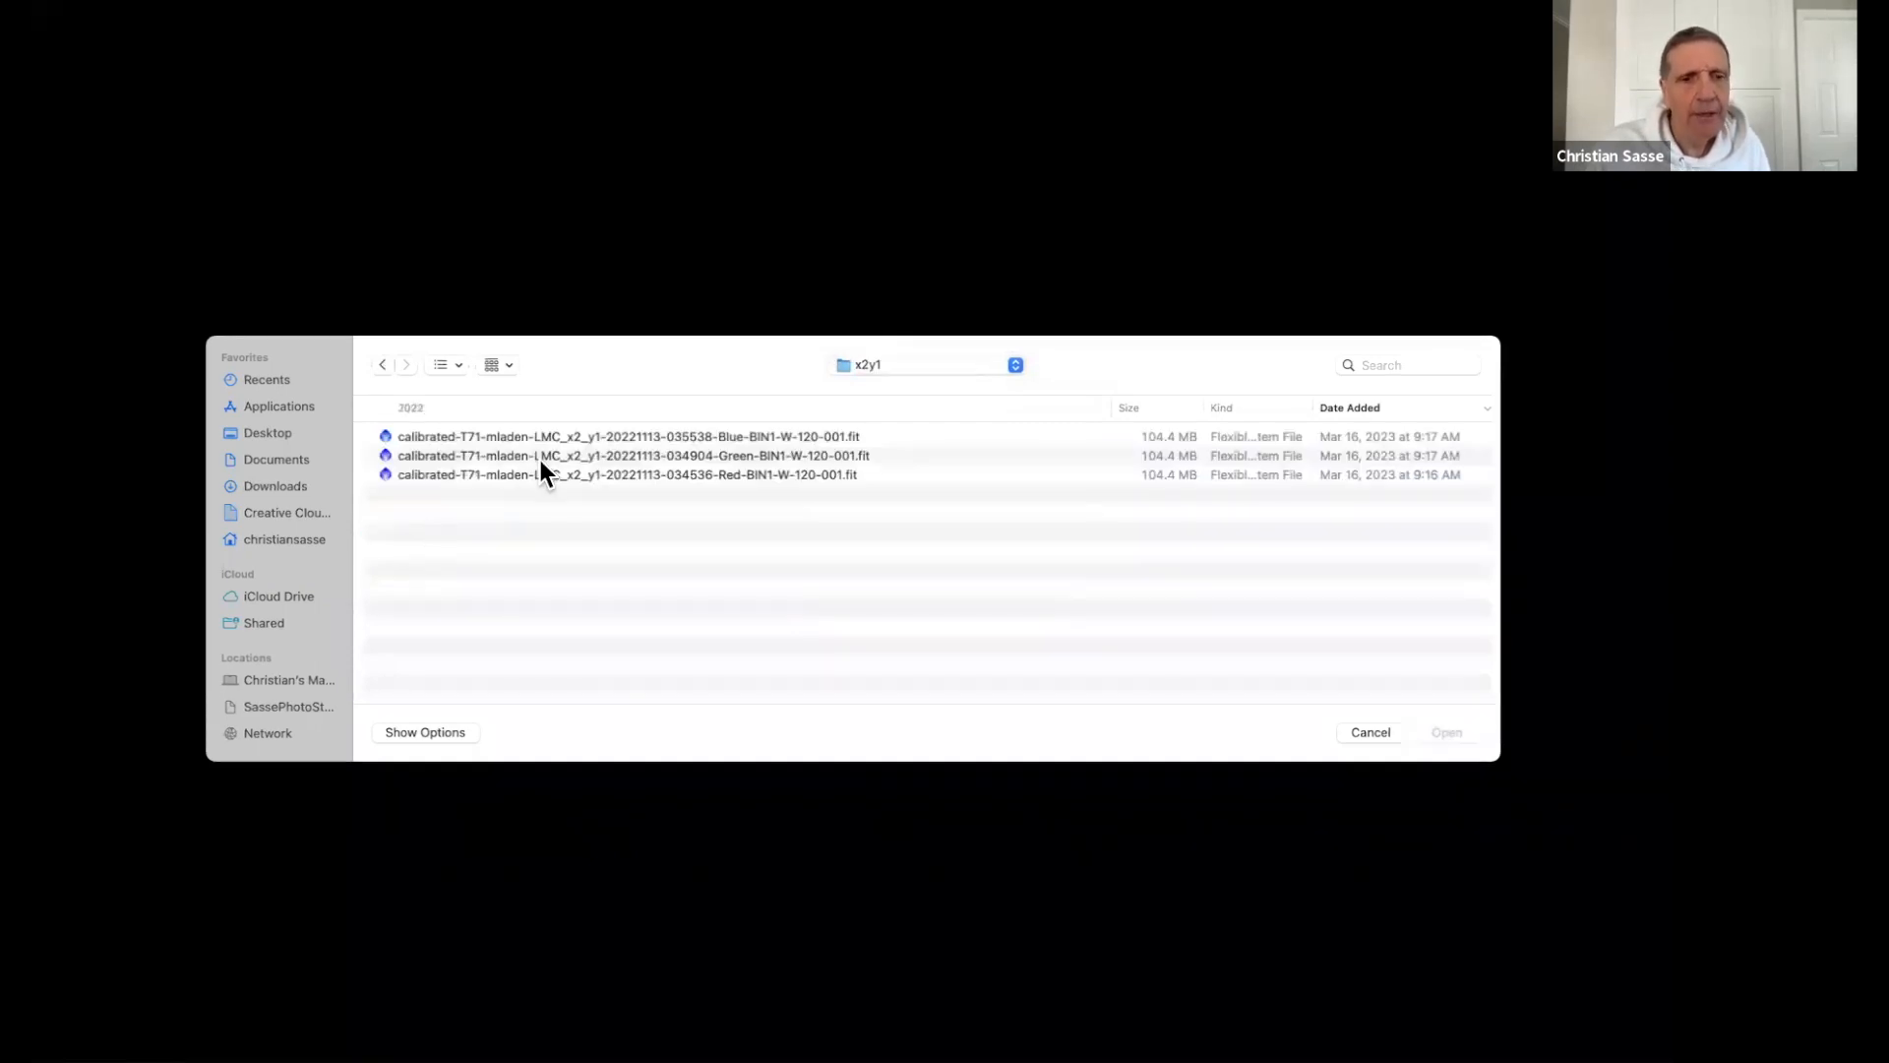
left_click(535, 472)
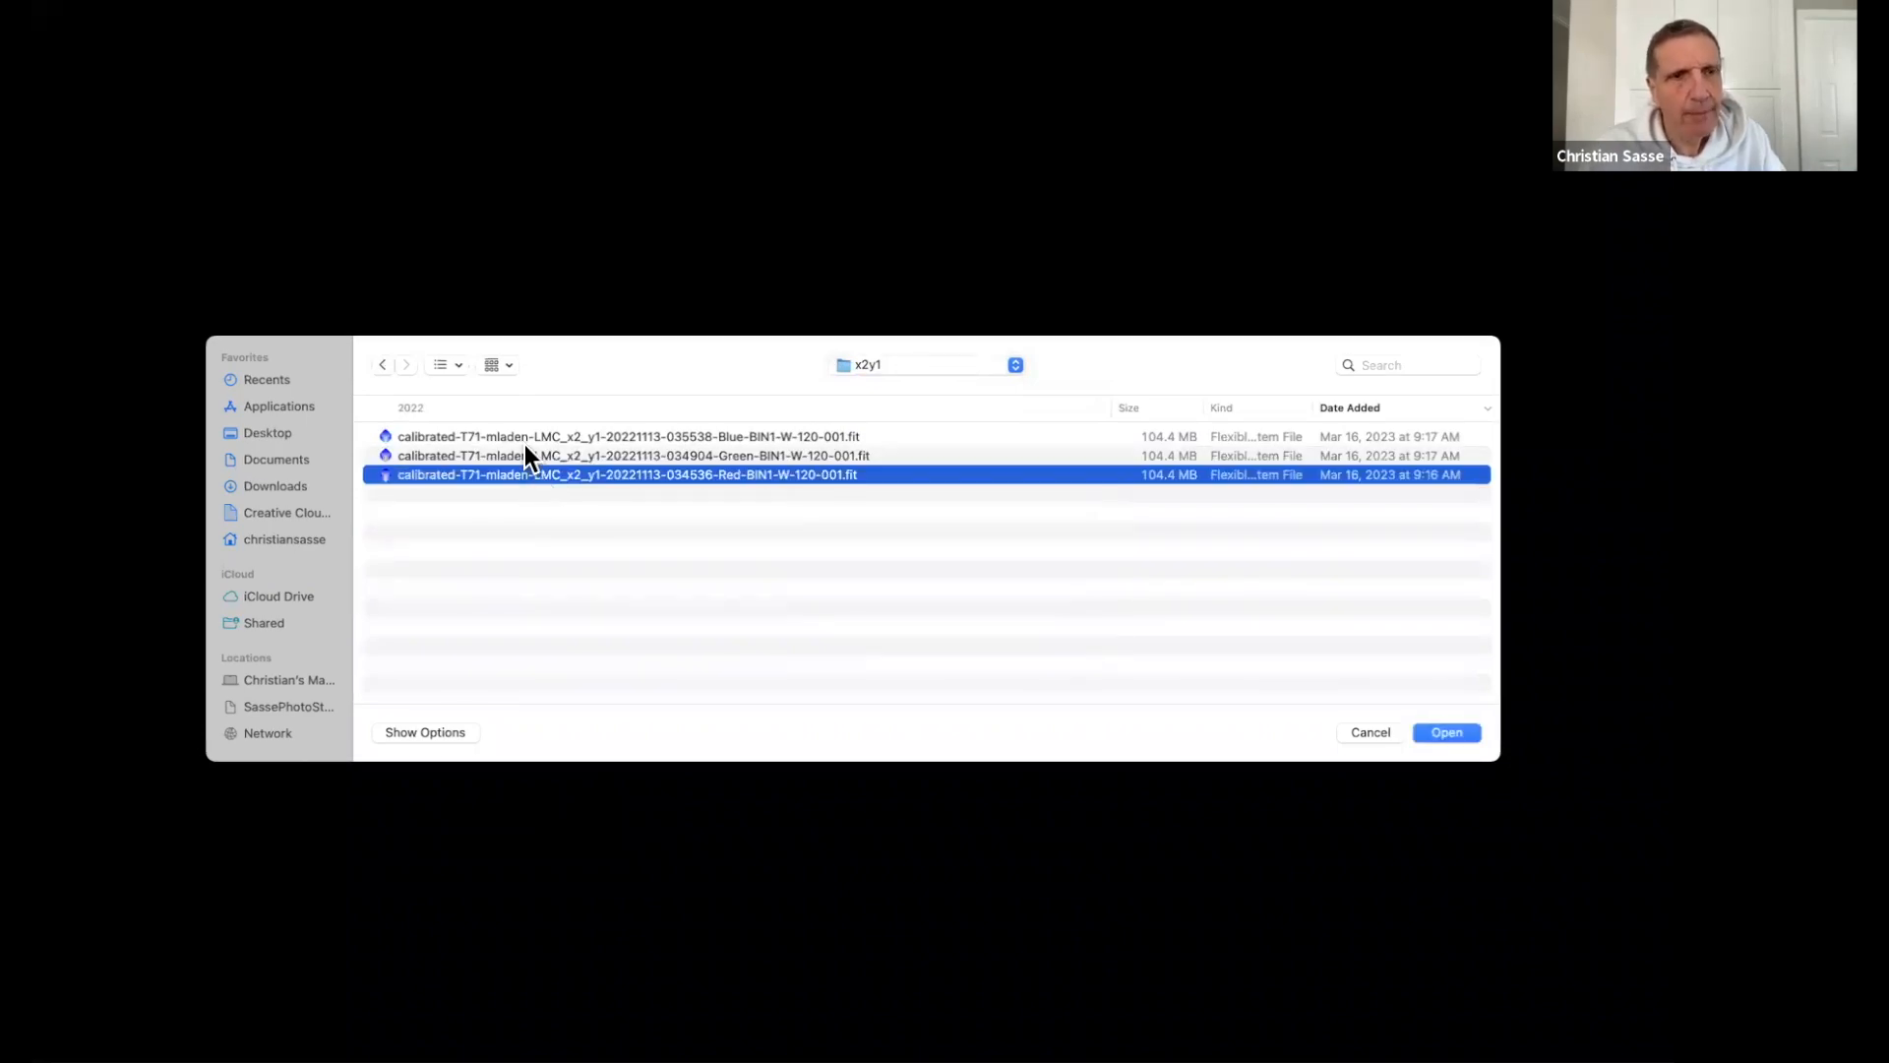
left_click(518, 437, "shift")
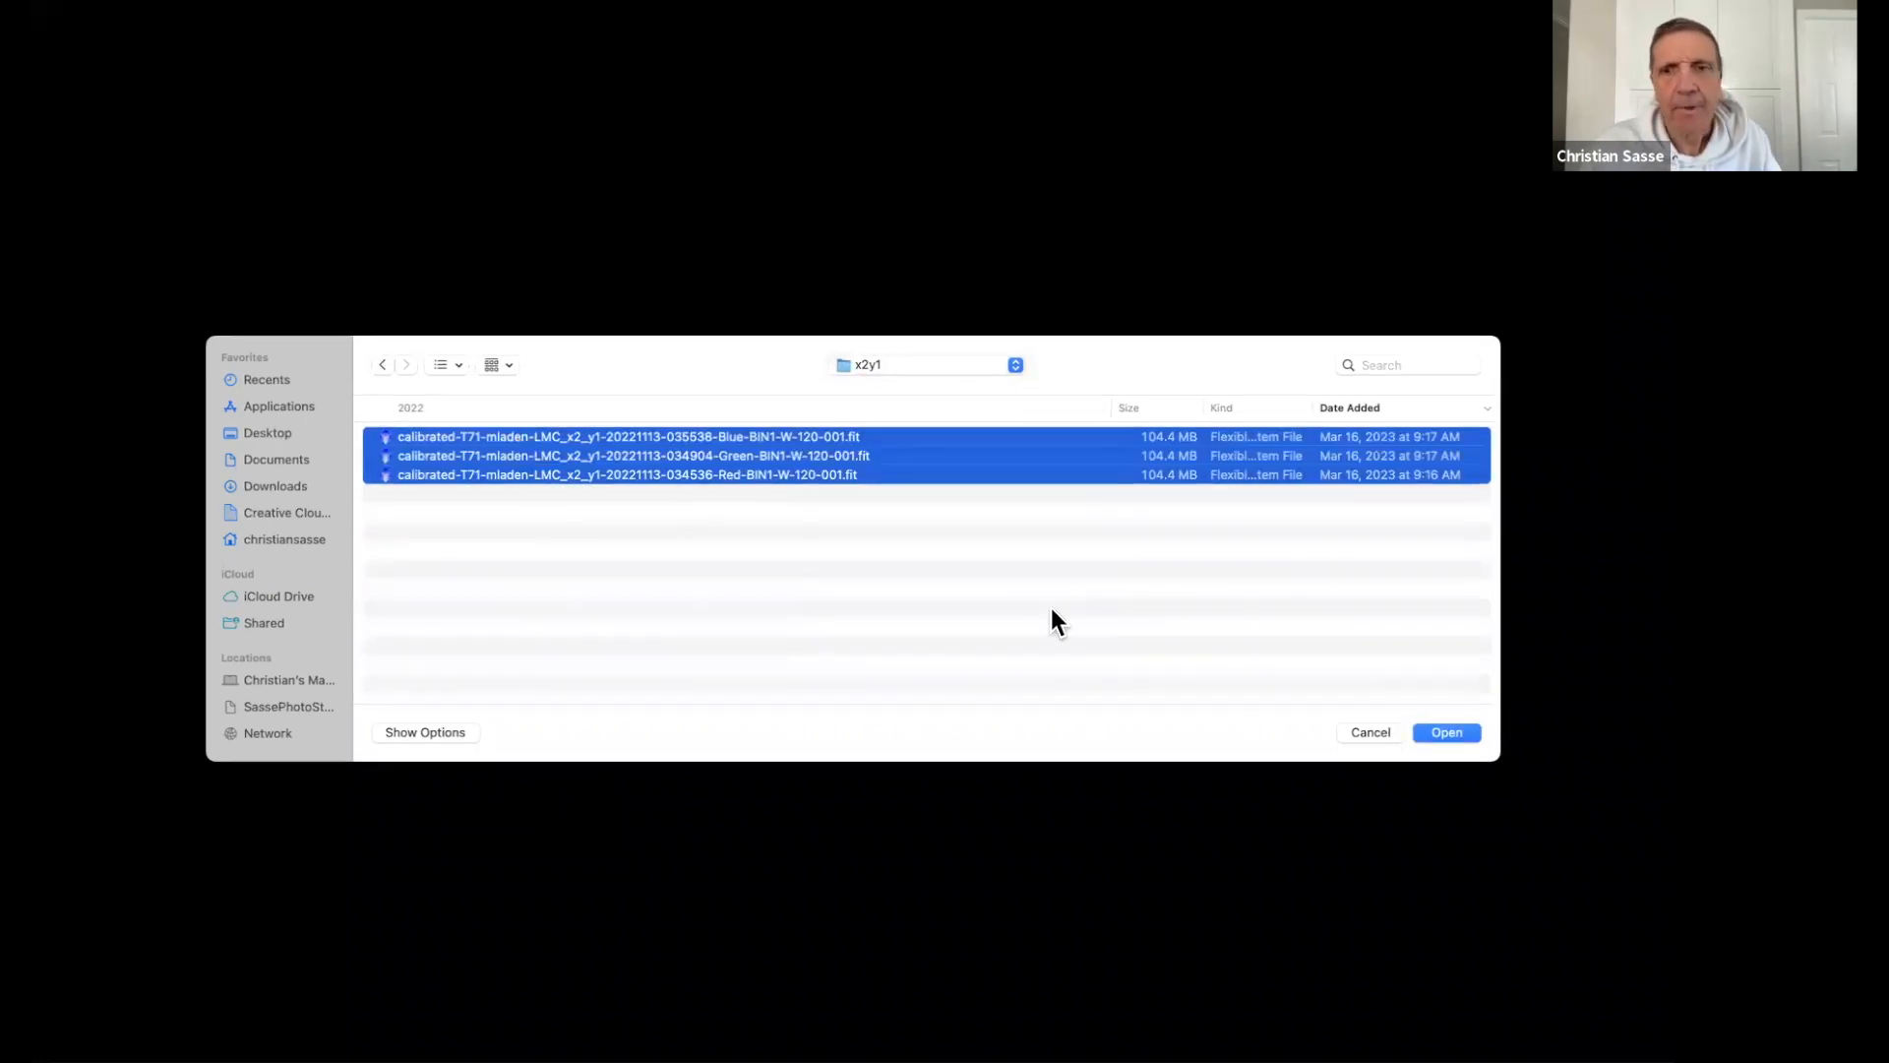
left_click(1424, 734)
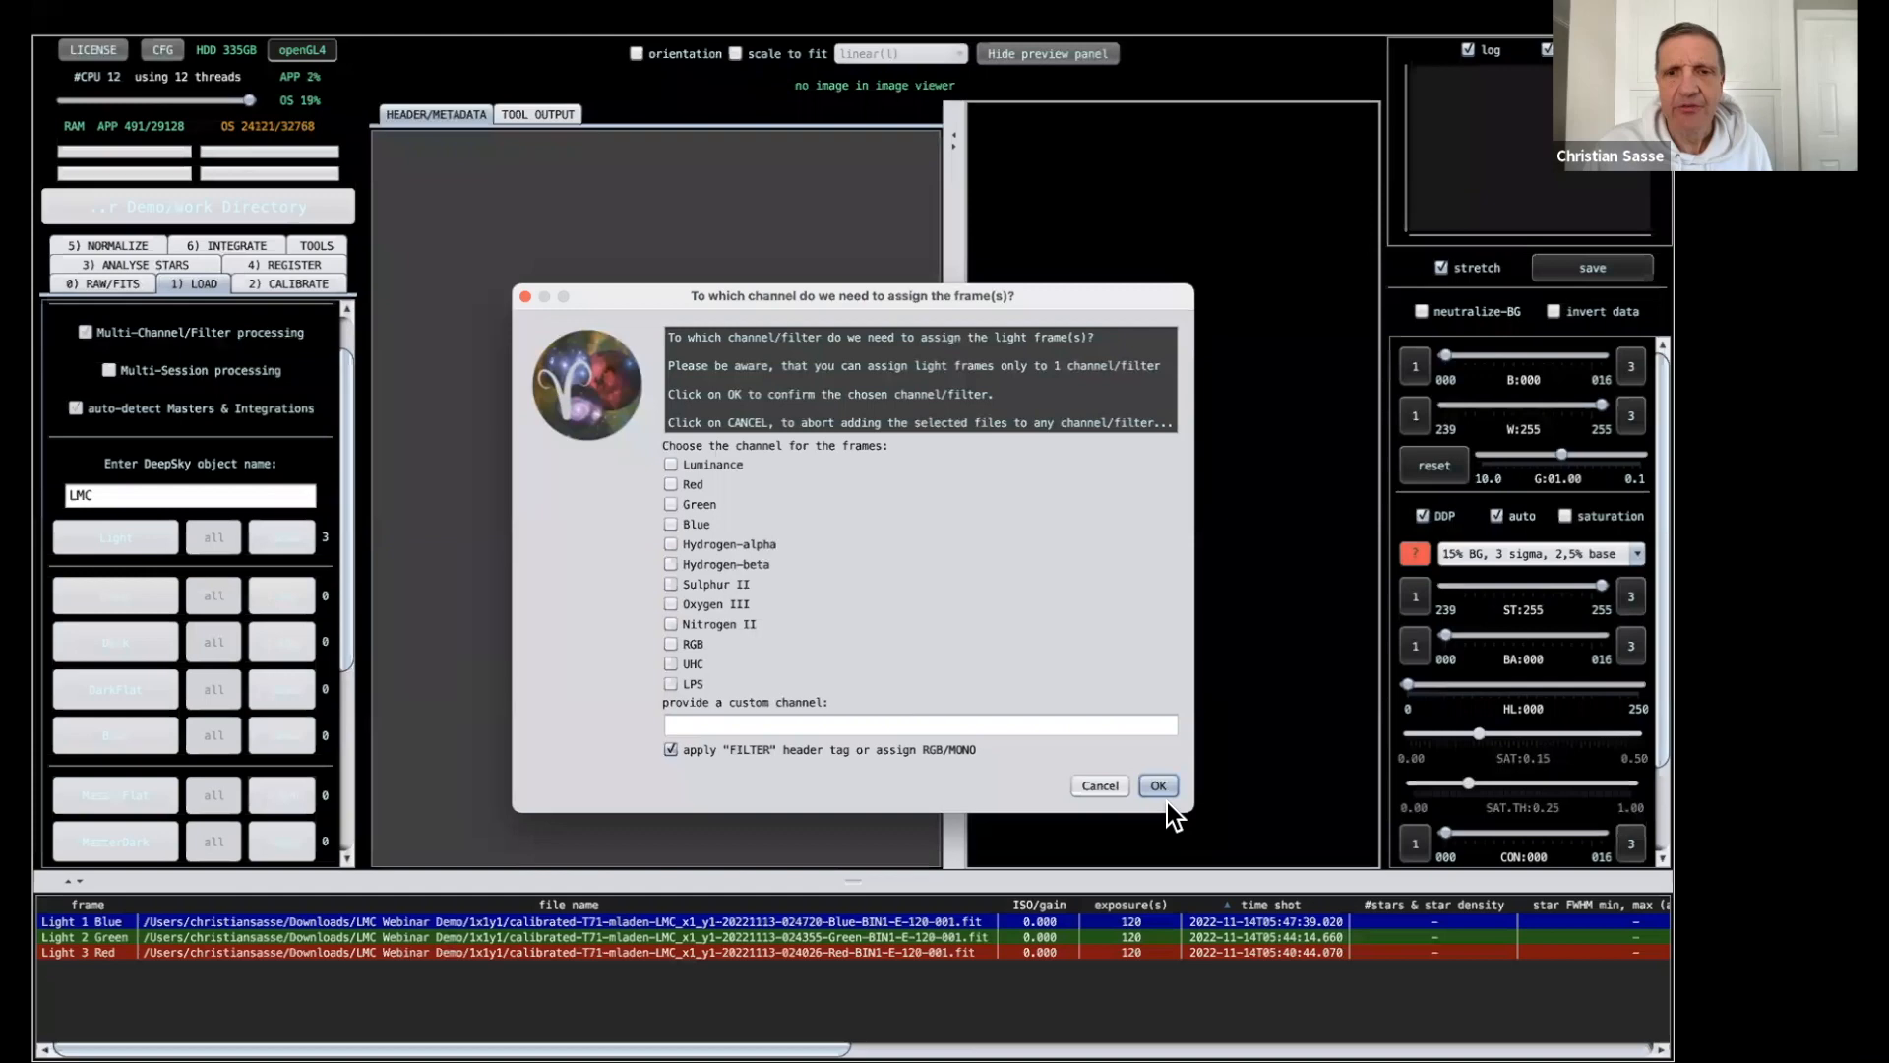
left_click(1158, 787)
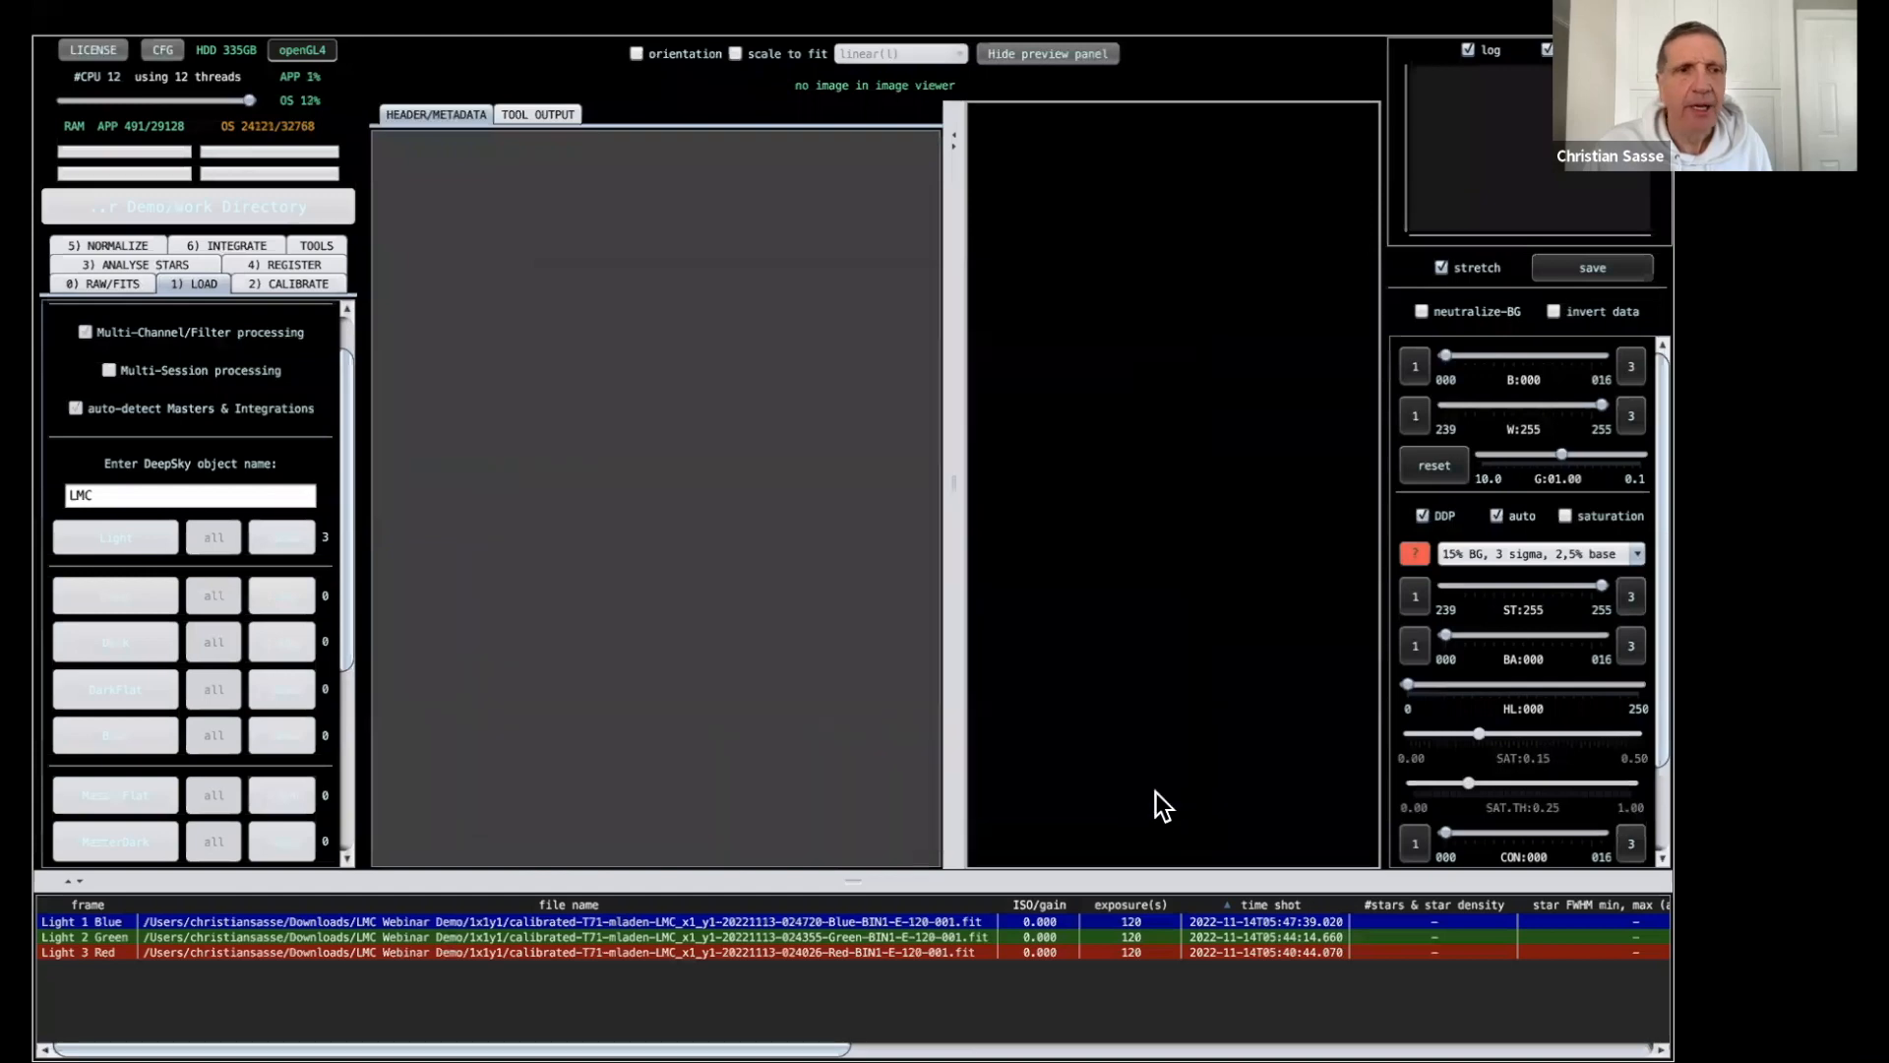
Add the three light frames from the x1y2 folder, assigning channels by the FILTER header tag.
left_click(120, 538)
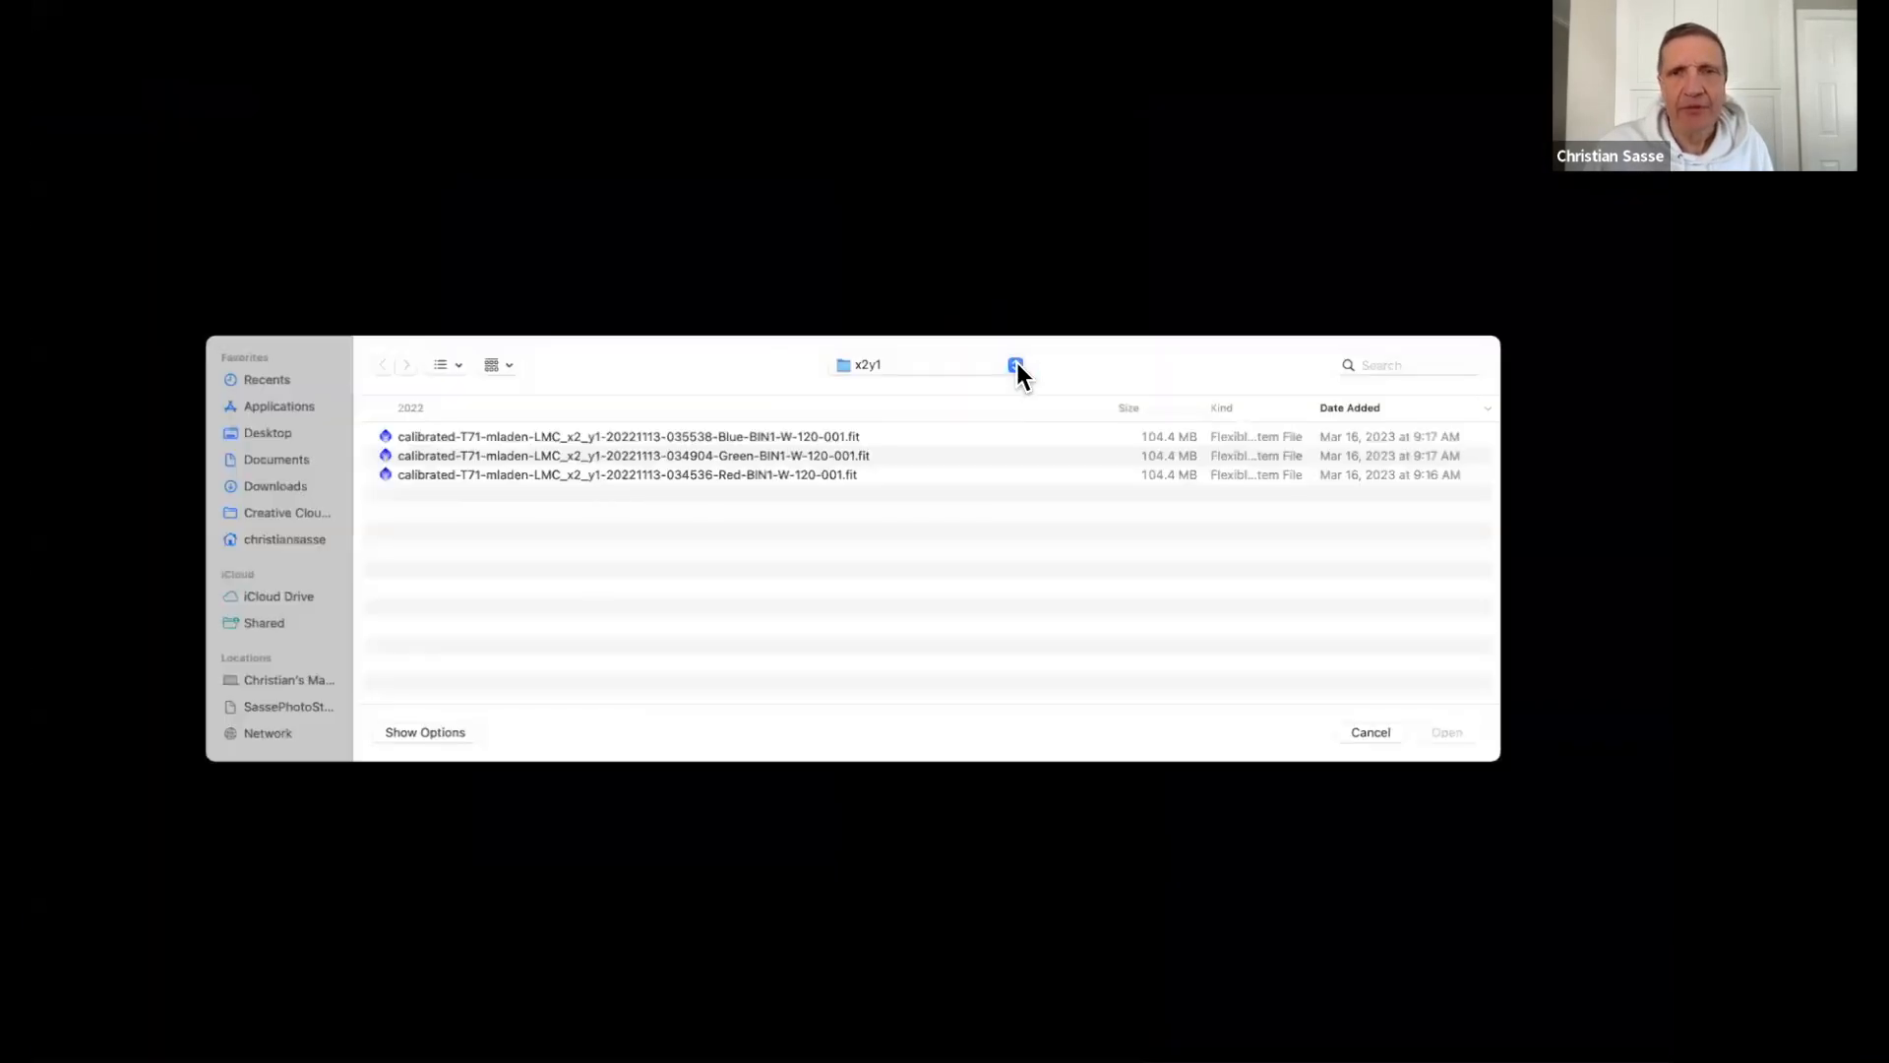
left_click(1015, 365)
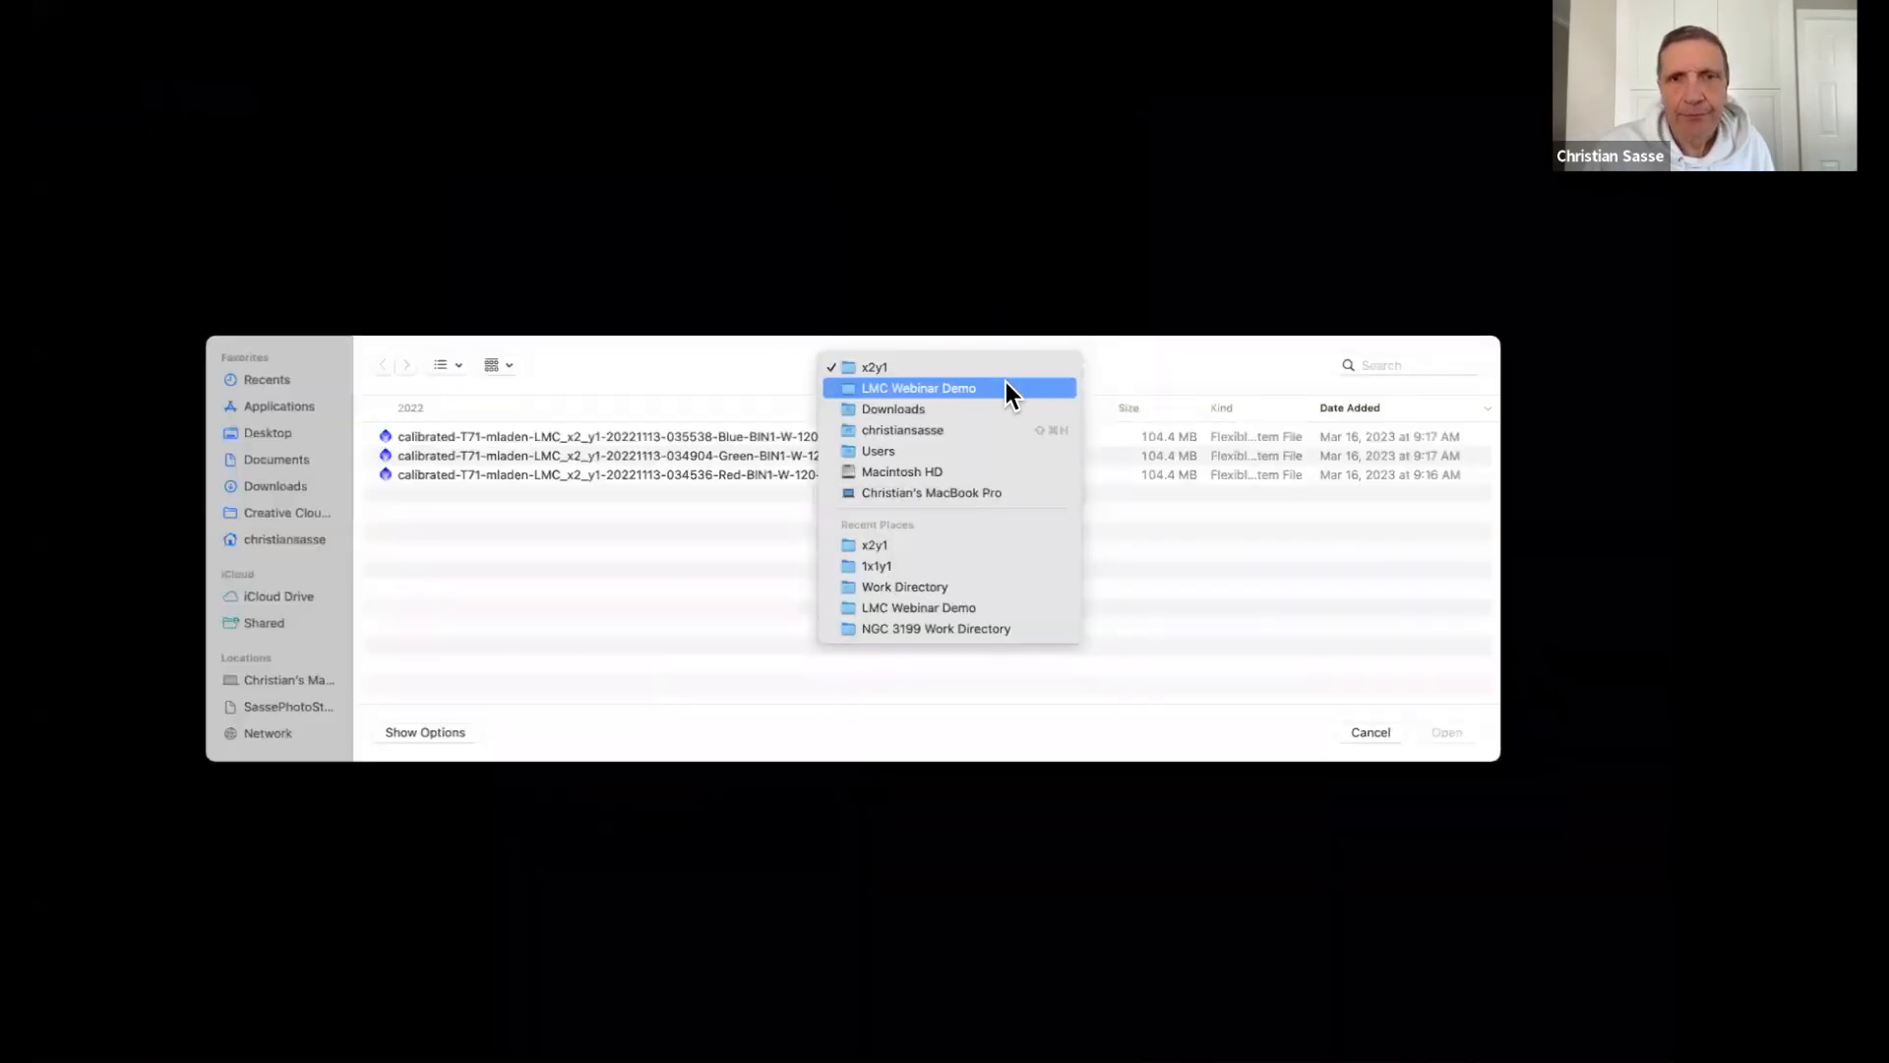
left_click(1006, 383)
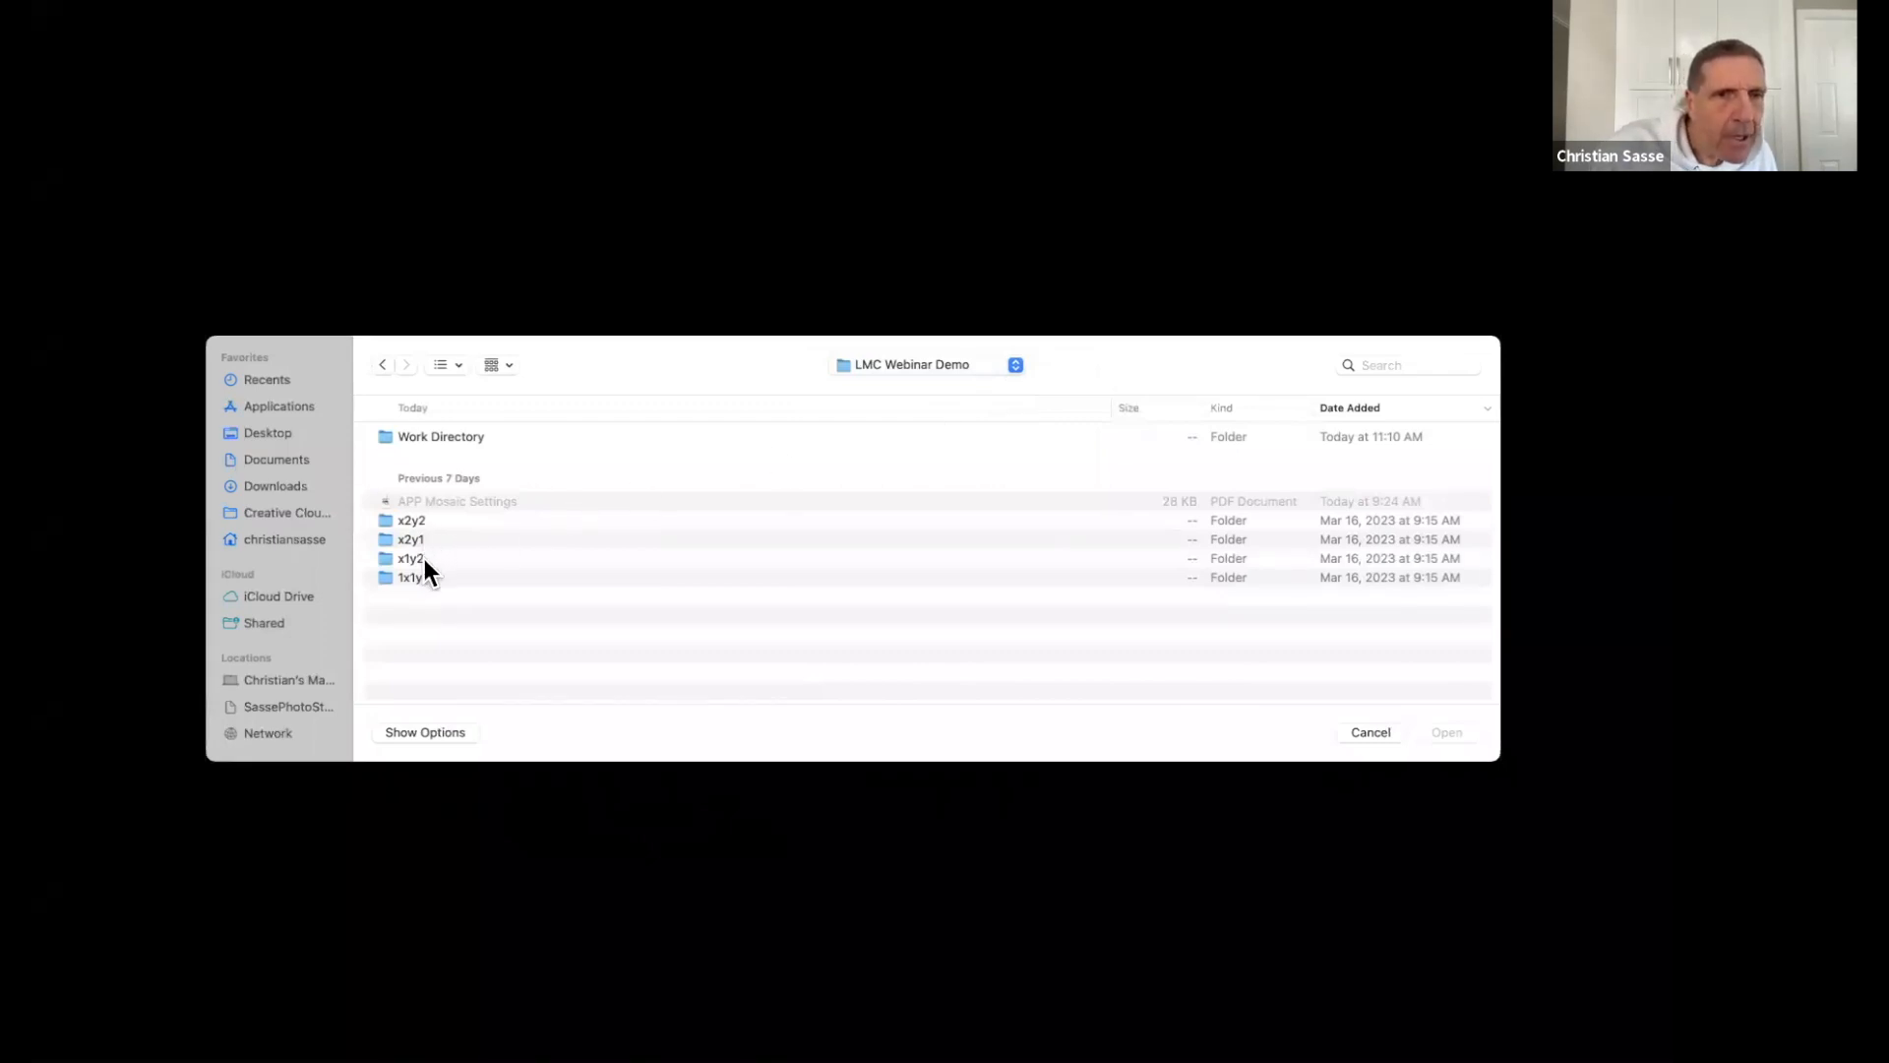
double_click(422, 557)
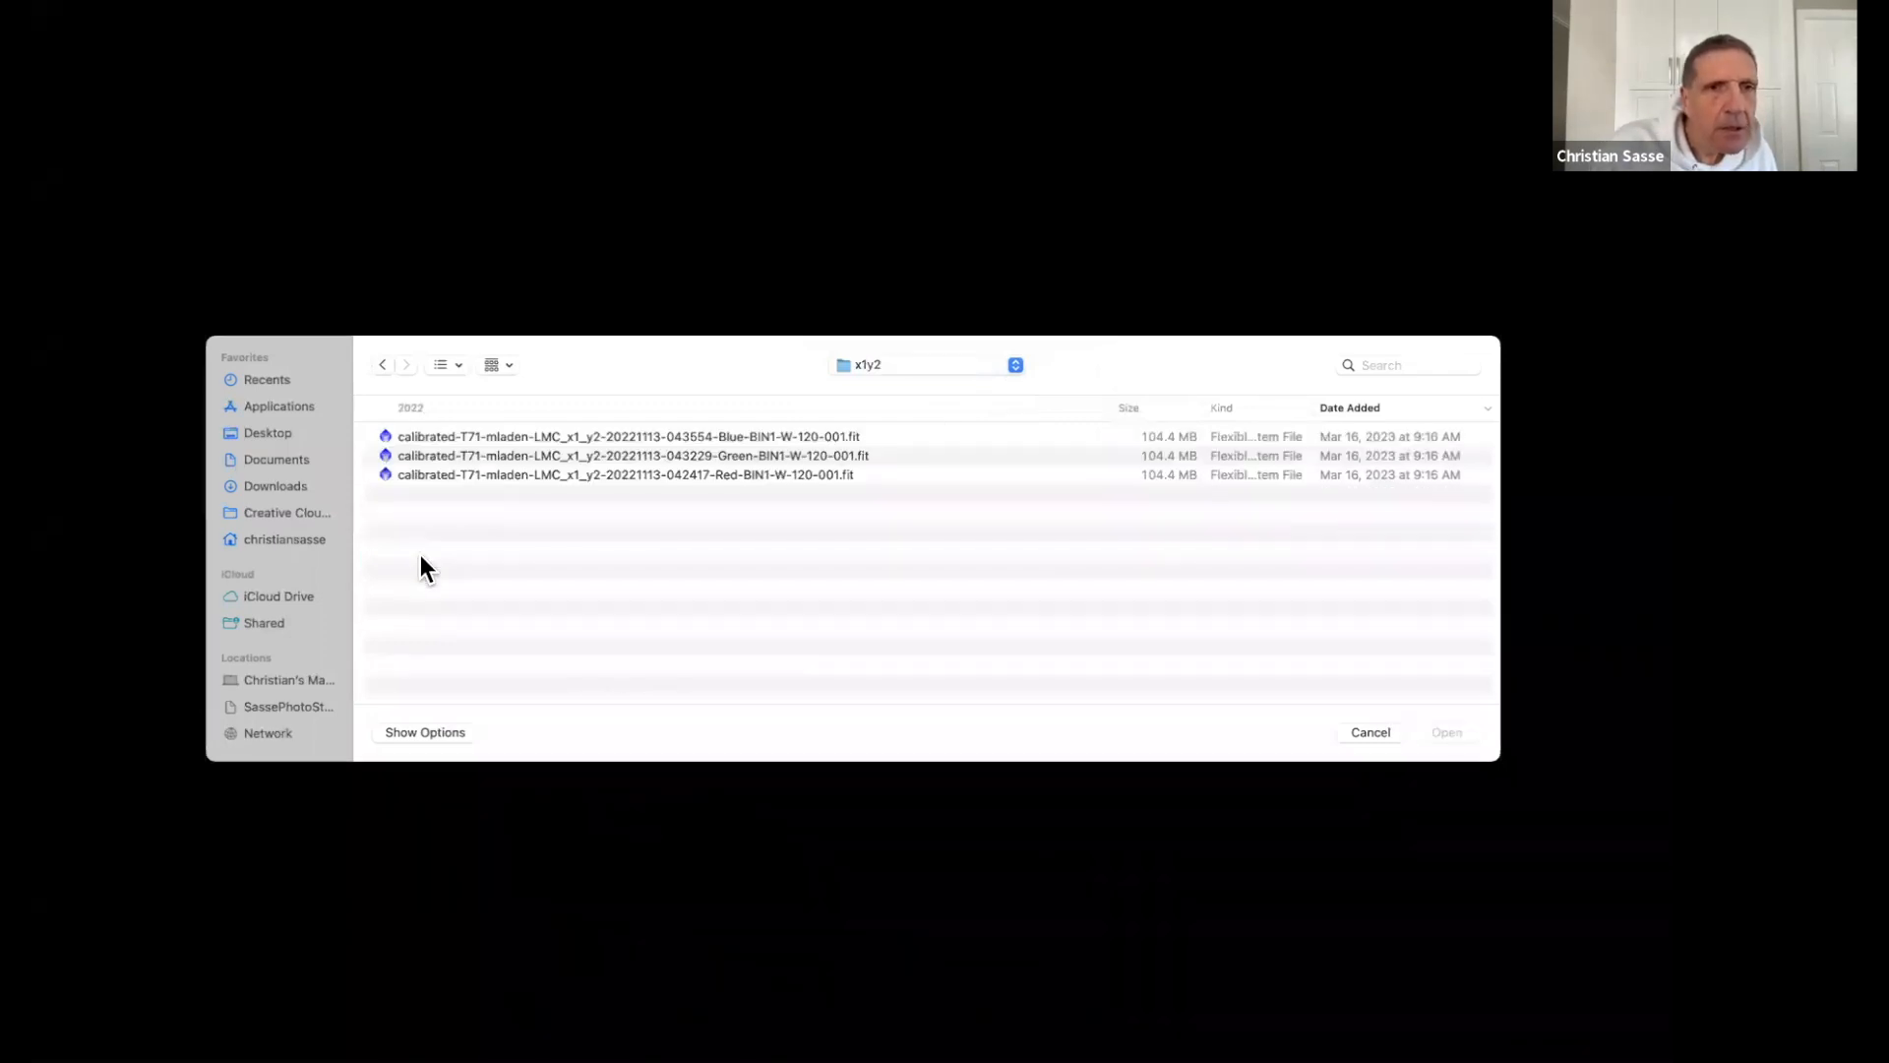
left_click(494, 435)
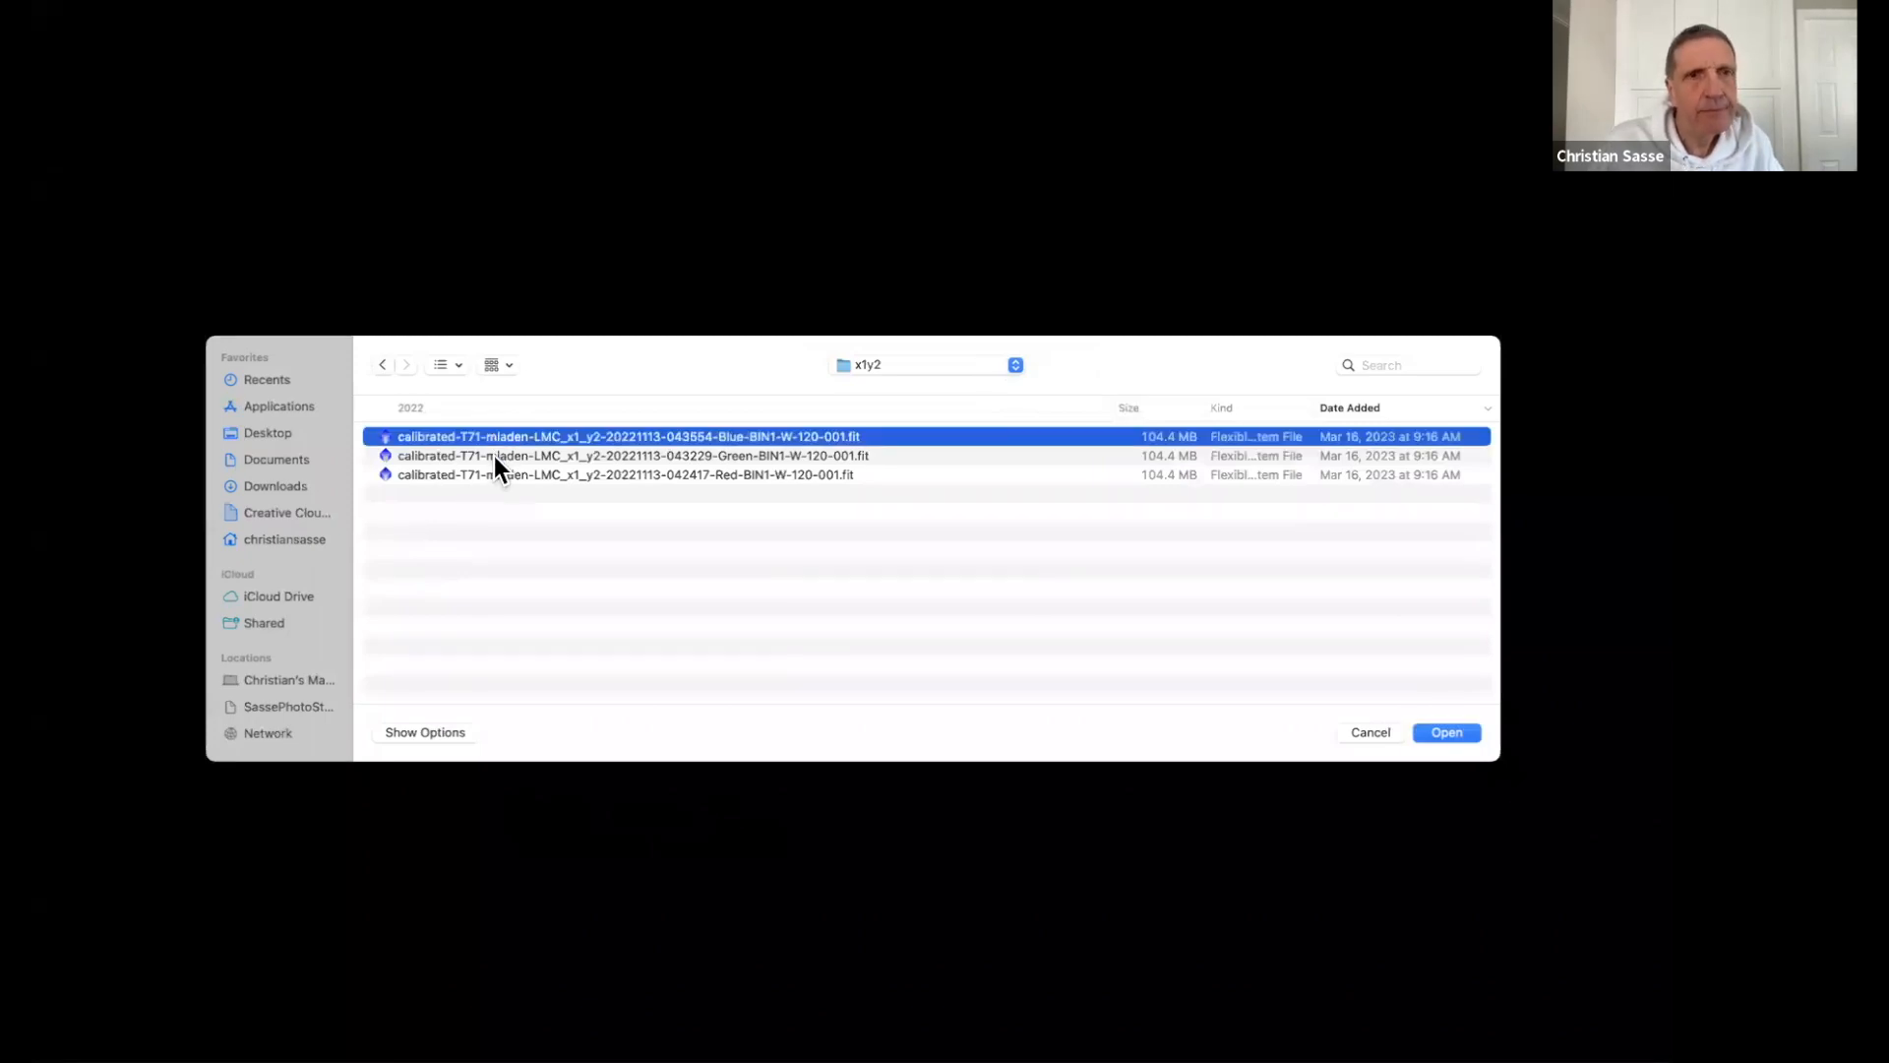
left_click(492, 473, "shift")
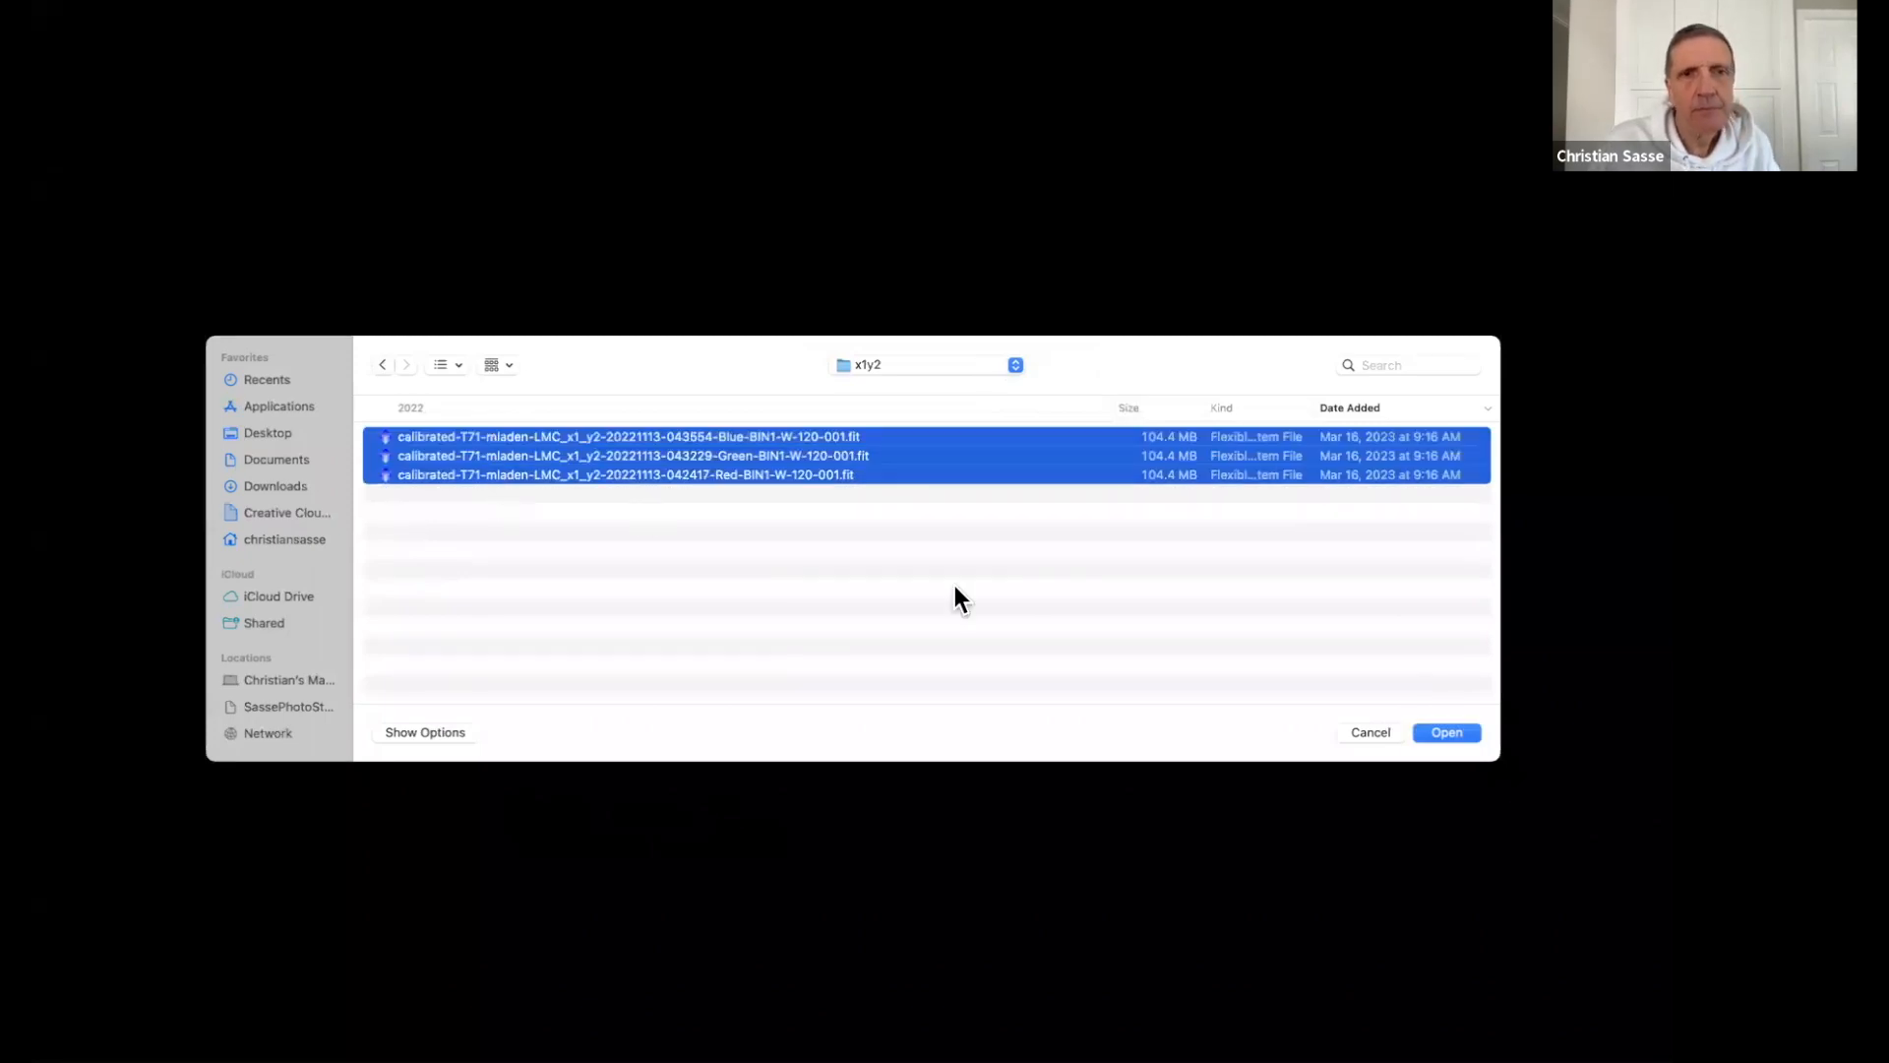
left_click(1443, 733)
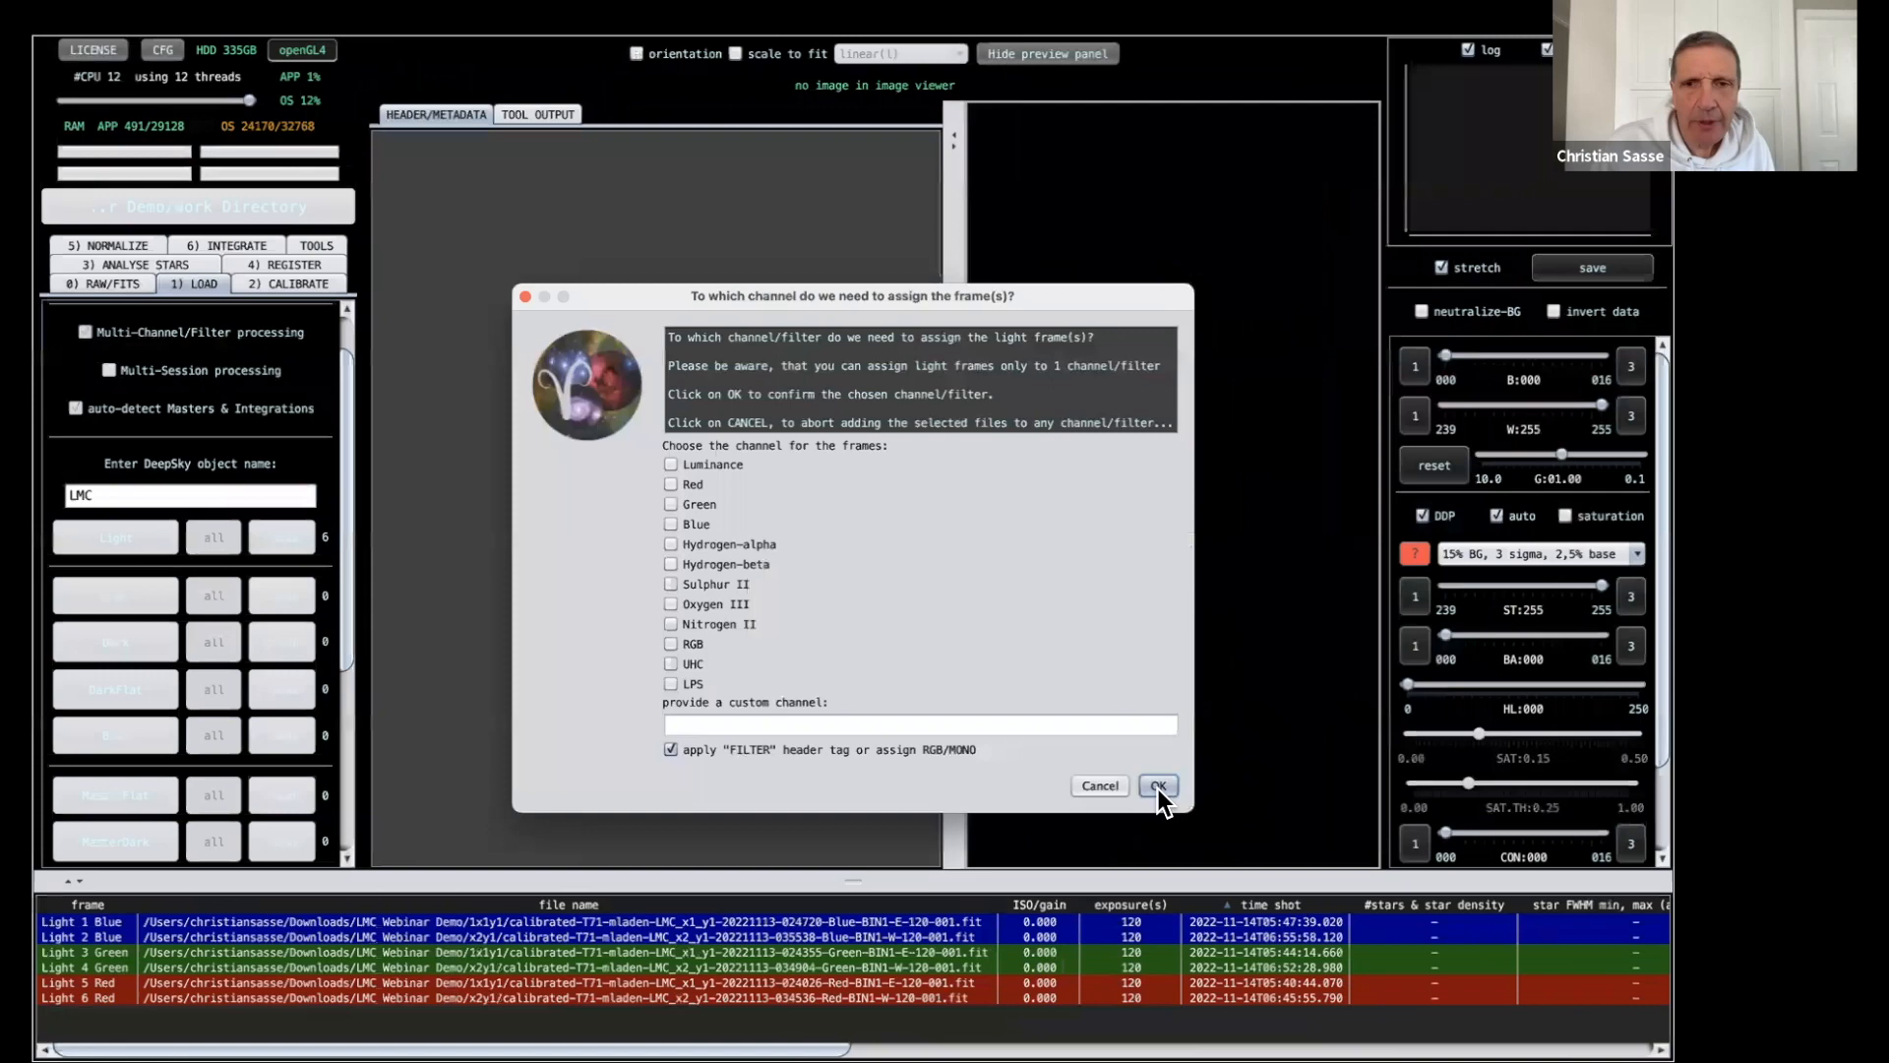
left_click(1153, 787)
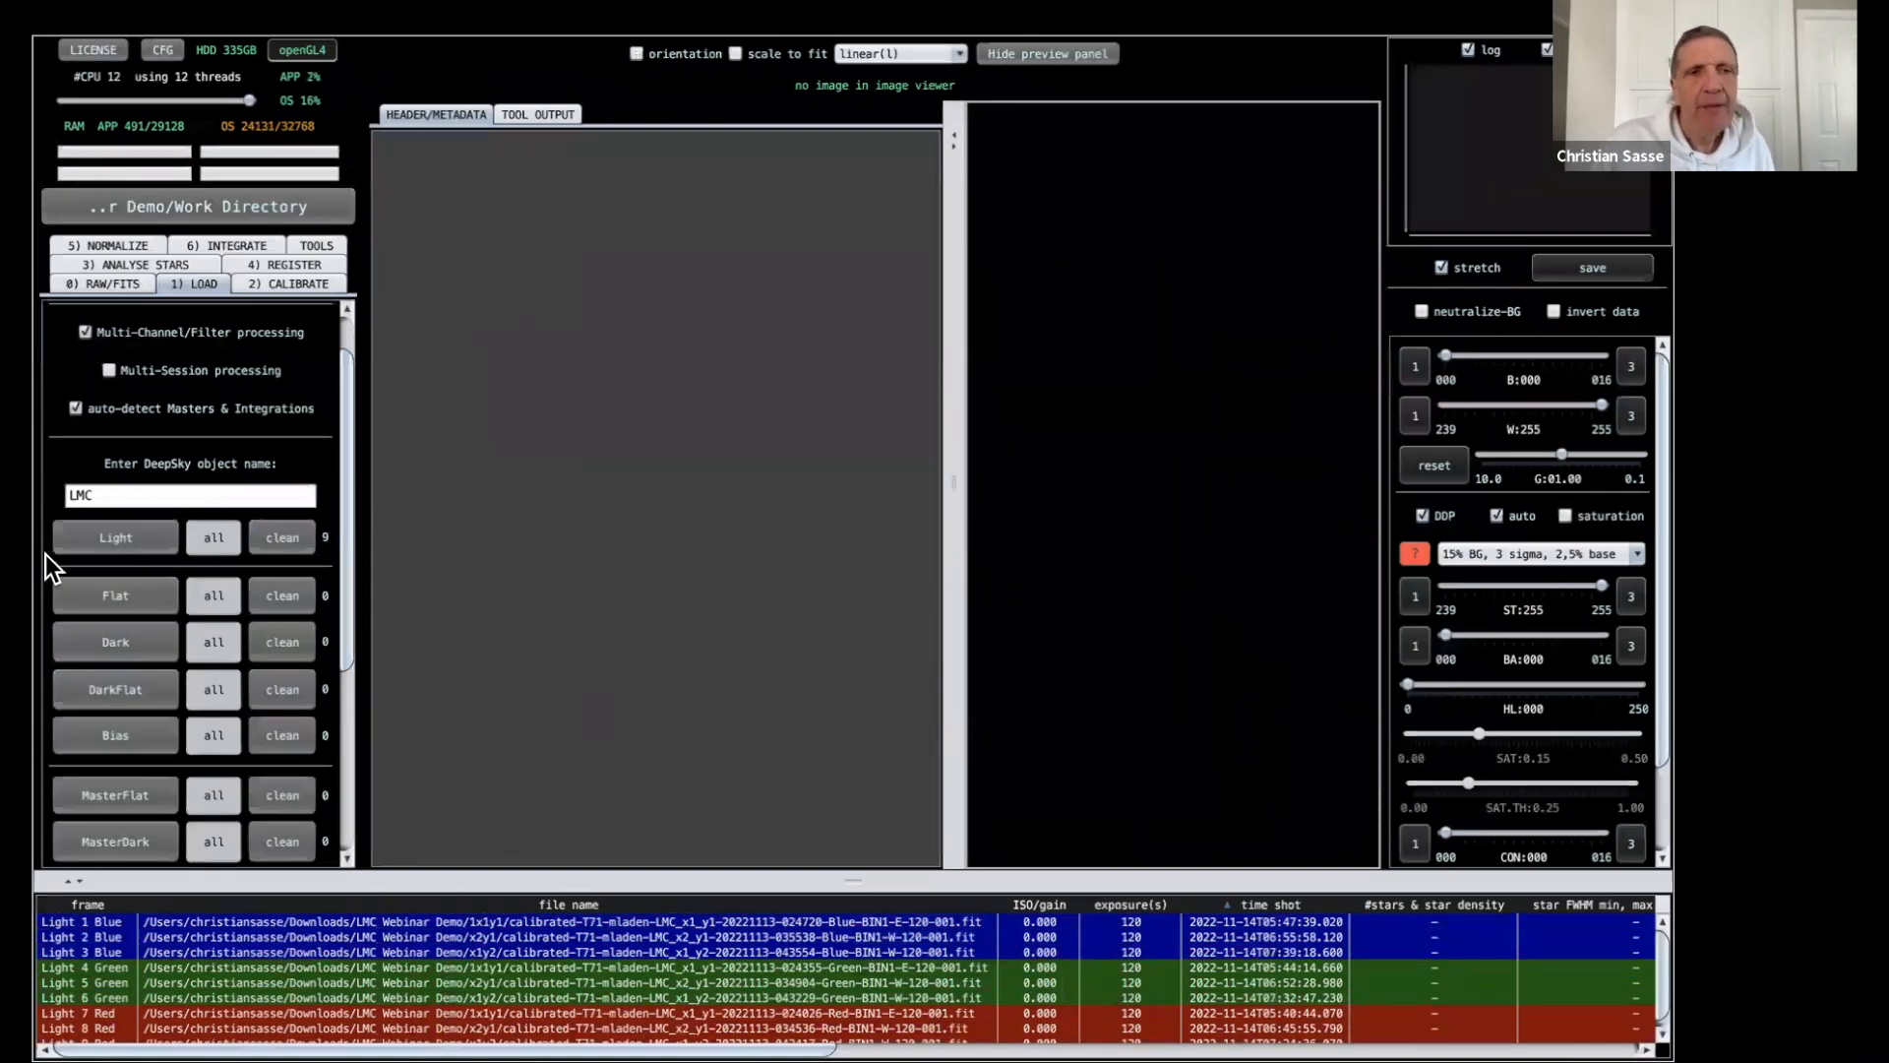
Add the three light frames from the x2y2 folder by their FILTER header tag, and enlarge the frame list to show every frame.
left_click(120, 540)
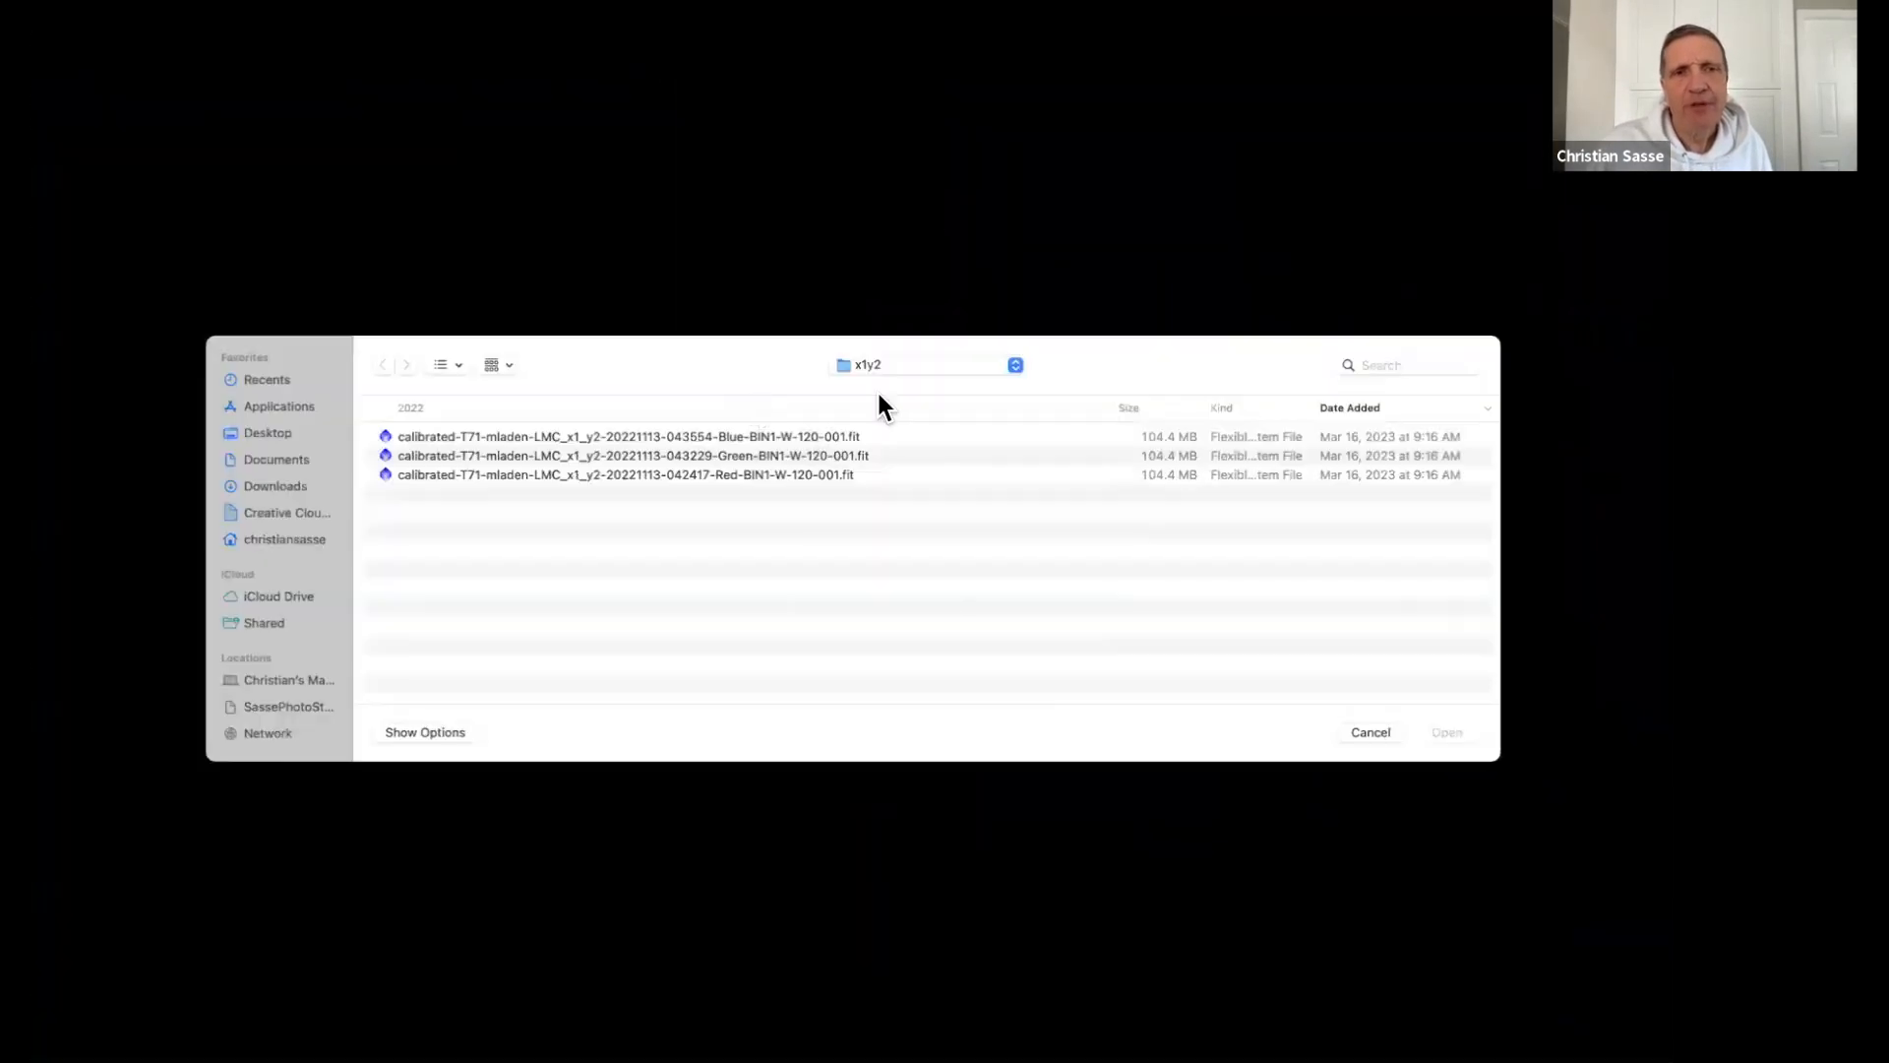
left_click(1014, 364)
left_click(1000, 384)
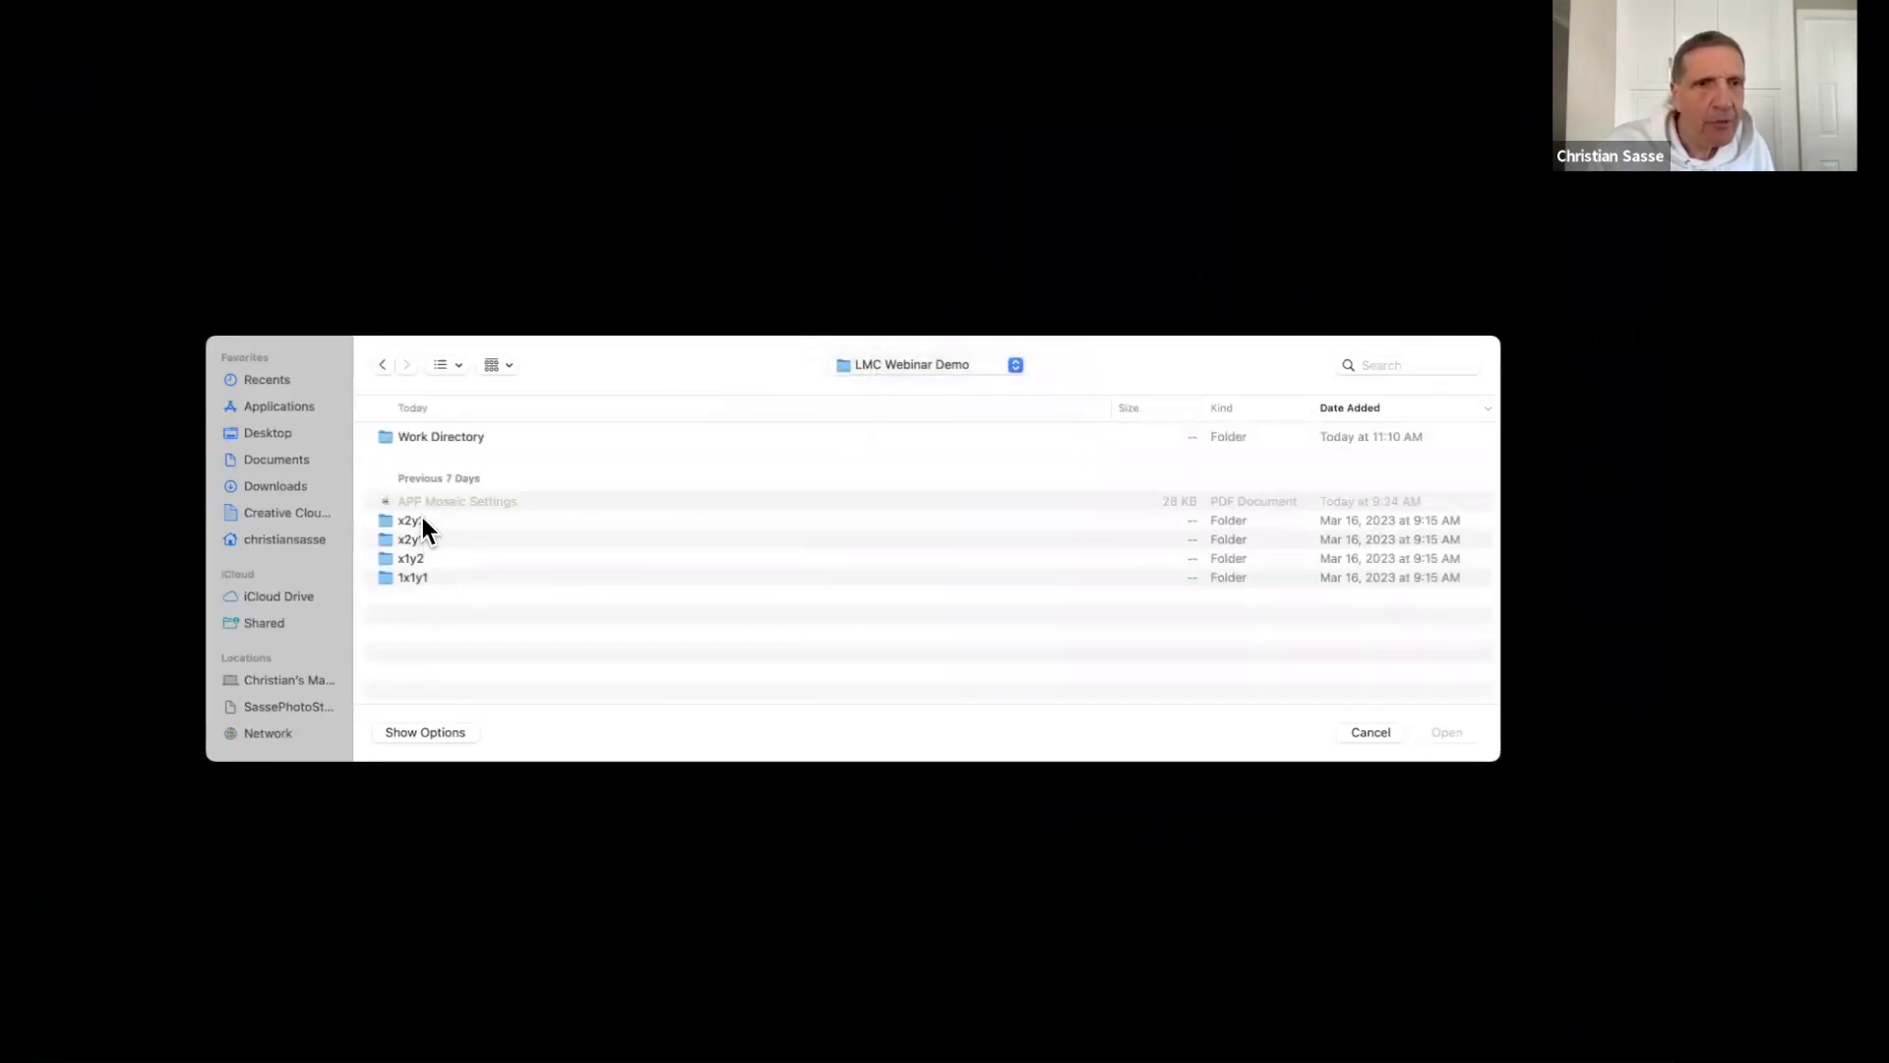
double_click(422, 522)
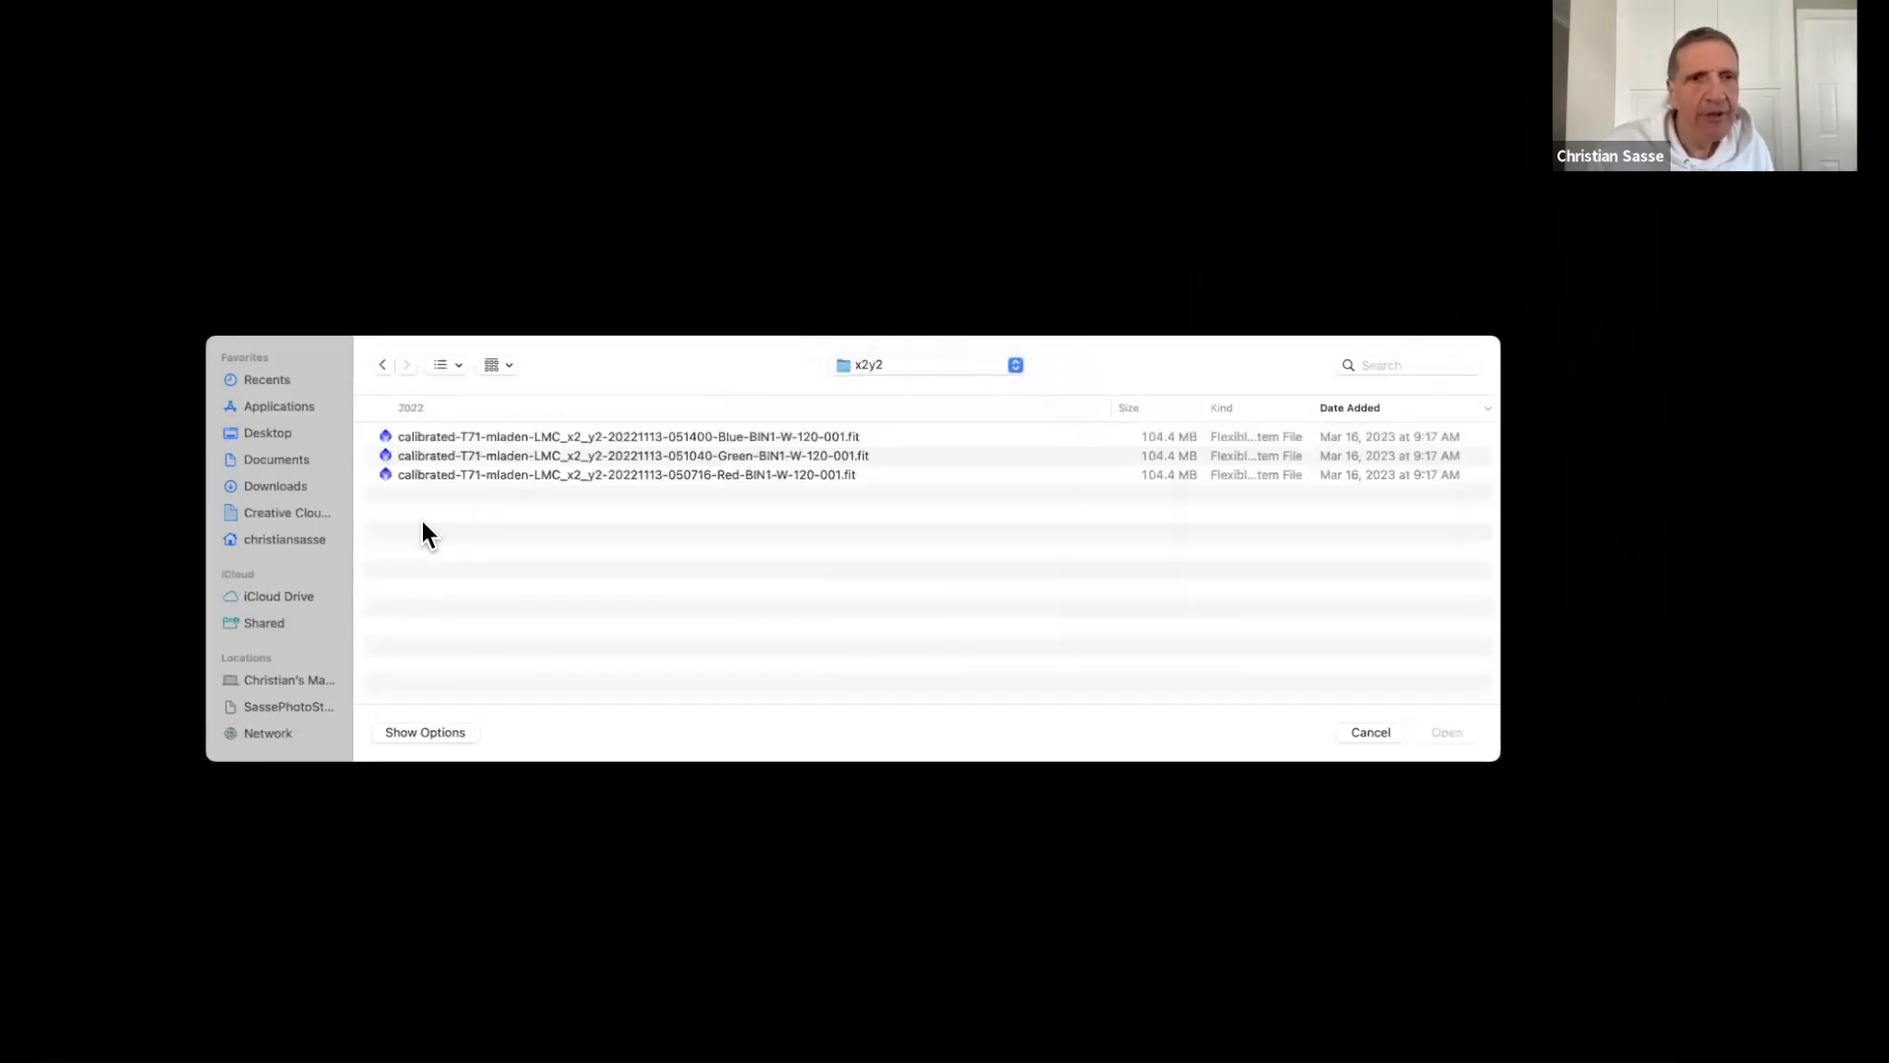
left_click(521, 440)
left_click(523, 474, "shift")
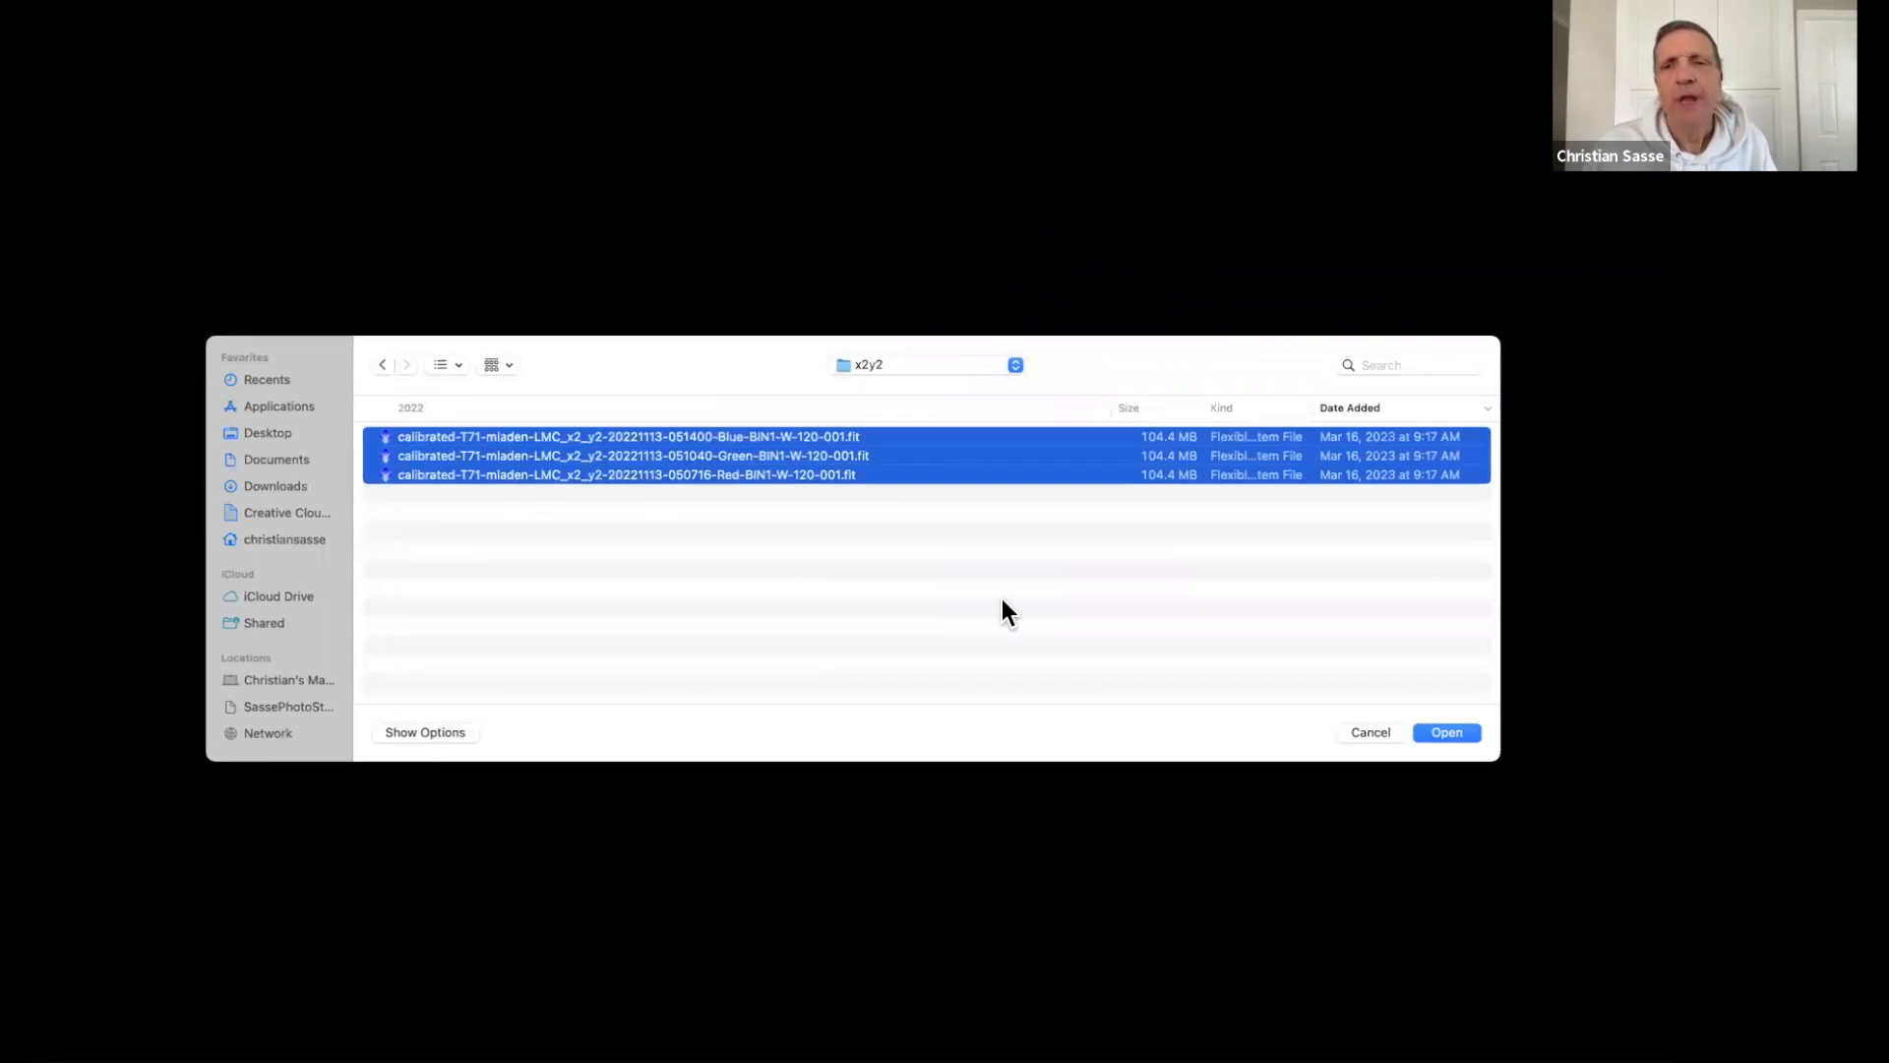
left_click(1425, 732)
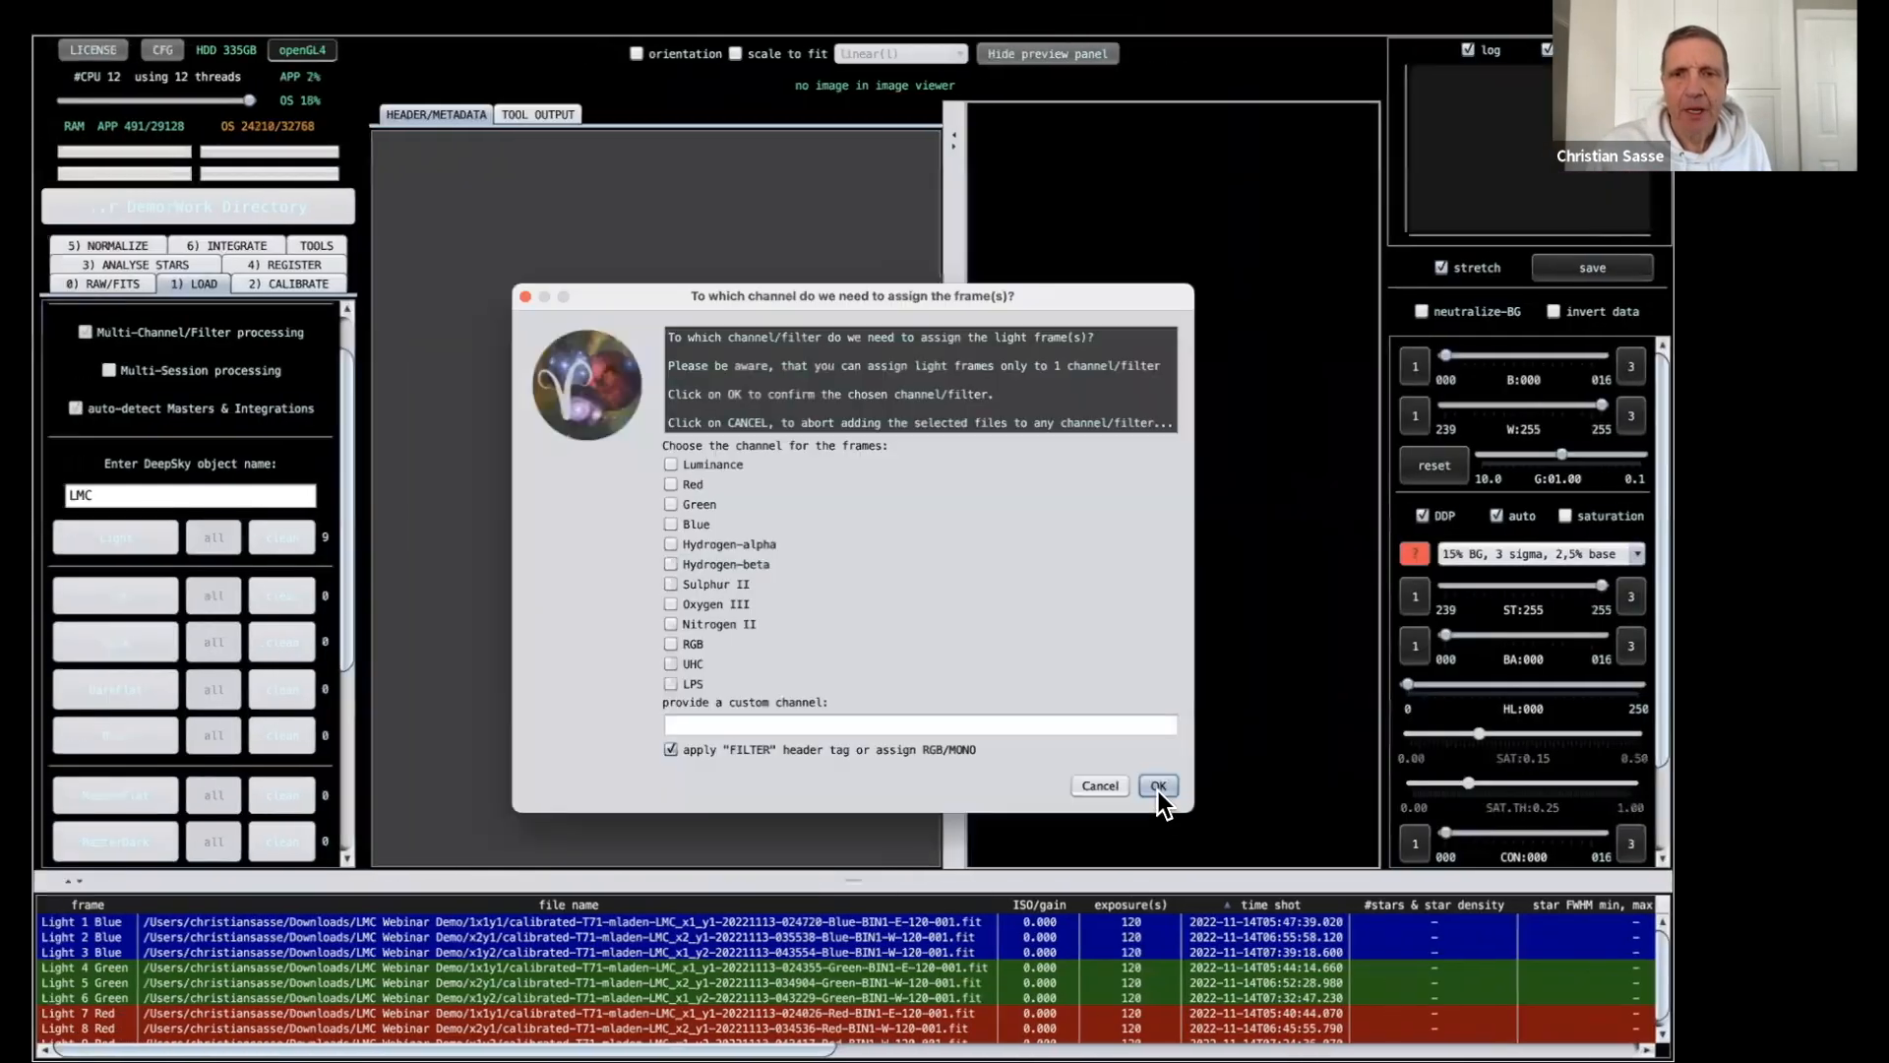
left_click(1158, 790)
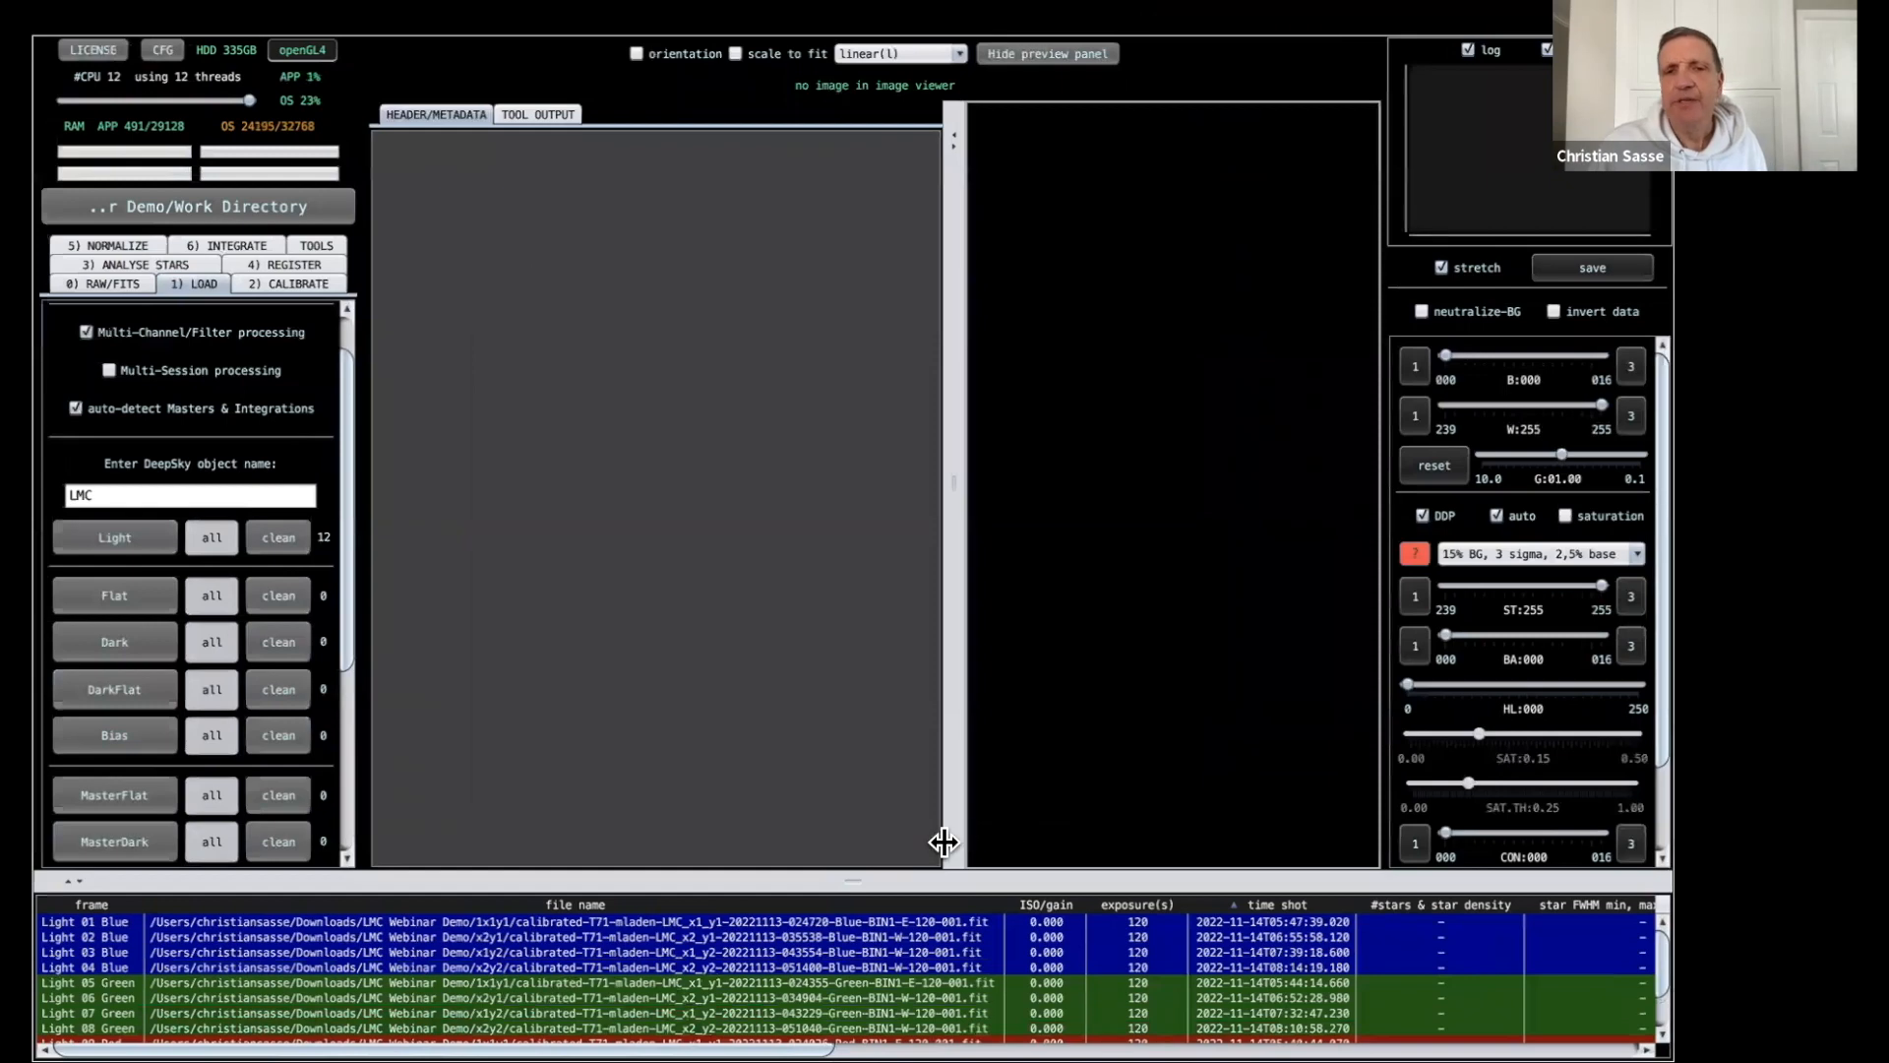
mouse_move(861, 649)
left_mouse_down()
mouse_move(872, 616)
mouse_move(882, 664)
left_mouse_up()
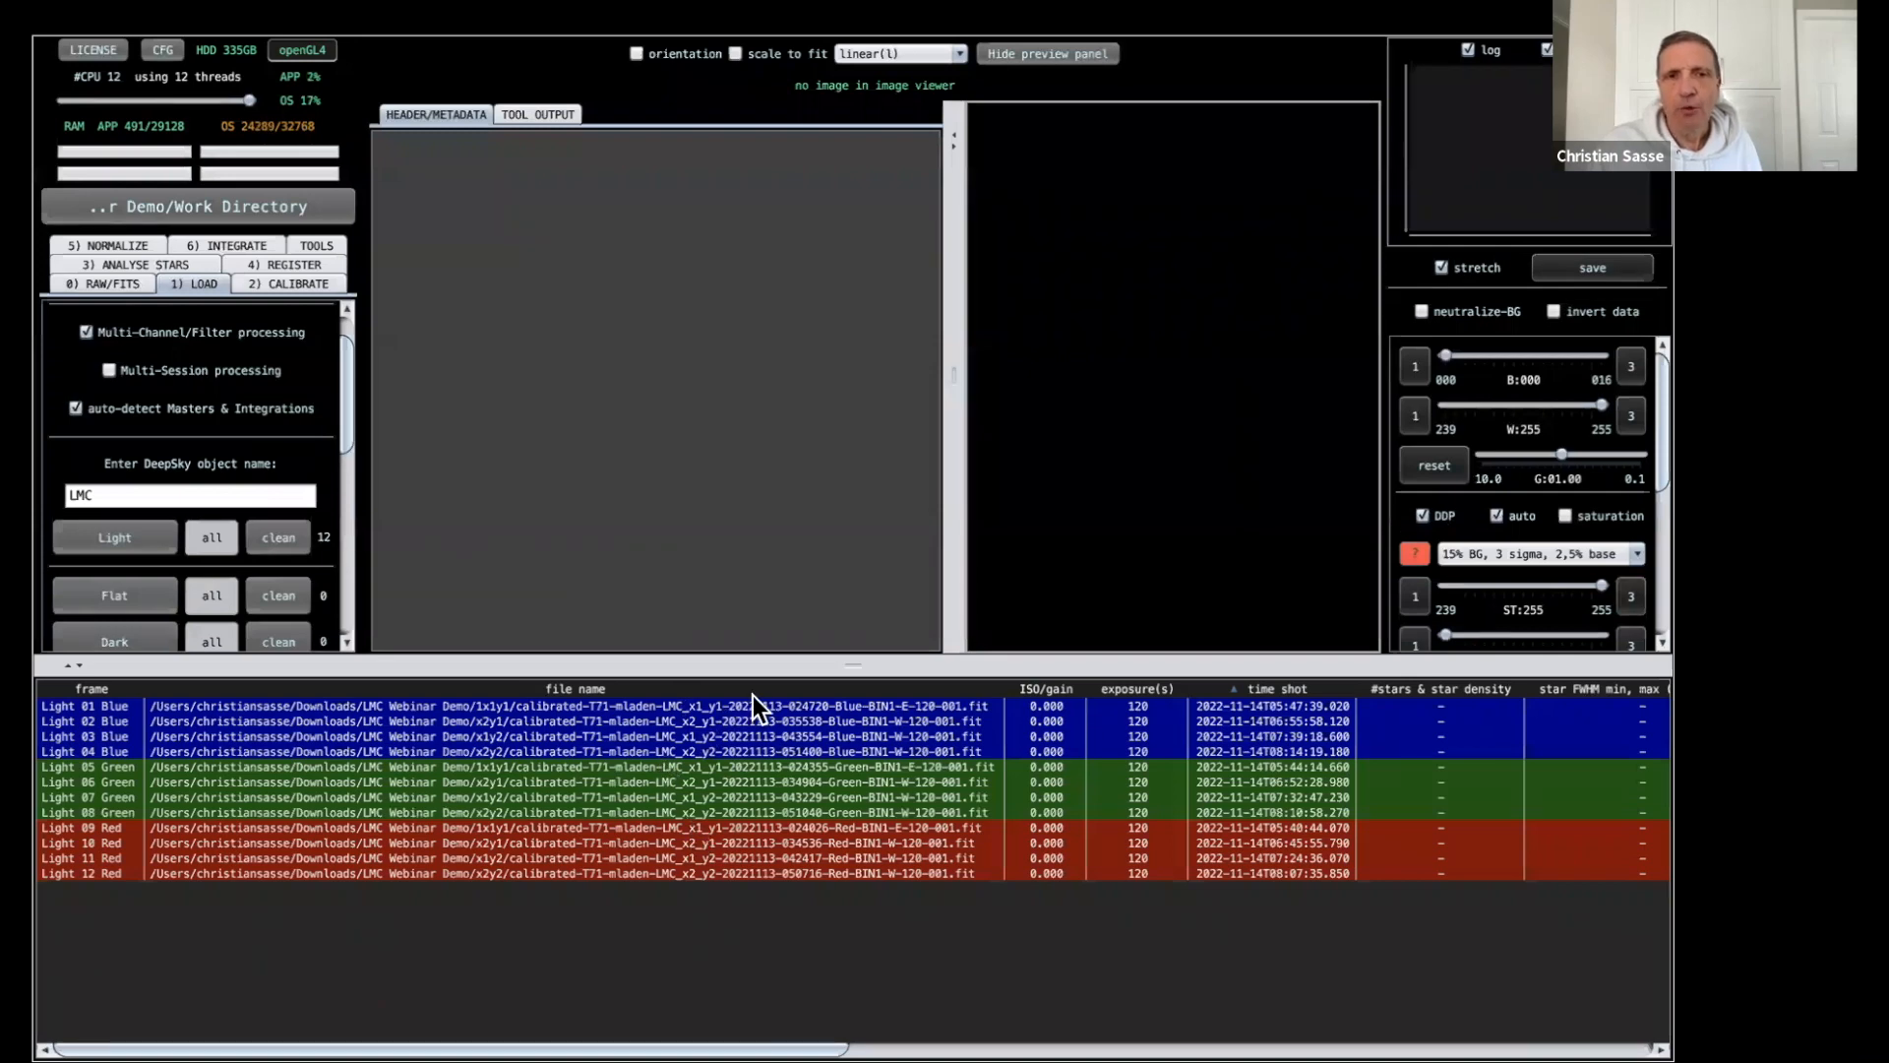
left_click_drag(864, 664, 870, 774)
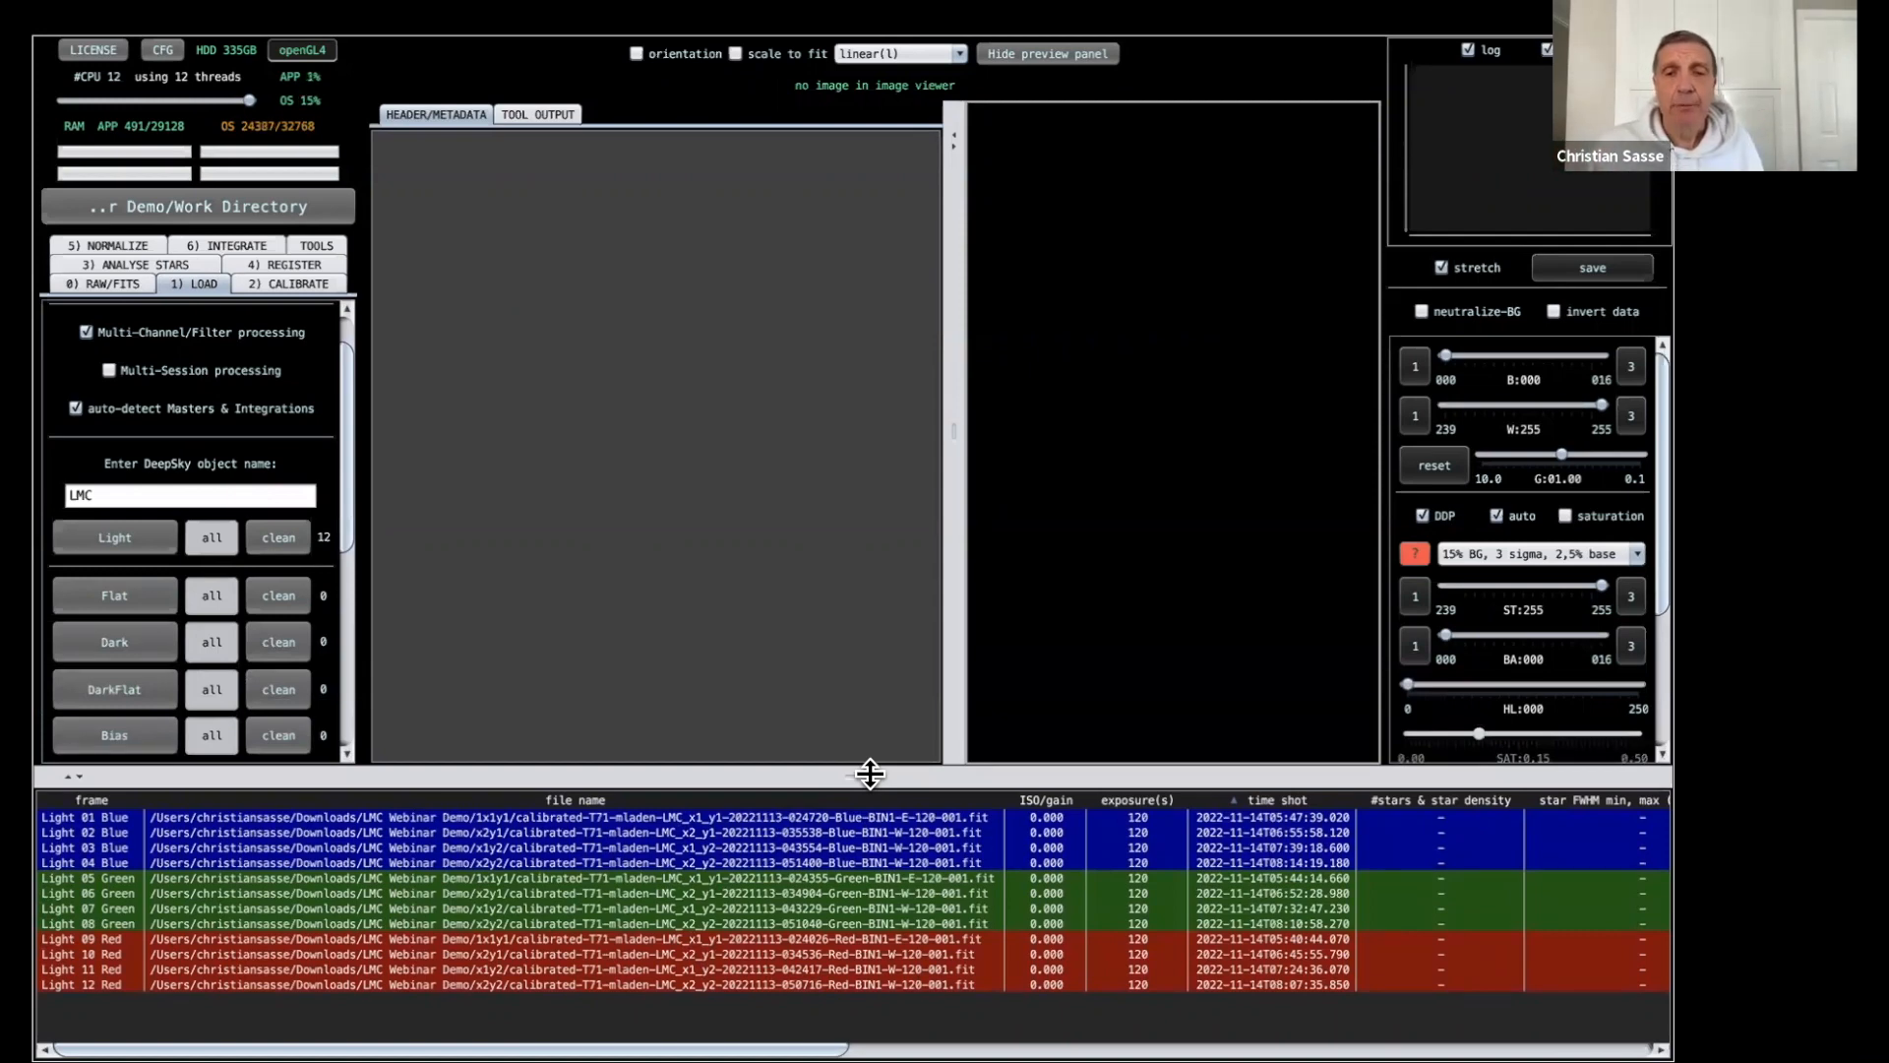
Open the APP Mosaic Settings PDF from the LMC Webinar Demo folder in Finder and read it full screen.
key("ctrl+Right")
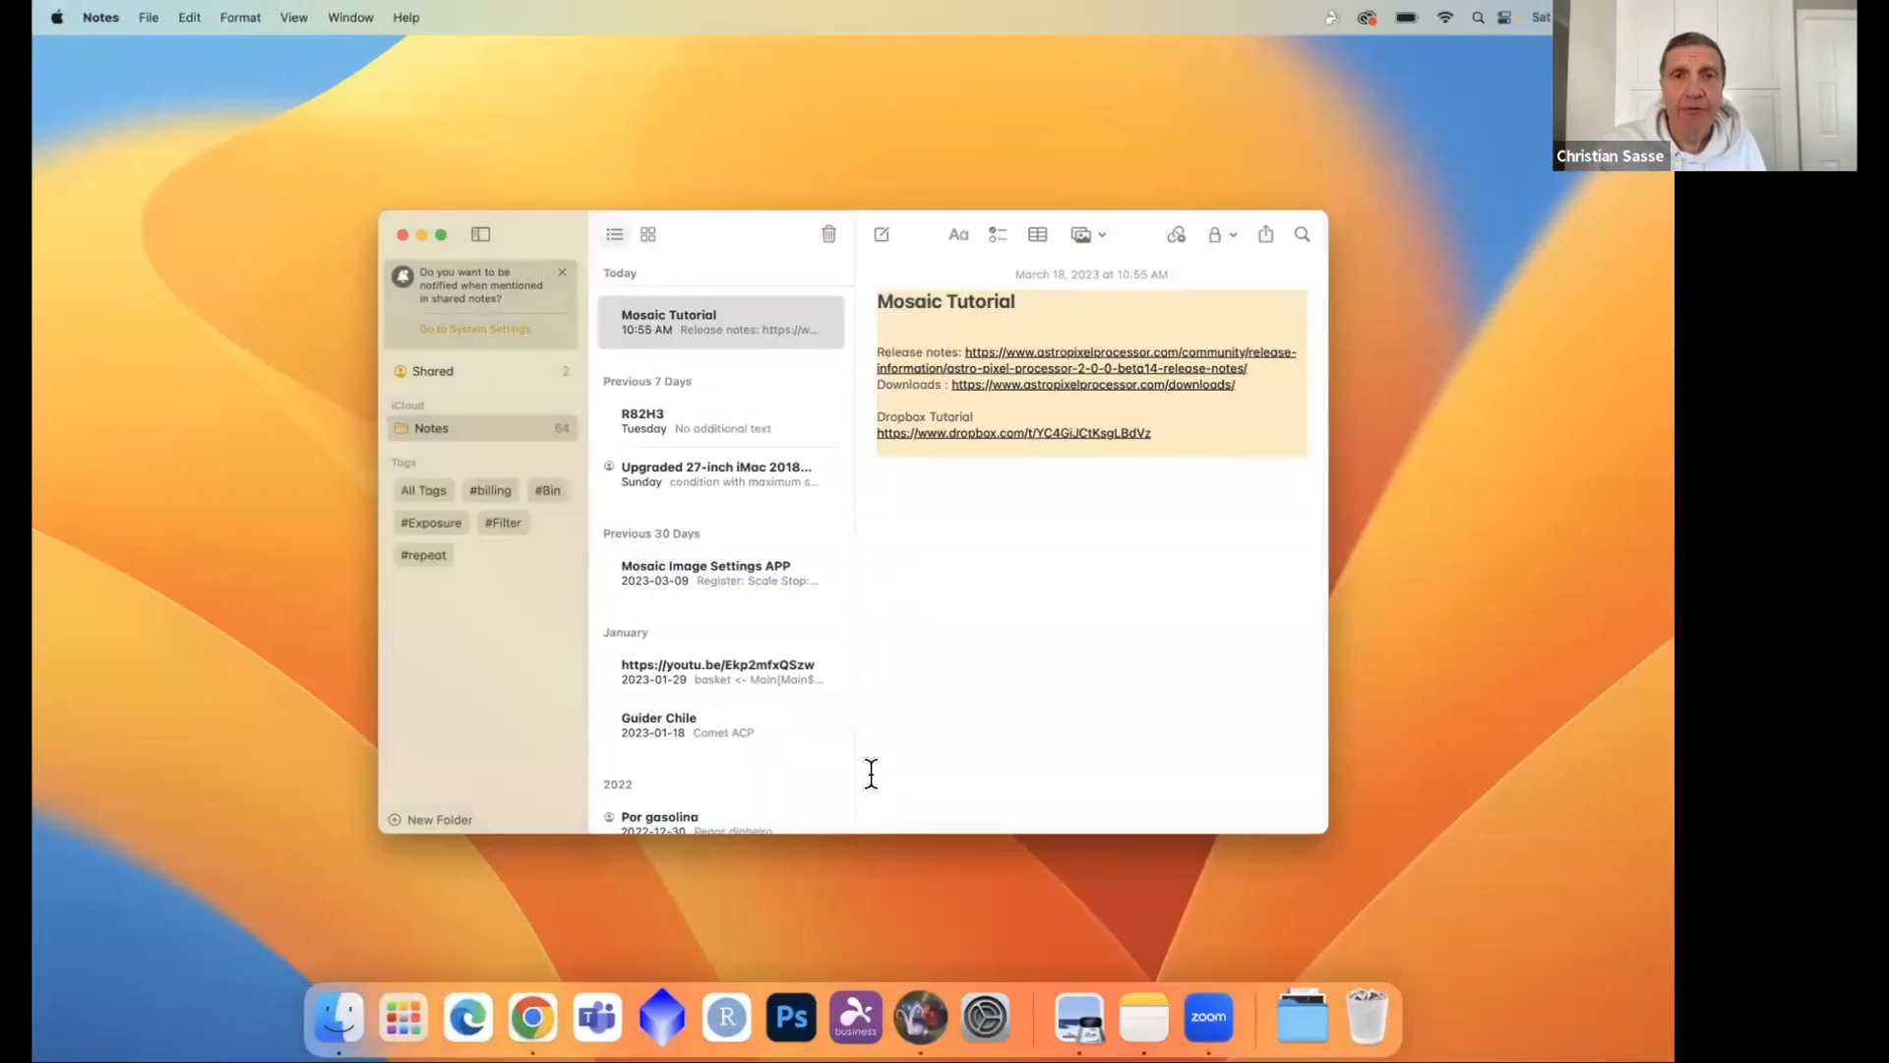
key("ctrl+Right")
key("ctrl+Left")
key("ctrl+Right")
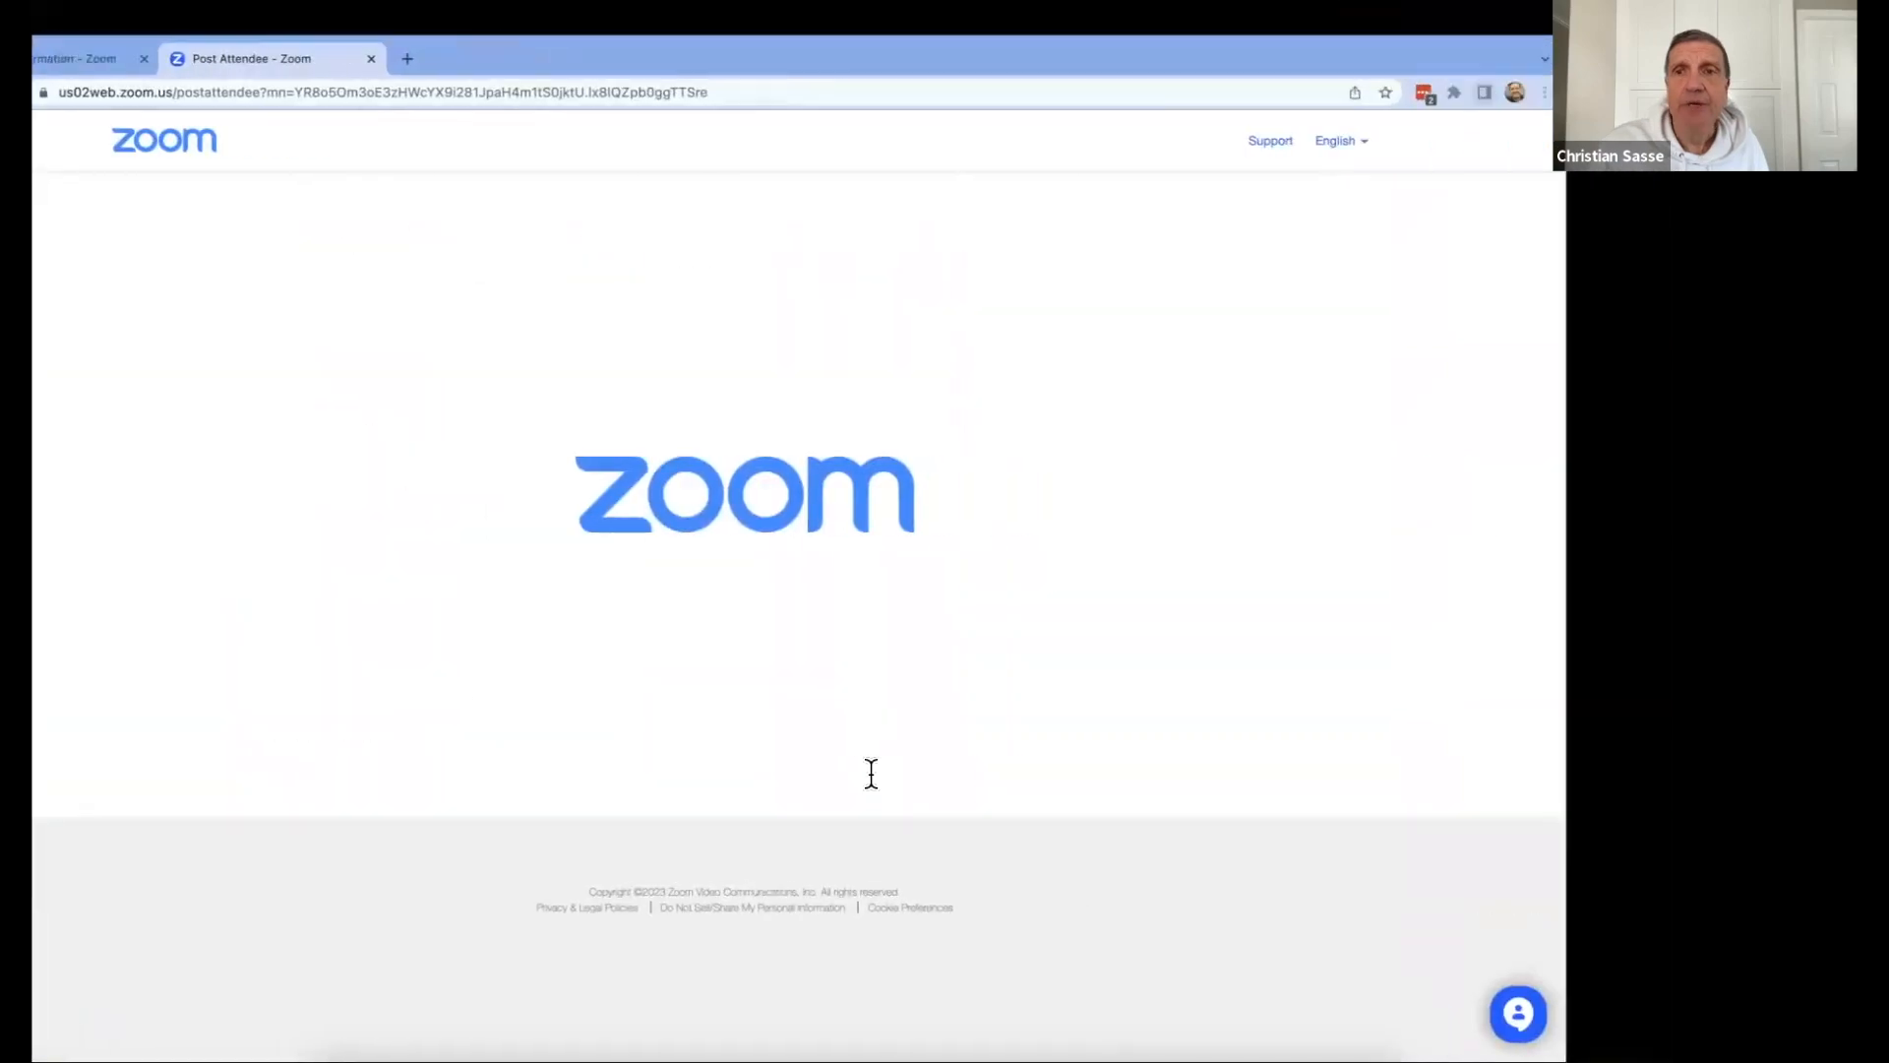
key("ctrl+Left")
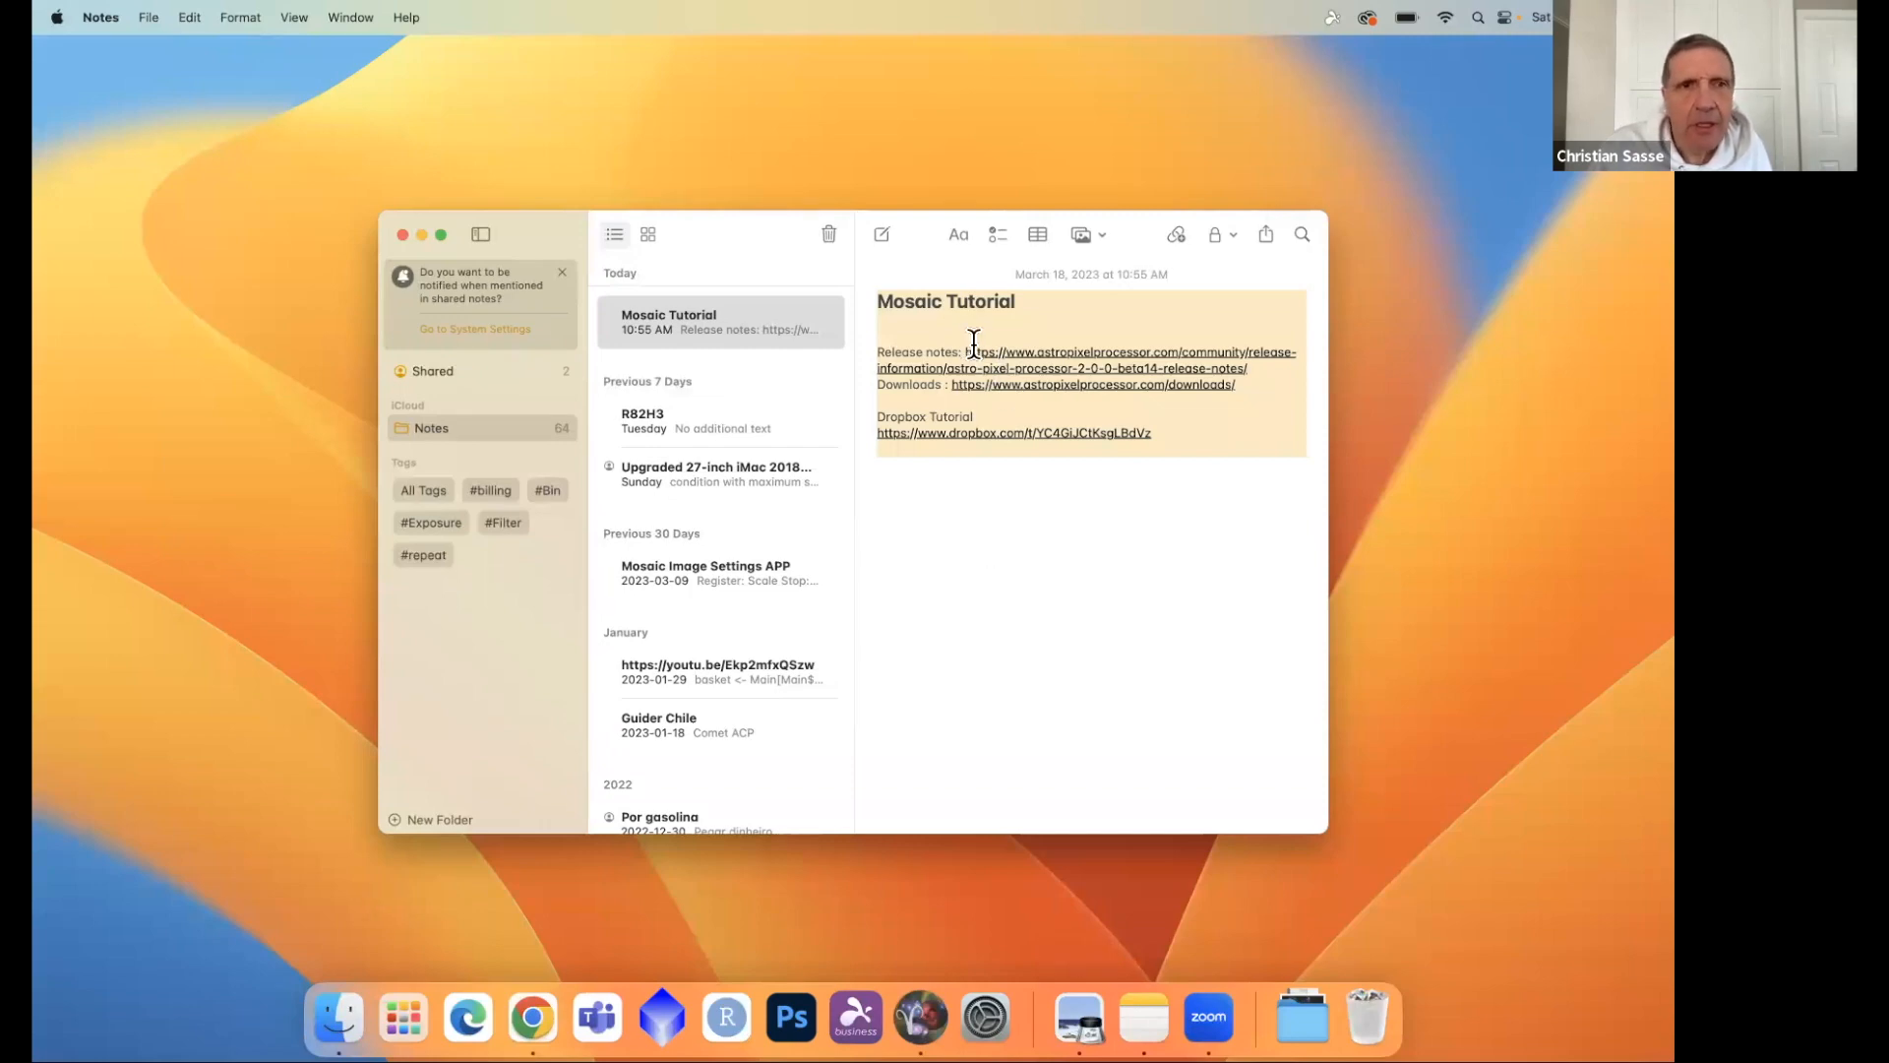
key("ctrl+Left")
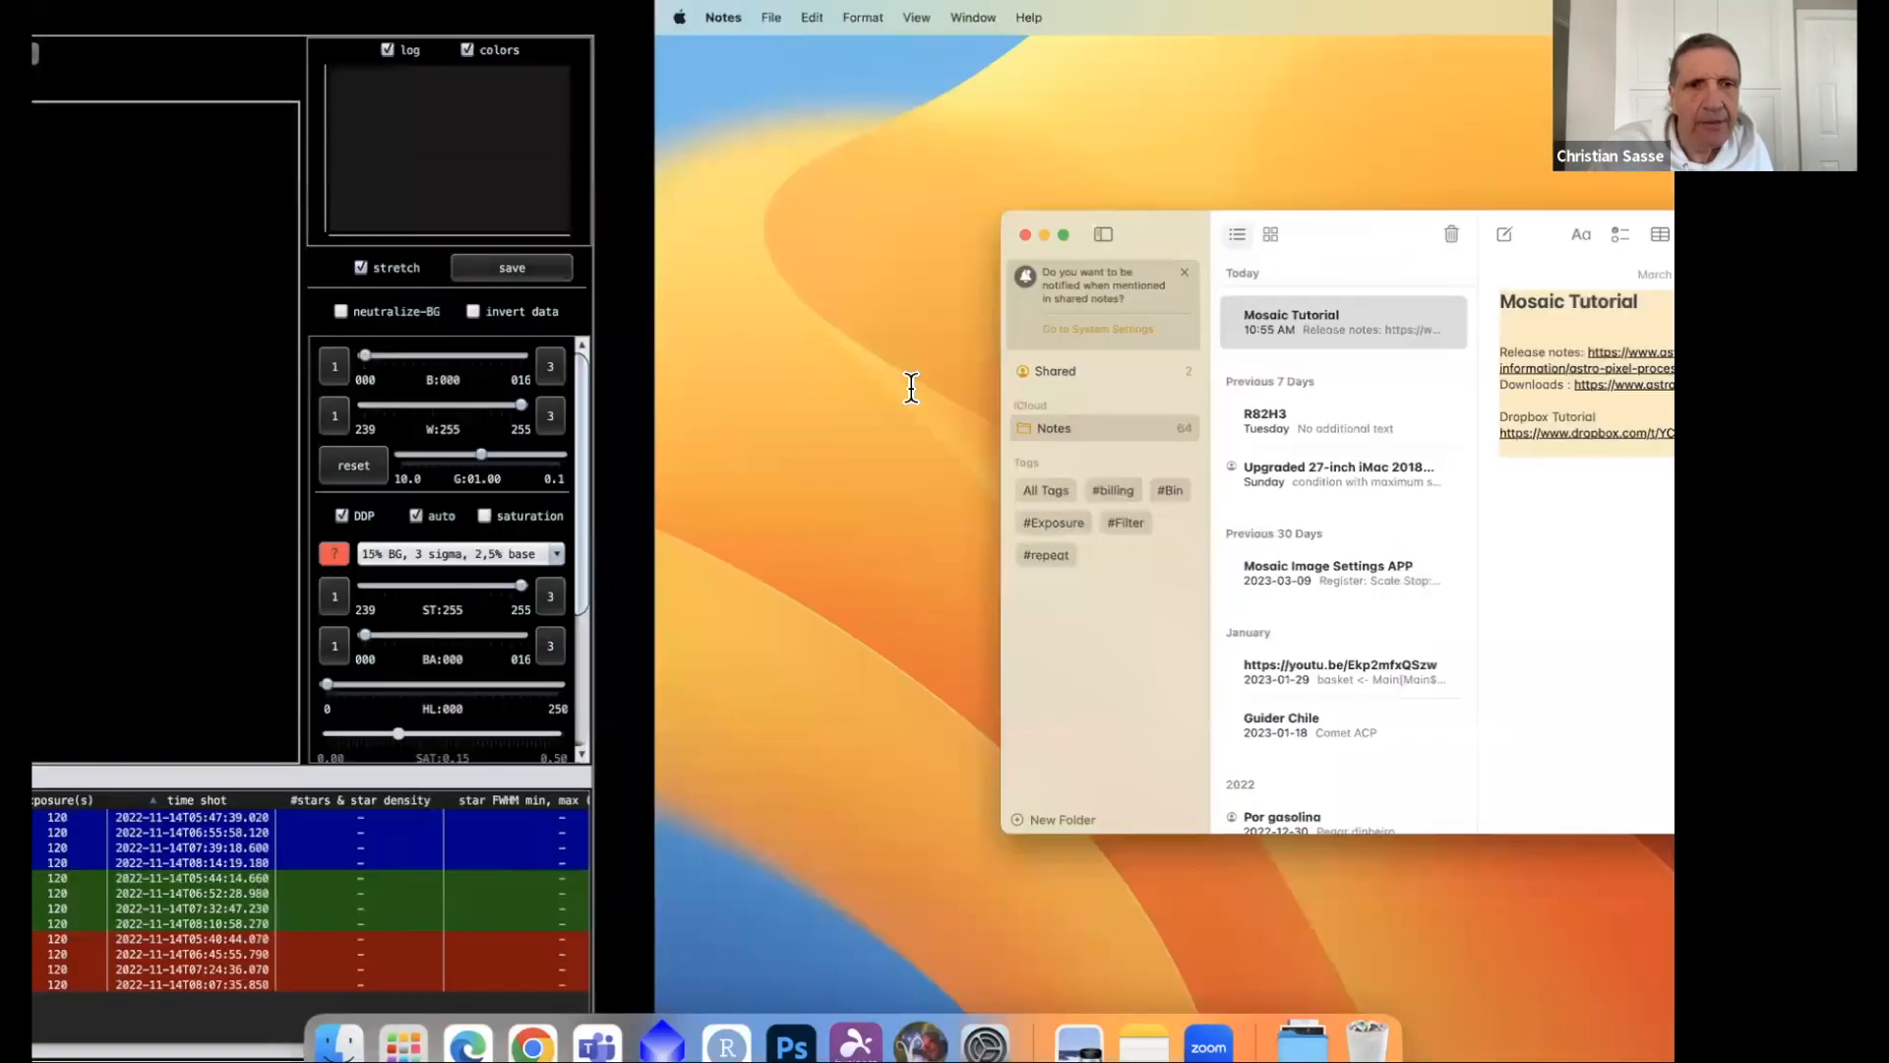
key("ctrl+Left")
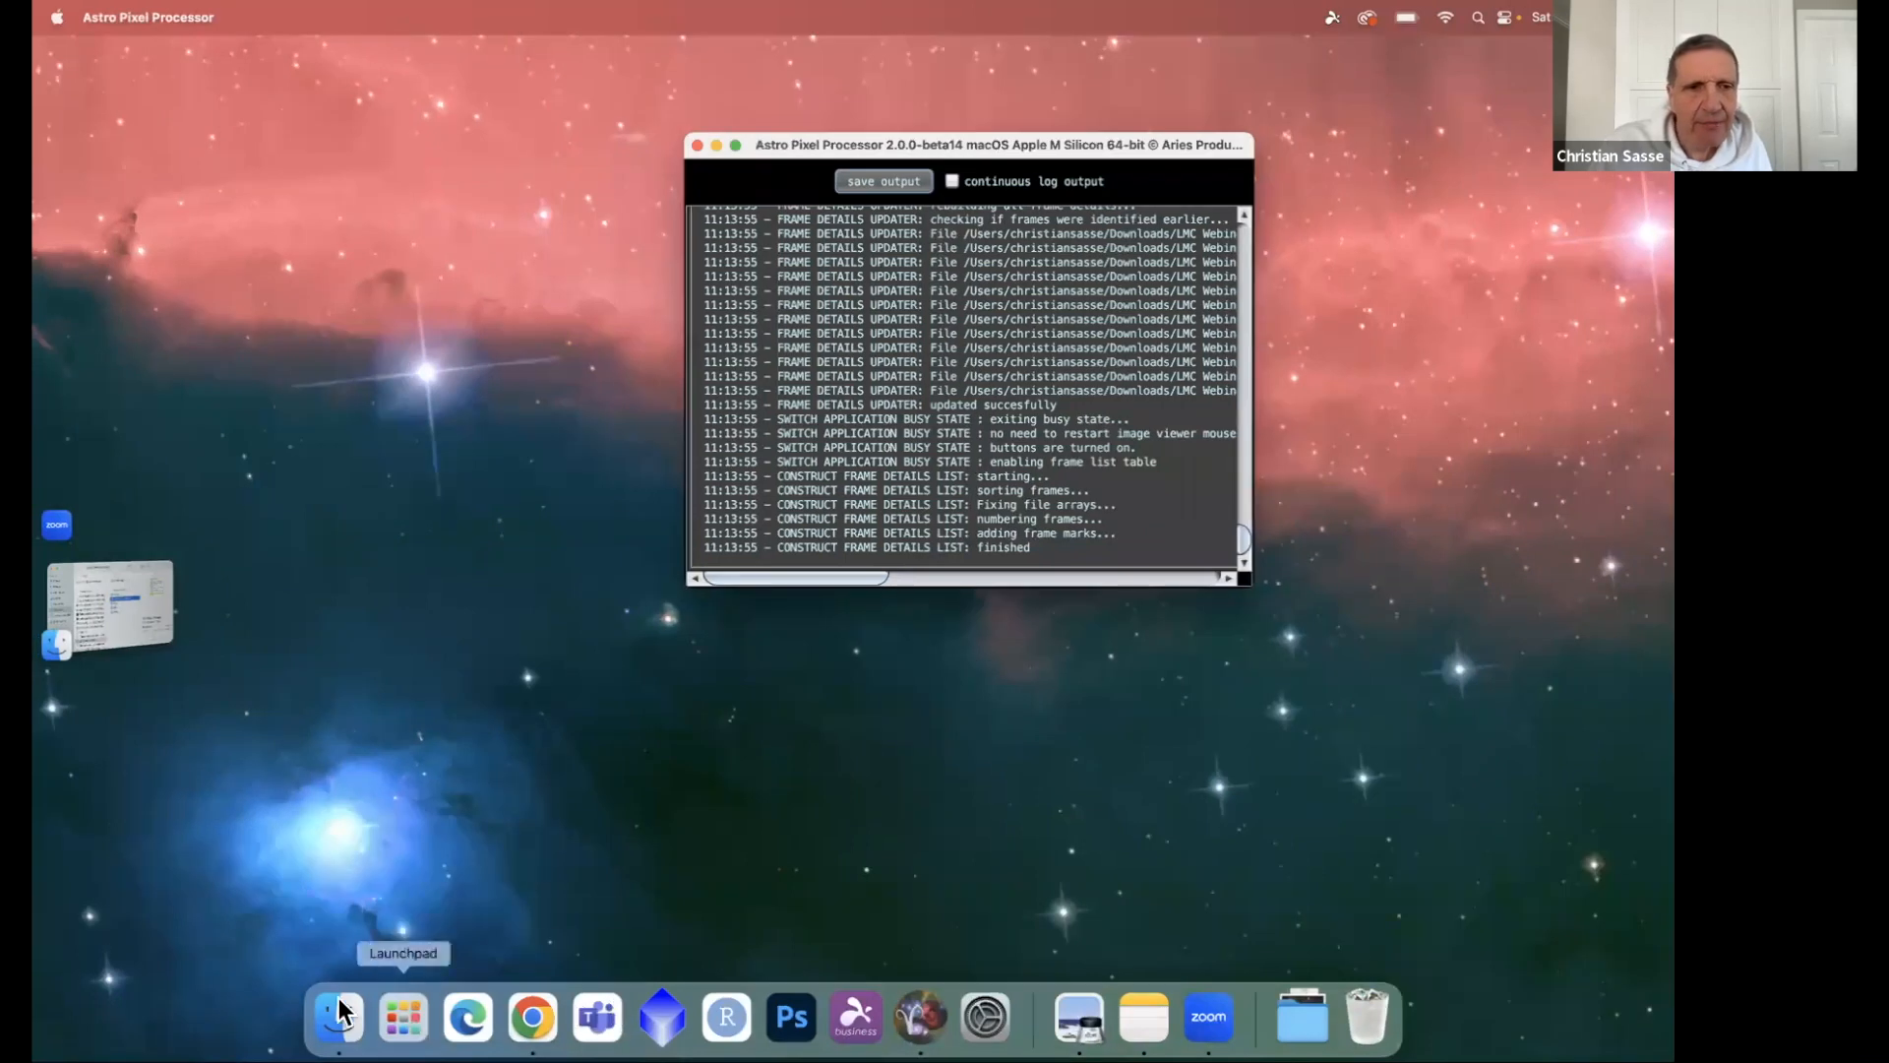
left_click(339, 1016)
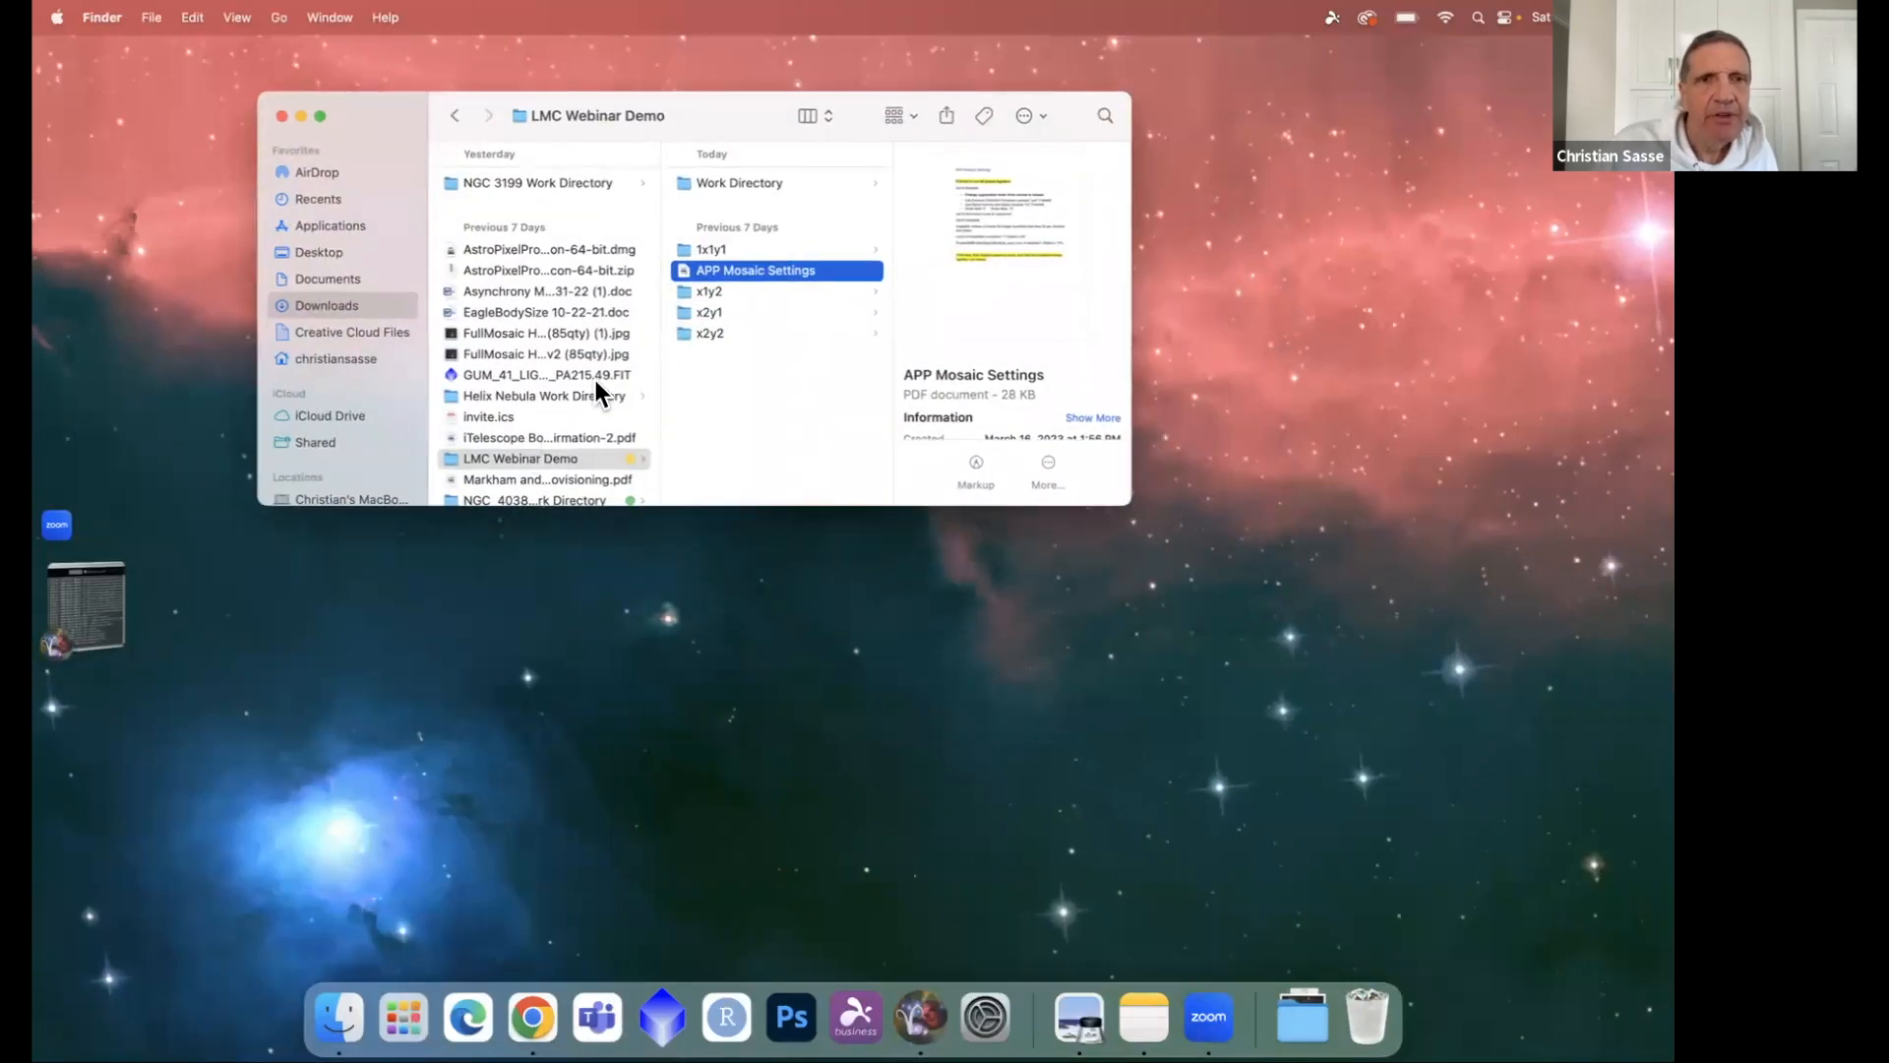
double_click(758, 266)
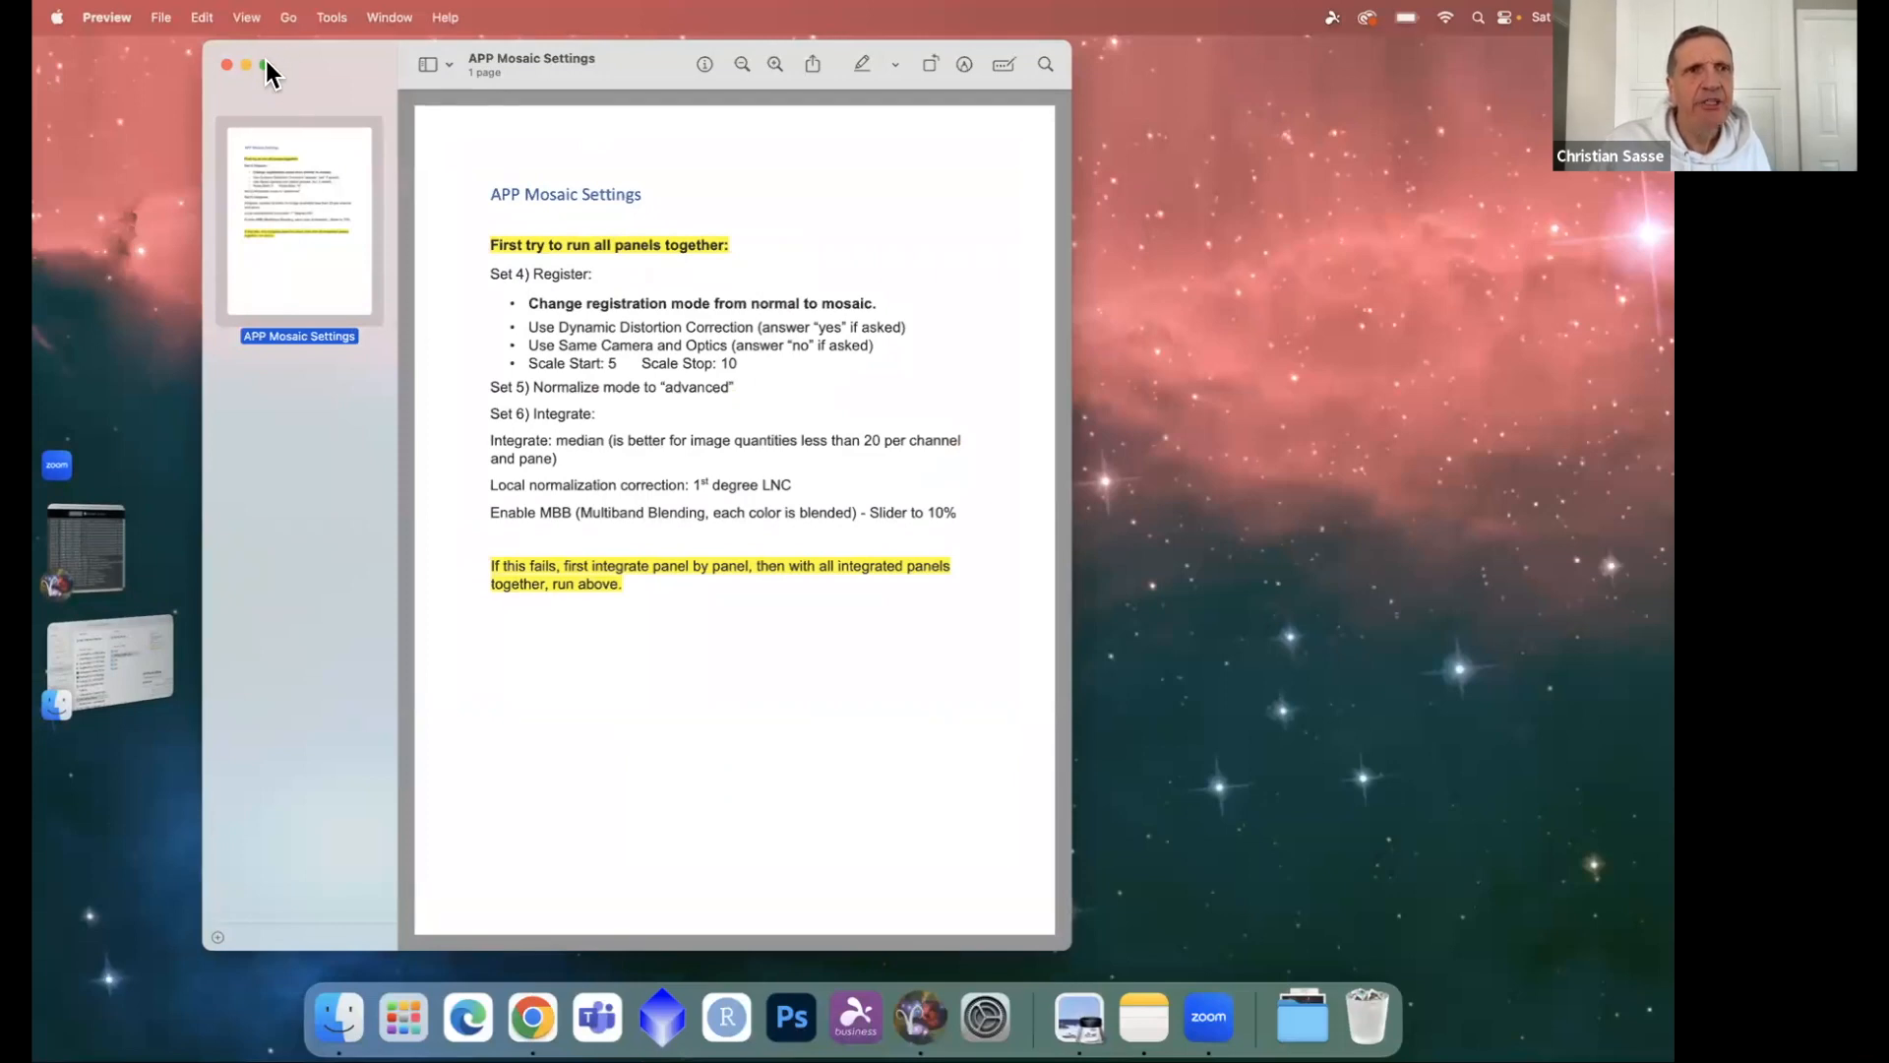
left_click(265, 61)
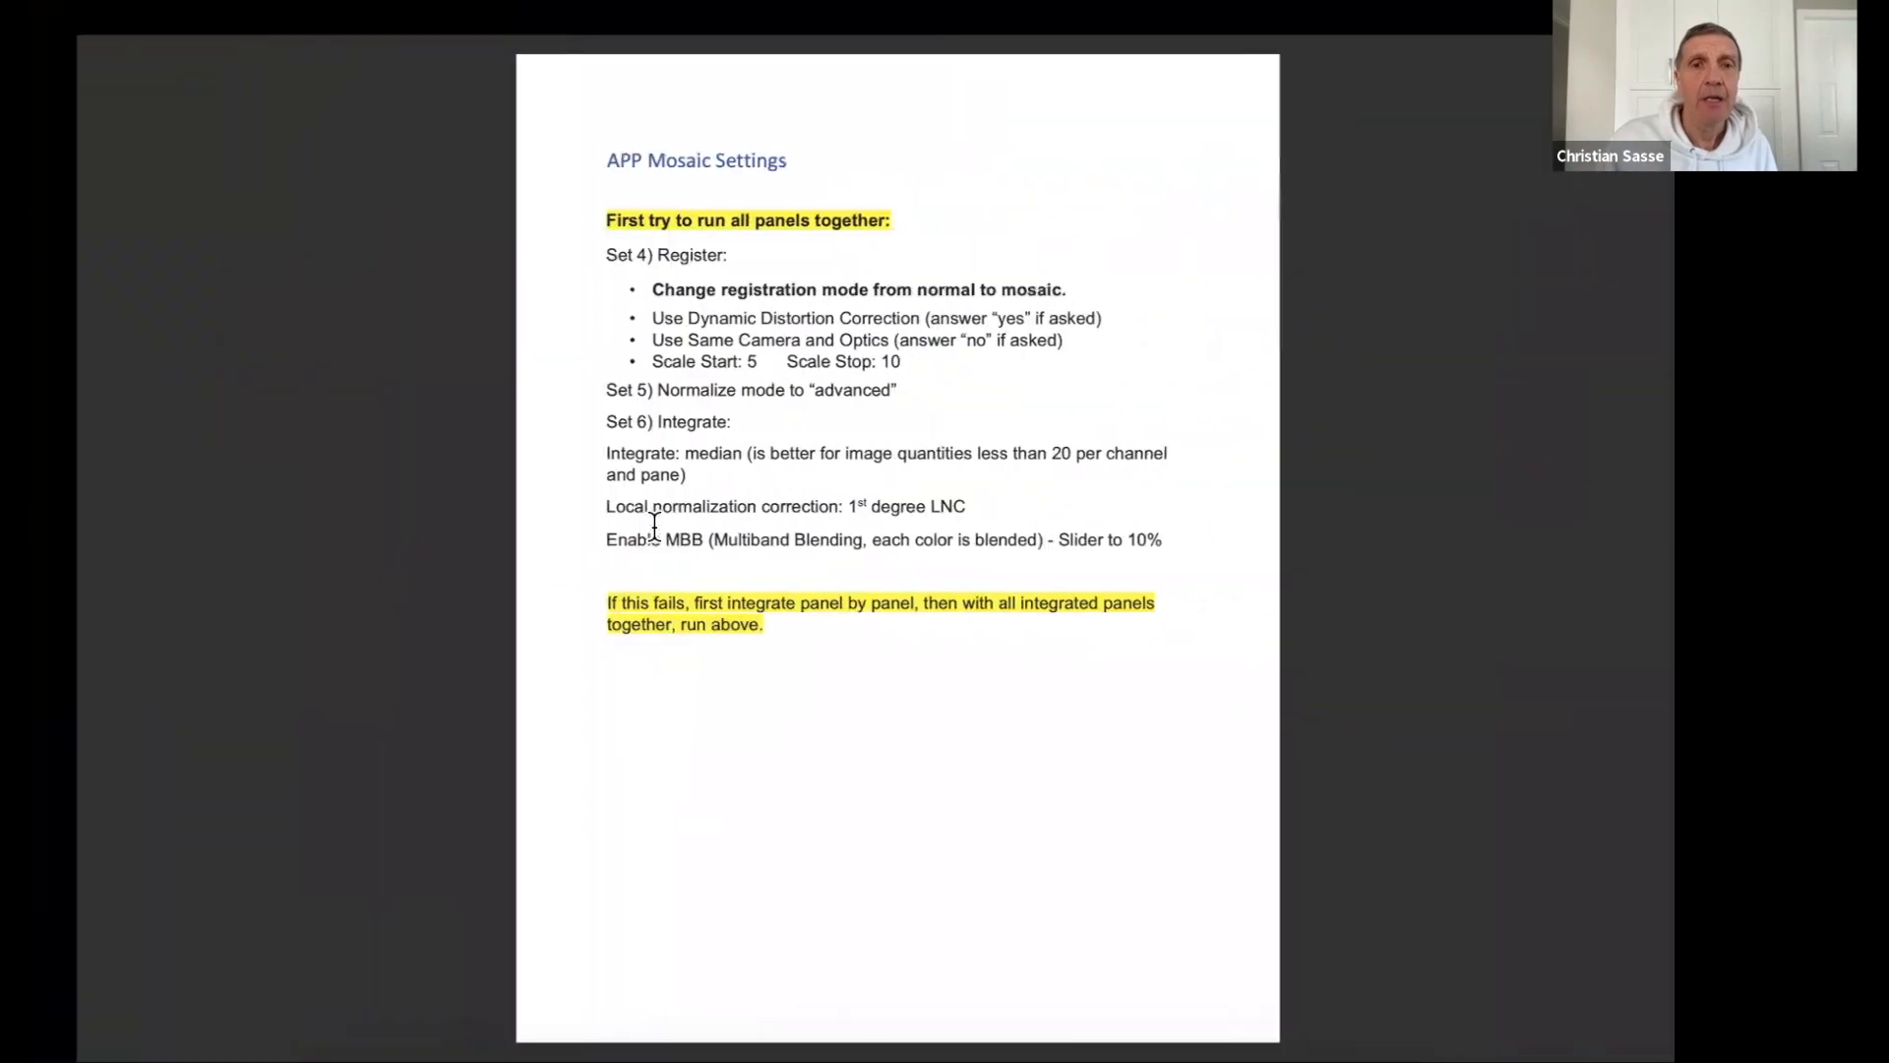
Switch back to the main Astro Pixel Processor window with the loaded light frames.
key("ctrl+Left")
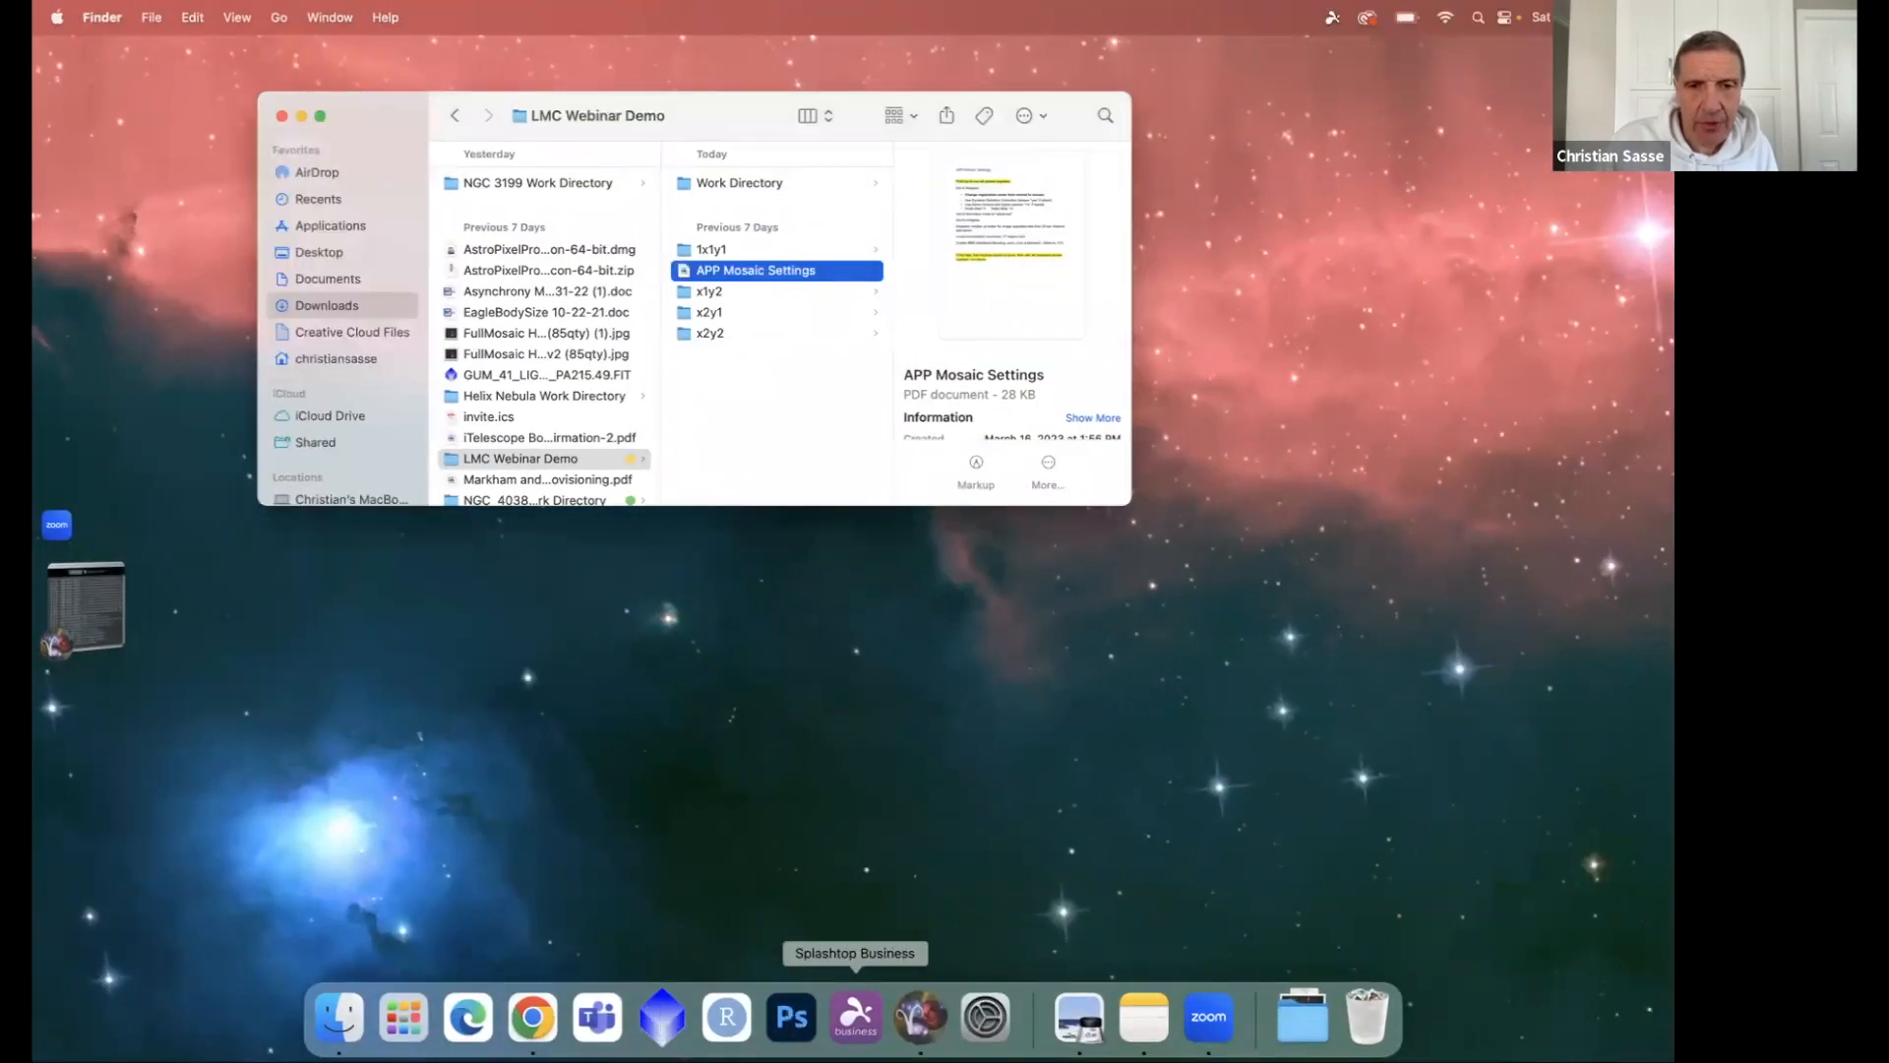
left_click(920, 1017)
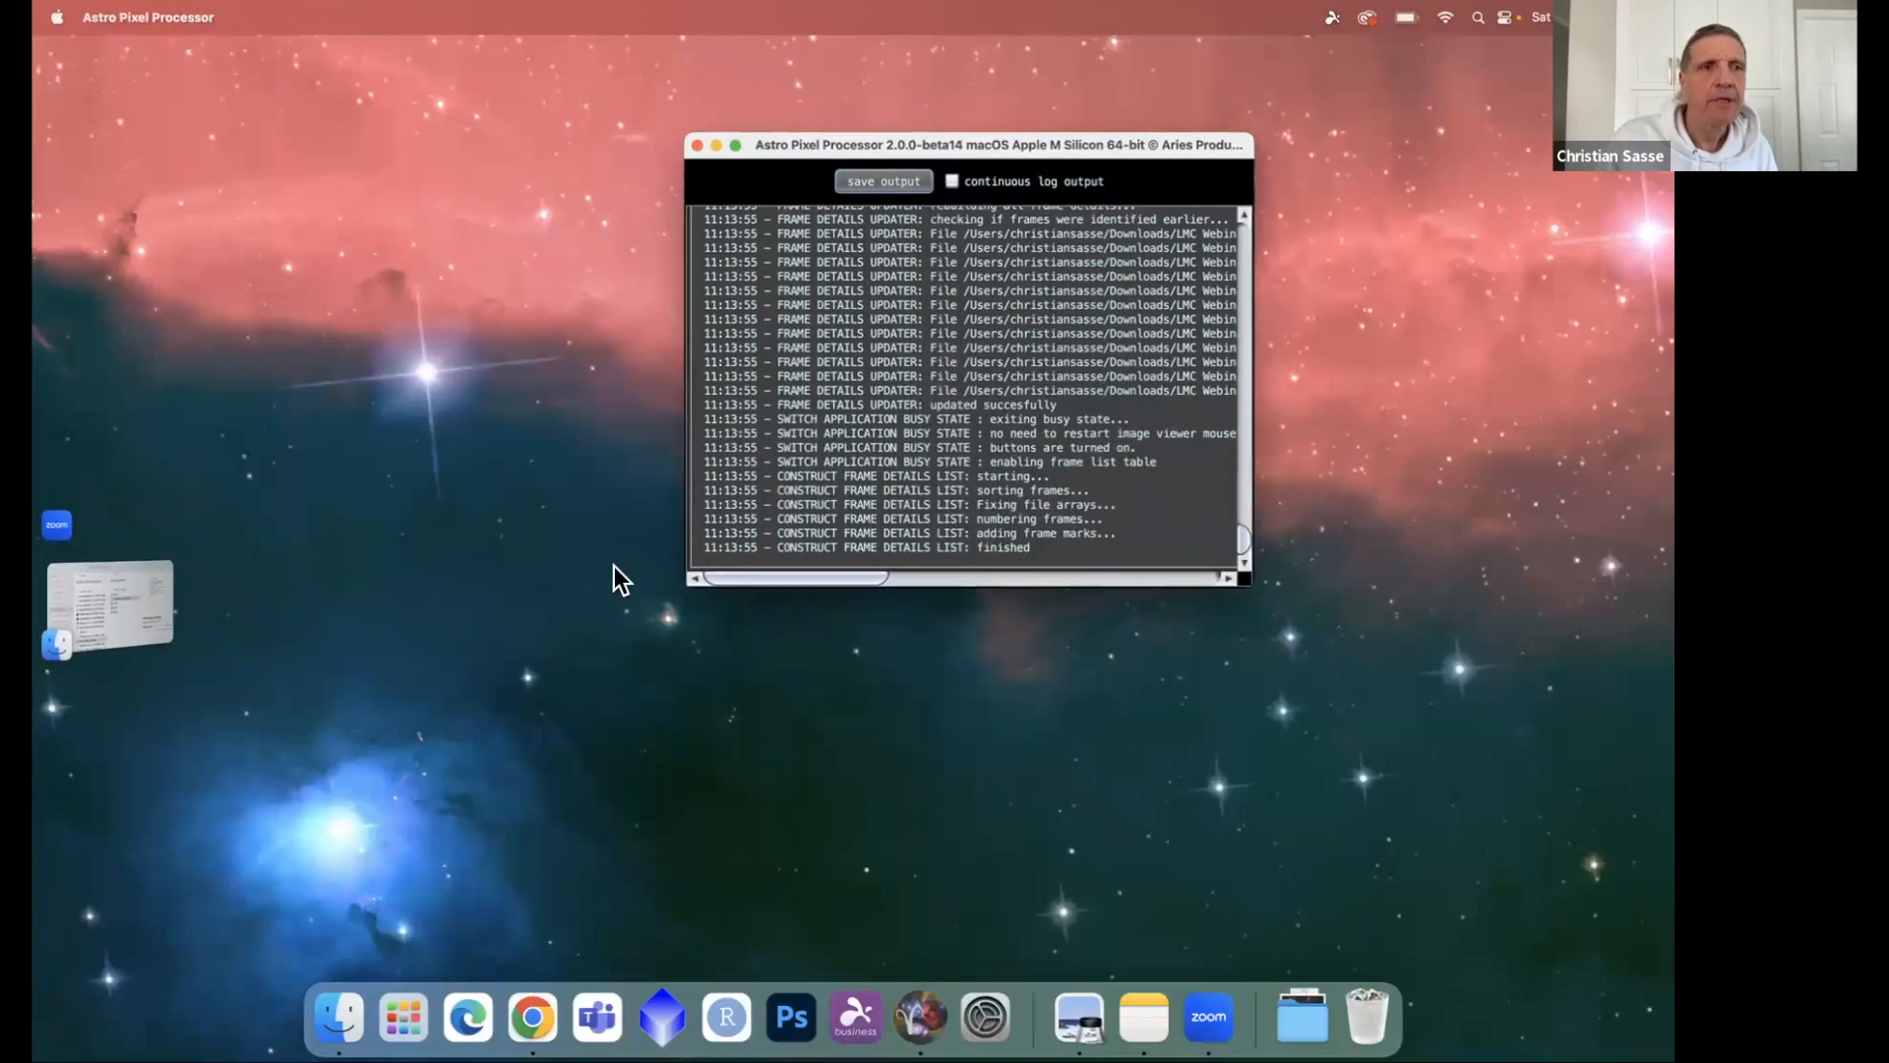
key("ctrl+Right")
key("ctrl+Right")
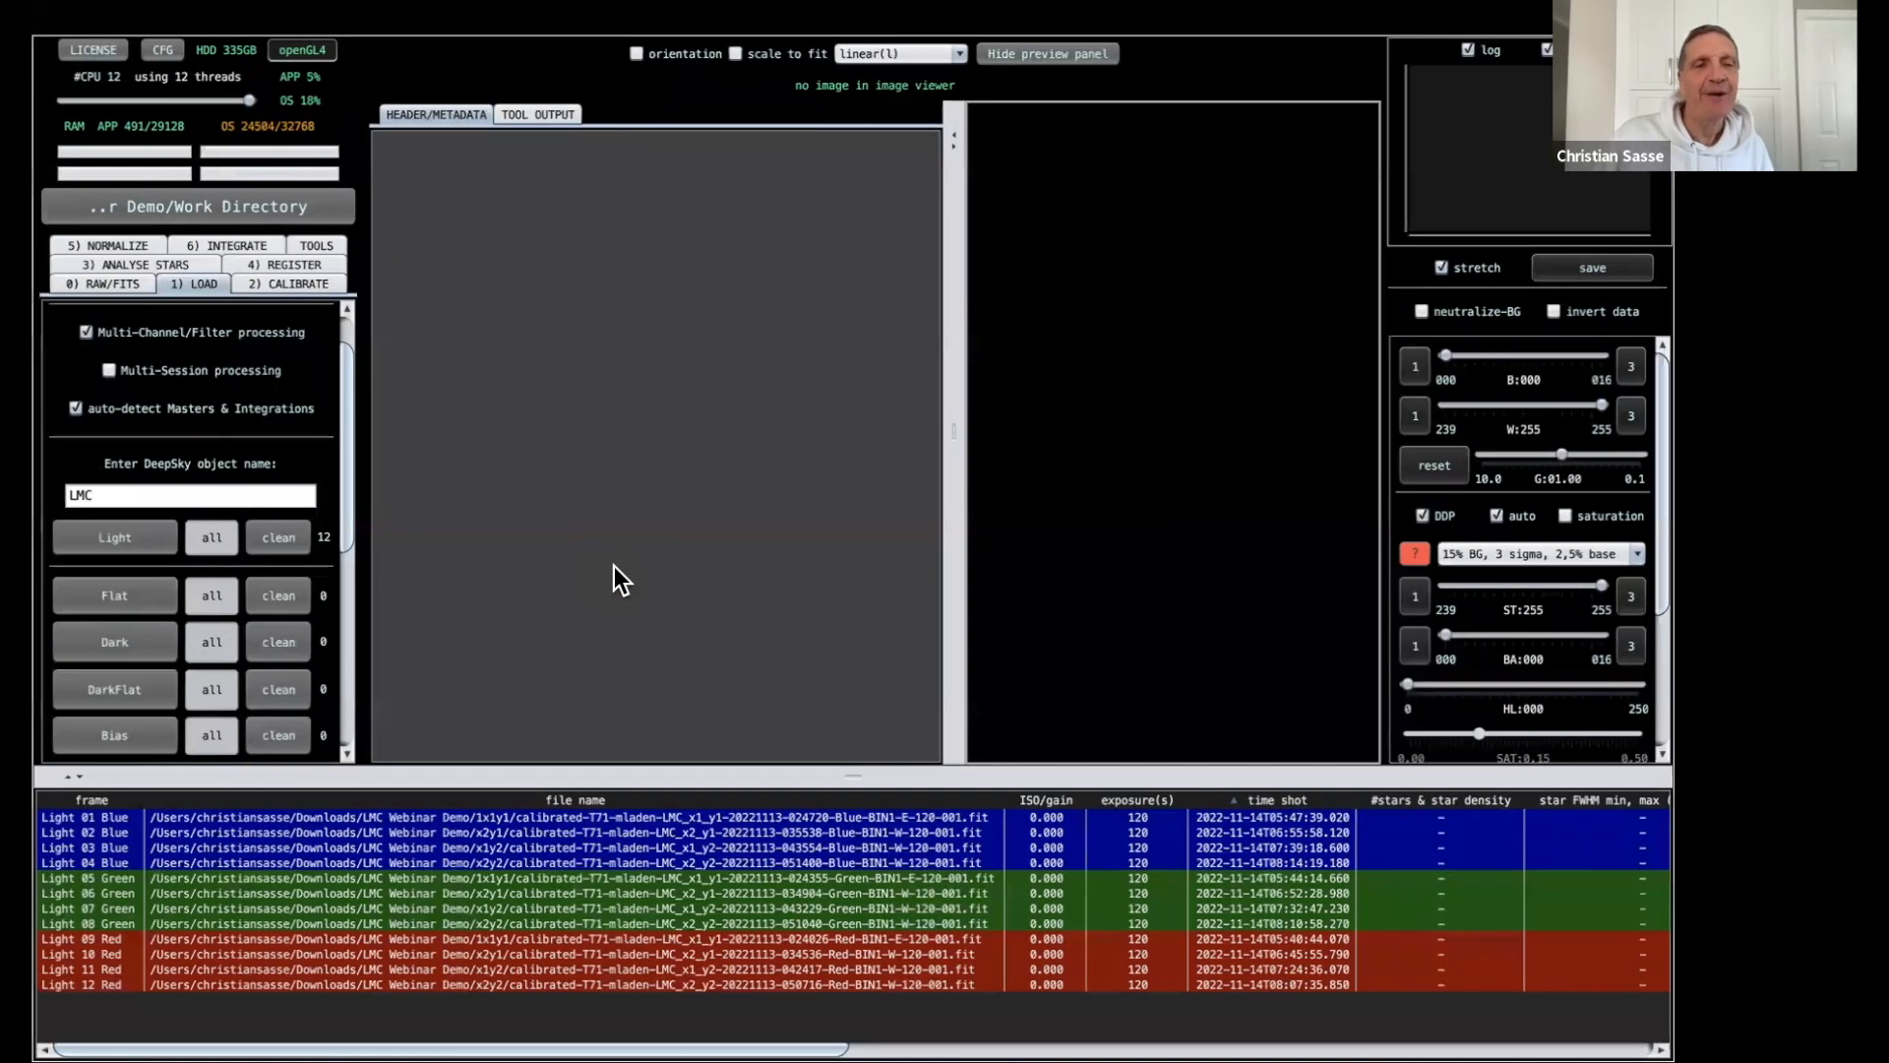
mouse_move(1079, 1018)
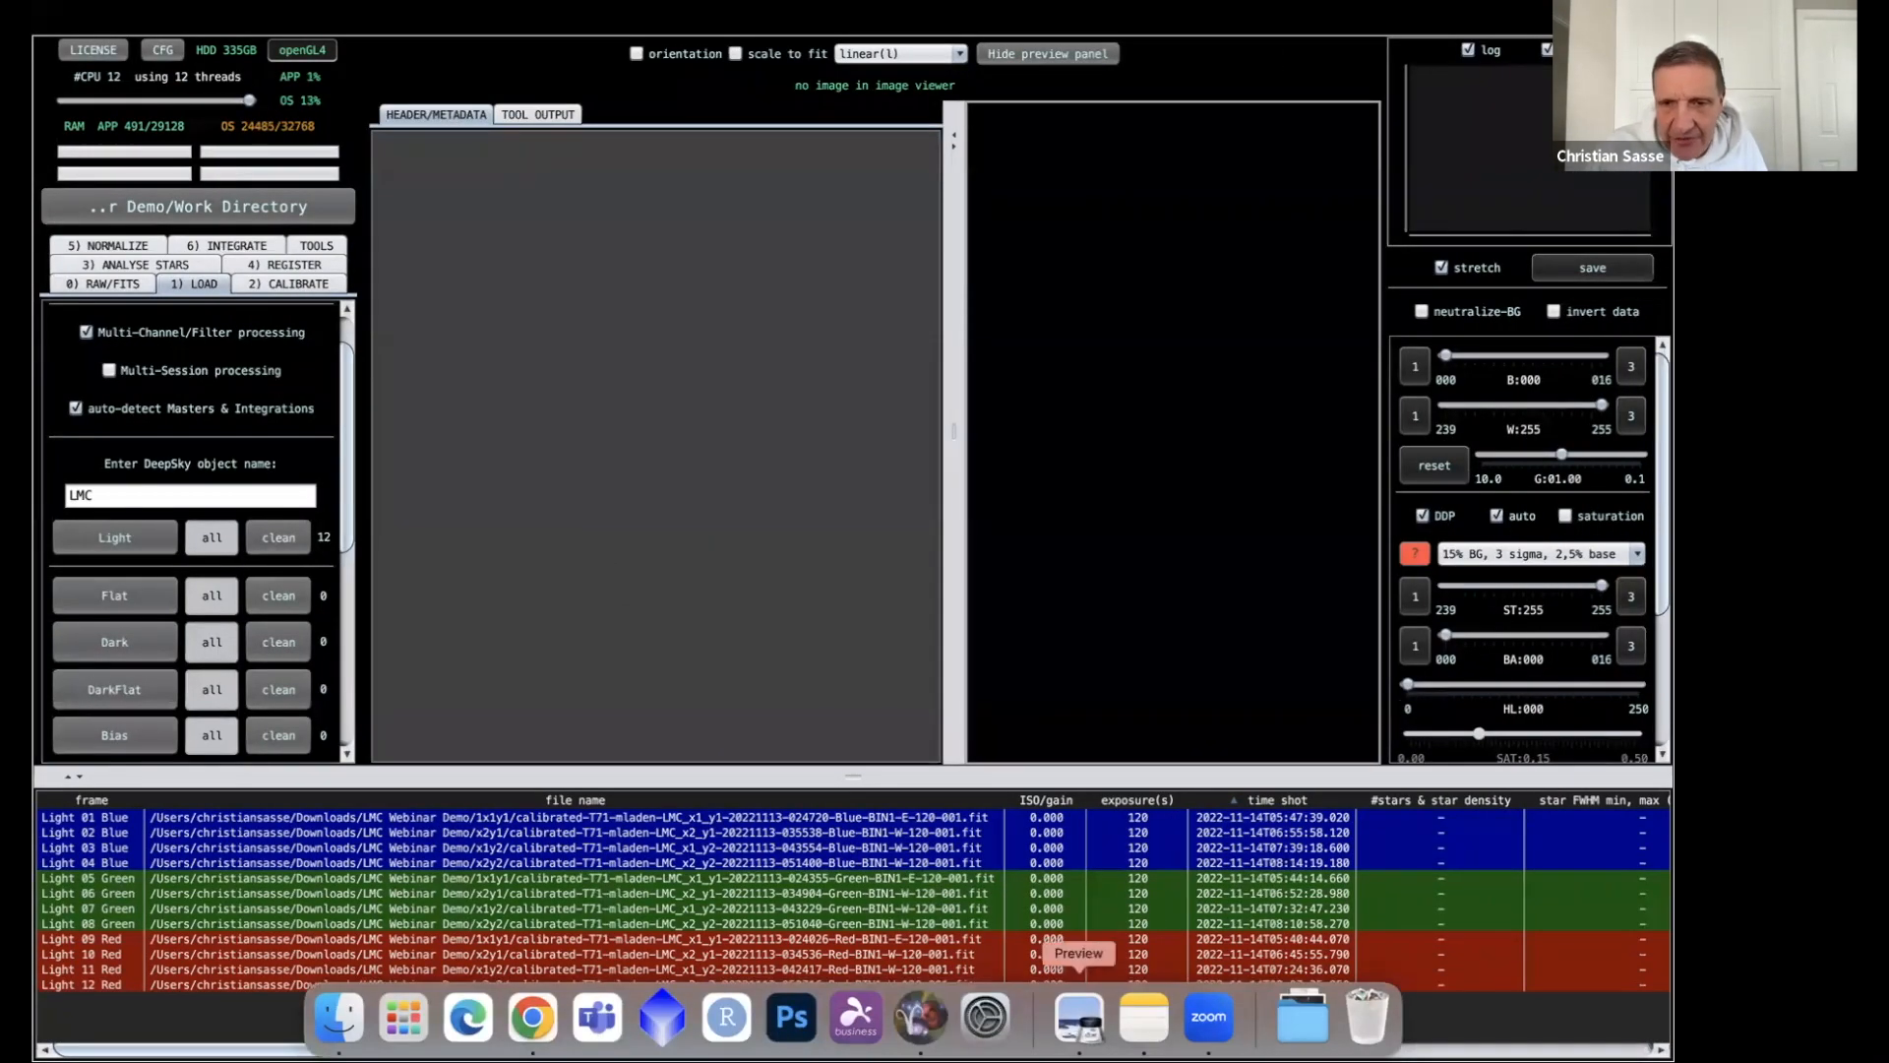
mouse_move(993, 3)
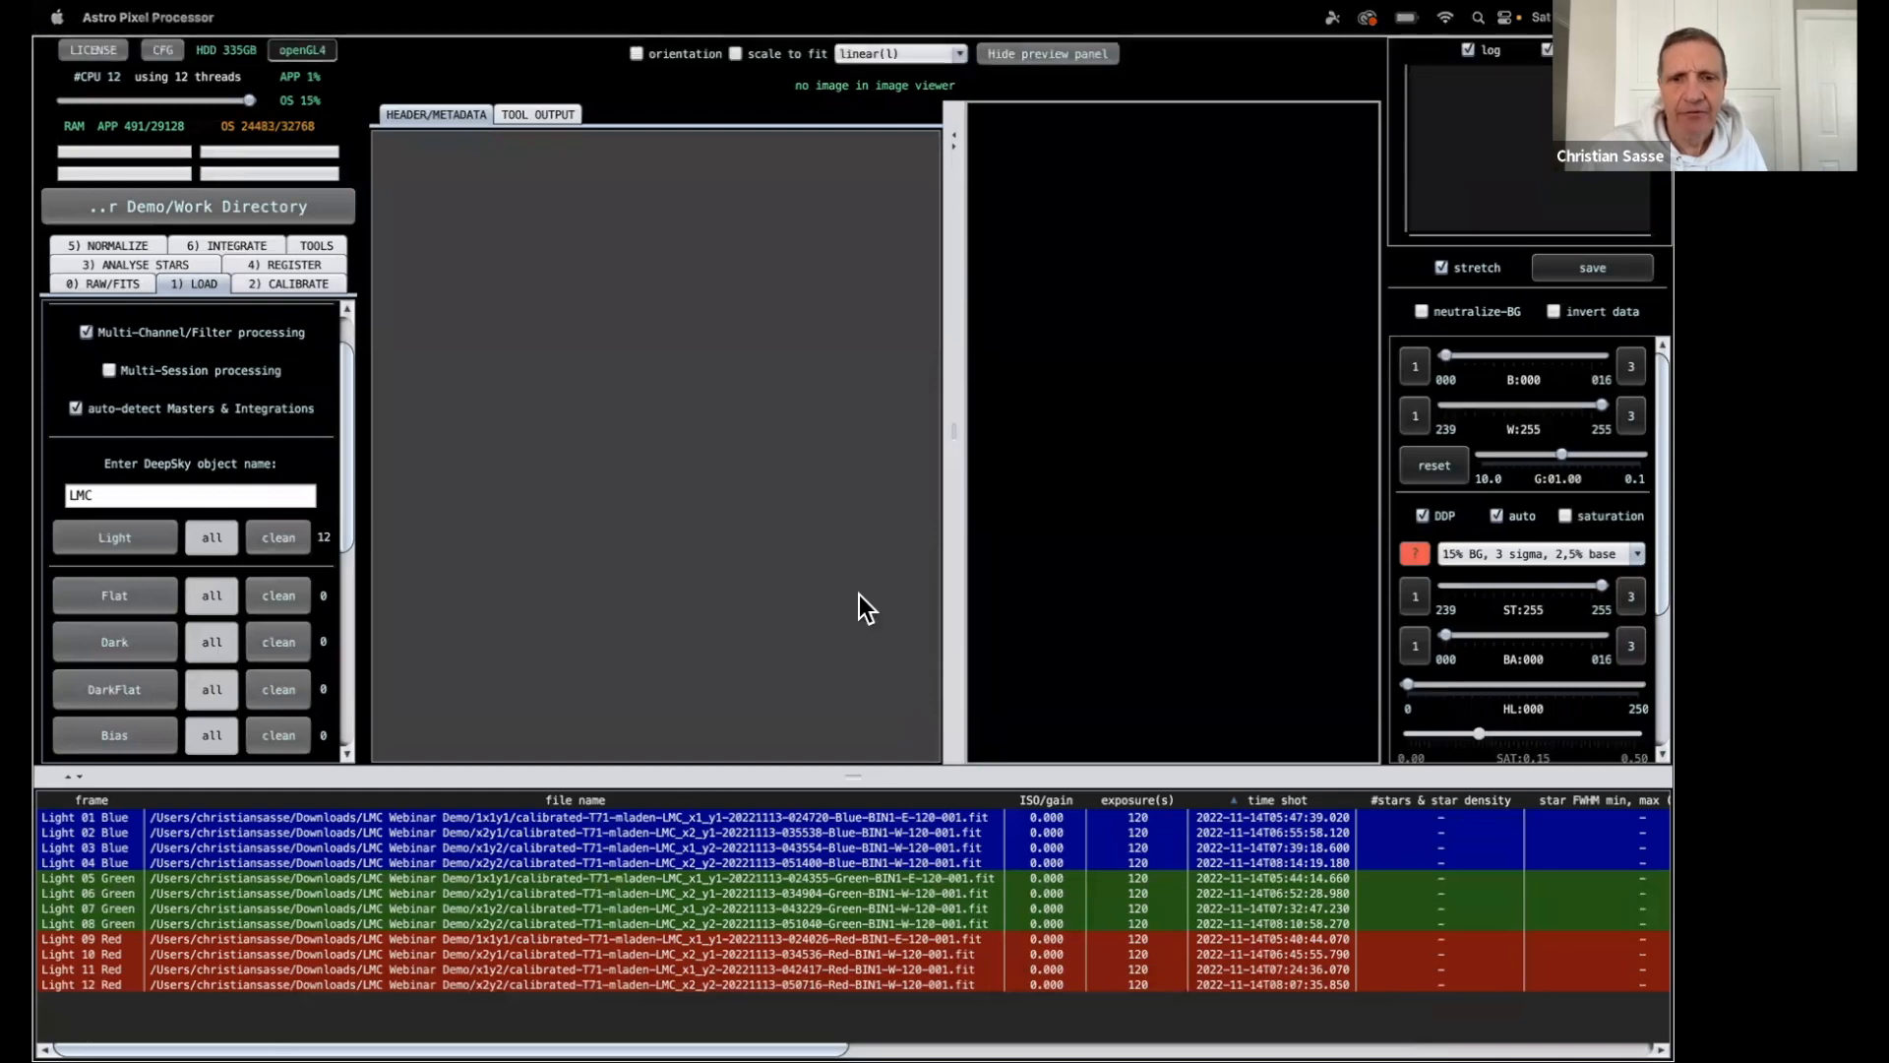
mouse_move(726, 1028)
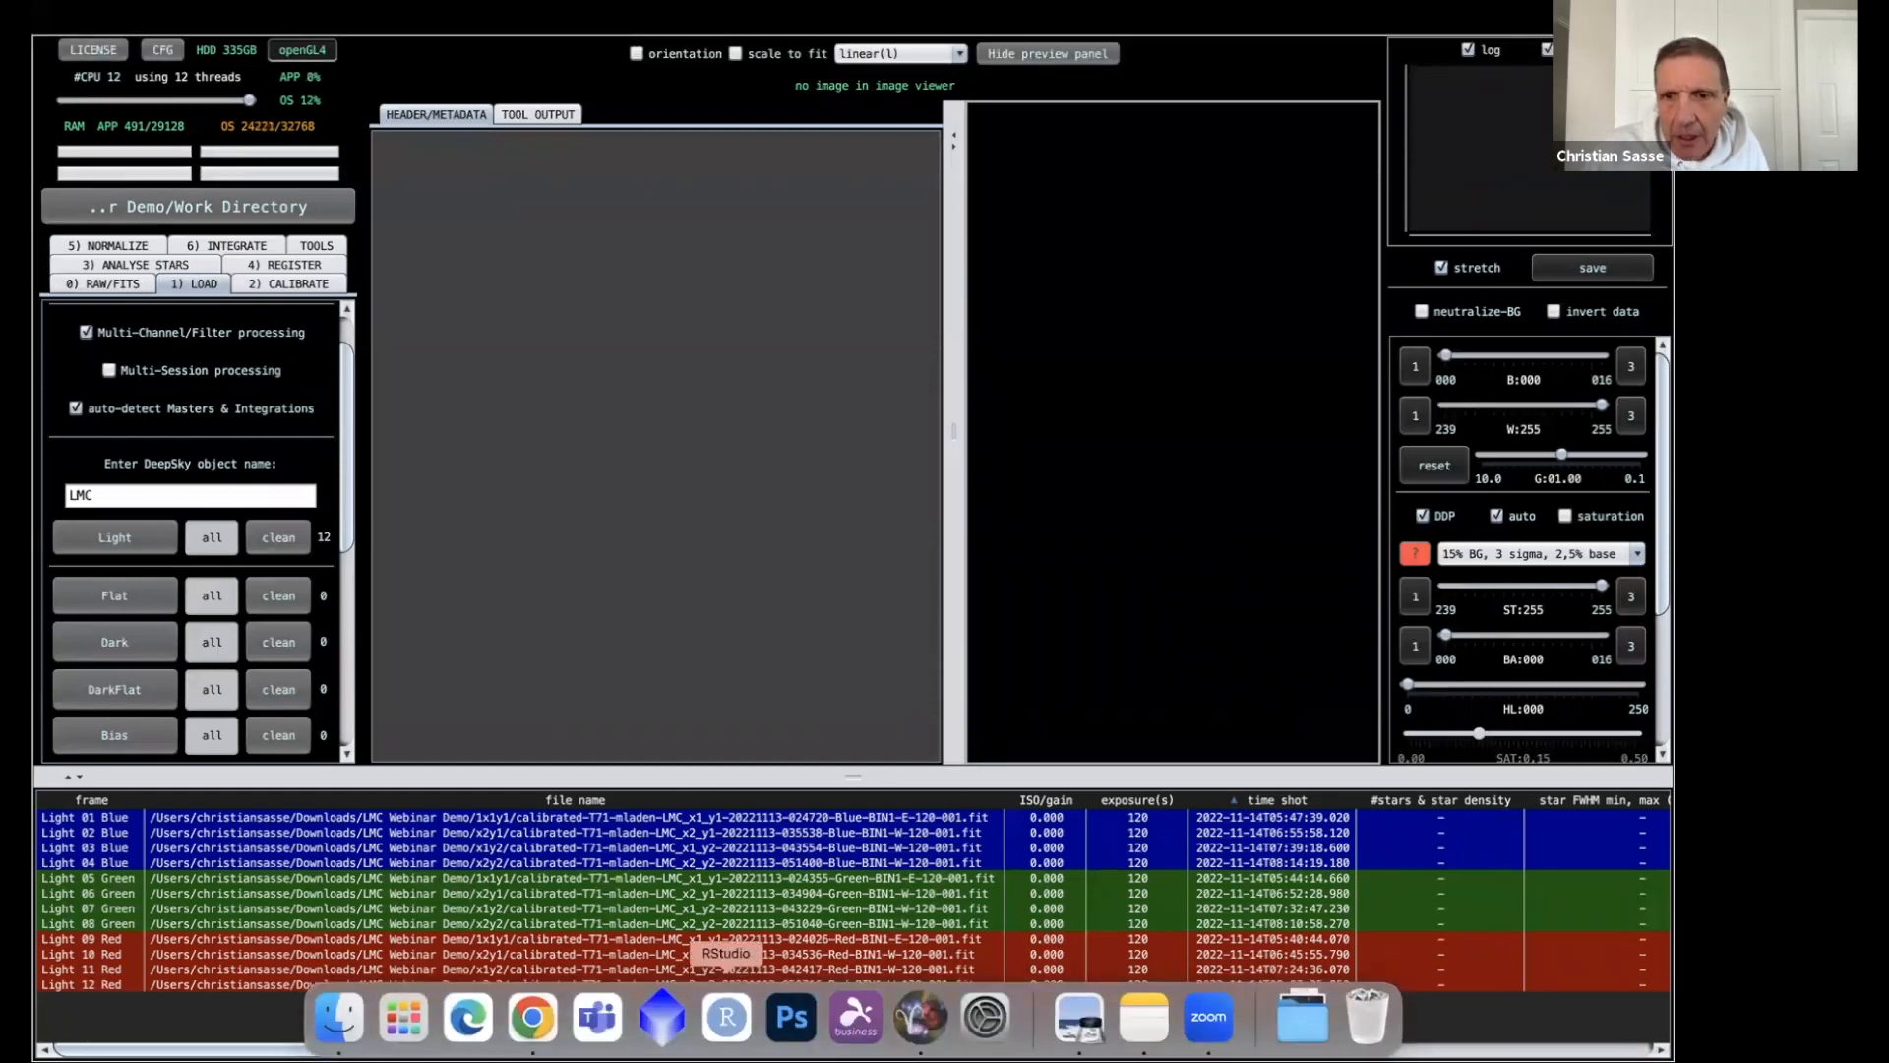
mouse_move(805, 8)
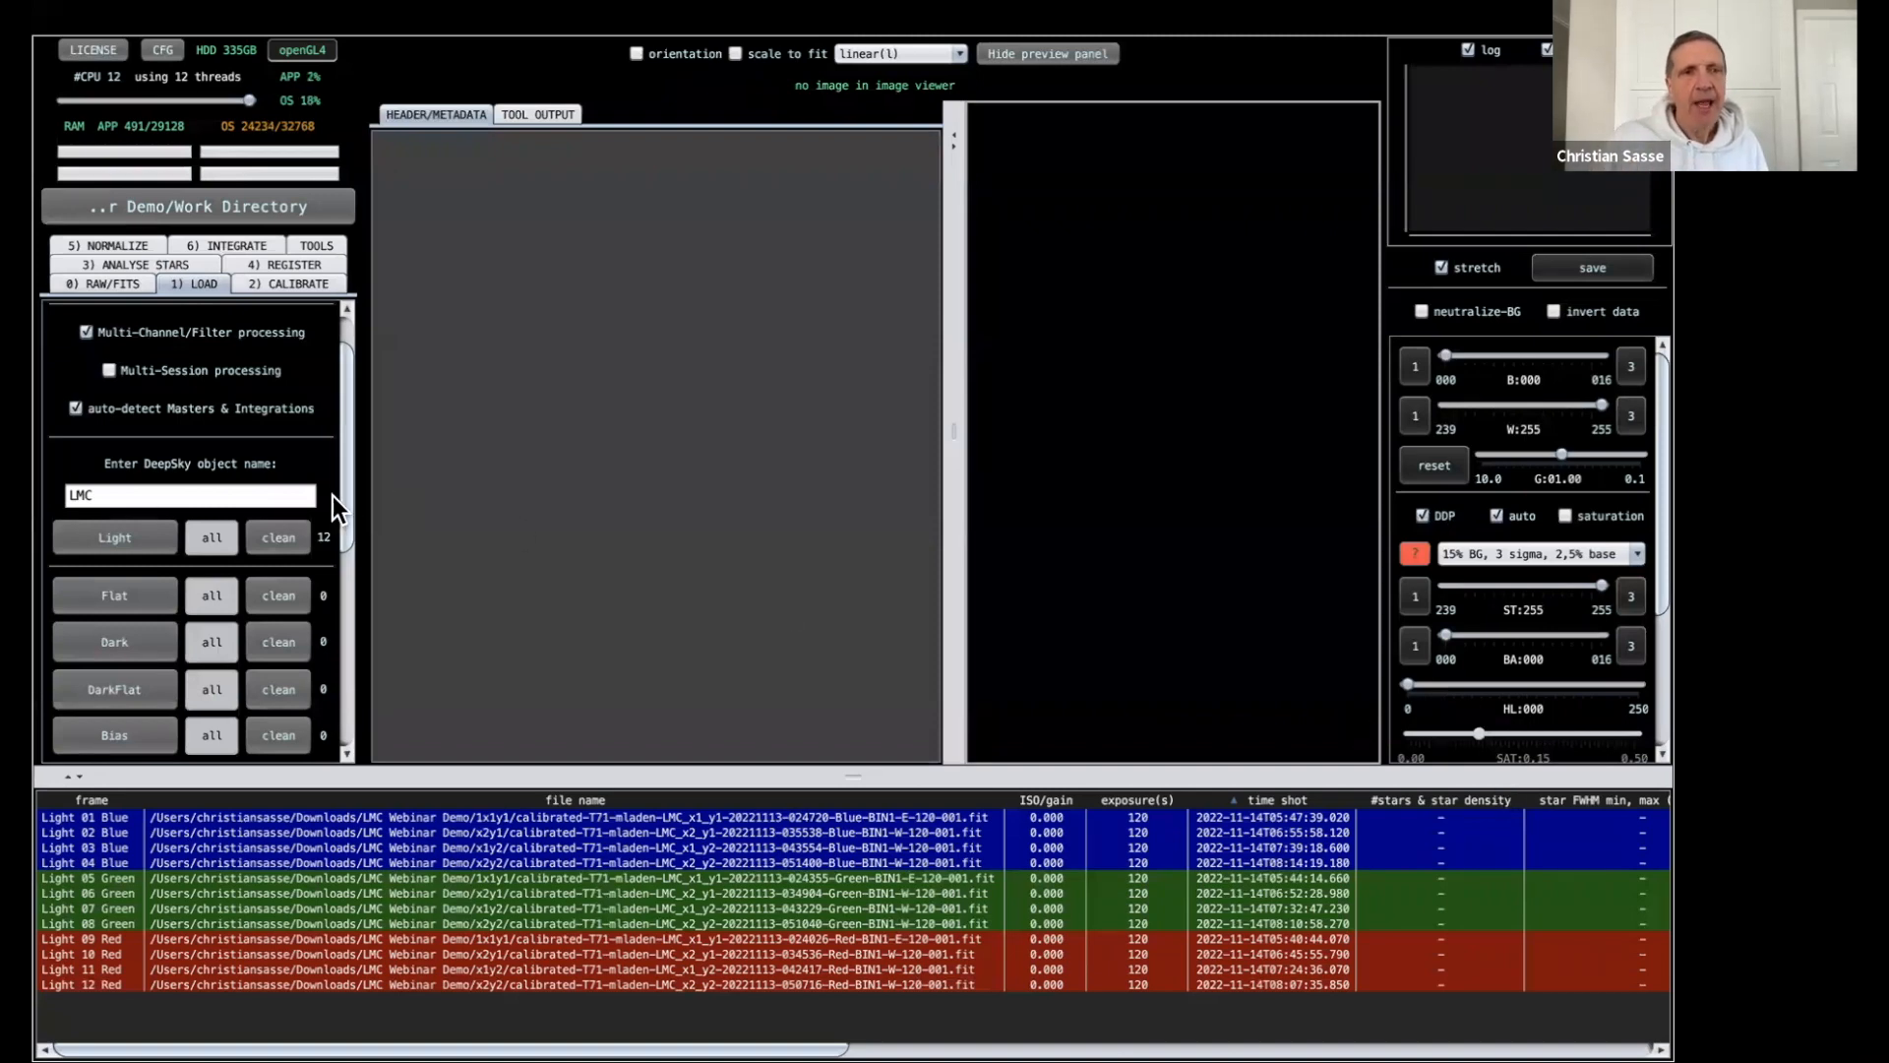
Change the deep-sky object name to LMC ALL.
left_click(150, 500)
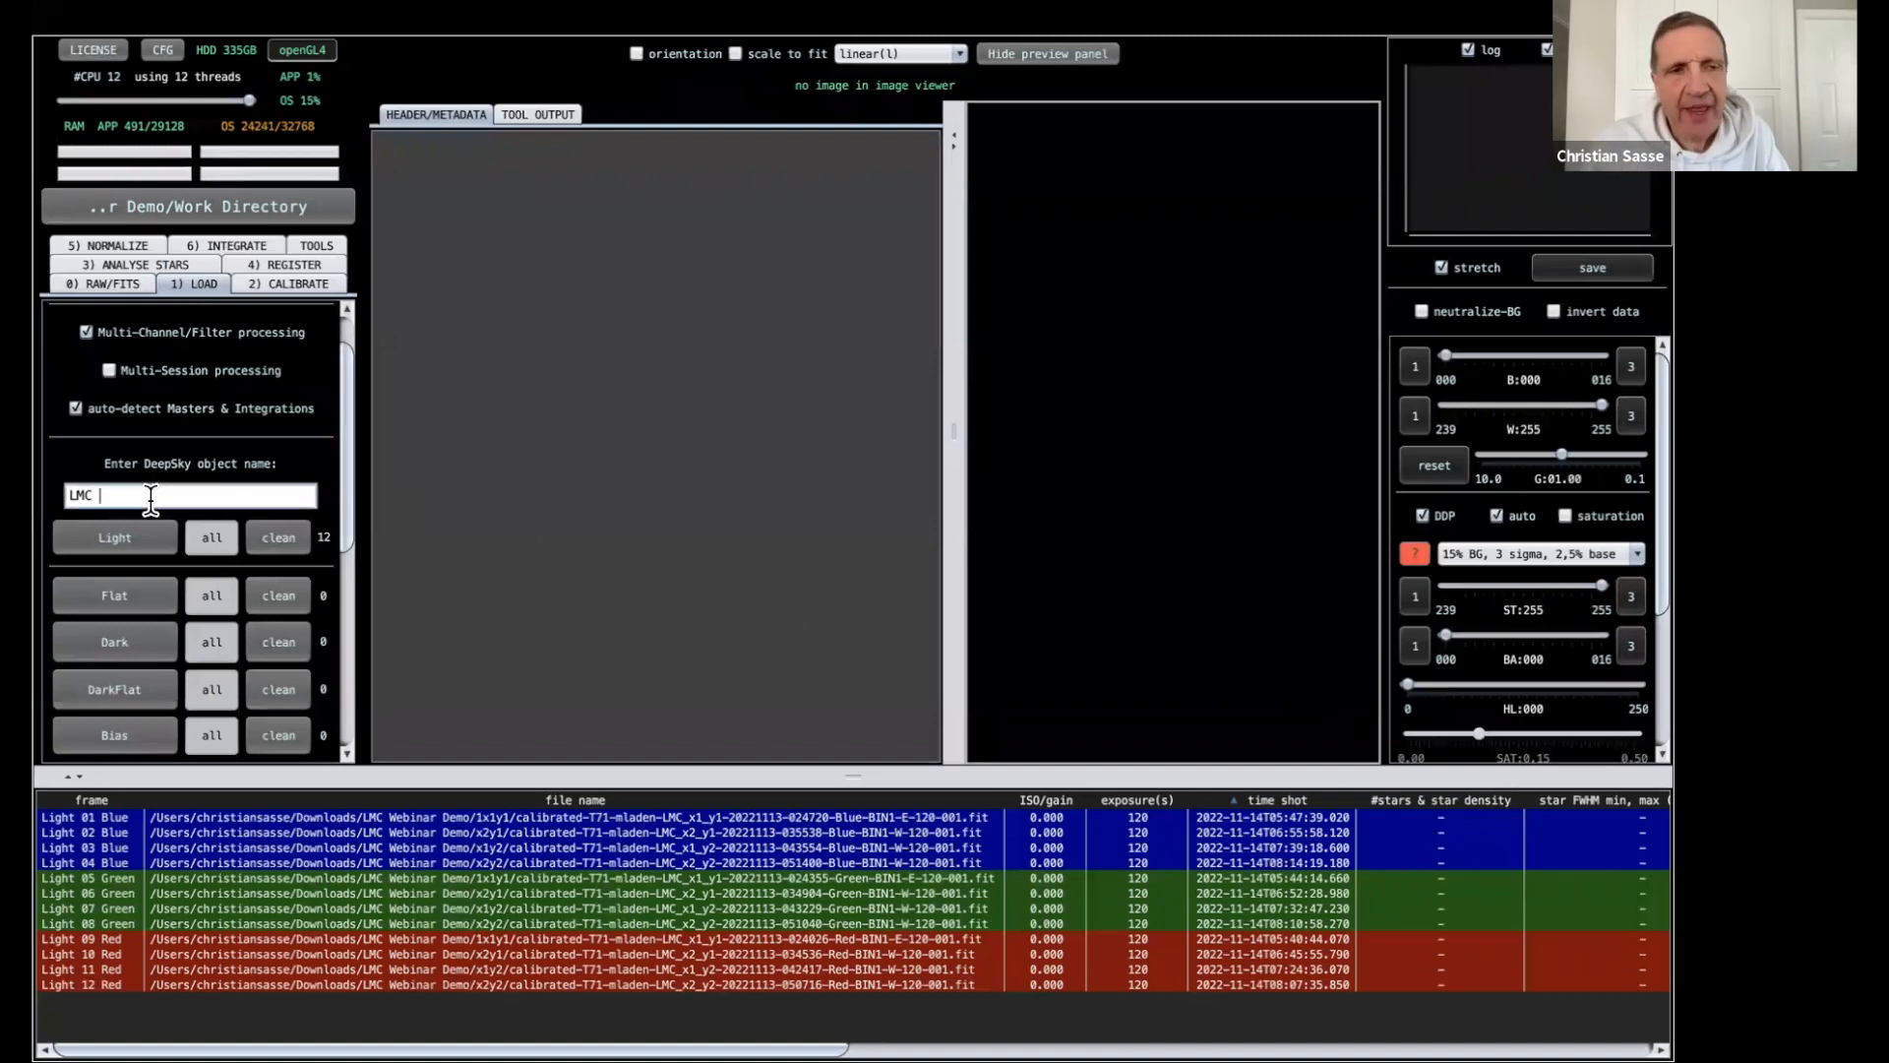
type("A")
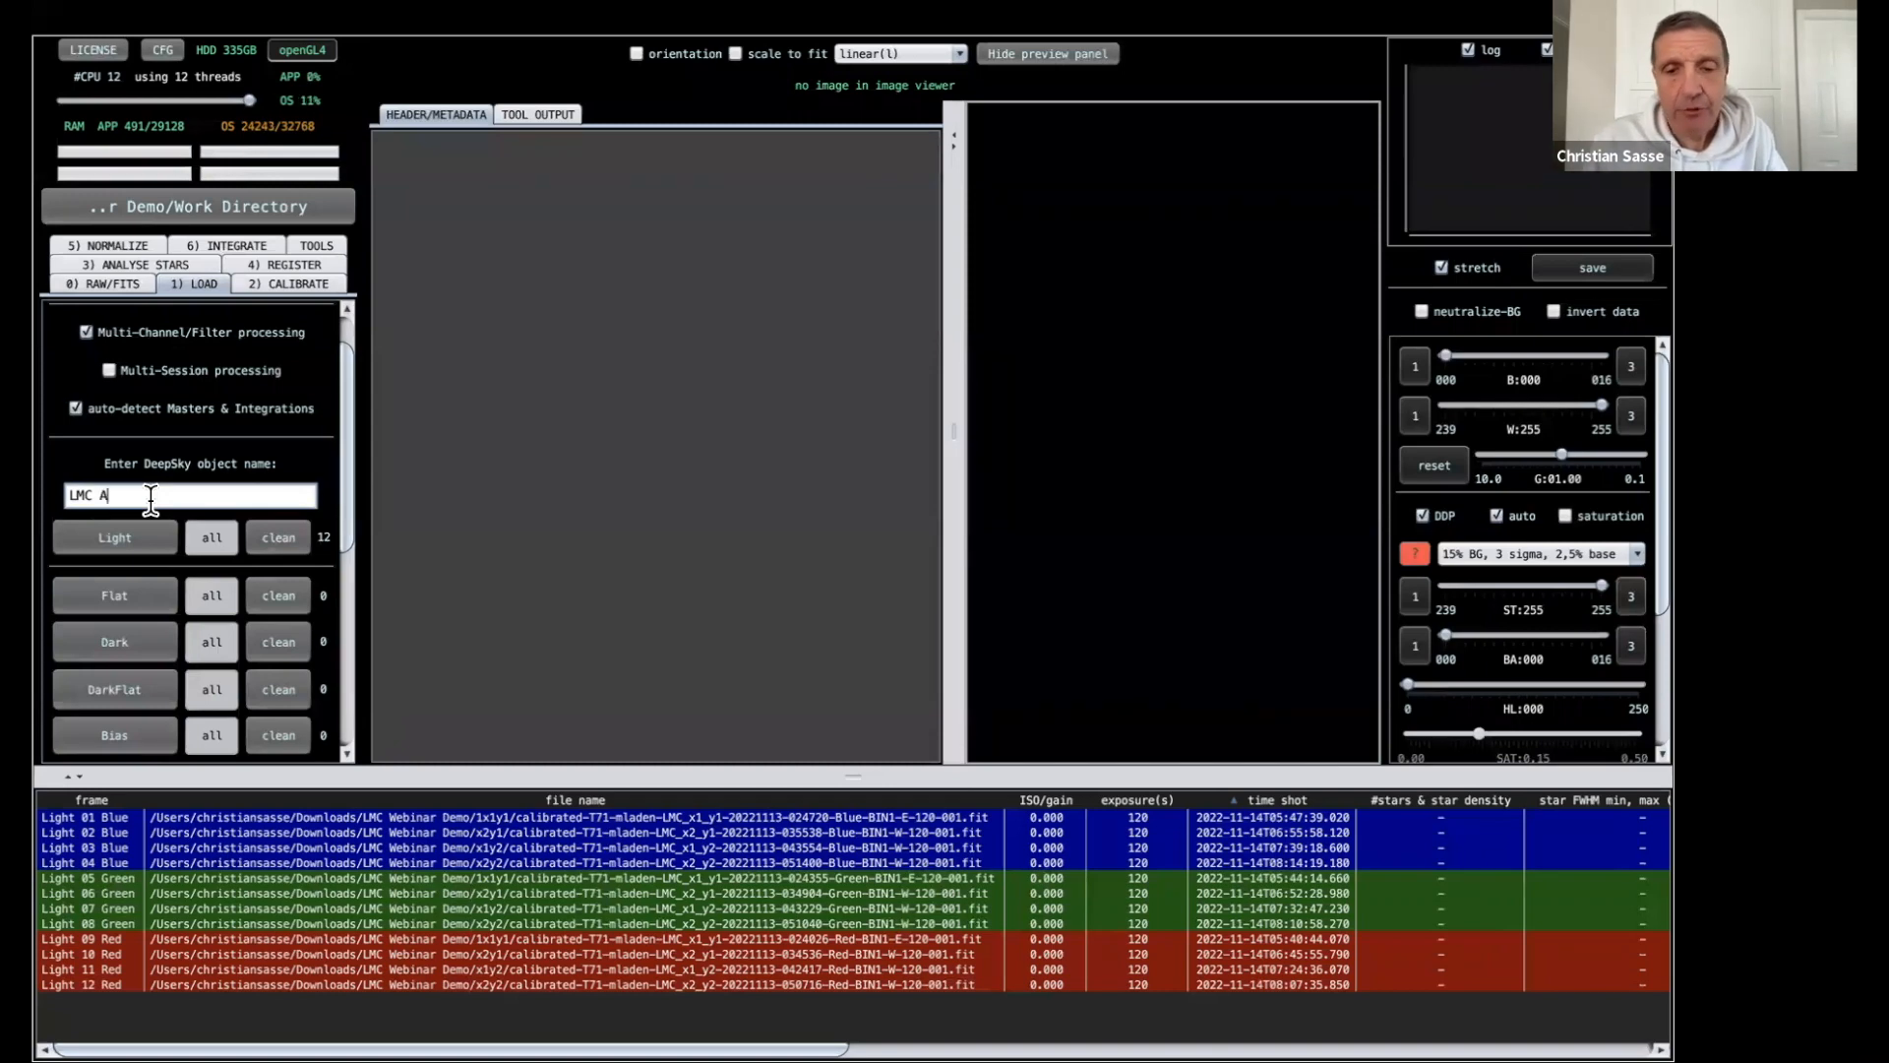
type("LL")
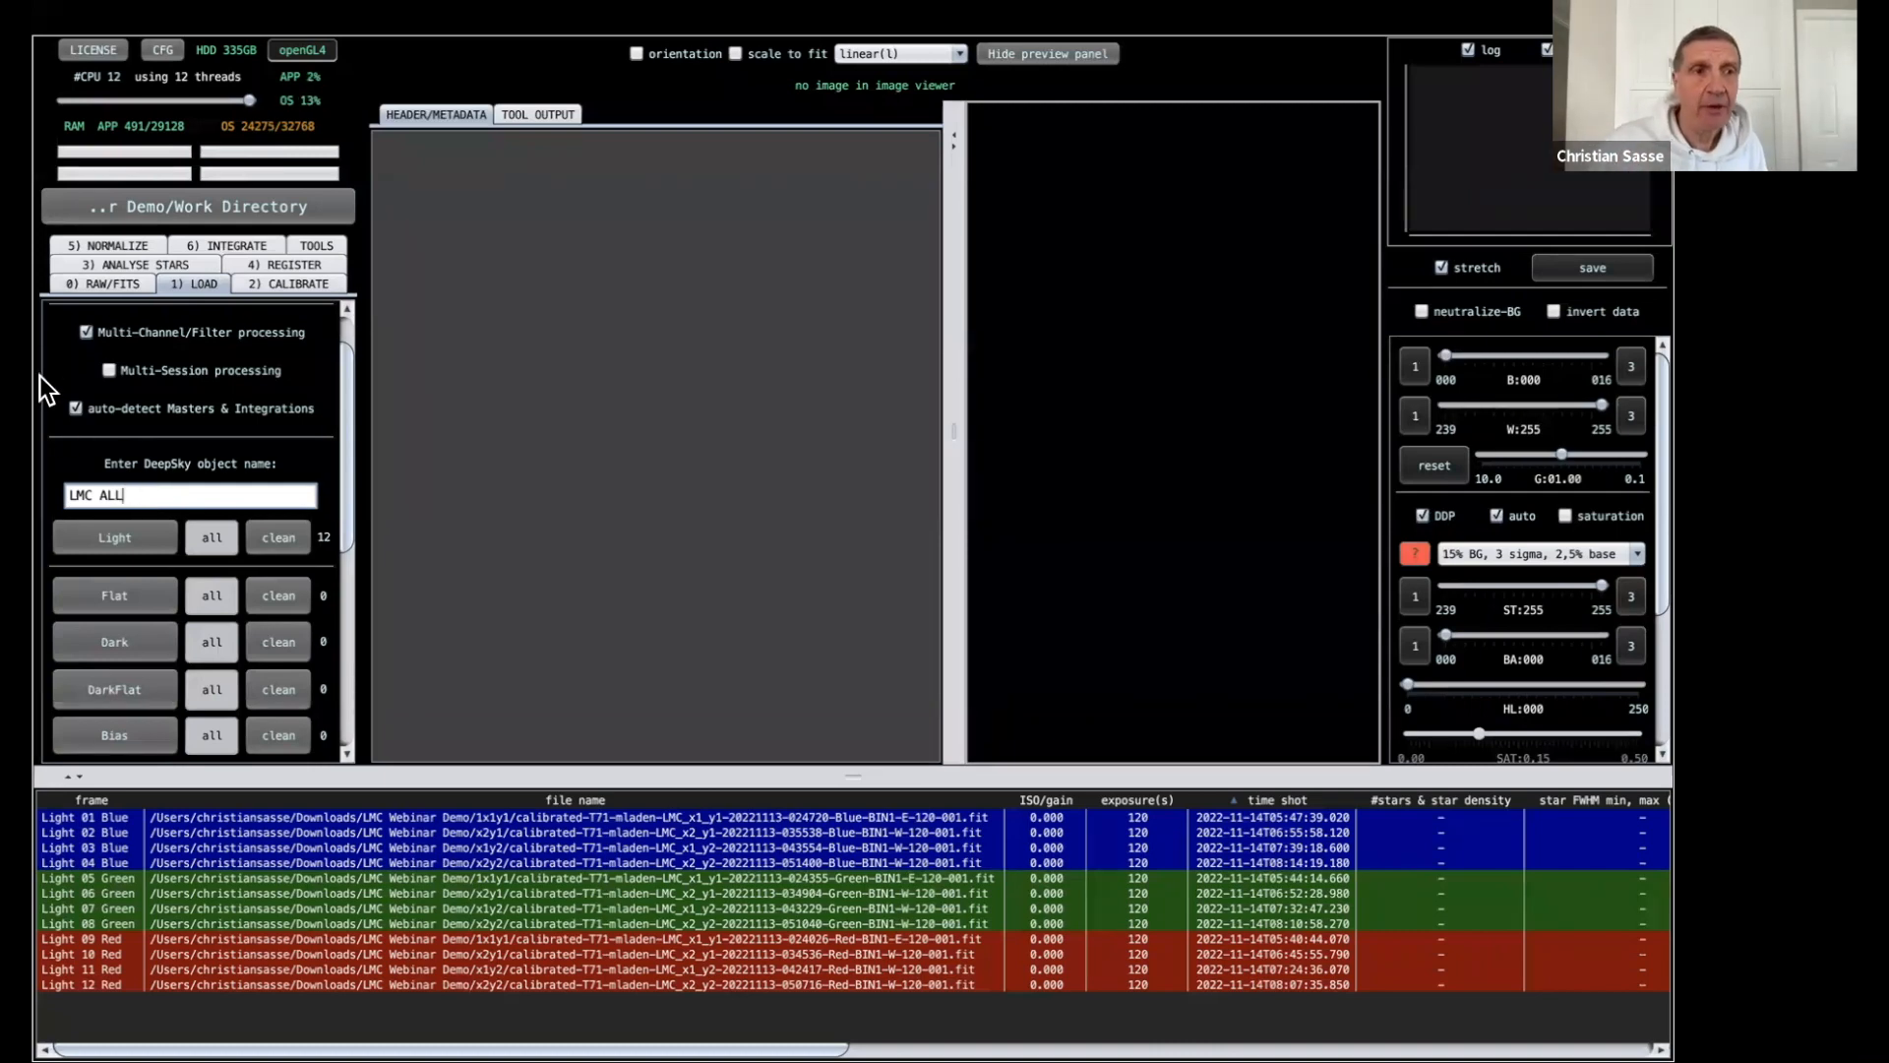
Look over the calibration and star analysis settings, and set the registration mode to mosaic.
left_click(278, 282)
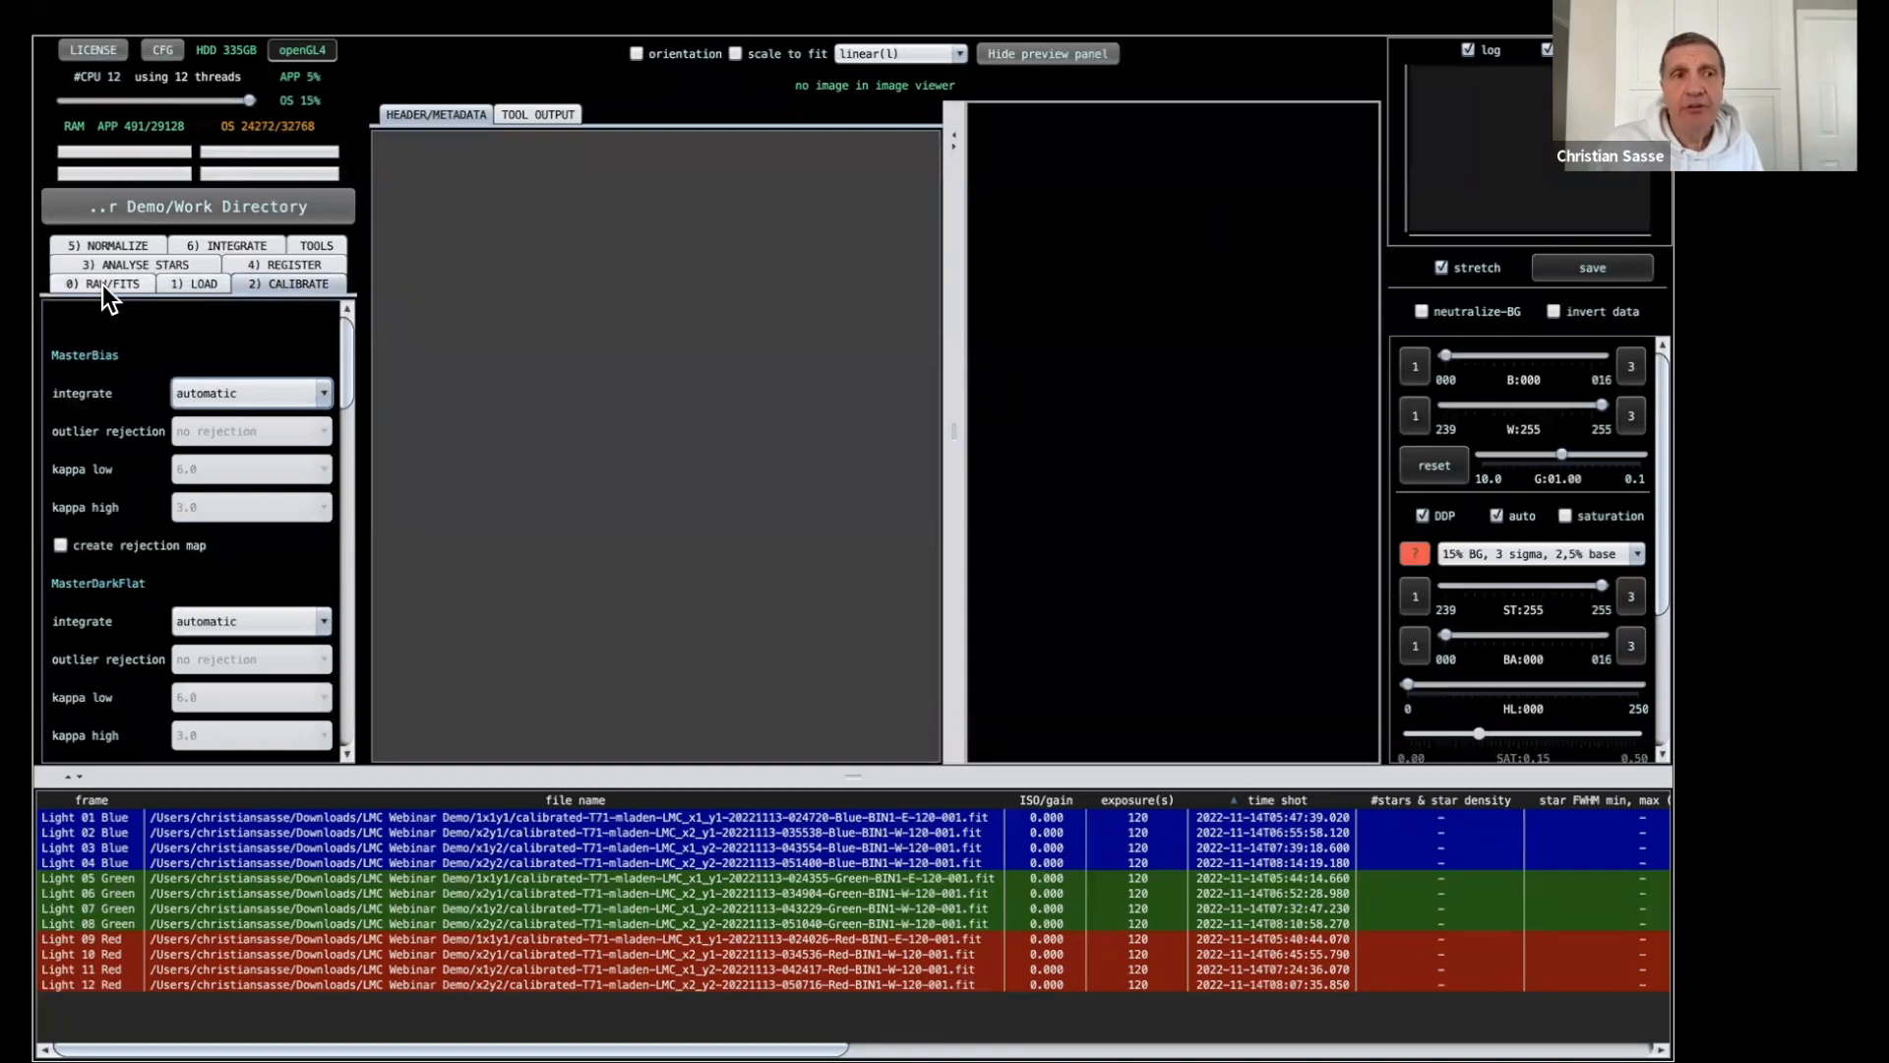
left_click(121, 256)
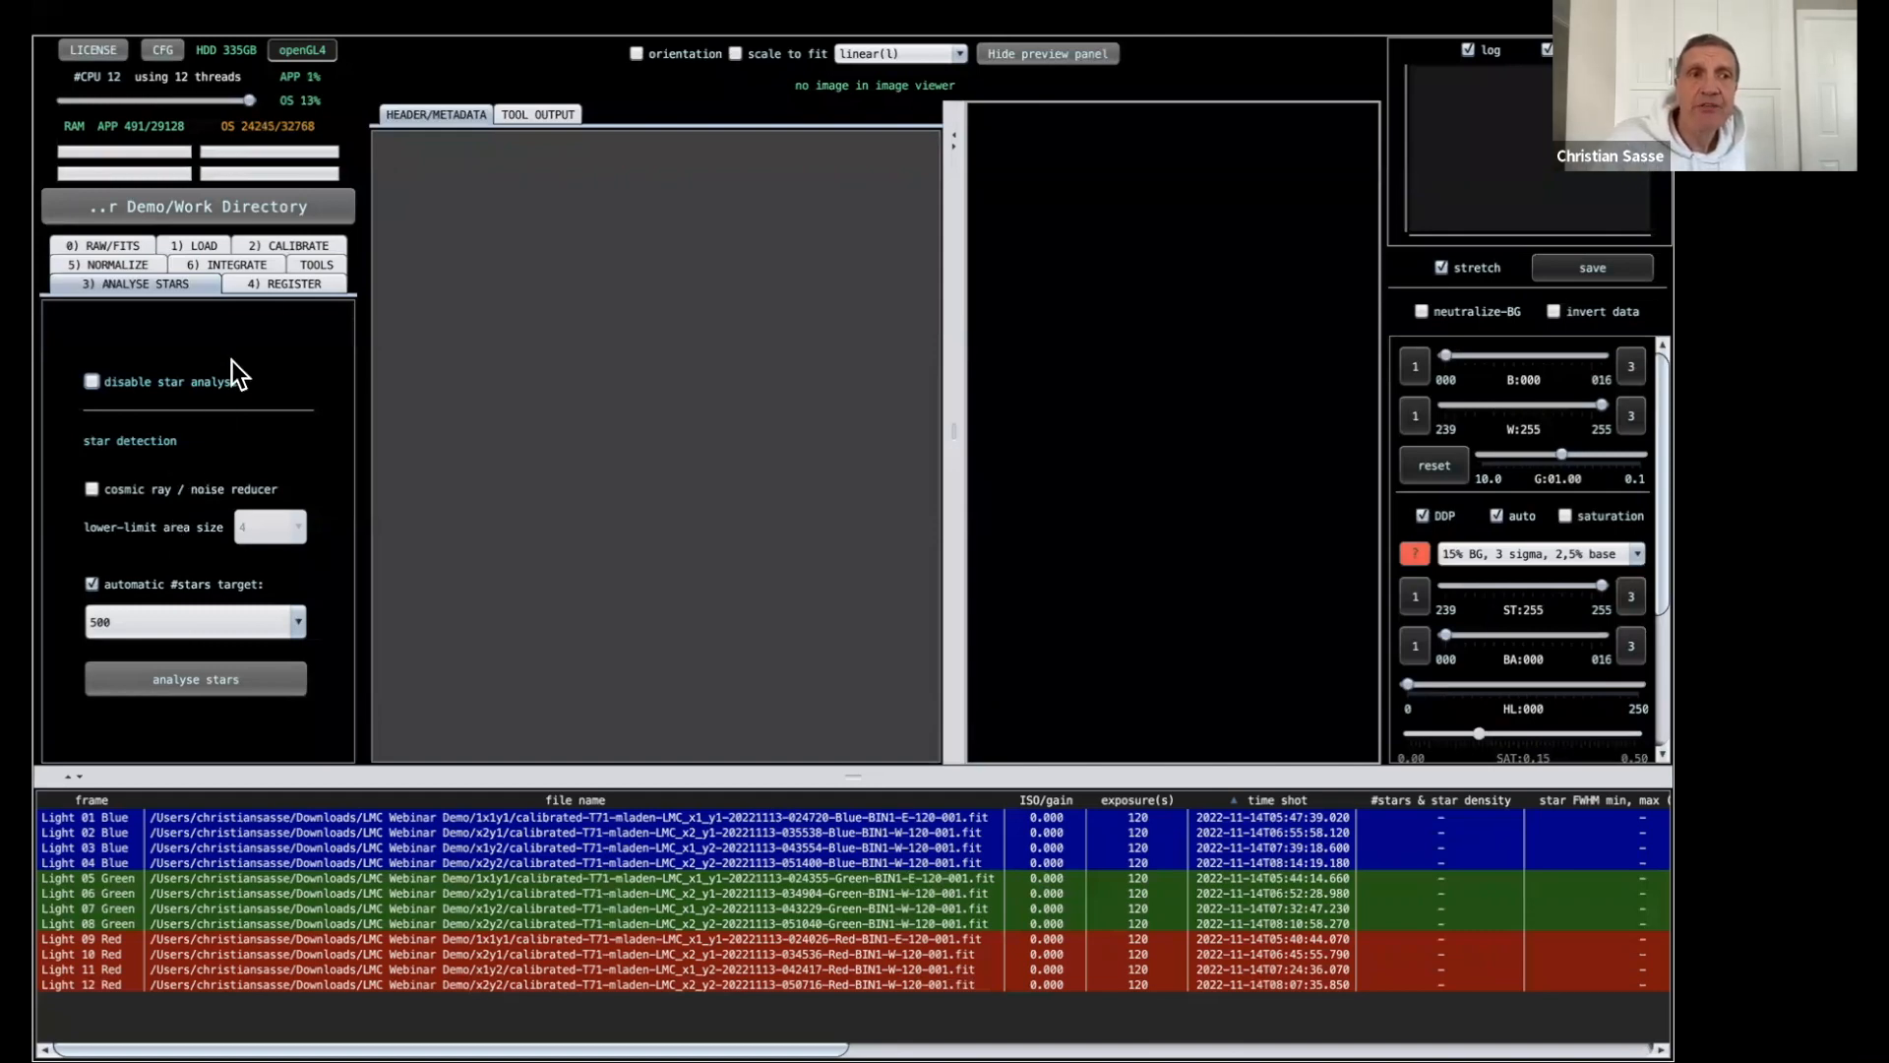
left_click(257, 284)
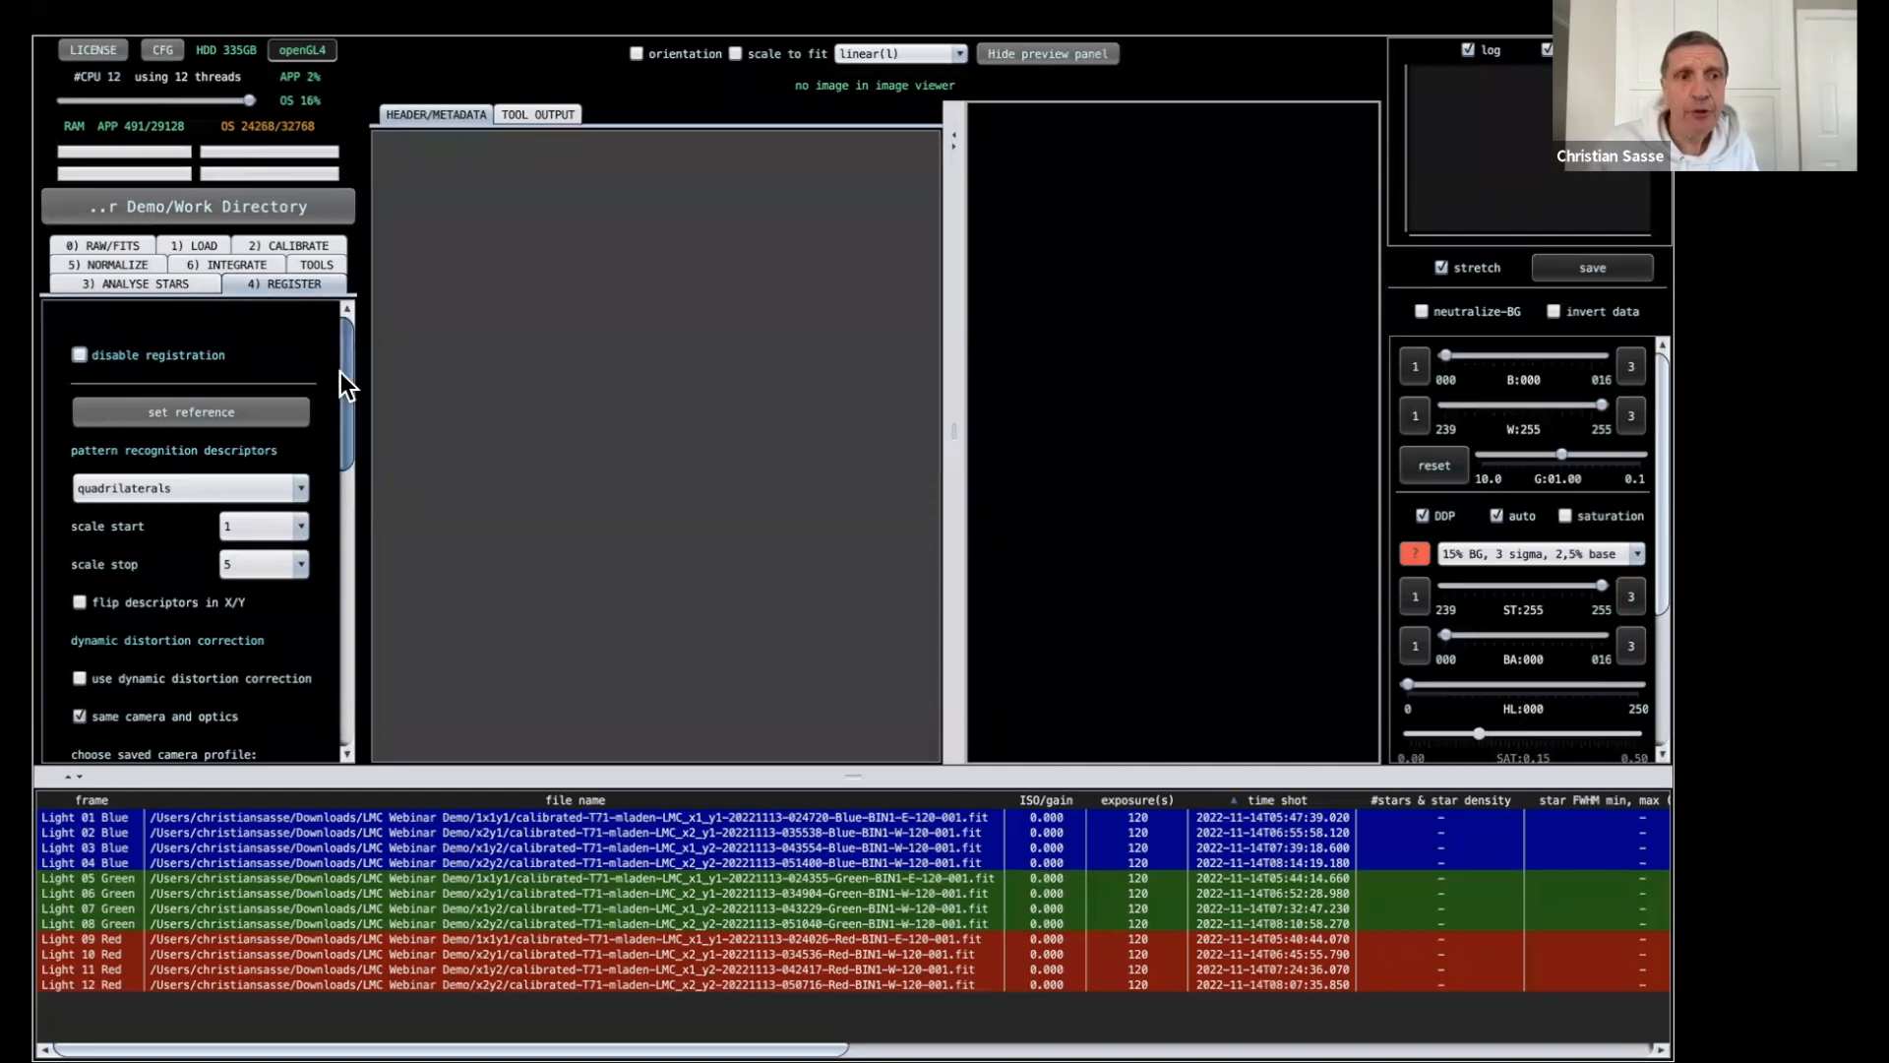
left_click_drag(340, 372, 347, 527)
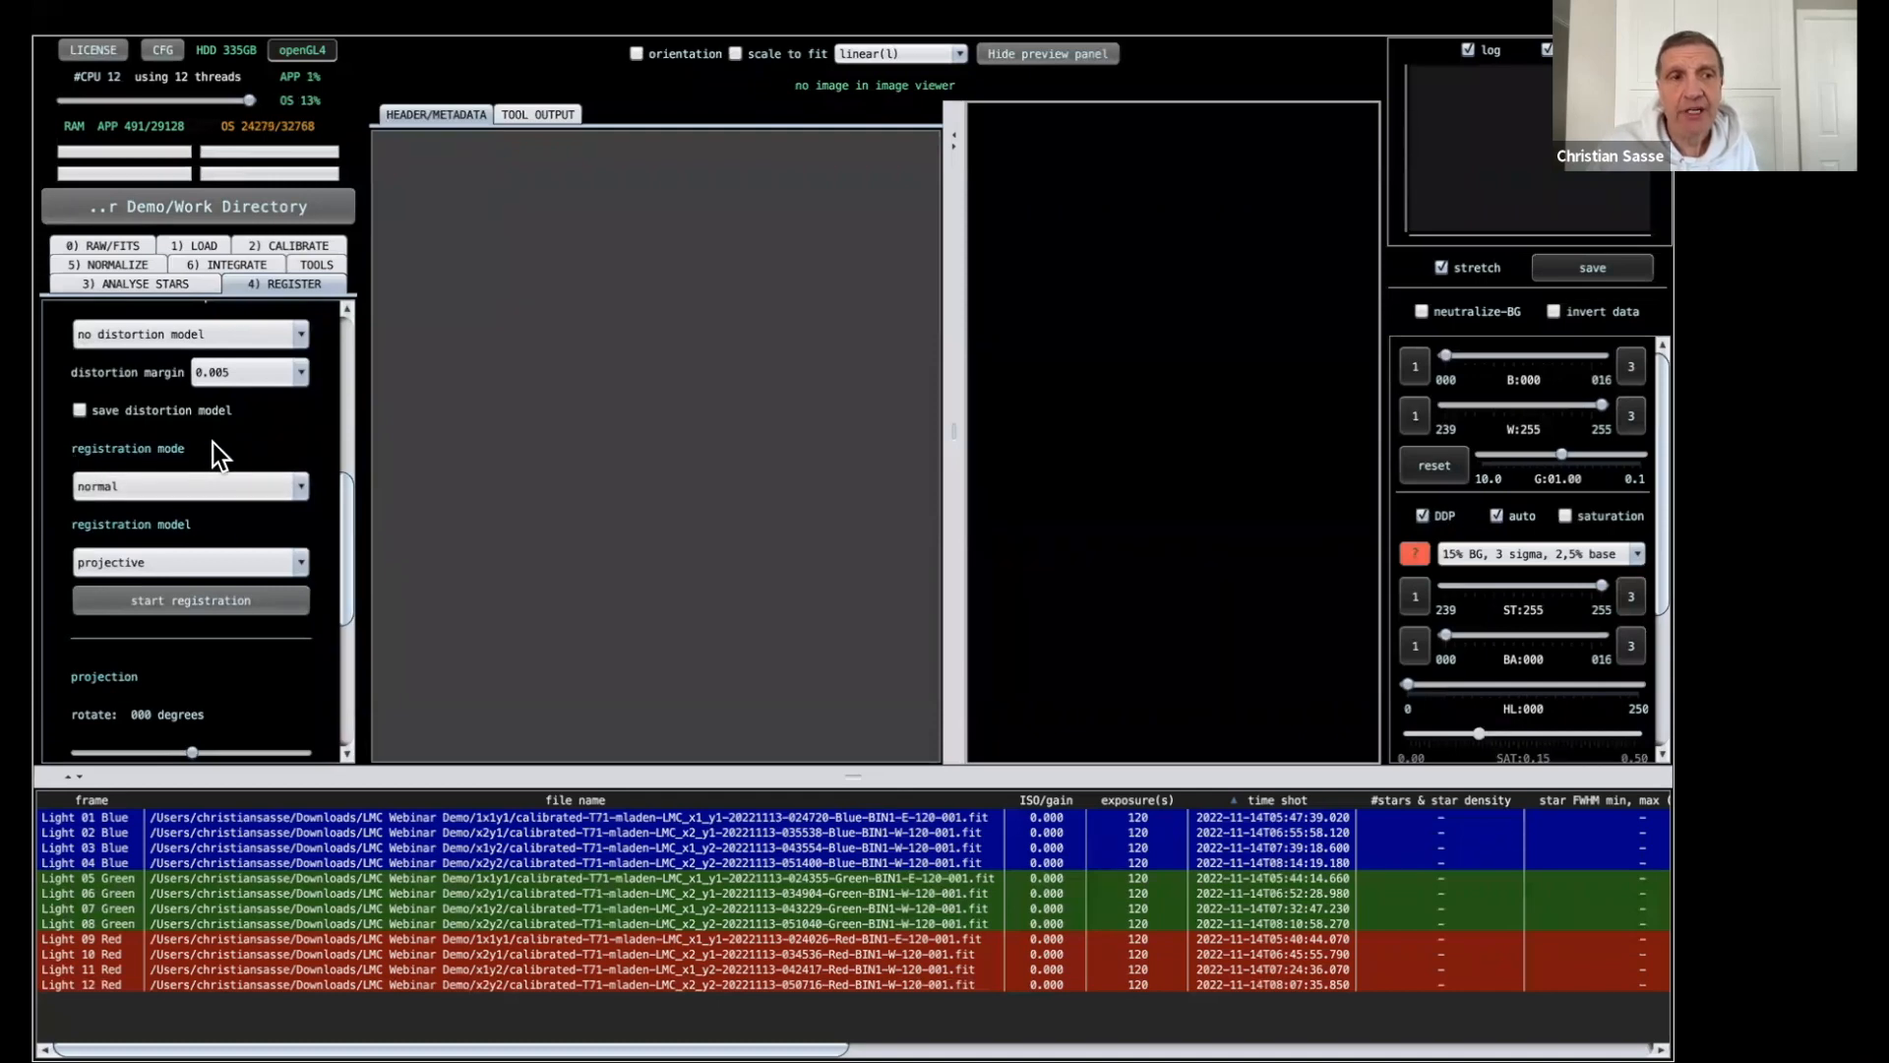
left_click(298, 481)
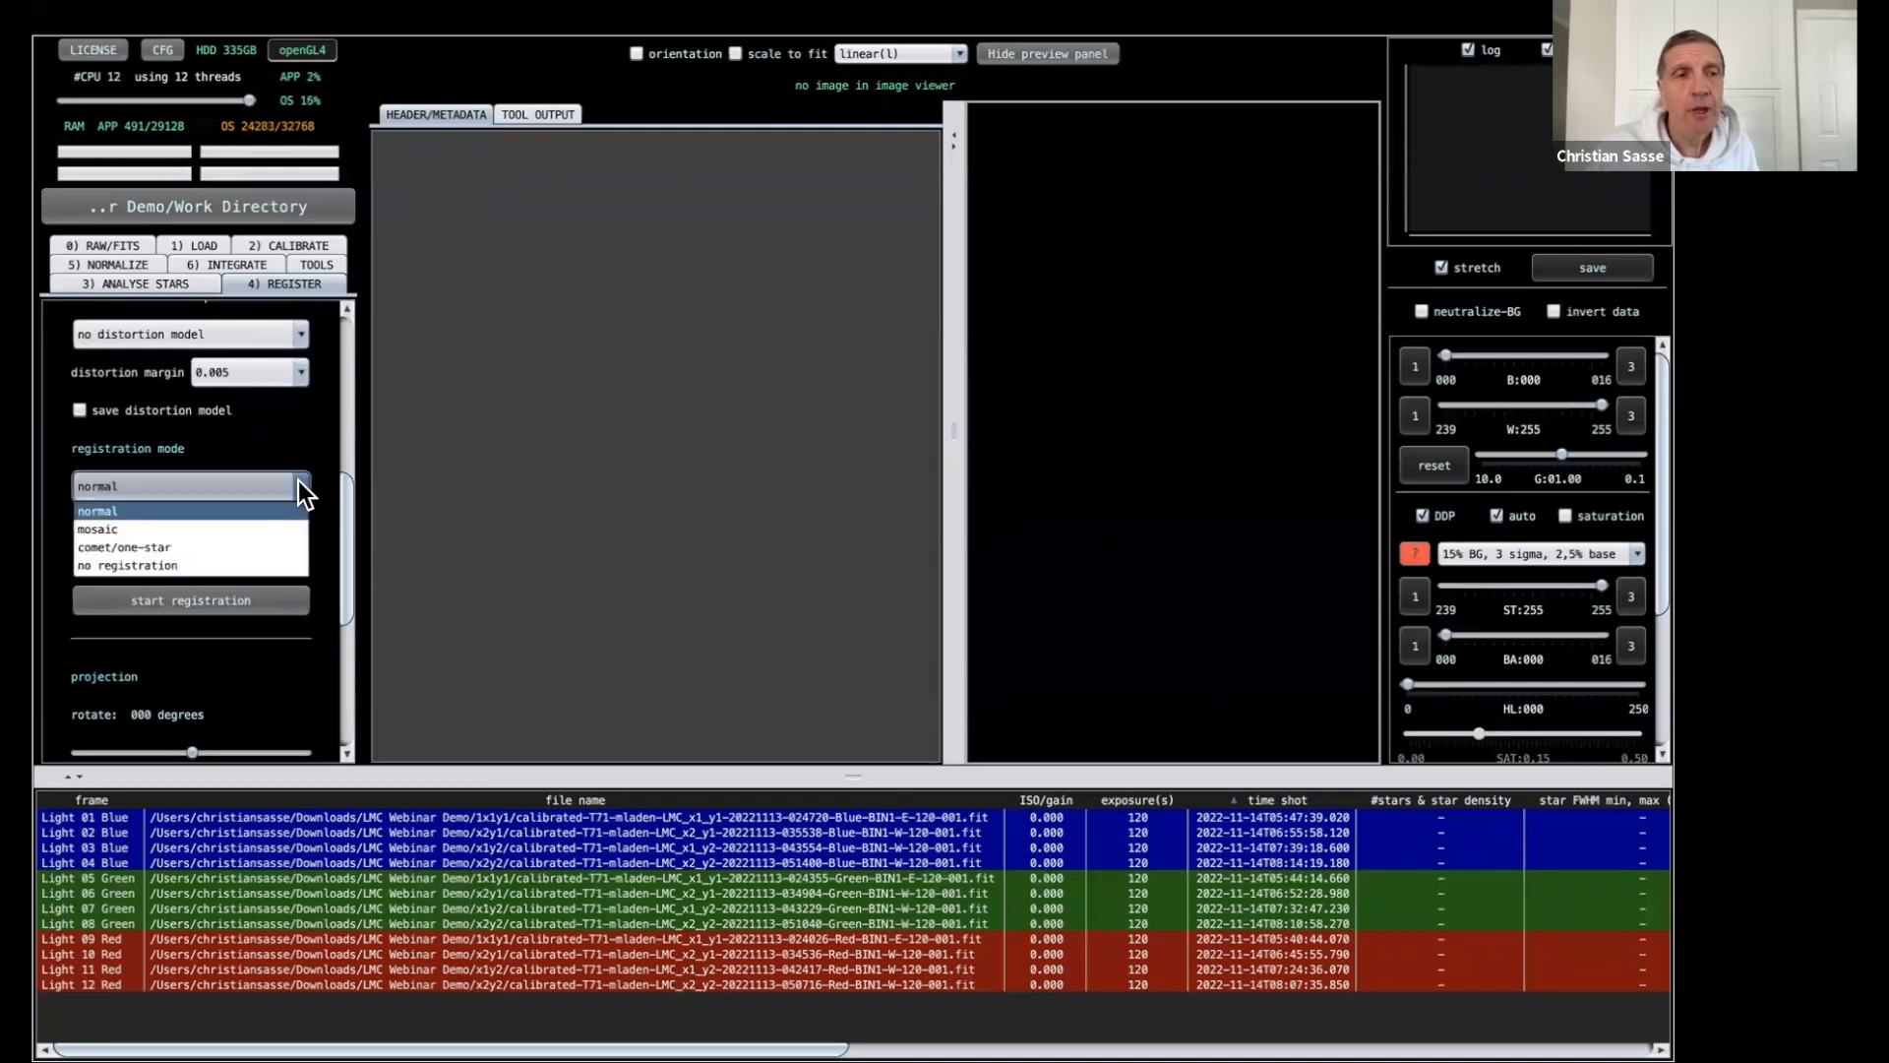
left_click(262, 530)
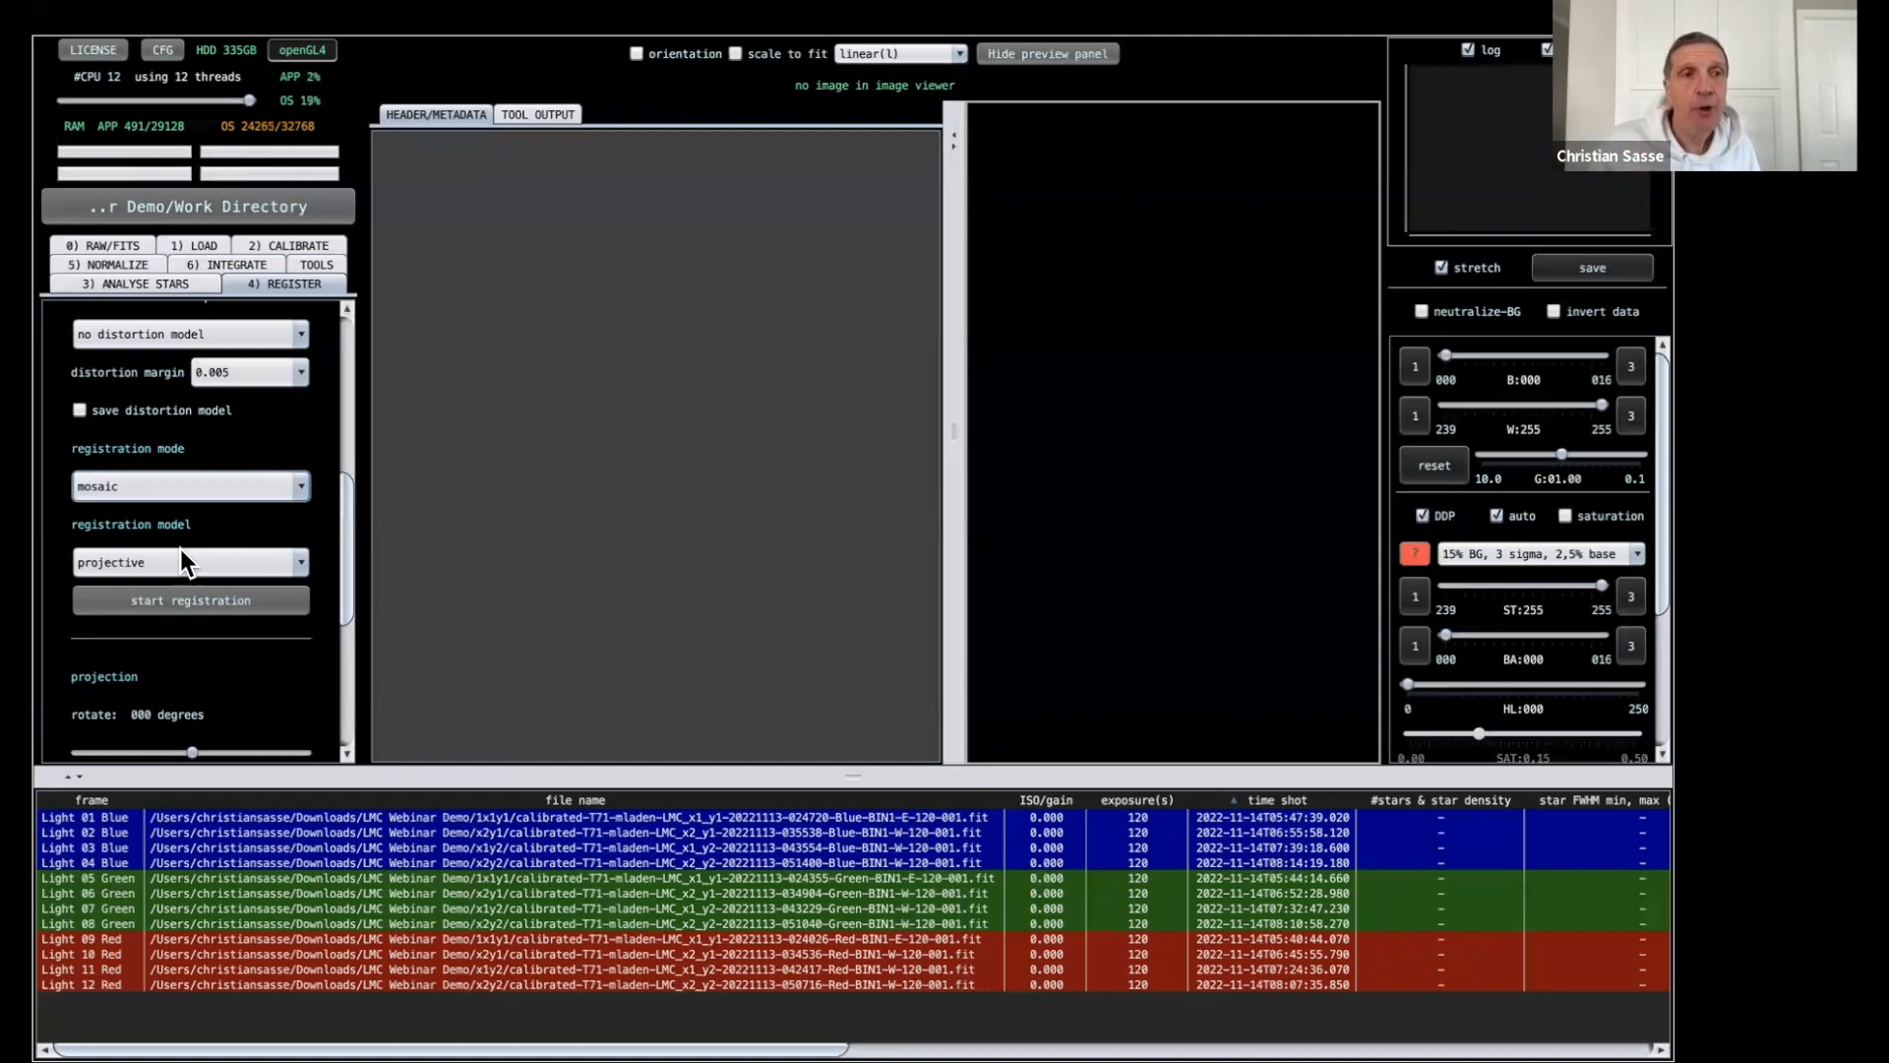
Set the scale start of the registration's pattern recognition descriptors to 5.
mouse_move(345, 557)
left_mouse_down()
mouse_move(346, 630)
mouse_move(347, 526)
left_mouse_up()
left_click_drag(347, 440, 346, 427)
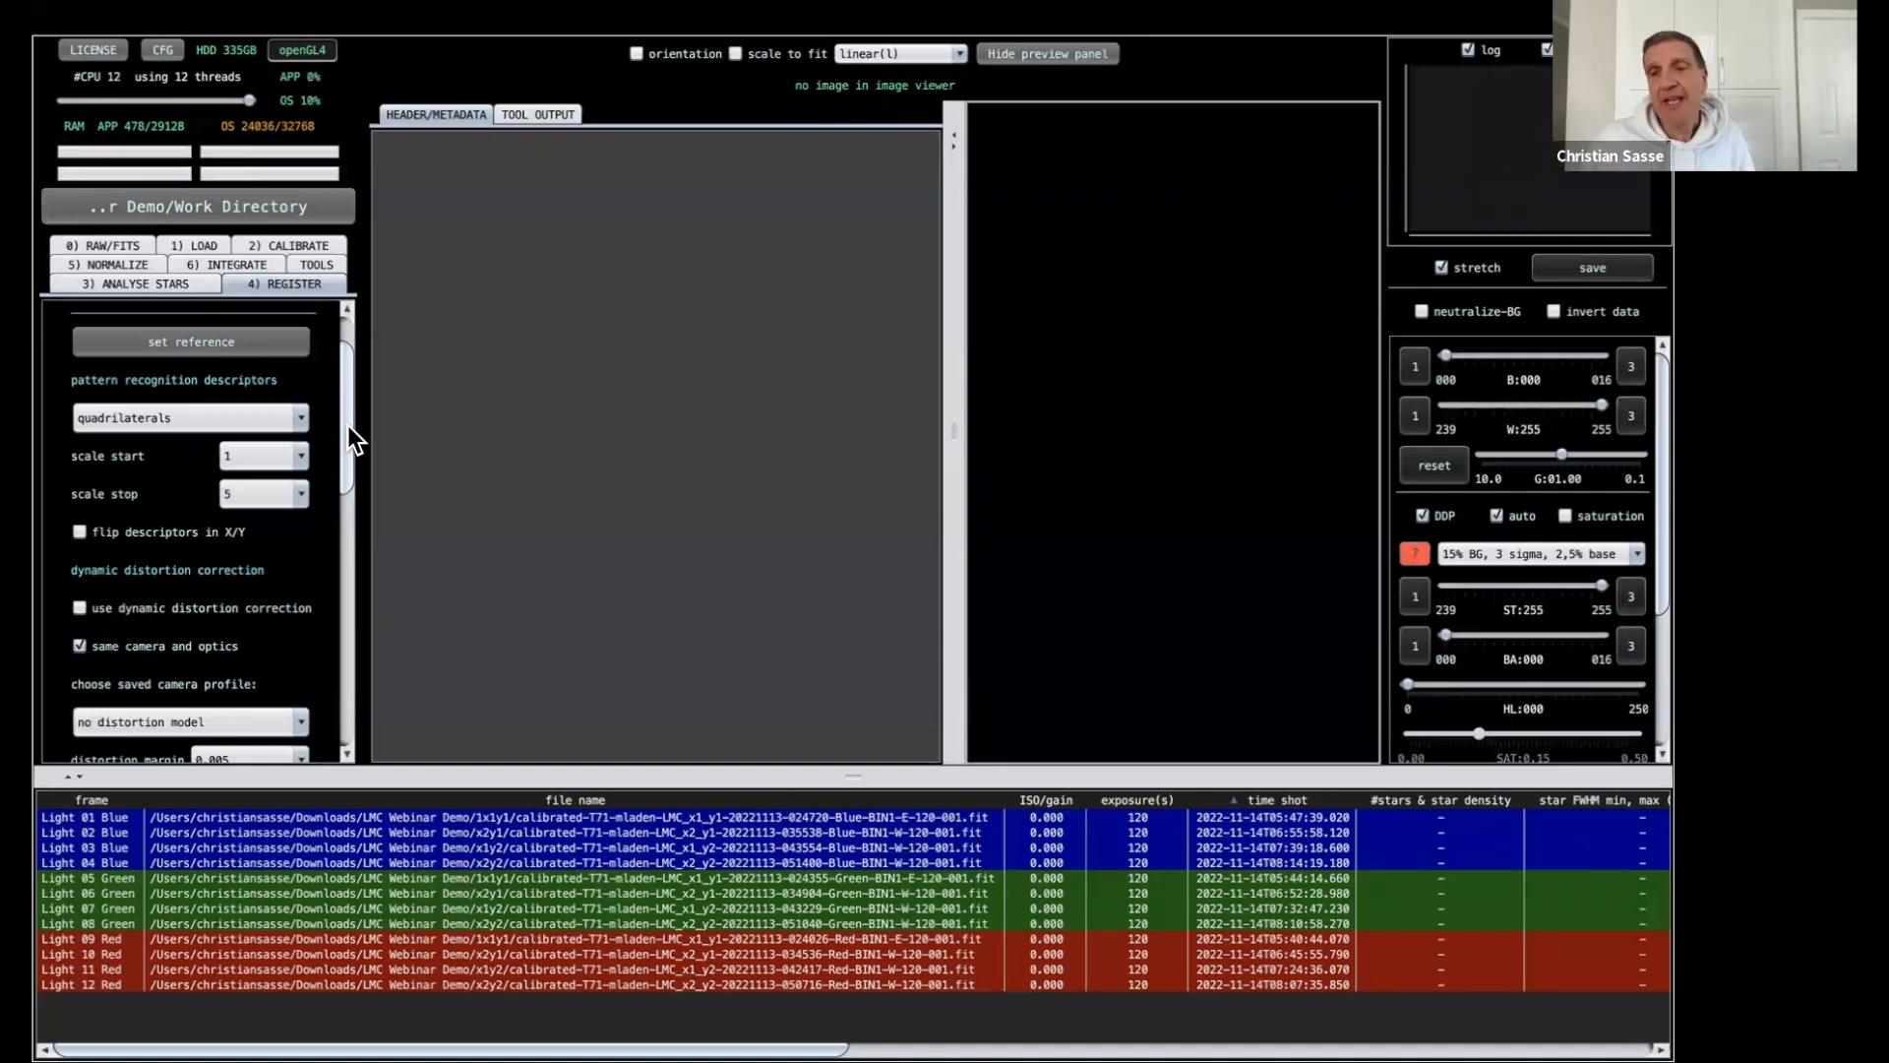
left_click(299, 457)
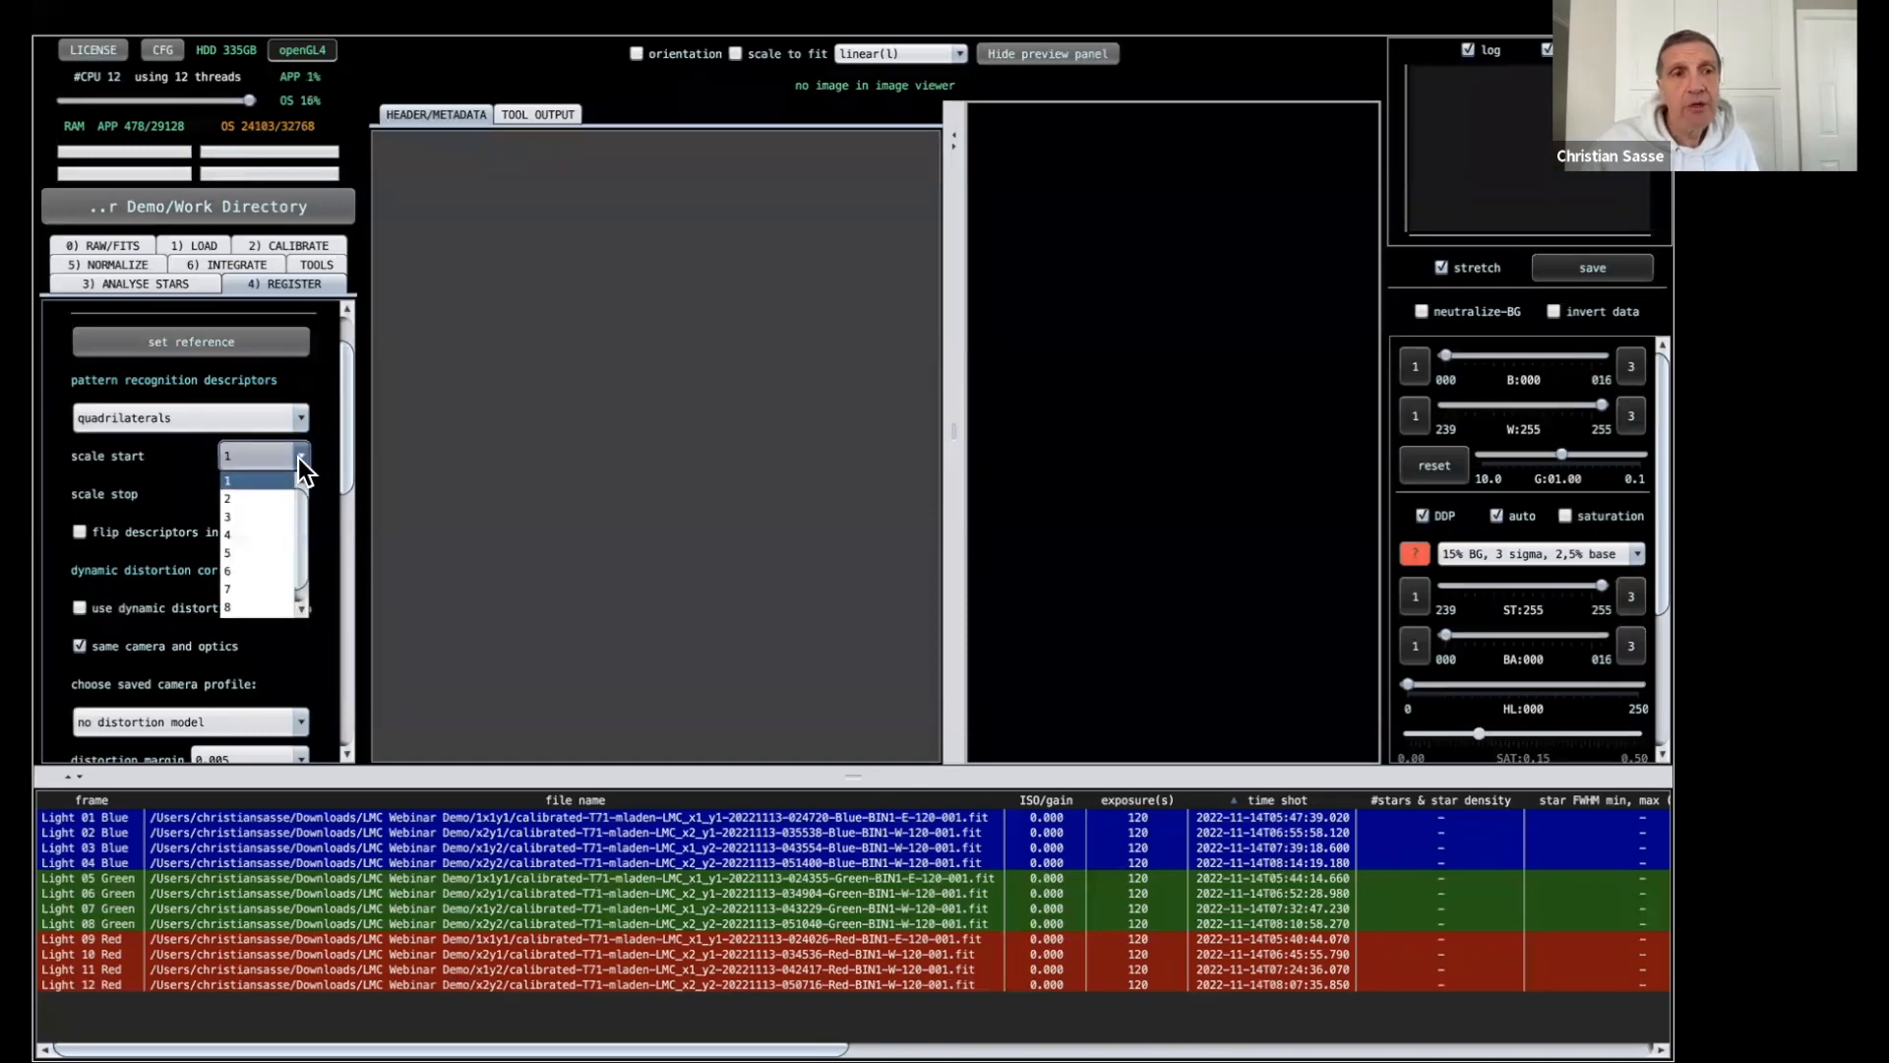
left_click(264, 551)
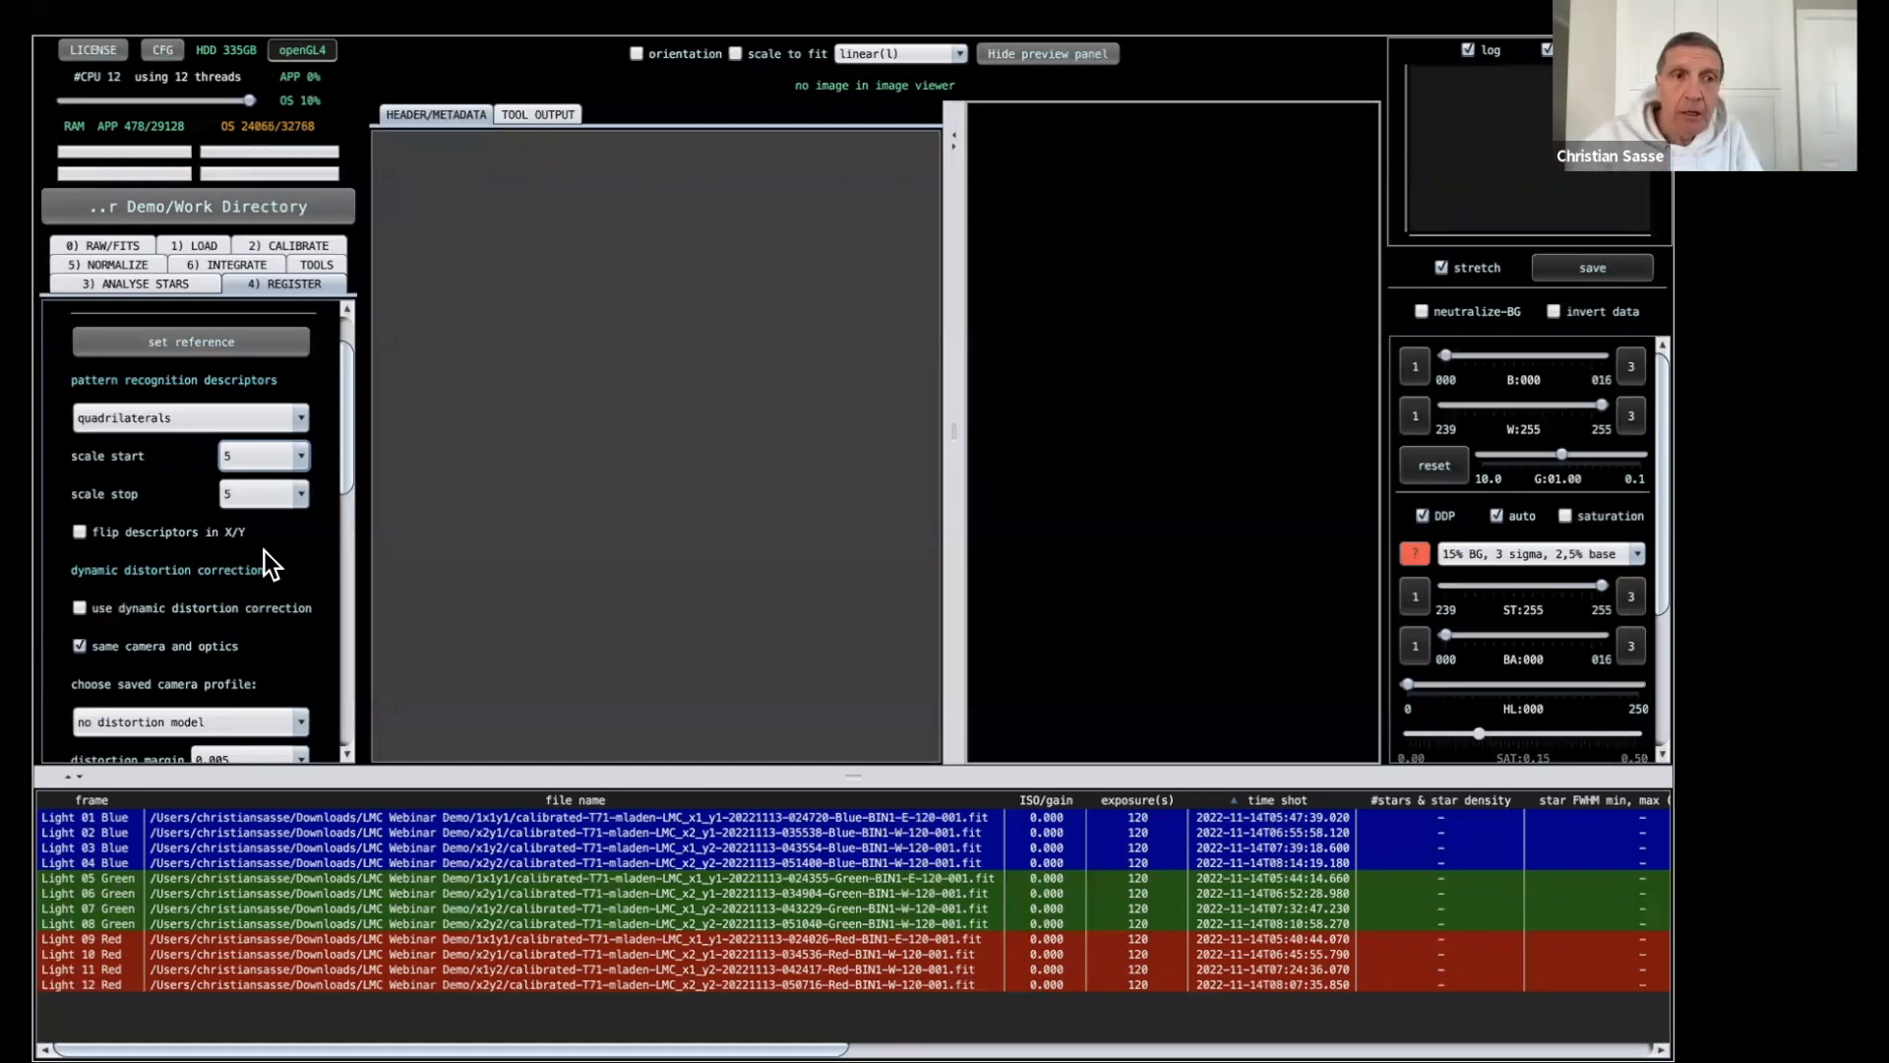
Set the scale stop of the pattern recognition descriptors to 10 and enable dynamic distortion correction.
left_click(309, 492)
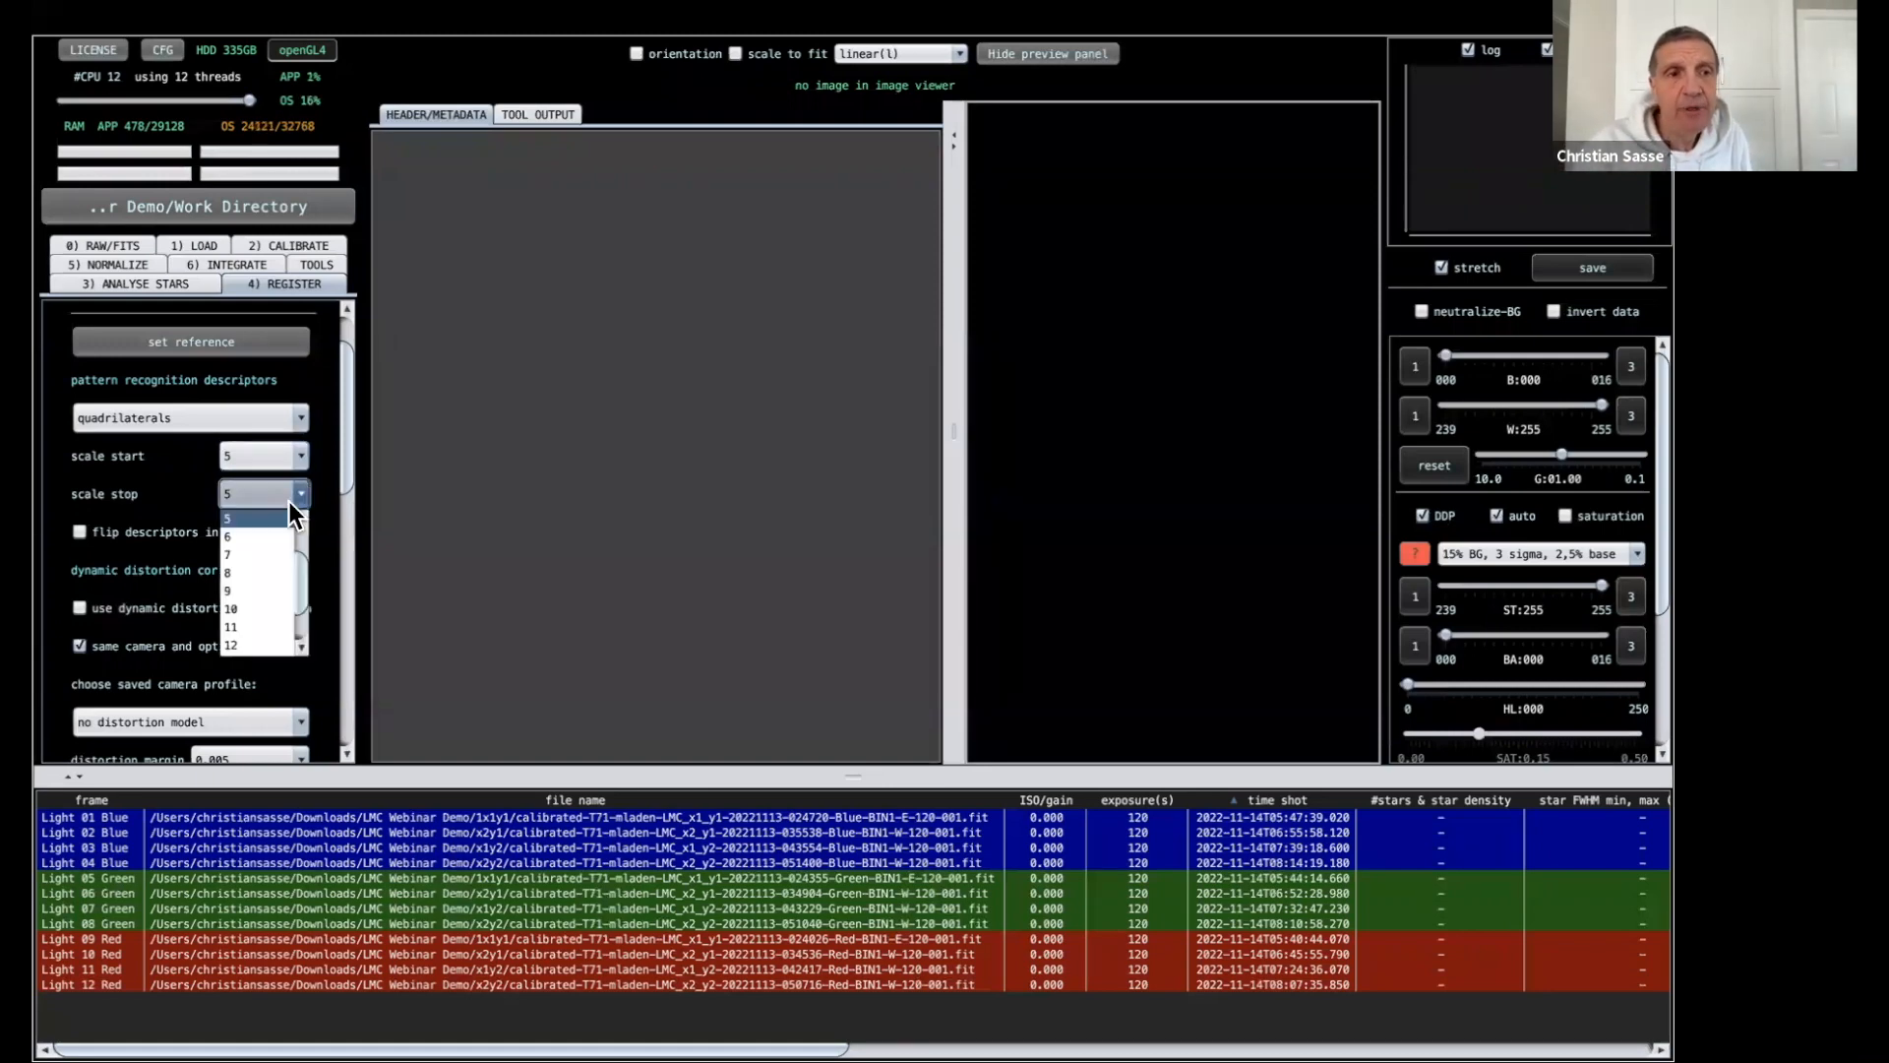
left_click(251, 610)
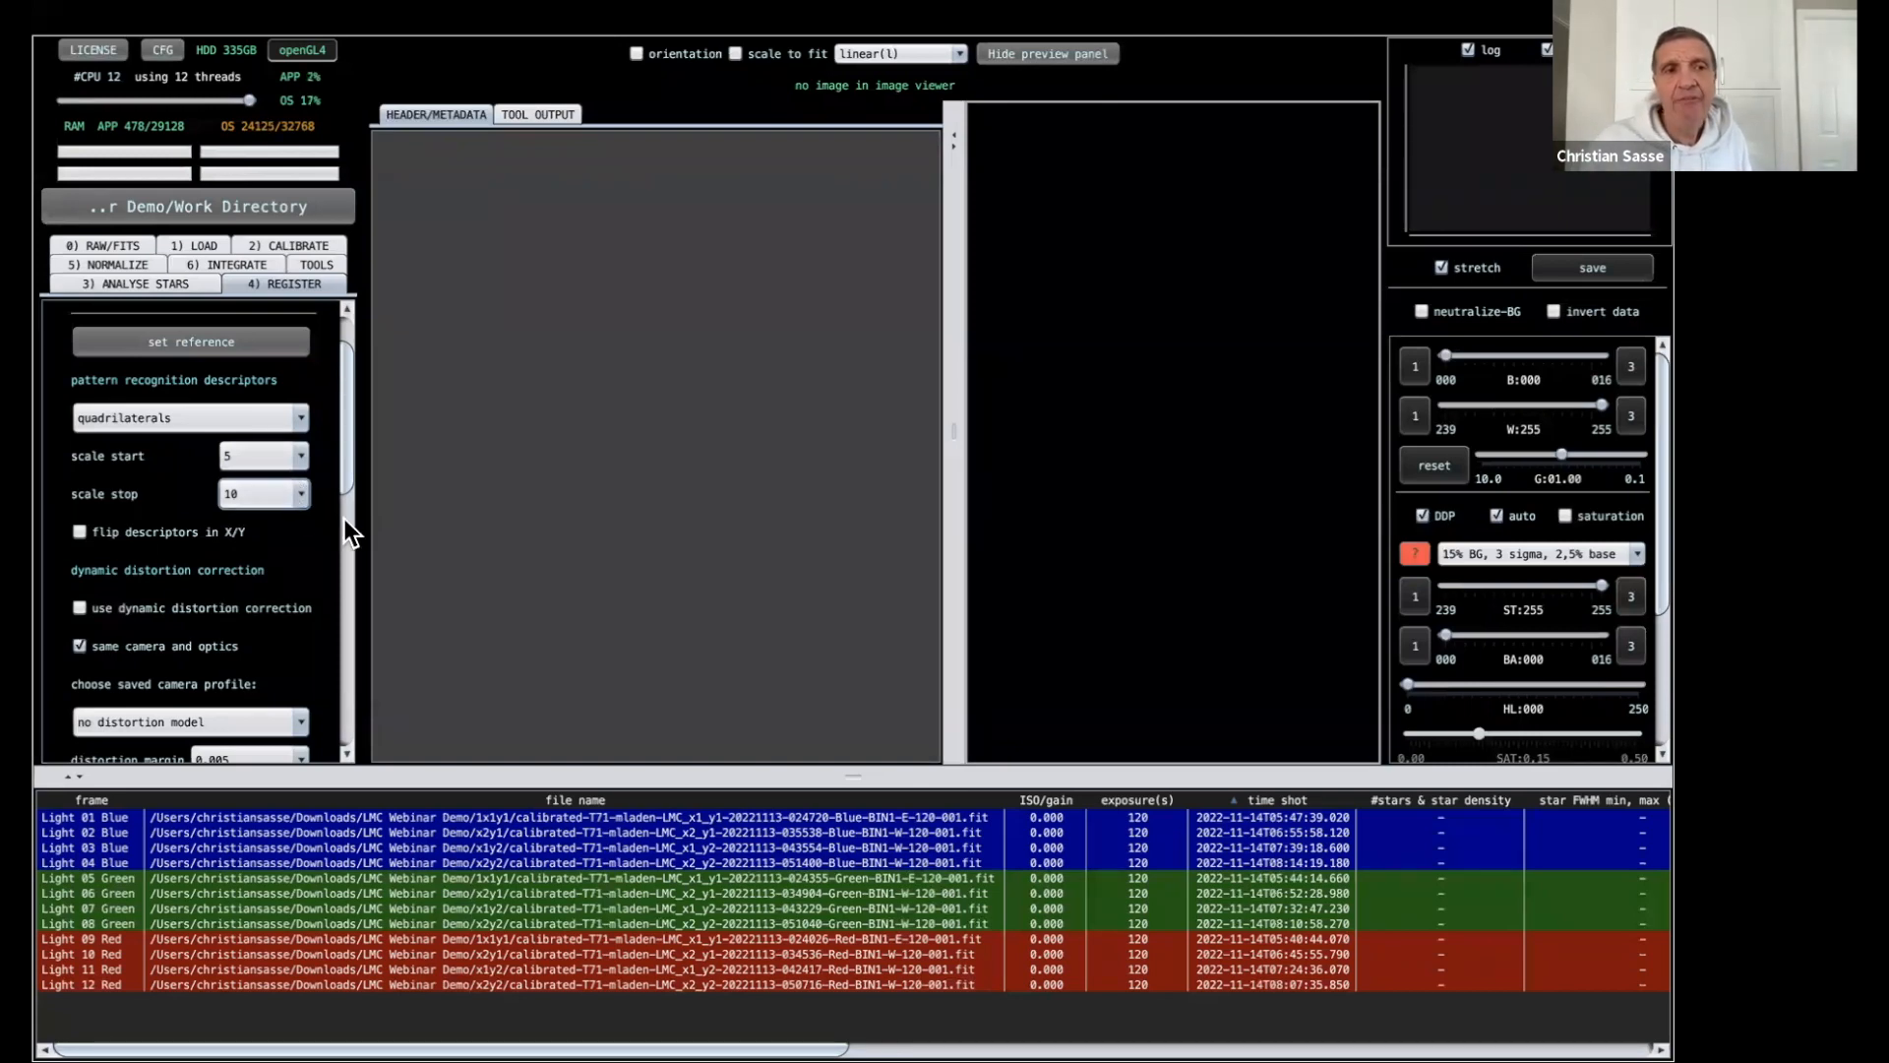
left_click_drag(343, 463, 345, 505)
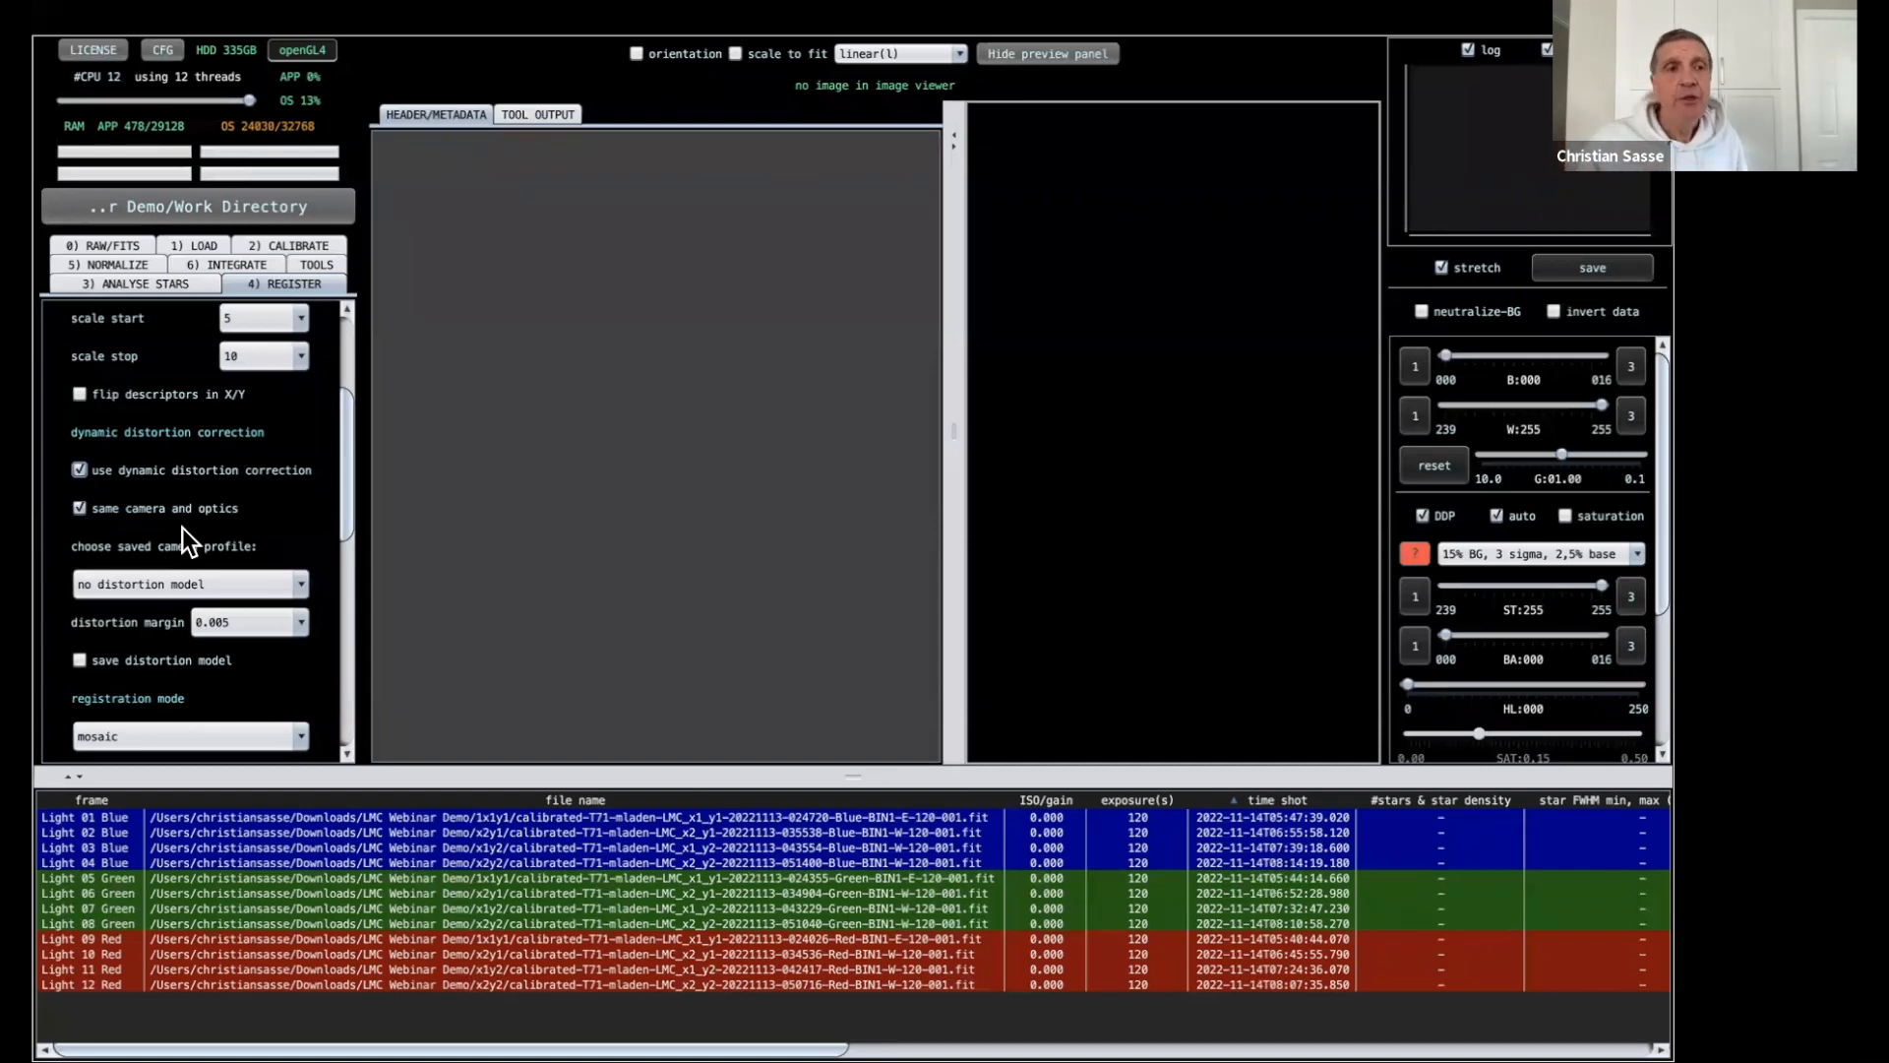
Start the mosaic registration with the projective model, keeping "same camera and optics" enabled.
left_click_drag(352, 456, 343, 572)
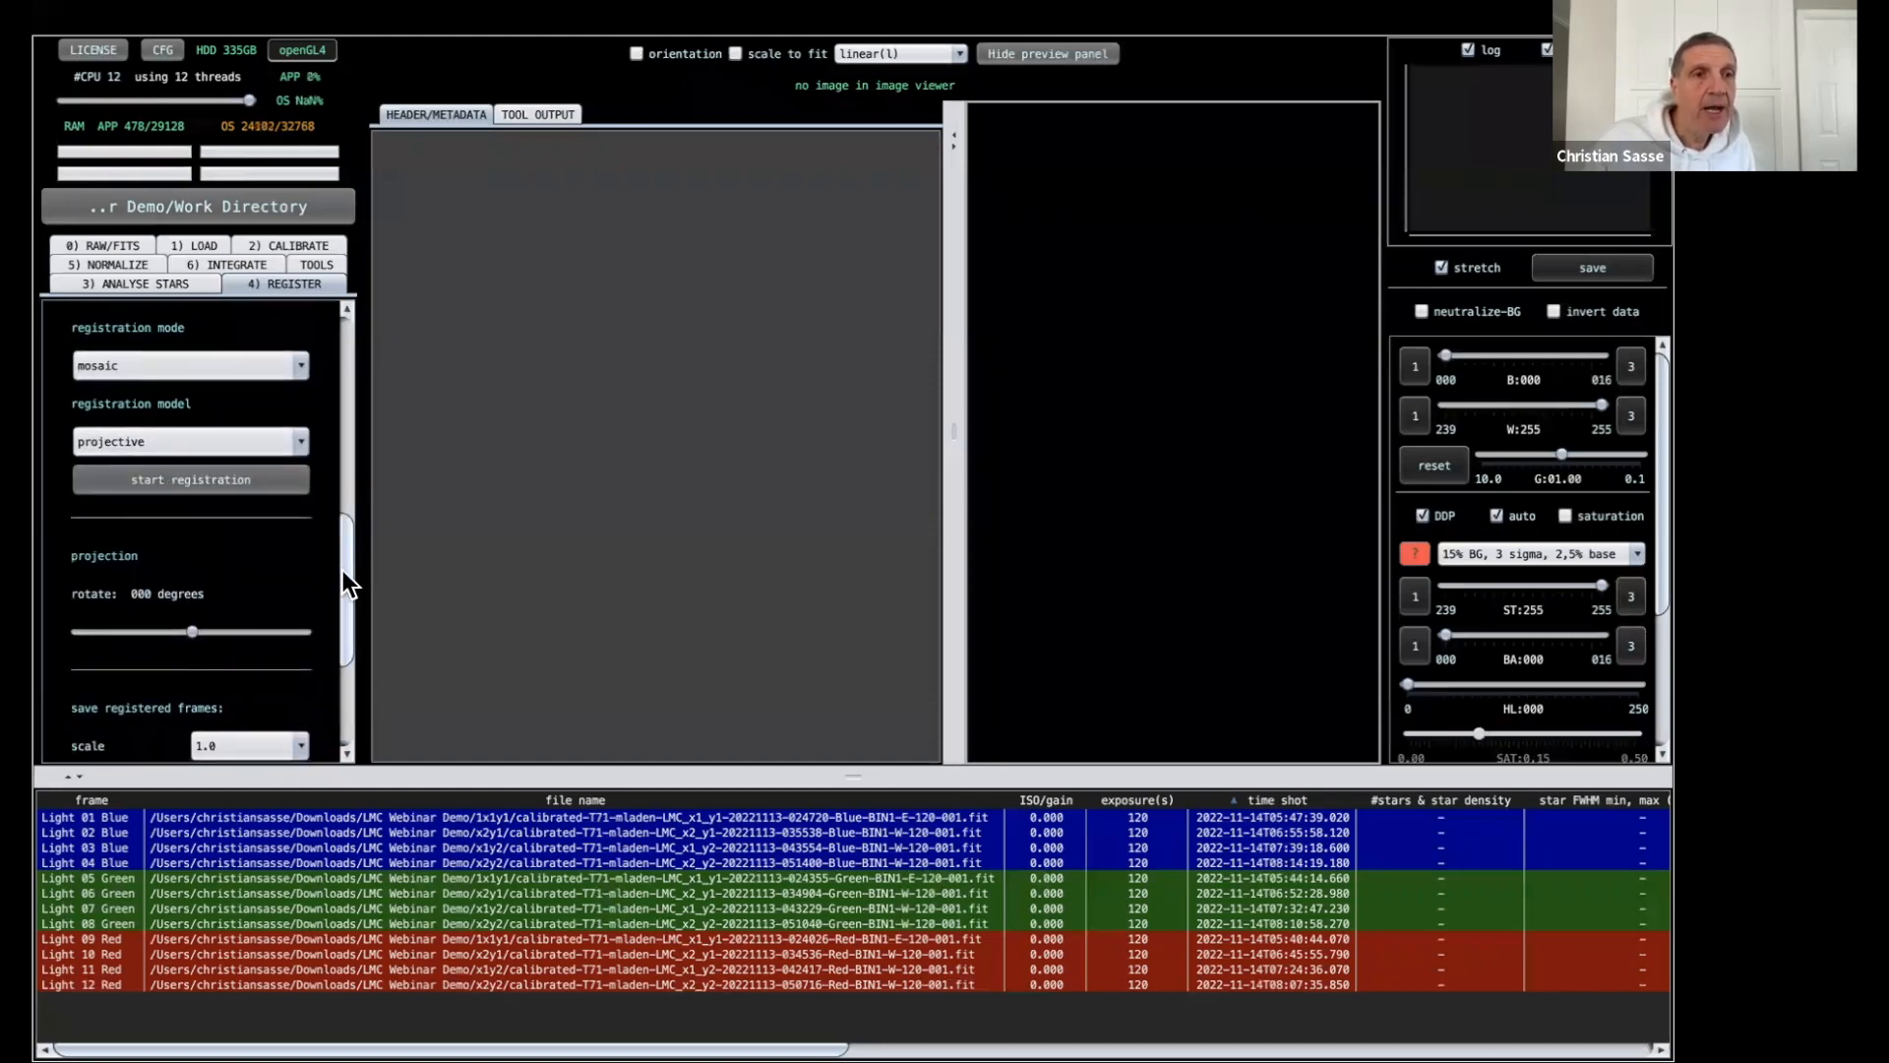
left_click(252, 478)
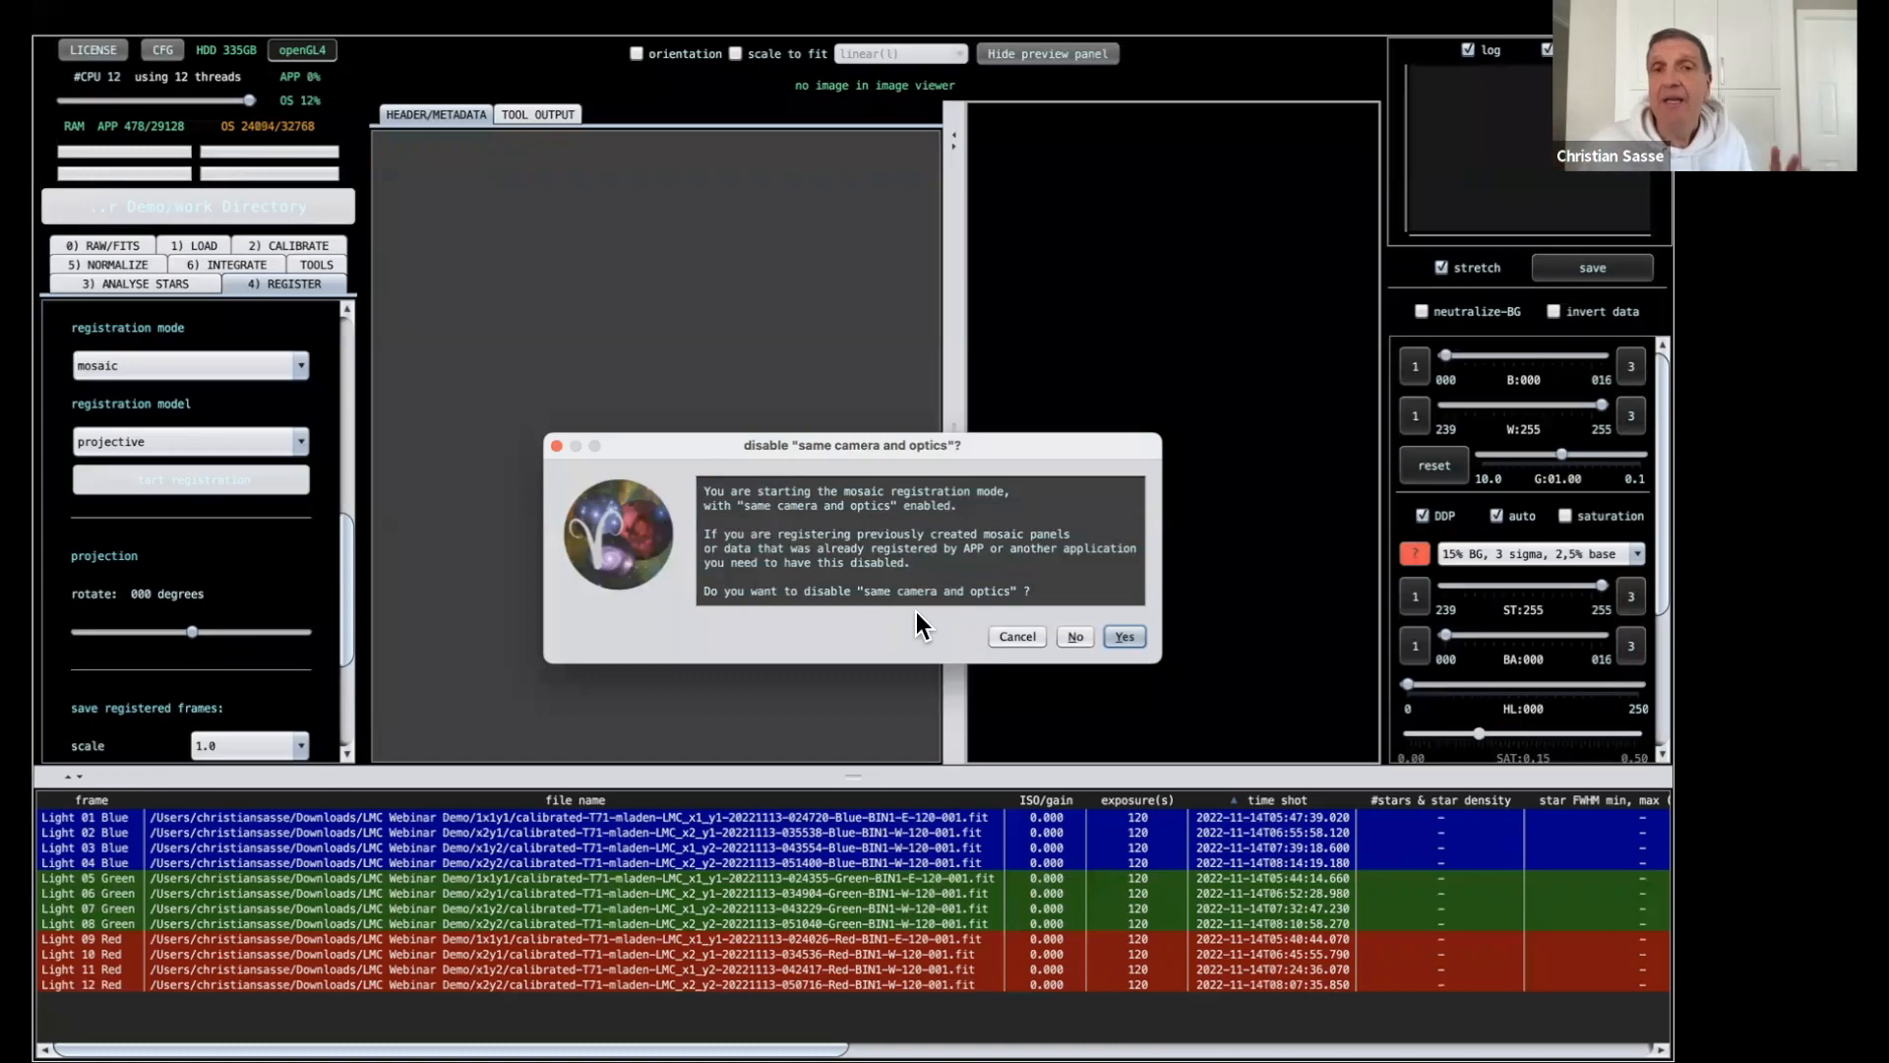
left_click(1071, 636)
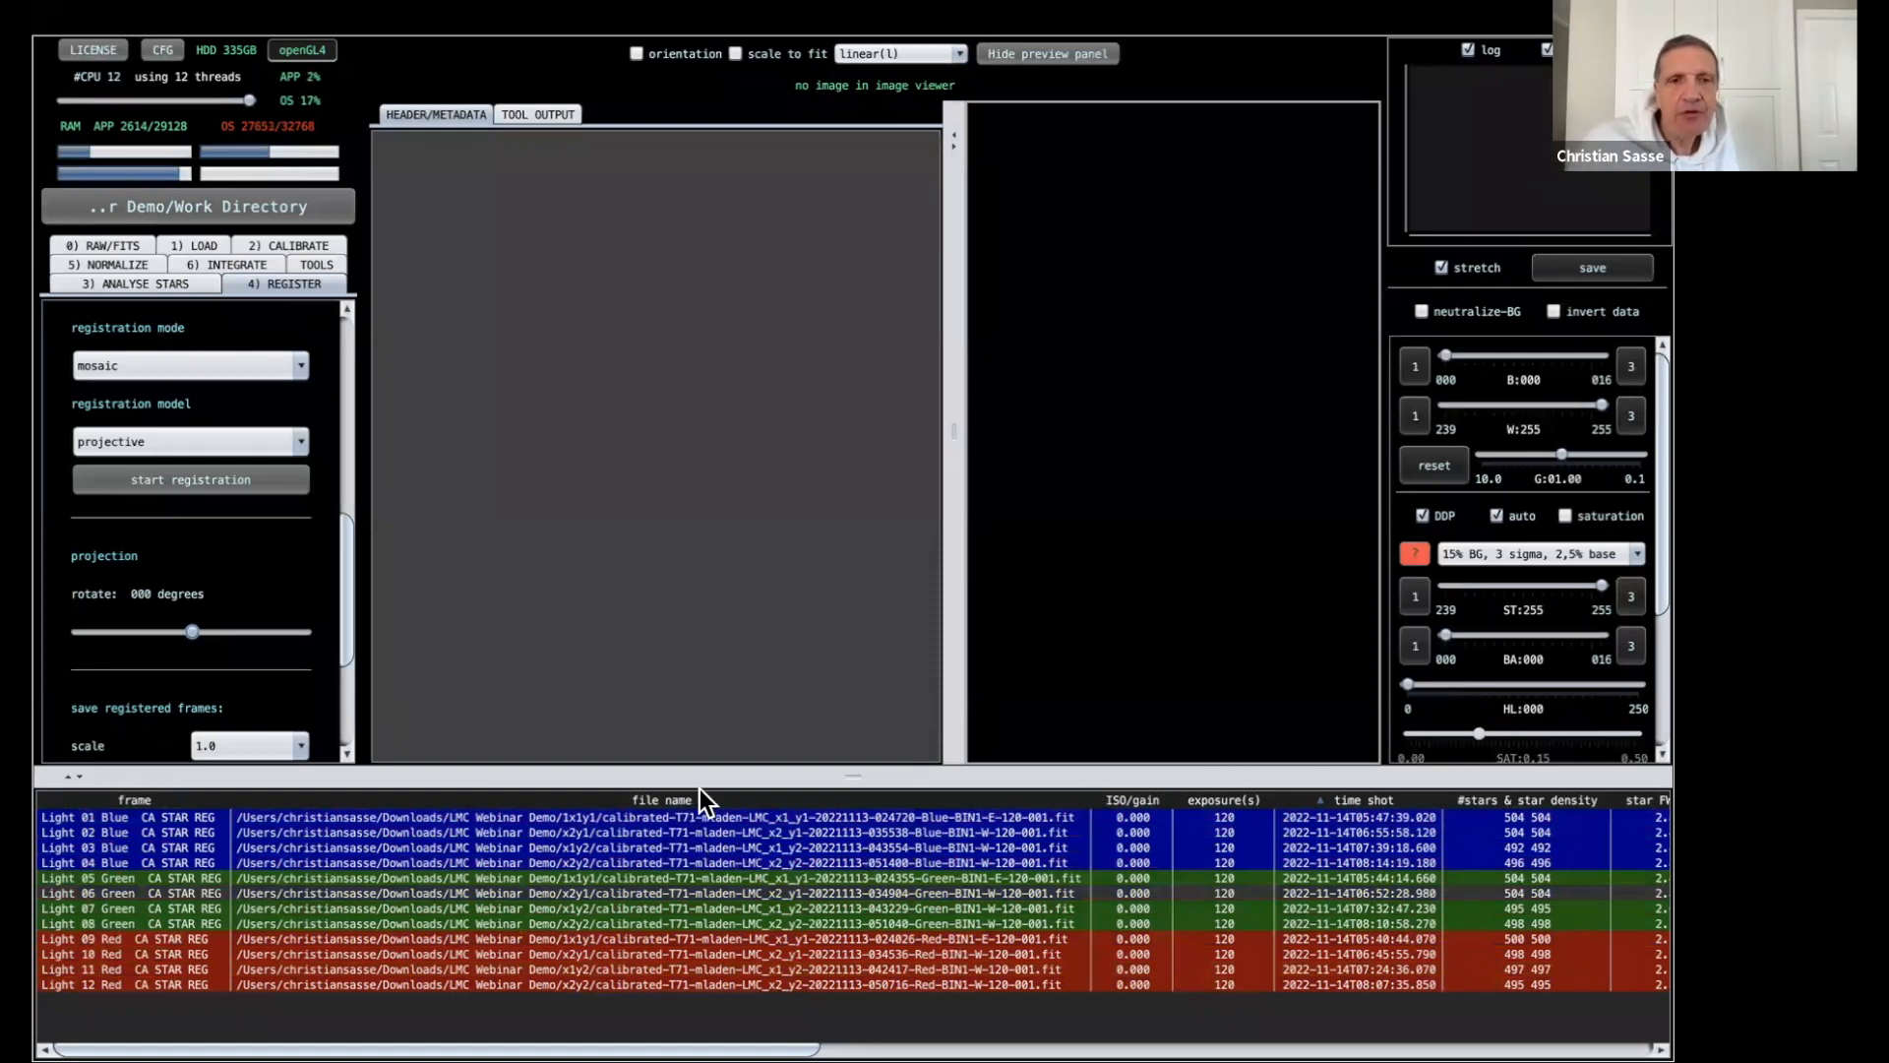
Enlarge the frame list and sort the light frames by file name.
left_click_drag(852, 775, 845, 560)
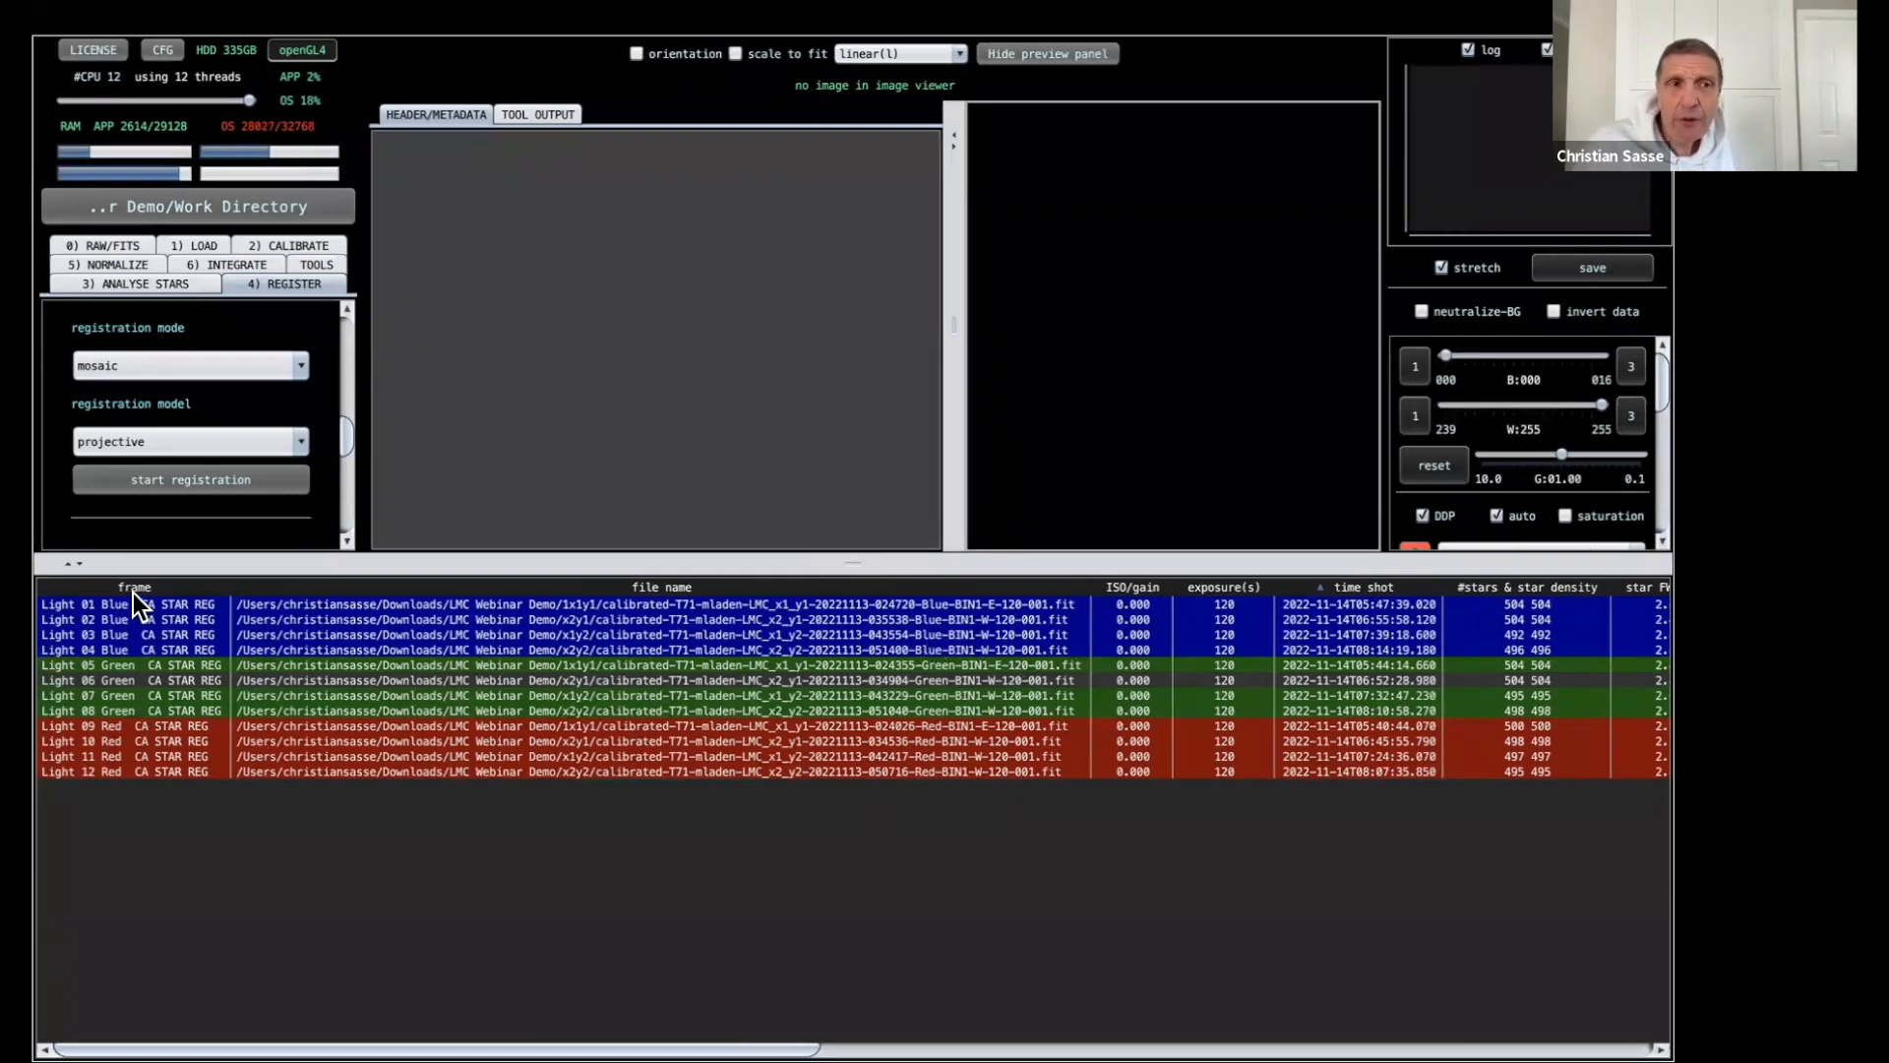
left_click(865, 596)
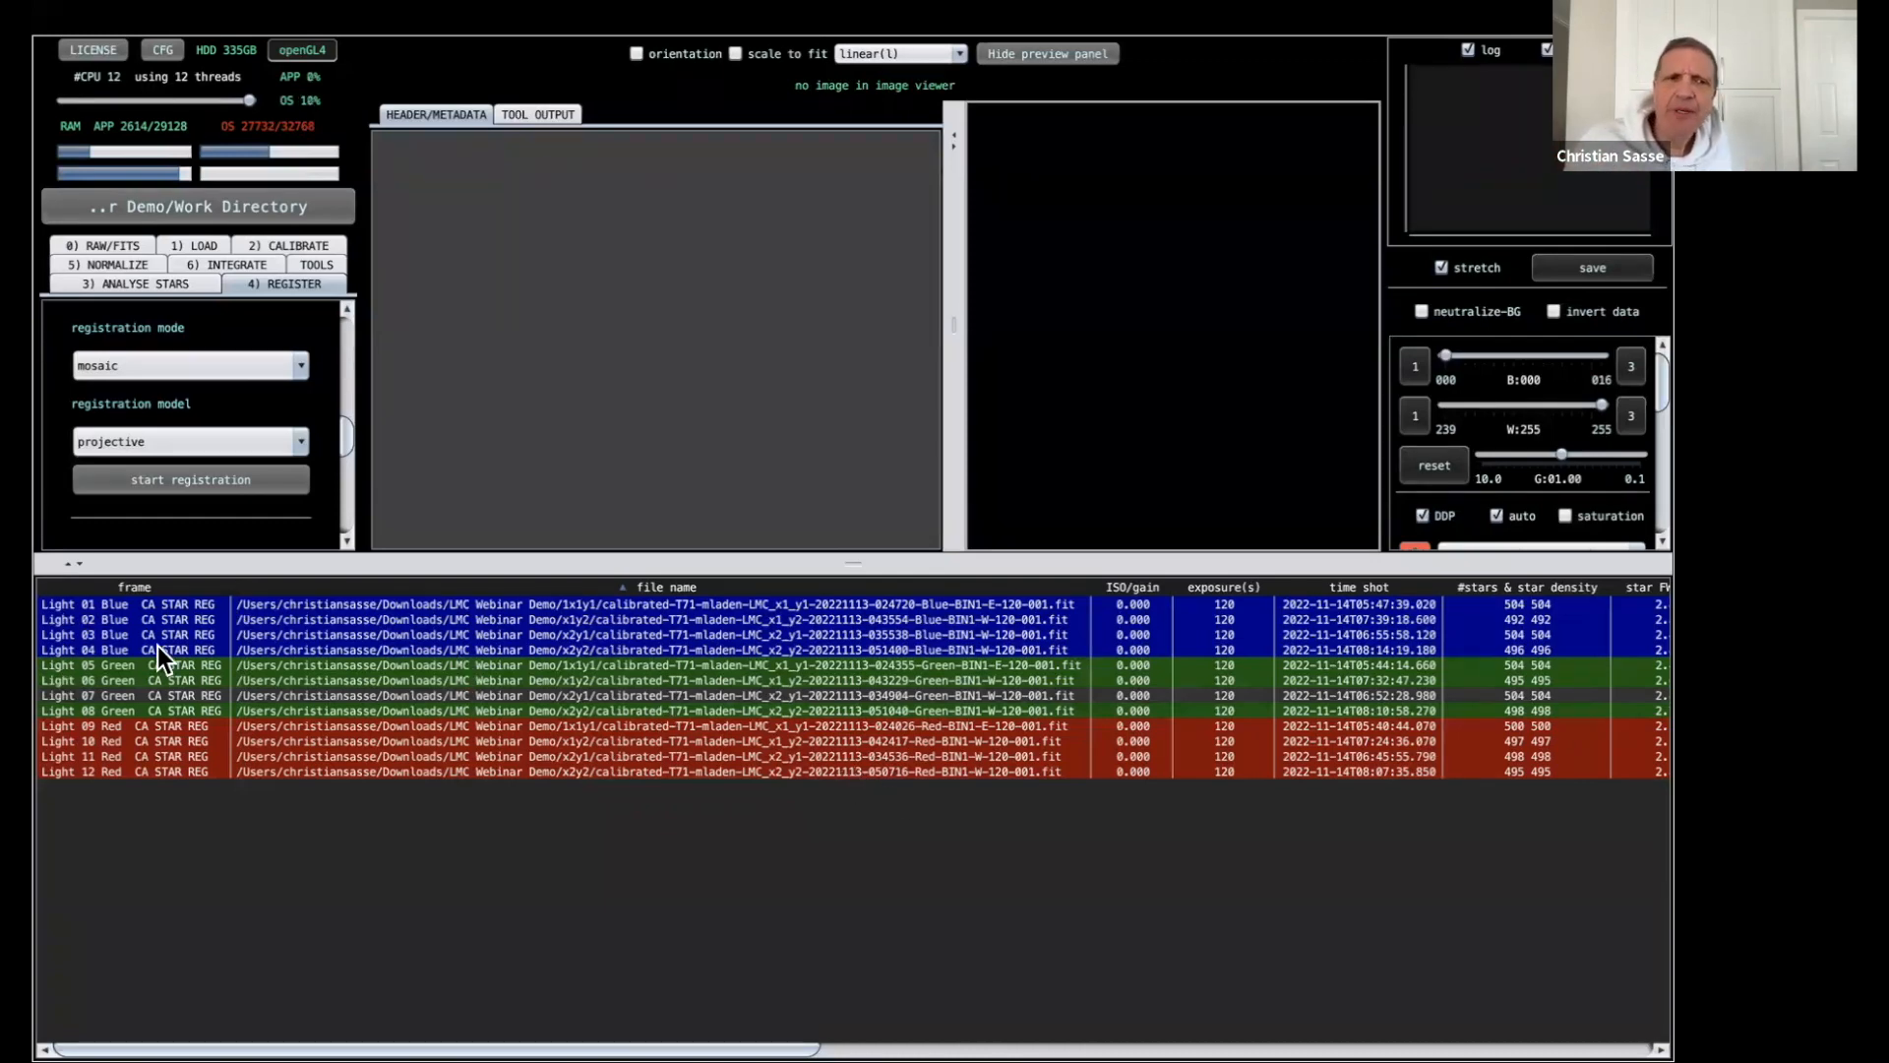
Try deselecting the Light 03 Blue frame in the frame list and select it again.
left_click(409, 636)
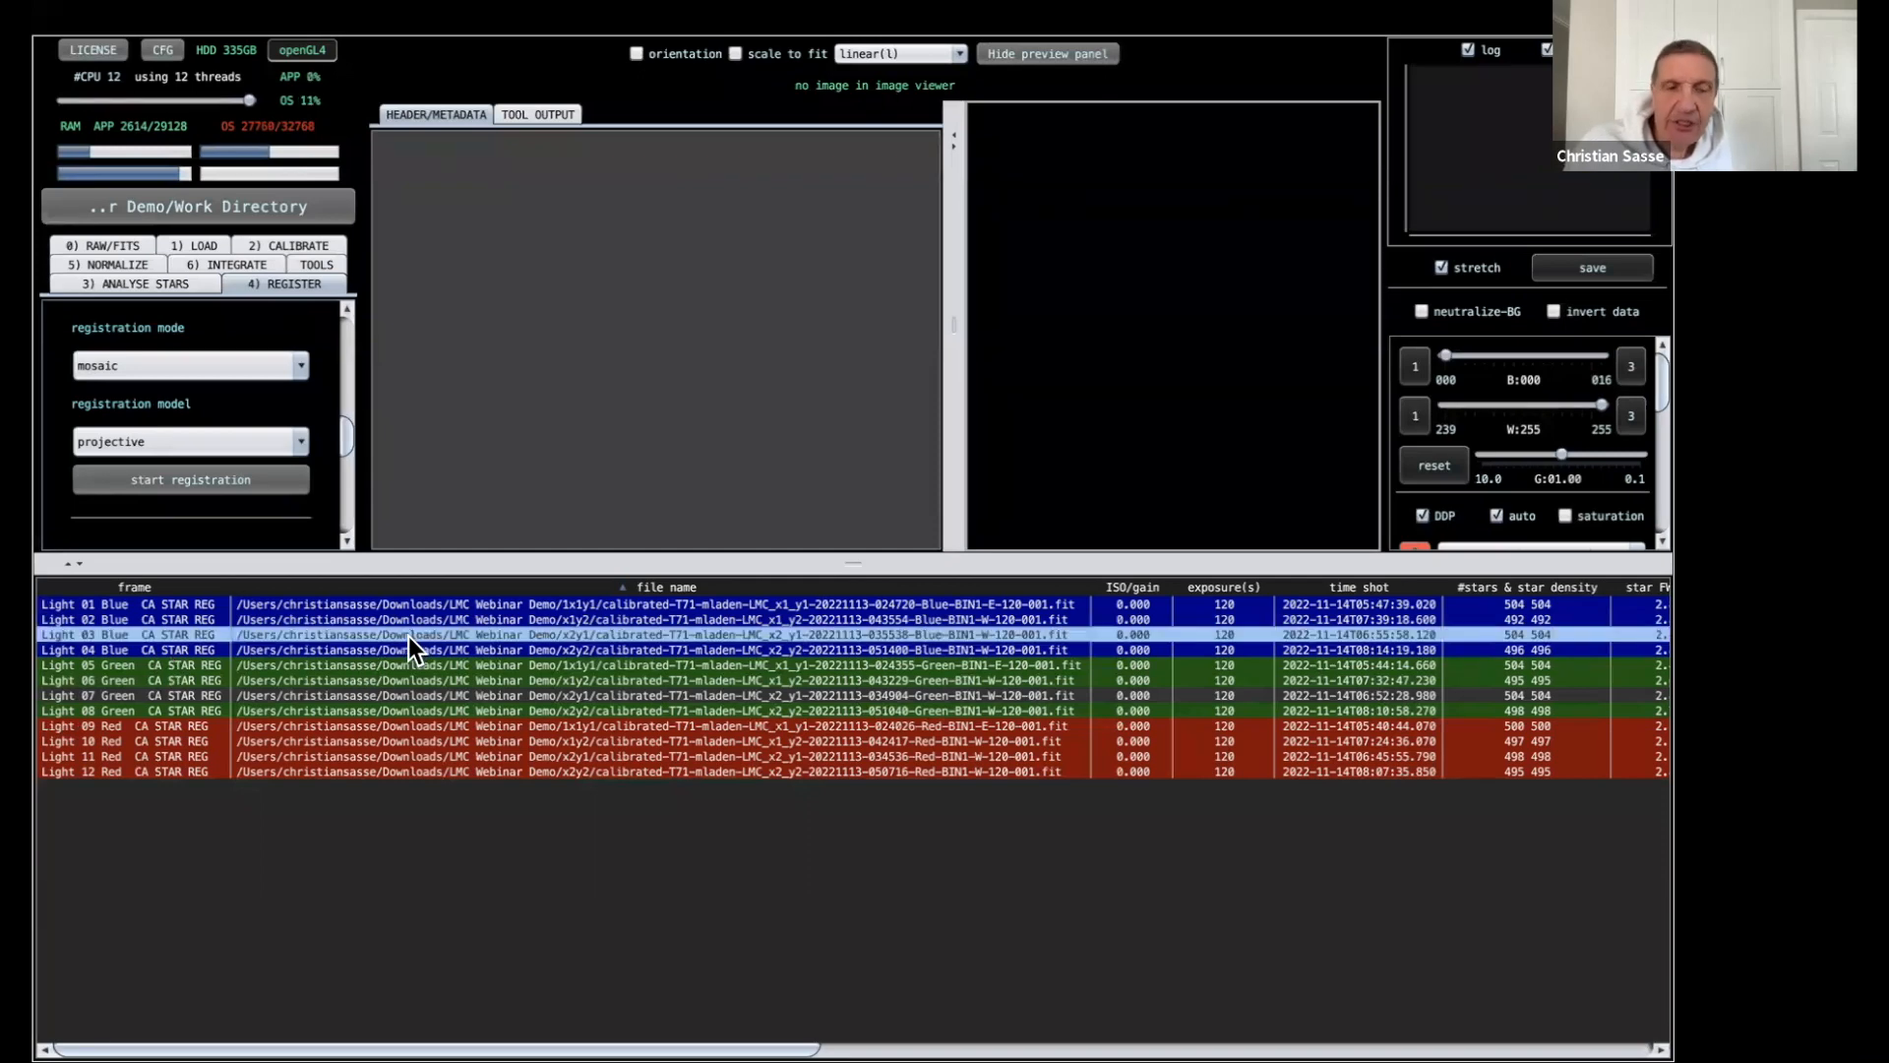
right_click(409, 636)
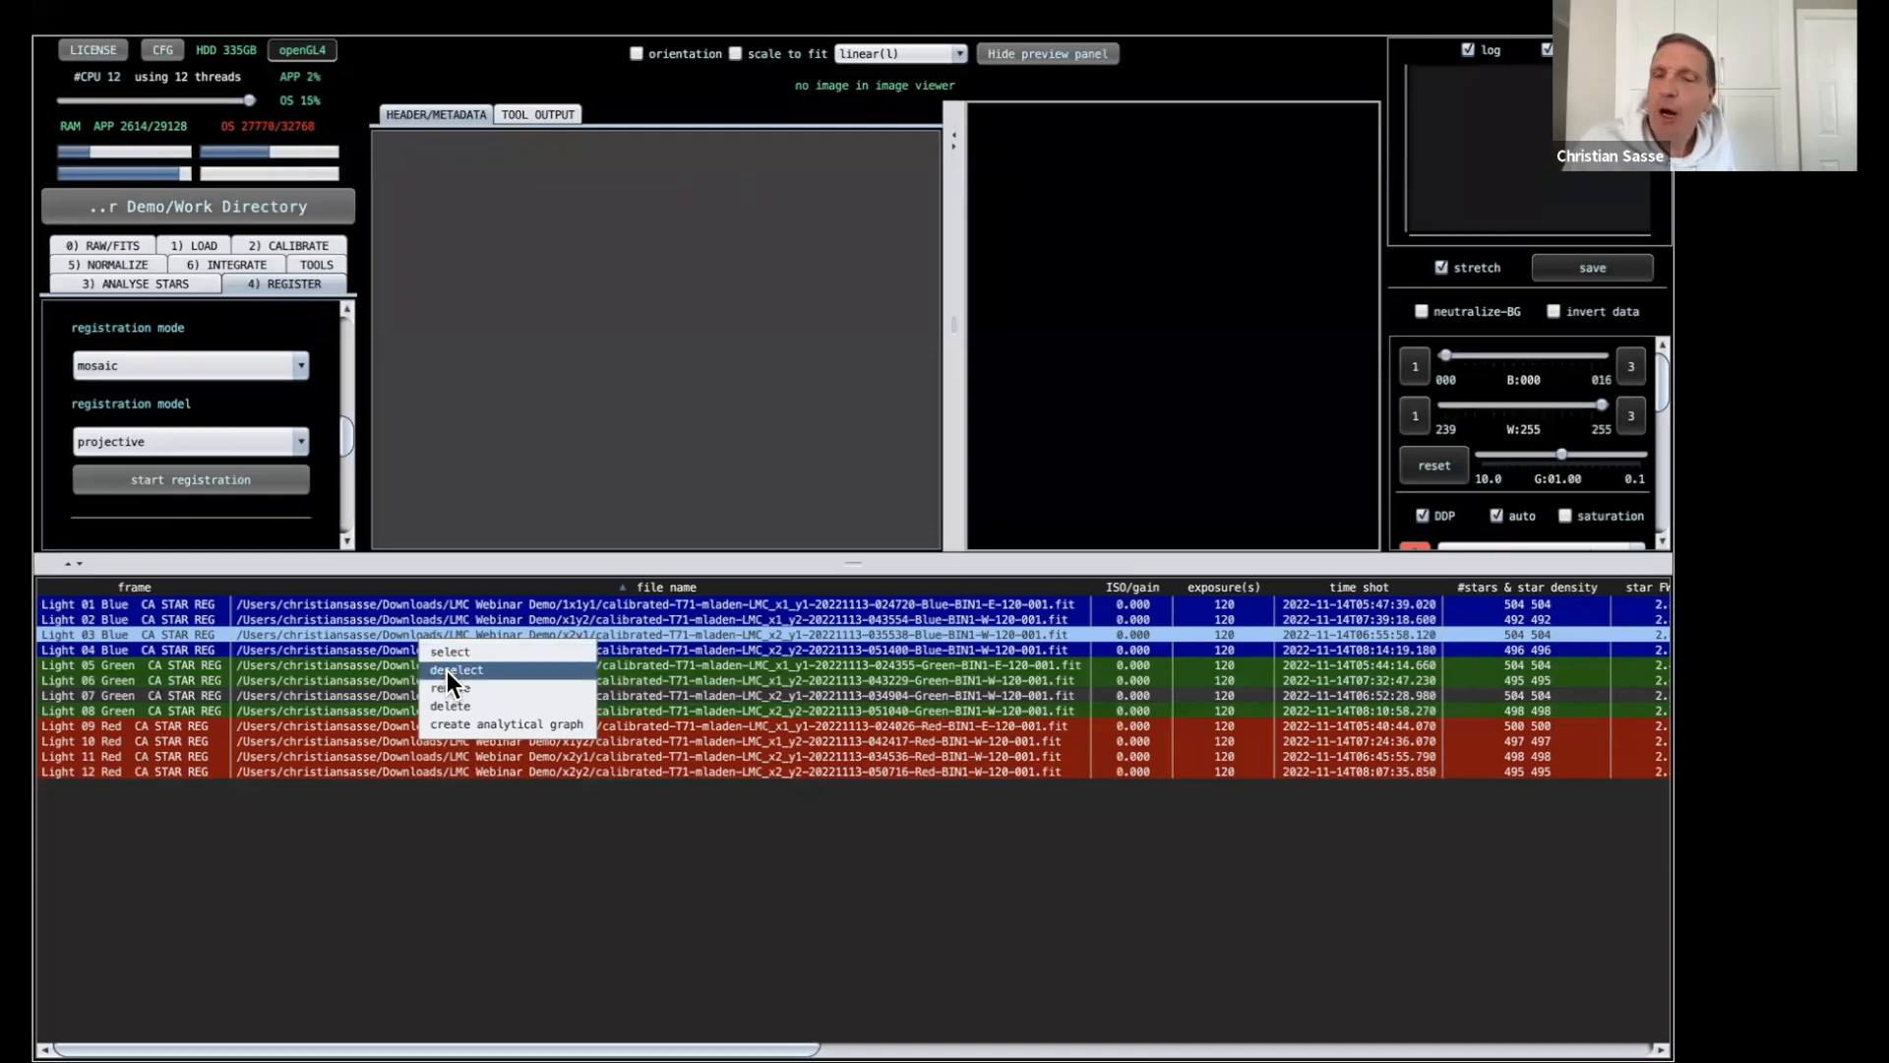
left_click(464, 819)
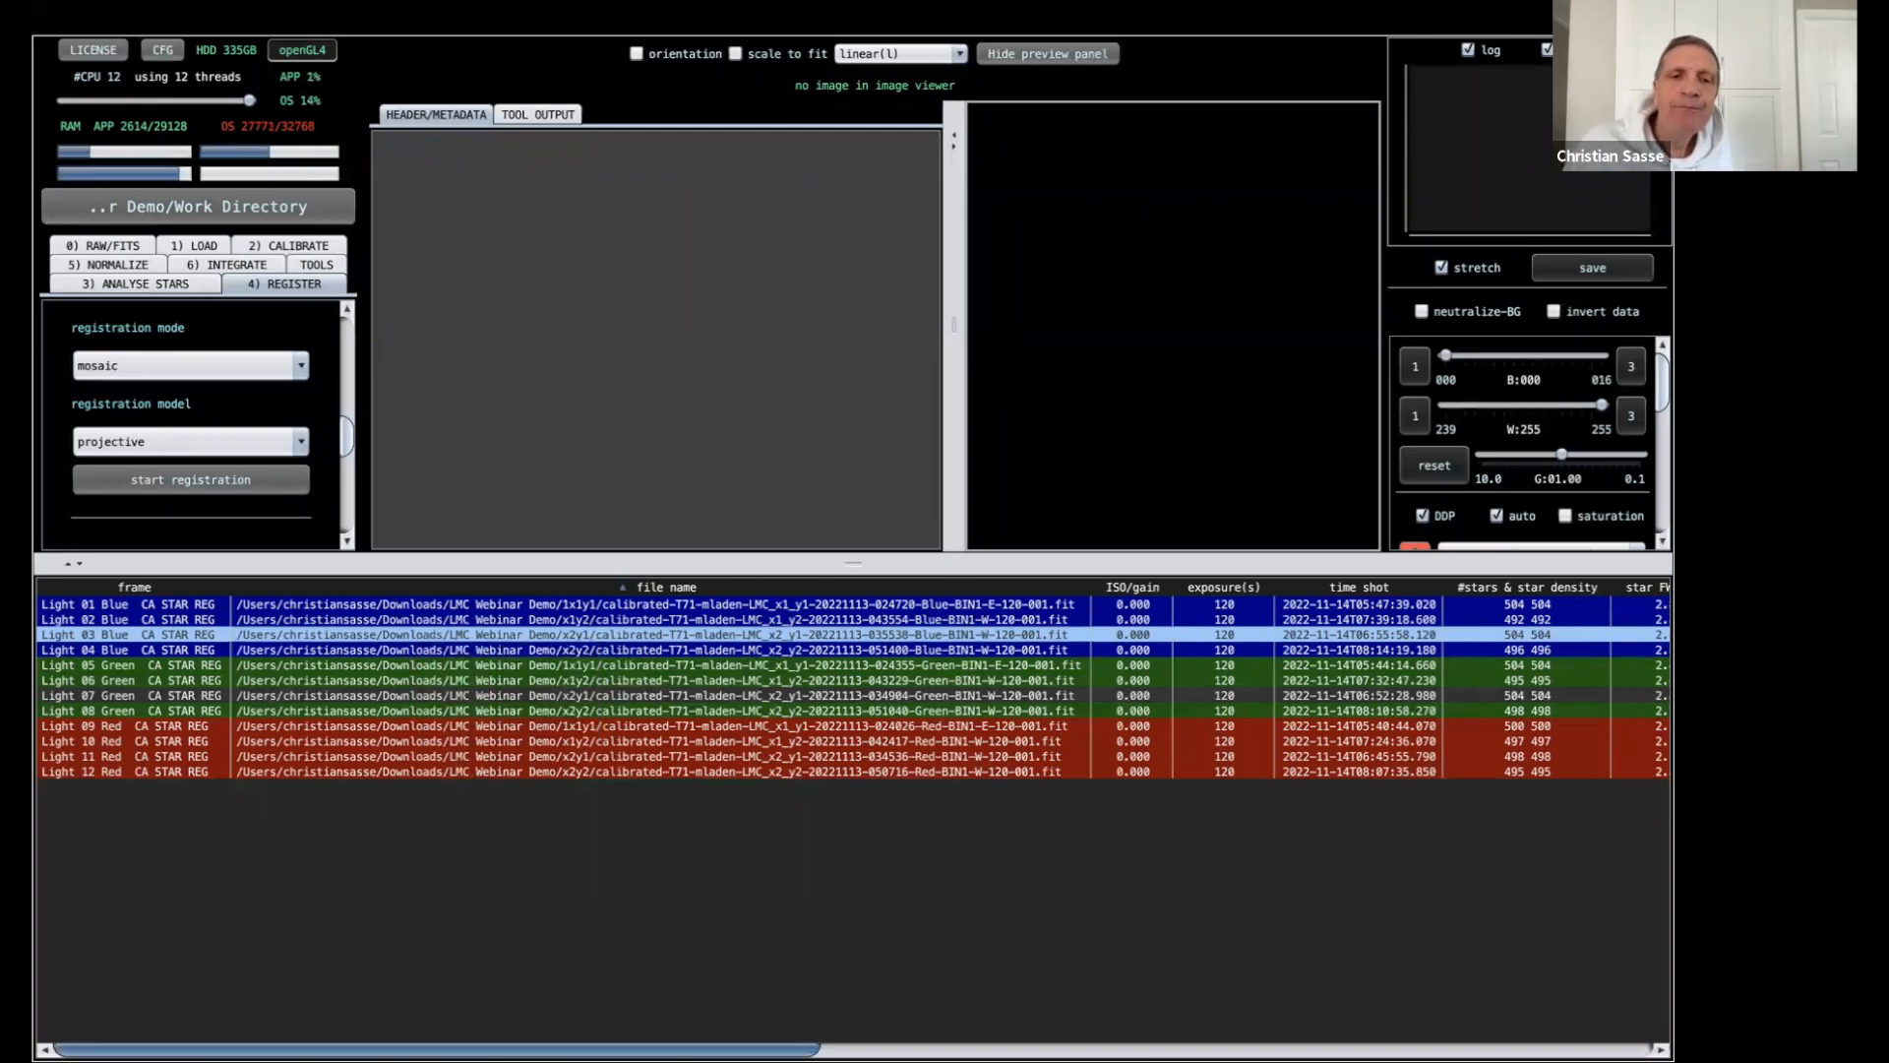
left_click_drag(465, 1049, 950, 1049)
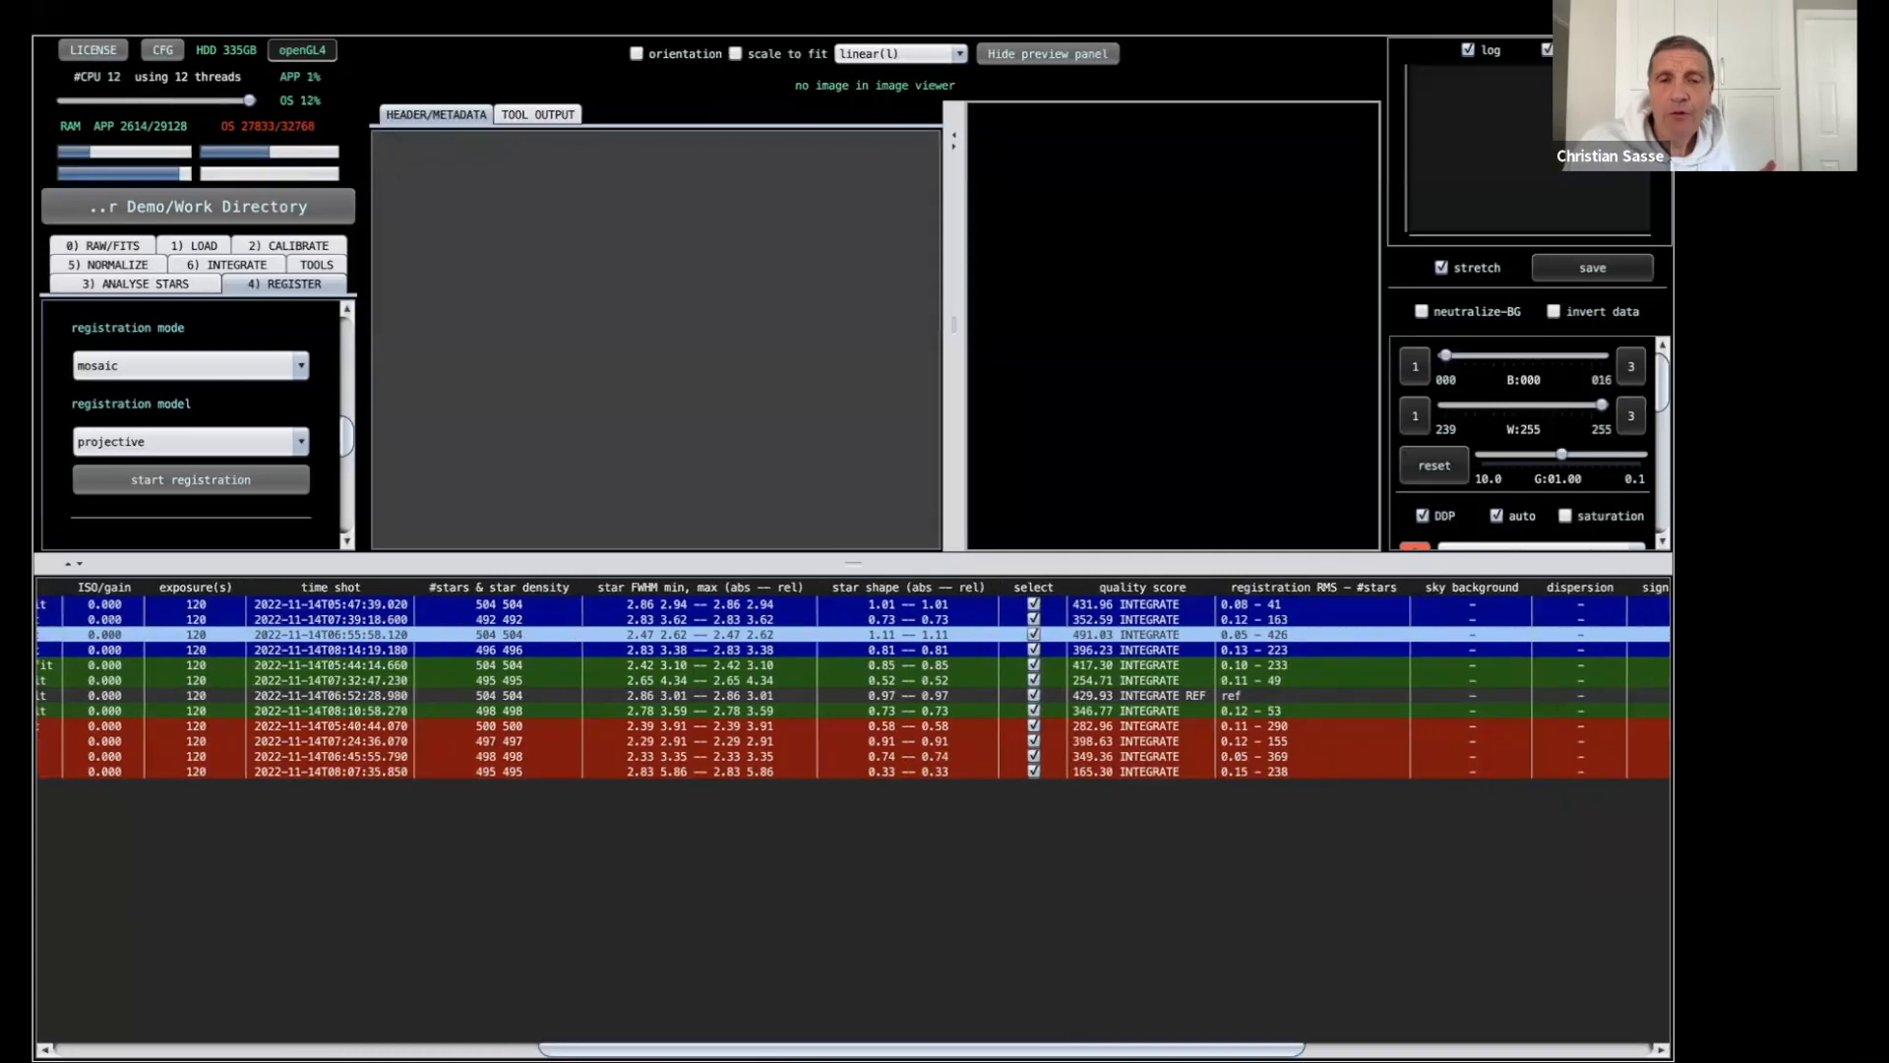
left_click(1036, 632)
left_click(1032, 635)
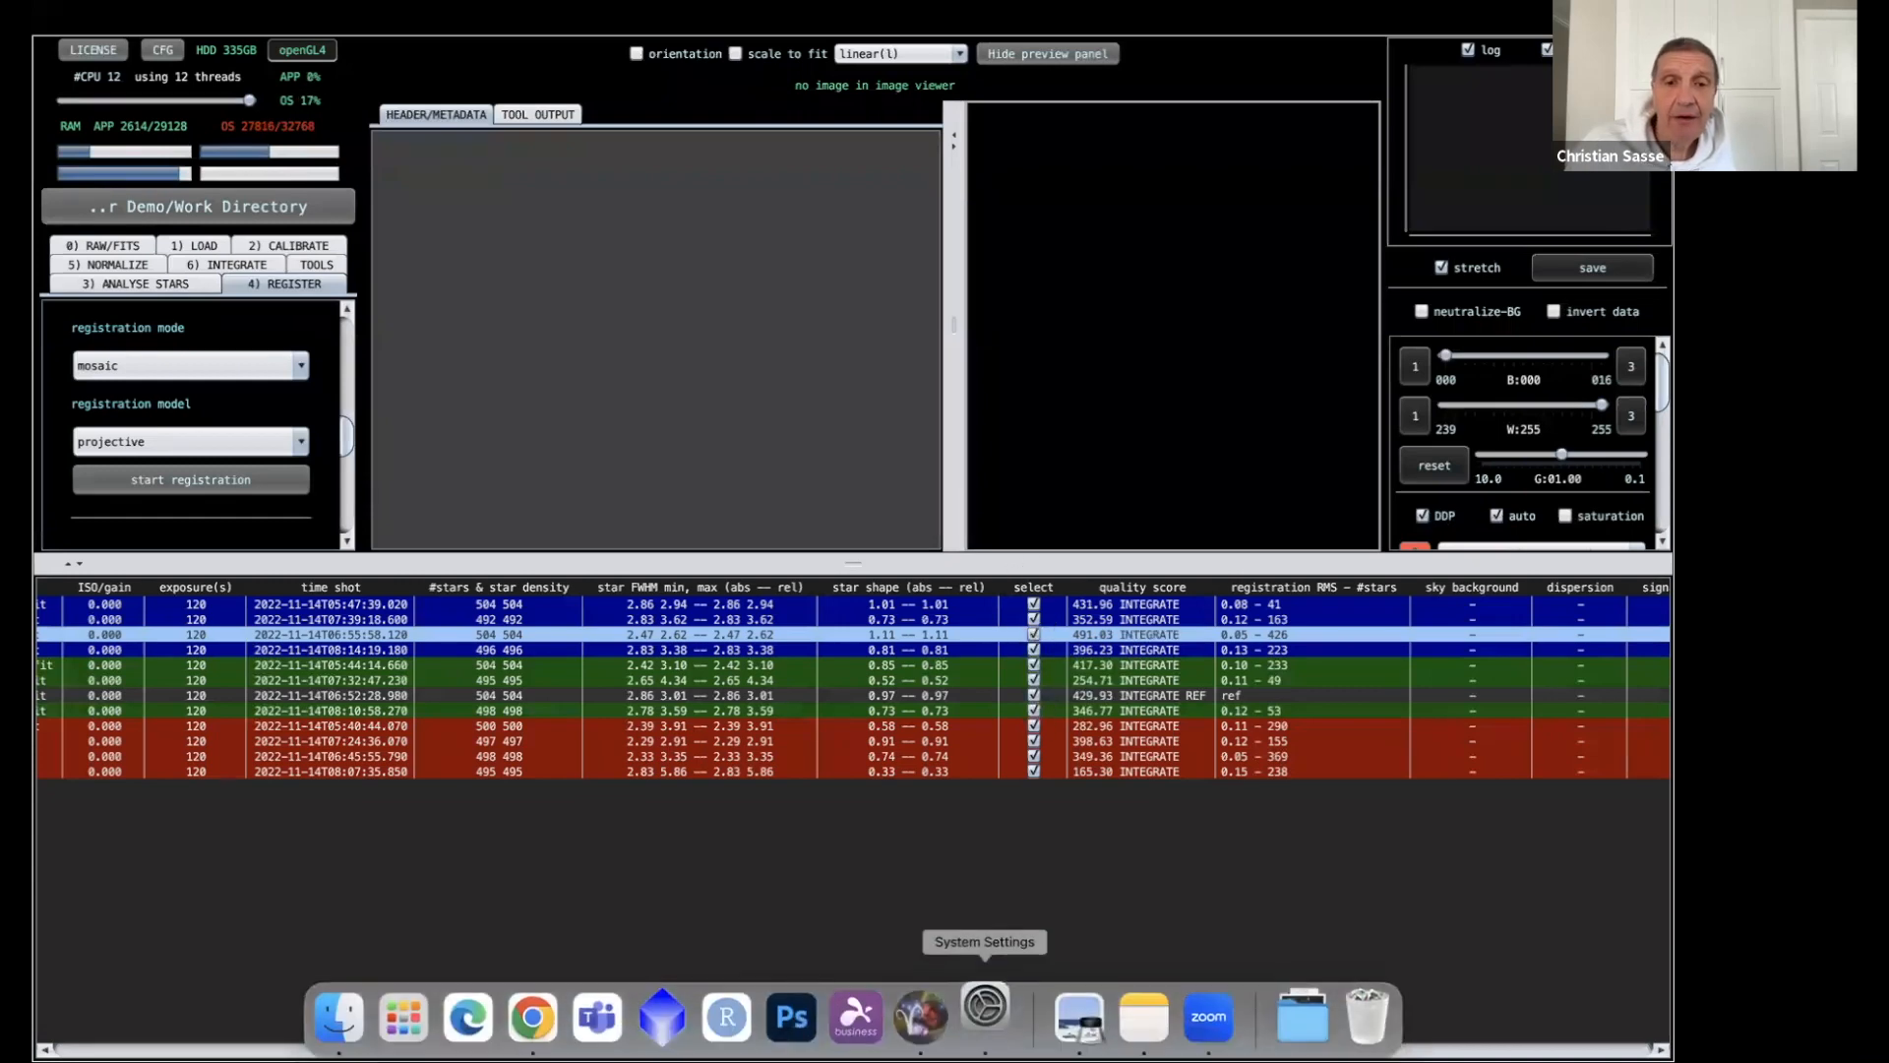
left_click(985, 1016)
key("ctrl+Right")
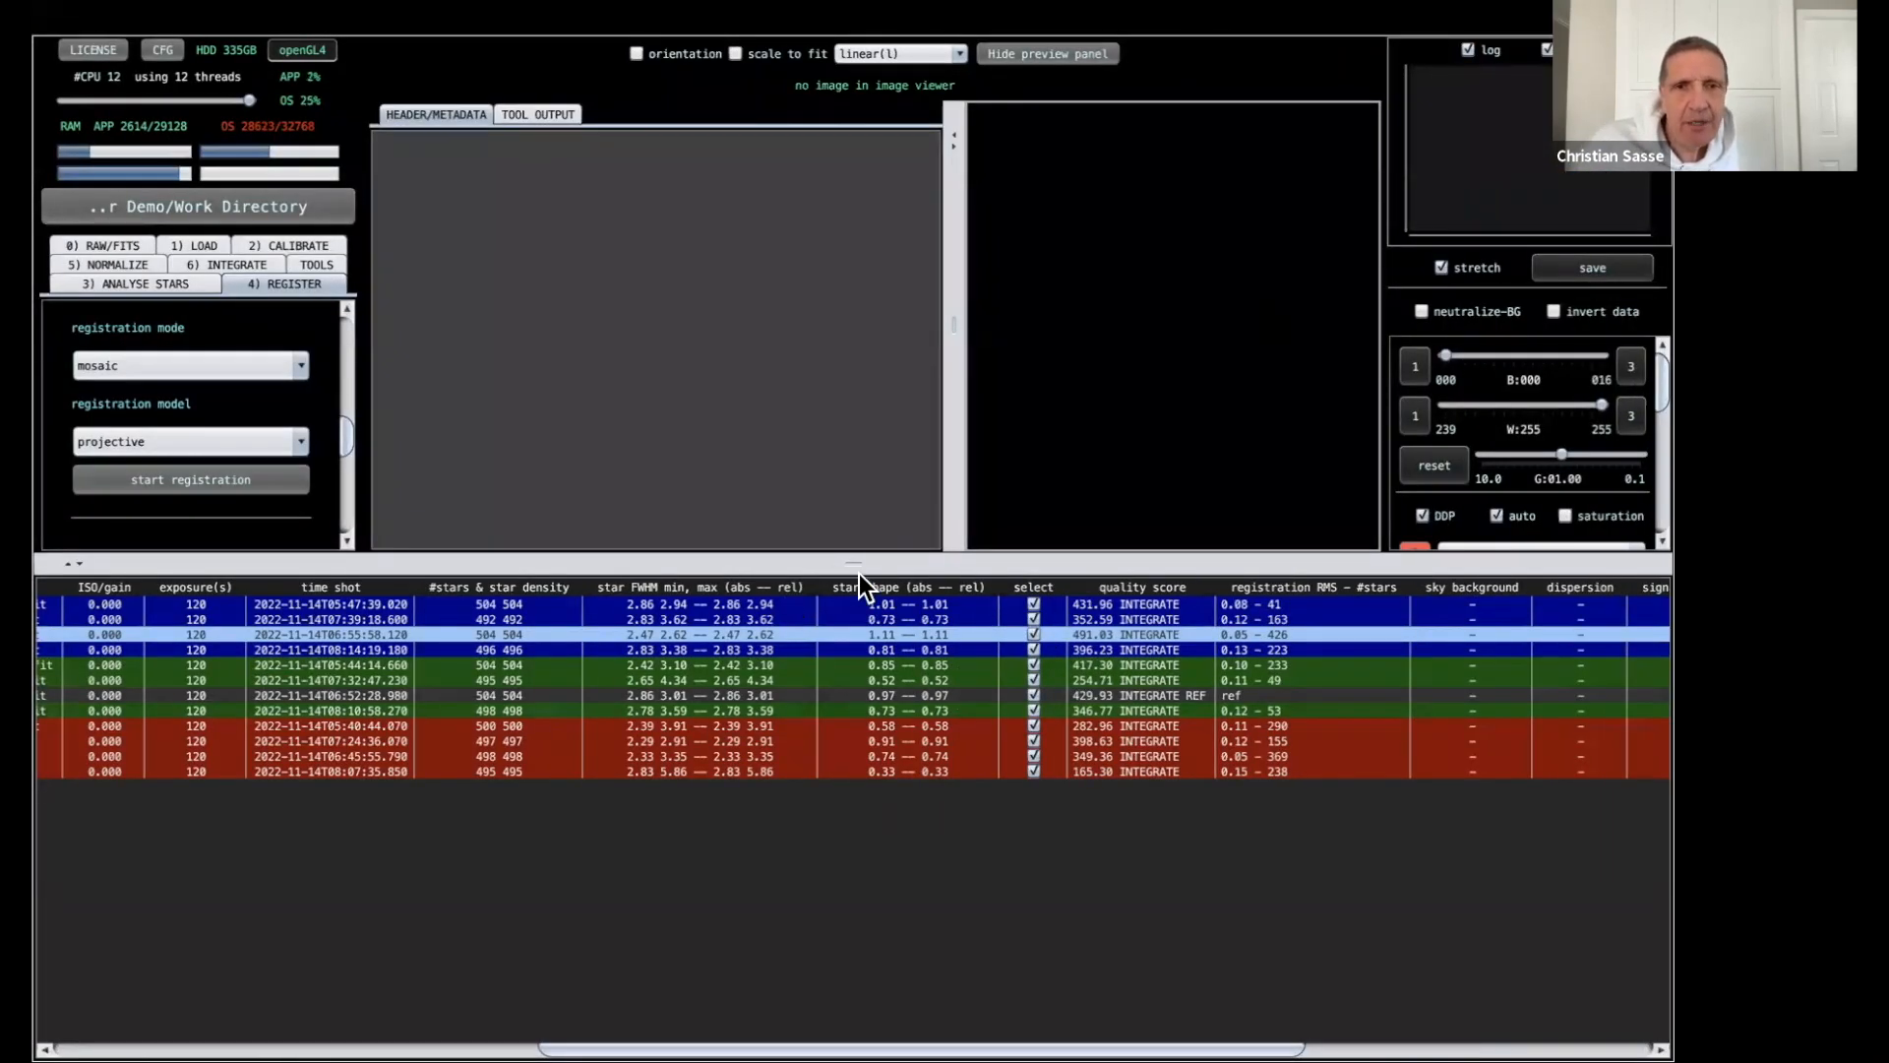
Shrink the frame list, set the normalization mode to advanced, and normalize the lights.
left_click_drag(859, 558, 823, 797)
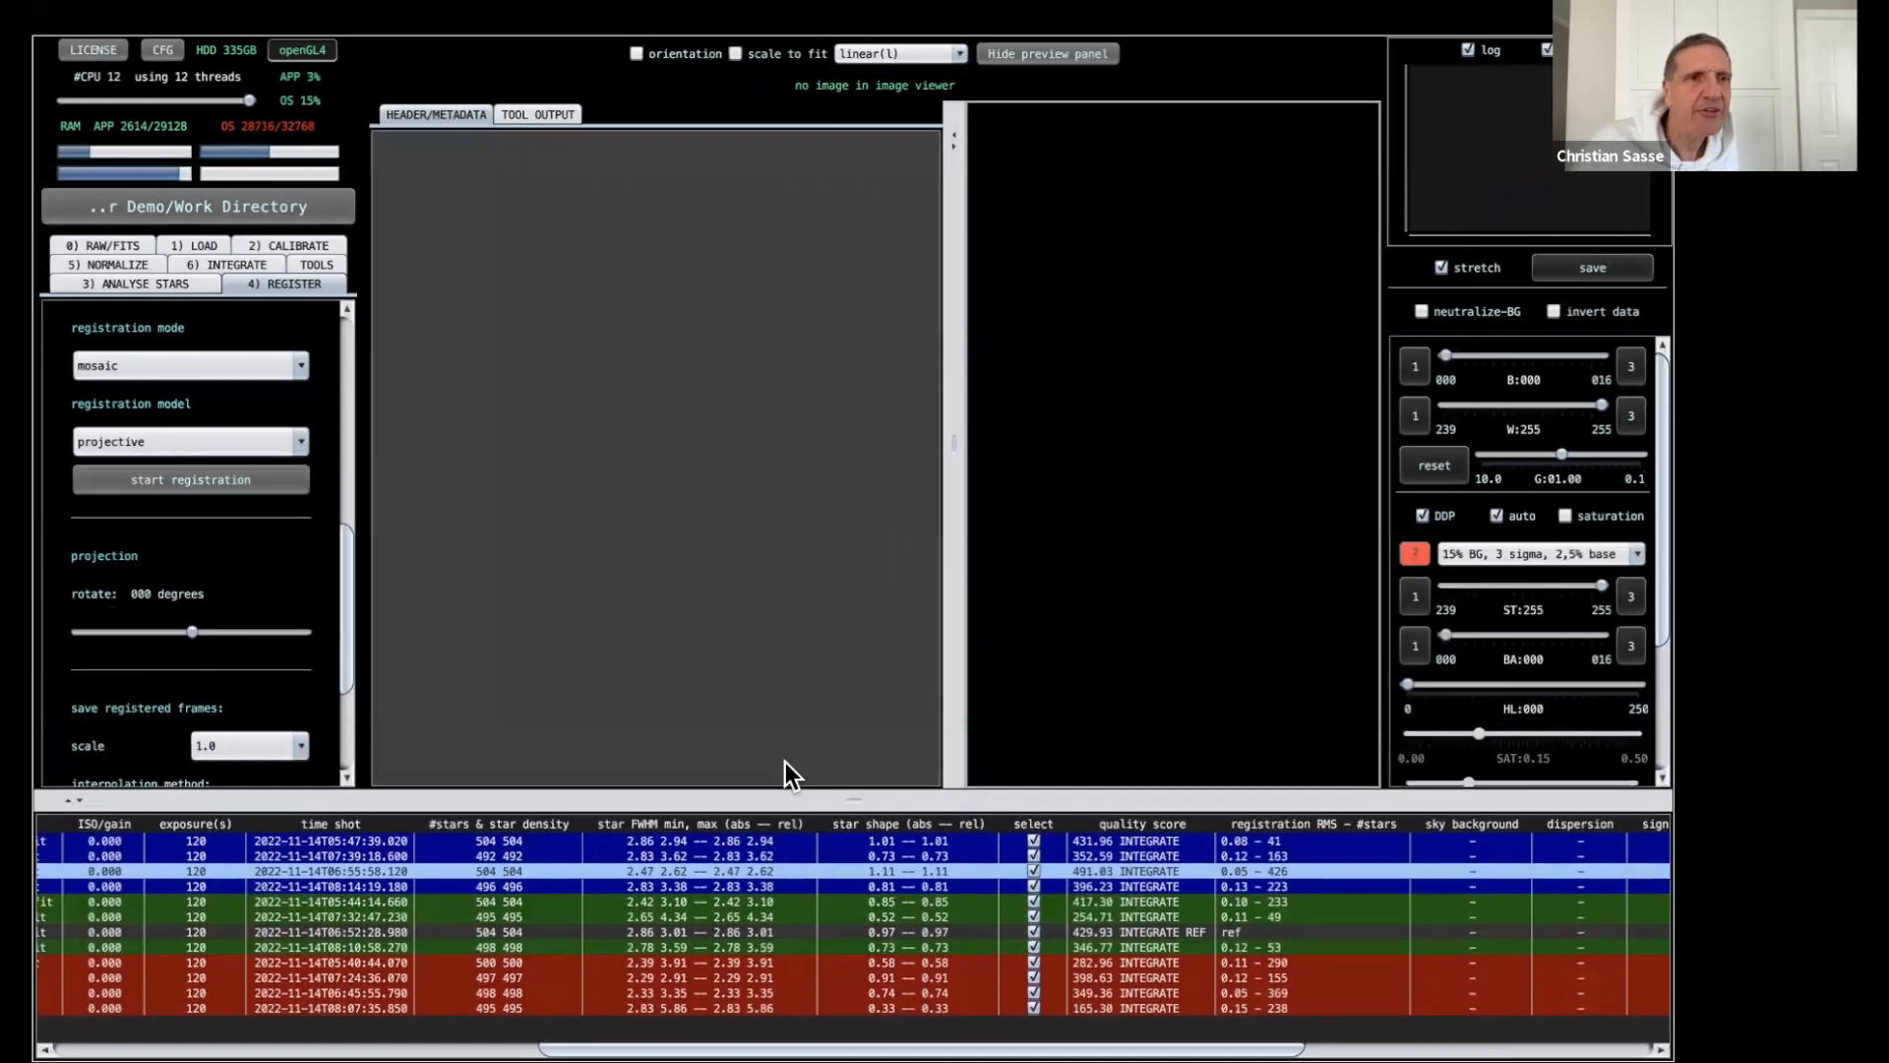
left_click(137, 259)
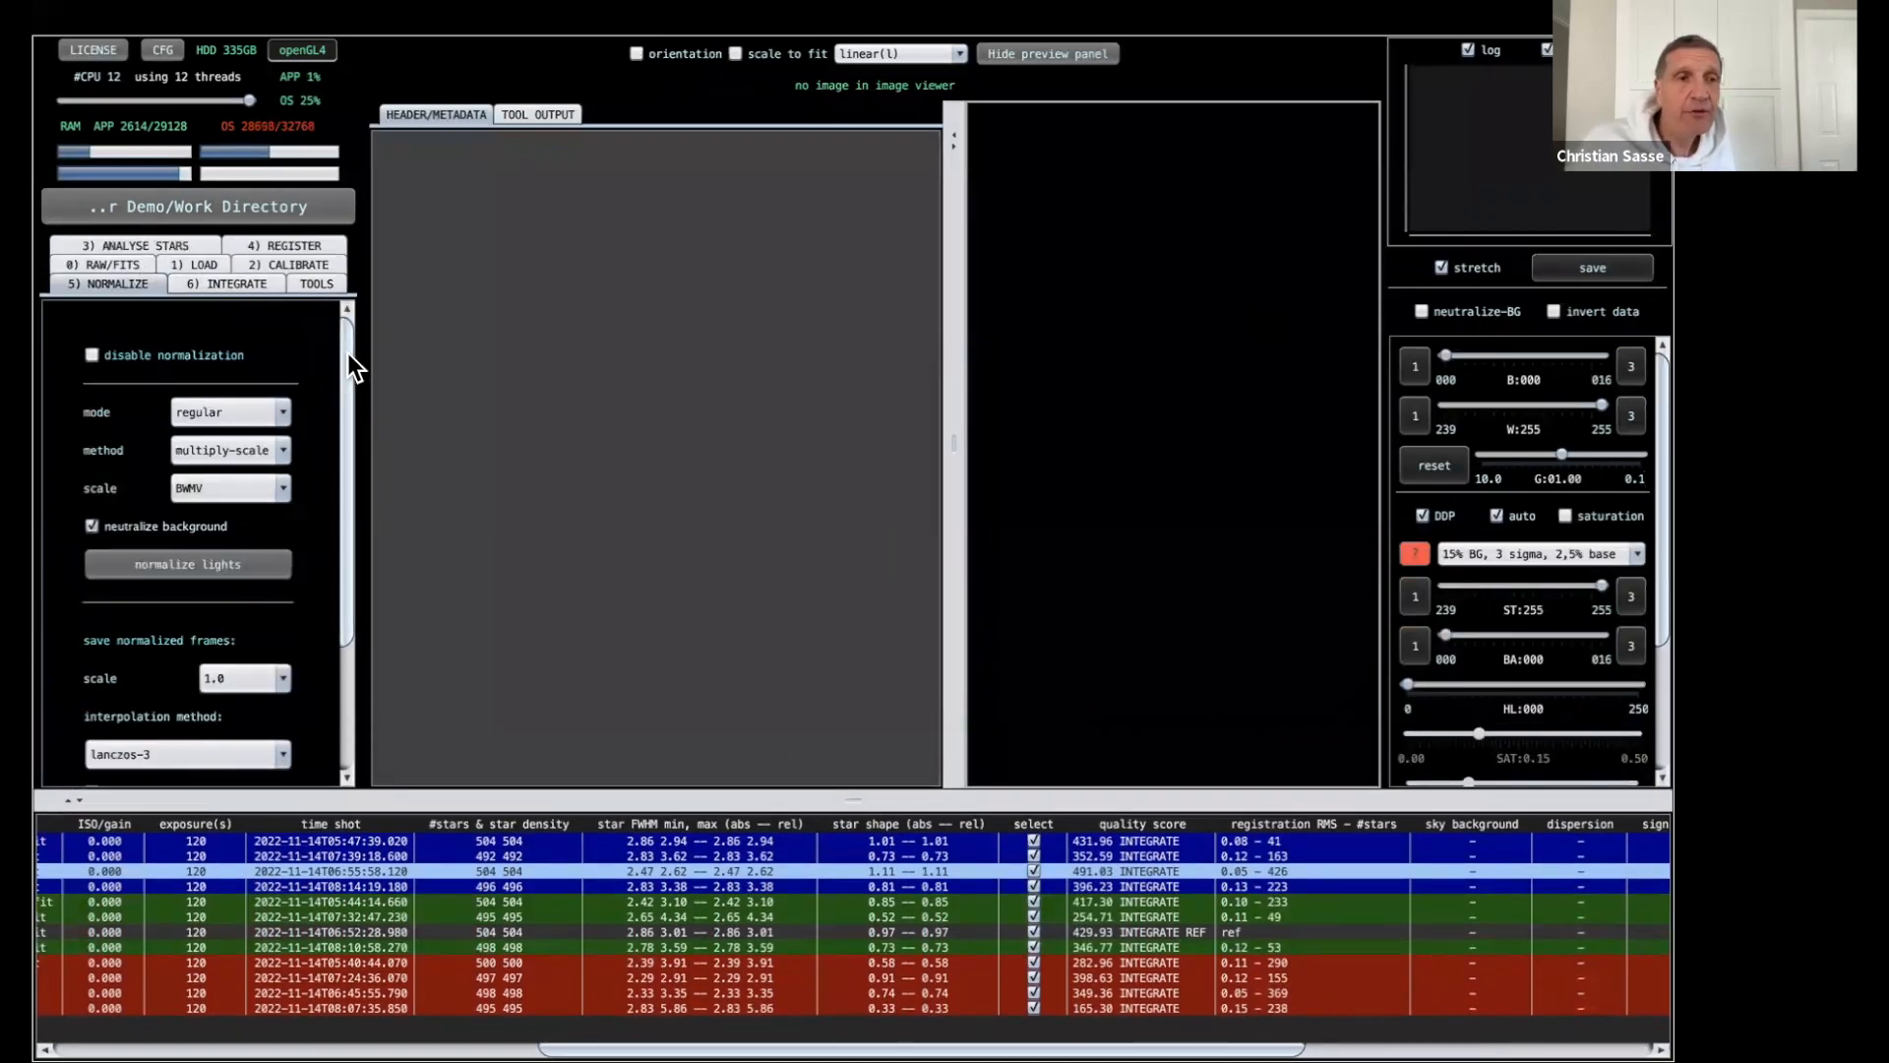
mouse_move(346, 352)
left_mouse_down()
mouse_move(349, 410)
mouse_move(342, 388)
left_mouse_up()
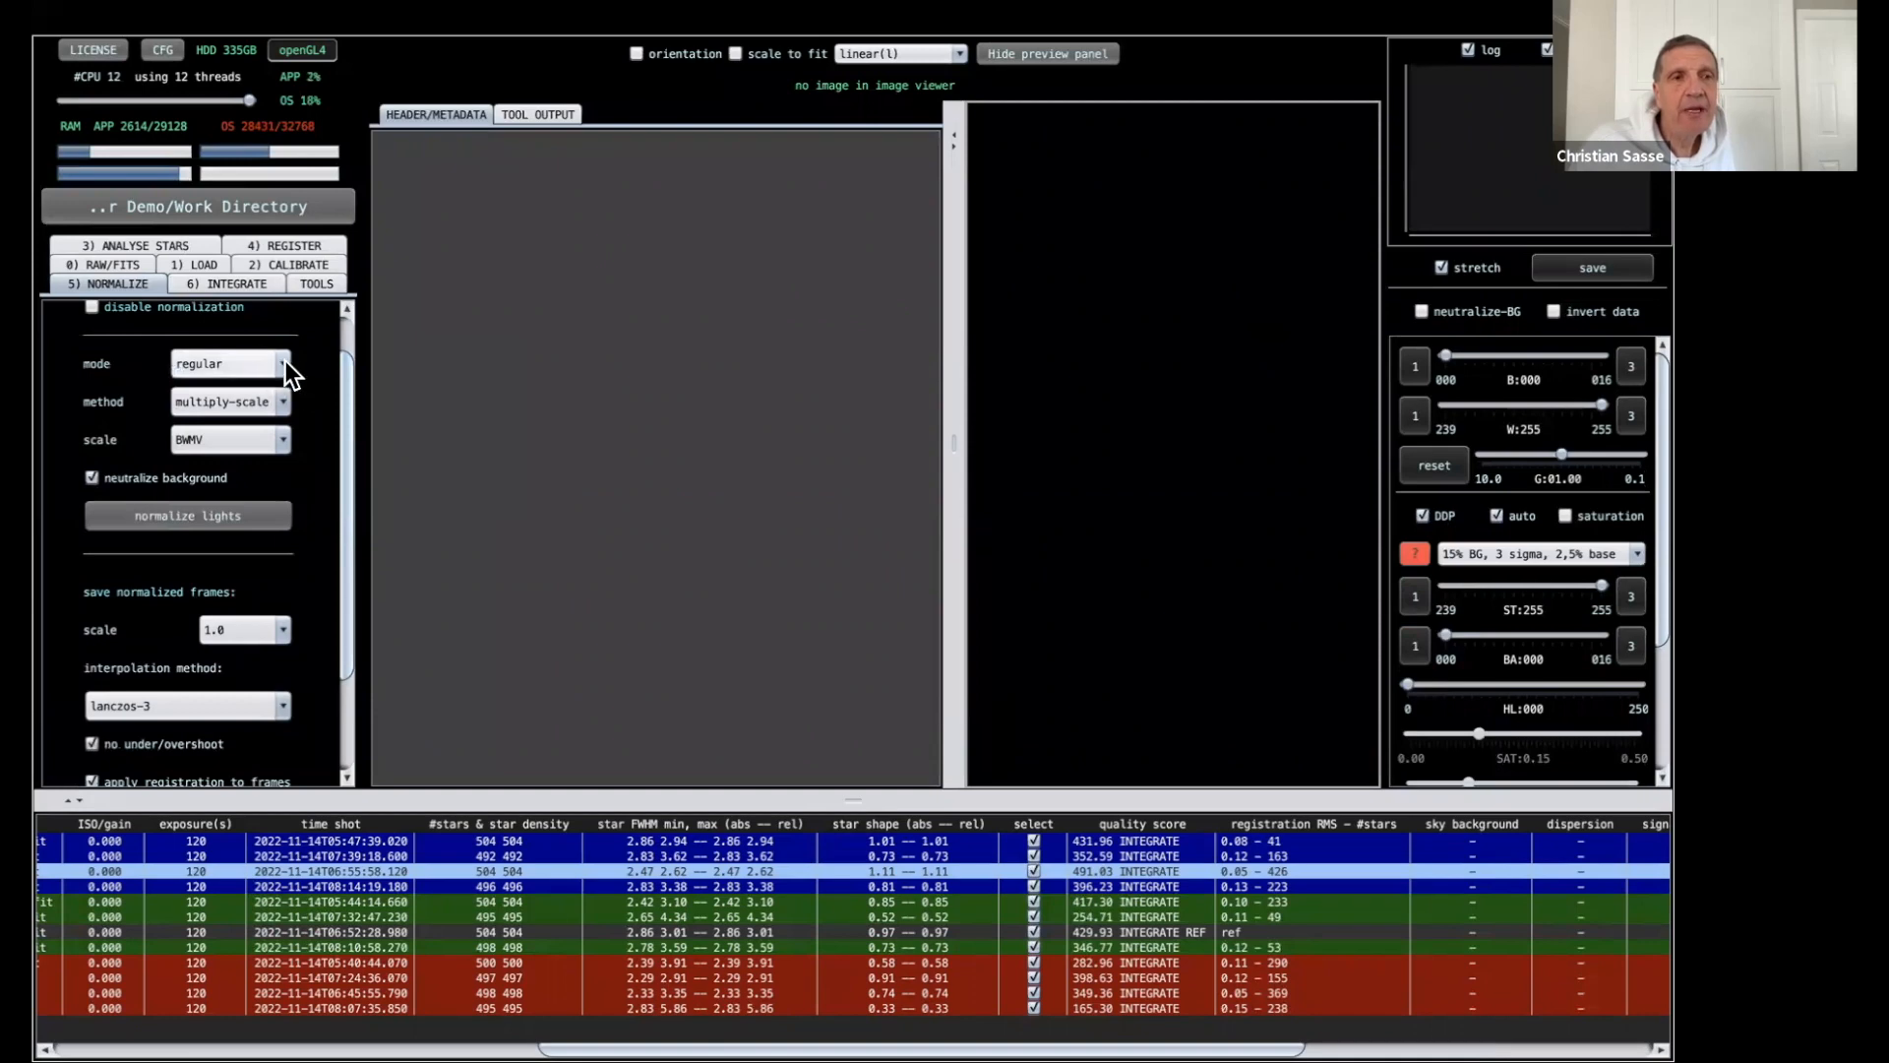
mouse_move(281, 360)
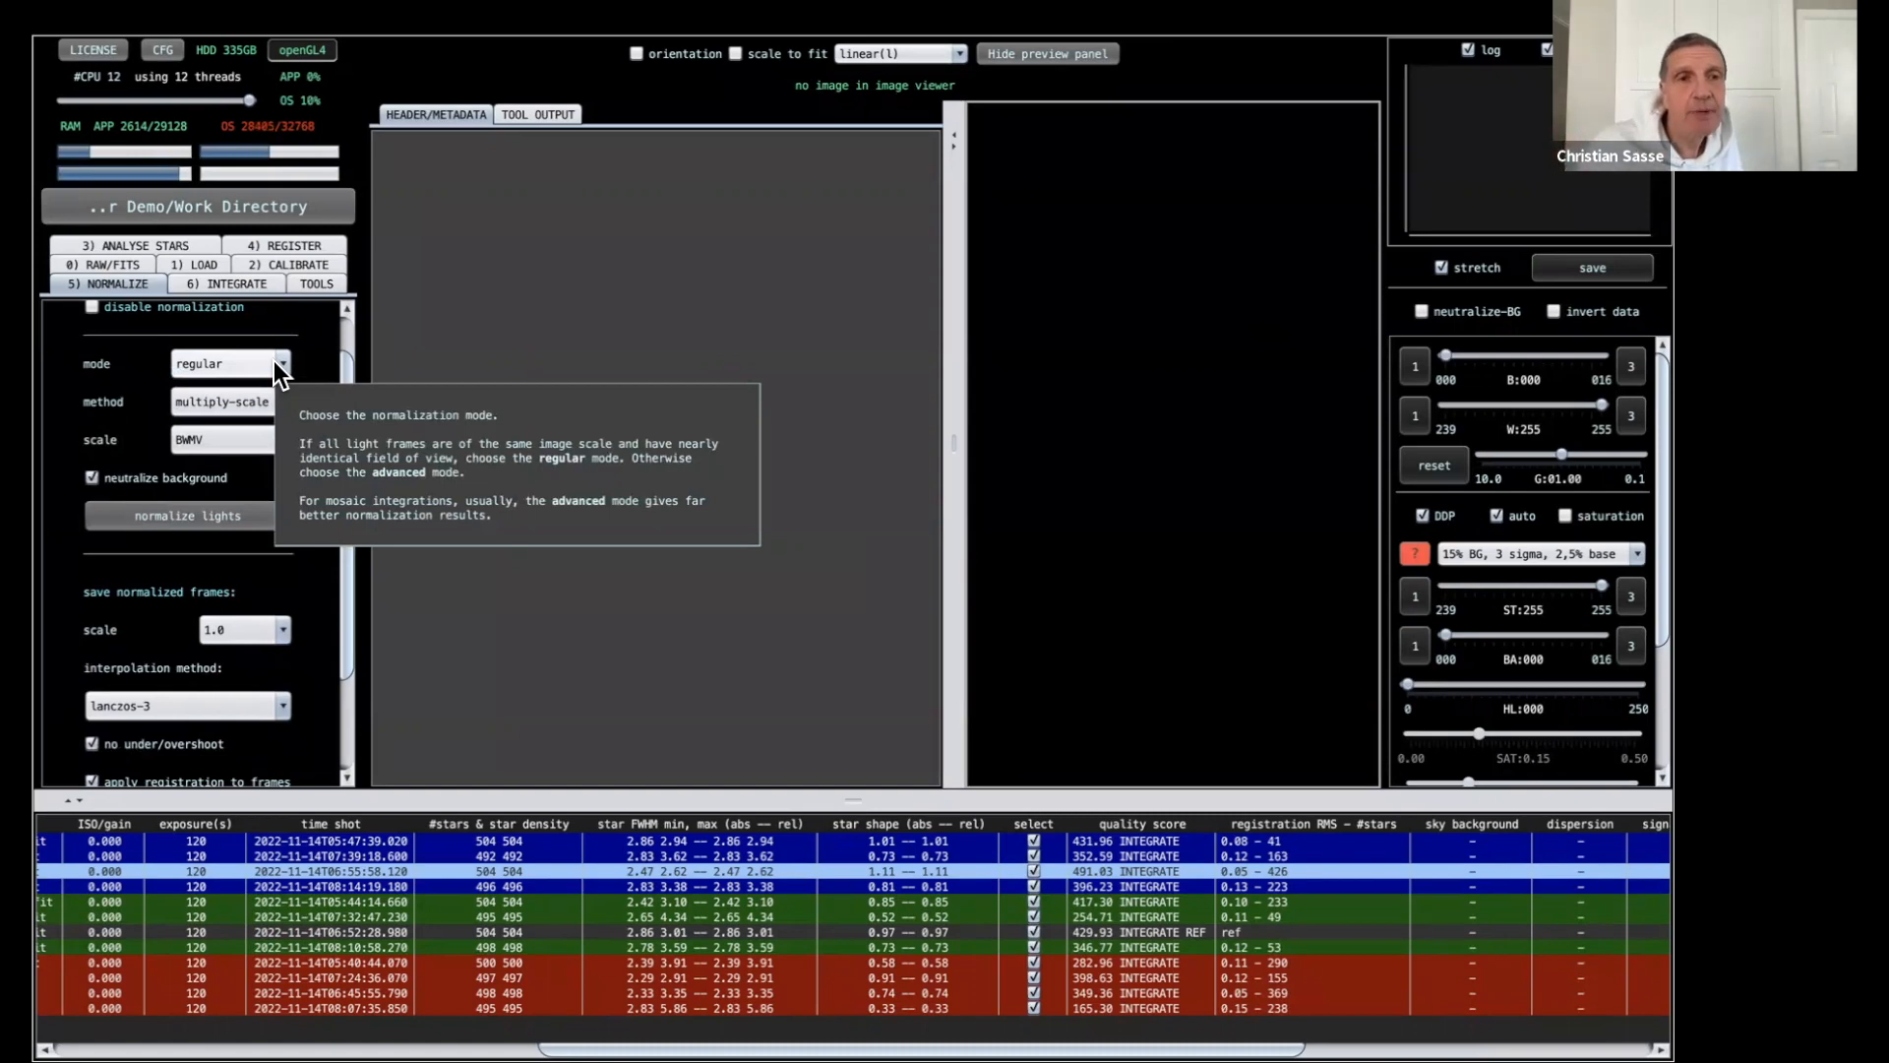
left_click(278, 360)
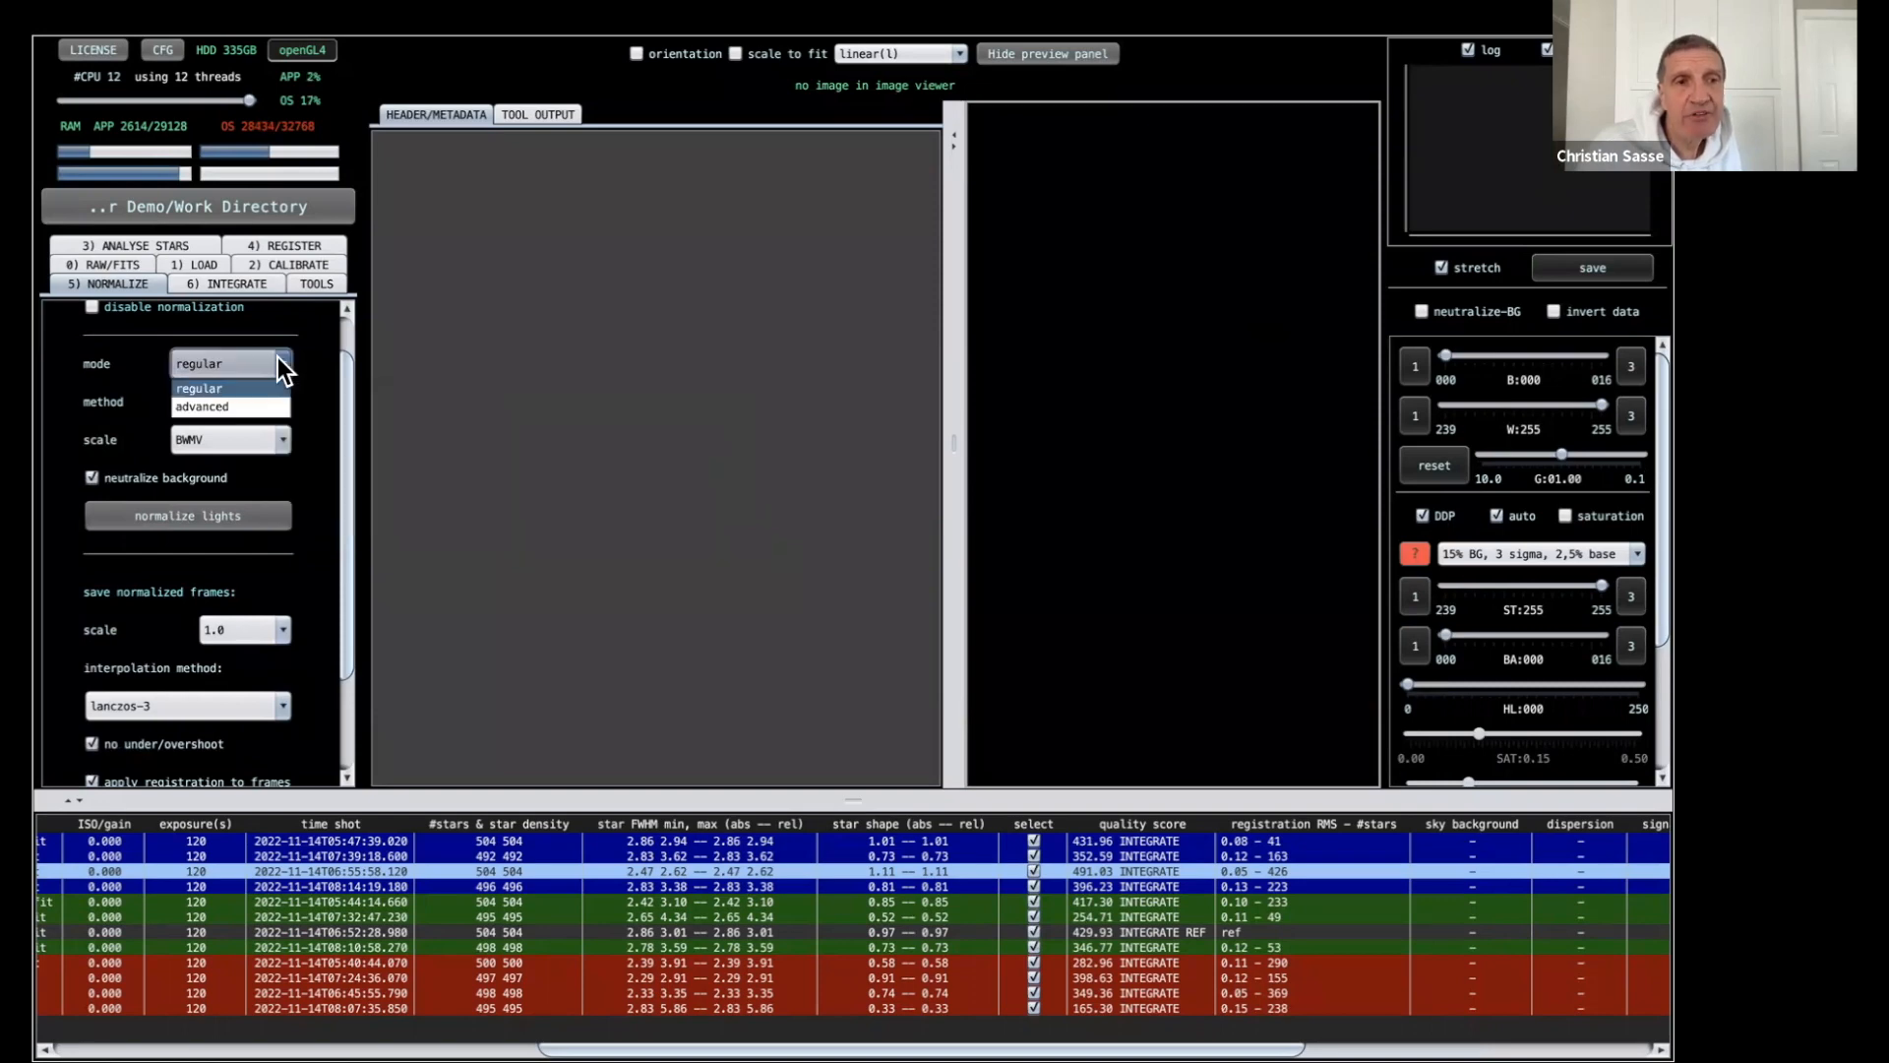
left_click(250, 405)
left_click(245, 518)
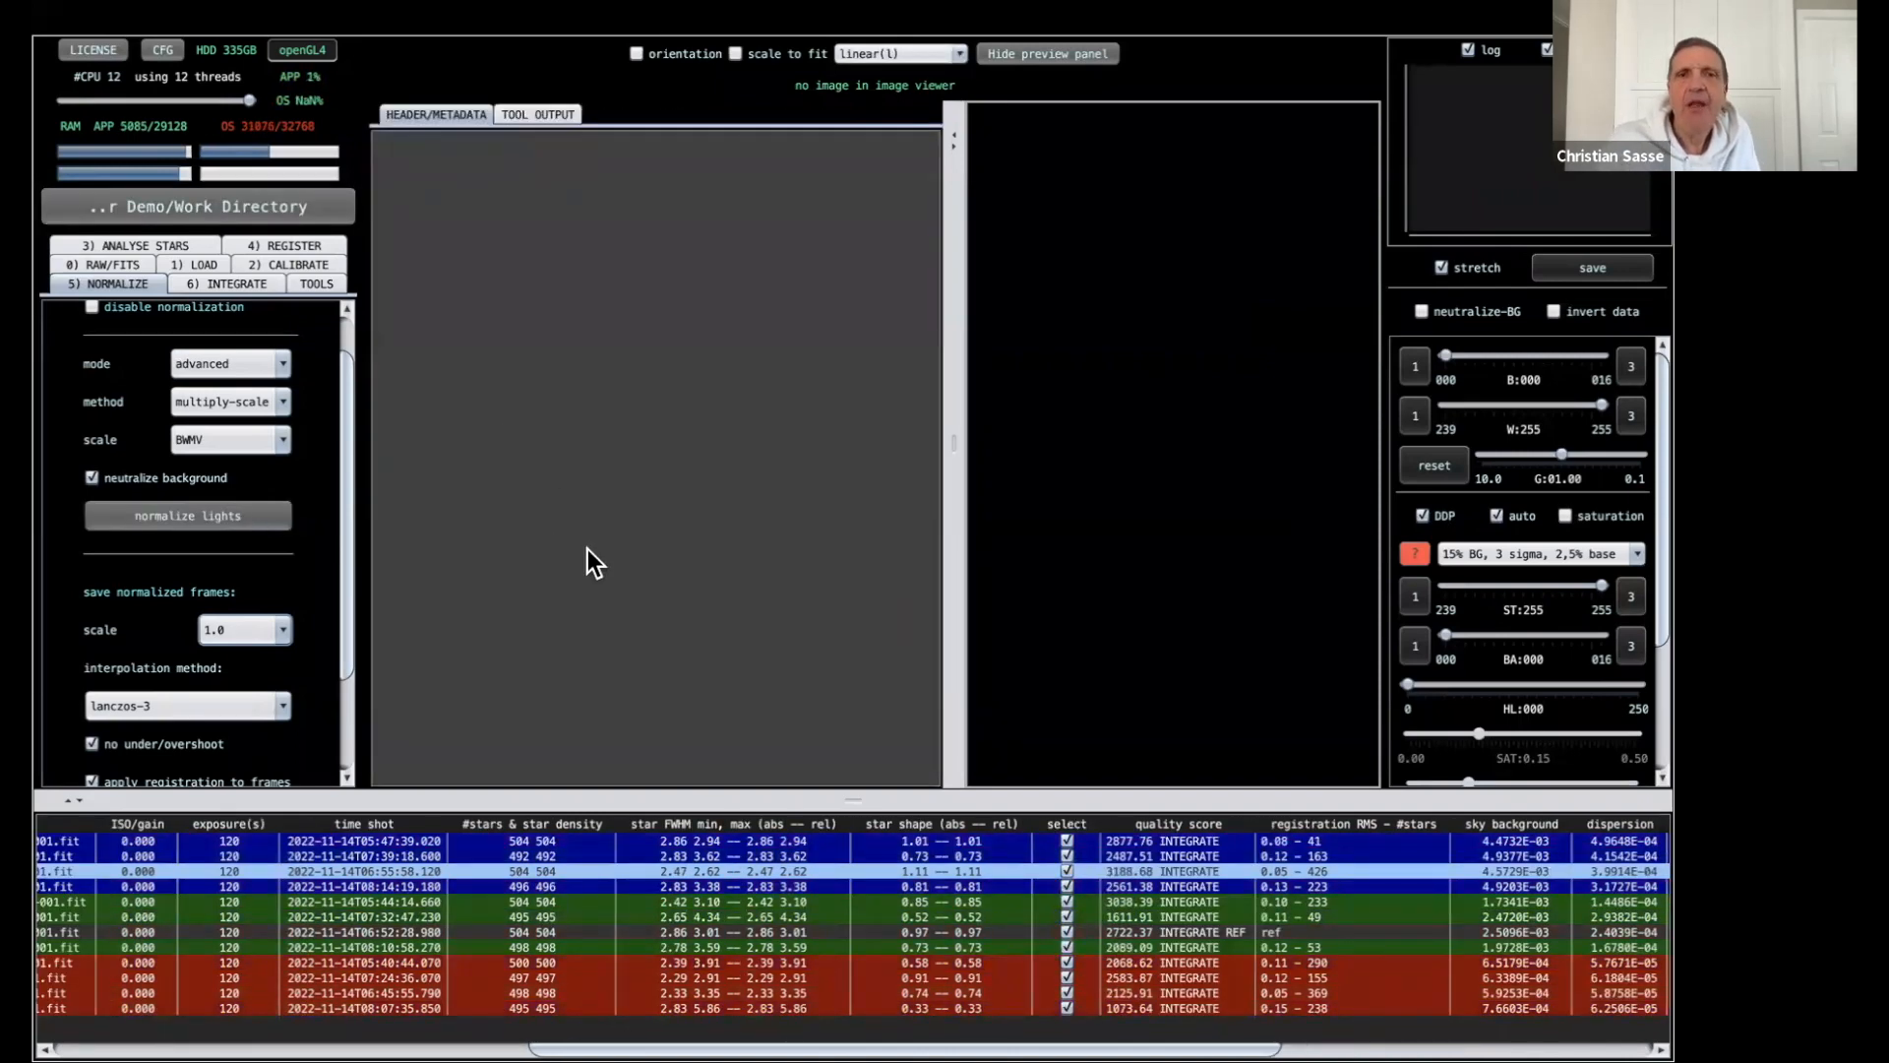
Widen the image viewer by narrowing the header/metadata area, and give the frame list more height.
left_click_drag(947, 443, 423, 485)
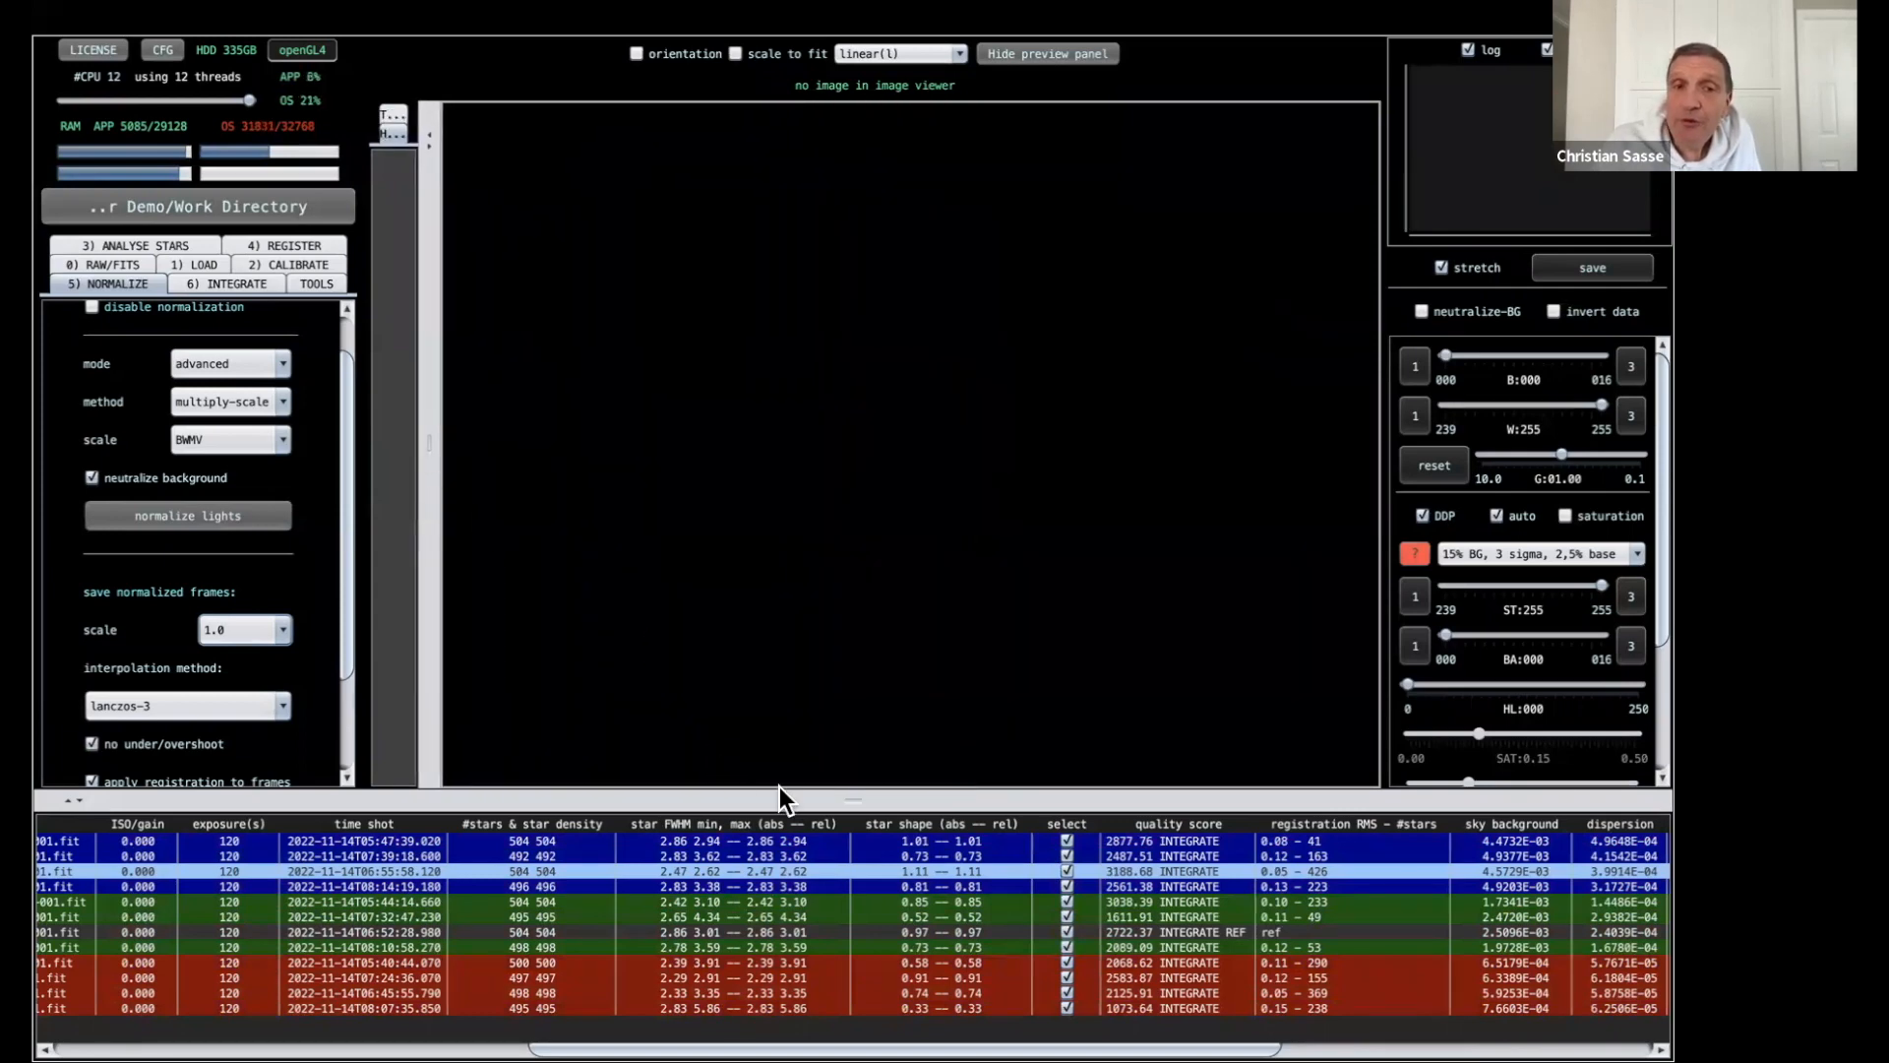
left_click_drag(861, 804, 847, 705)
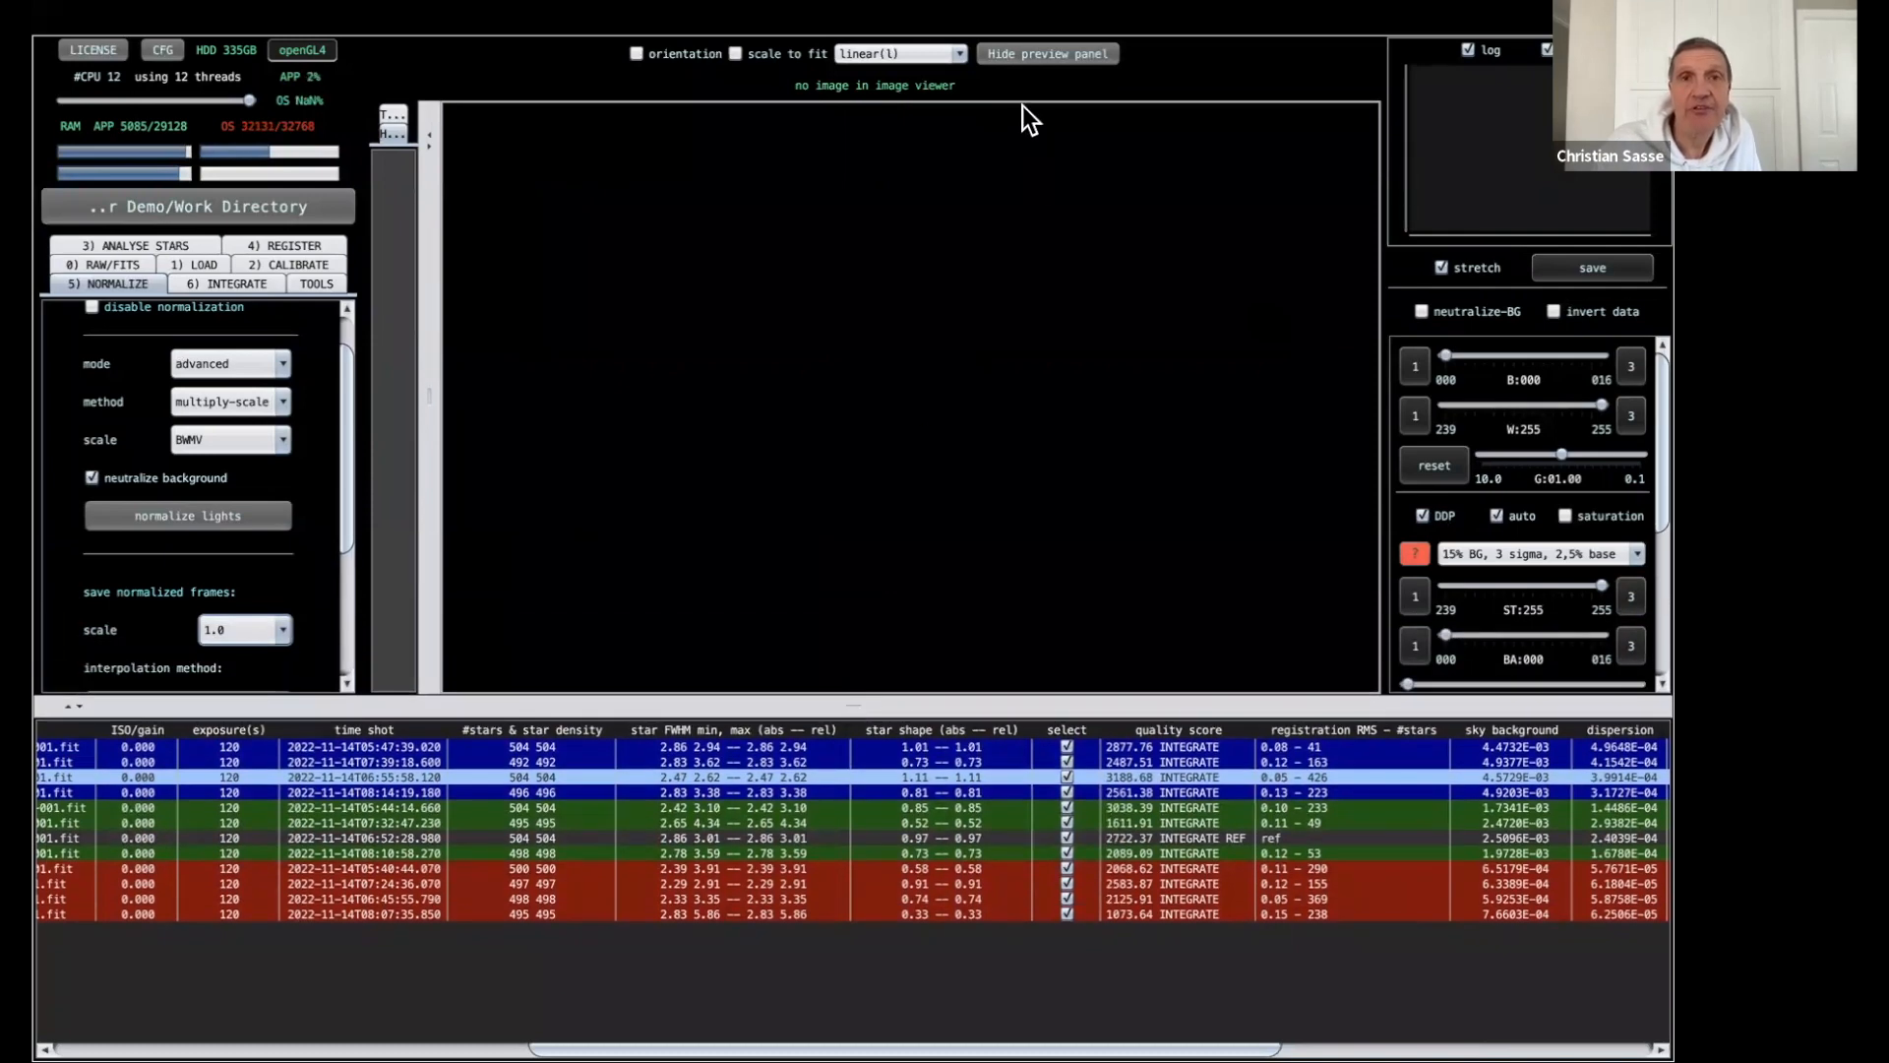
mouse_move(887, 4)
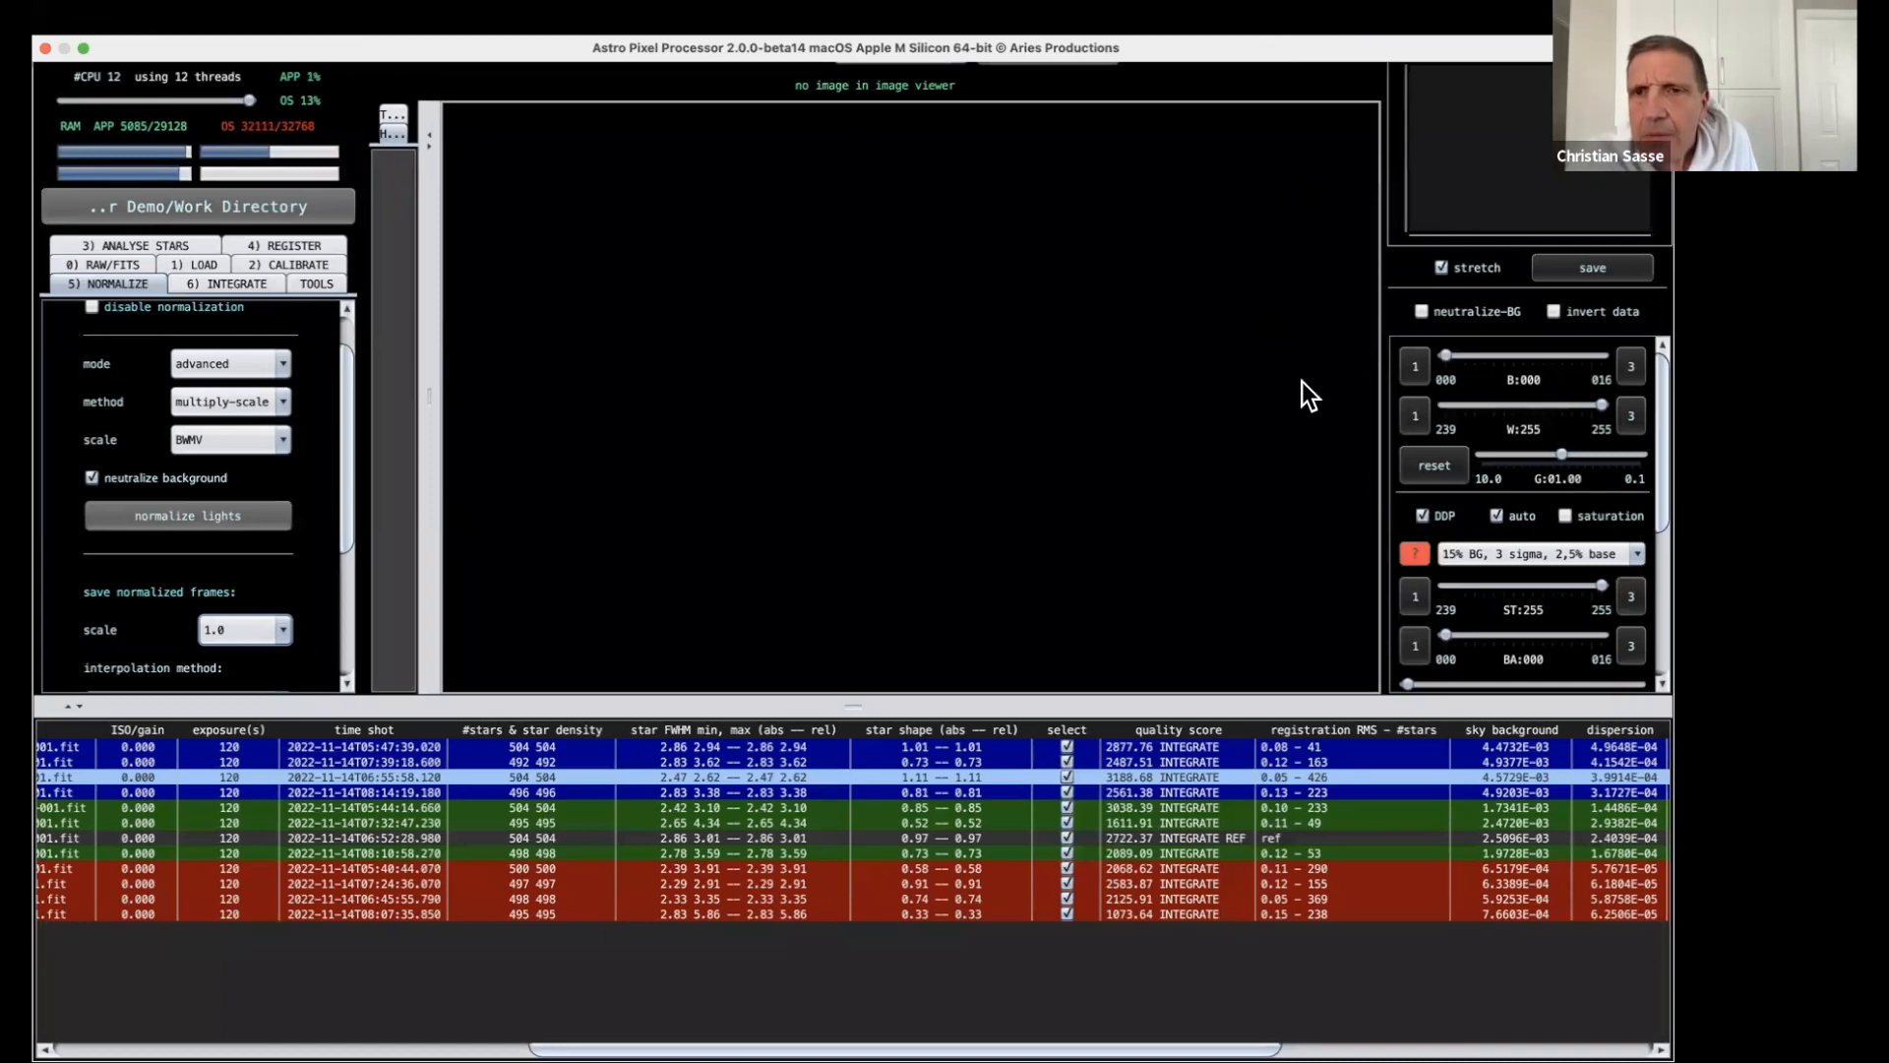
mouse_move(1042, 8)
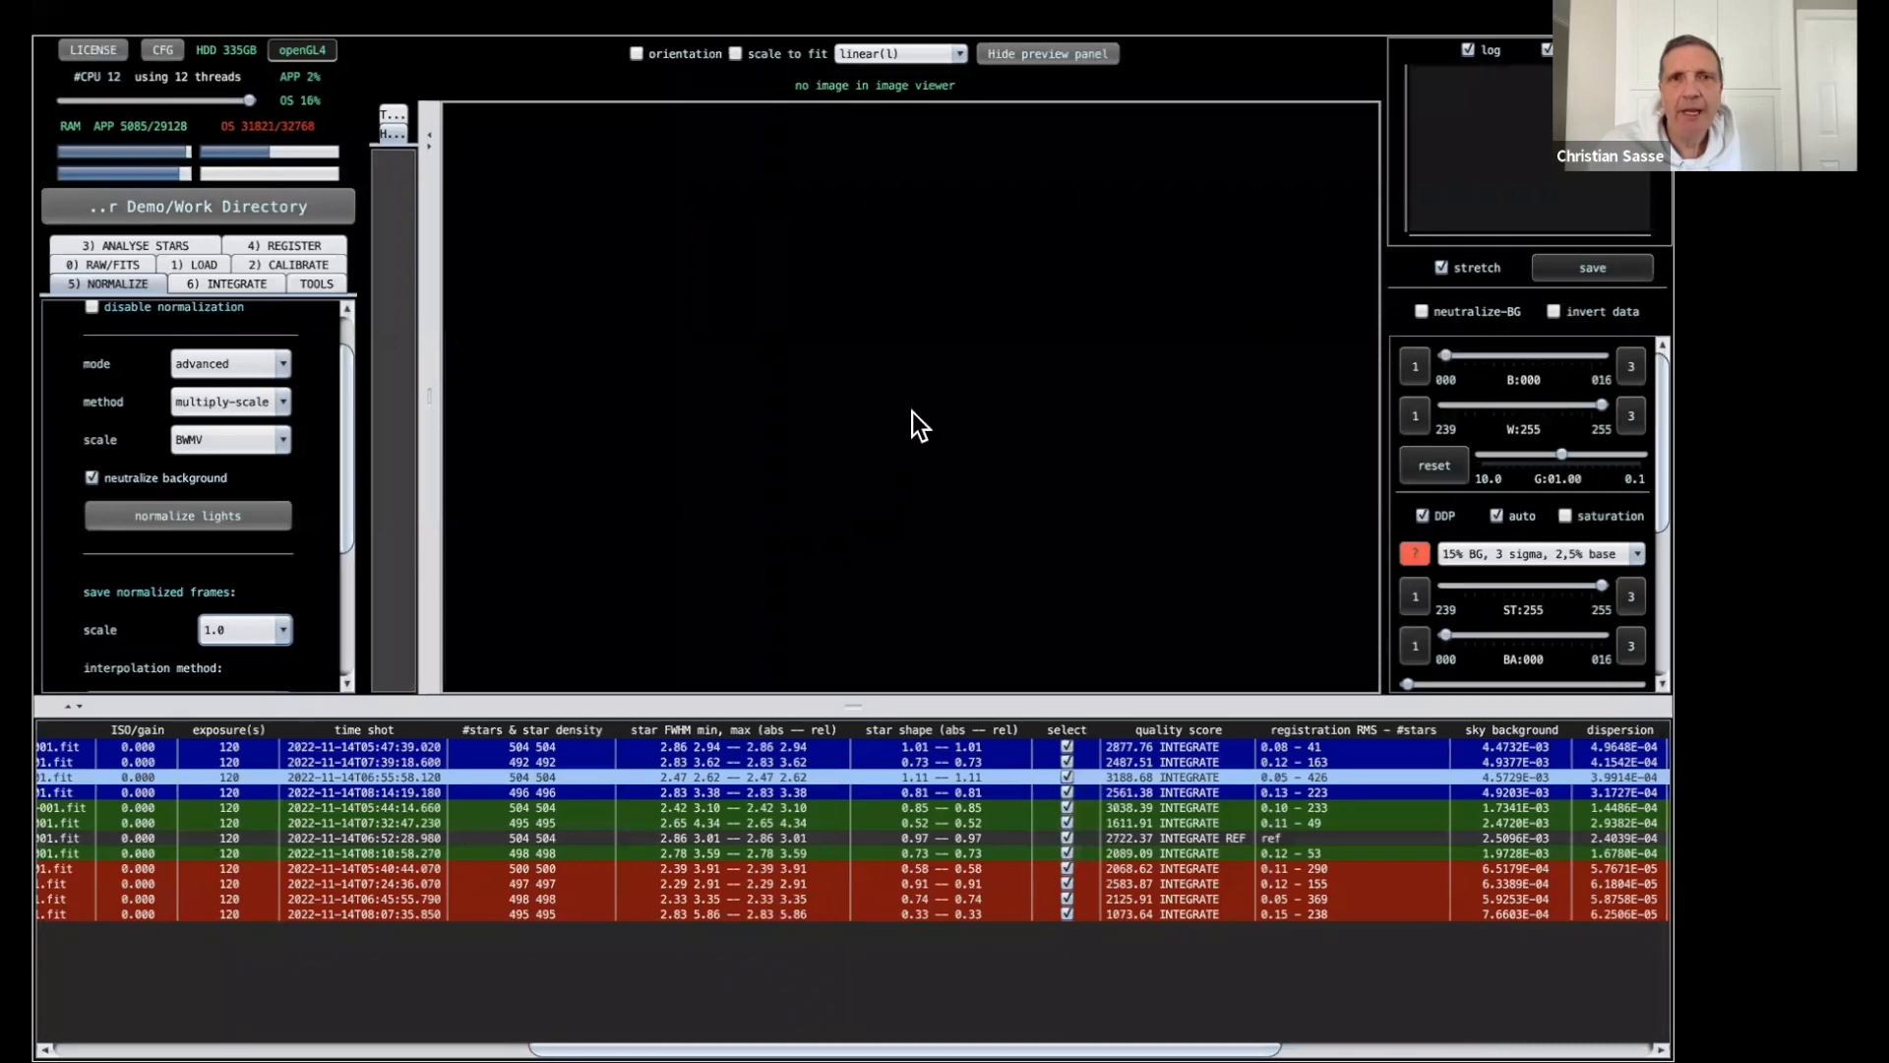
Set the viewer mode to image and view the Light 01 Blue and Light 03 Blue frames.
left_click(956, 55)
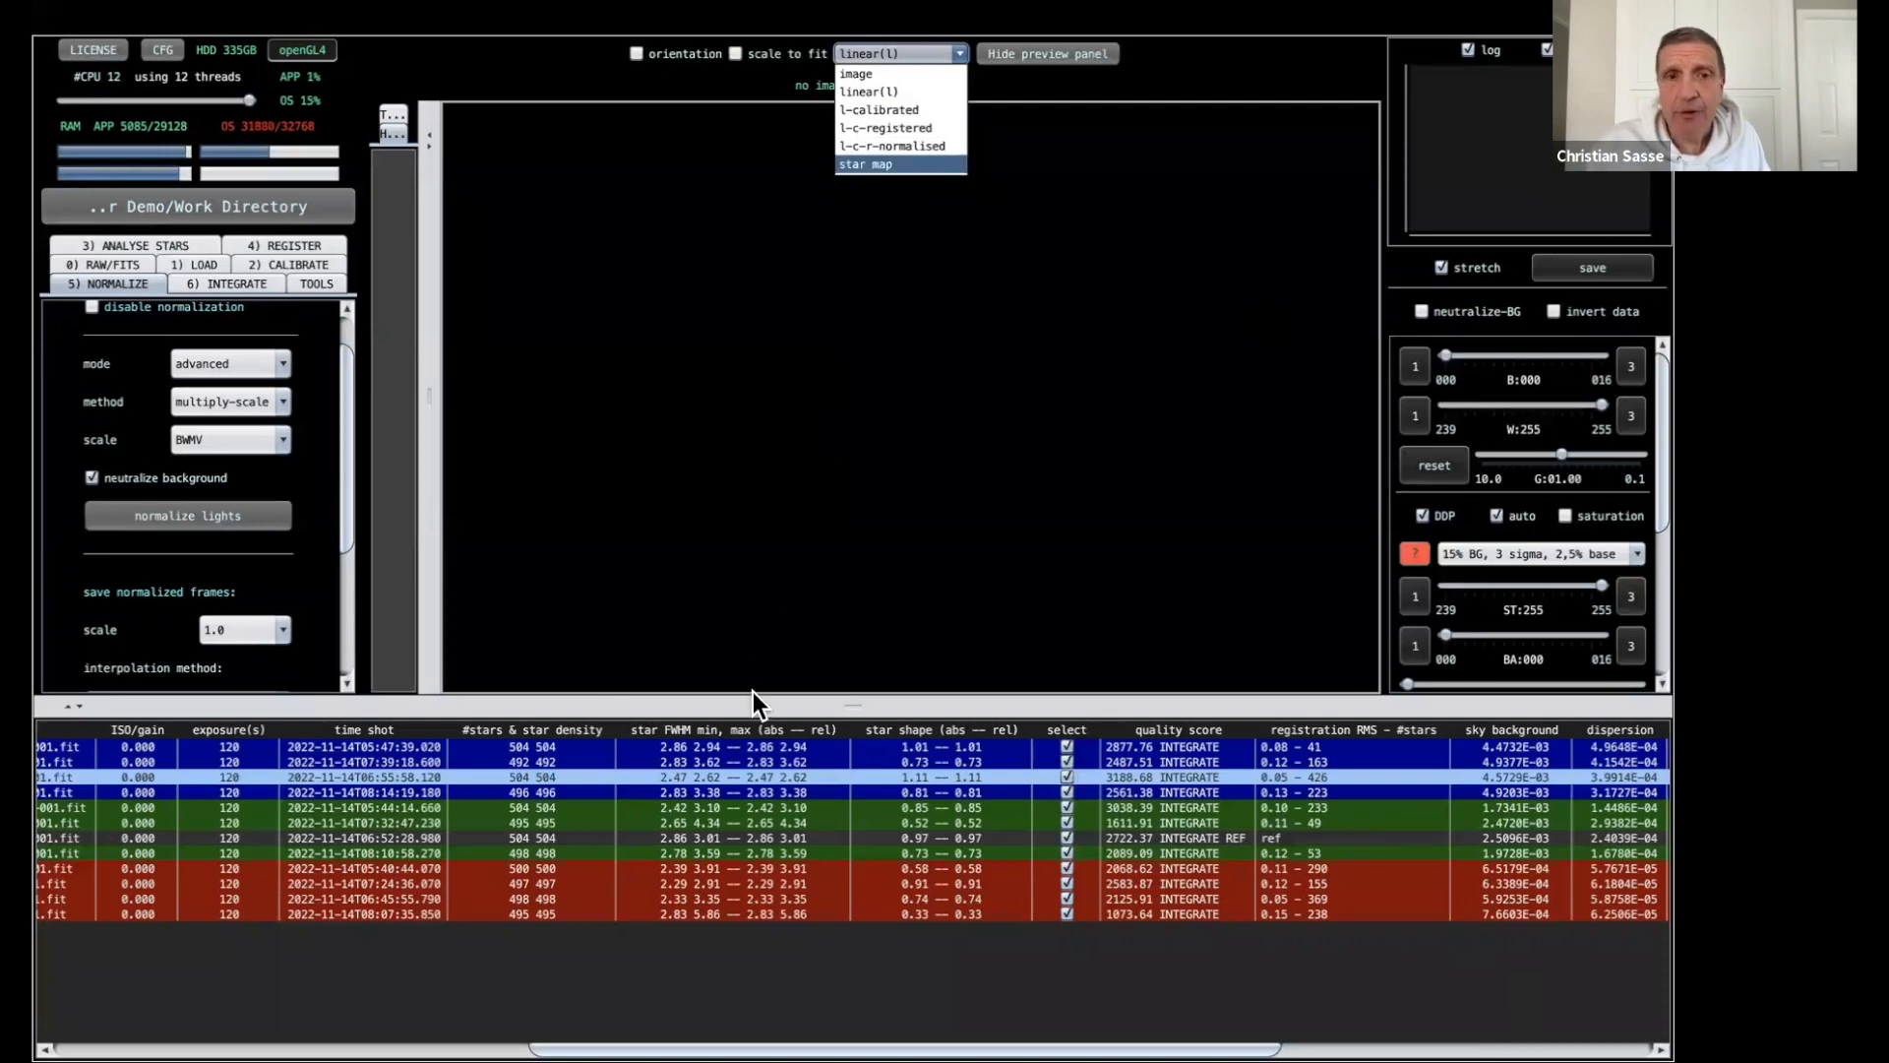
left_click(860, 75)
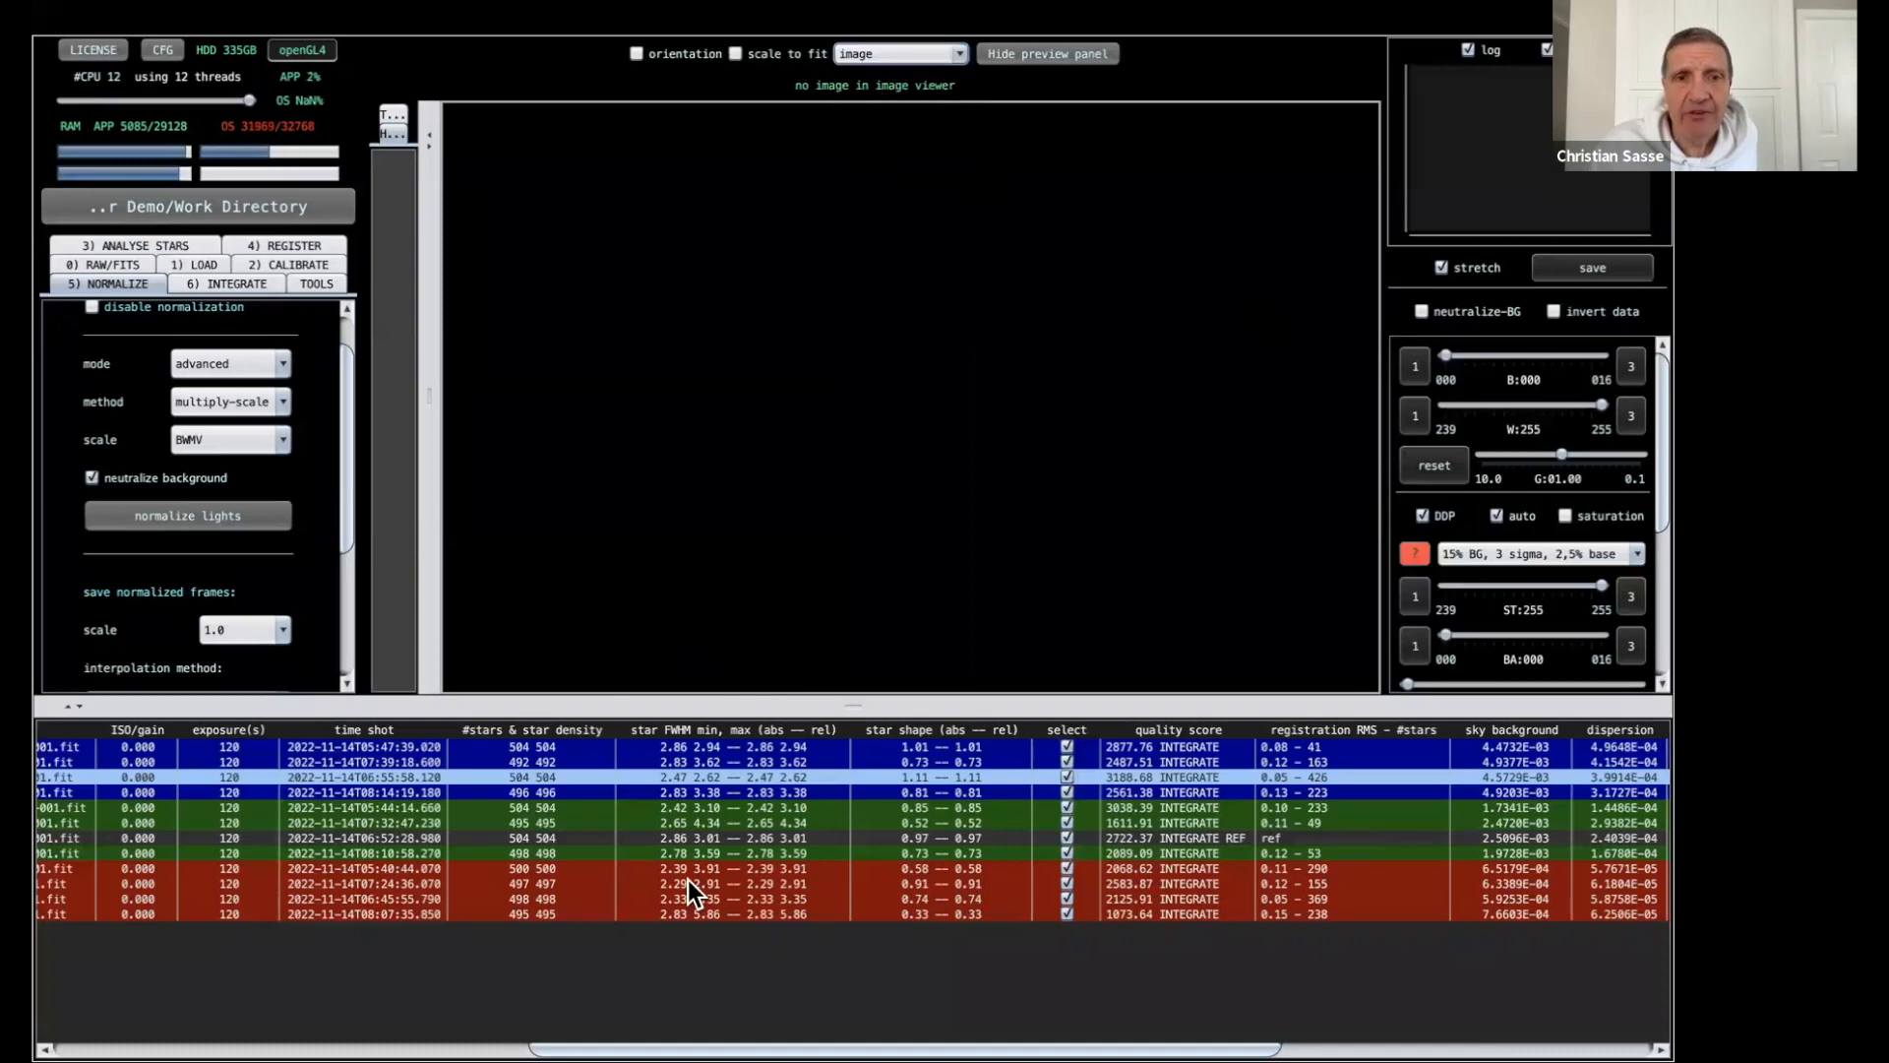
left_click(699, 746)
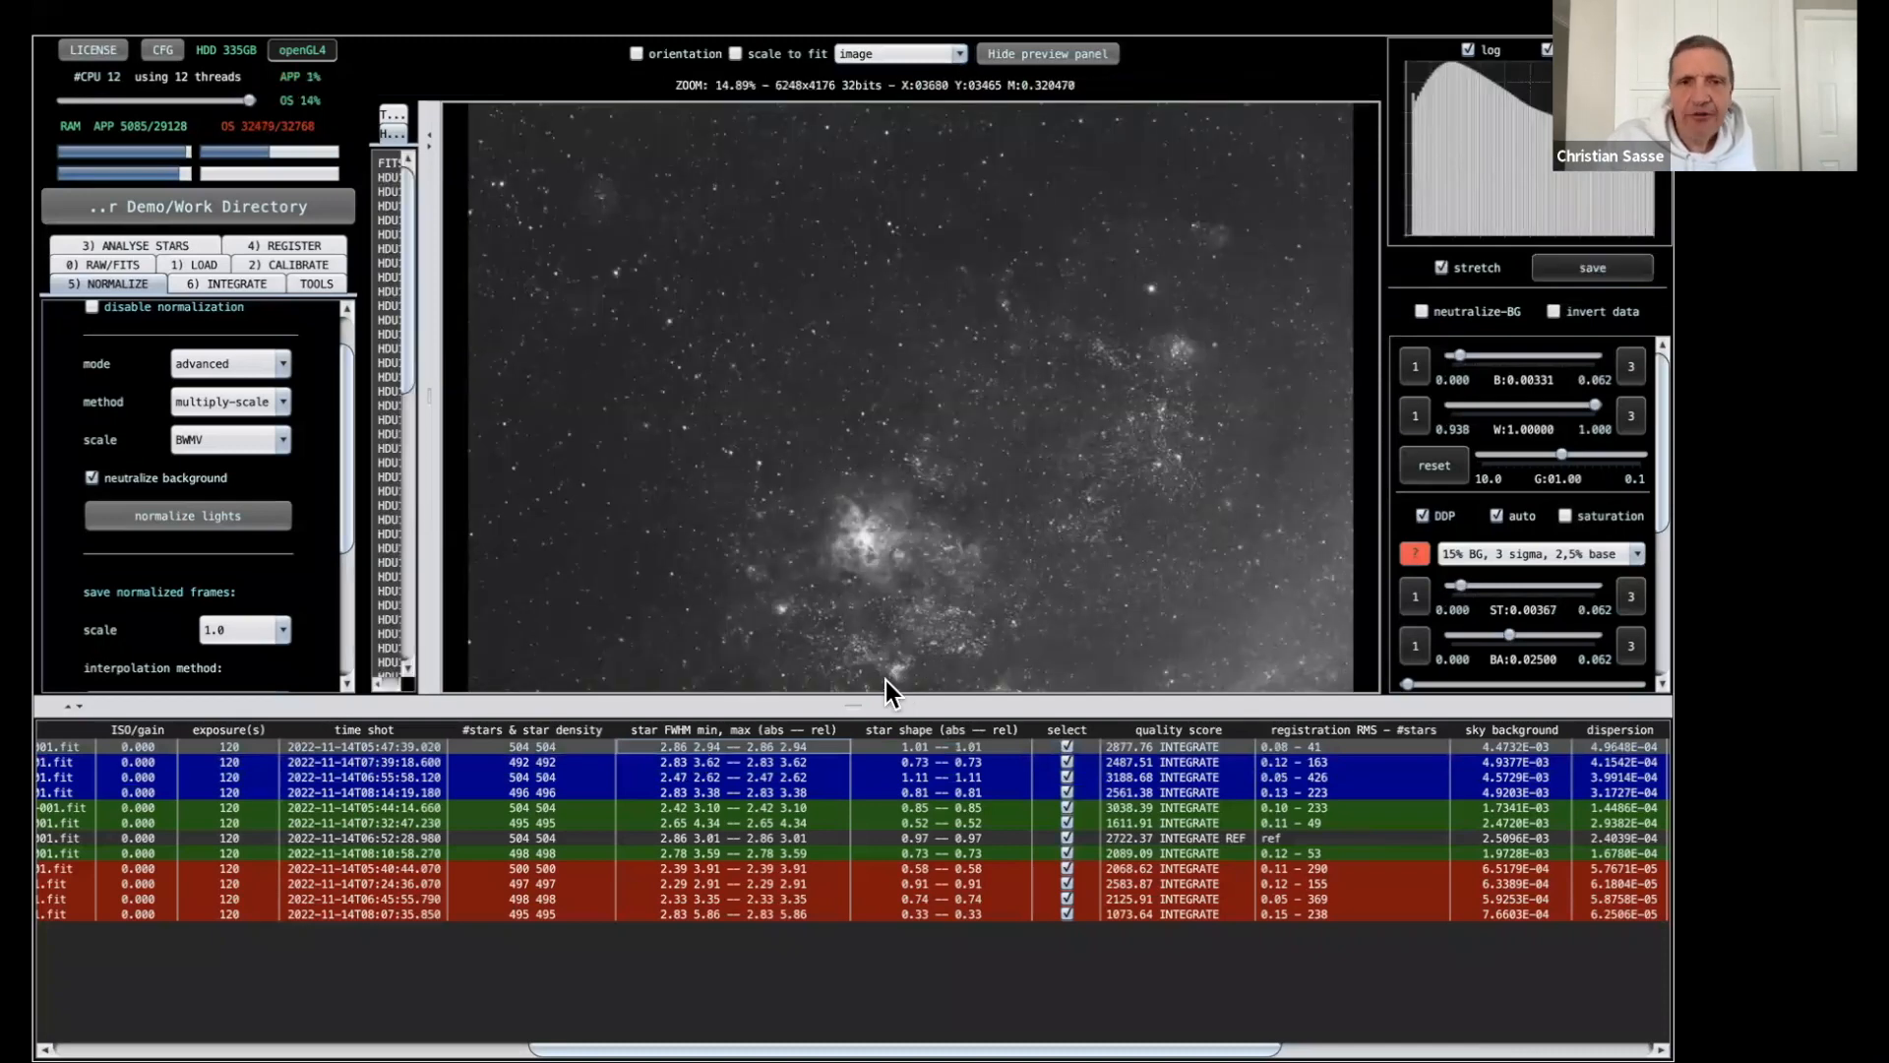
left_click(773, 771)
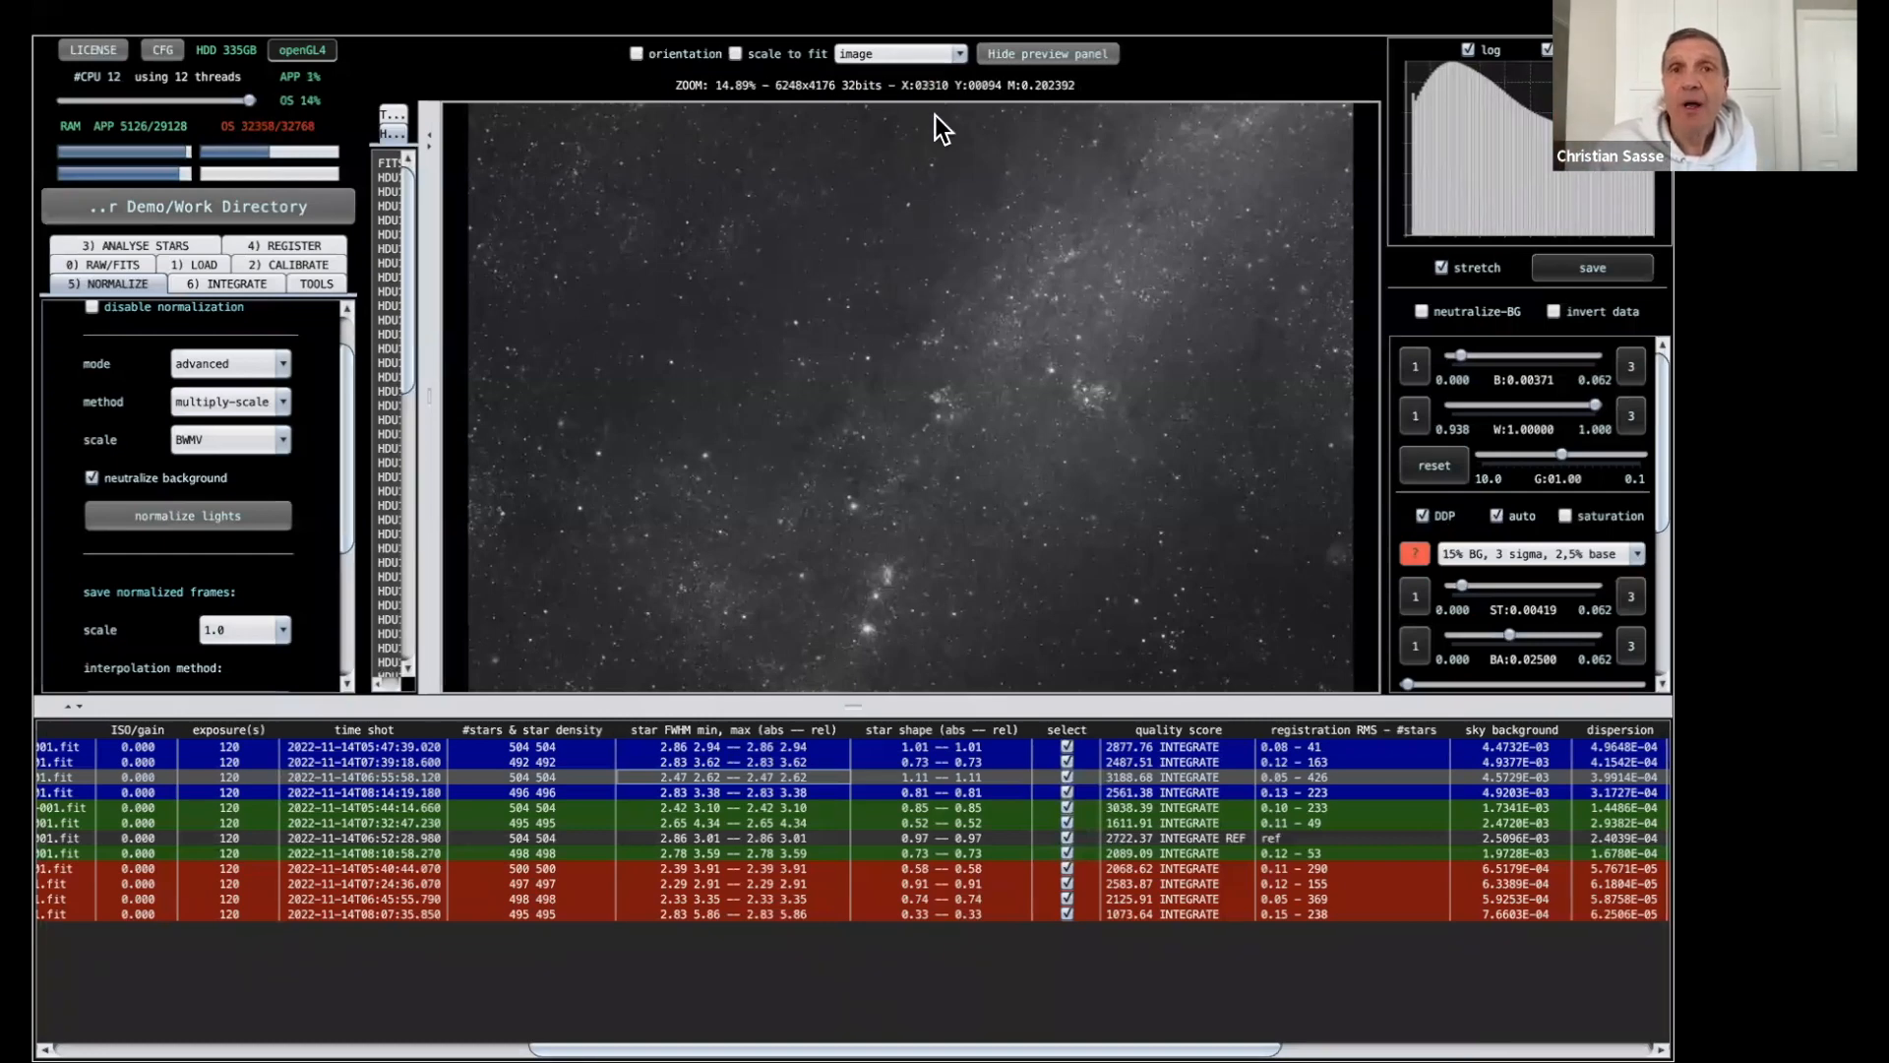
Set the viewer mode to l-c-registered and inspect where each of the four blue panels sits in the mosaic.
left_click(961, 53)
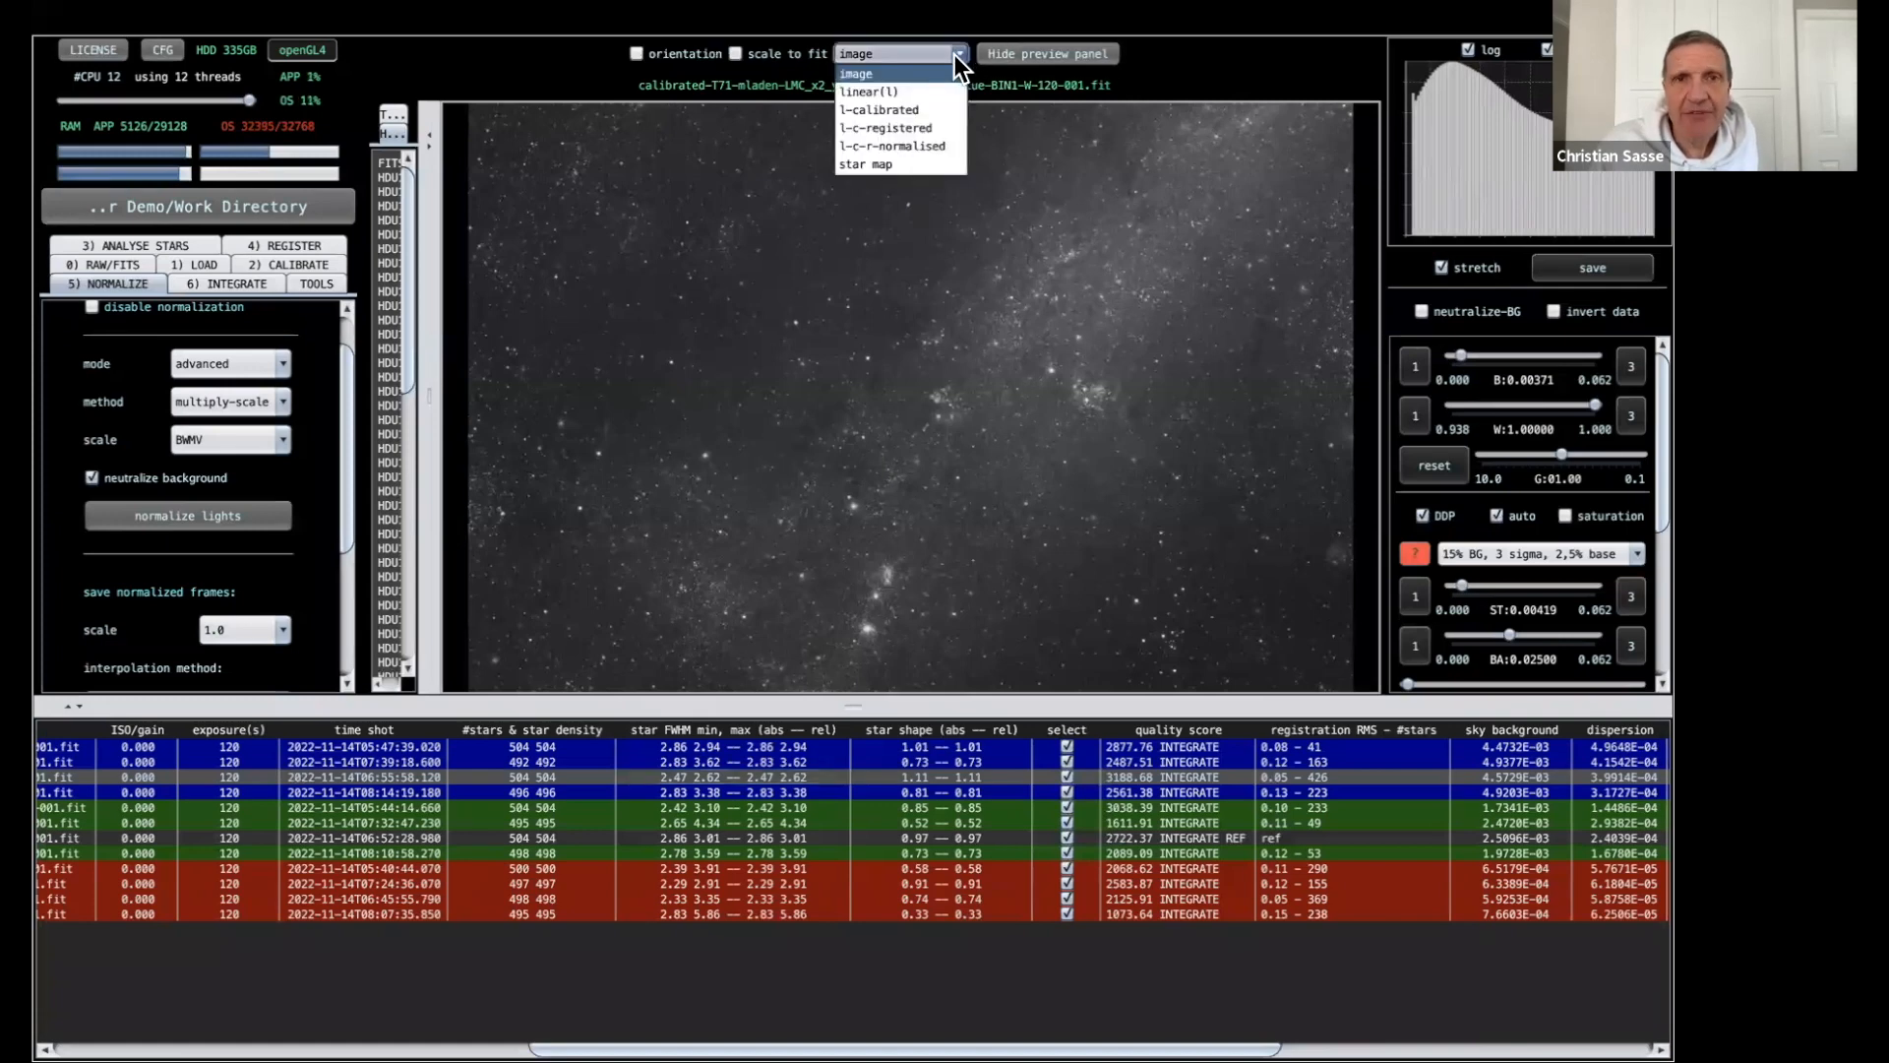
left_click(918, 126)
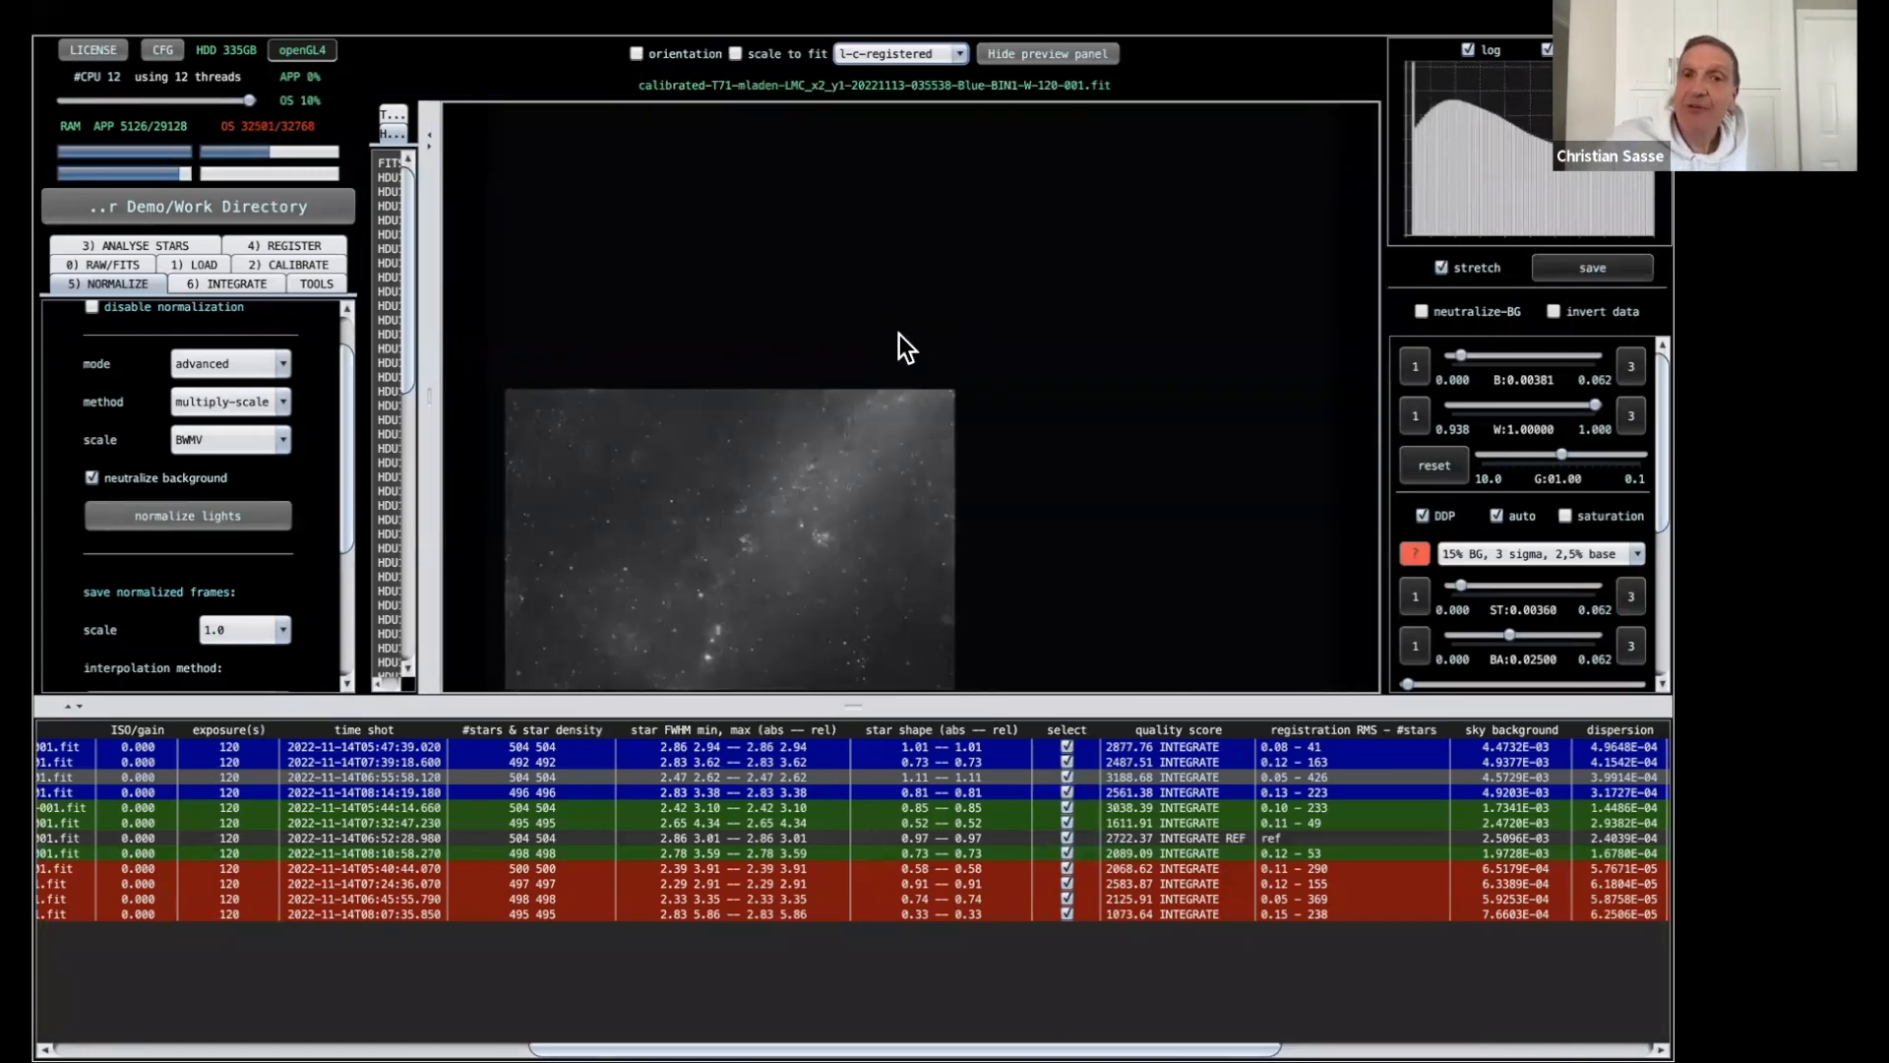
left_click(803, 792)
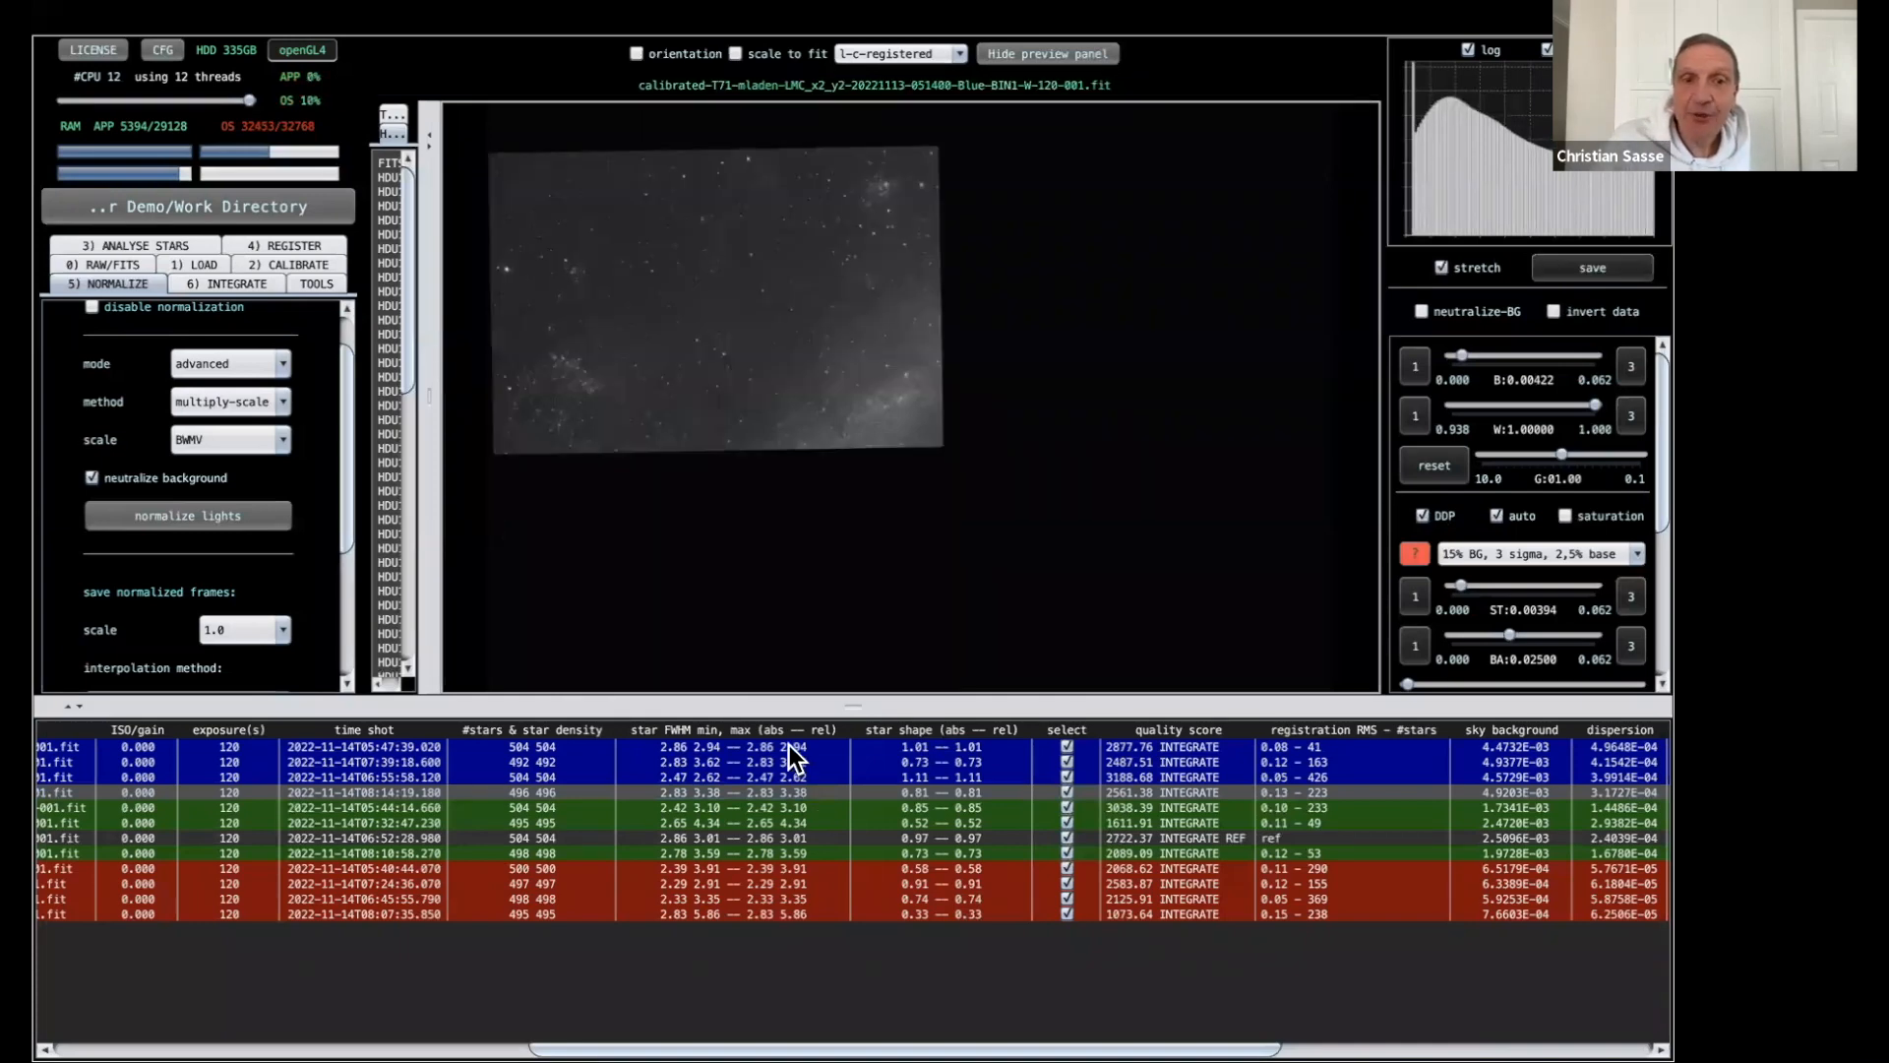
left_click(790, 748)
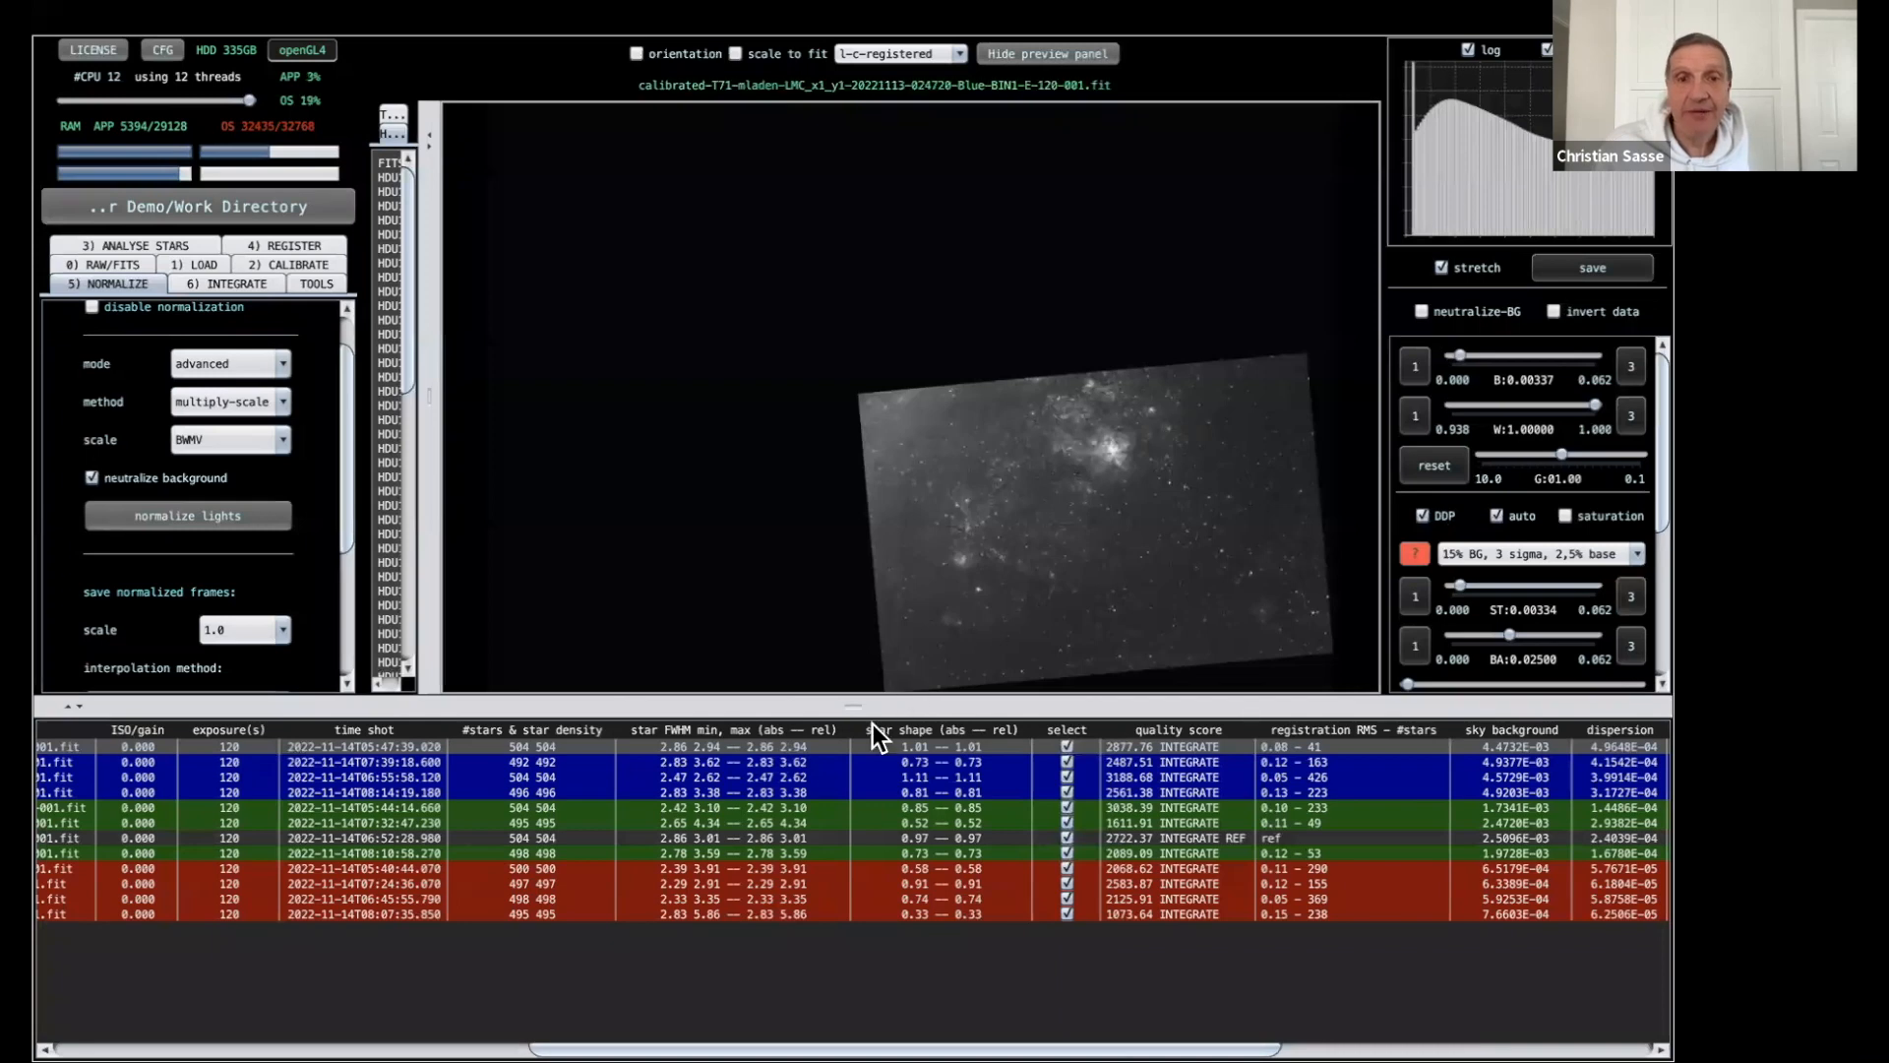
left_click(791, 763)
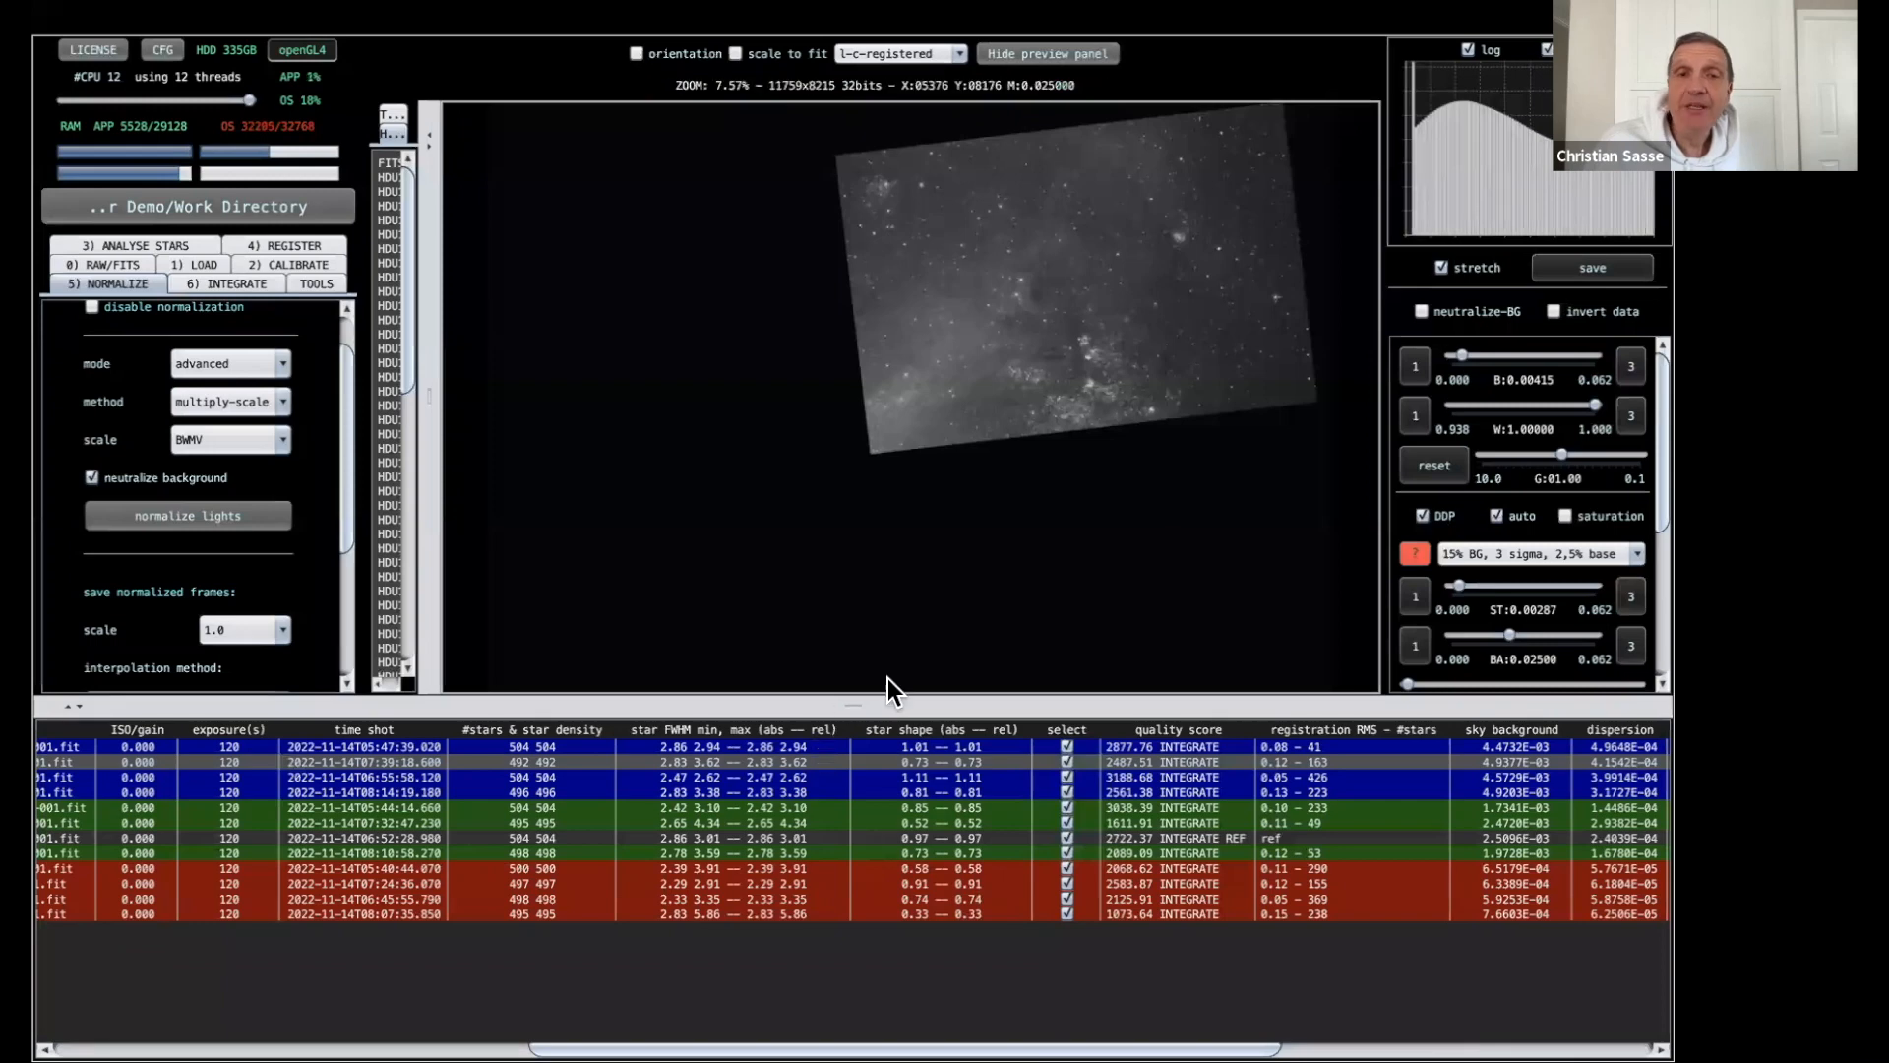
Keep the integrate method on automatic and set the integration's local normalization correction to 1st degree LNC.
left_click(224, 286)
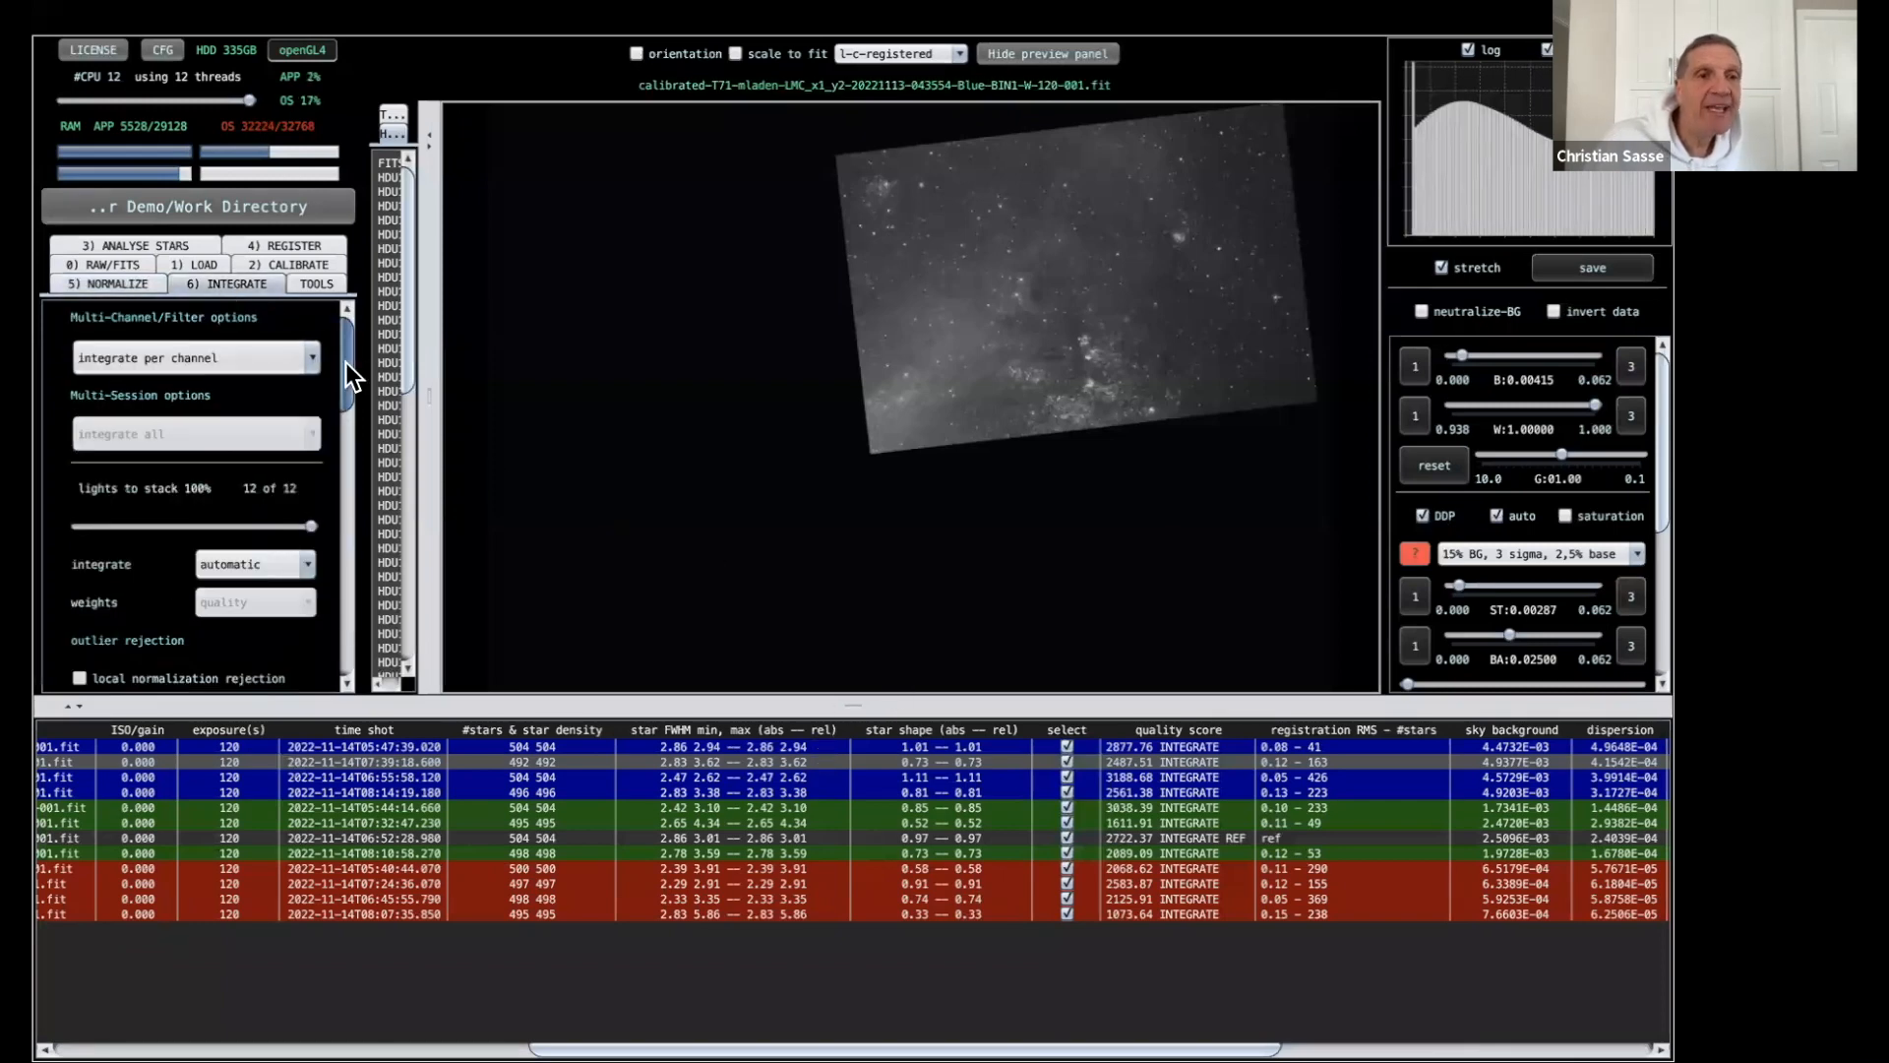
left_click_drag(350, 358, 346, 387)
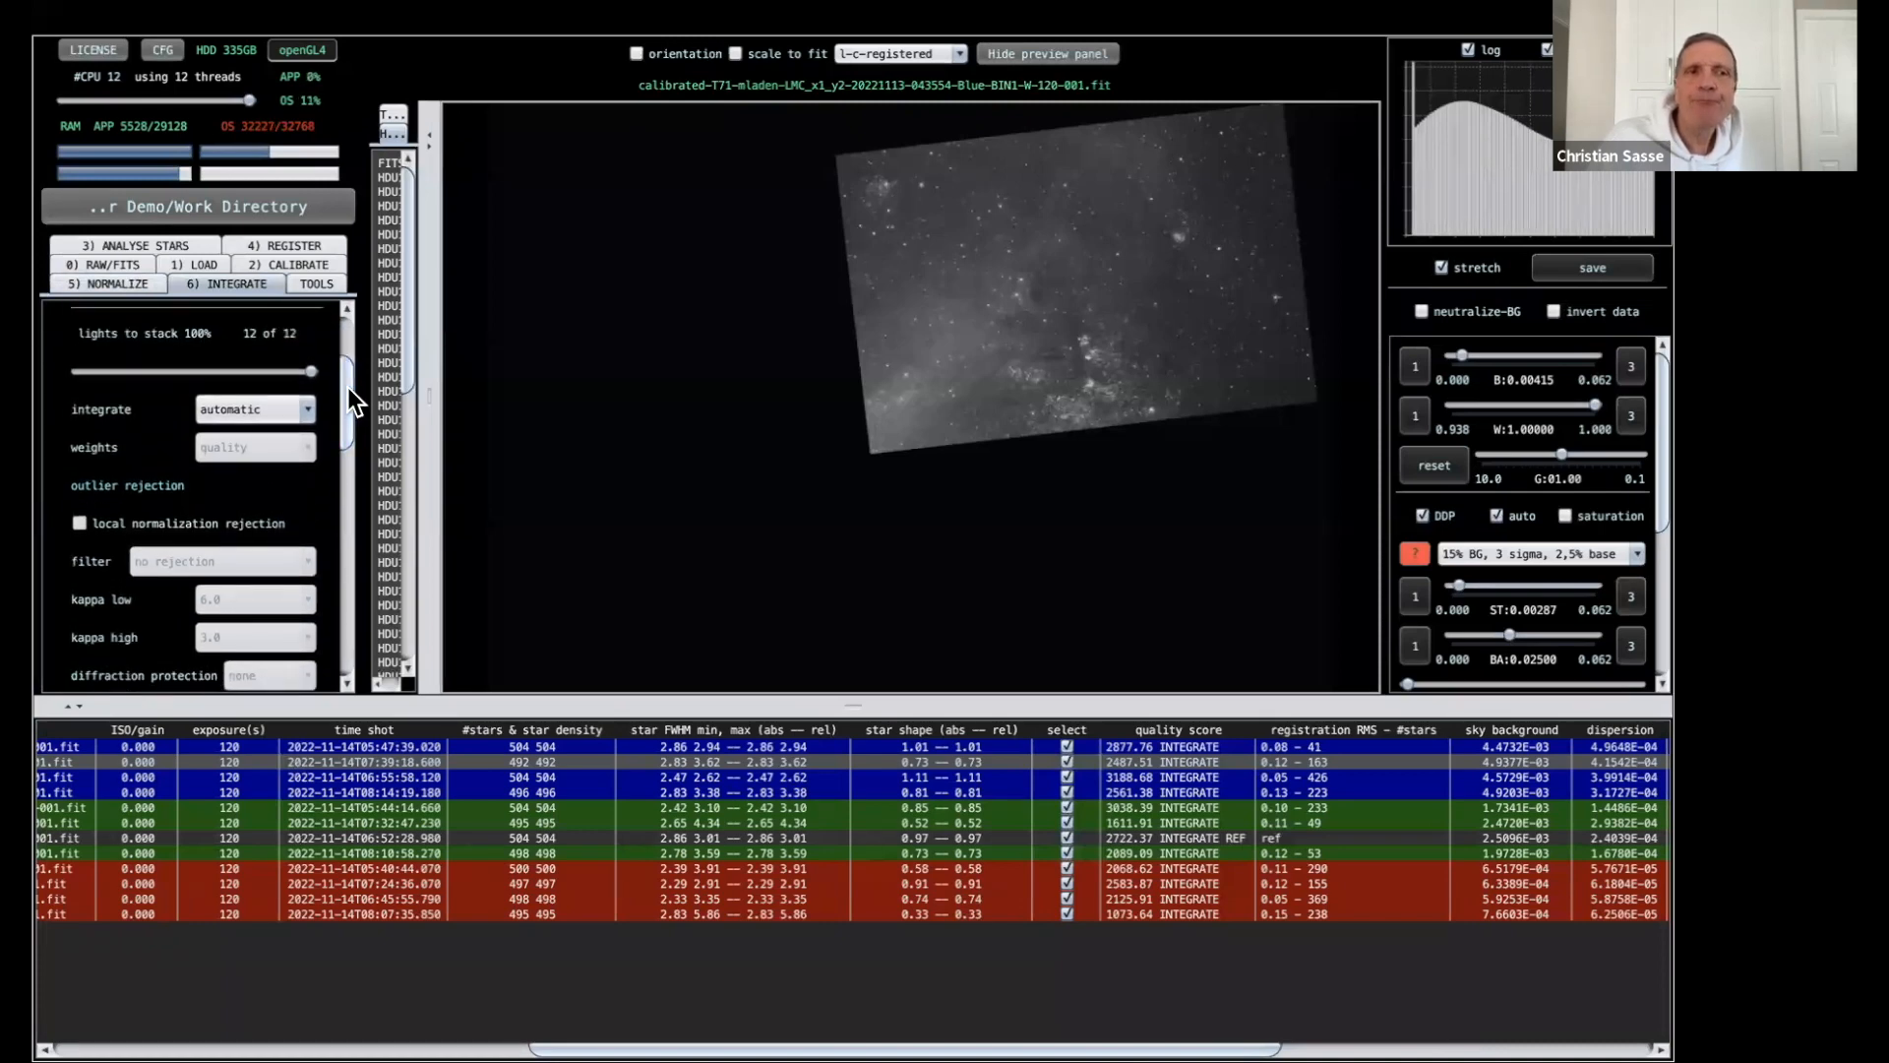
left_click(309, 405)
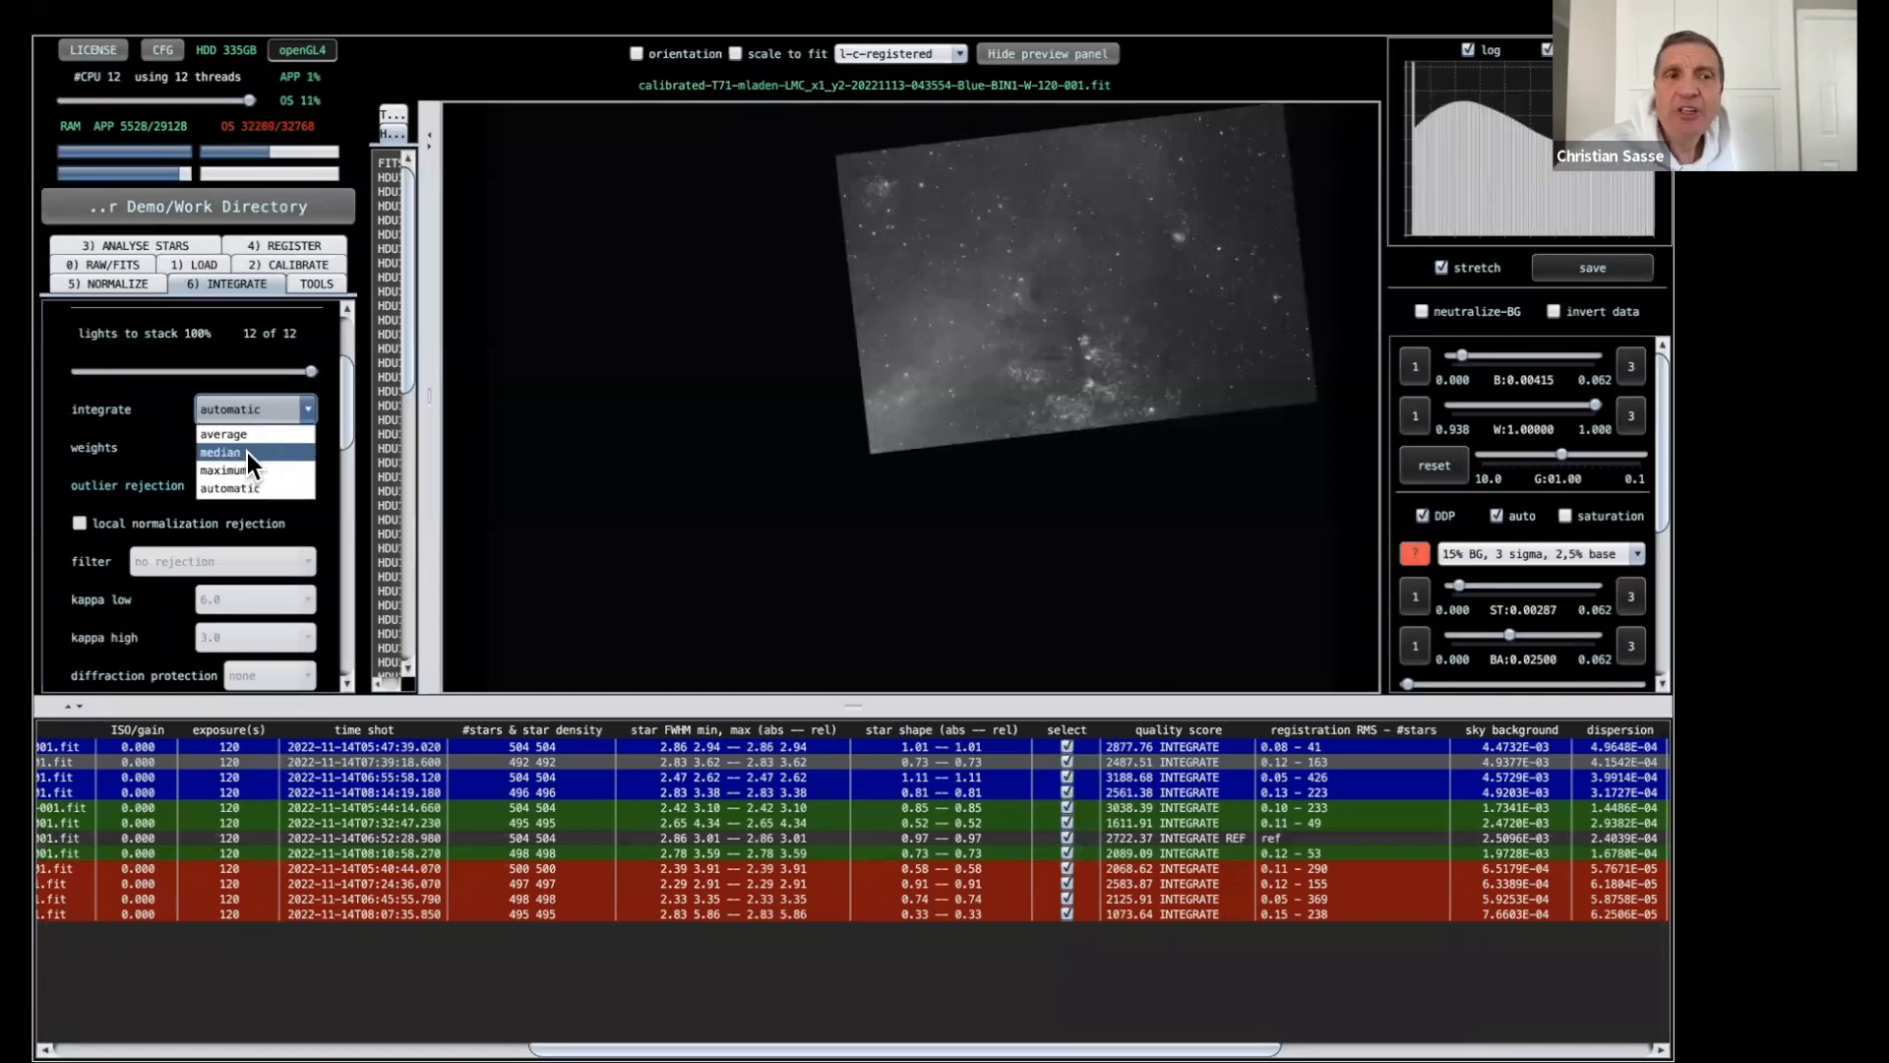
left_click(303, 403)
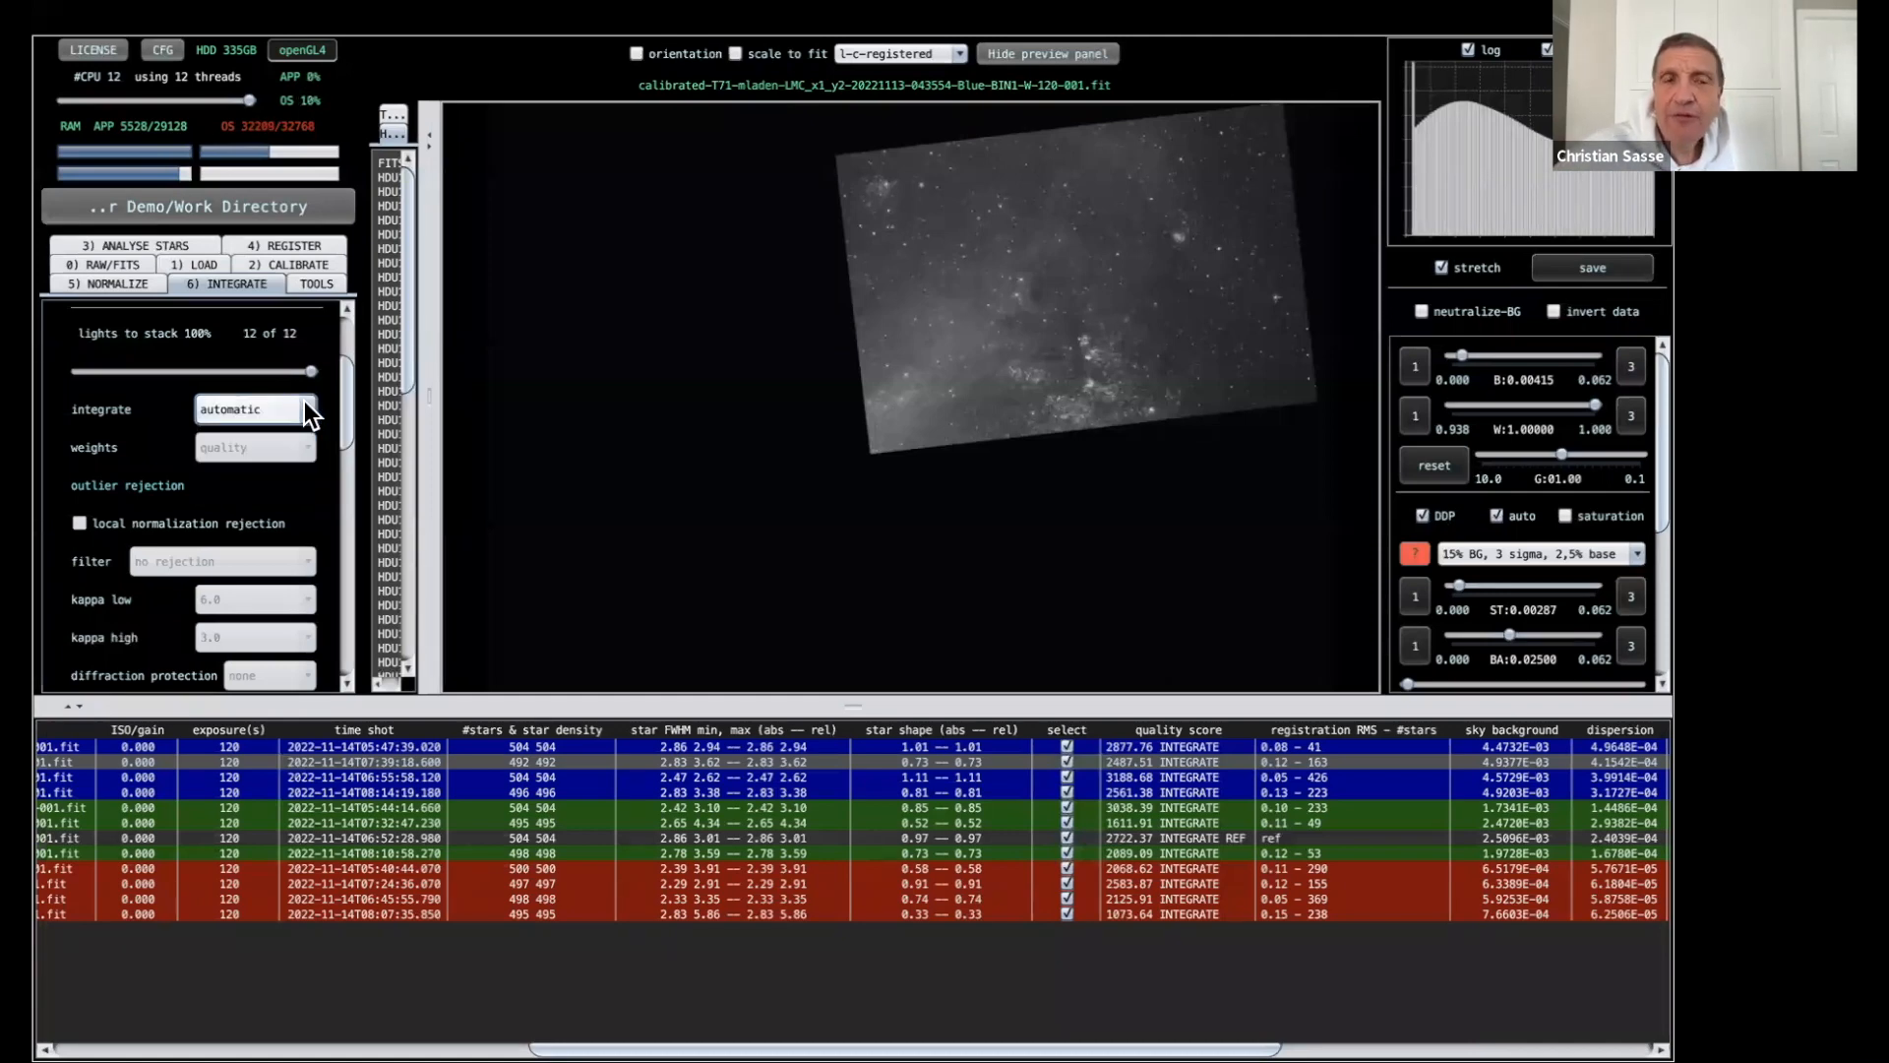
left_click_drag(346, 389, 344, 470)
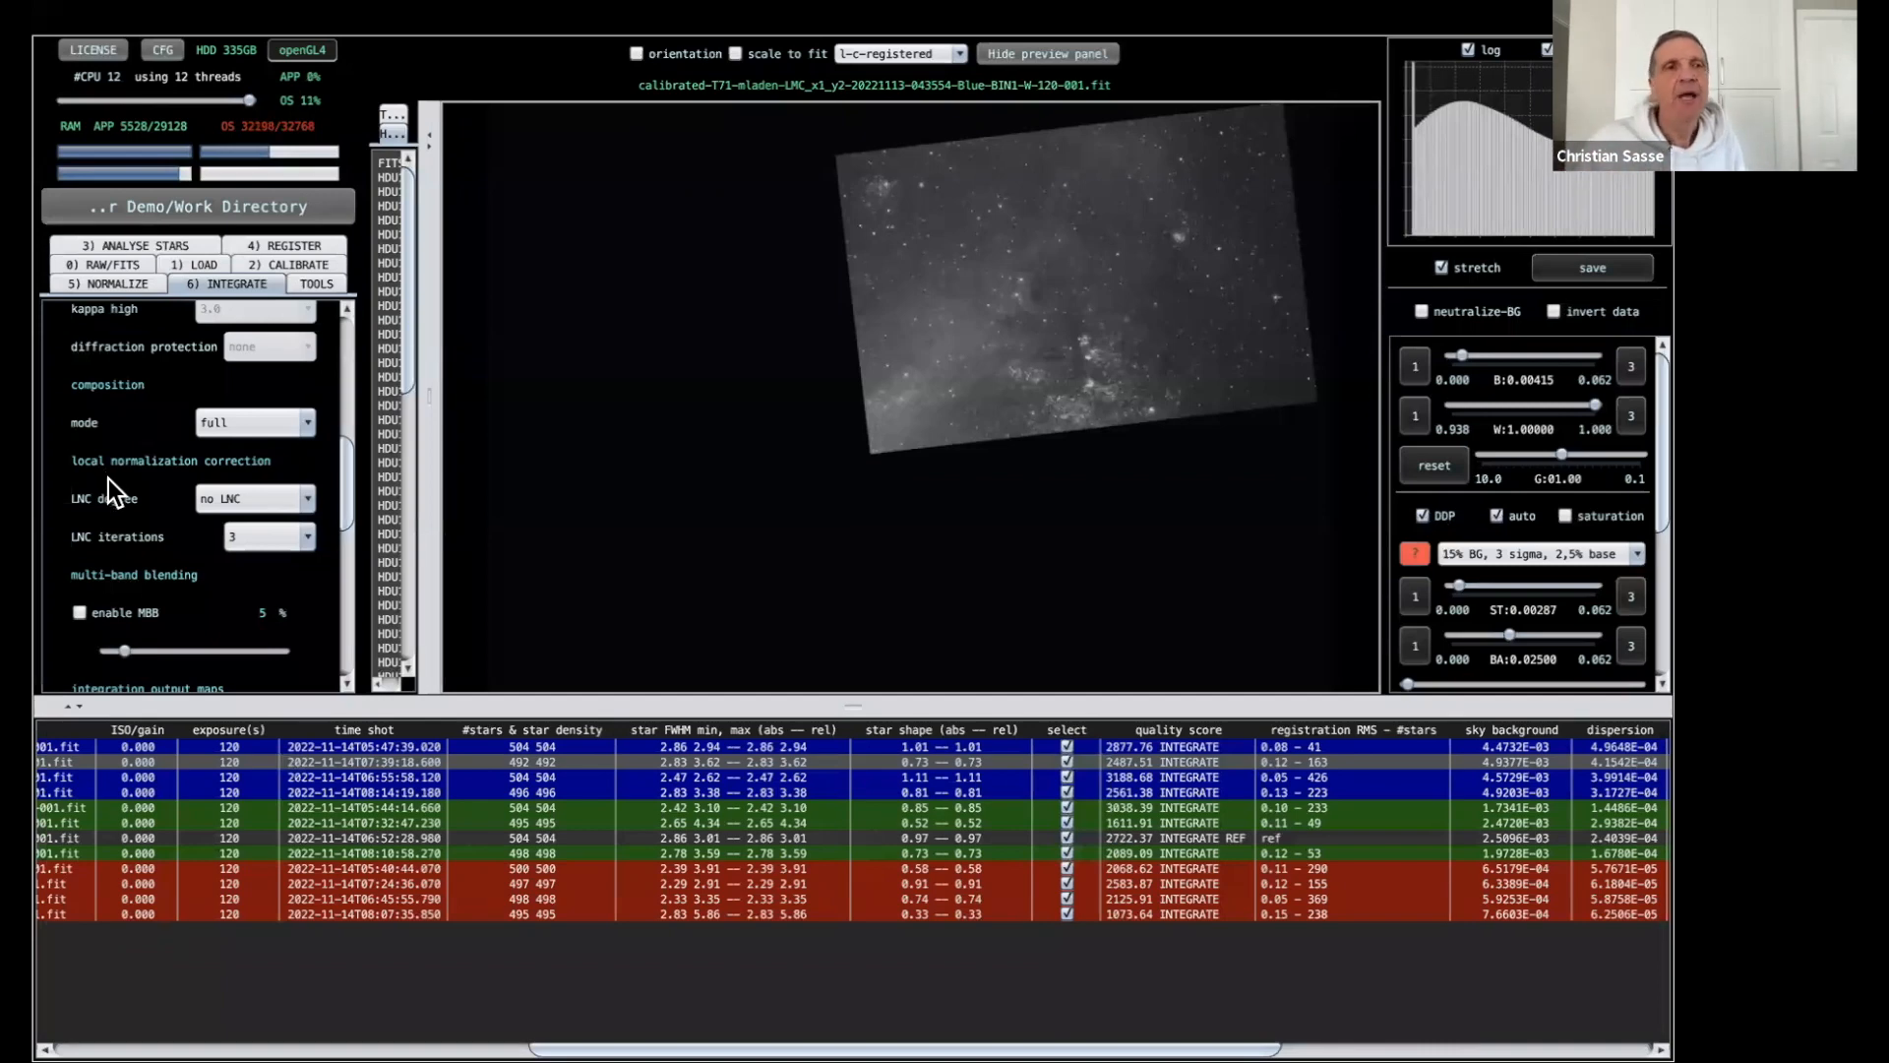
left_click(306, 500)
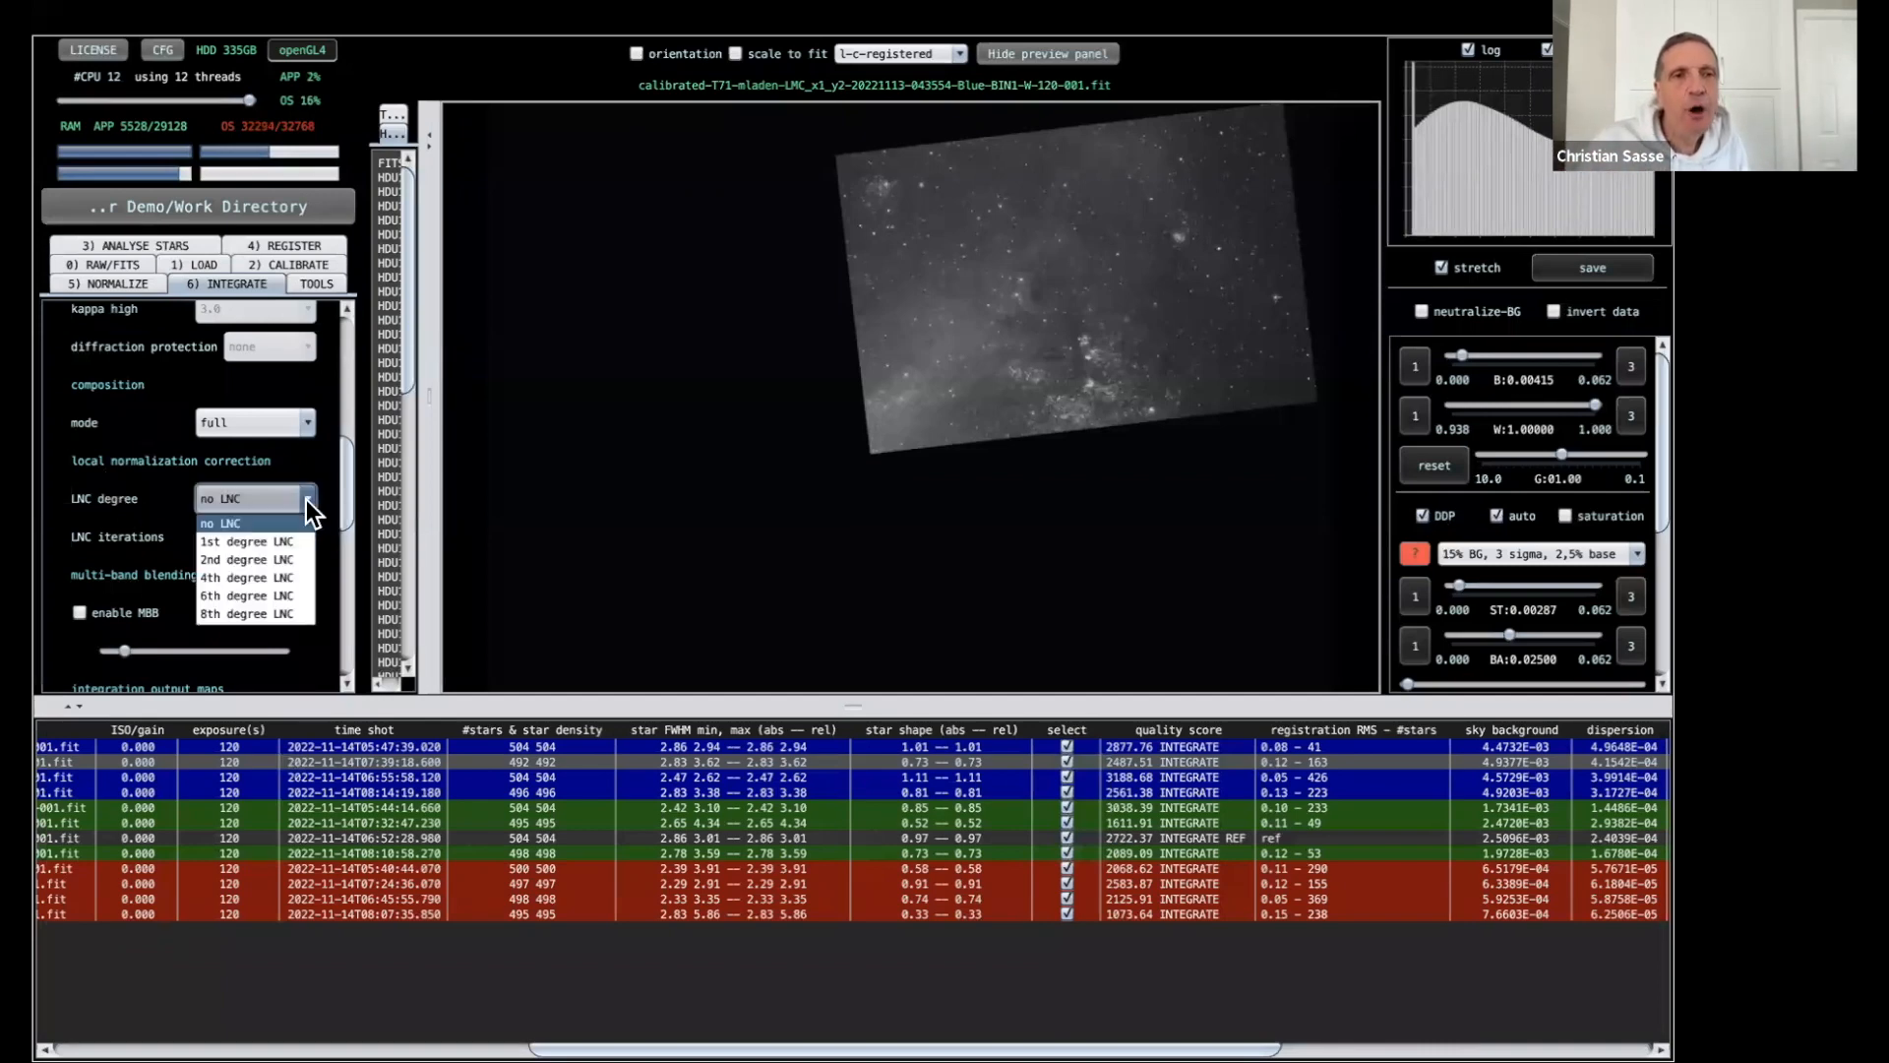
left_click(280, 542)
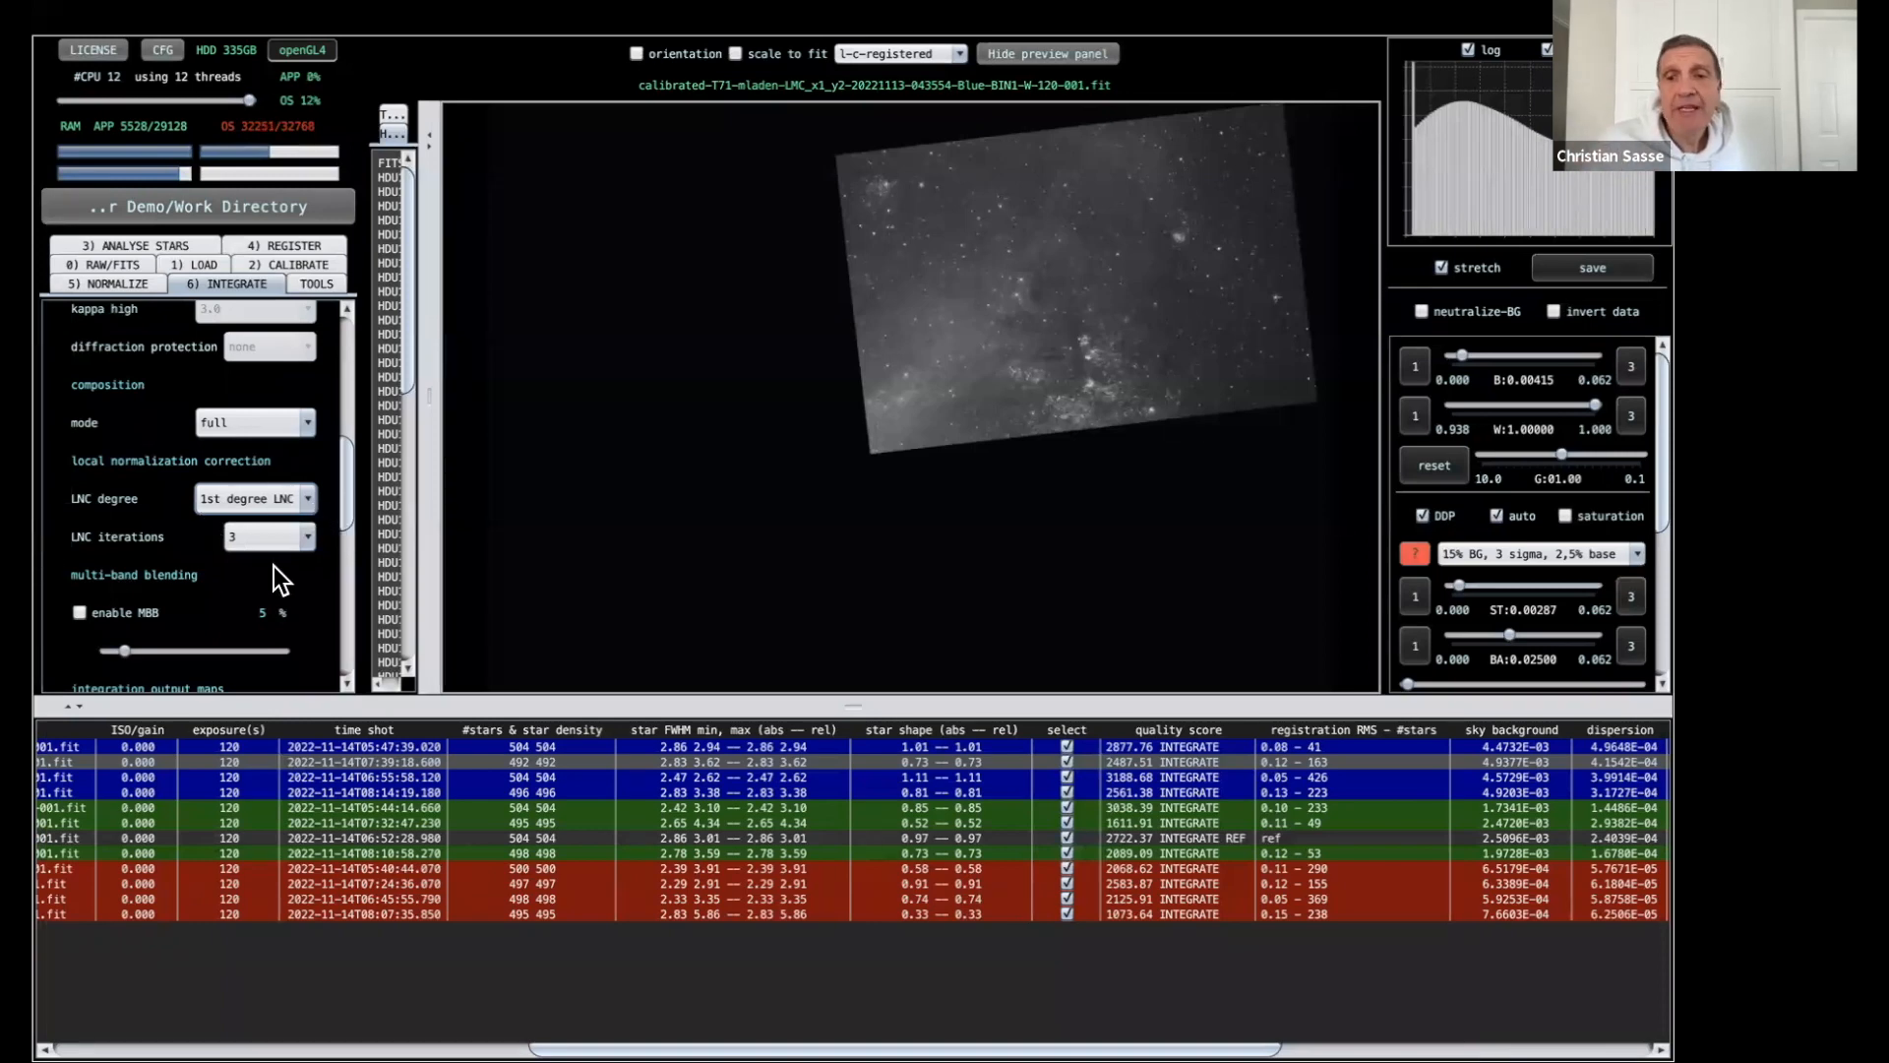
Enable multi-band blending for the integration and set it to 10 %.
left_click_drag(345, 480, 350, 521)
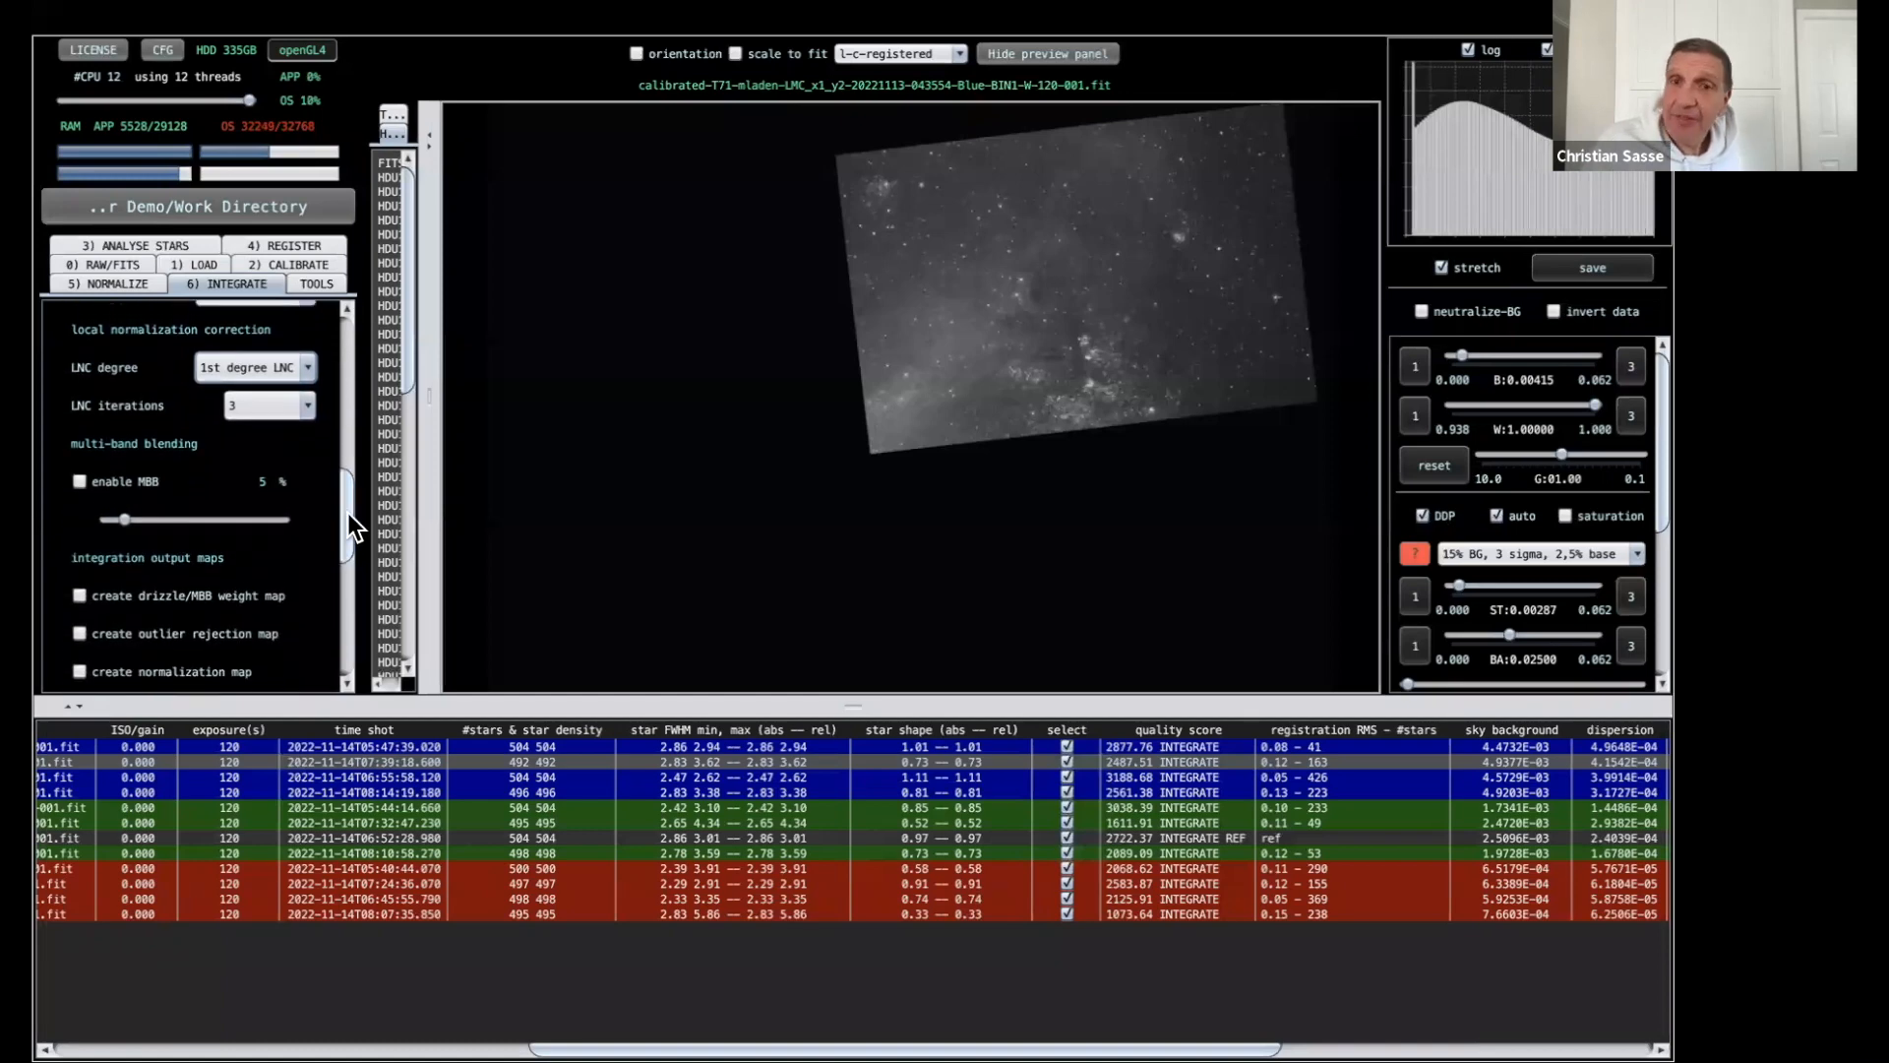
left_click(79, 482)
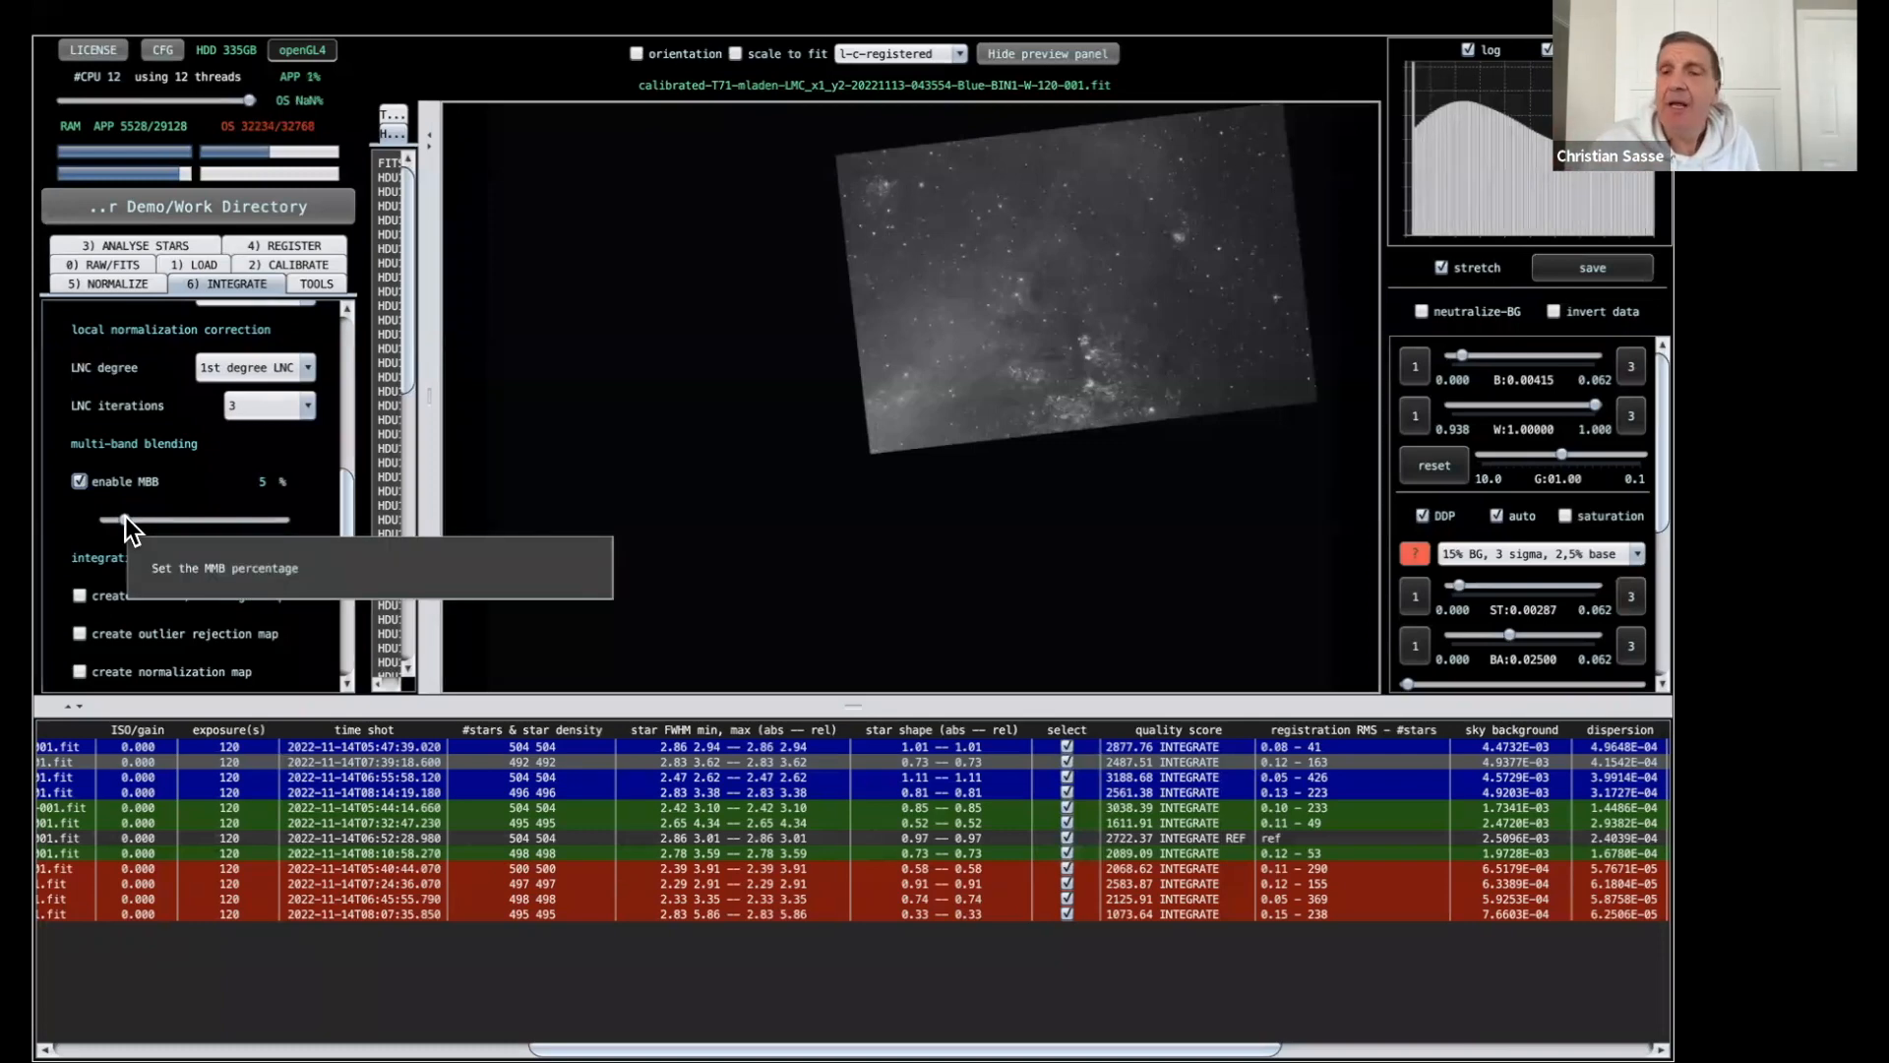
left_click_drag(140, 520, 146, 519)
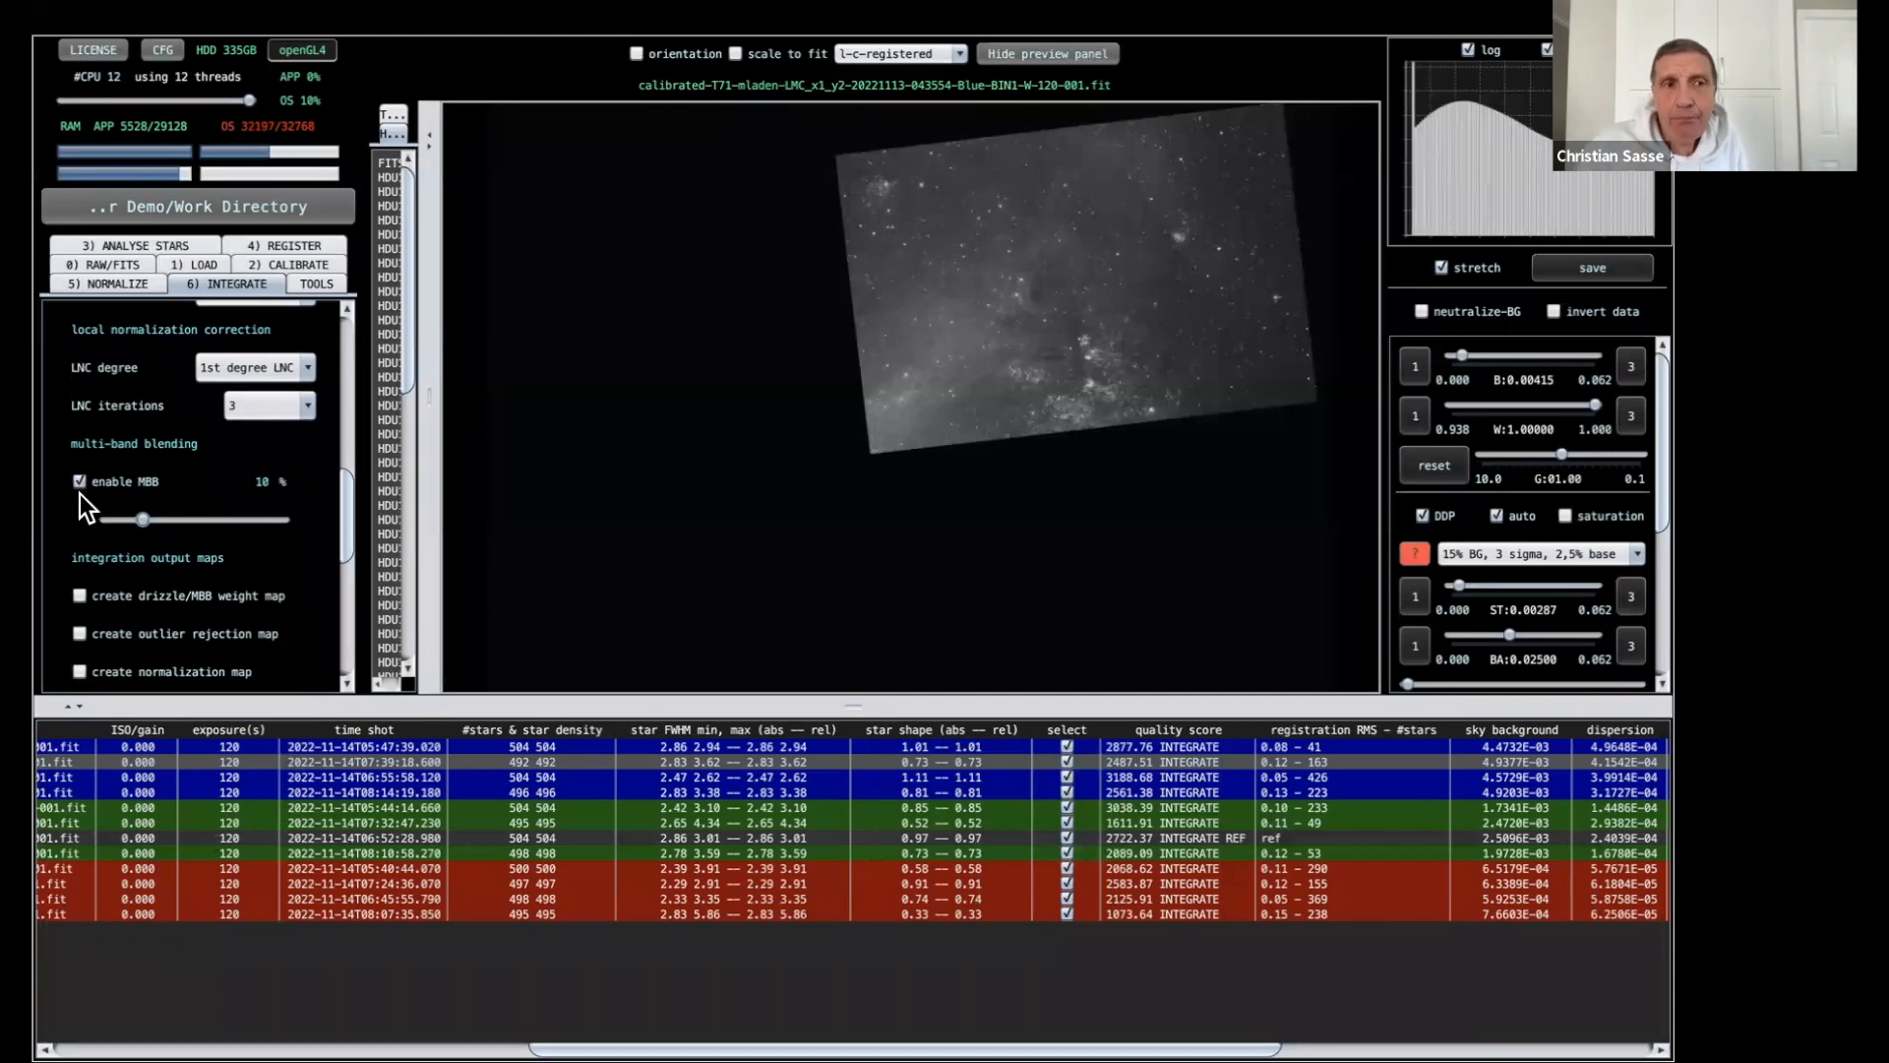
Integrate the light frames per channel with the object name LMC ALL.
left_click_drag(351, 509, 338, 648)
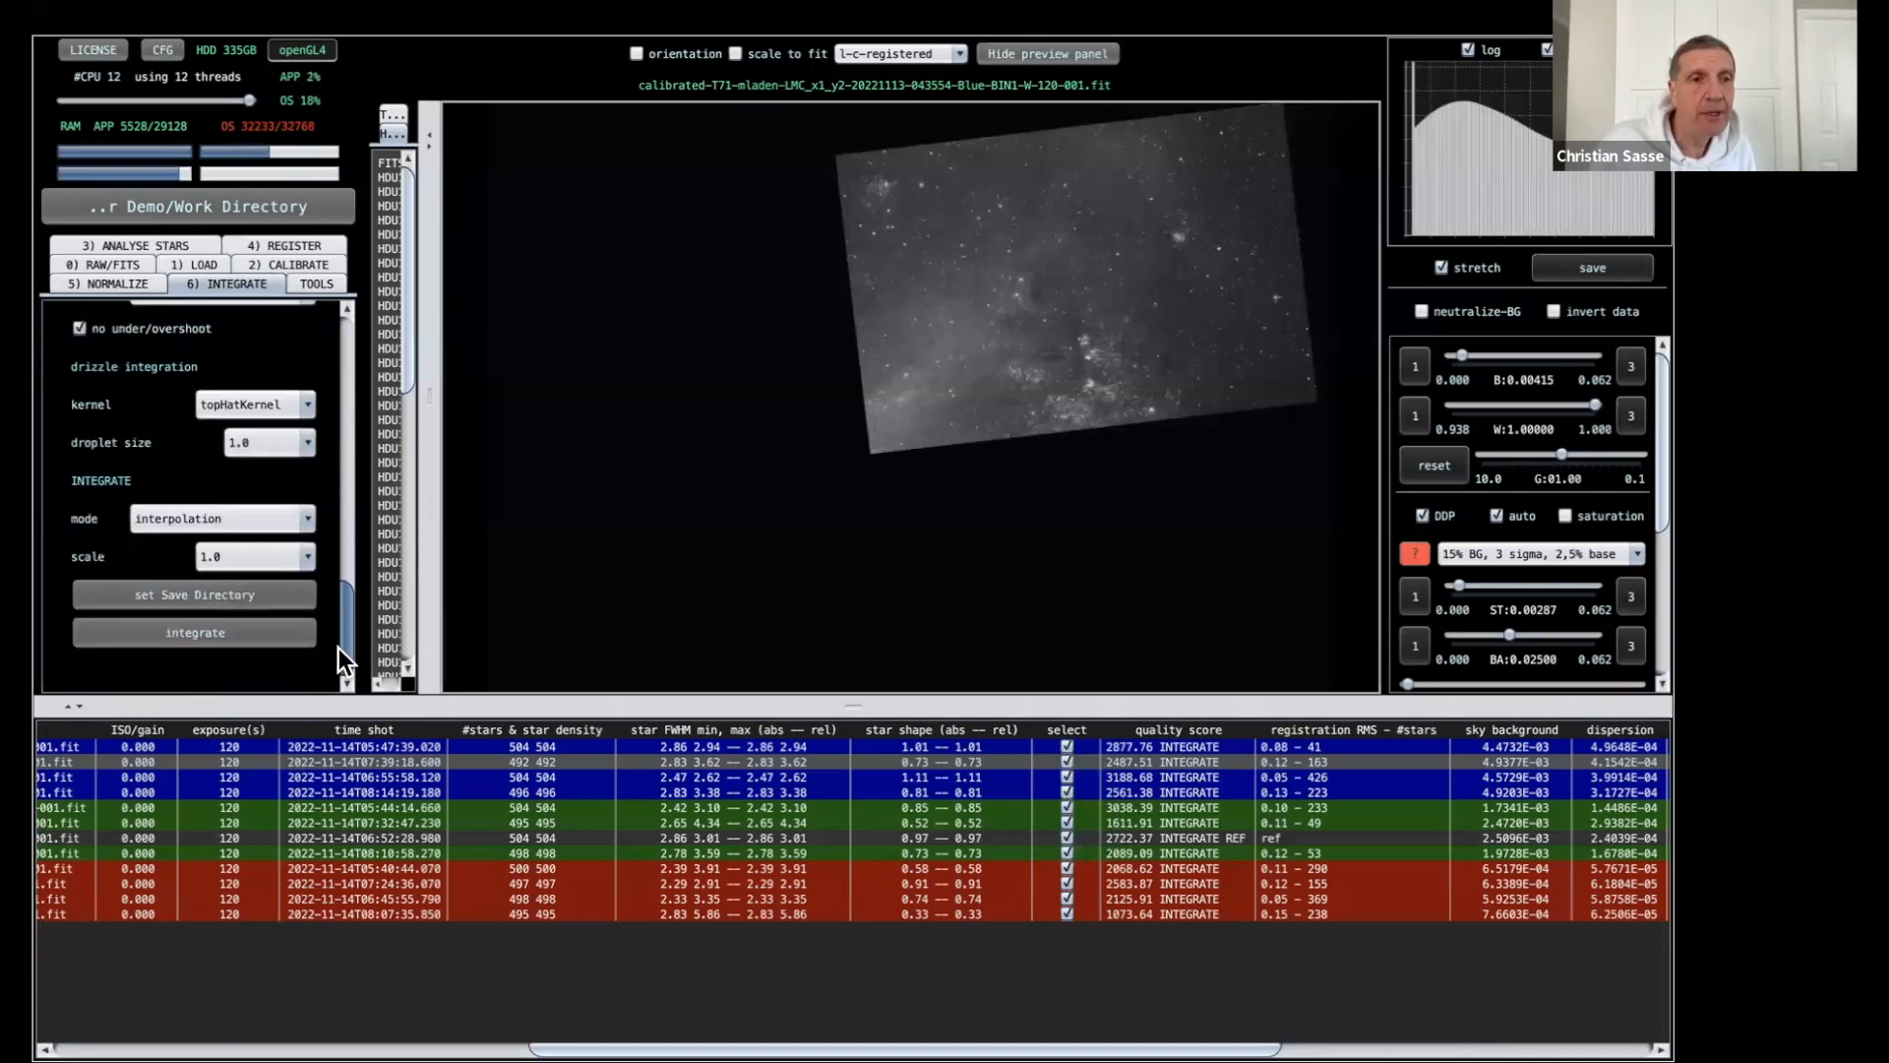
left_click(244, 628)
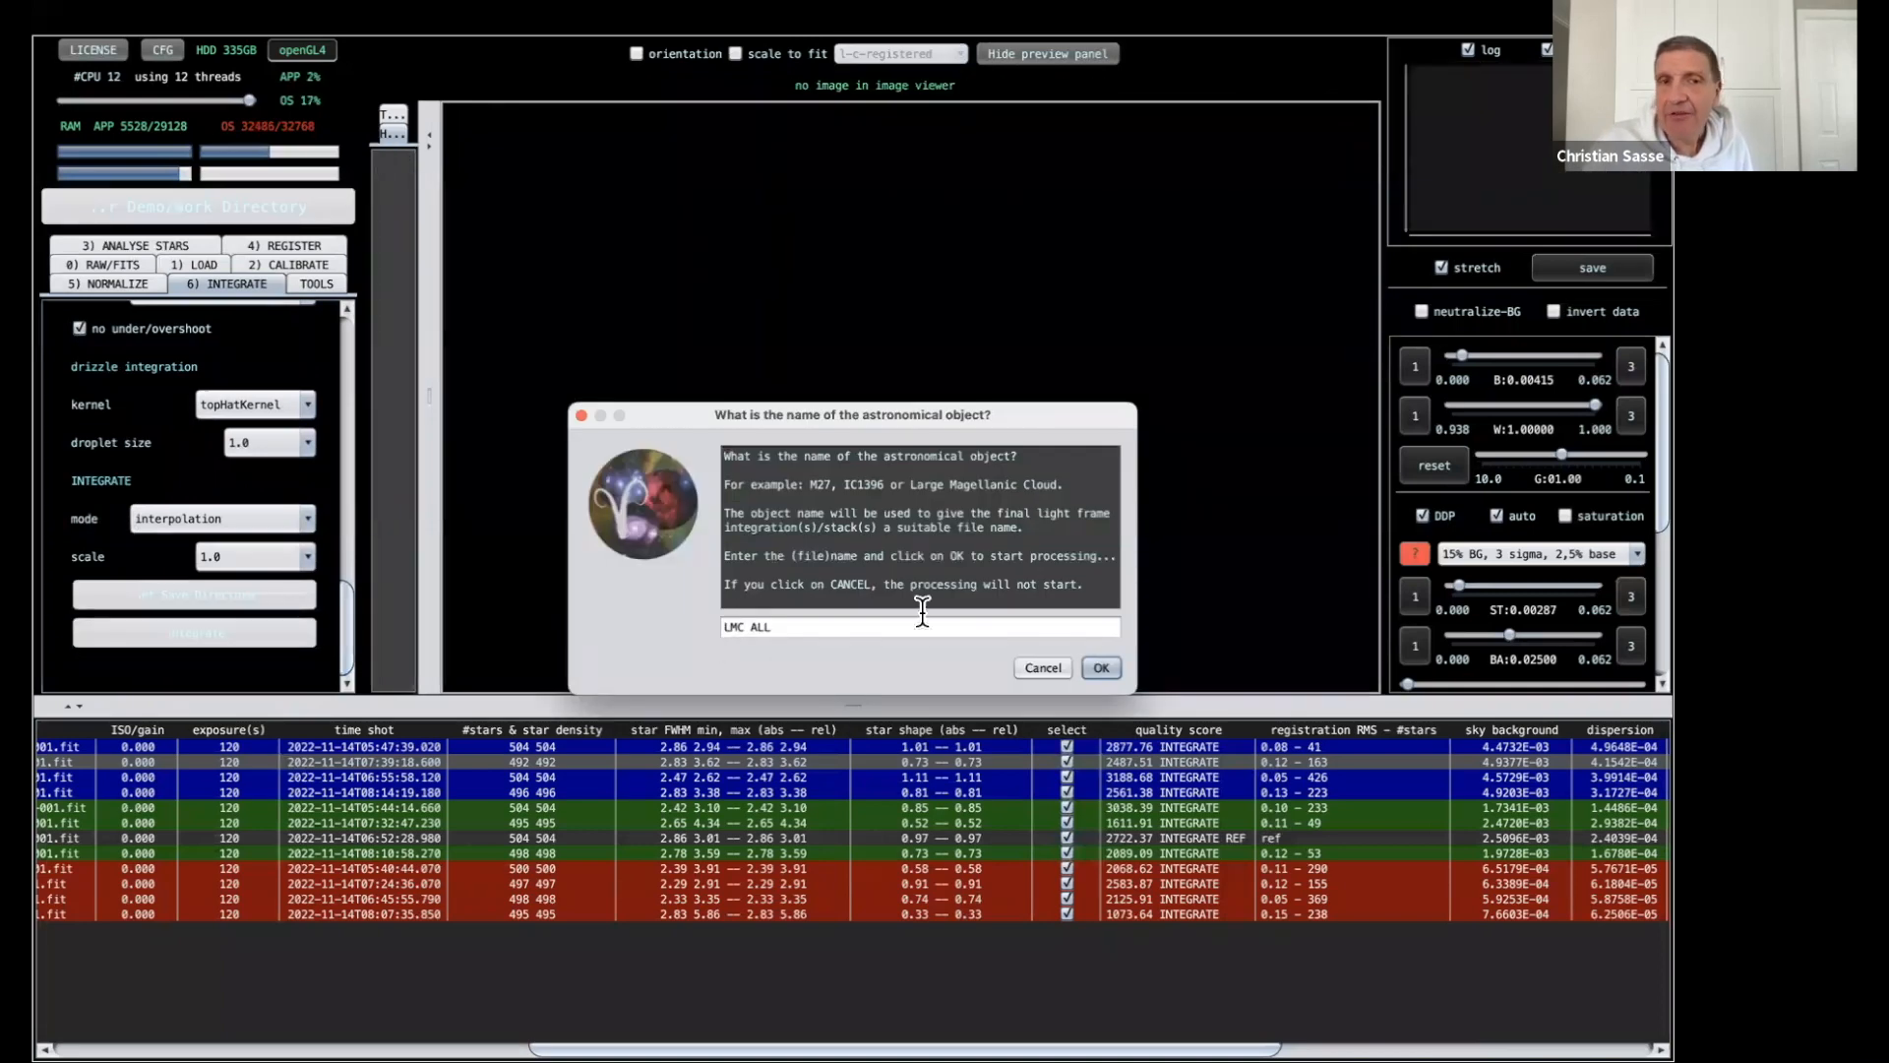
left_click(1099, 669)
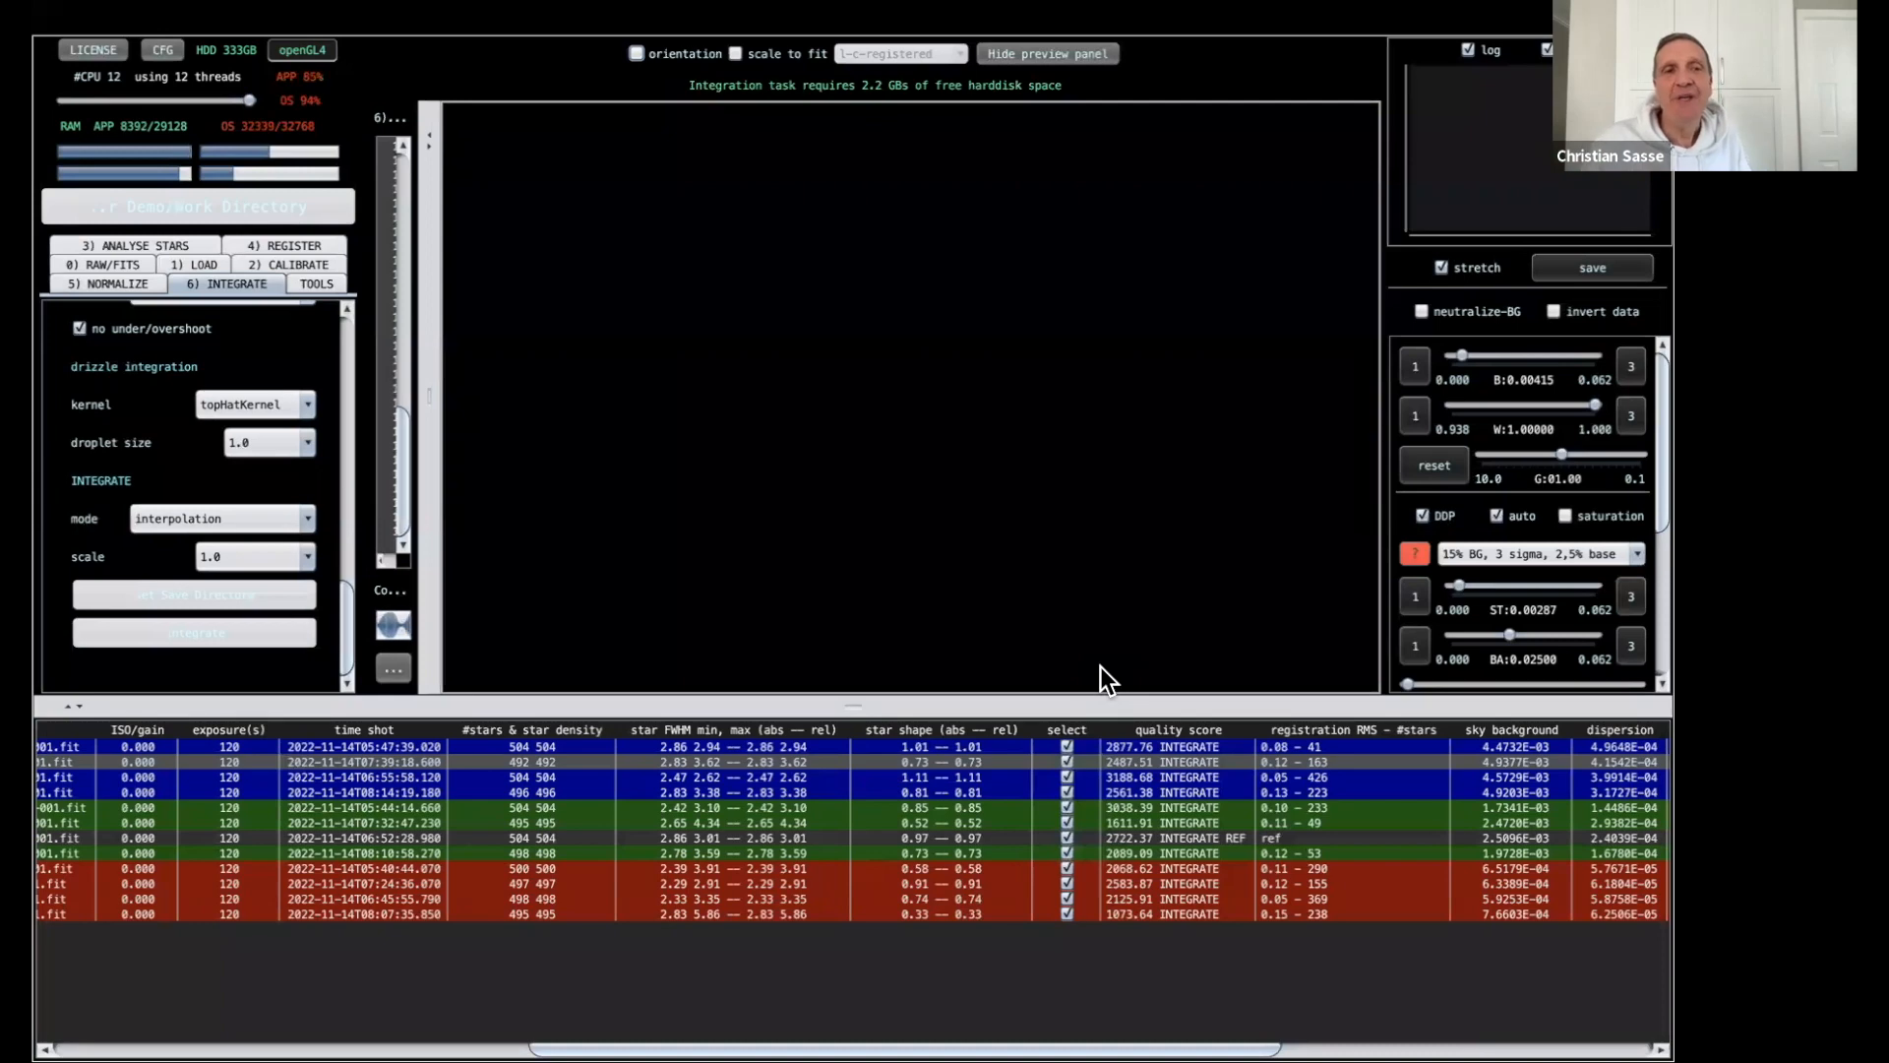
Widen the image viewer by narrowing the header/metadata area, and set the preview stretch to 30% BG, 2 sigma, 0,0% base.
left_click(433, 391)
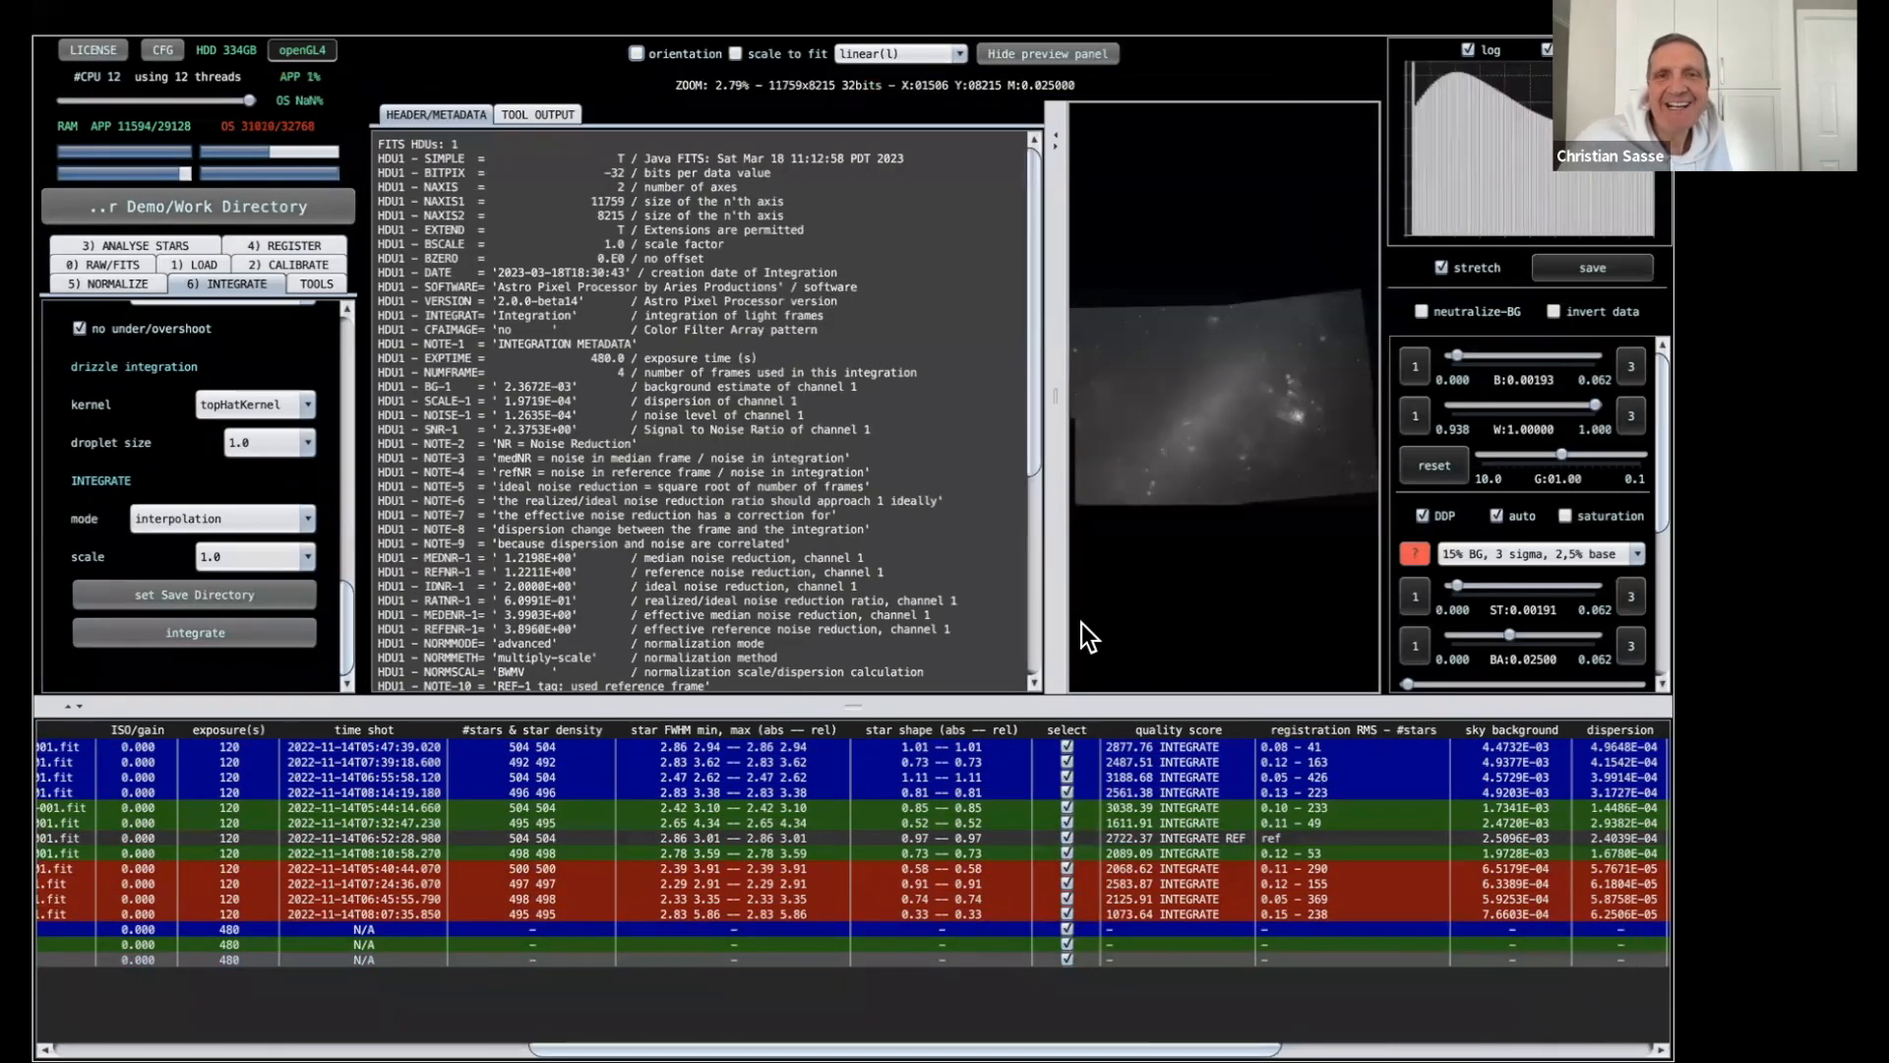
left_click_drag(1055, 397, 439, 486)
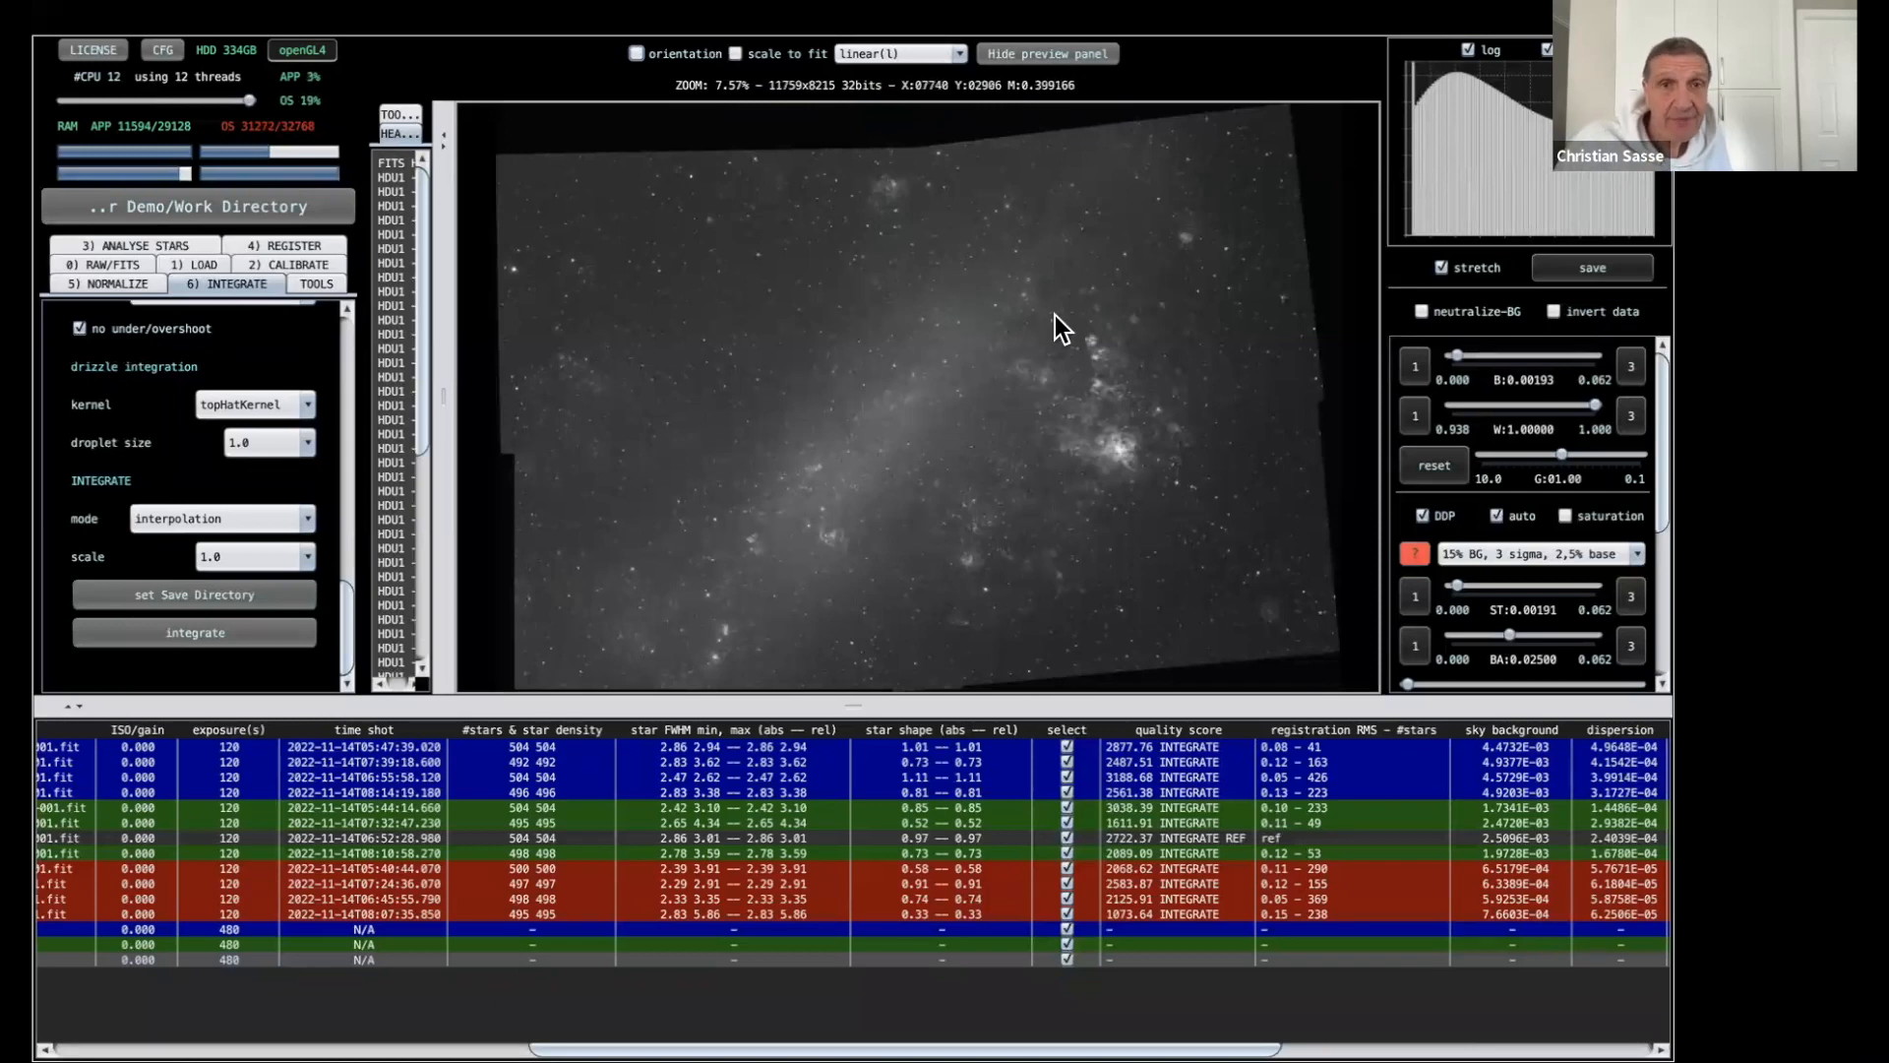
left_click(1459, 552)
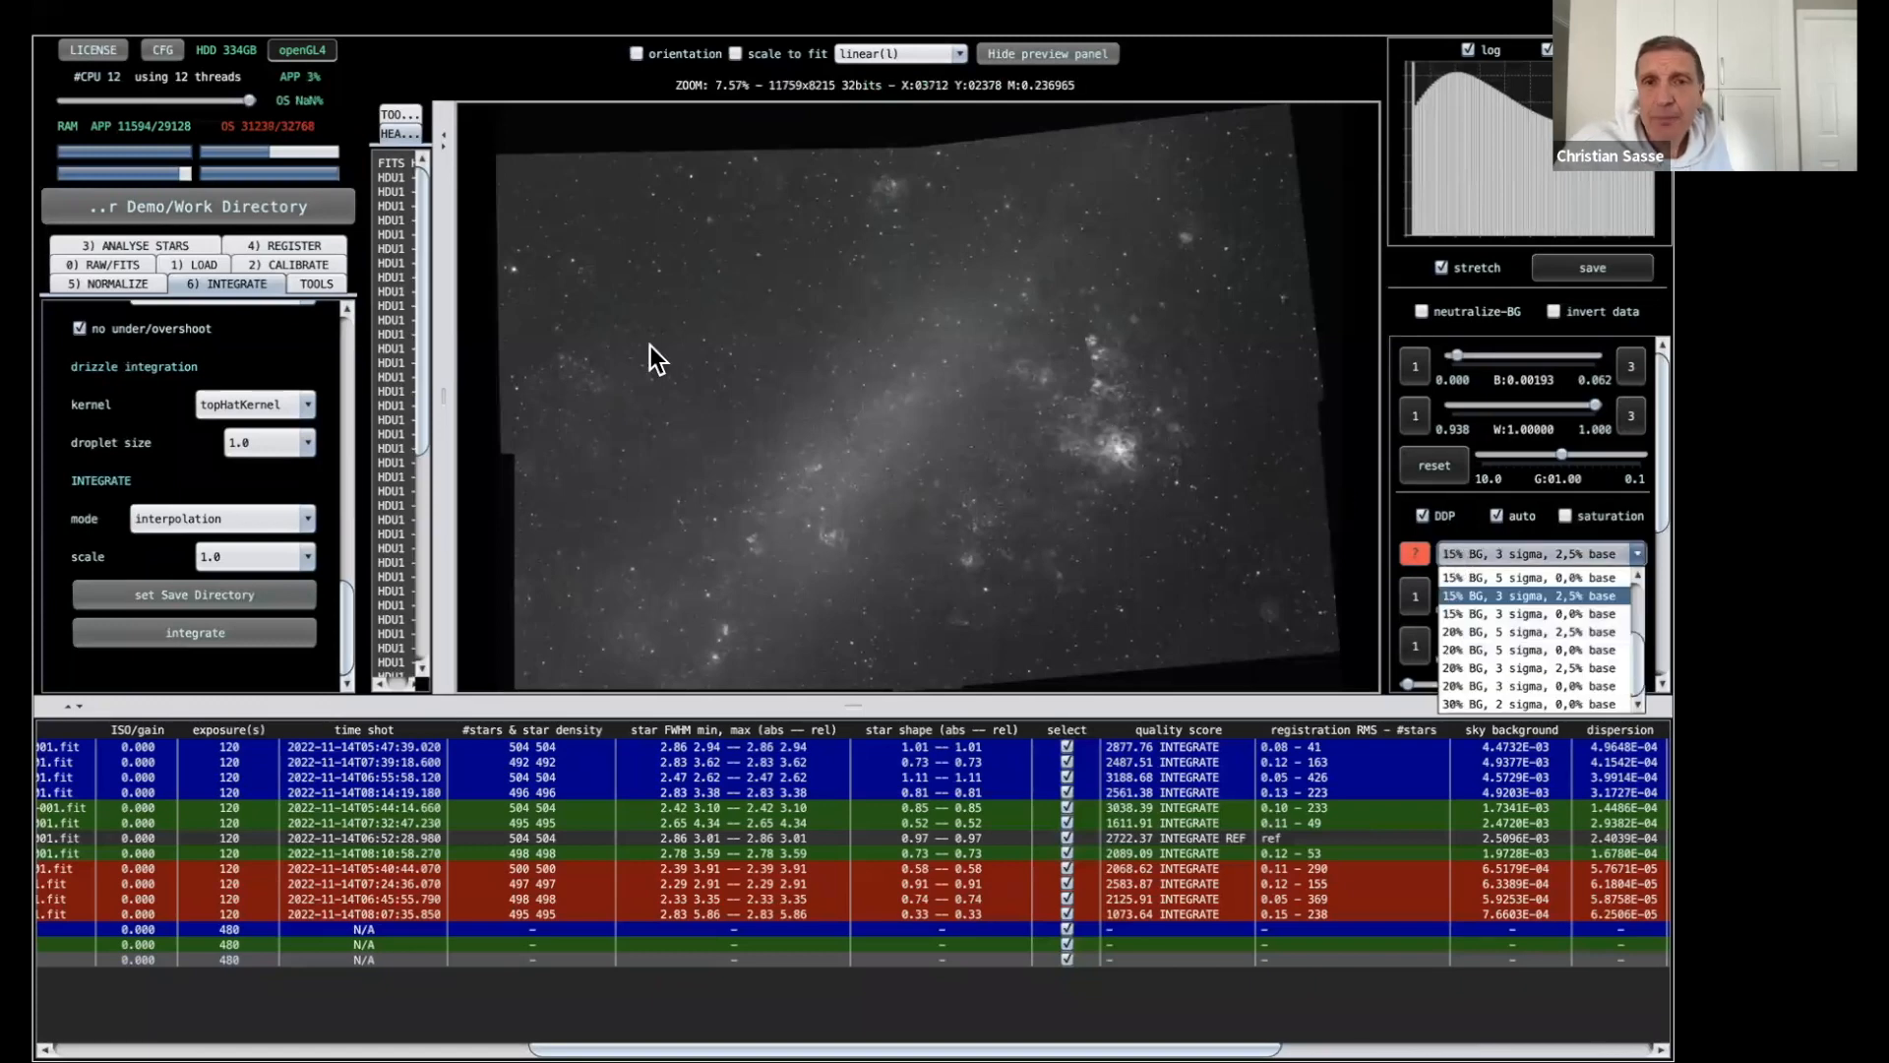
left_click(1504, 704)
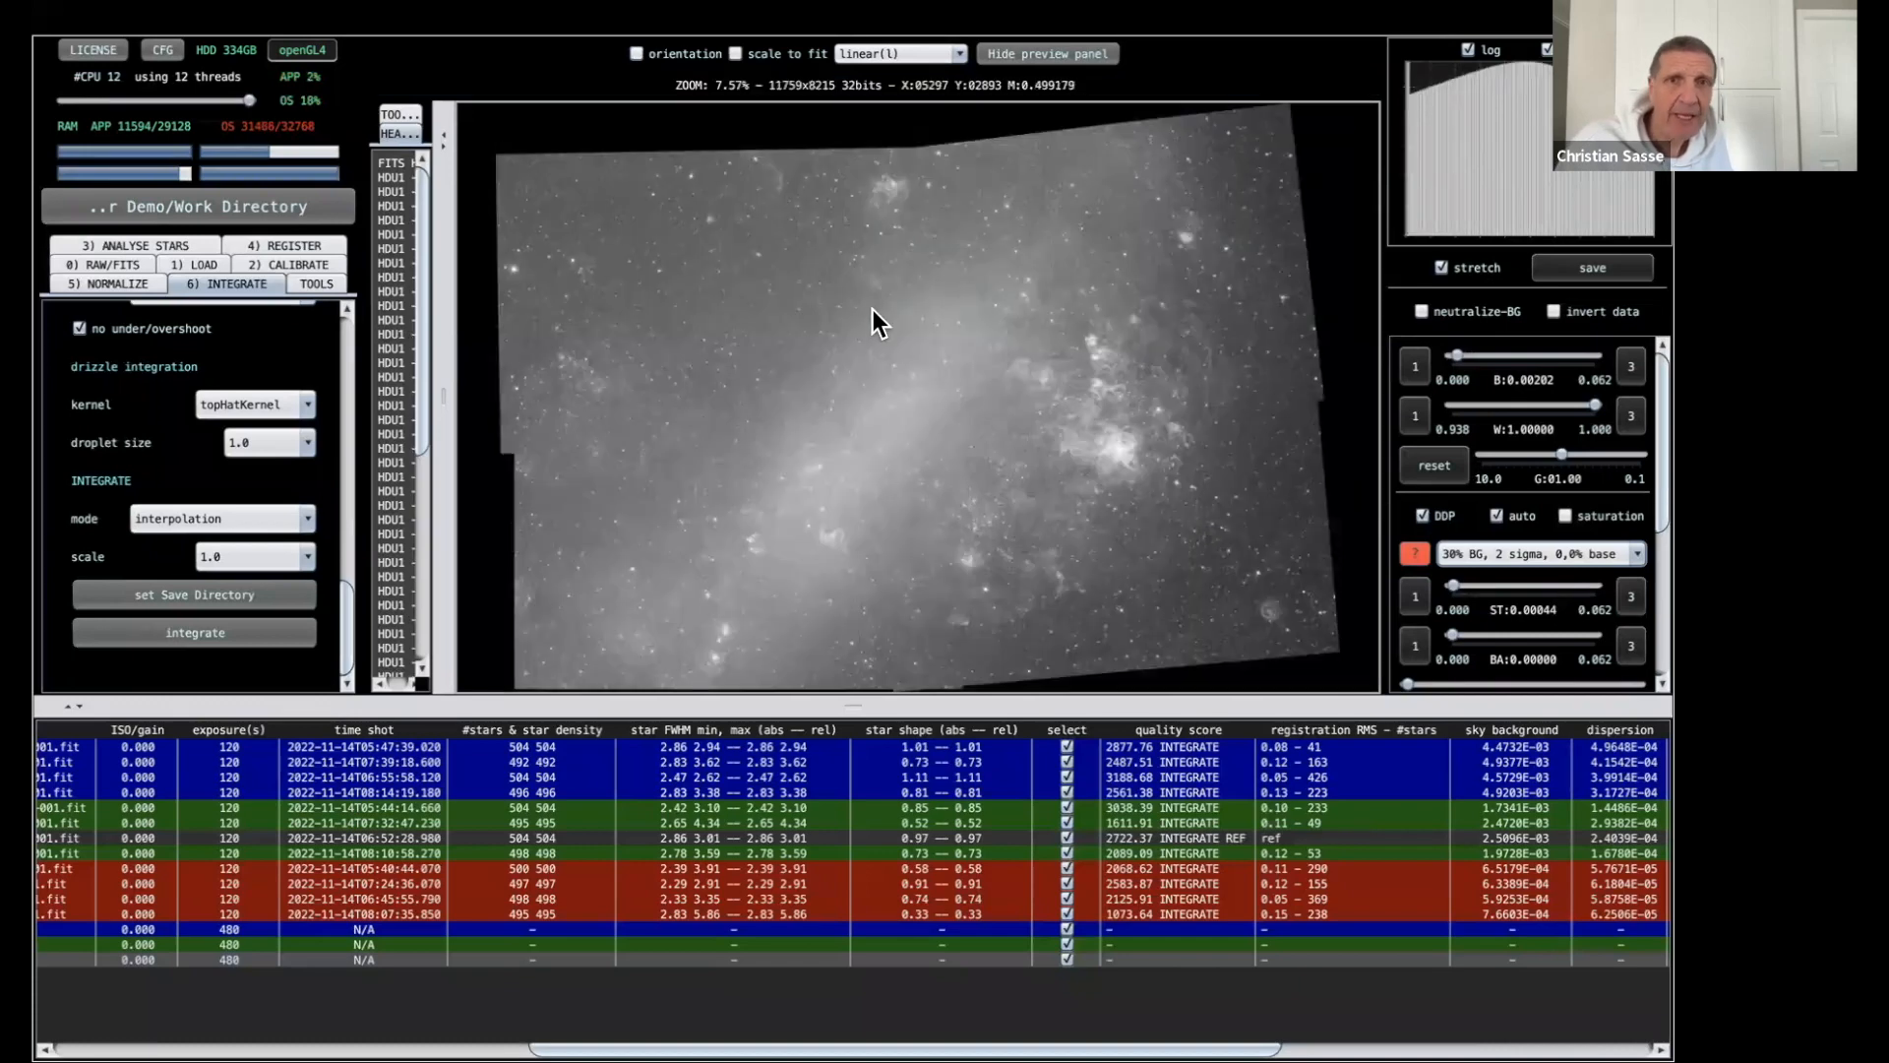
Examine the red mosaic up close for seams, and view the LMC_ALL-Blue.fits integration.
scroll(872, 309, "up", 2)
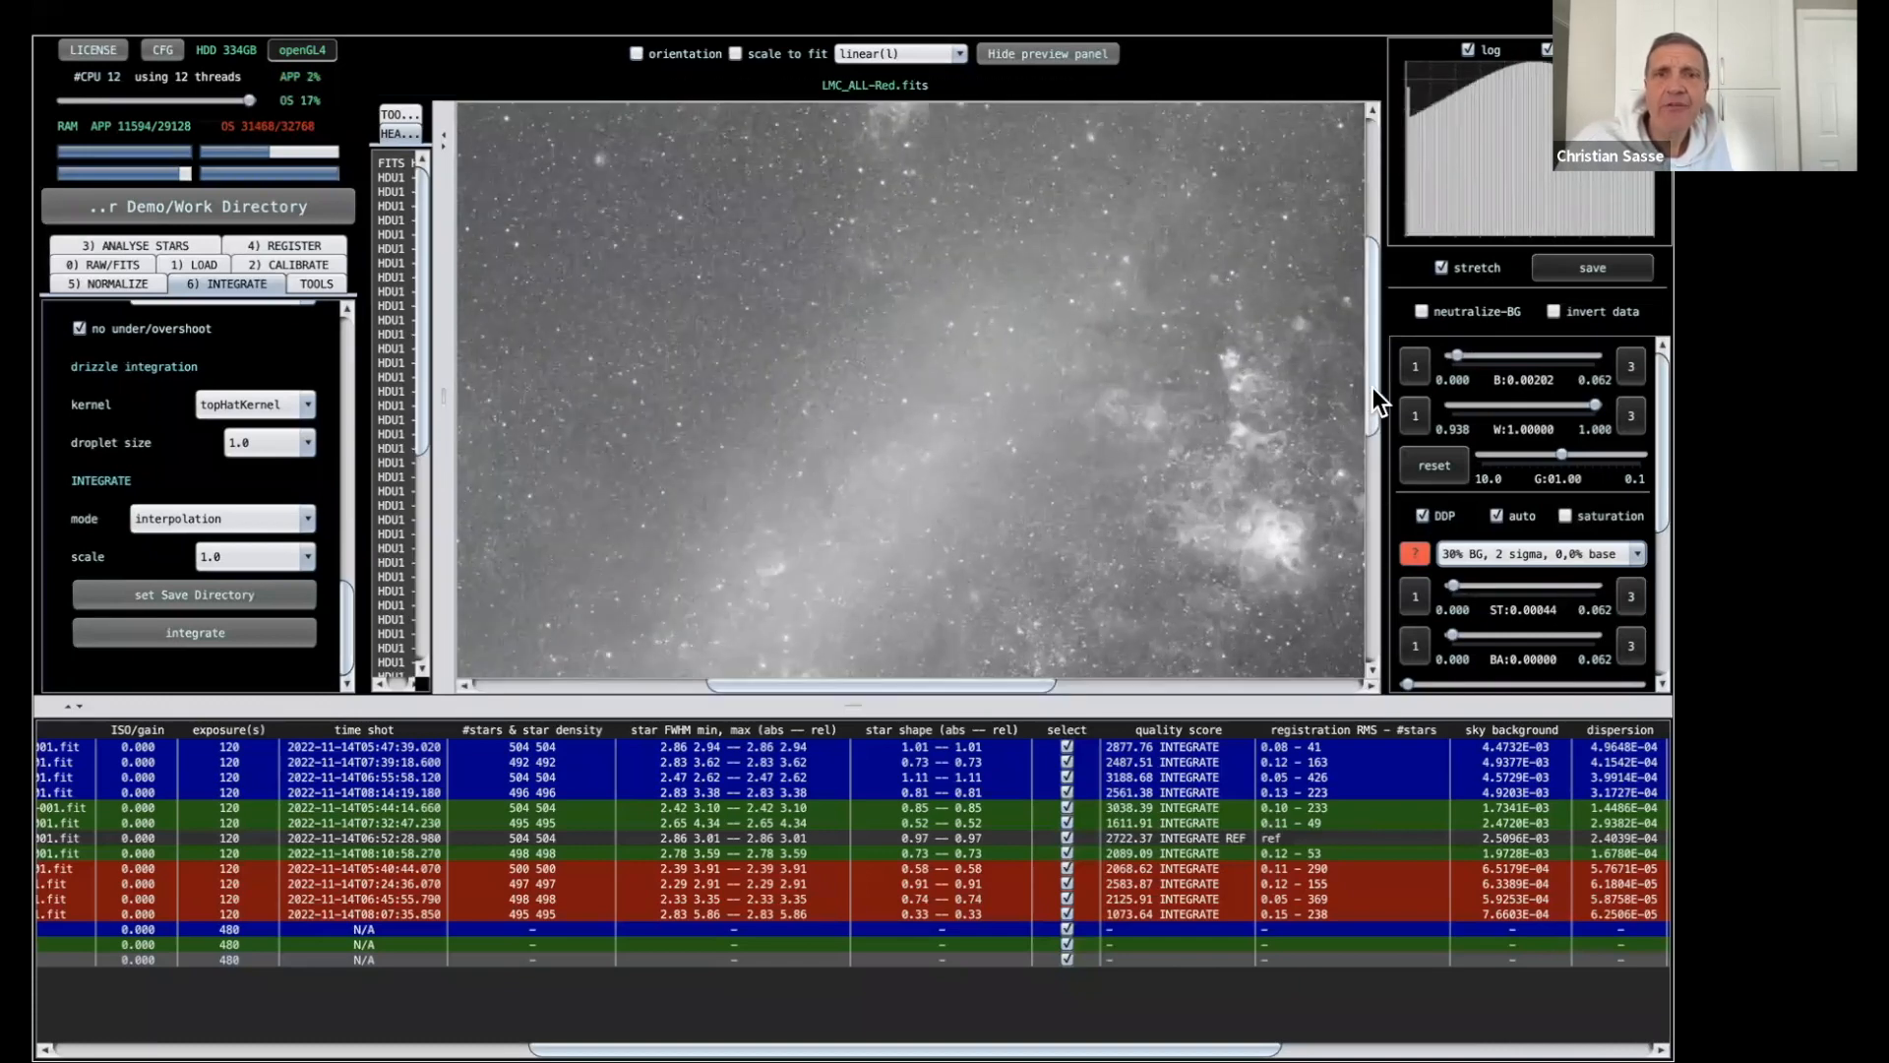
left_click_drag(1372, 388, 1333, 429)
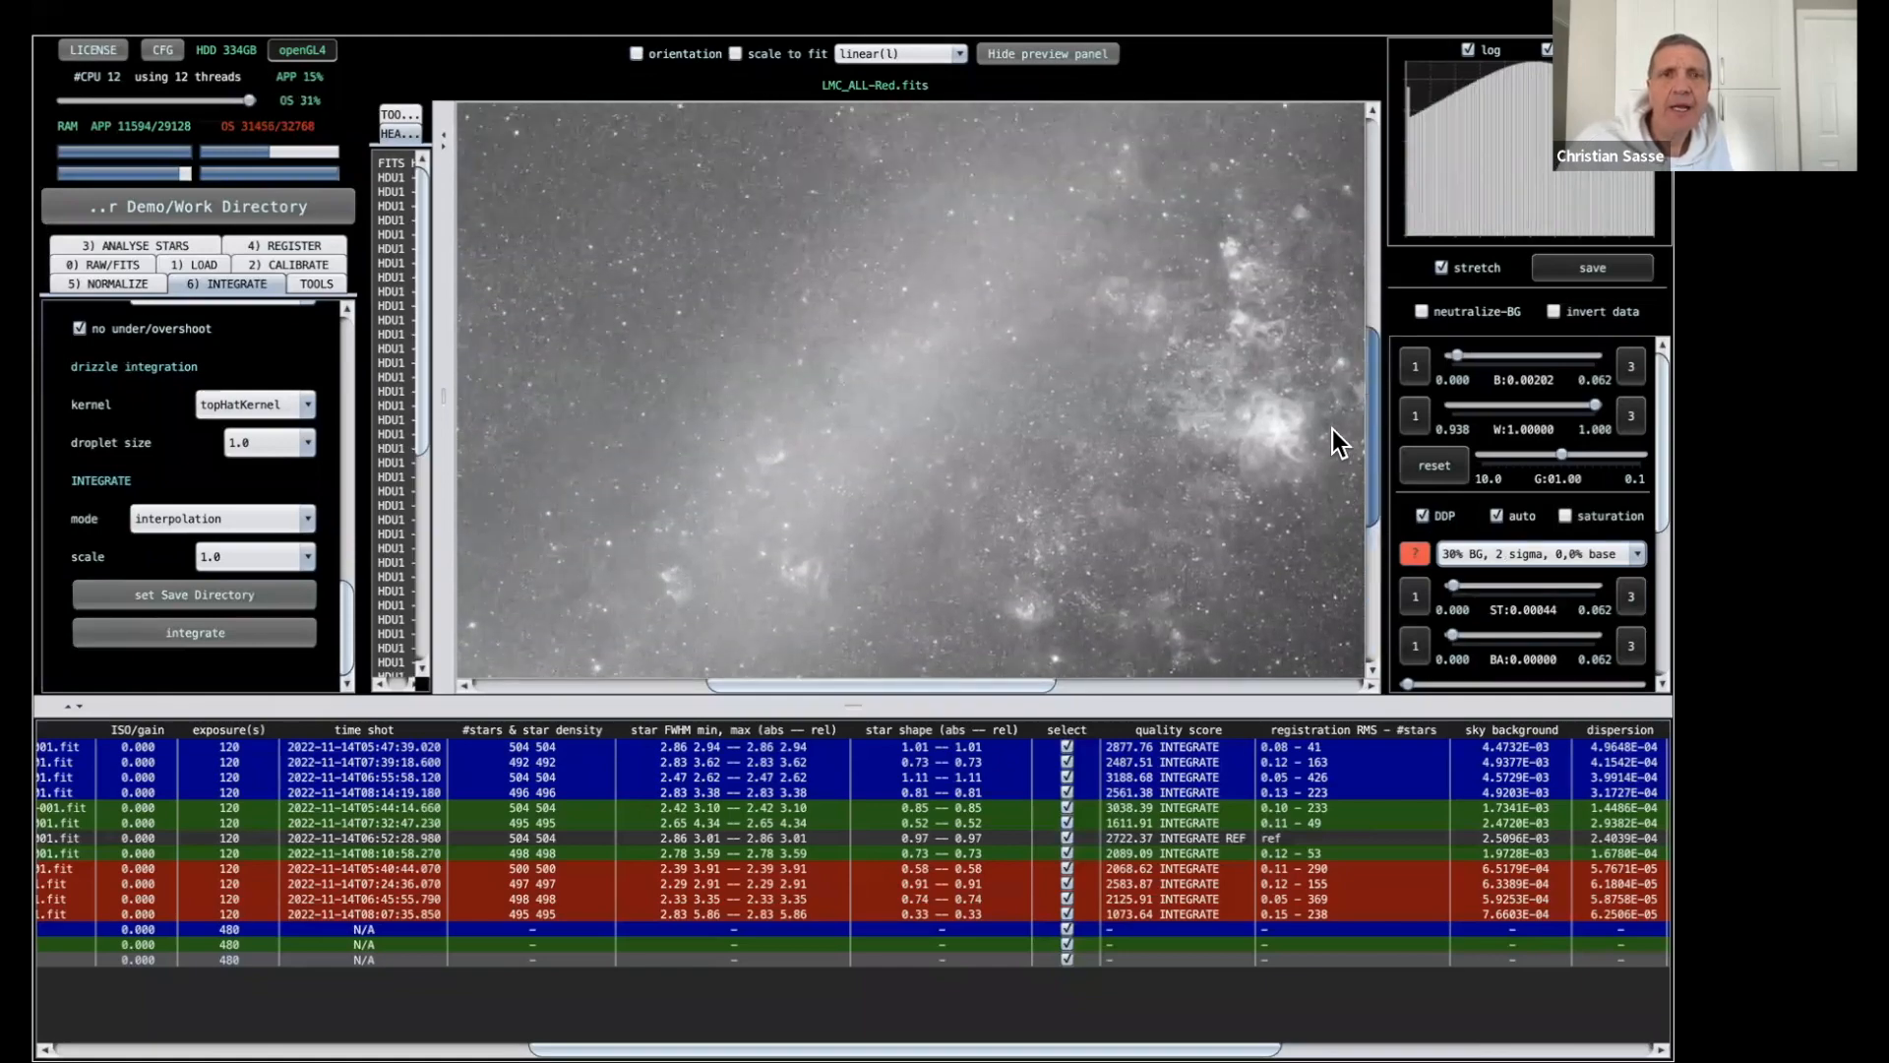
scroll(1013, 378, "down", 3)
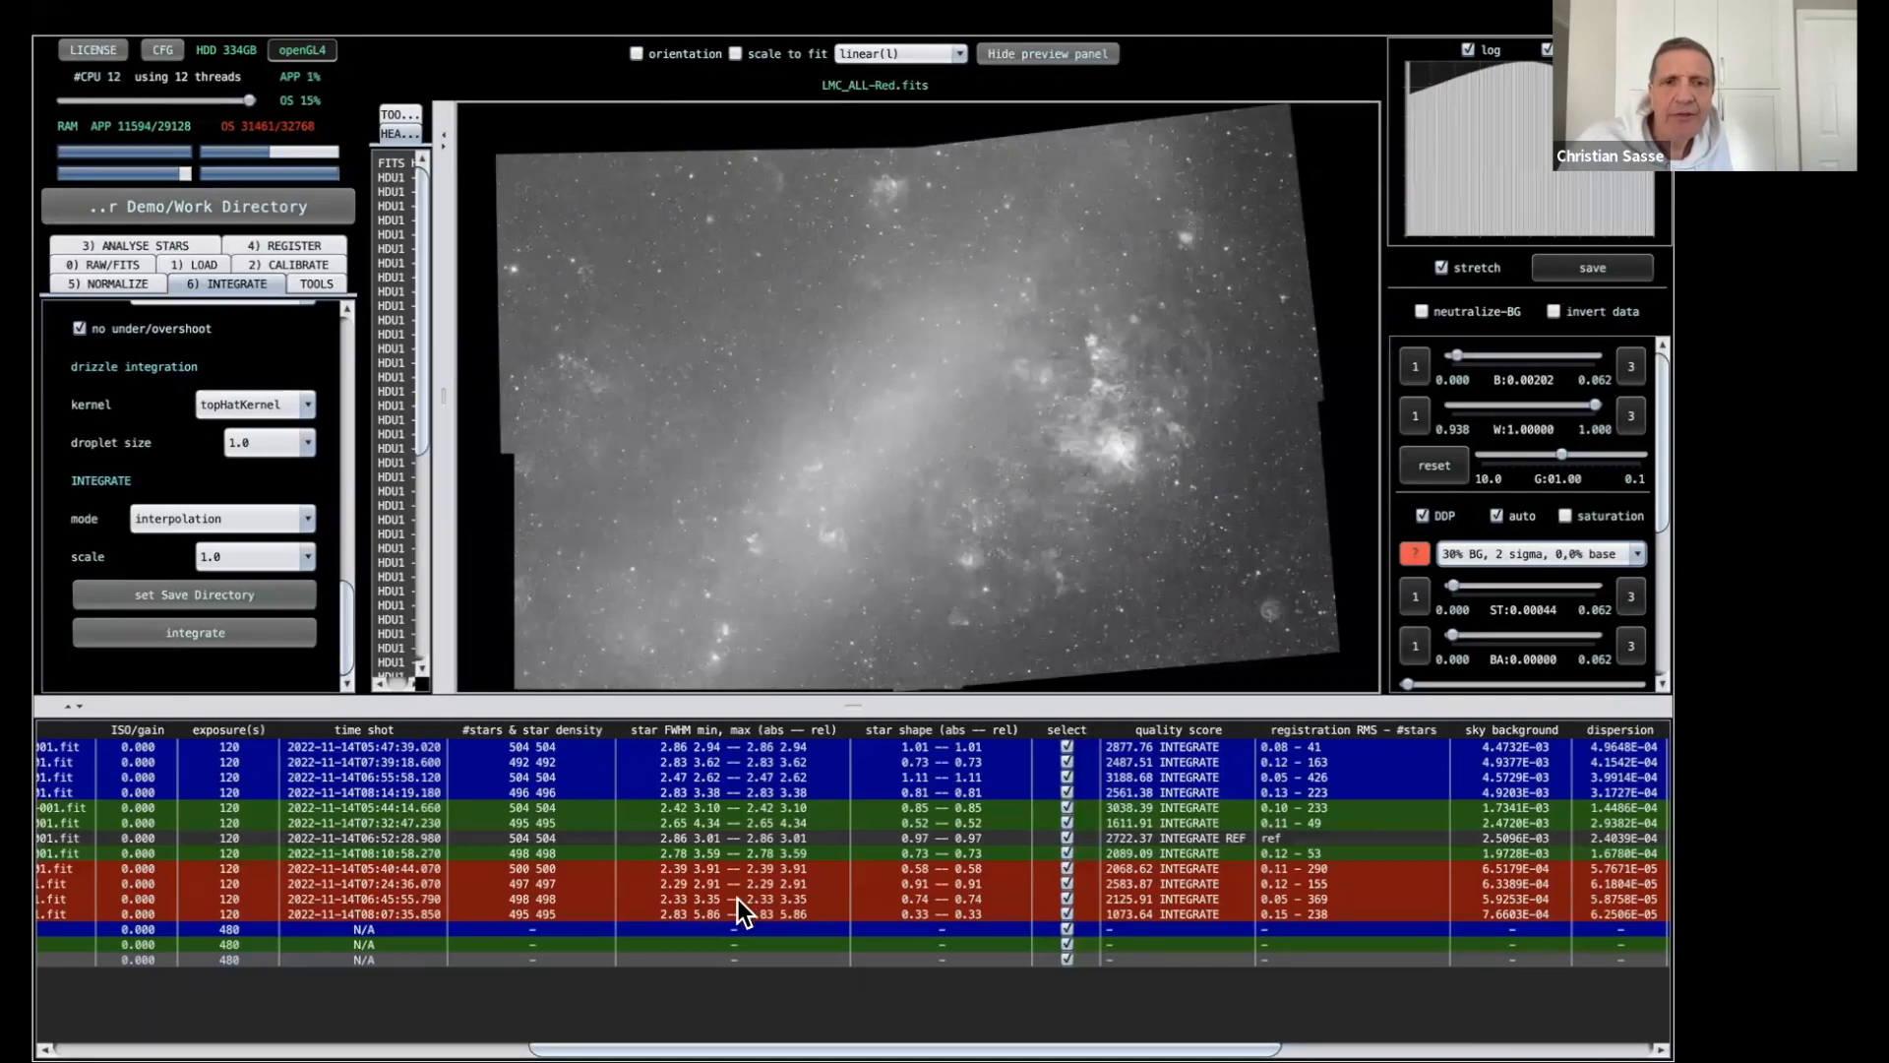
left_click_drag(640, 1050, 165, 1050)
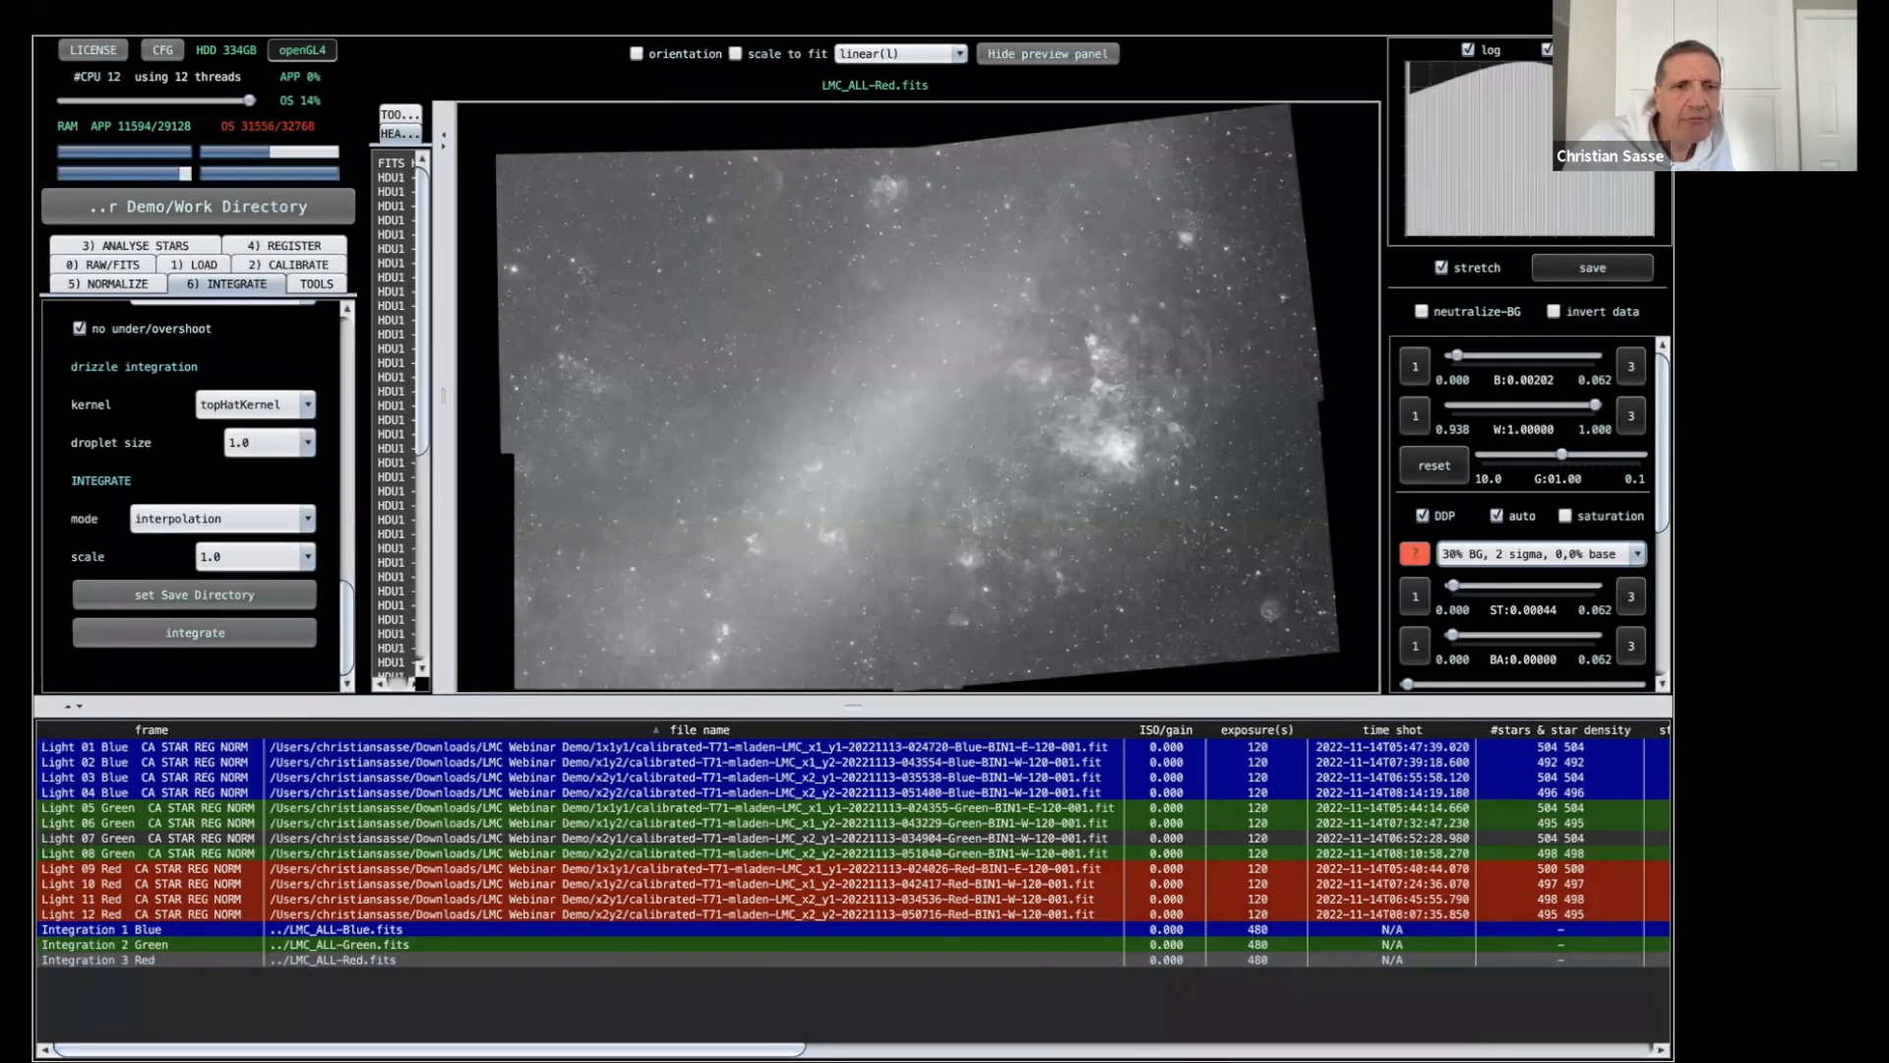
left_click(400, 930)
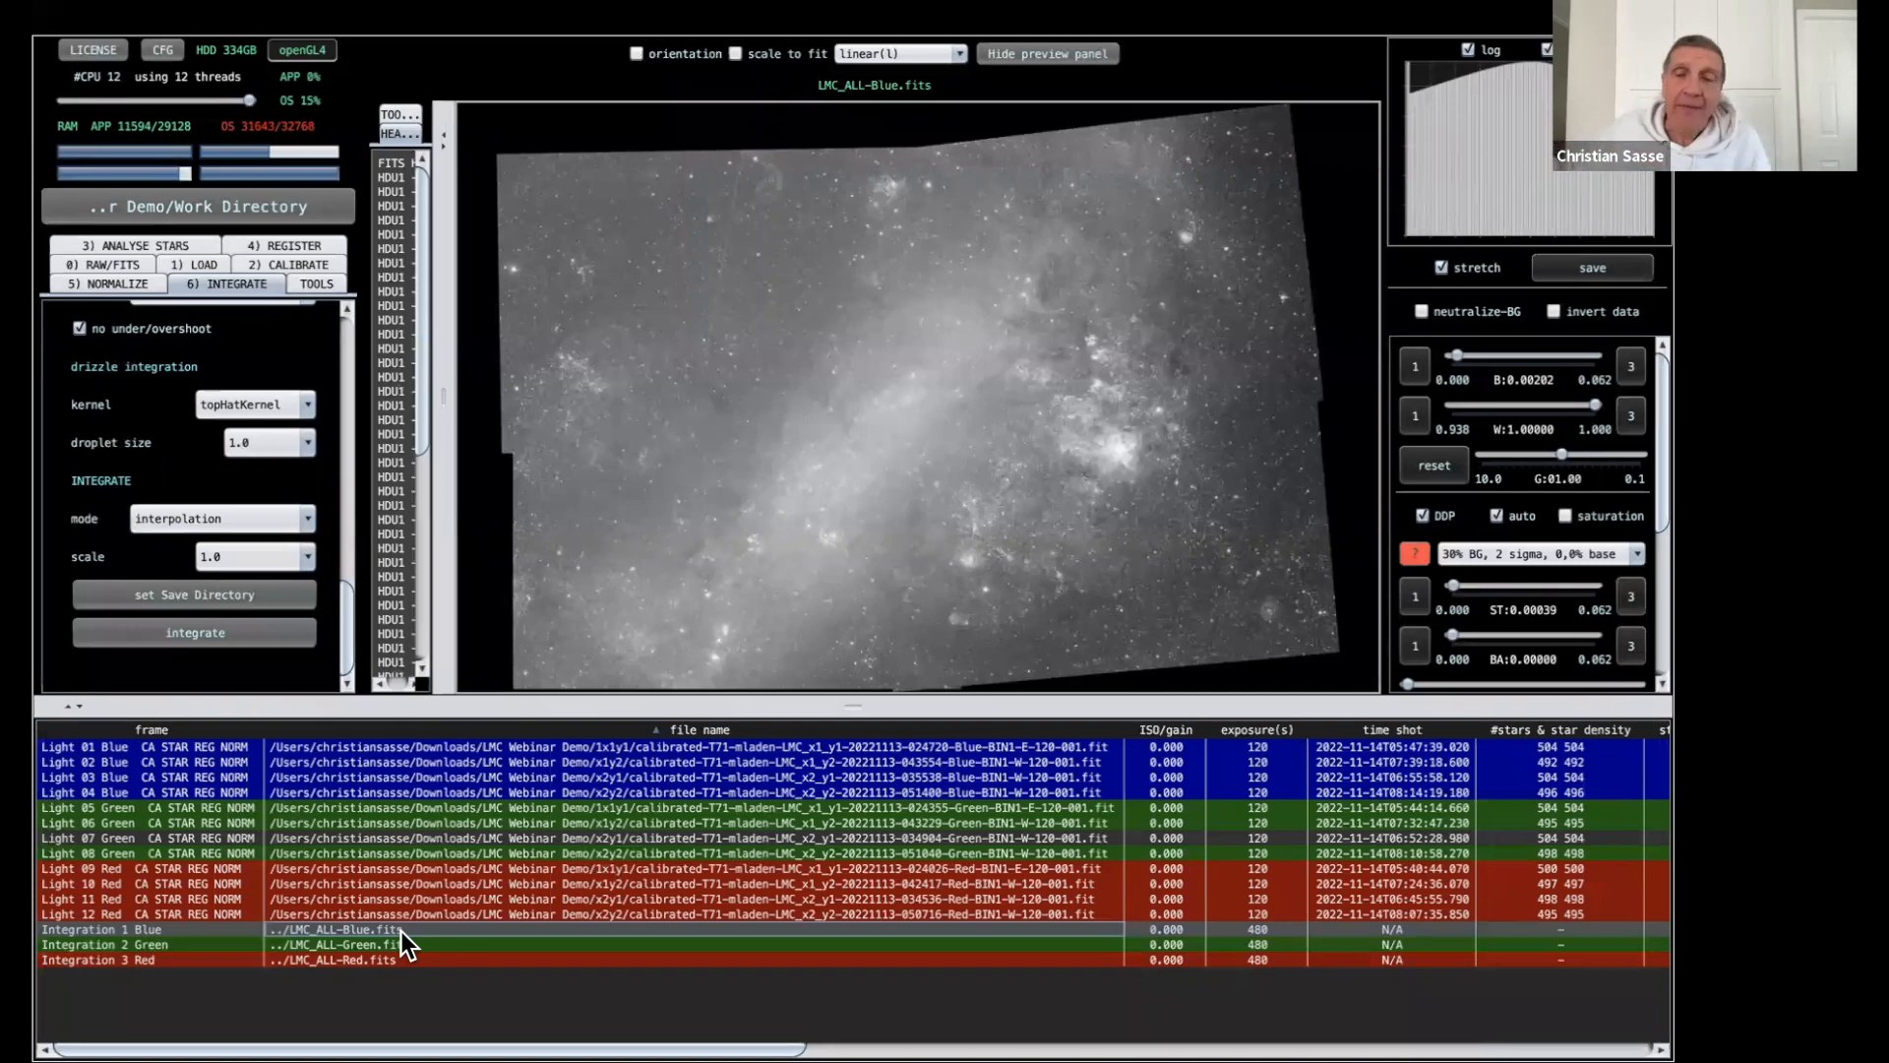
Quit Astro Pixel Processor, relaunch it and make its window full screen.
mouse_move(427, 8)
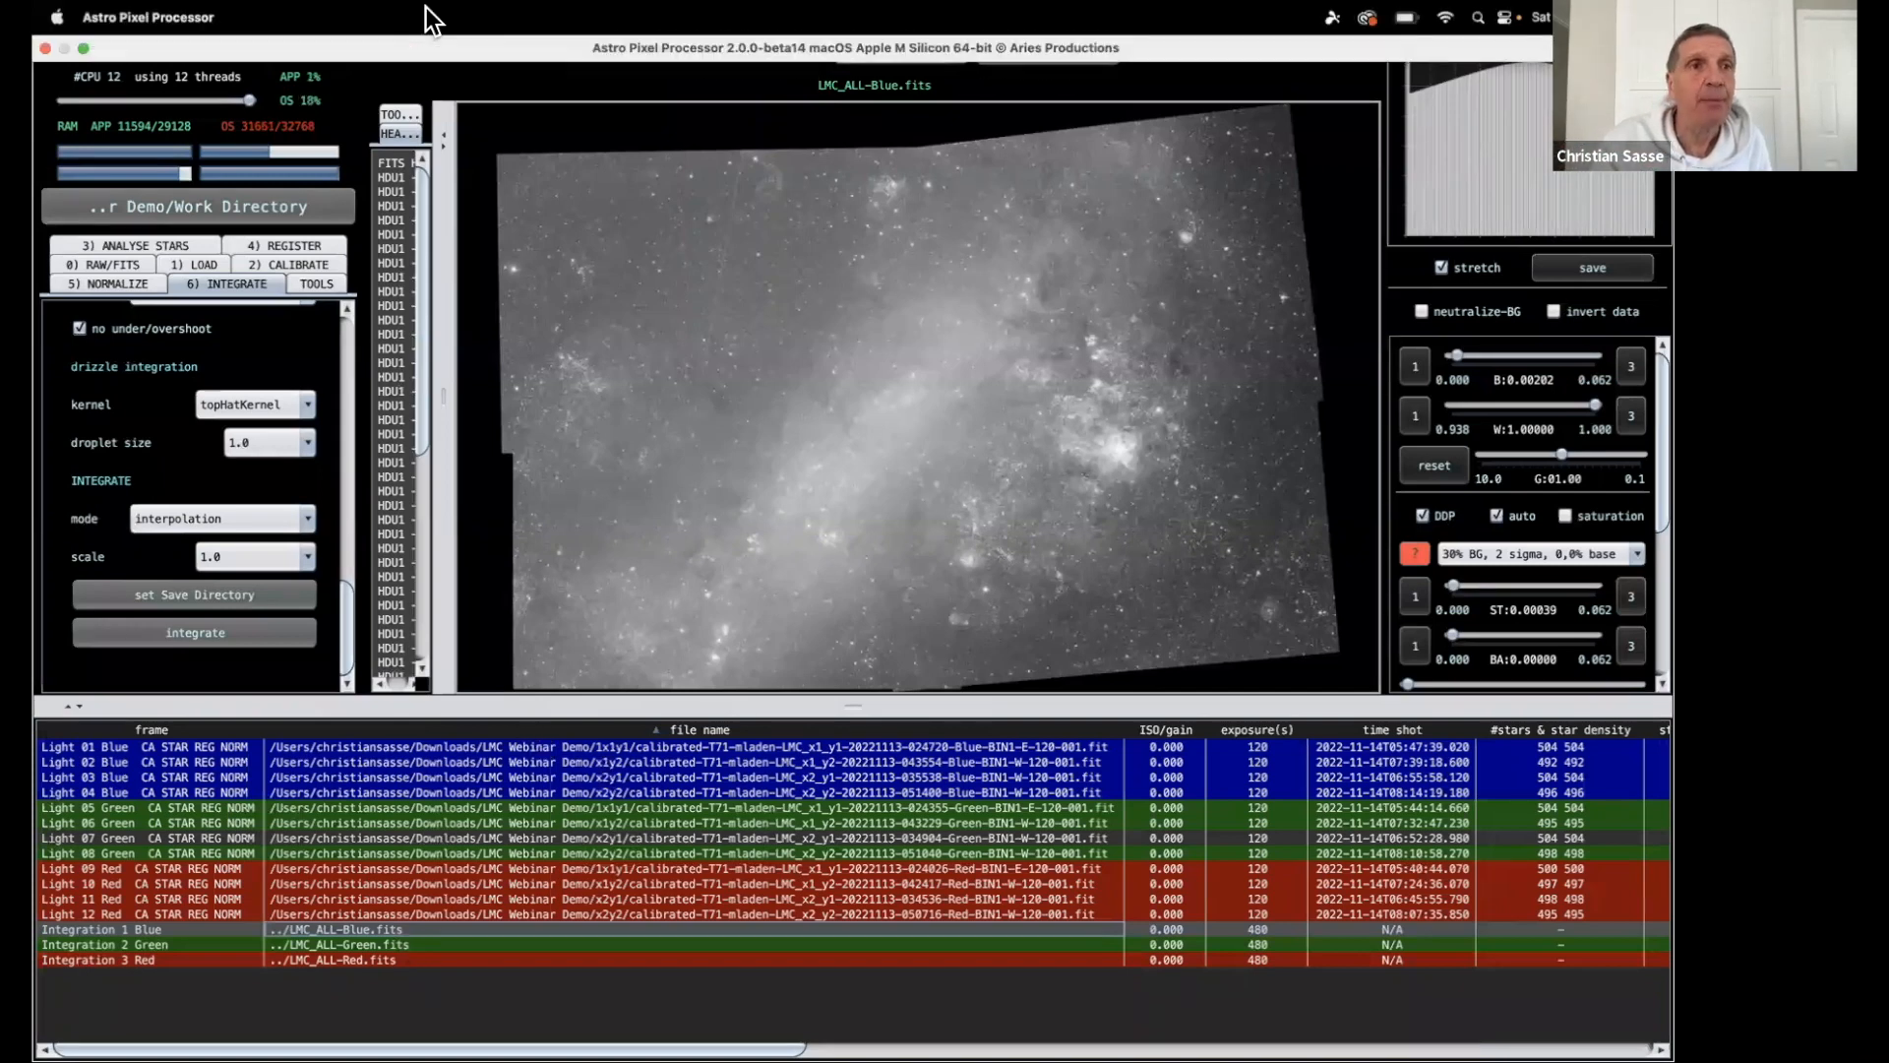
left_click(132, 14)
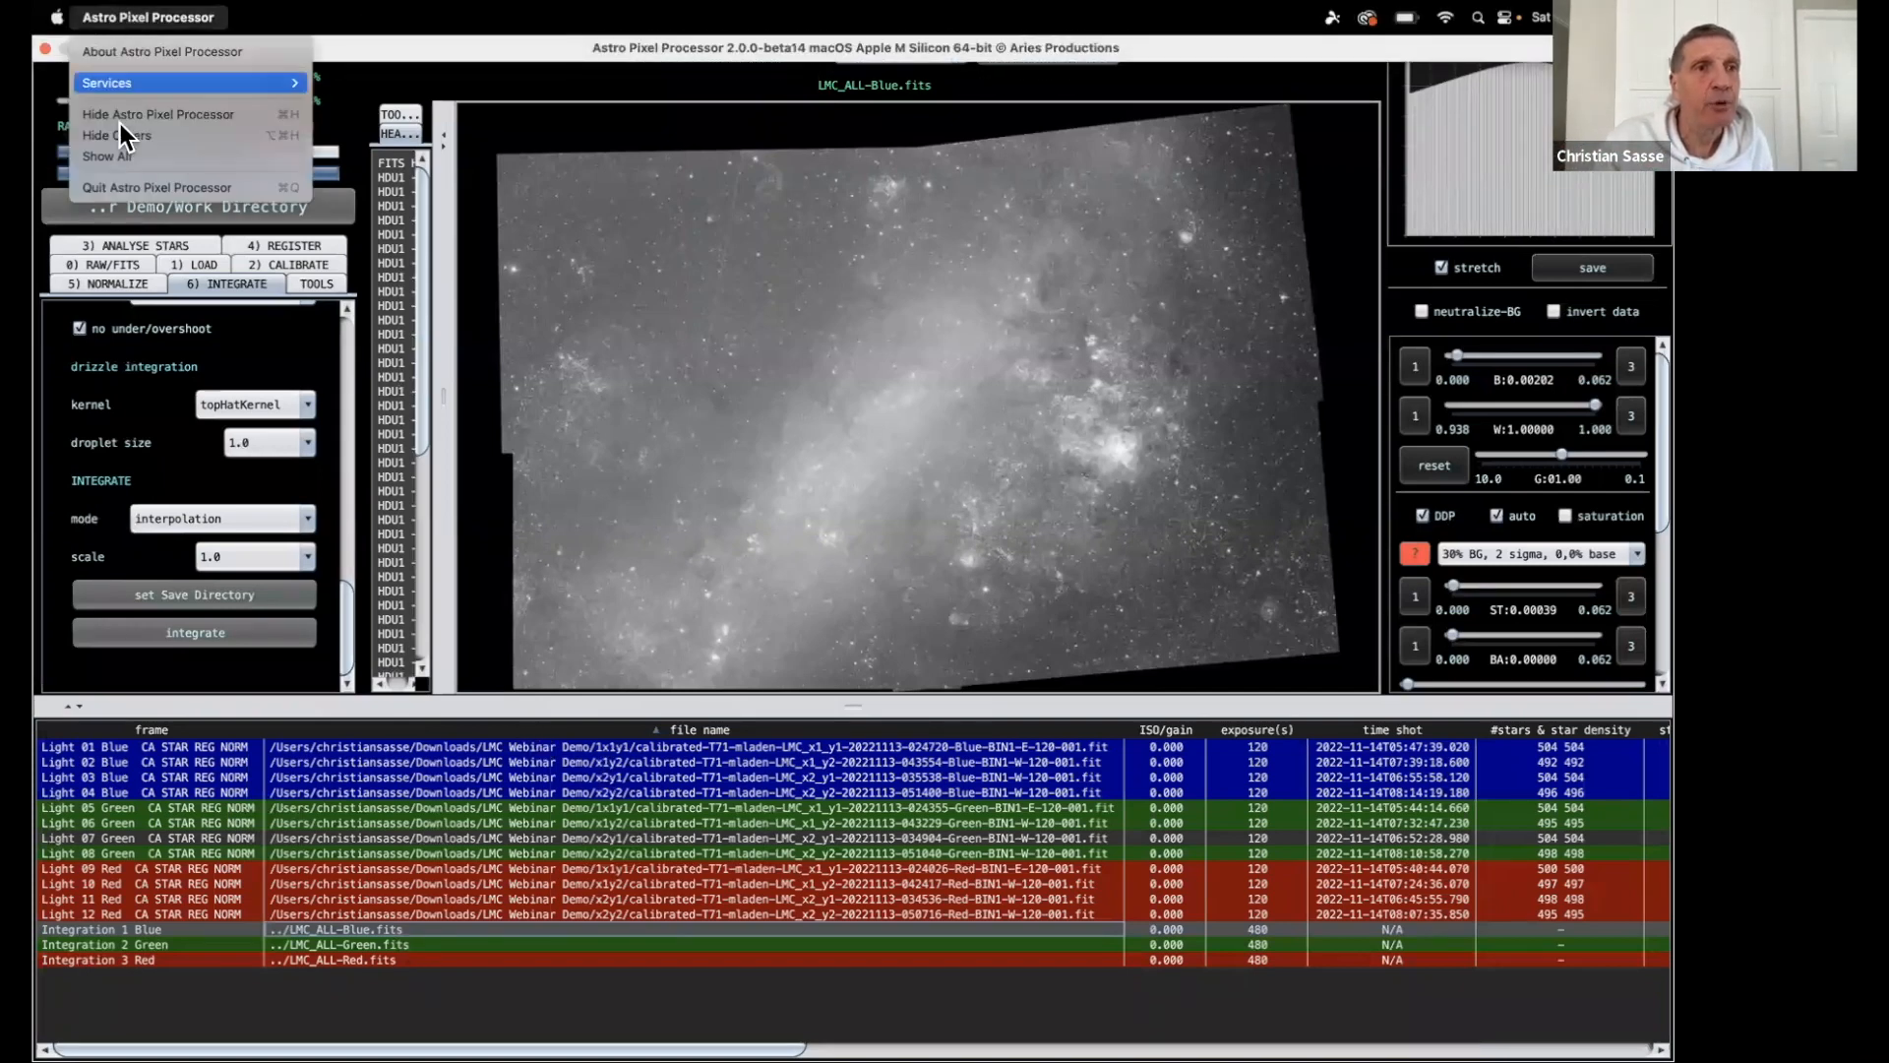
left_click(127, 187)
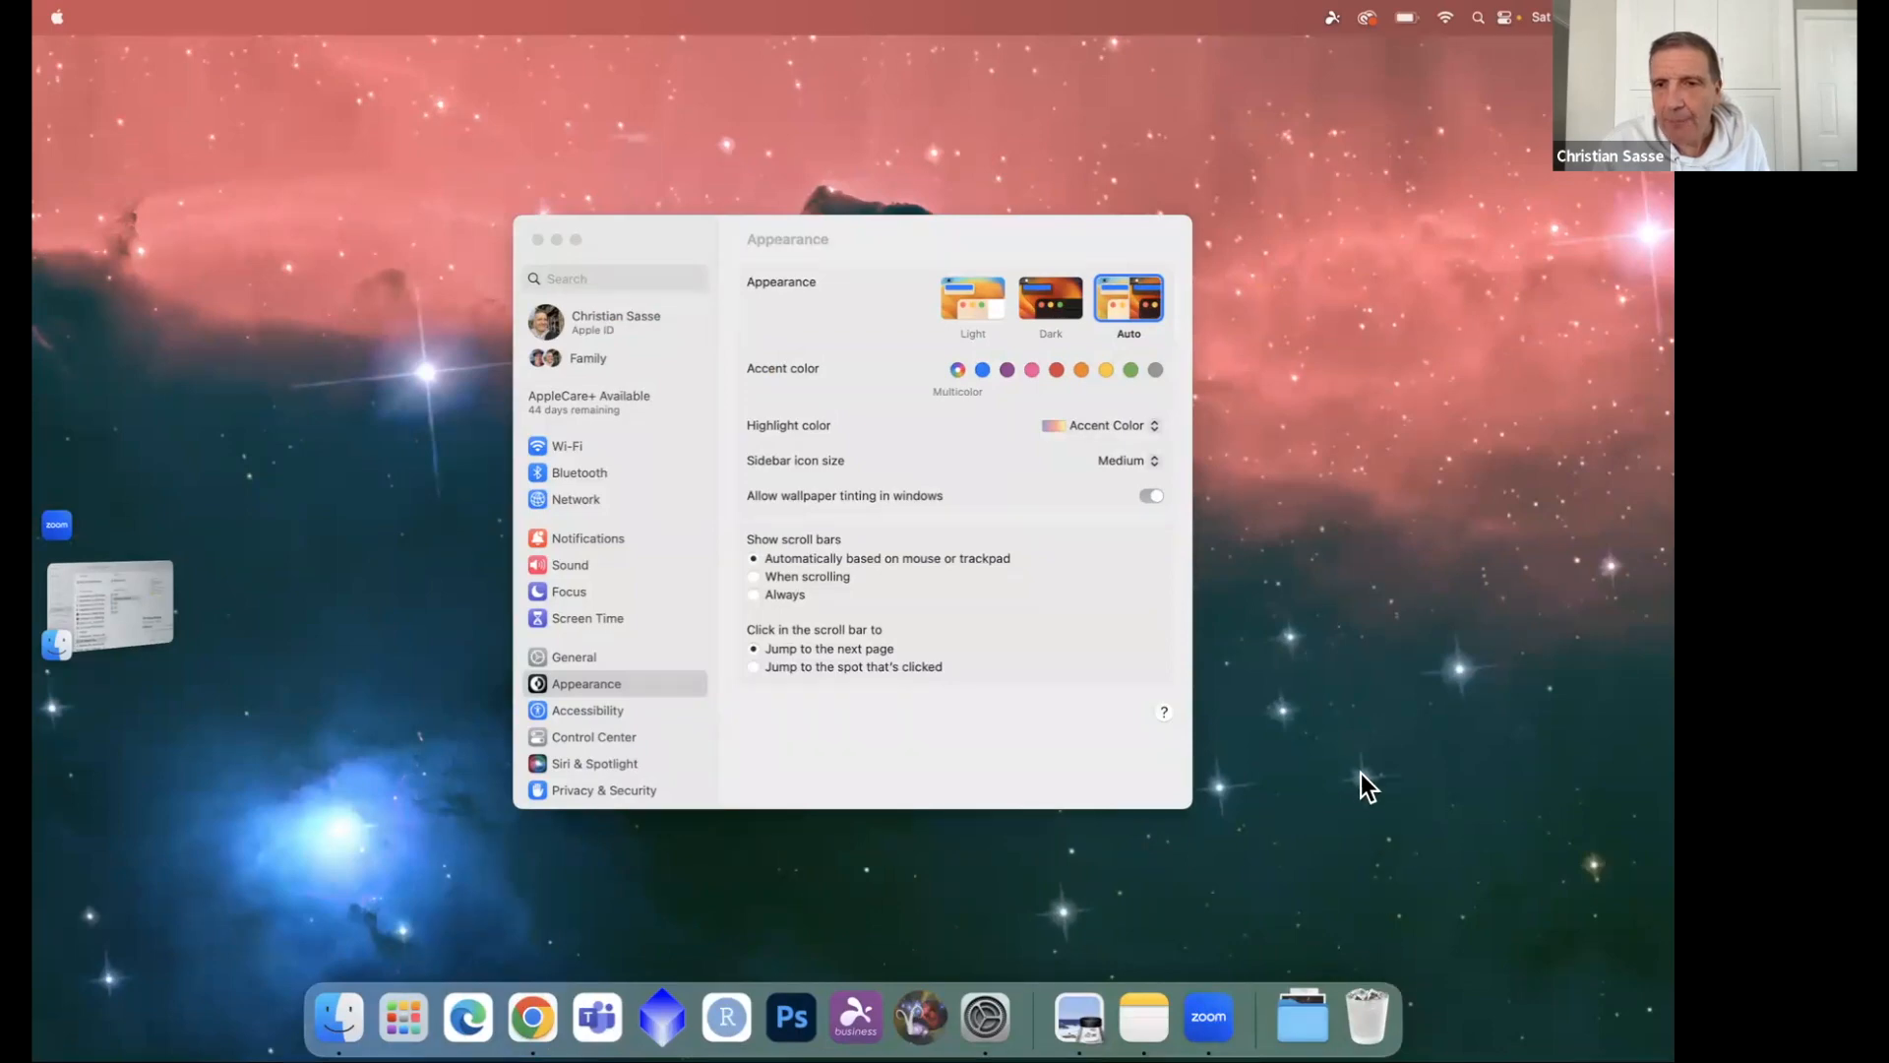
left_click(920, 1017)
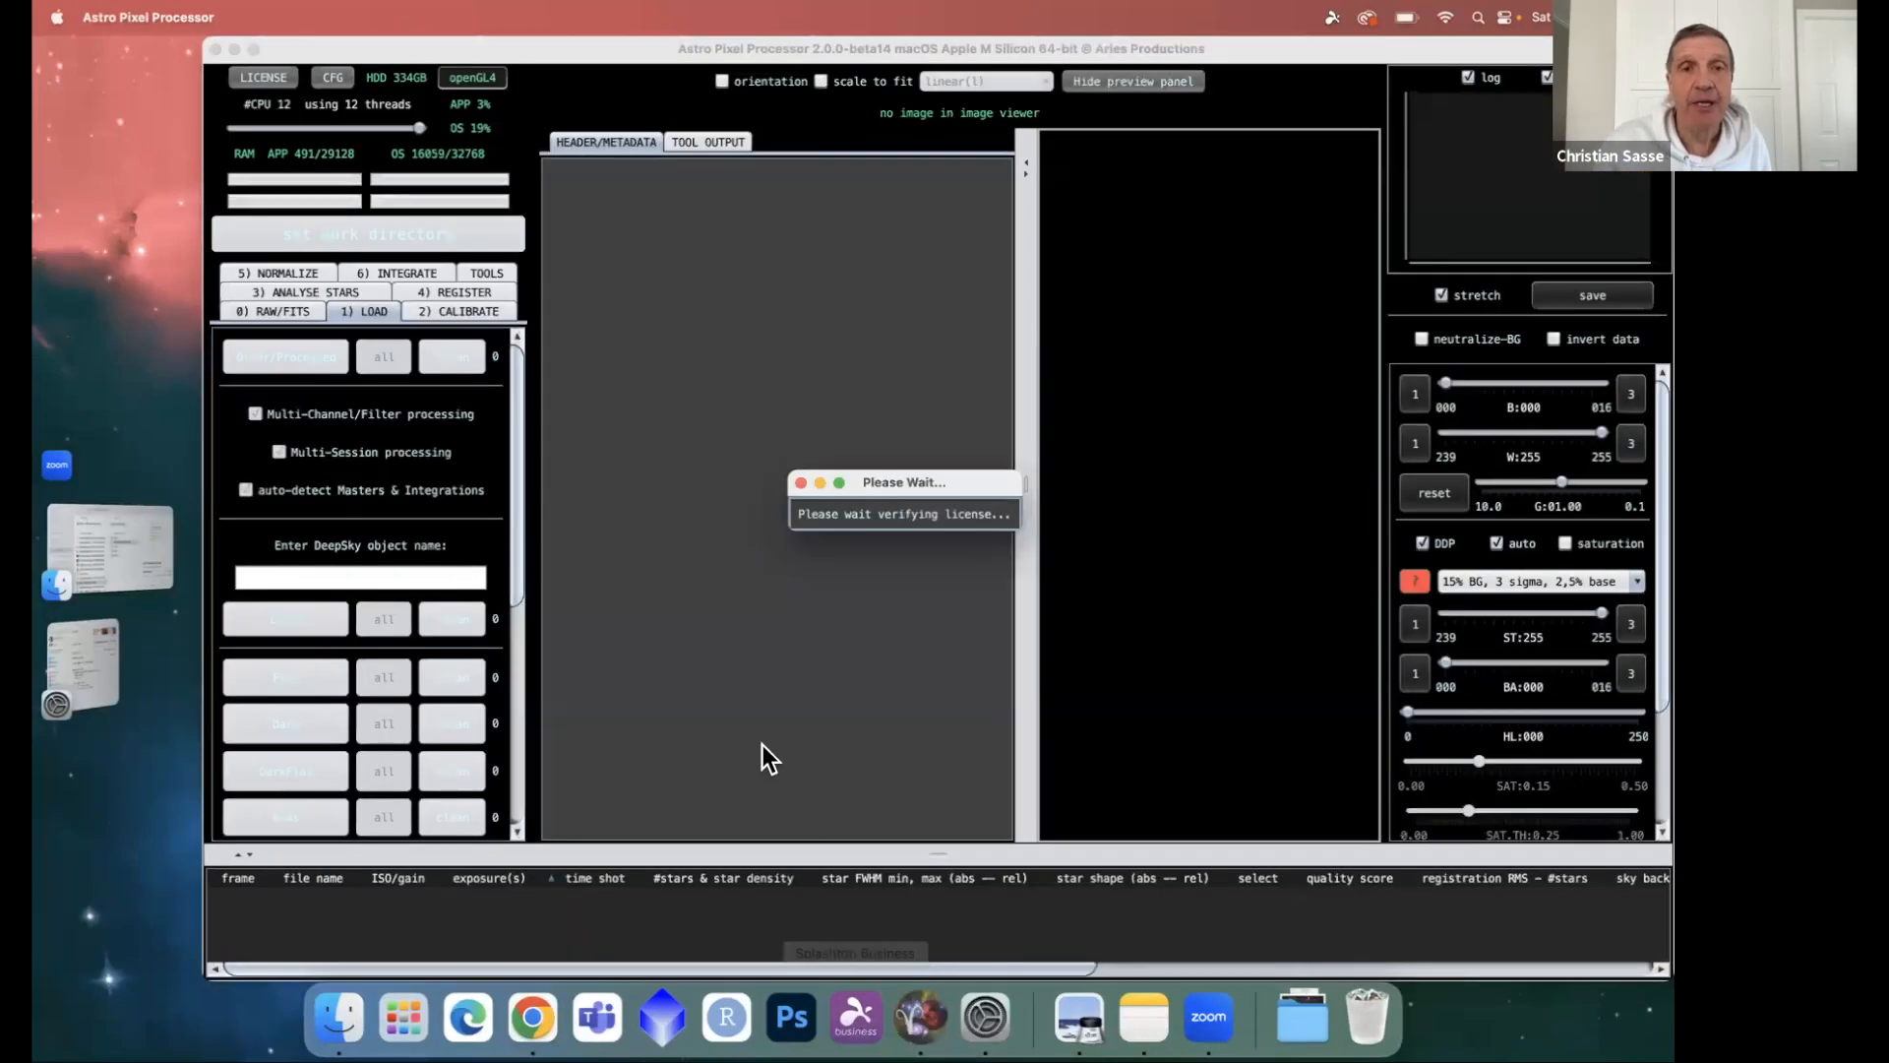
left_click(254, 48)
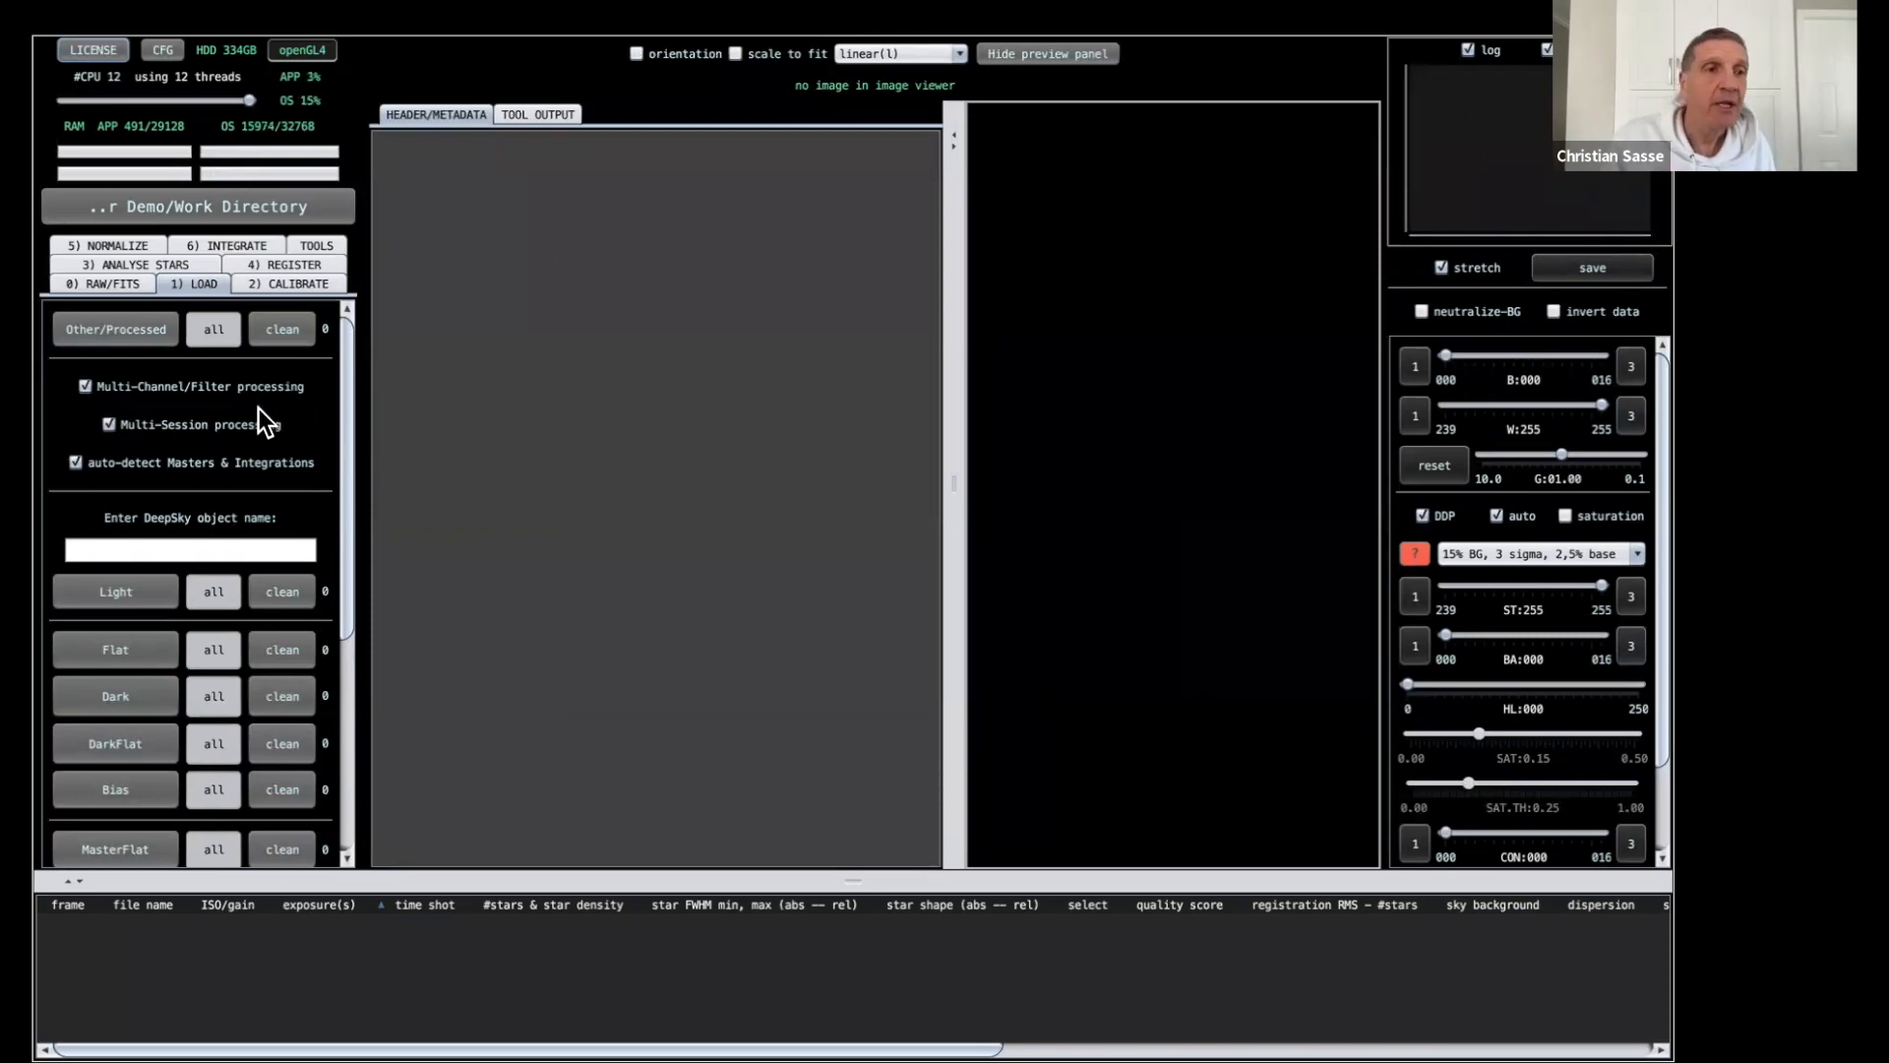
Turn off multi-session processing and enter LMC11 as the deep-sky object name.
left_click(109, 425)
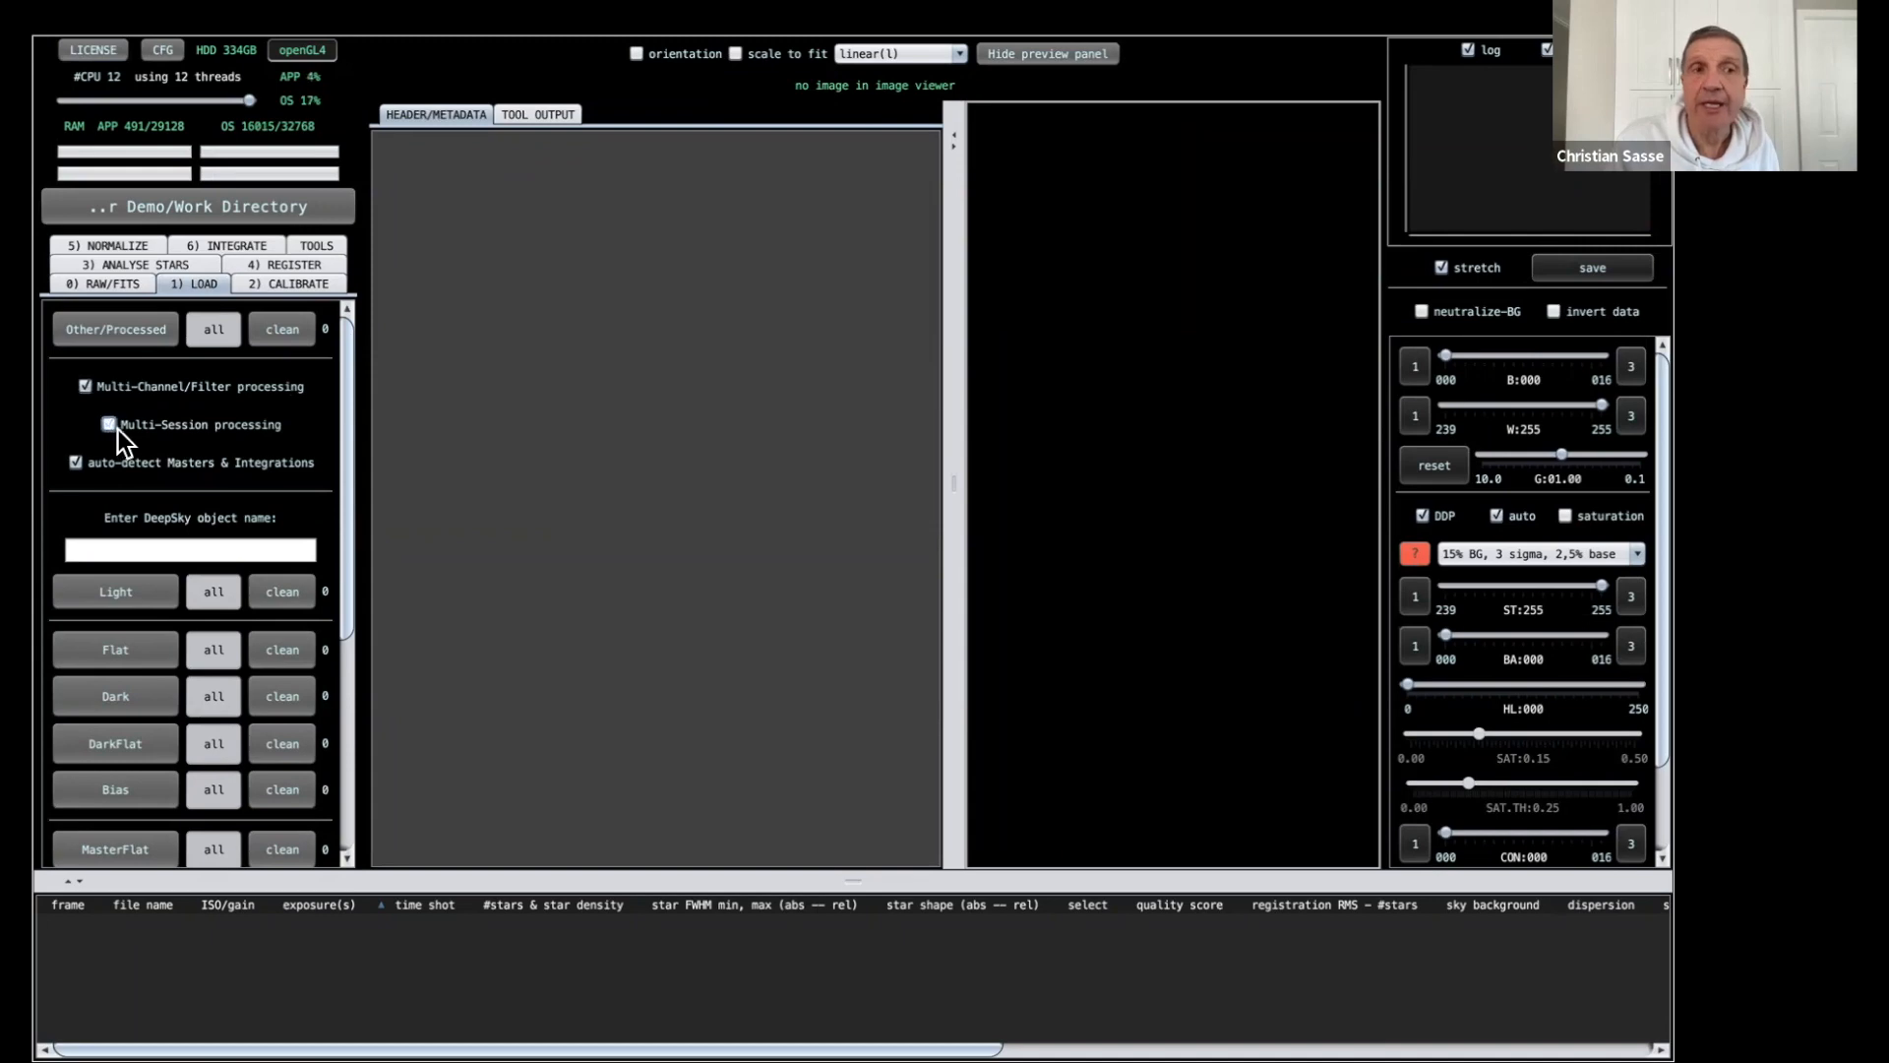
left_click(115, 543)
type("LM")
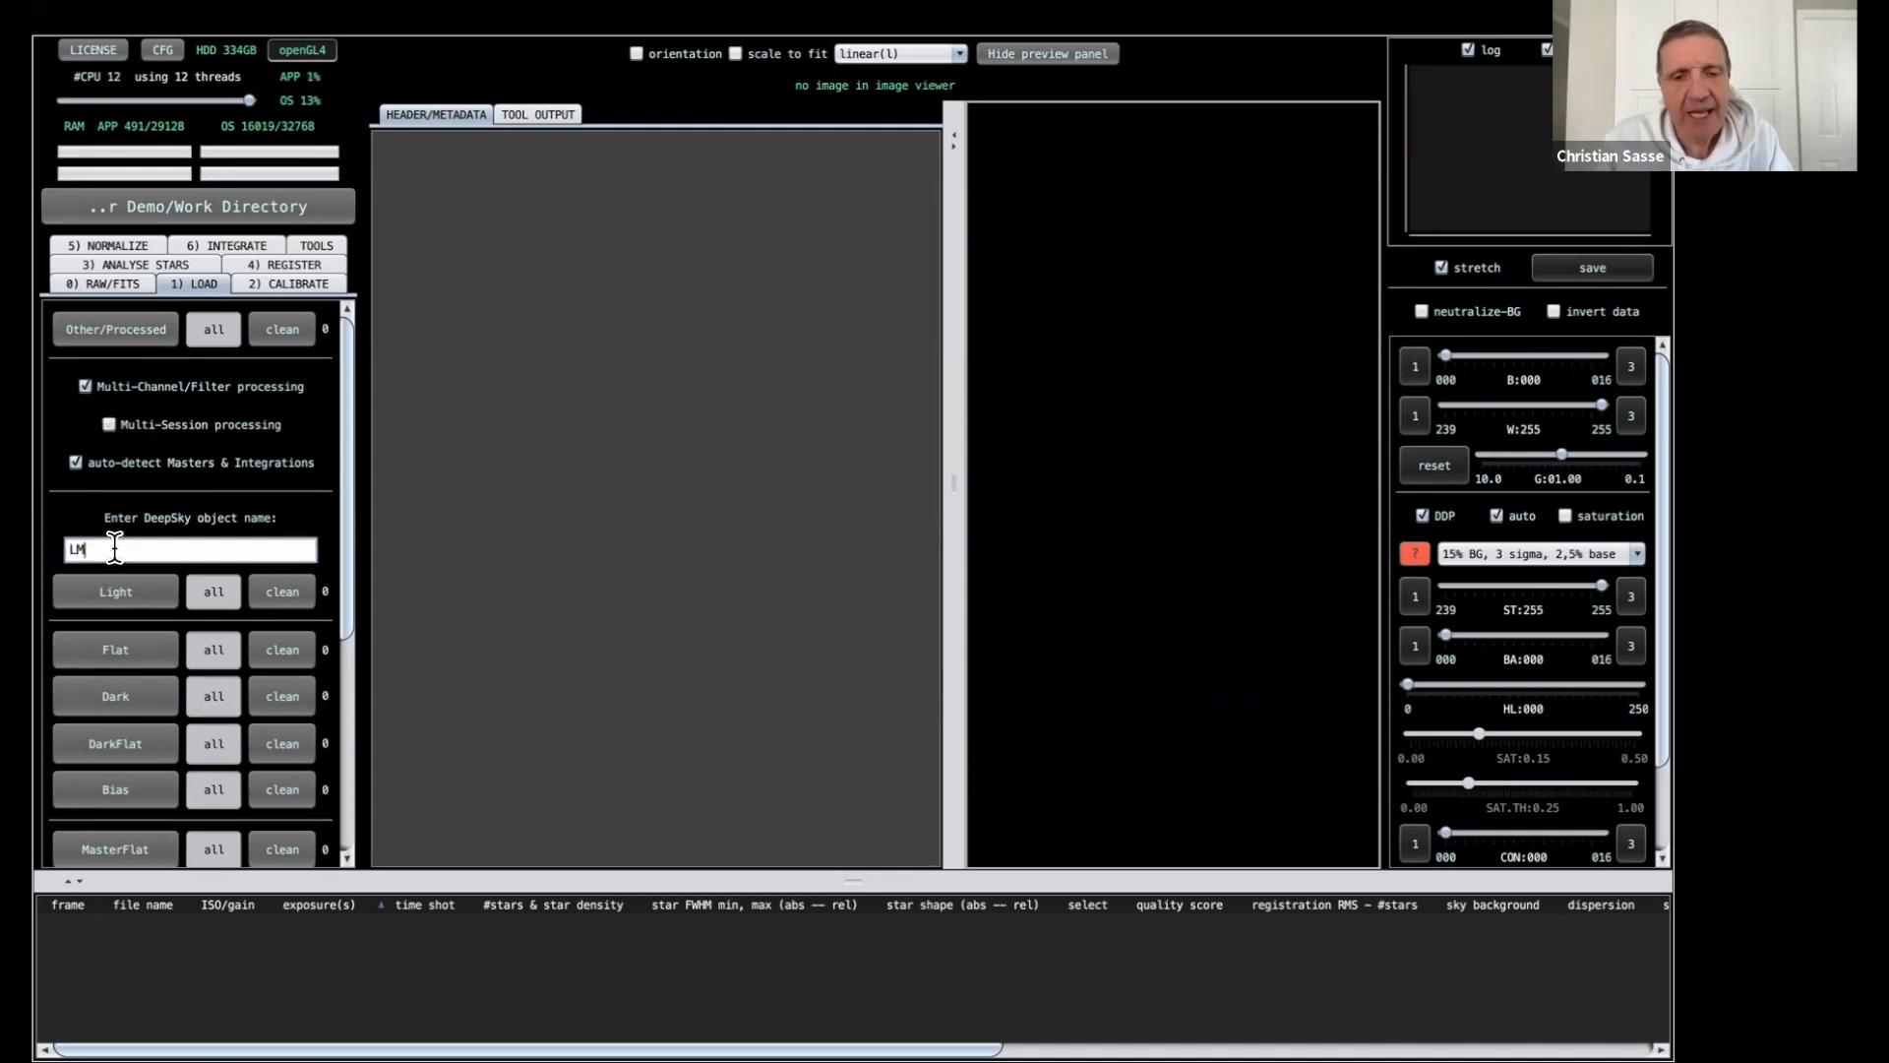
type("C11")
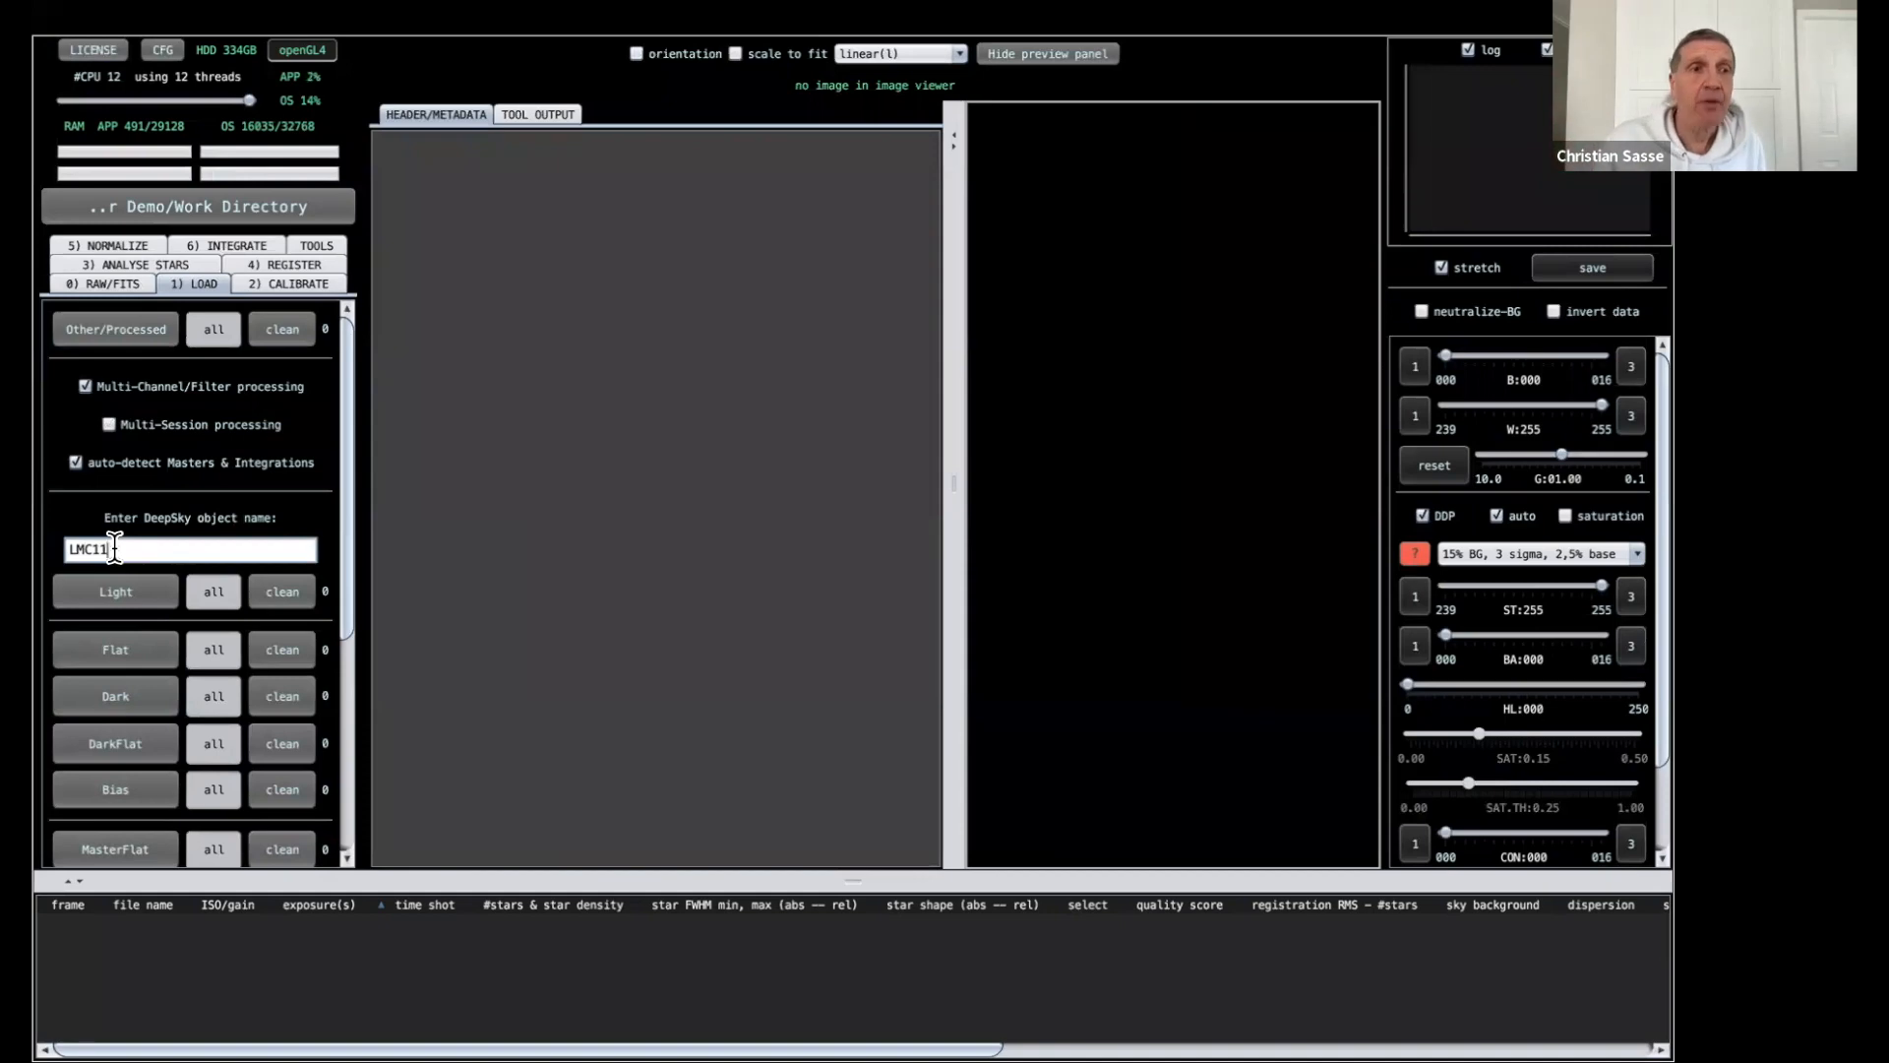
Load the blue, green and red light frames from the 1x1y1 folder, assigning channels by their FILTER header tag.
left_click(104, 594)
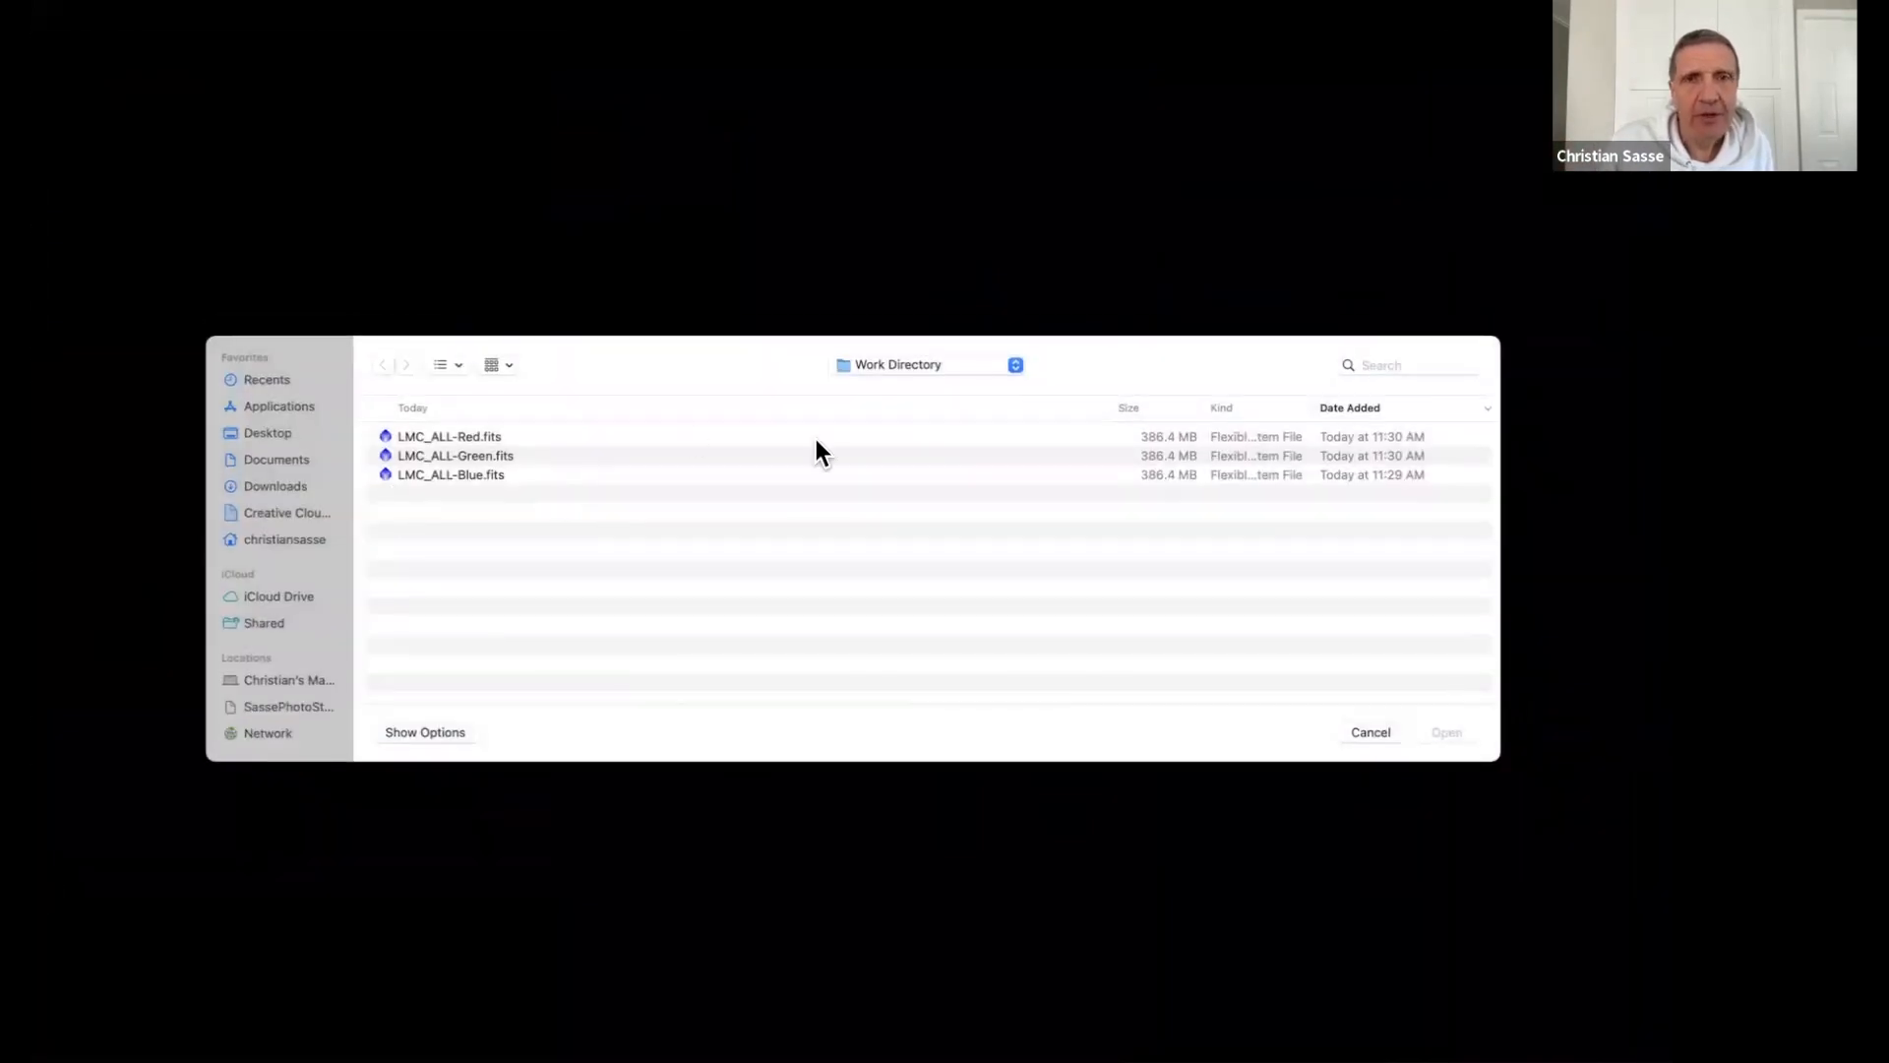
left_click(1015, 366)
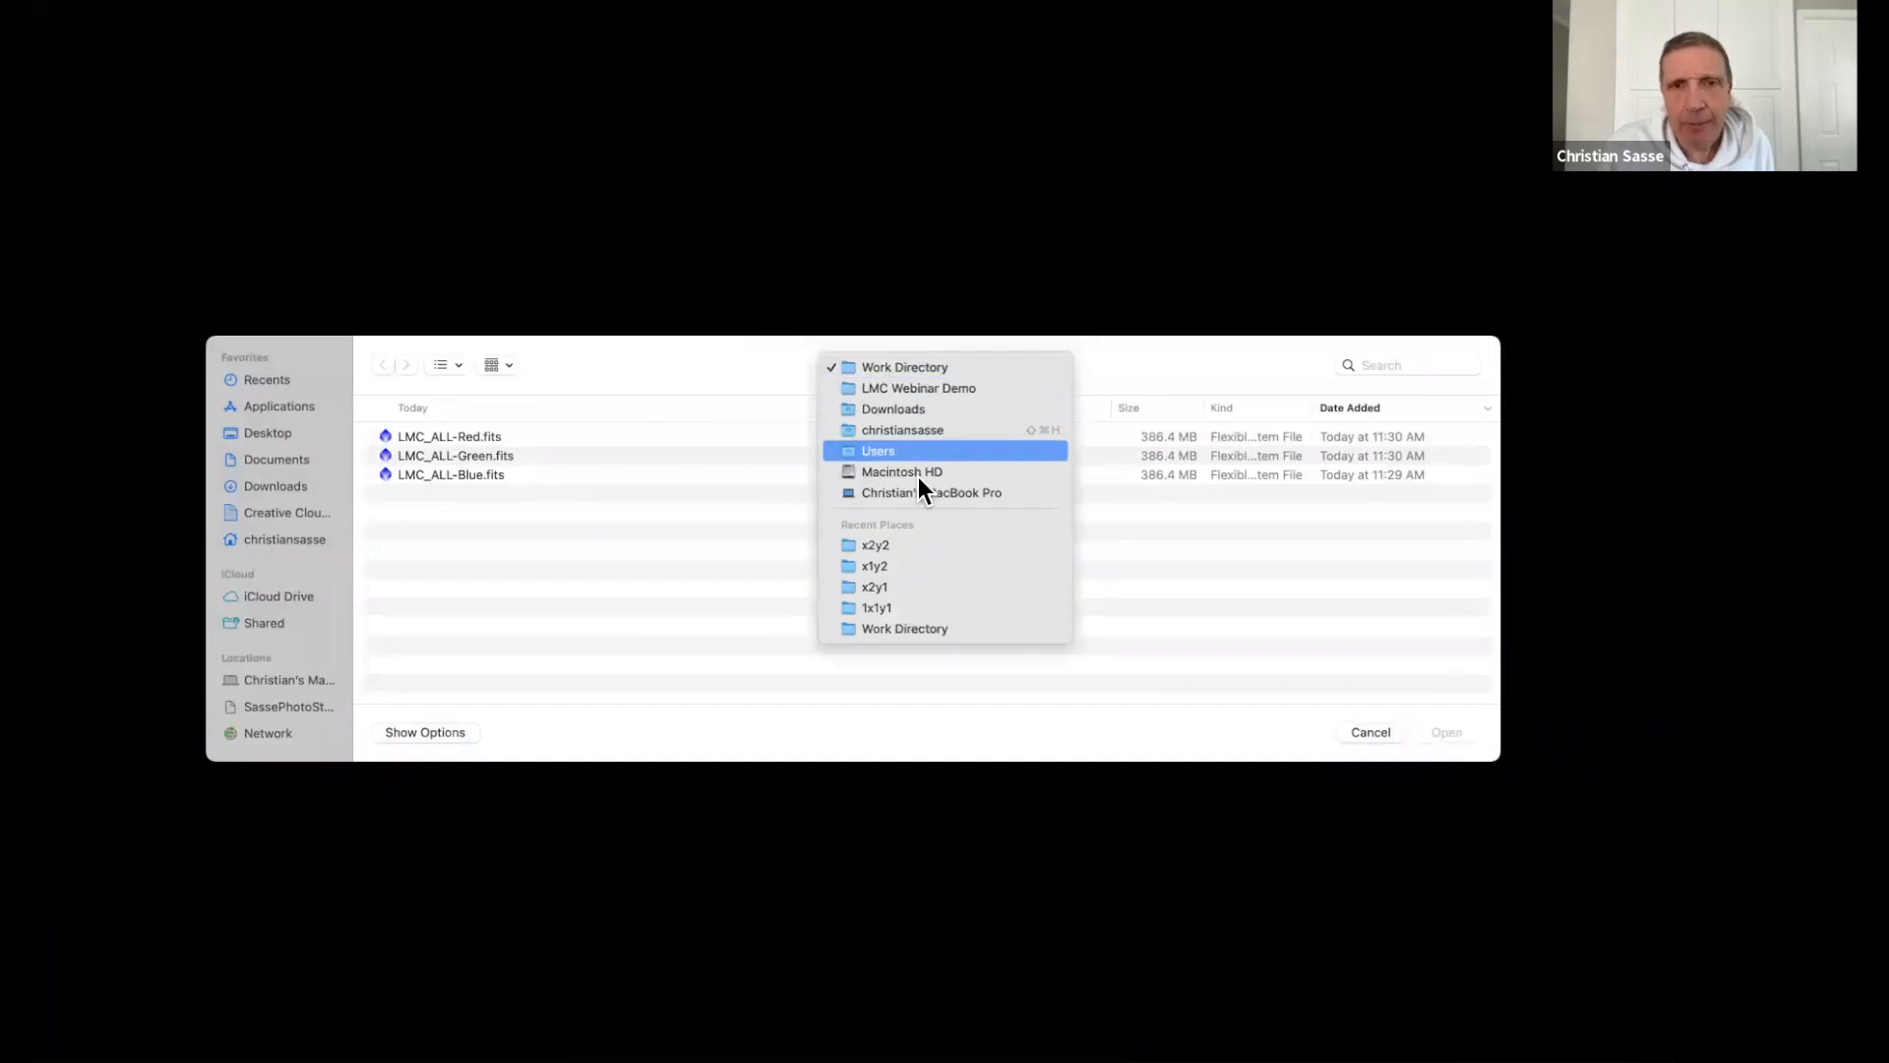
left_click(880, 608)
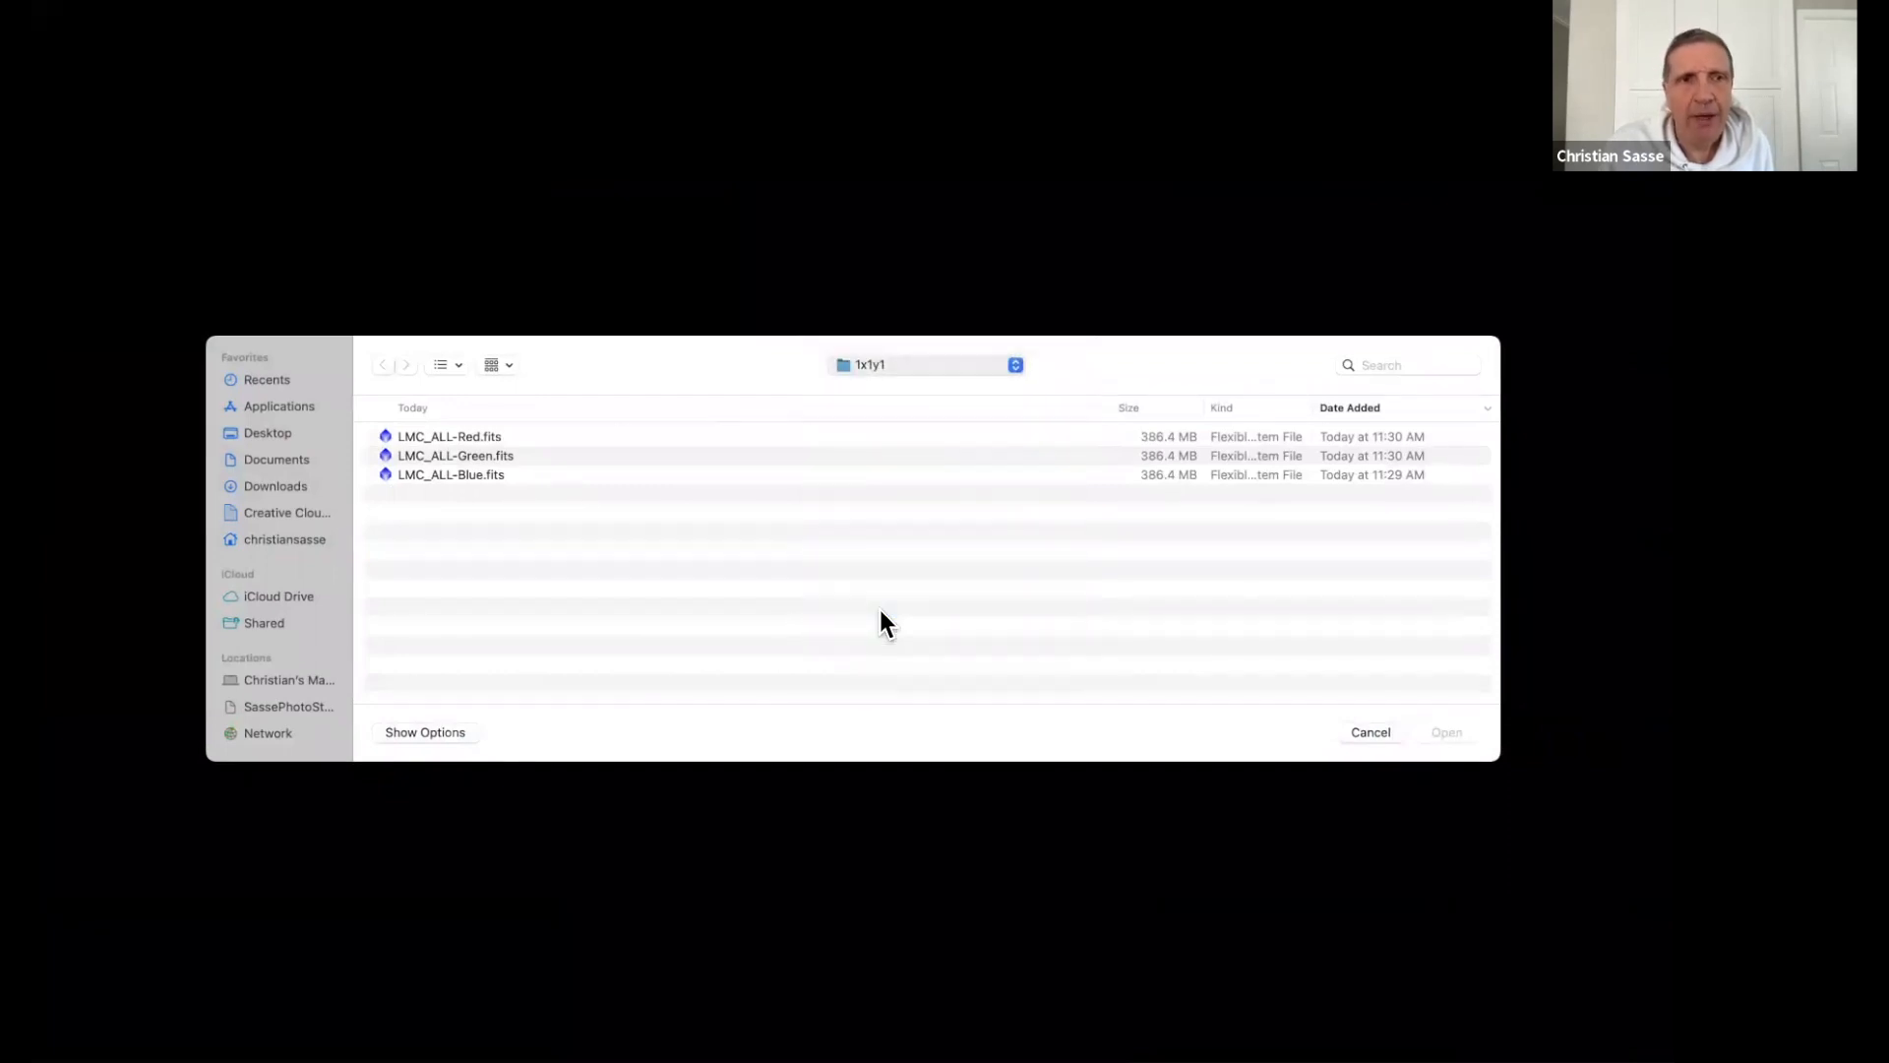
left_click(661, 437)
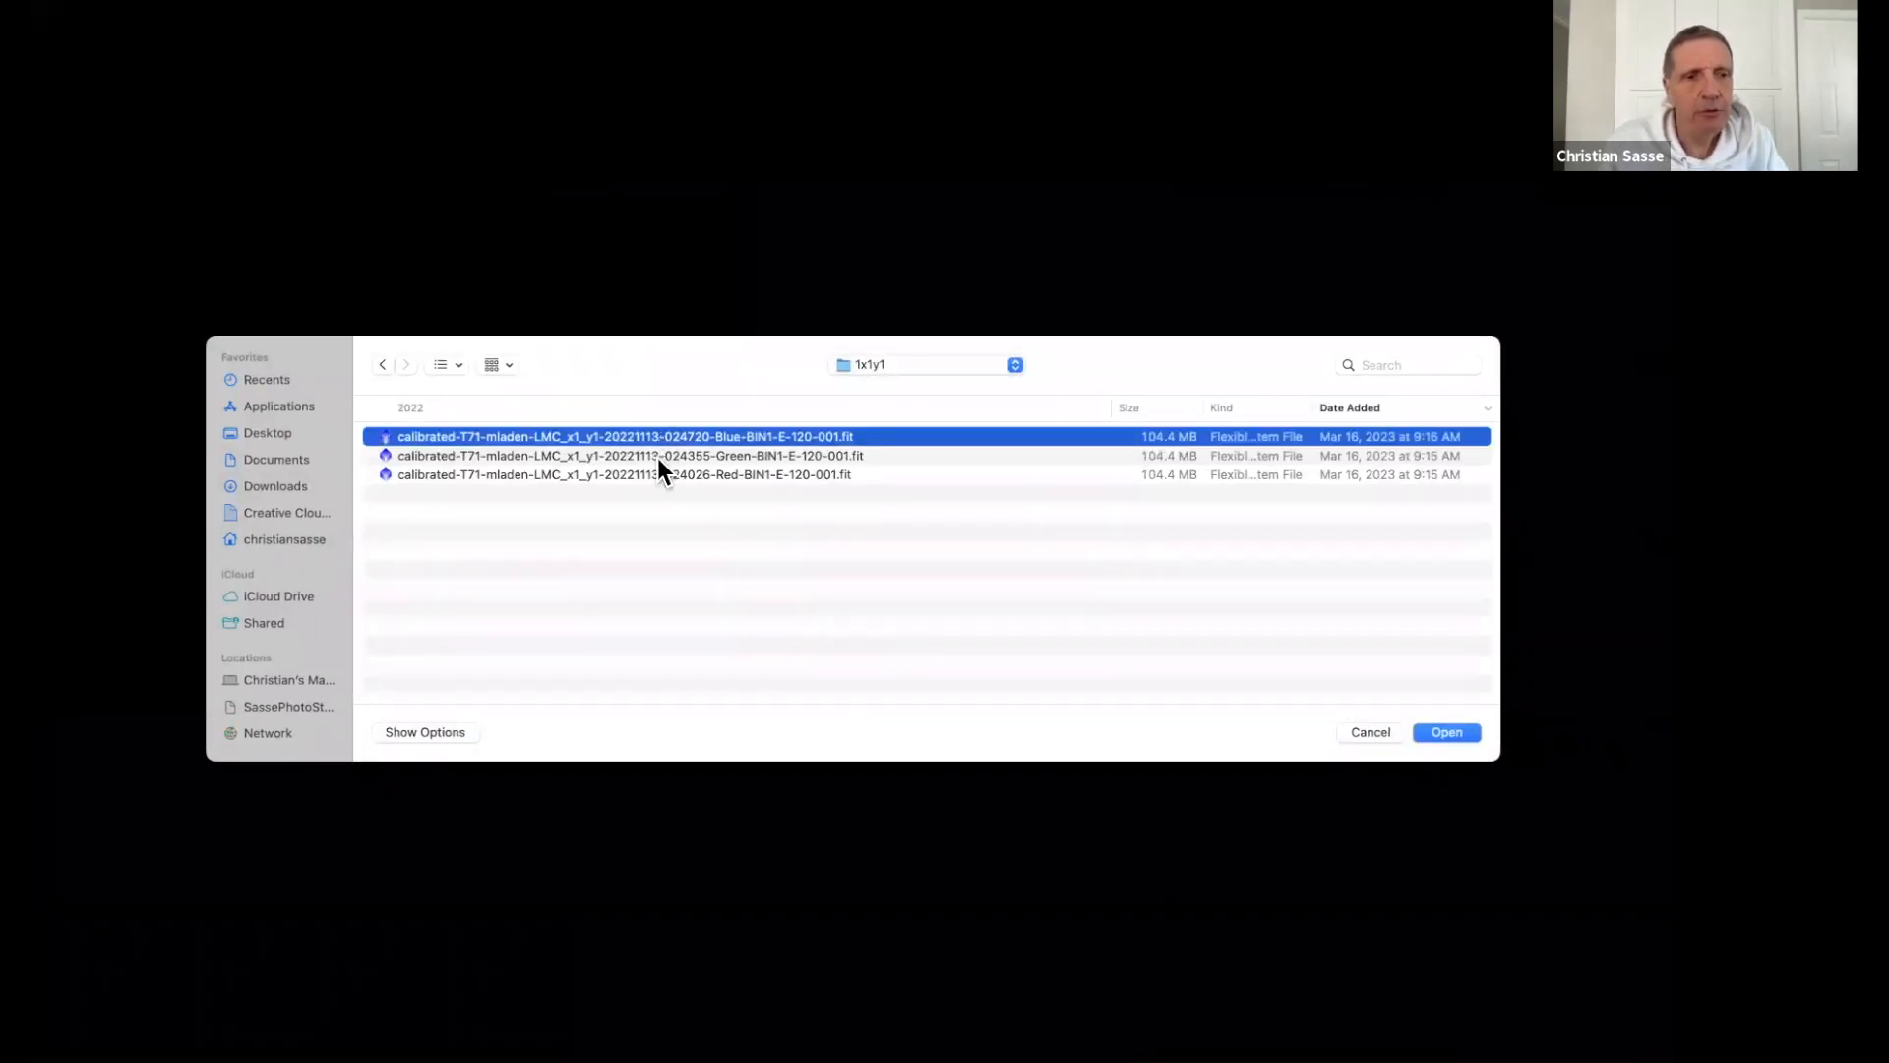
left_click(653, 471, "shift")
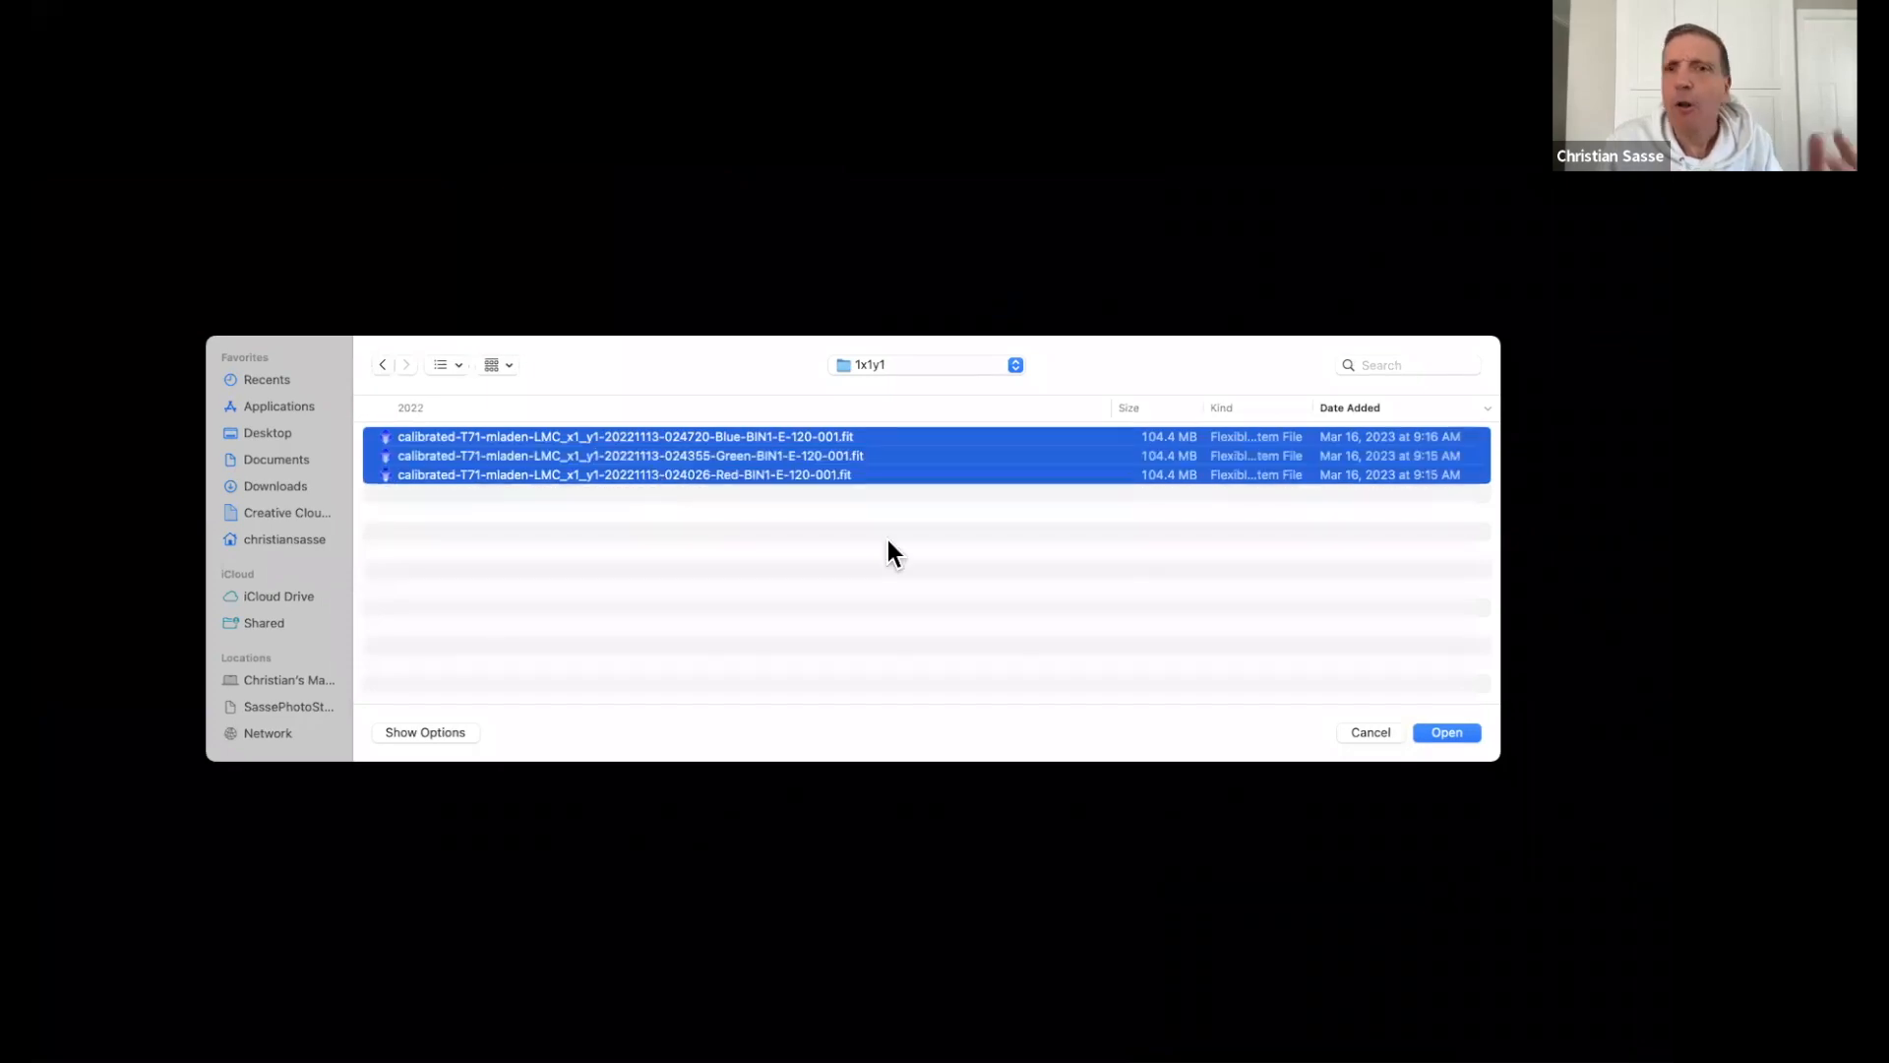
left_click(1445, 733)
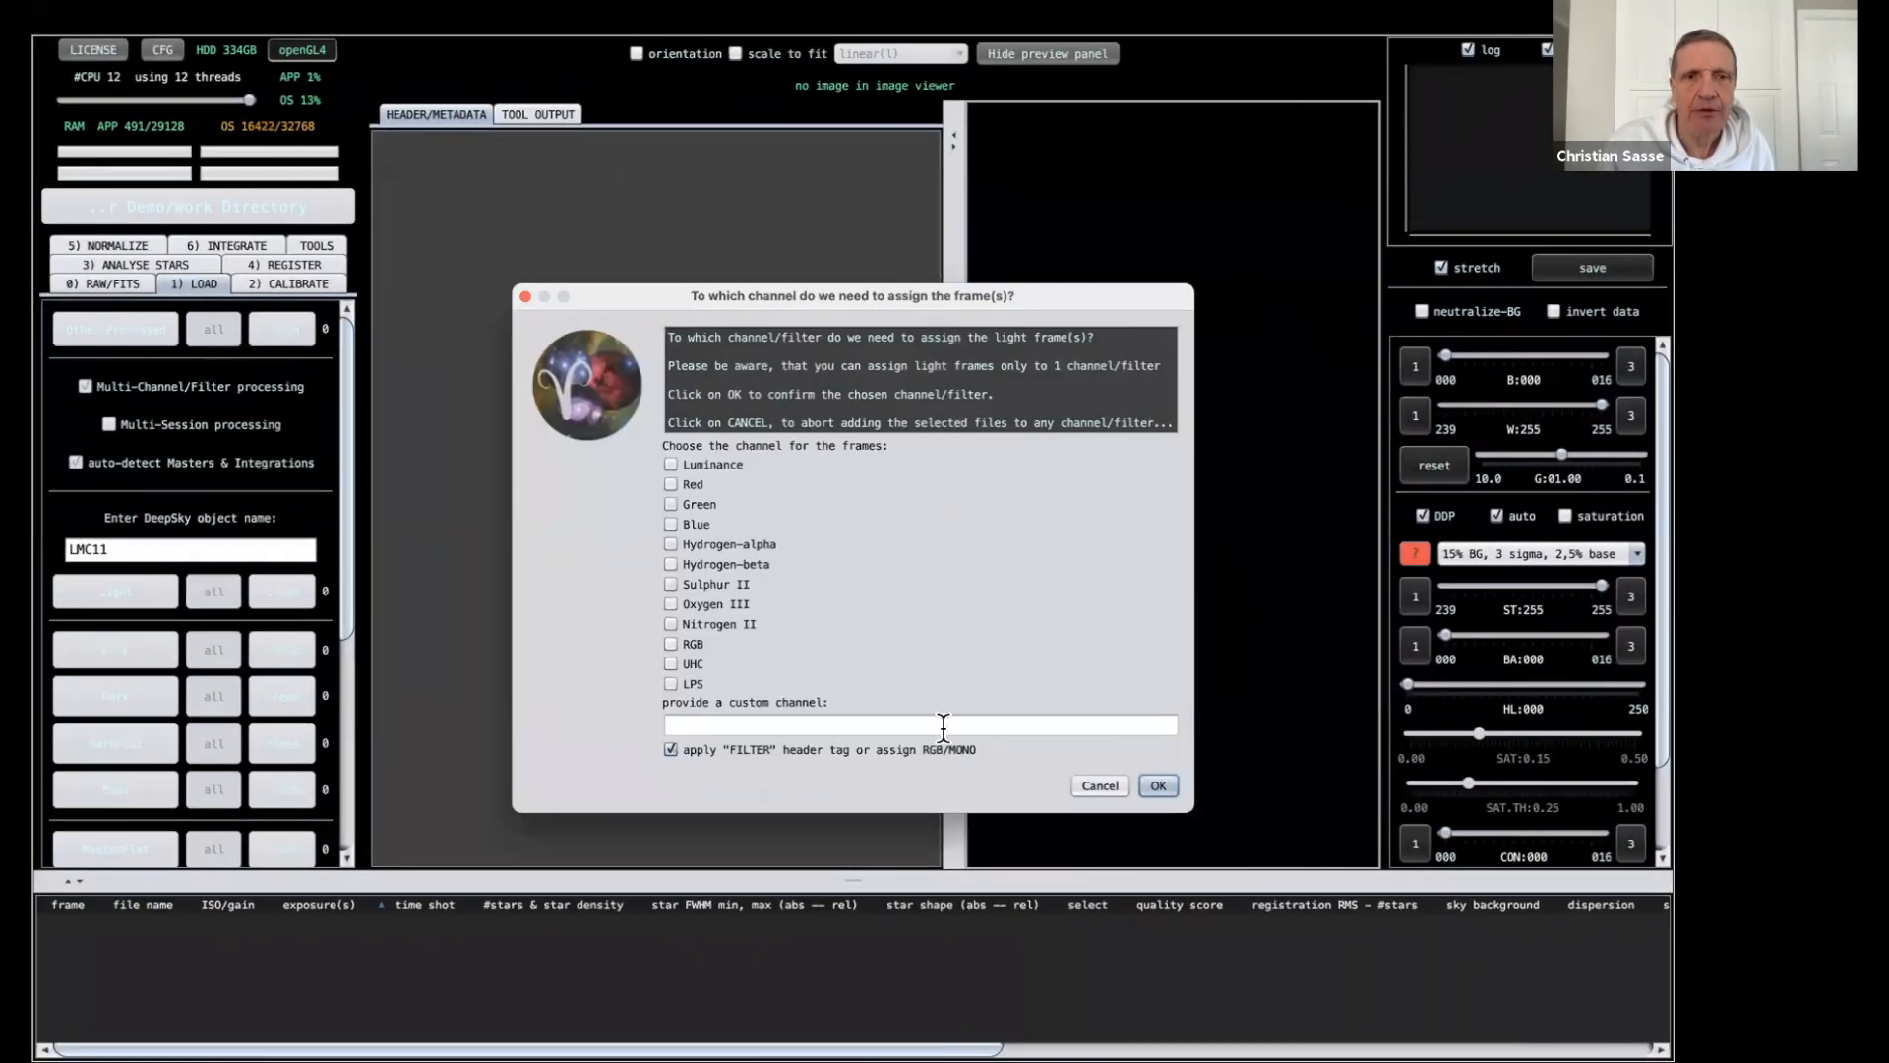
left_click(1158, 777)
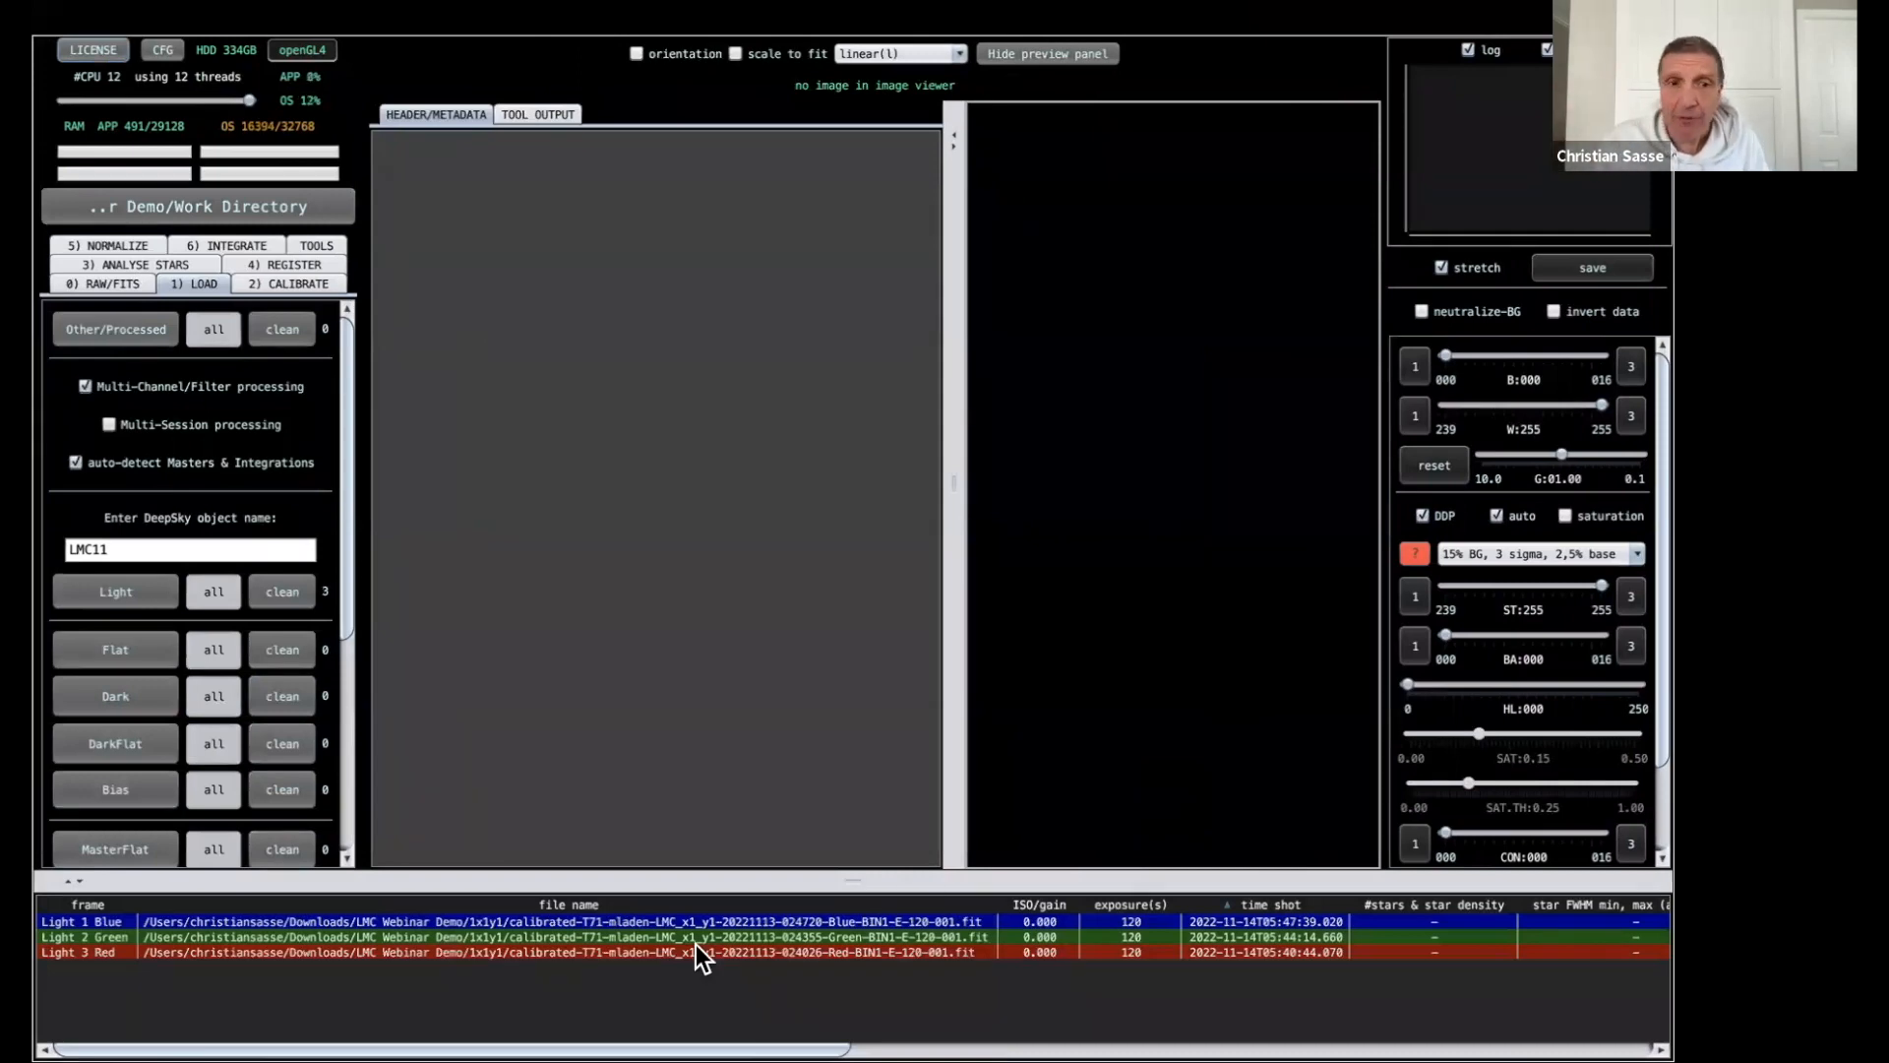
View the loaded blue, green and red light frames in turn, widening the image viewer and enlarging the frame list.
left_click(688, 921)
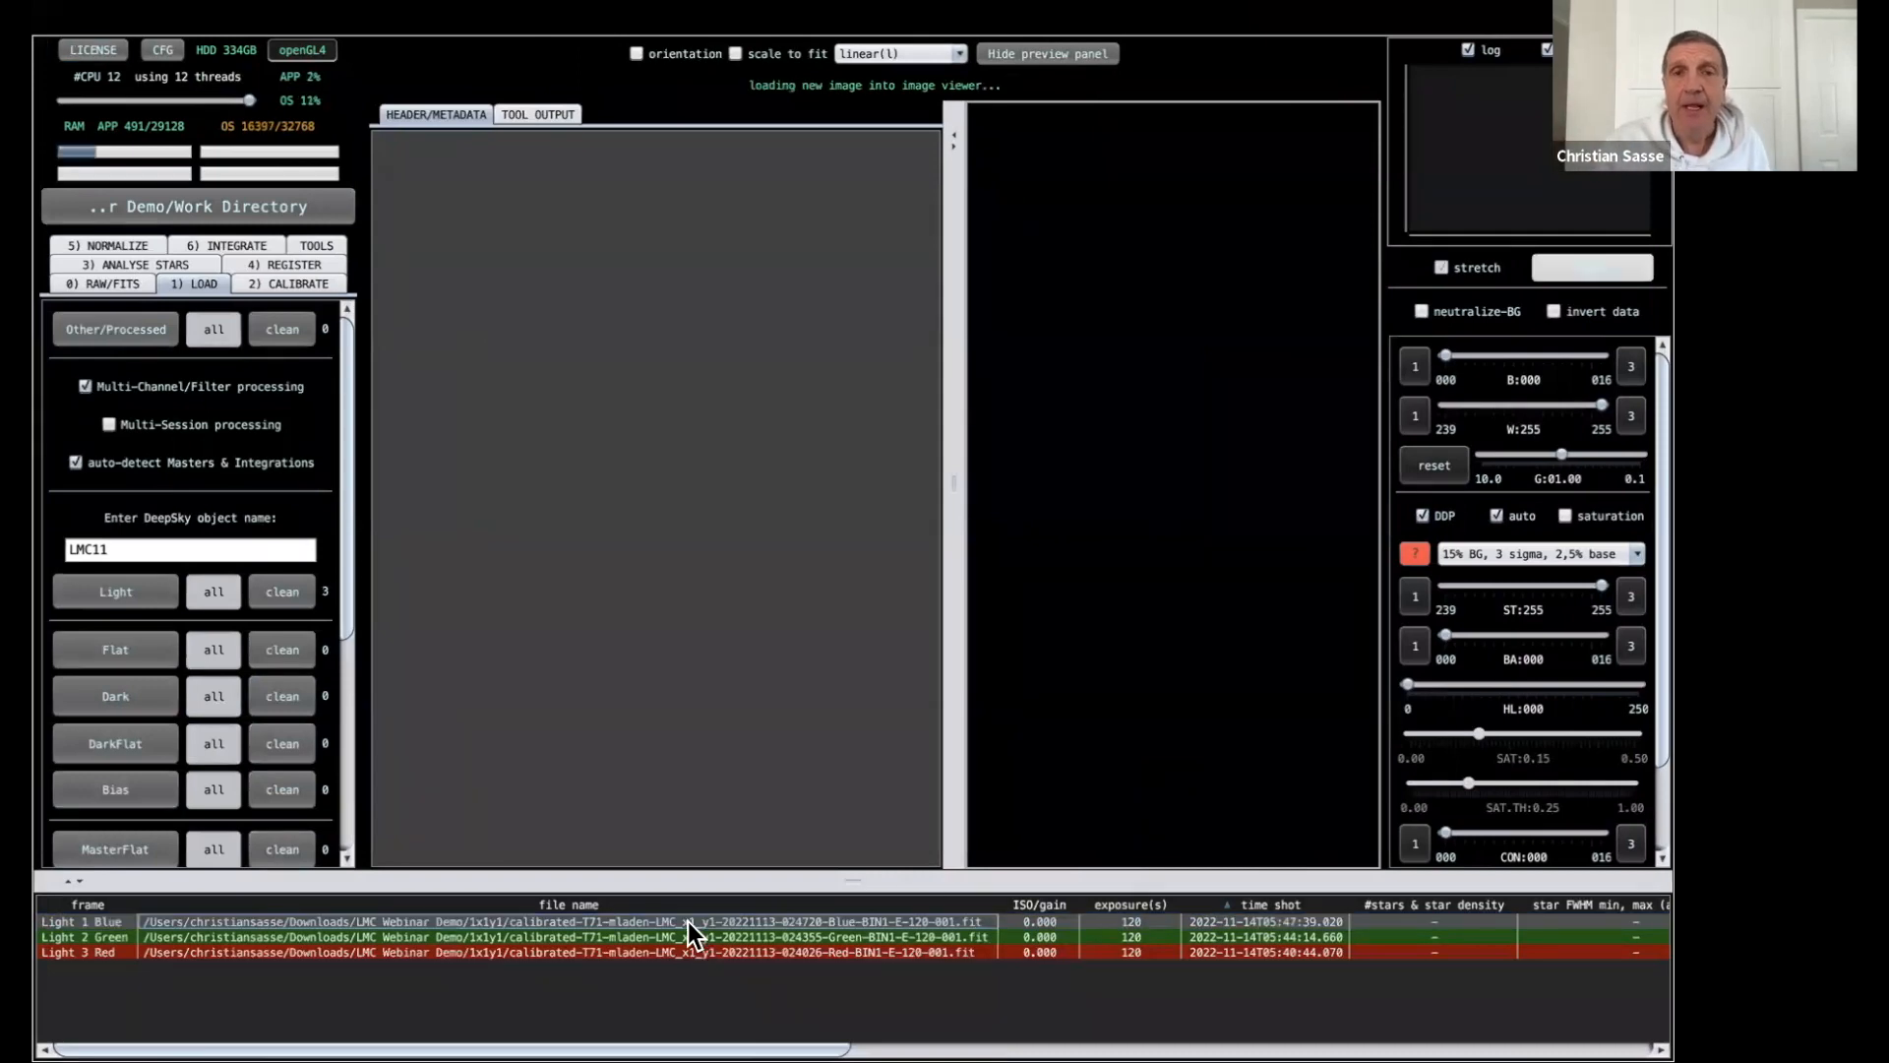
left_click_drag(953, 468, 431, 492)
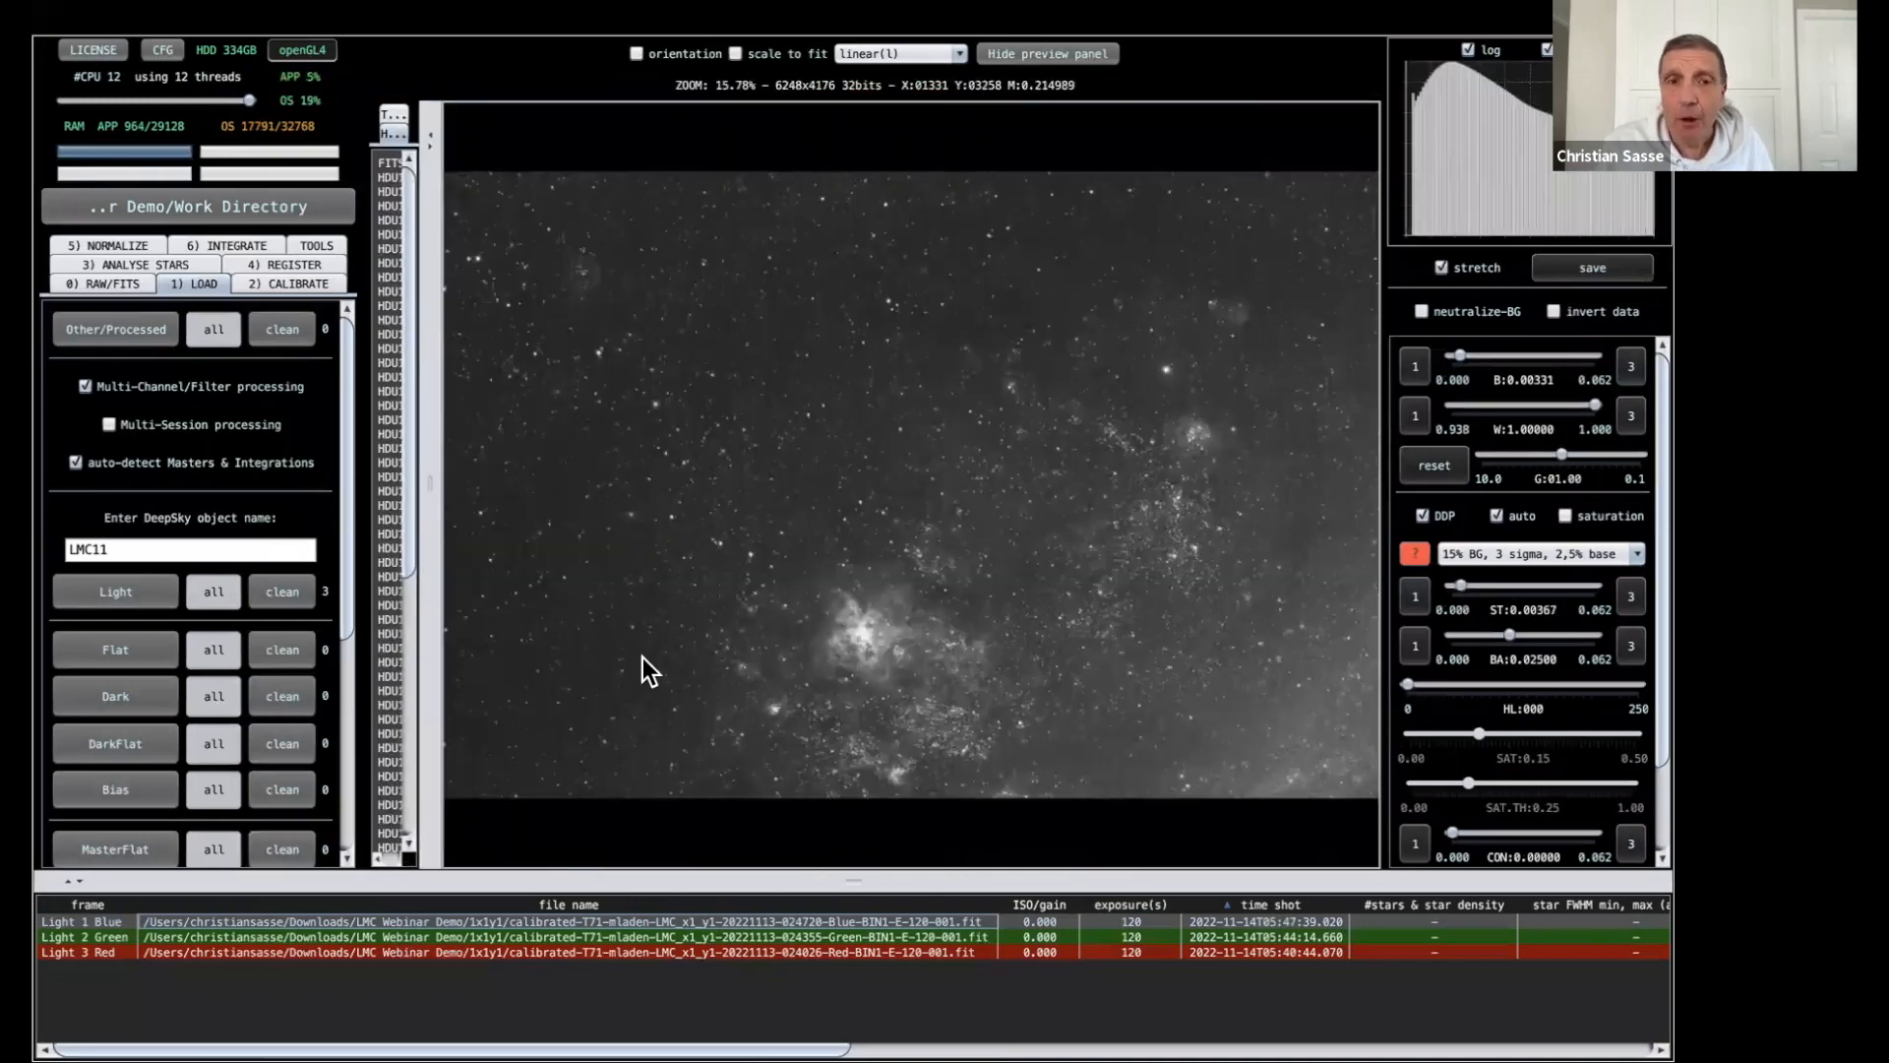
left_click(709, 935)
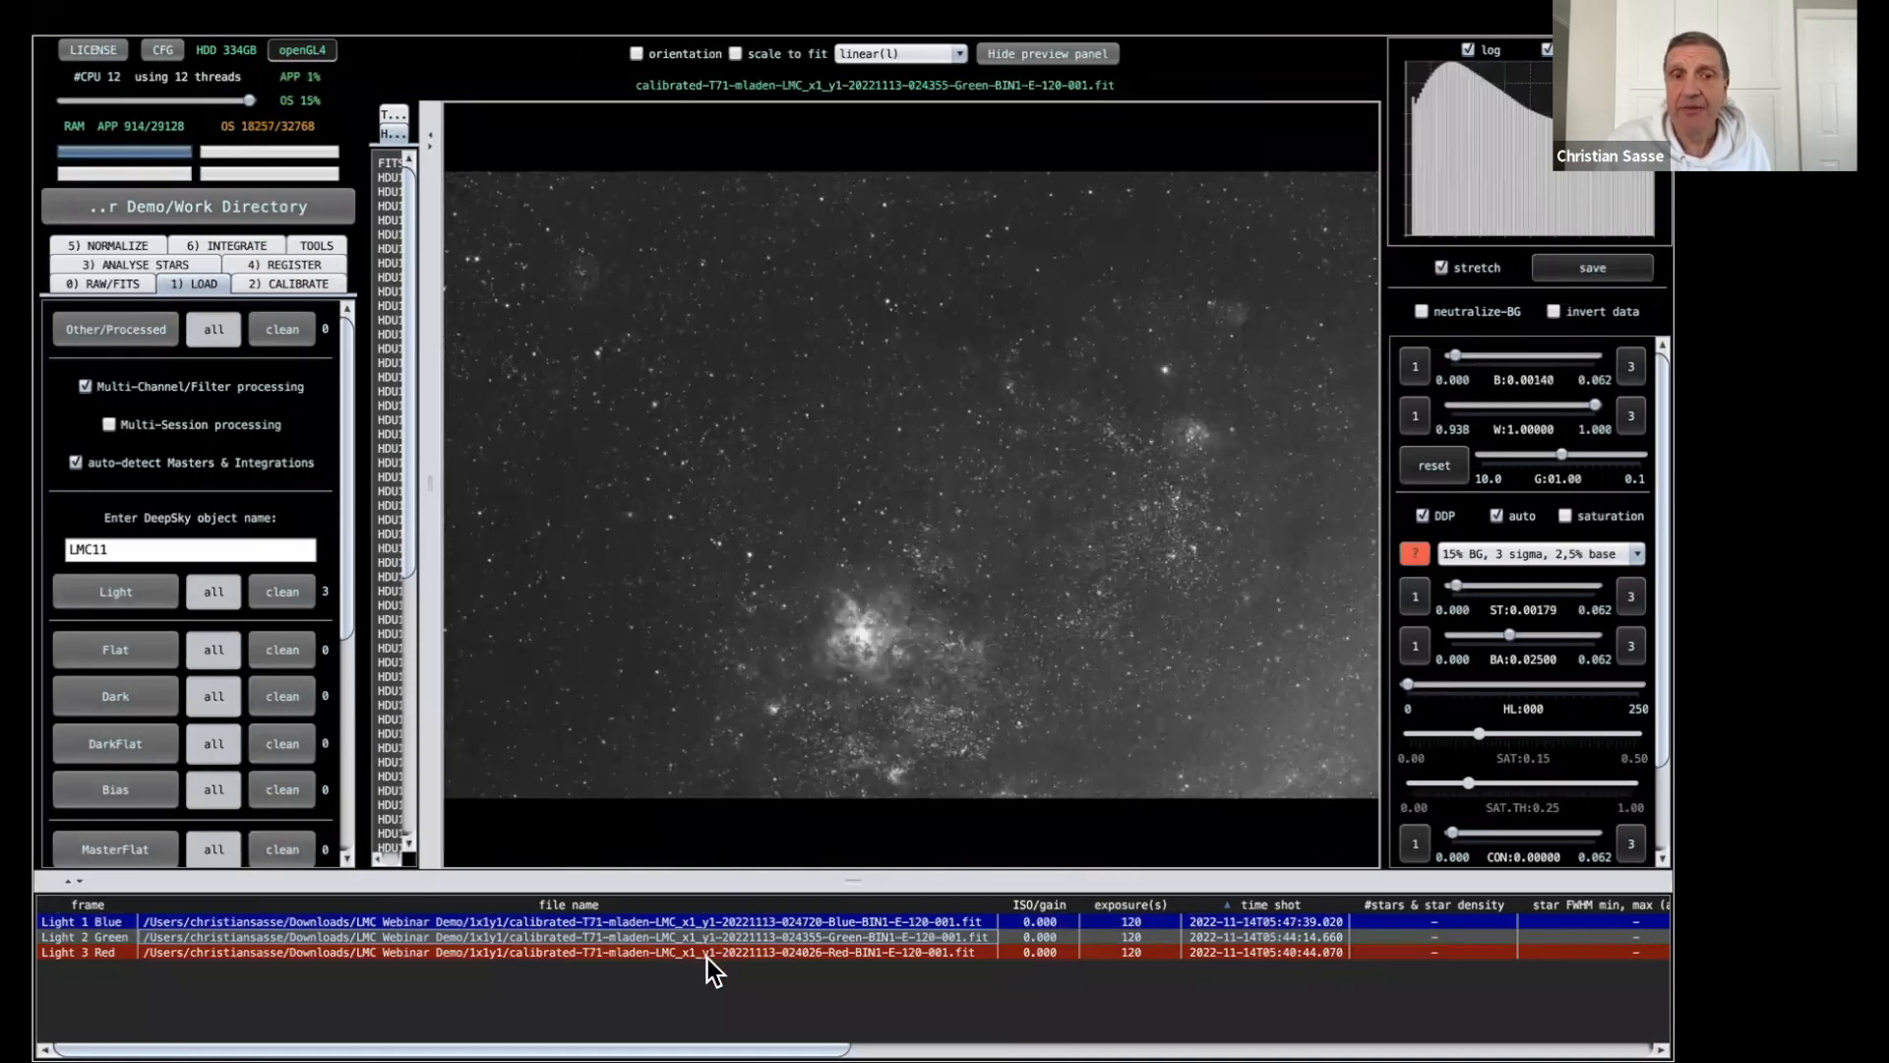
left_click(706, 953)
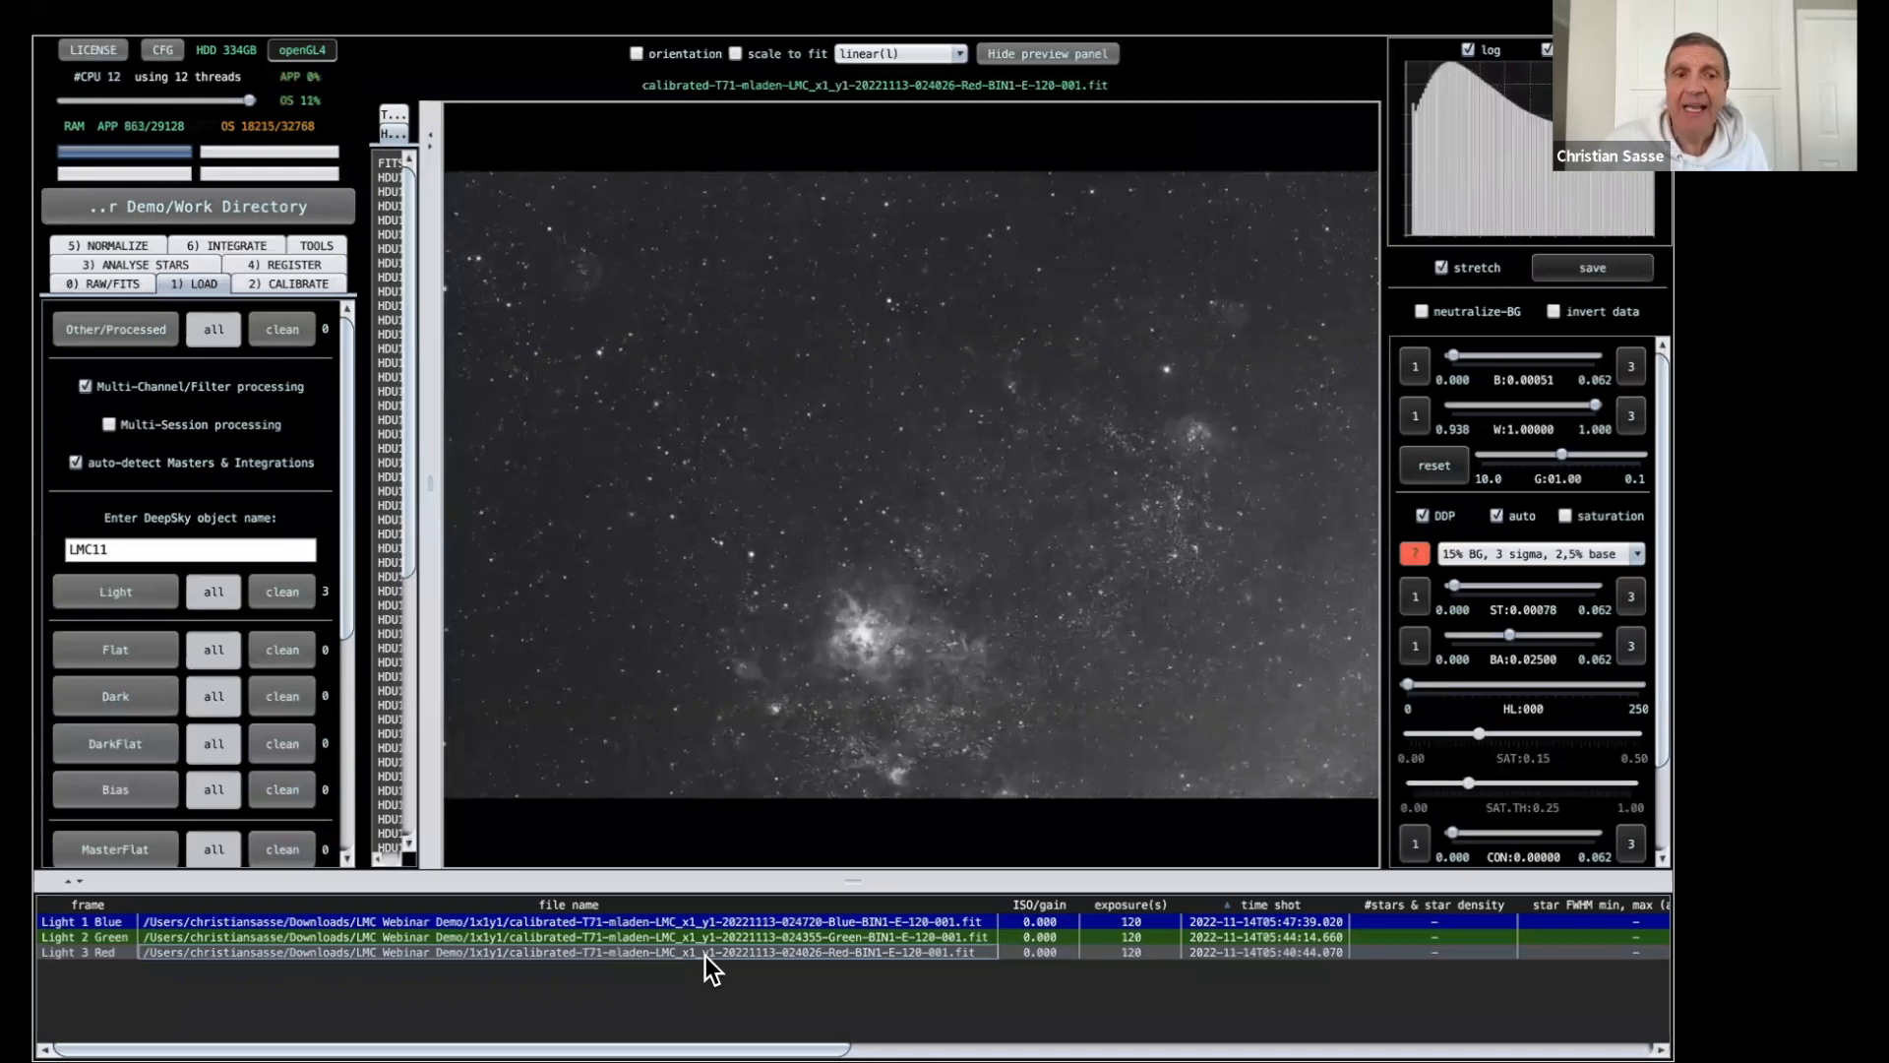
left_click_drag(805, 890, 864, 818)
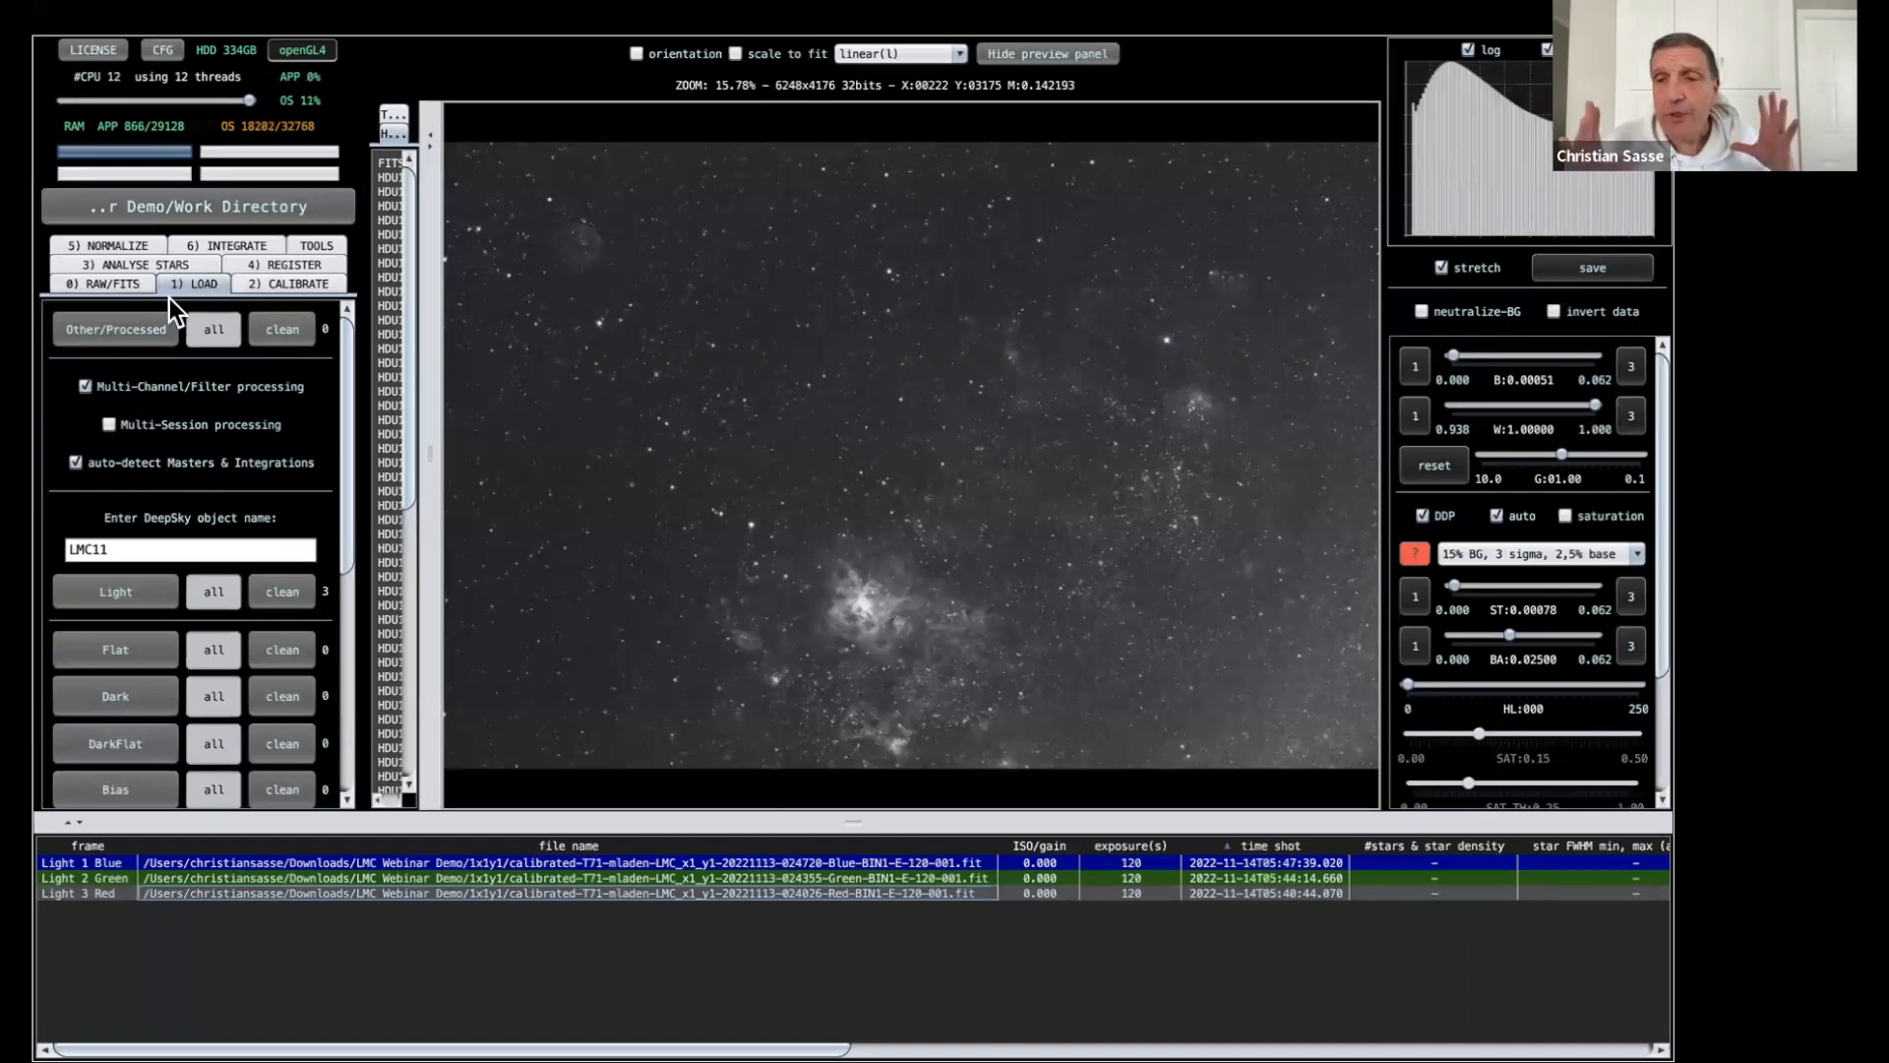
Integrate the loaded frames in interpolation mode at scale 1.0, with LMC11 as the object name.
left_click(230, 243)
scroll(181, 531, "down", 10)
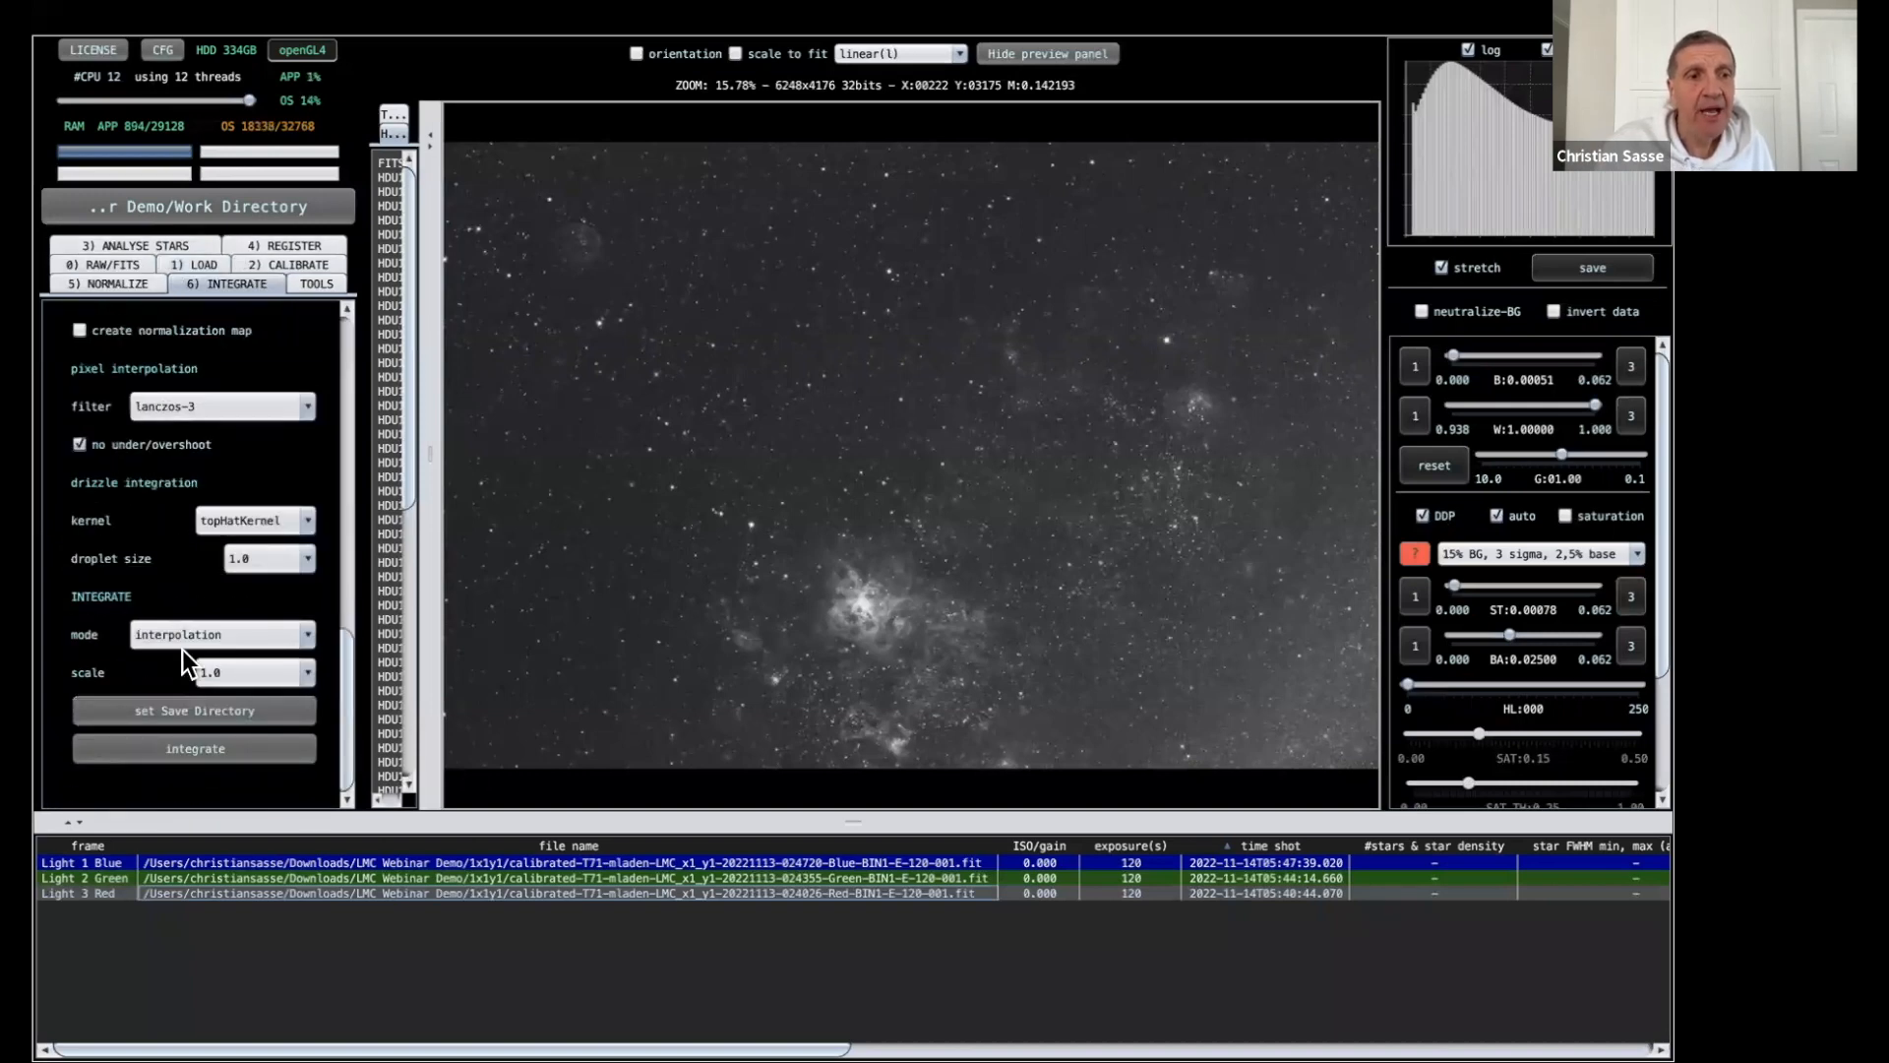
left_click(208, 744)
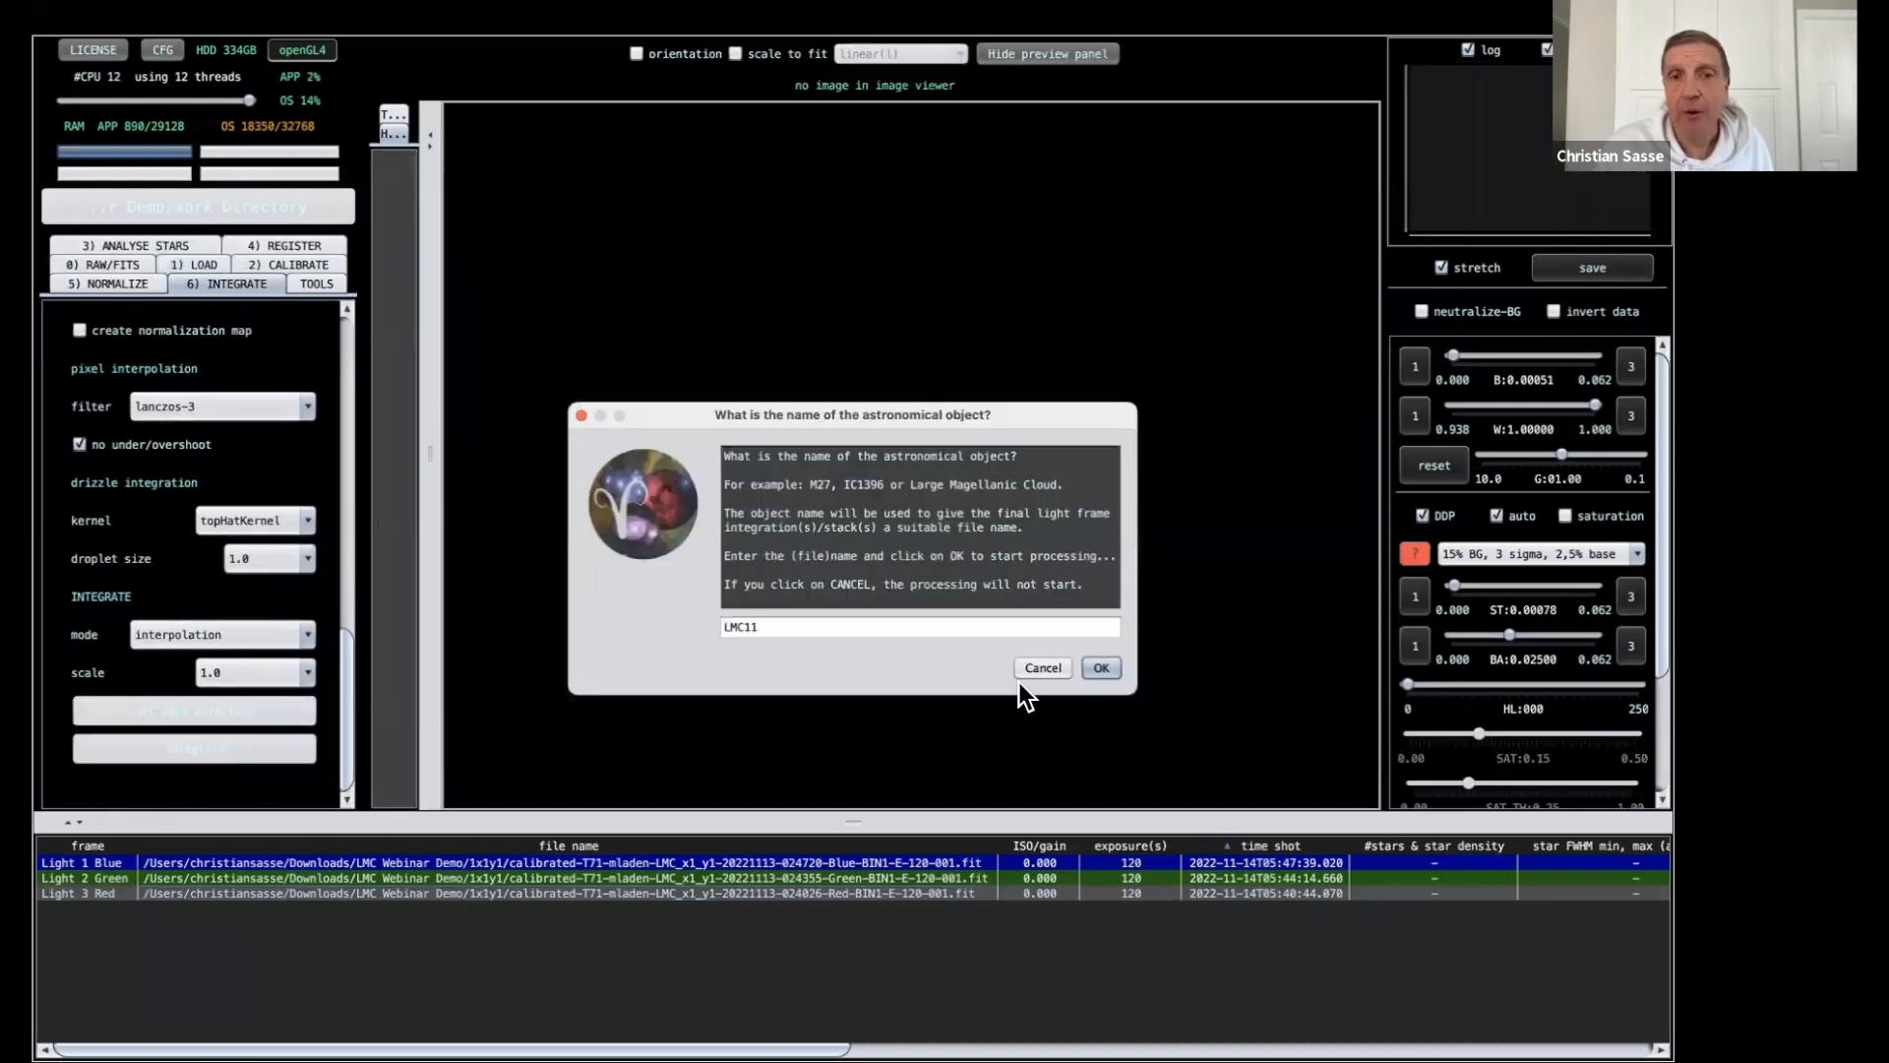
left_click(1101, 669)
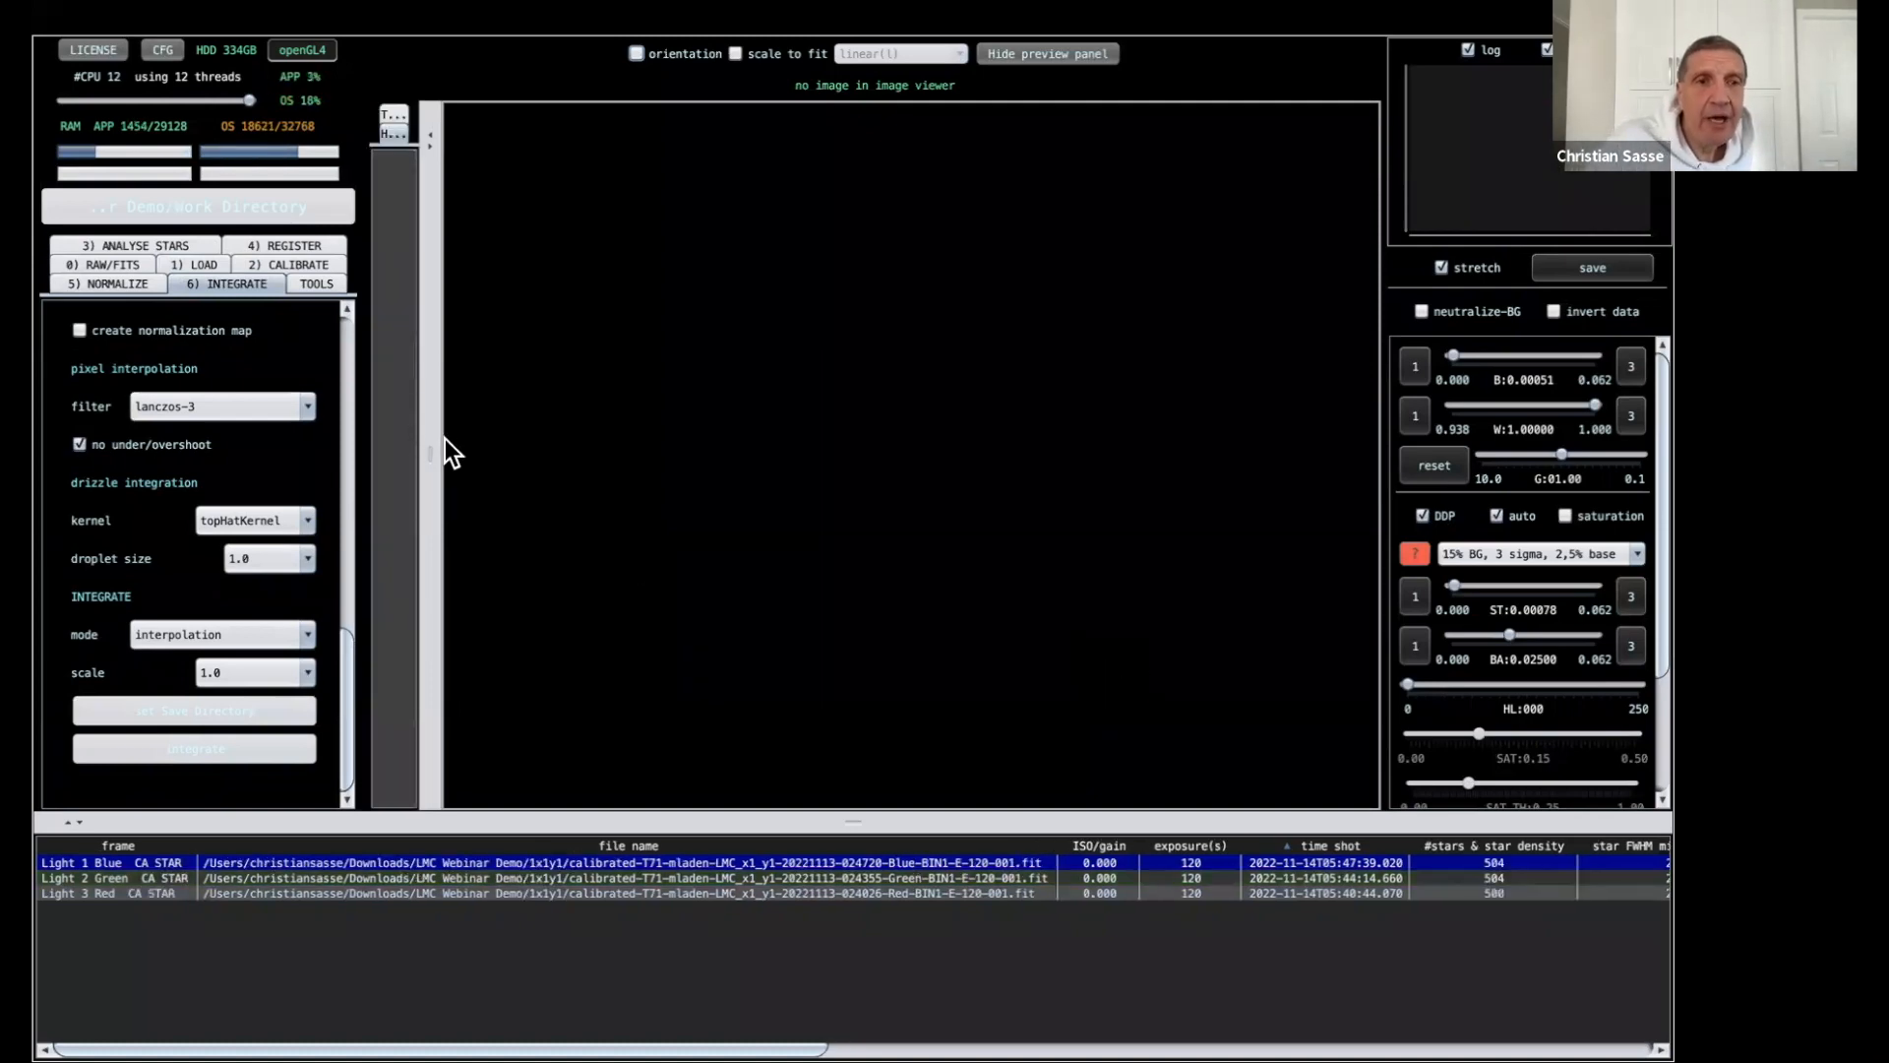
Inspect the LMC11 red, blue and green integrations in the widened image viewer.
left_click_drag(430, 443, 1011, 476)
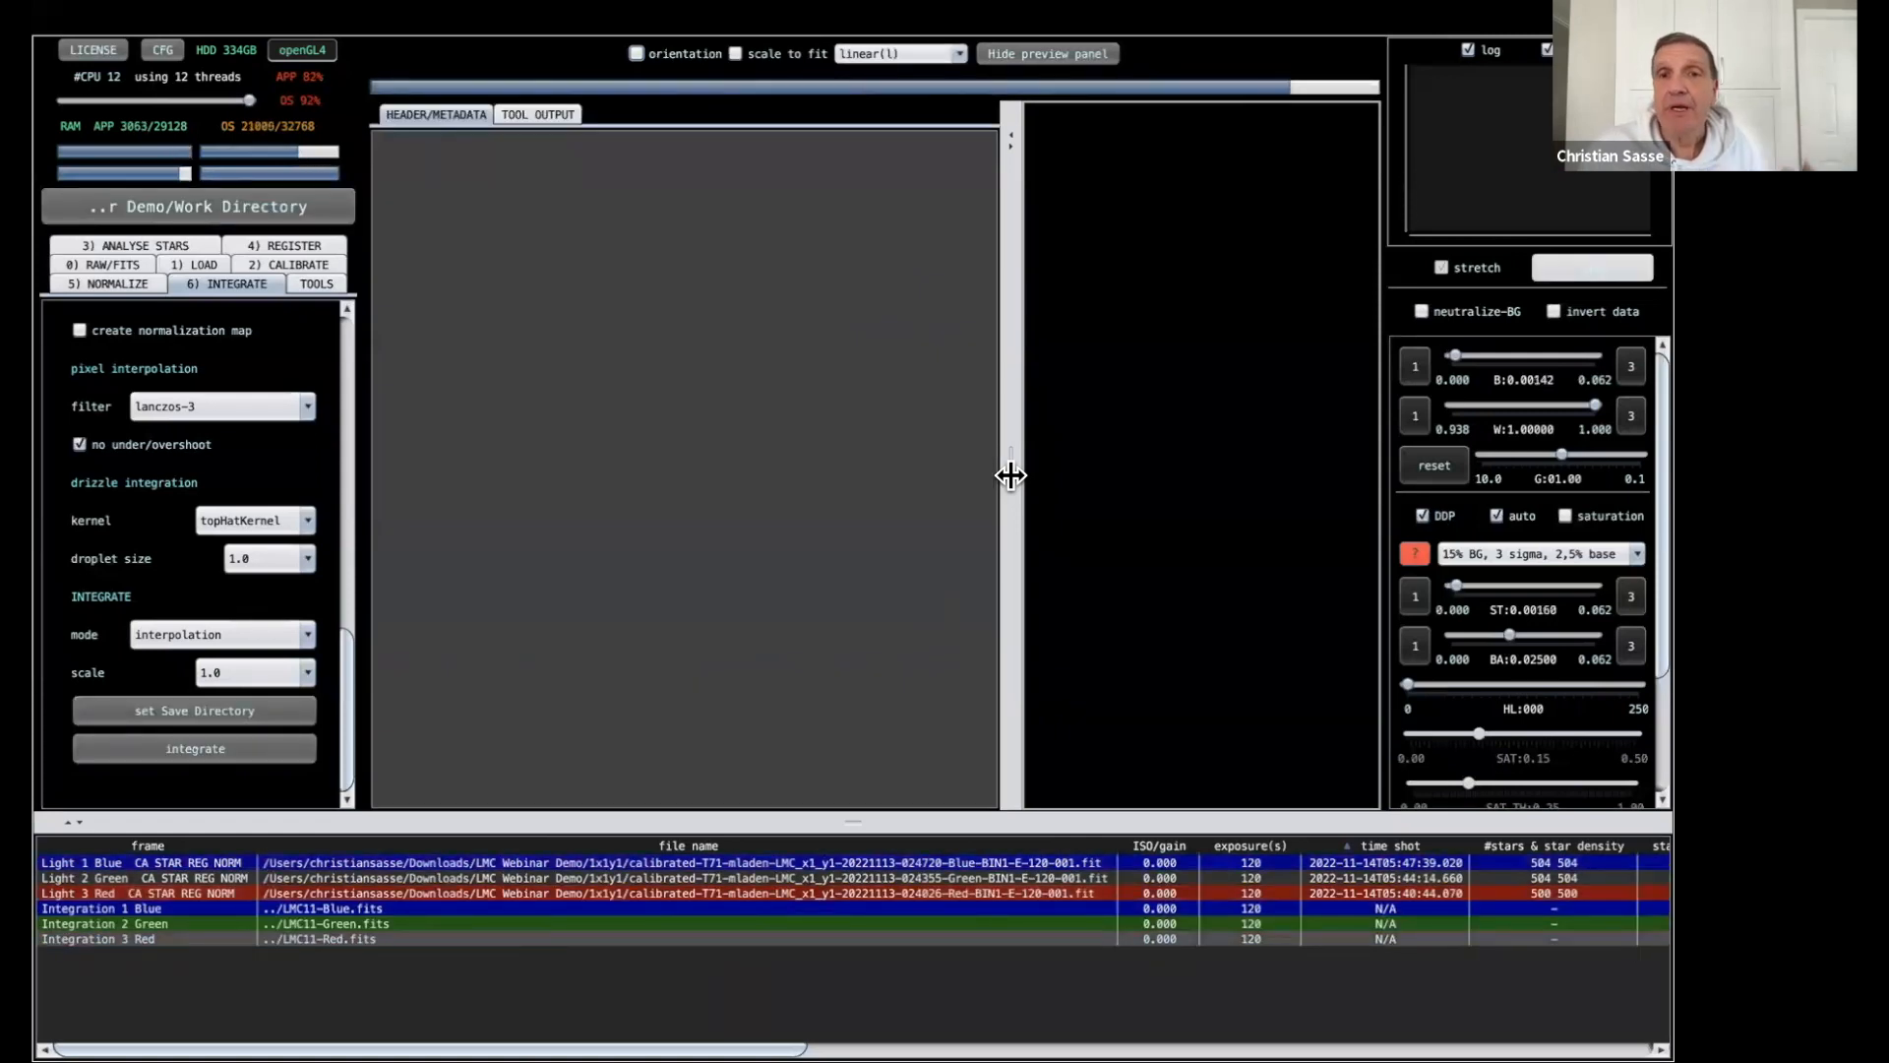
left_click_drag(1011, 475, 388, 430)
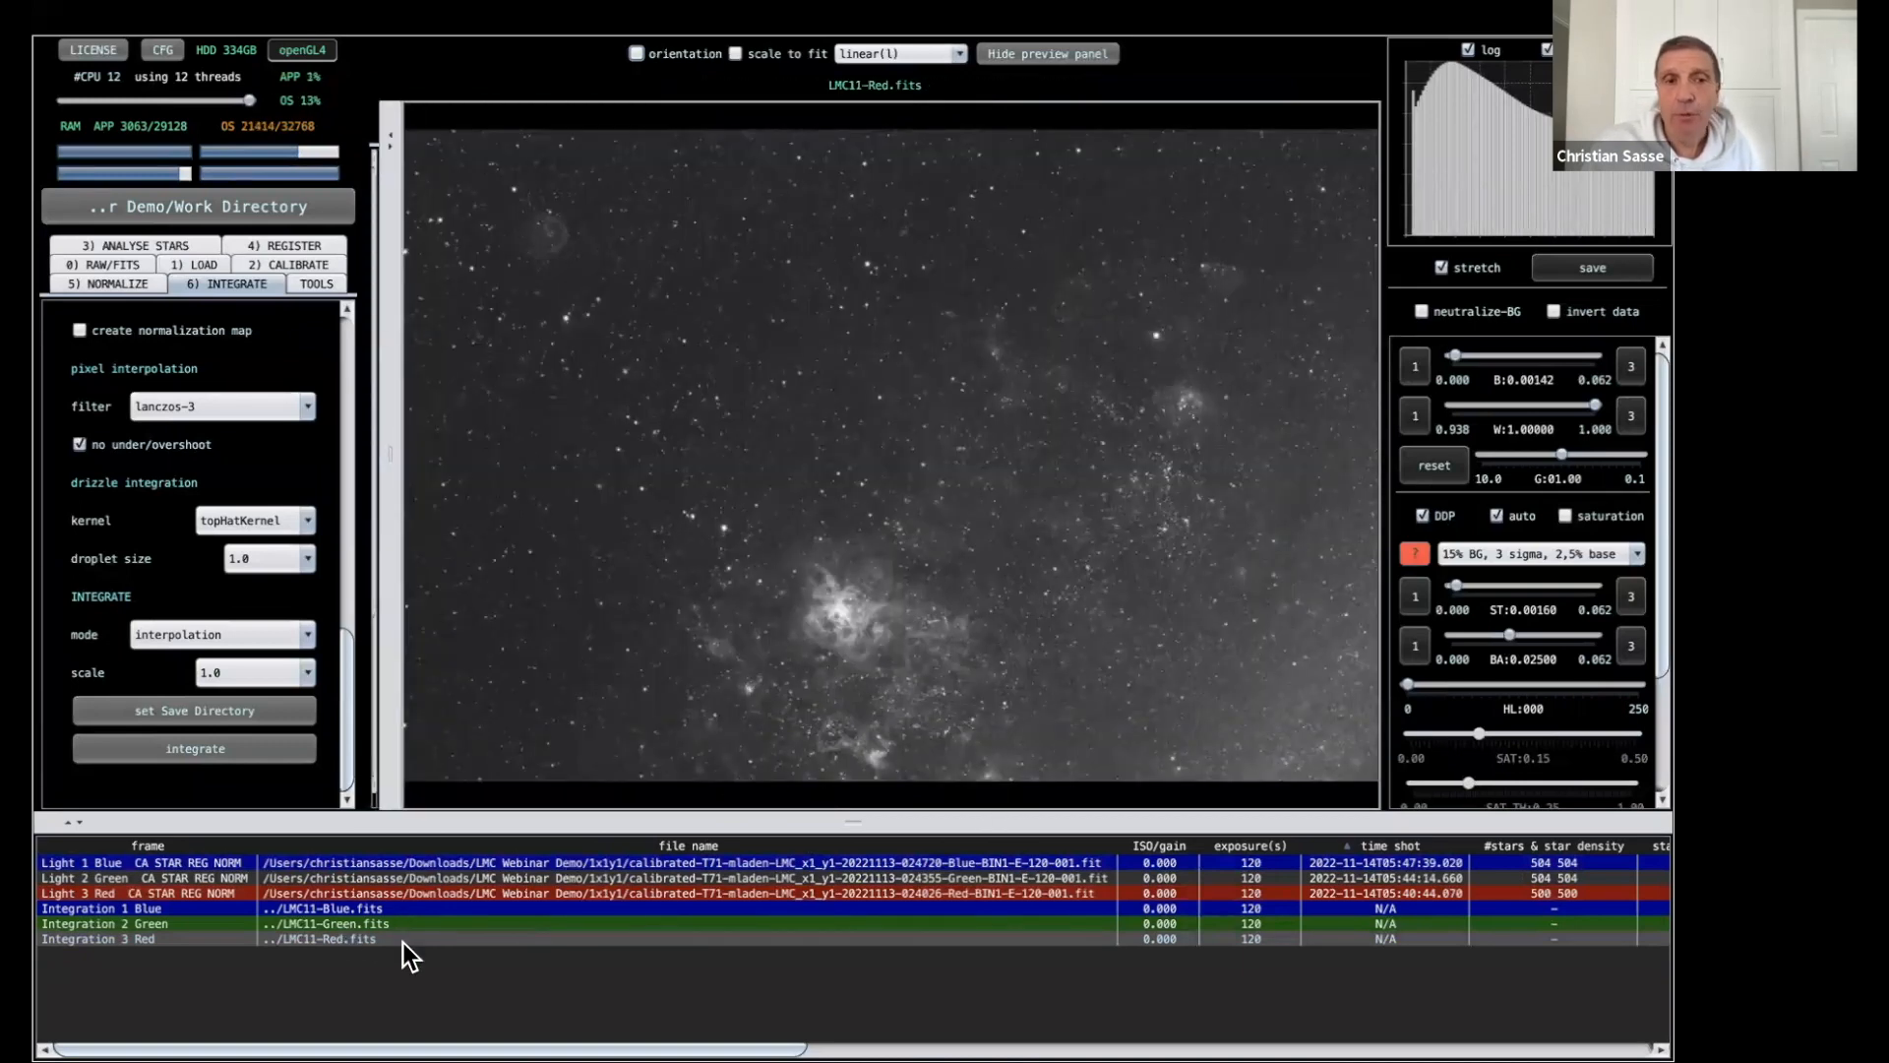
left_click(441, 907)
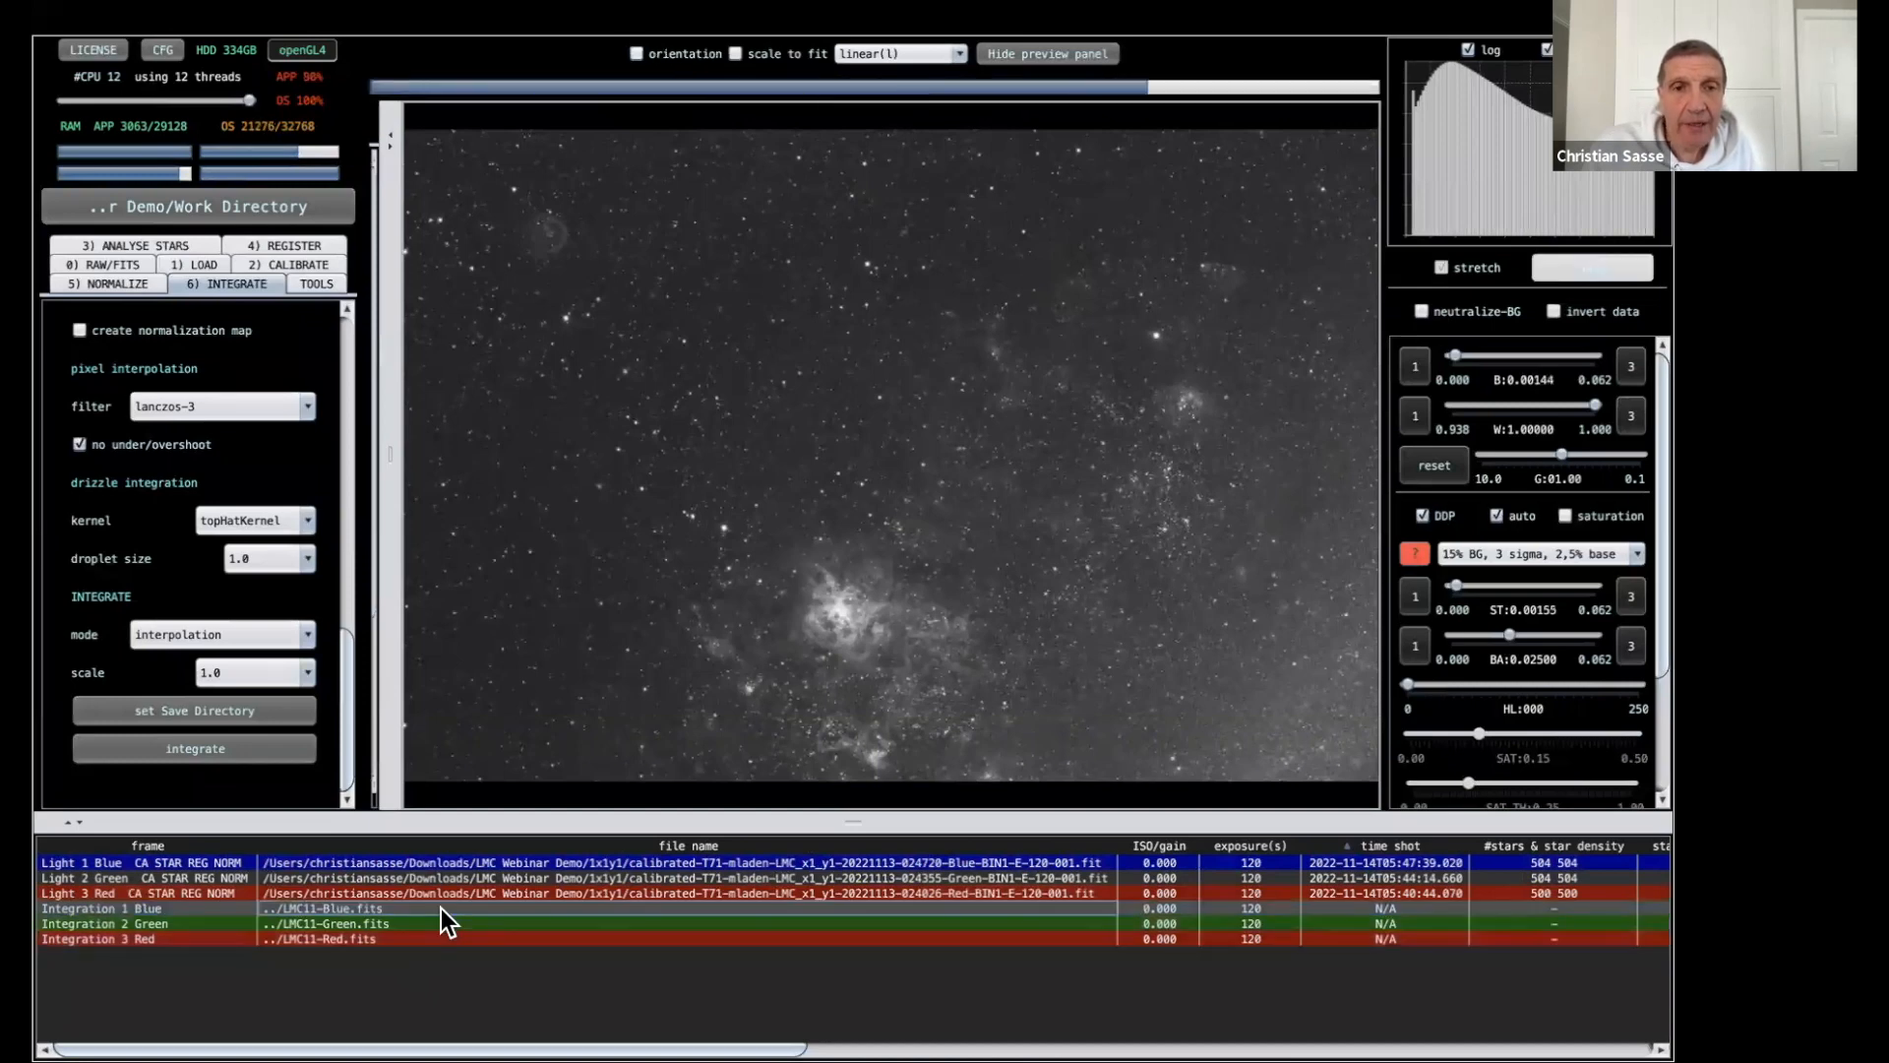
left_click(436, 923)
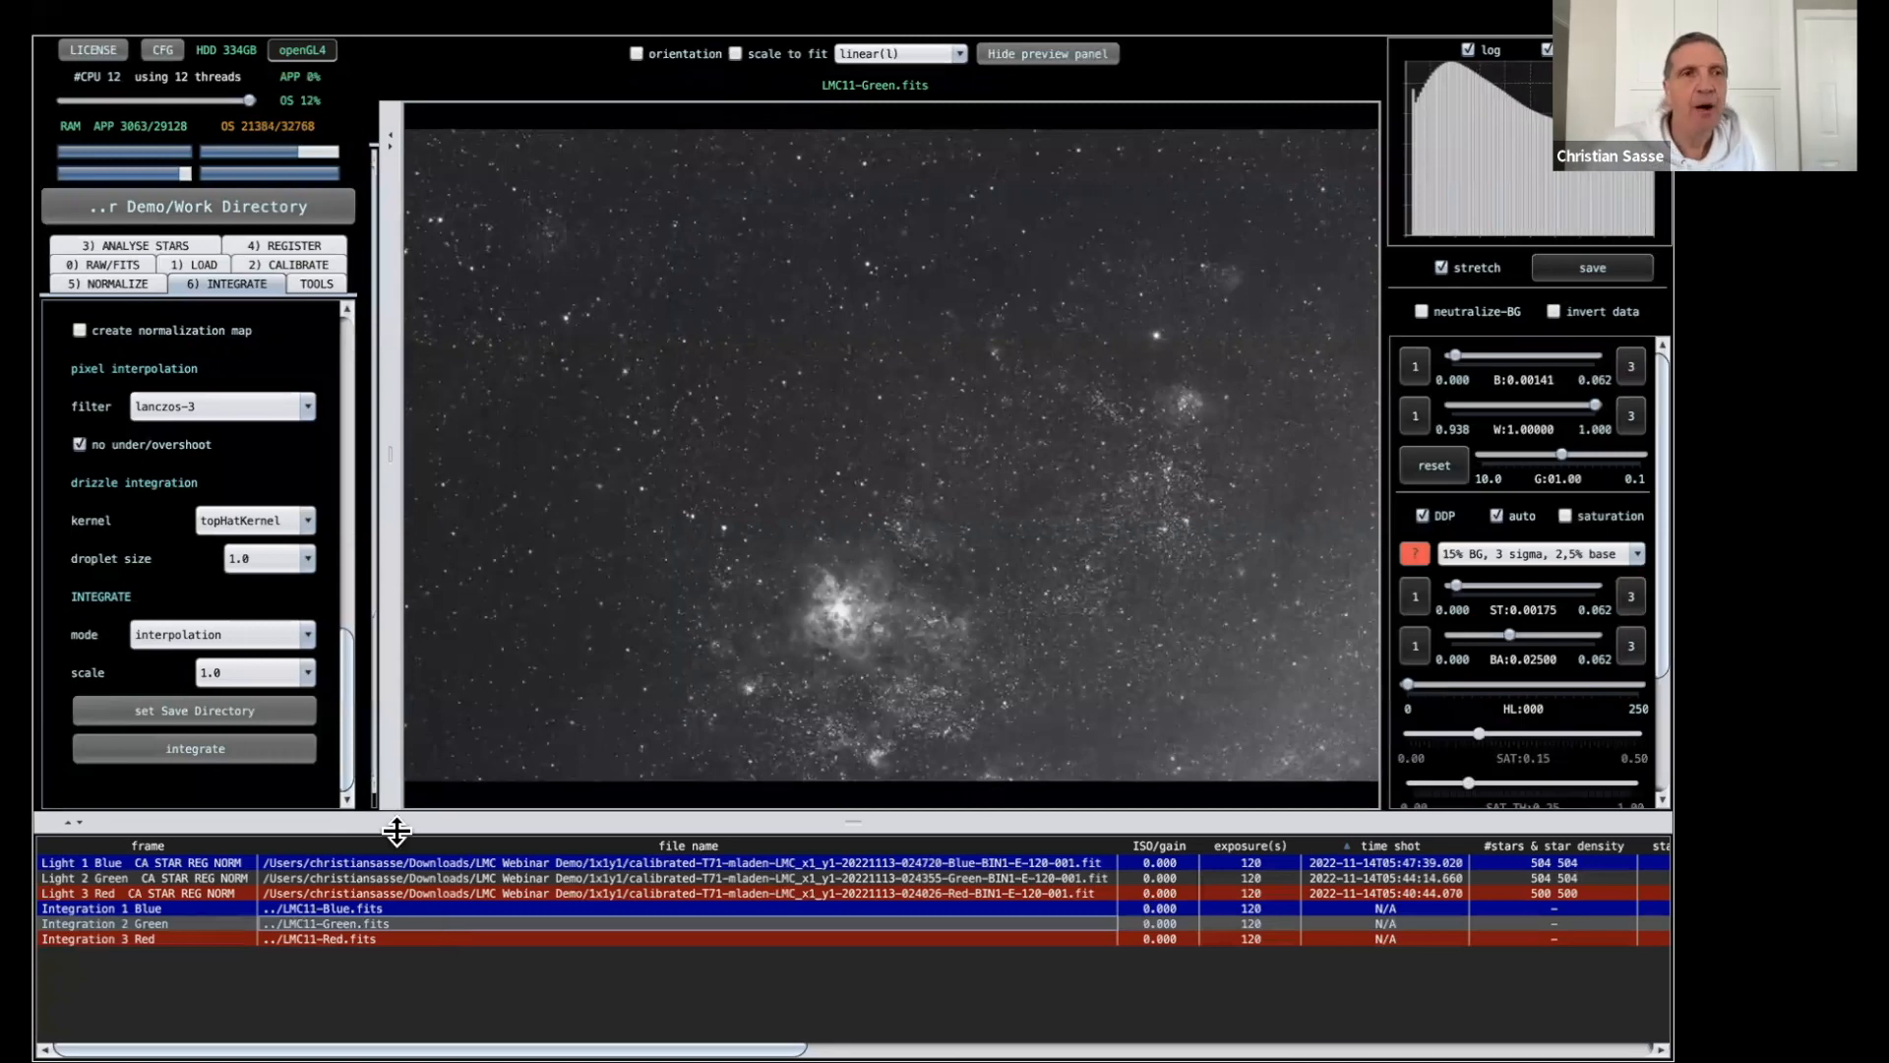
Quit Astro Pixel Processor, relaunch it and make its window full screen.
mouse_move(877, 20)
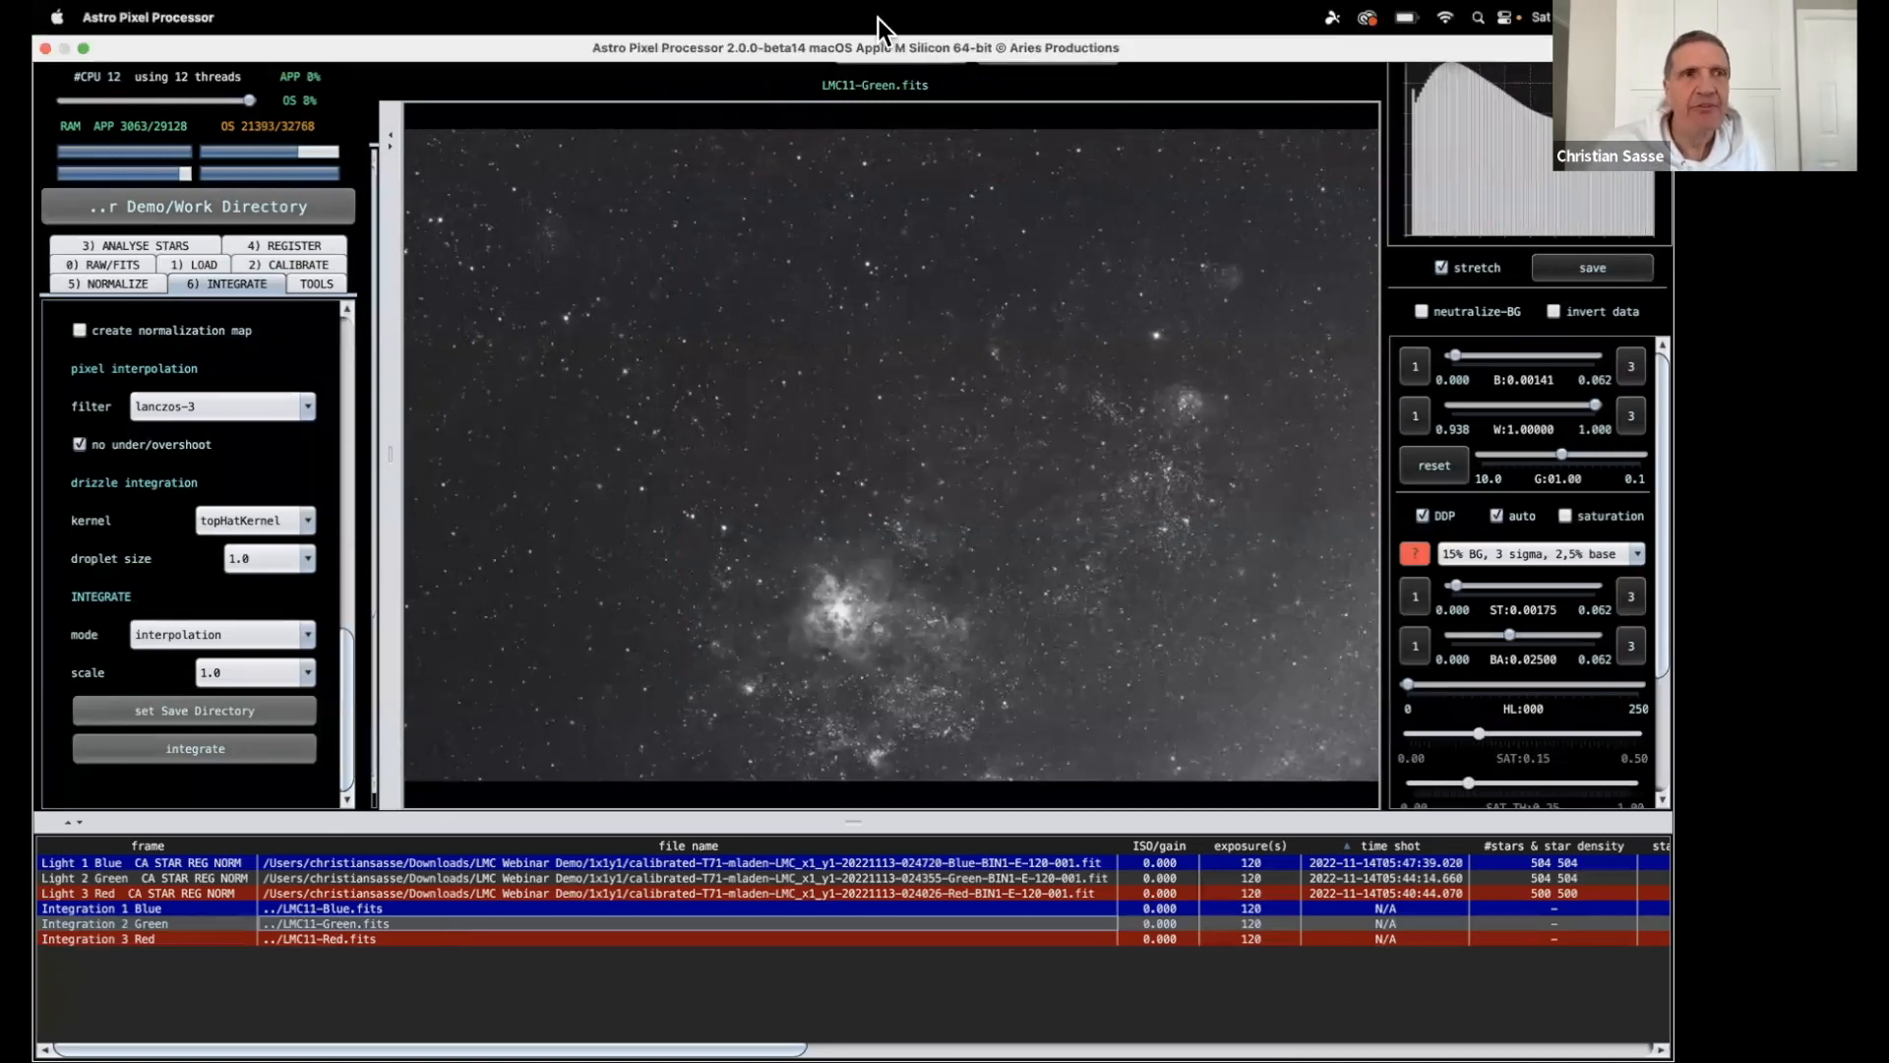
left_click(114, 14)
left_click(114, 187)
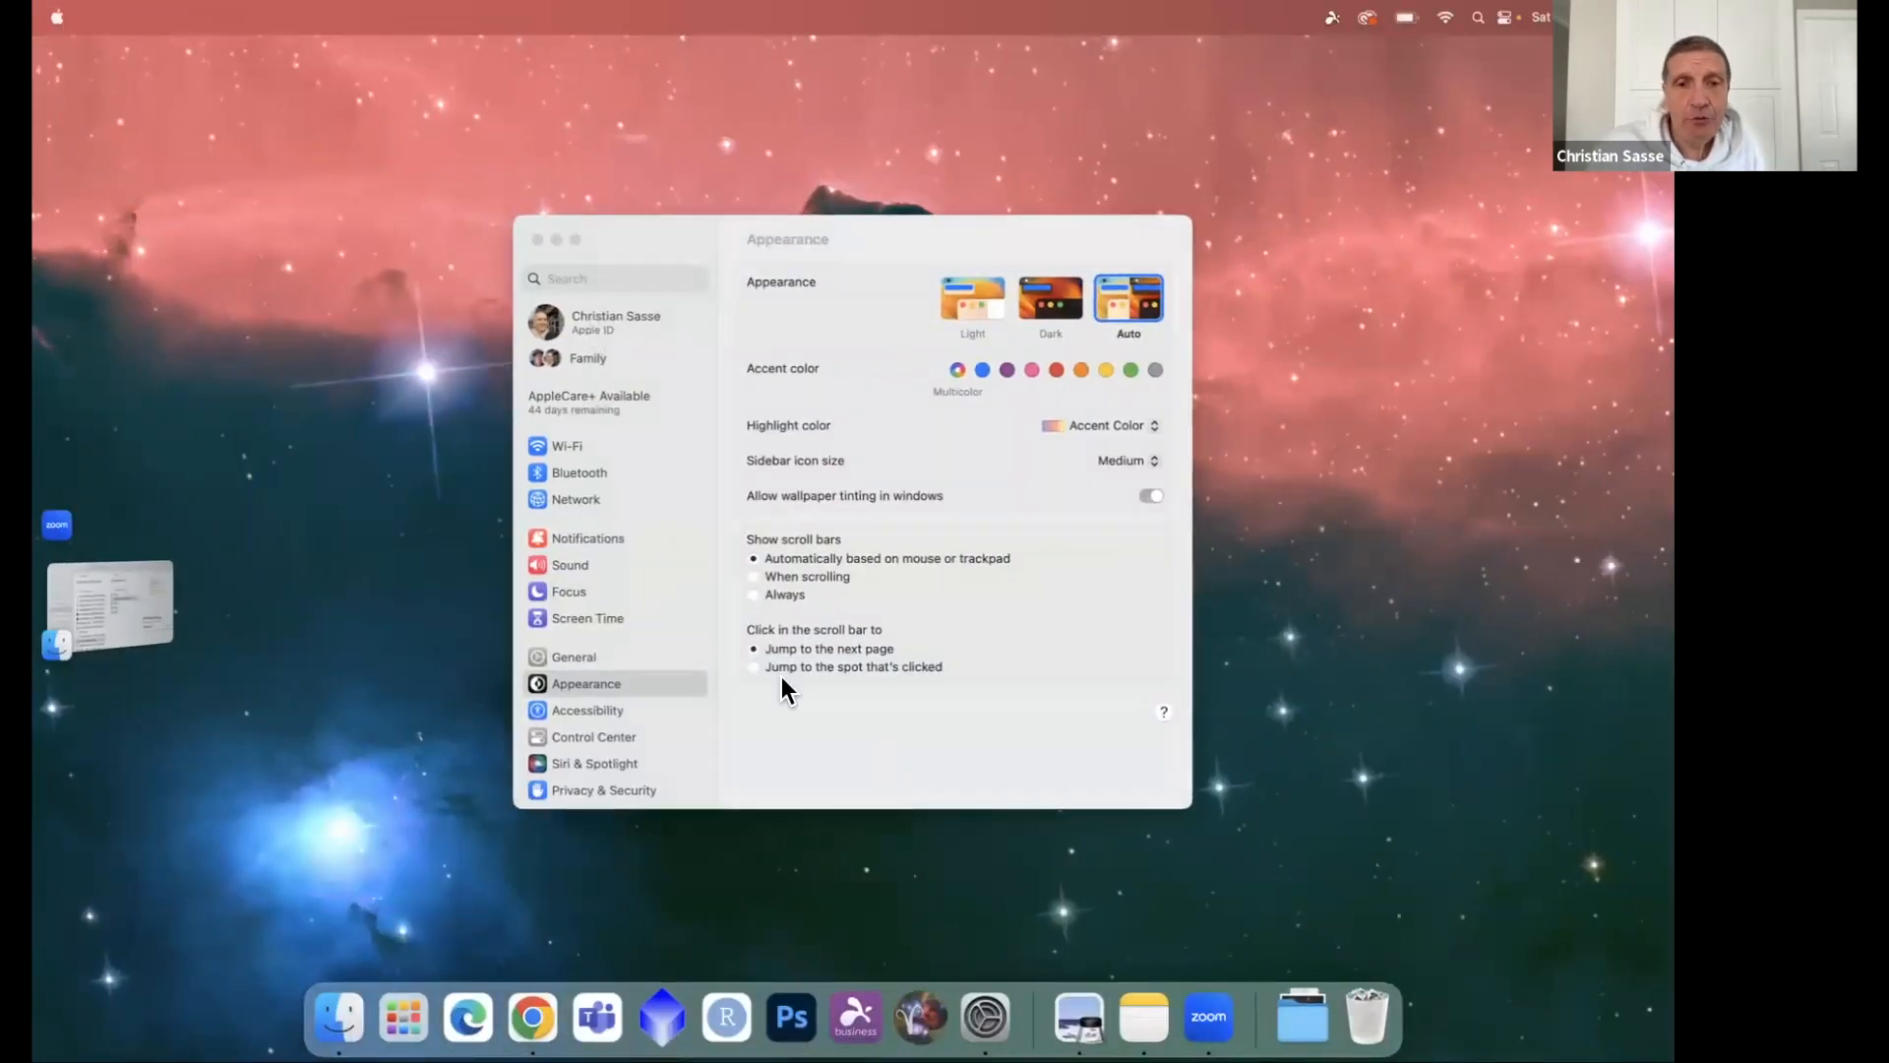
left_click(919, 1017)
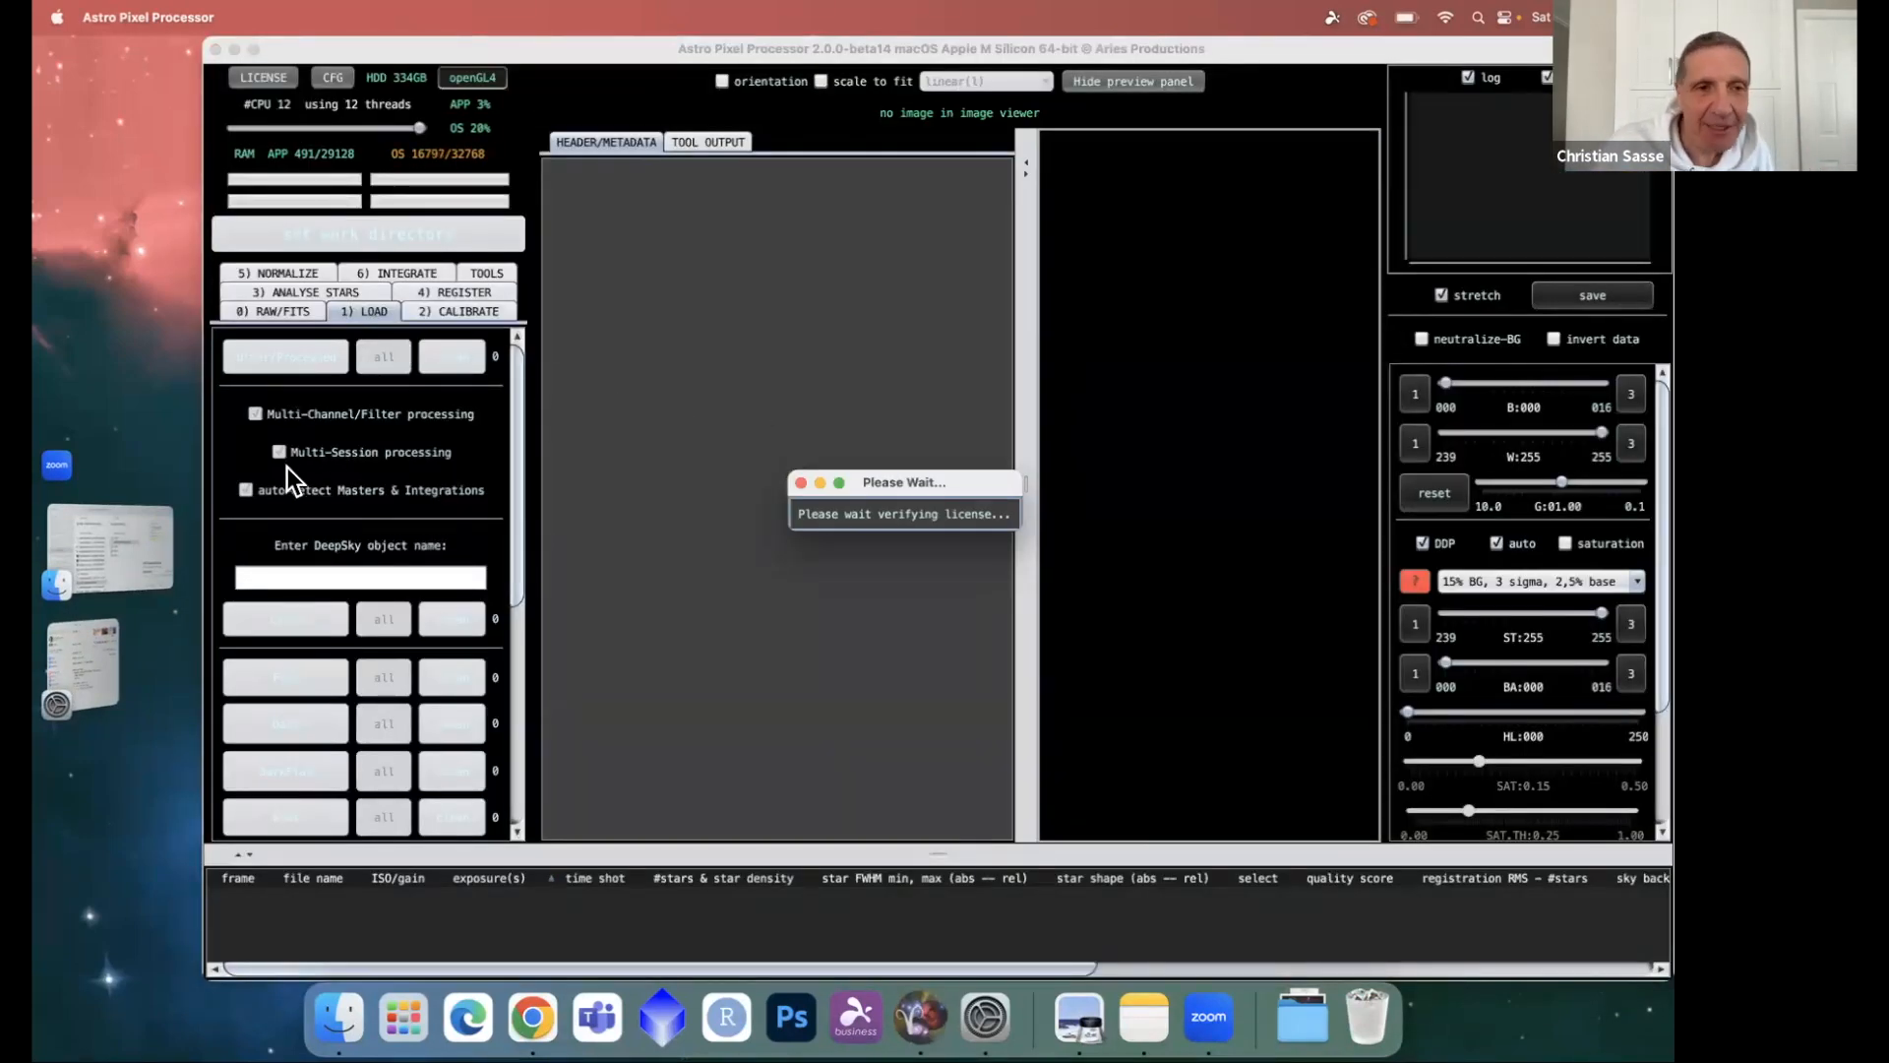
left_click(252, 49)
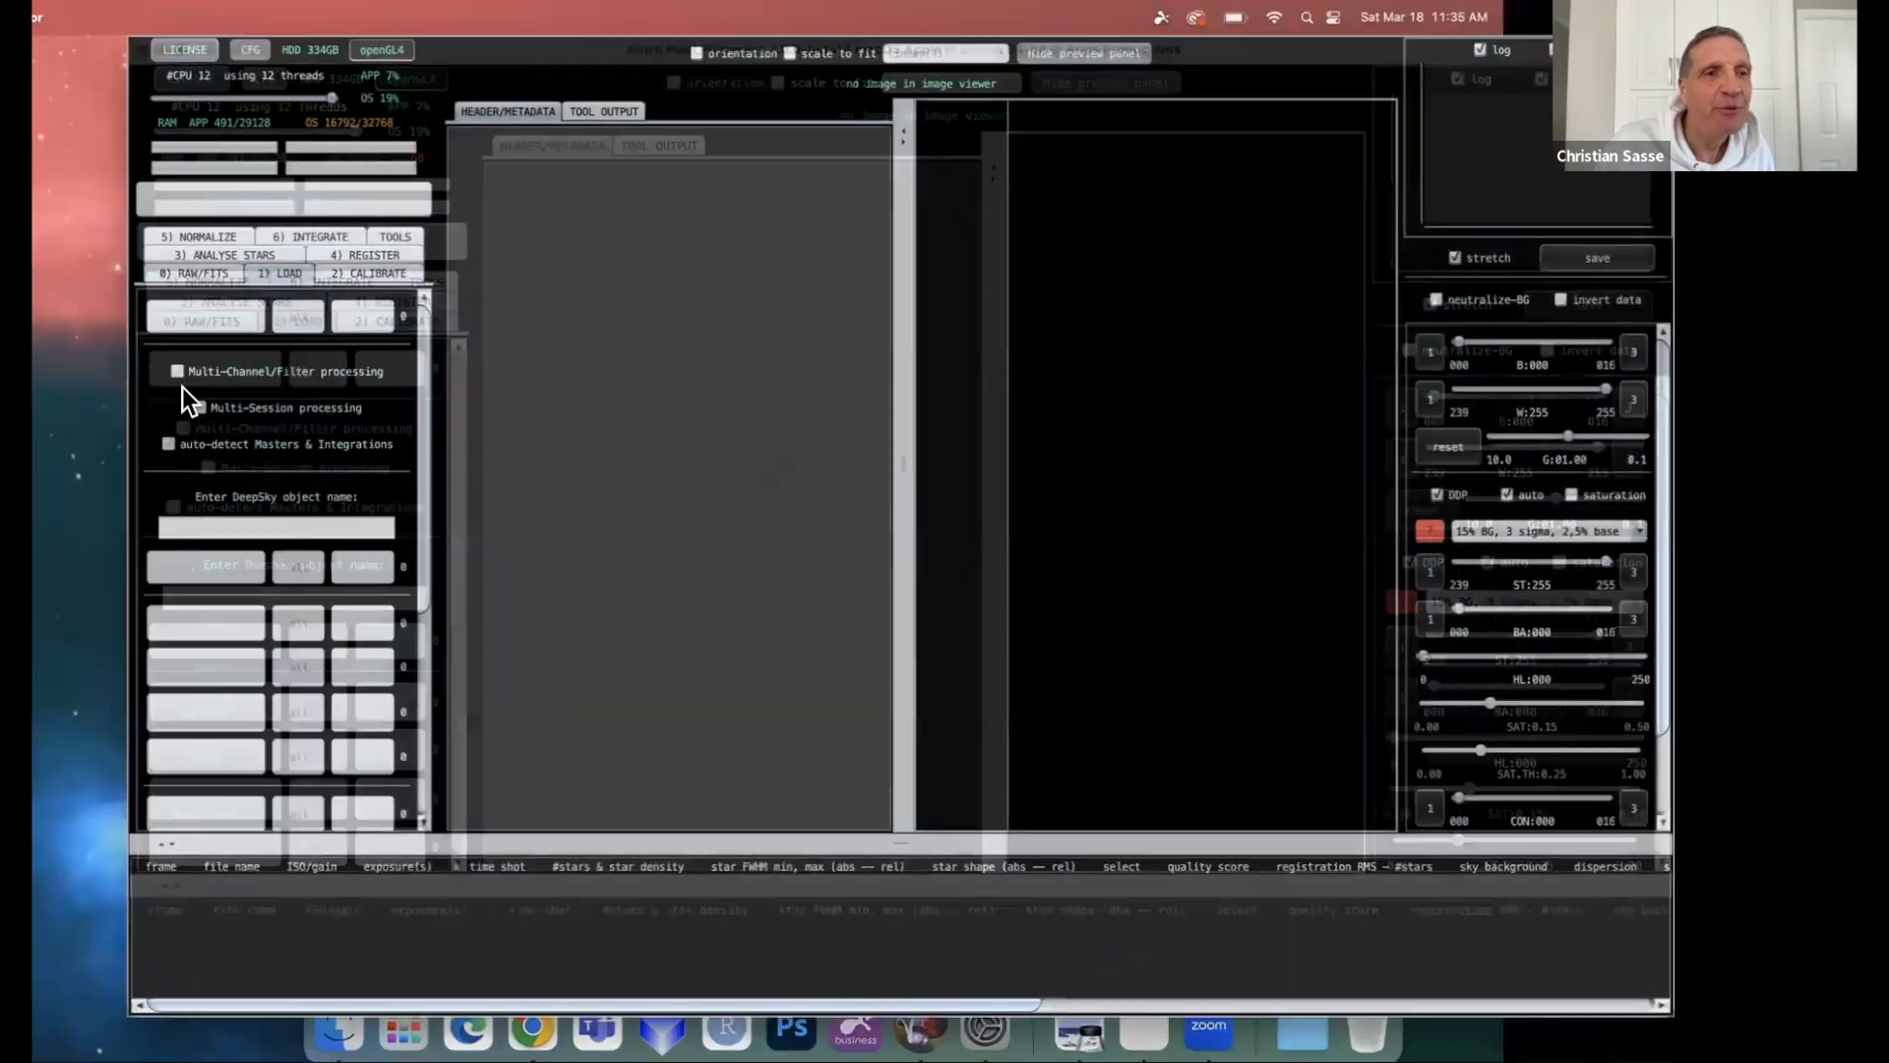
Name the deep-sky object LMC12 and load the three x1y2 light frames, using FILTER header tags and only 1 session.
left_click(116, 549)
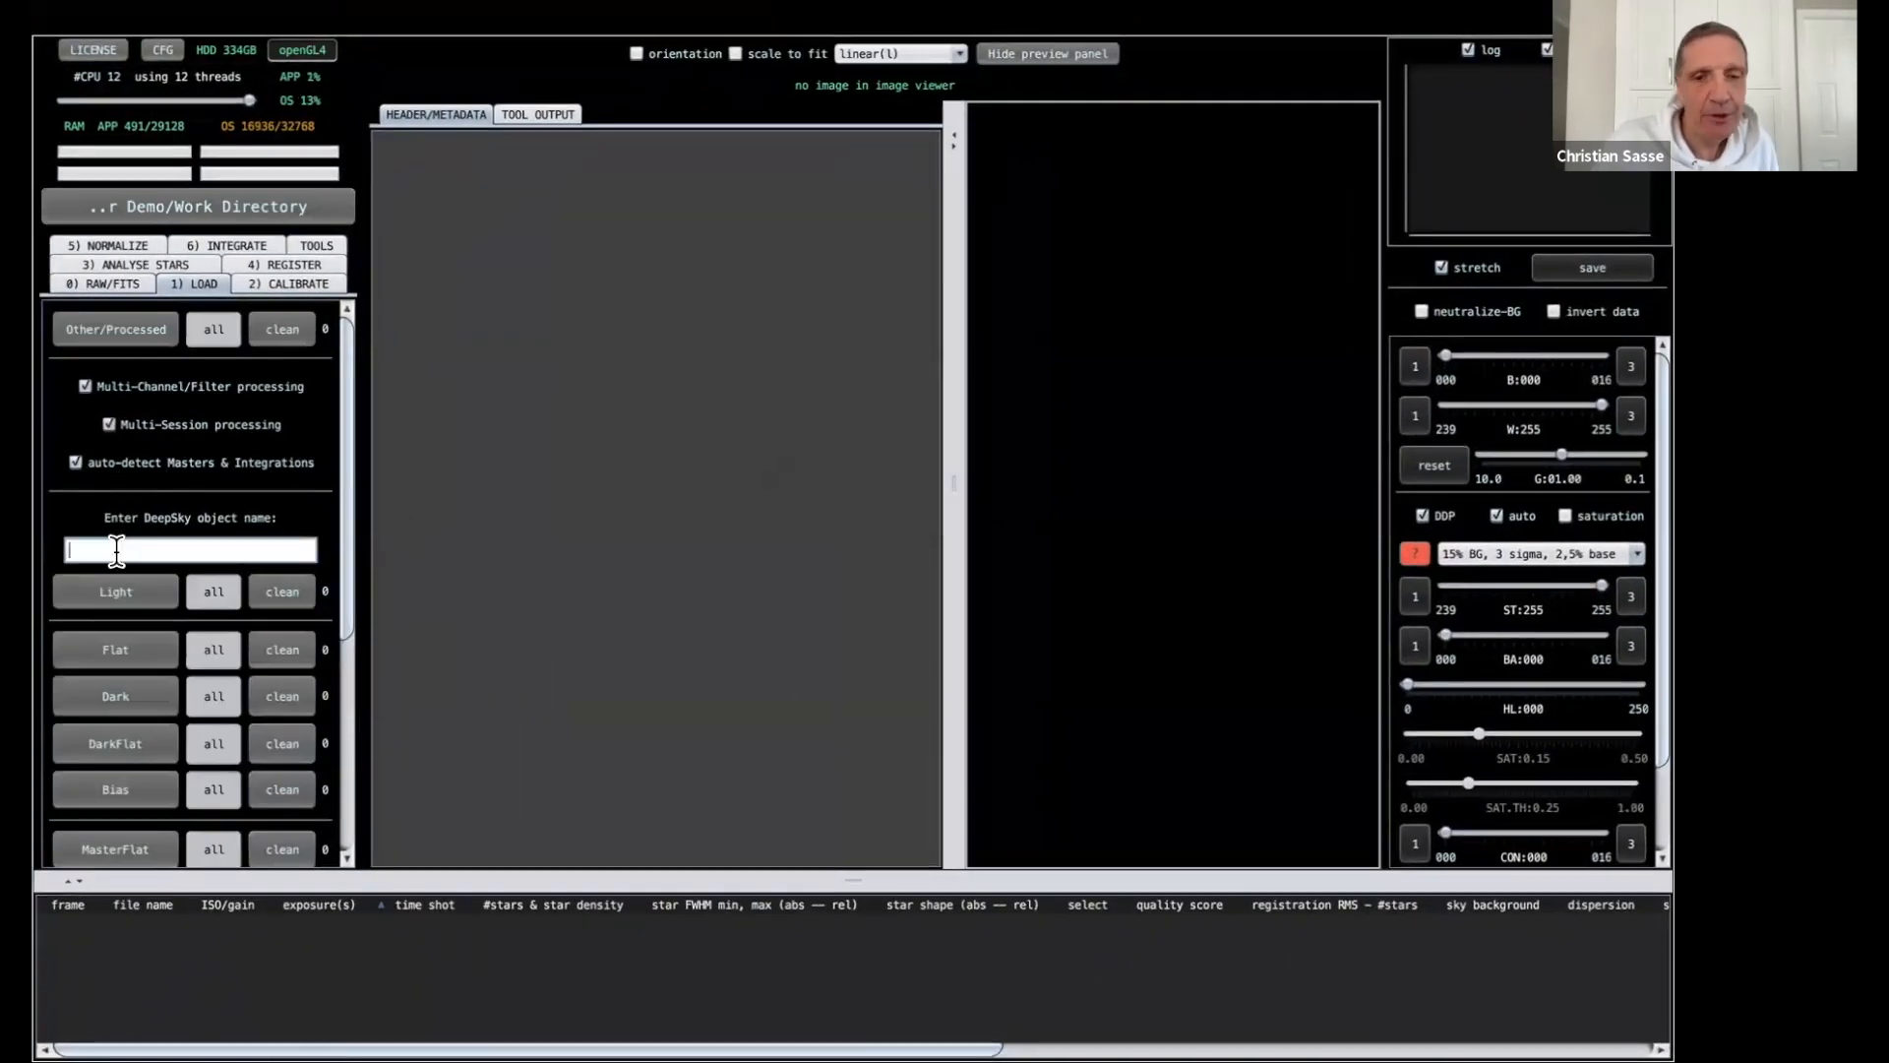
type("LMC12")
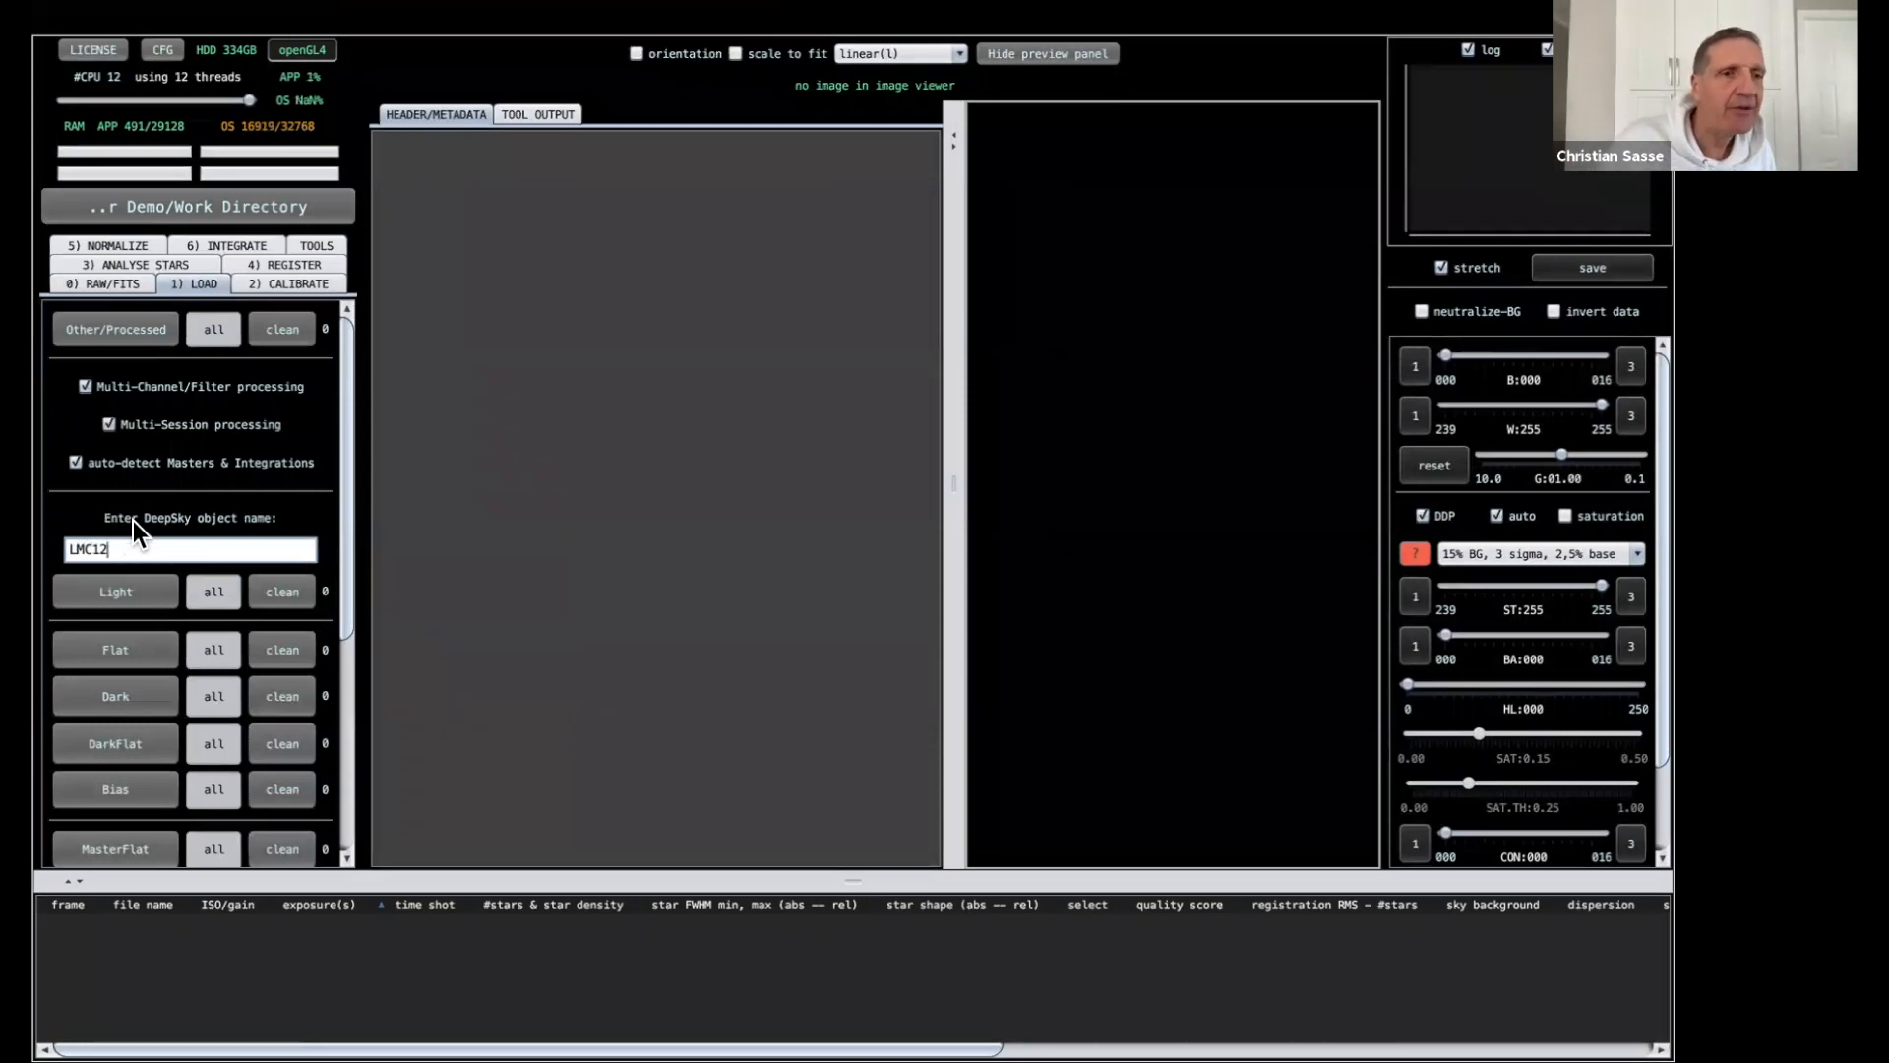
left_click(111, 599)
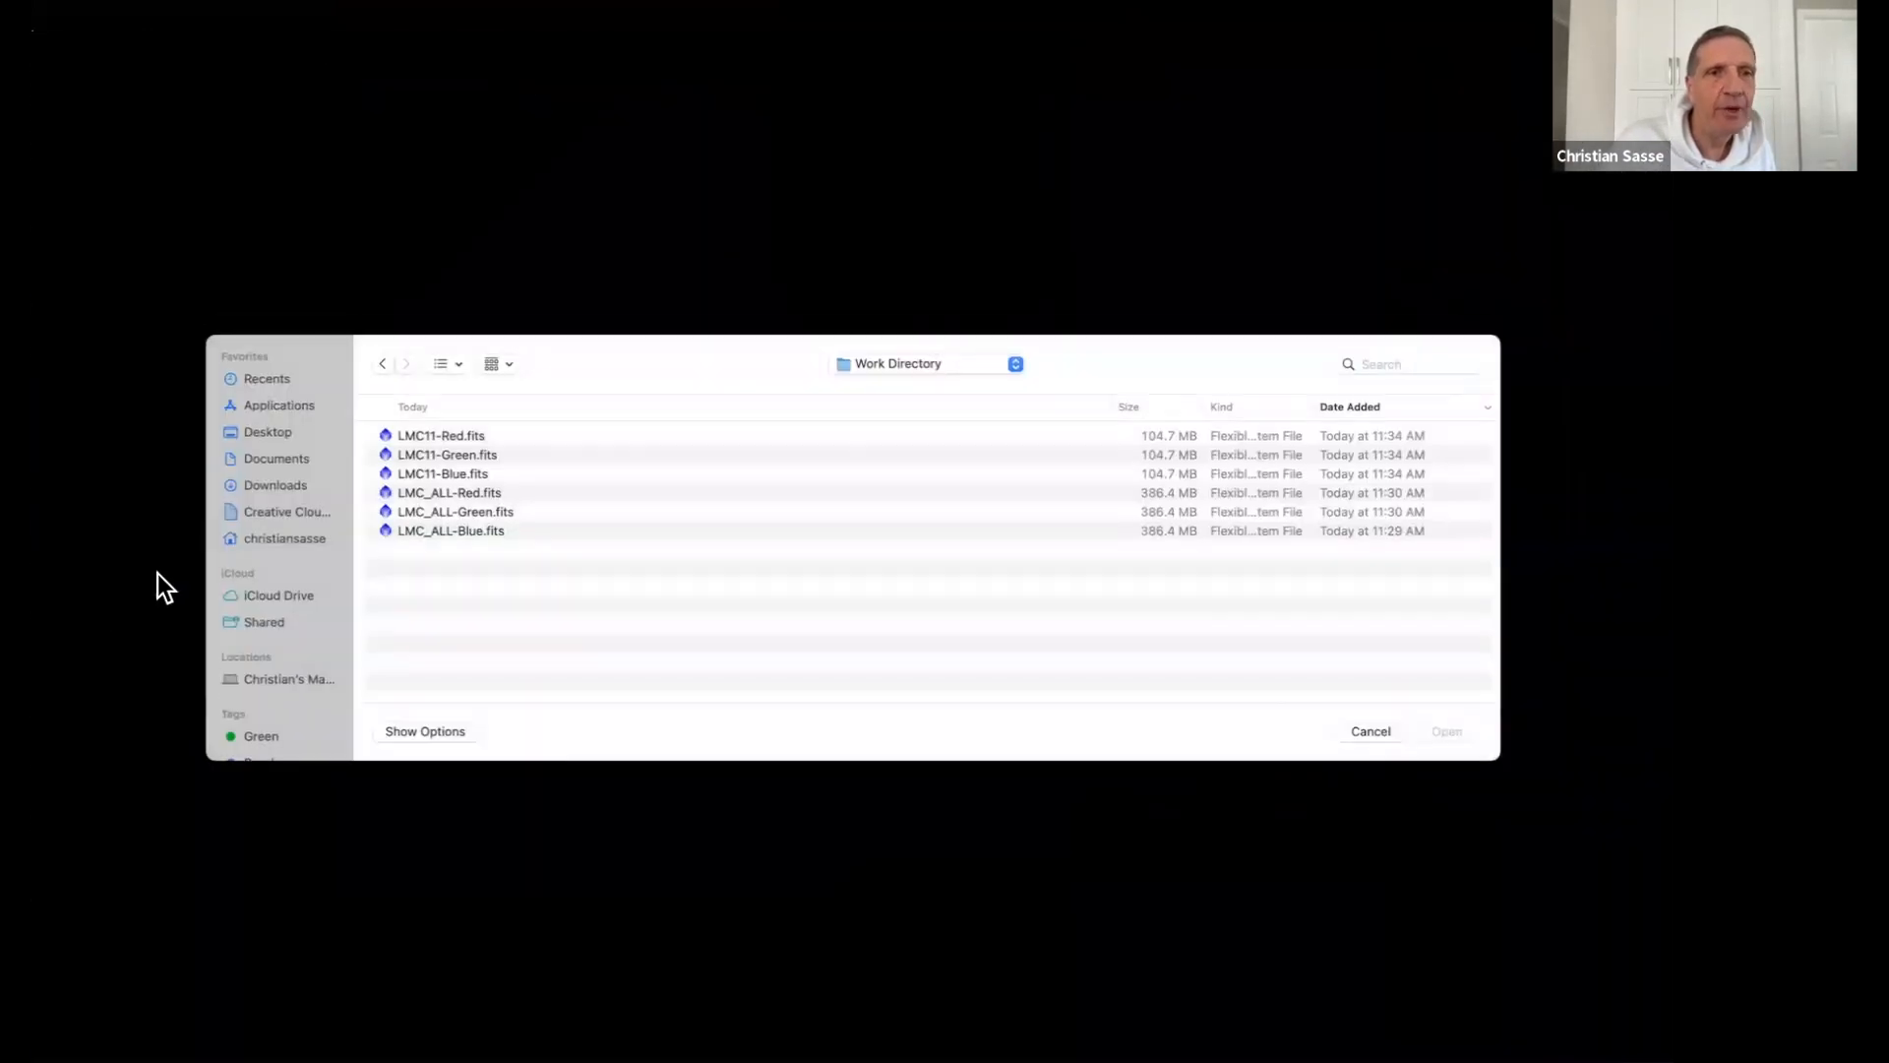
left_click(1017, 365)
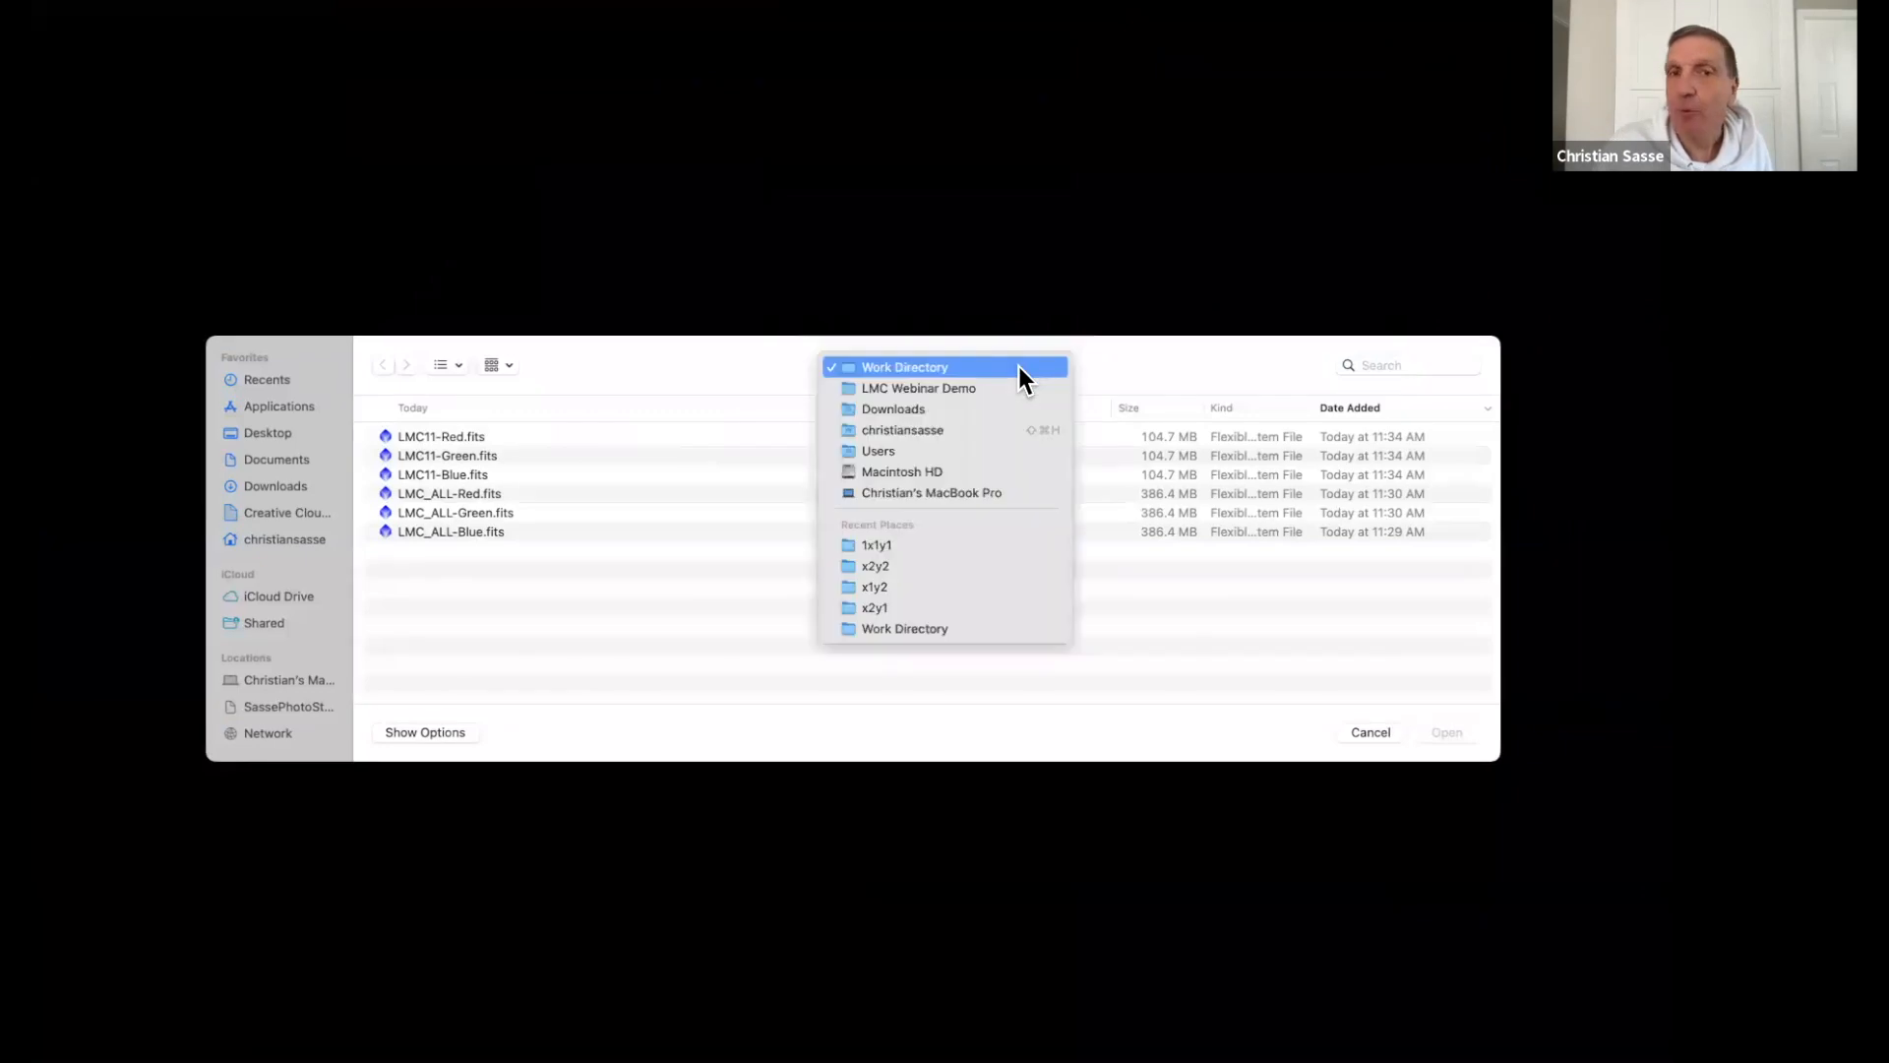
left_click(999, 388)
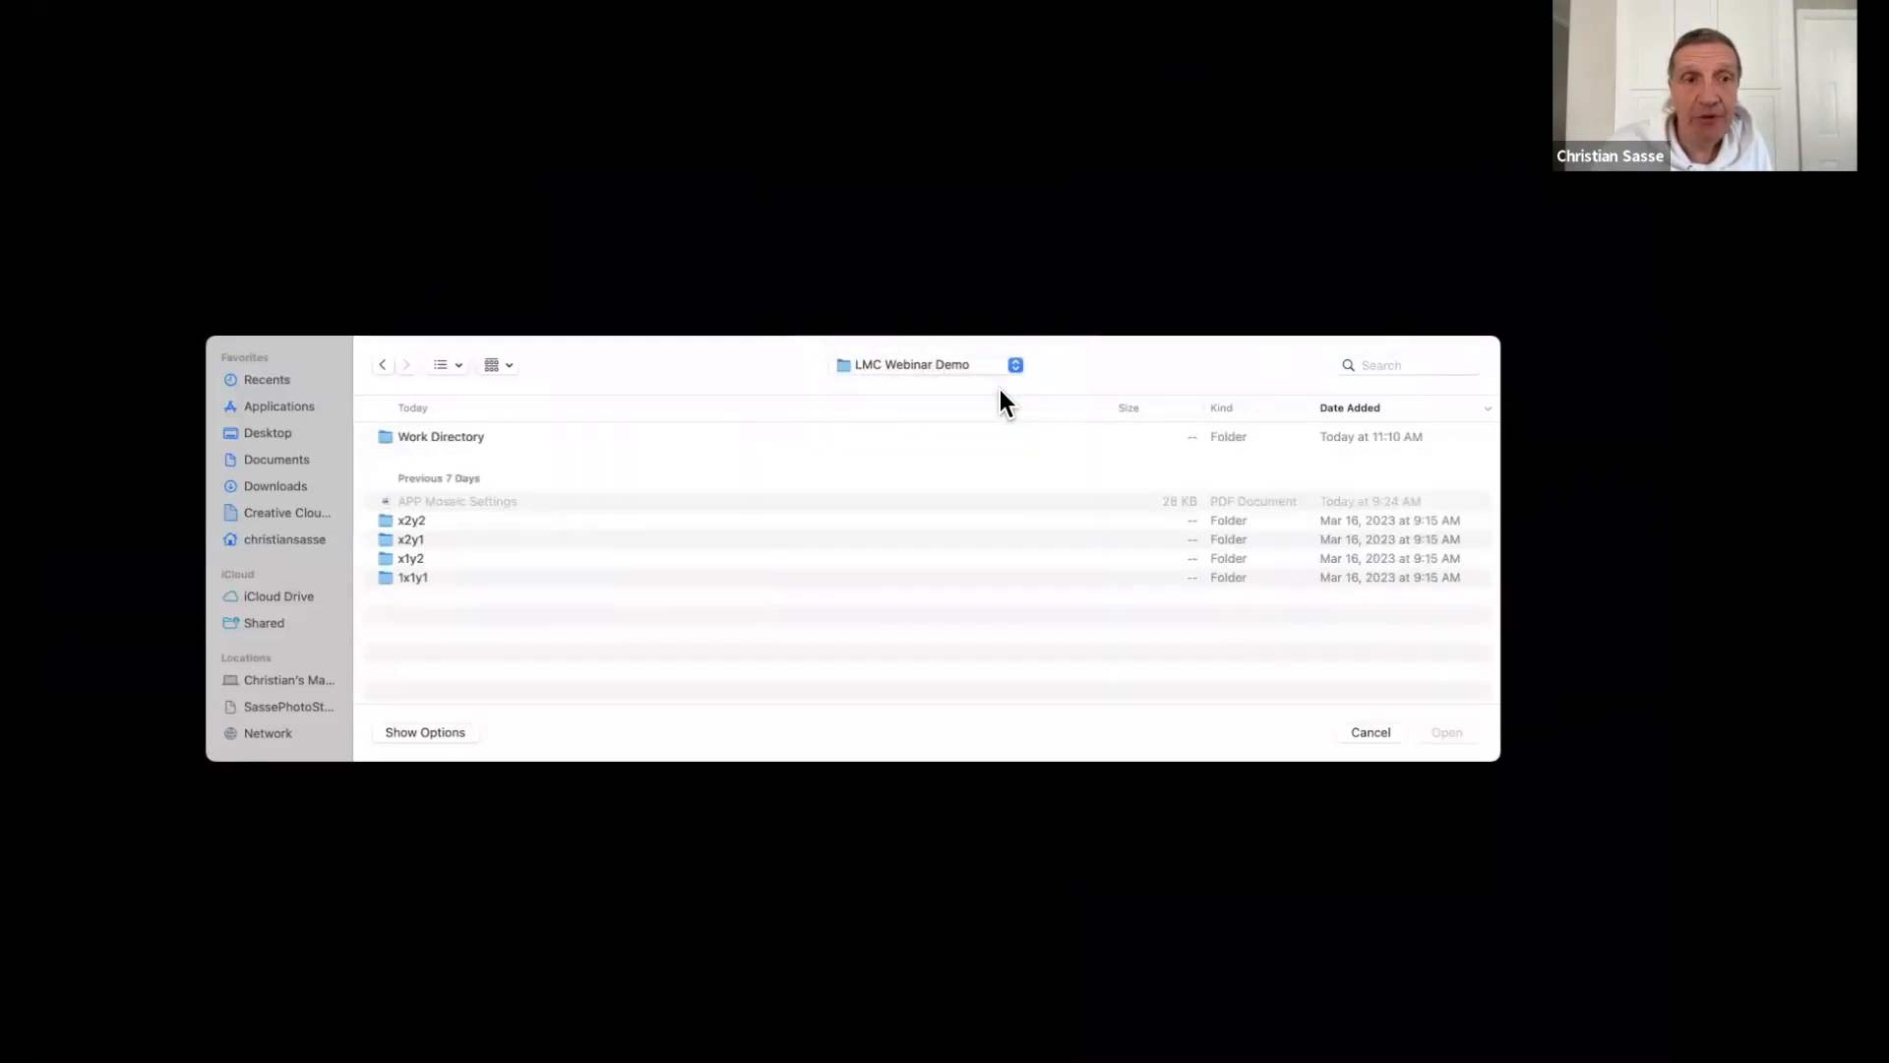
double_click(411, 557)
left_click(480, 435)
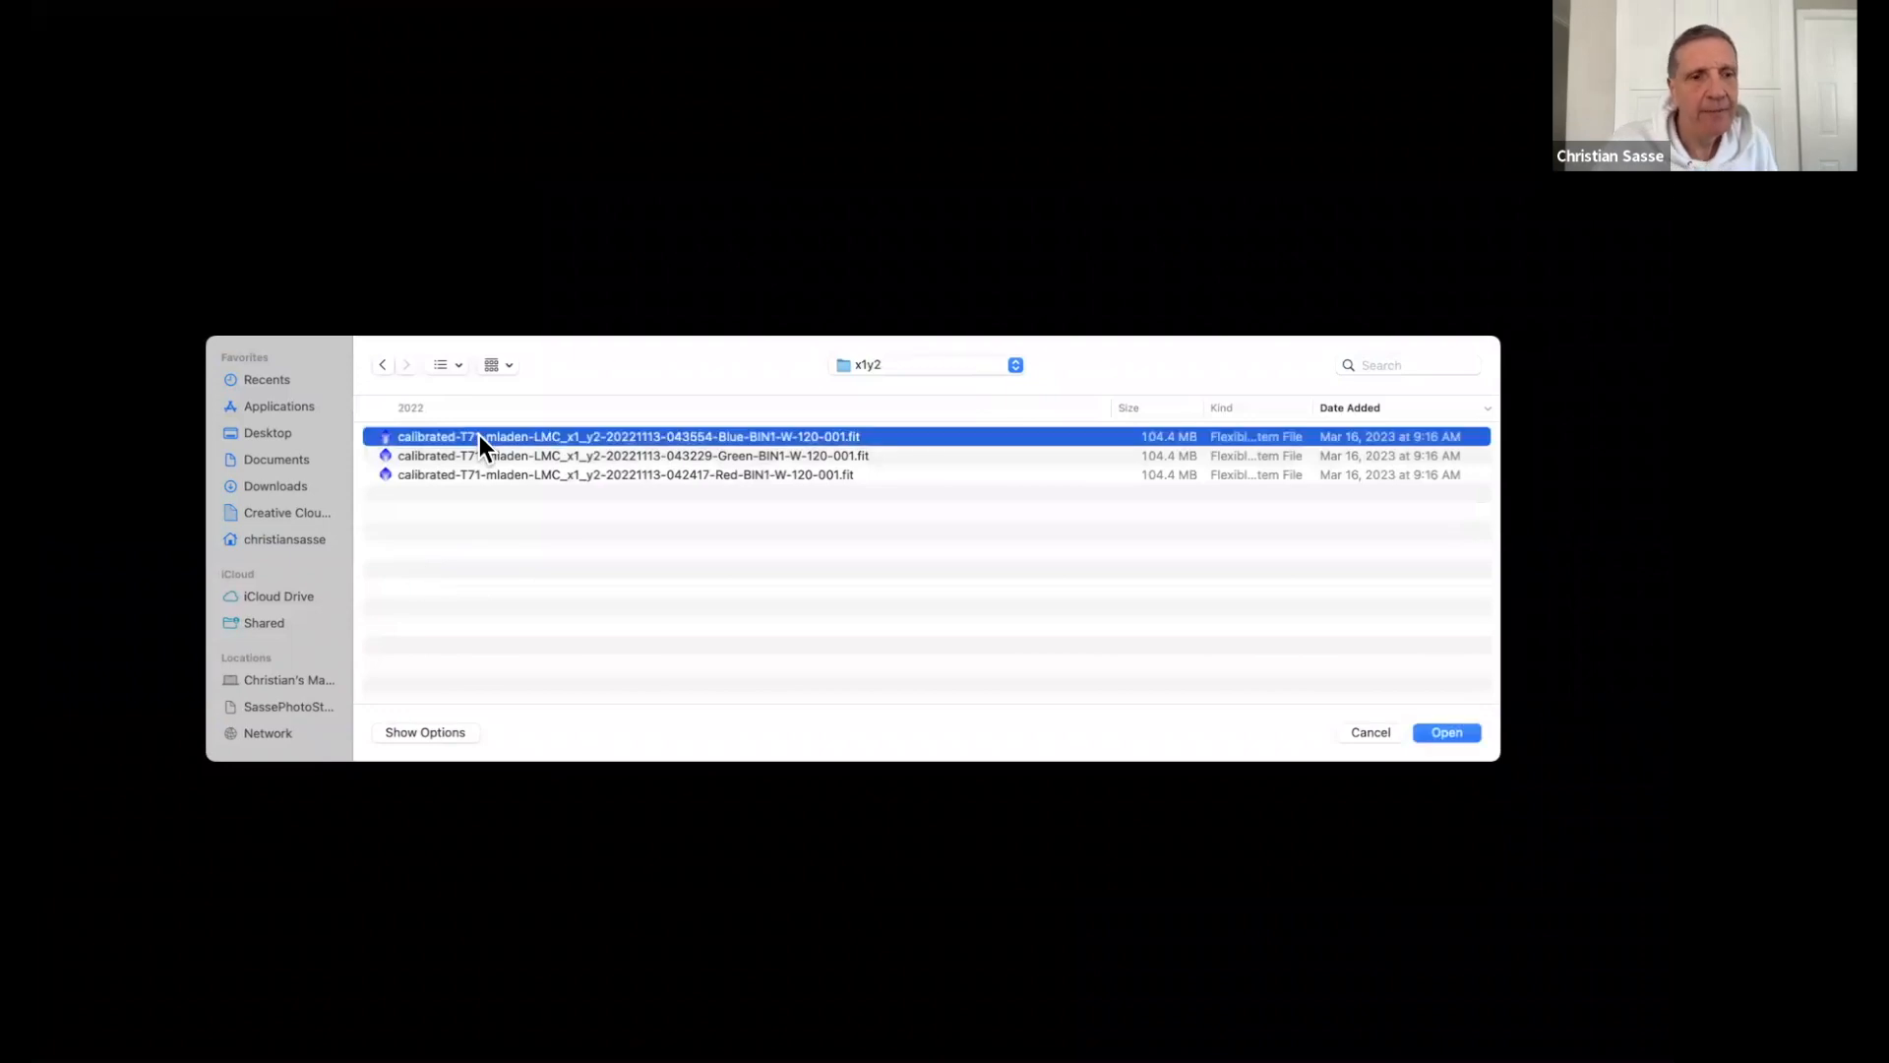
left_click(487, 475, "shift")
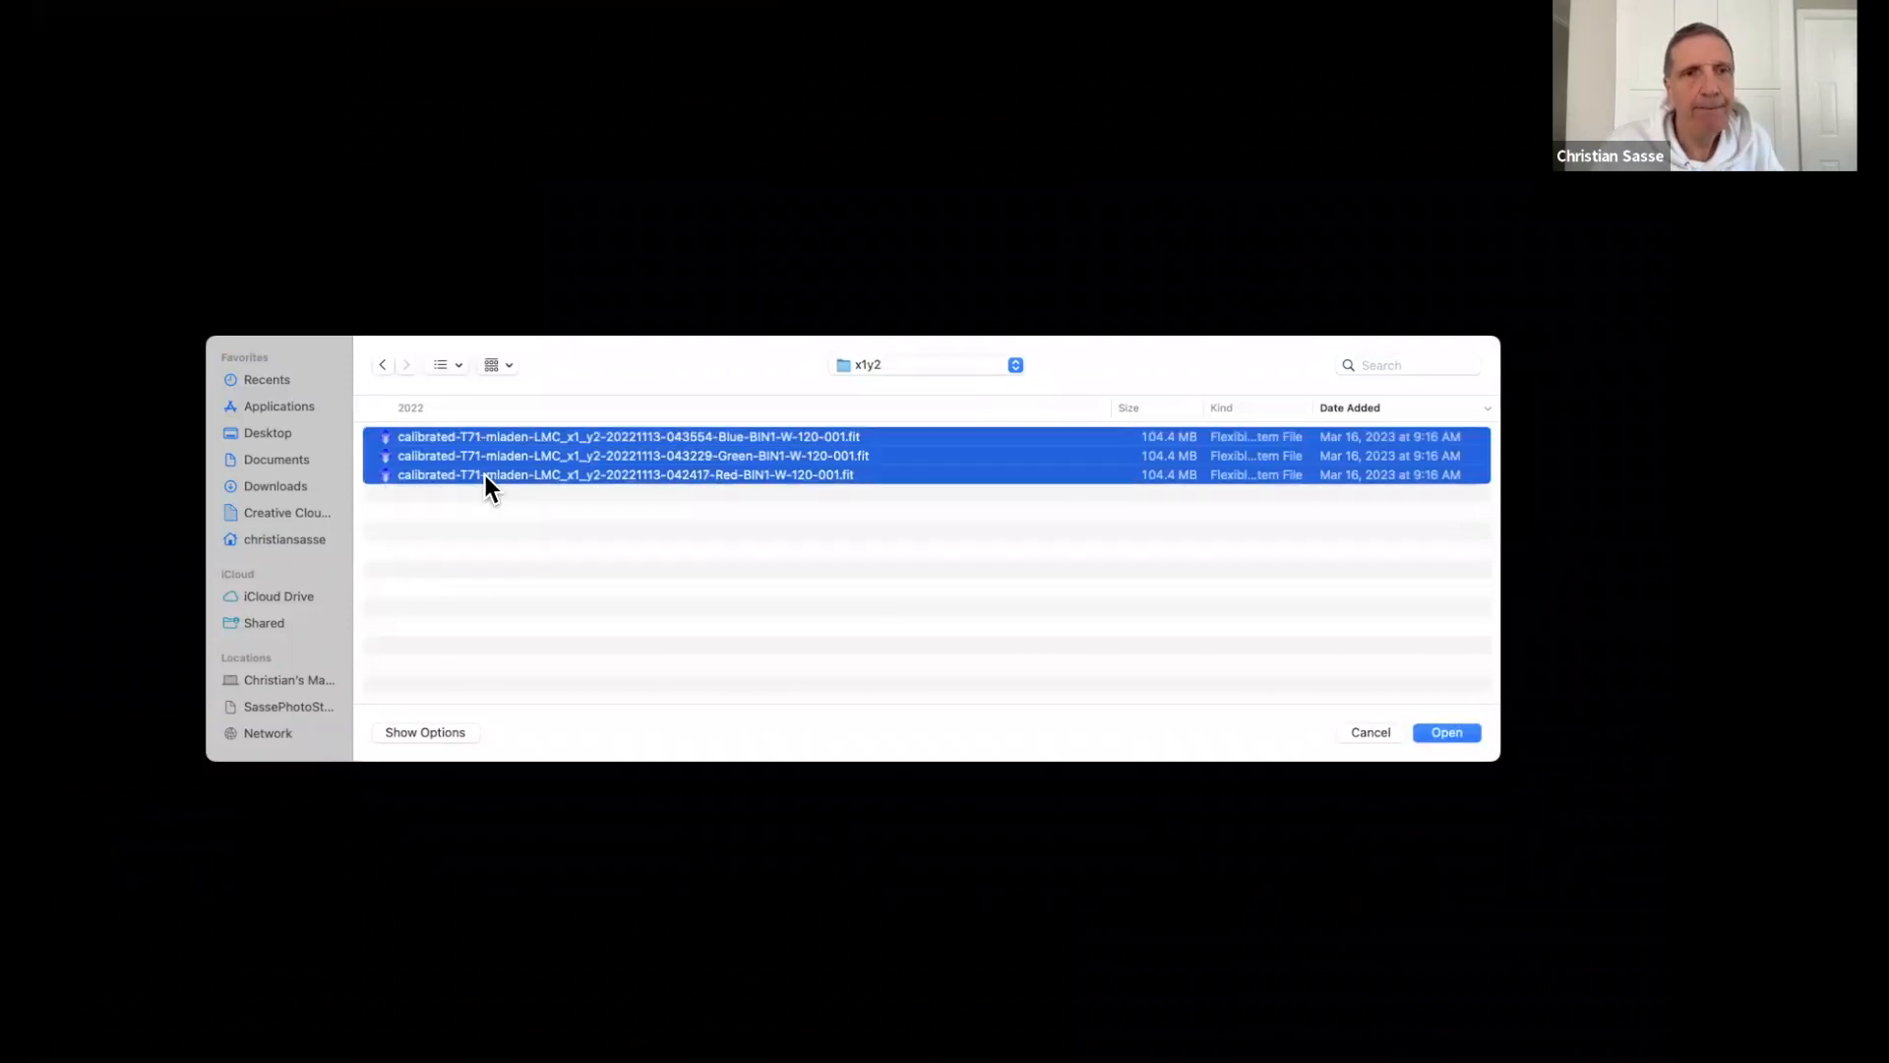
left_click(1446, 732)
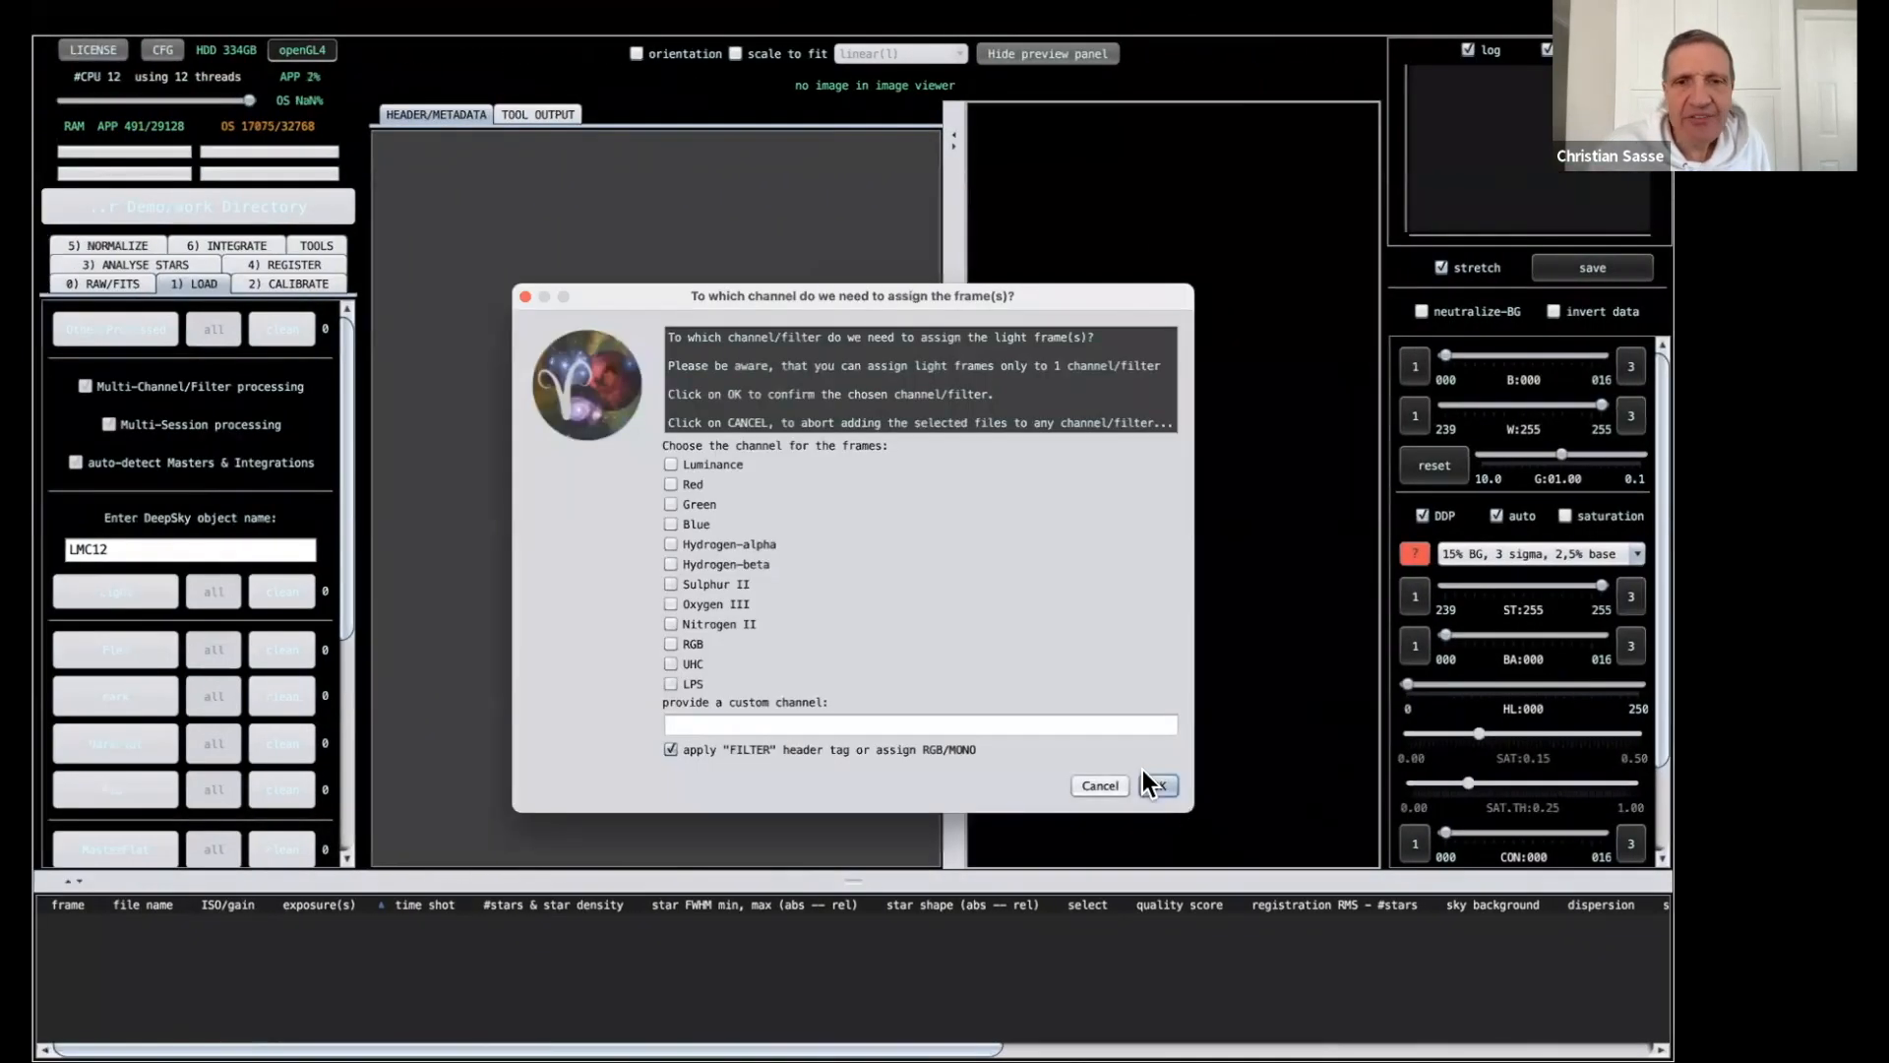
left_click(1155, 783)
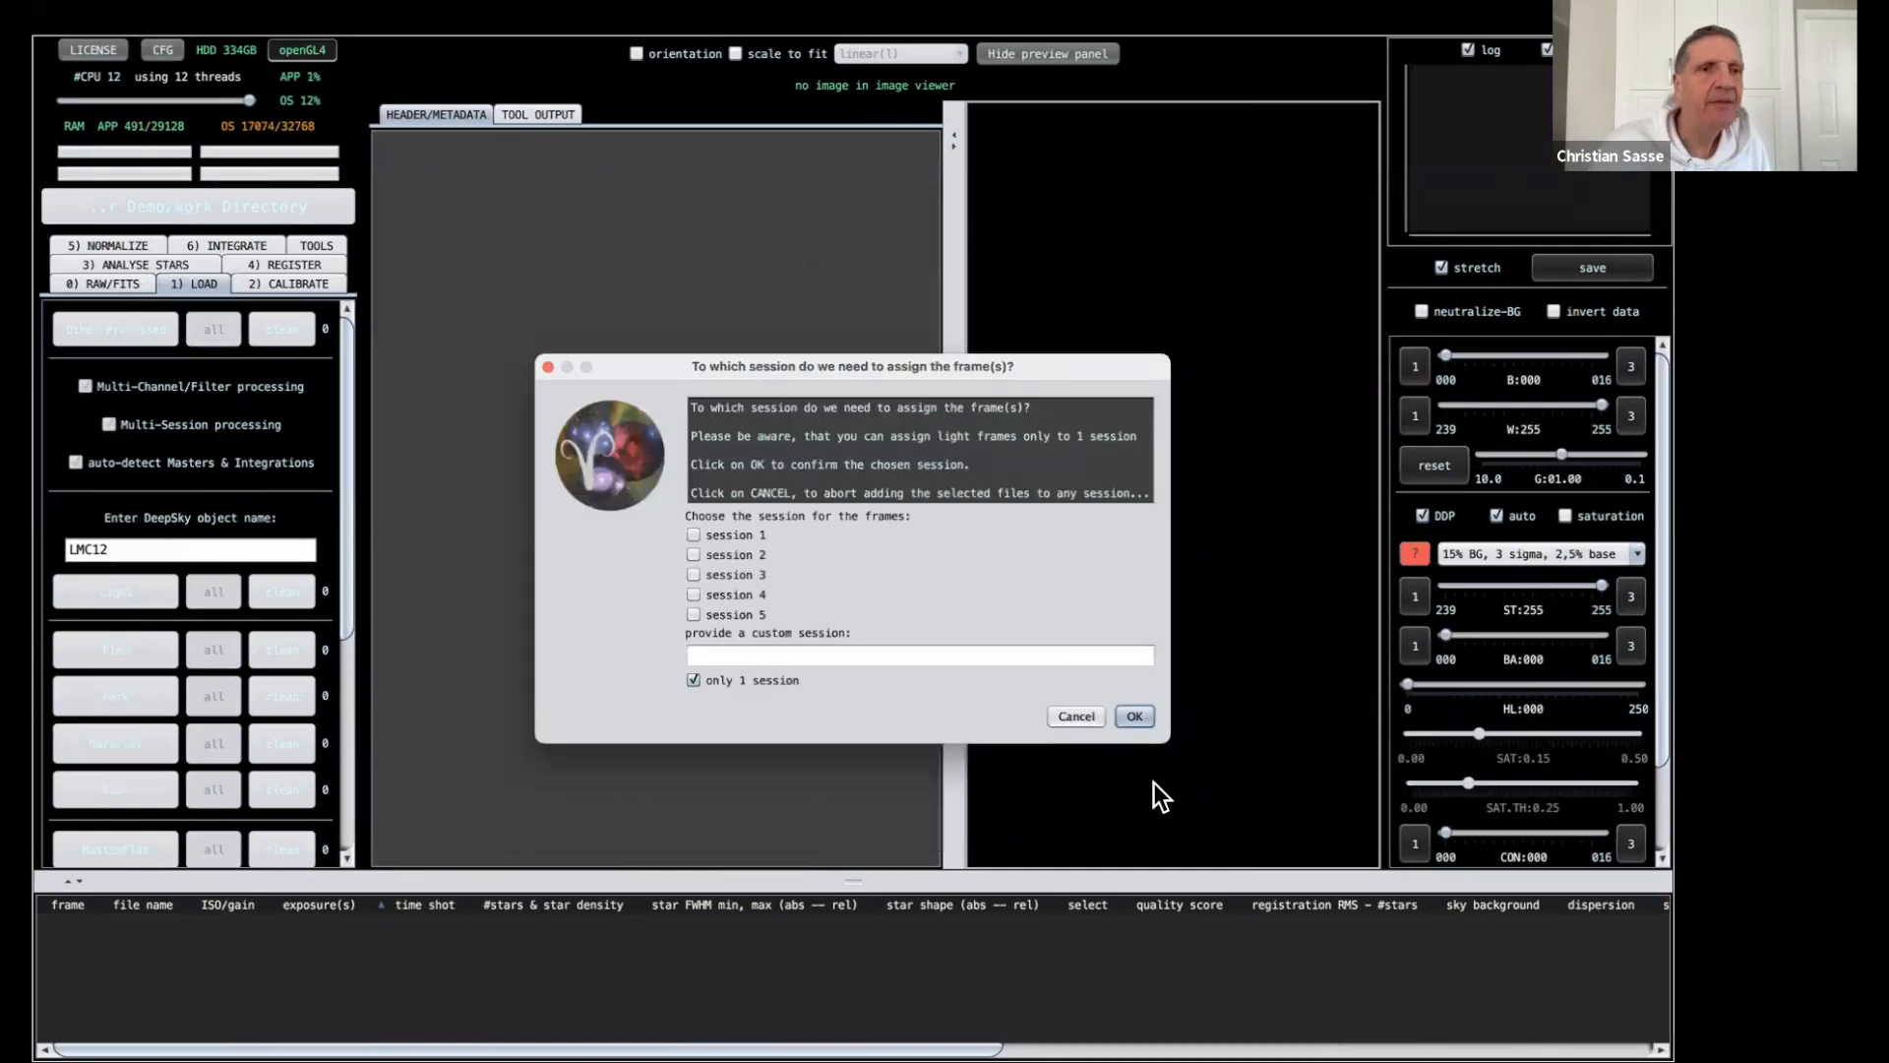
left_click(1137, 715)
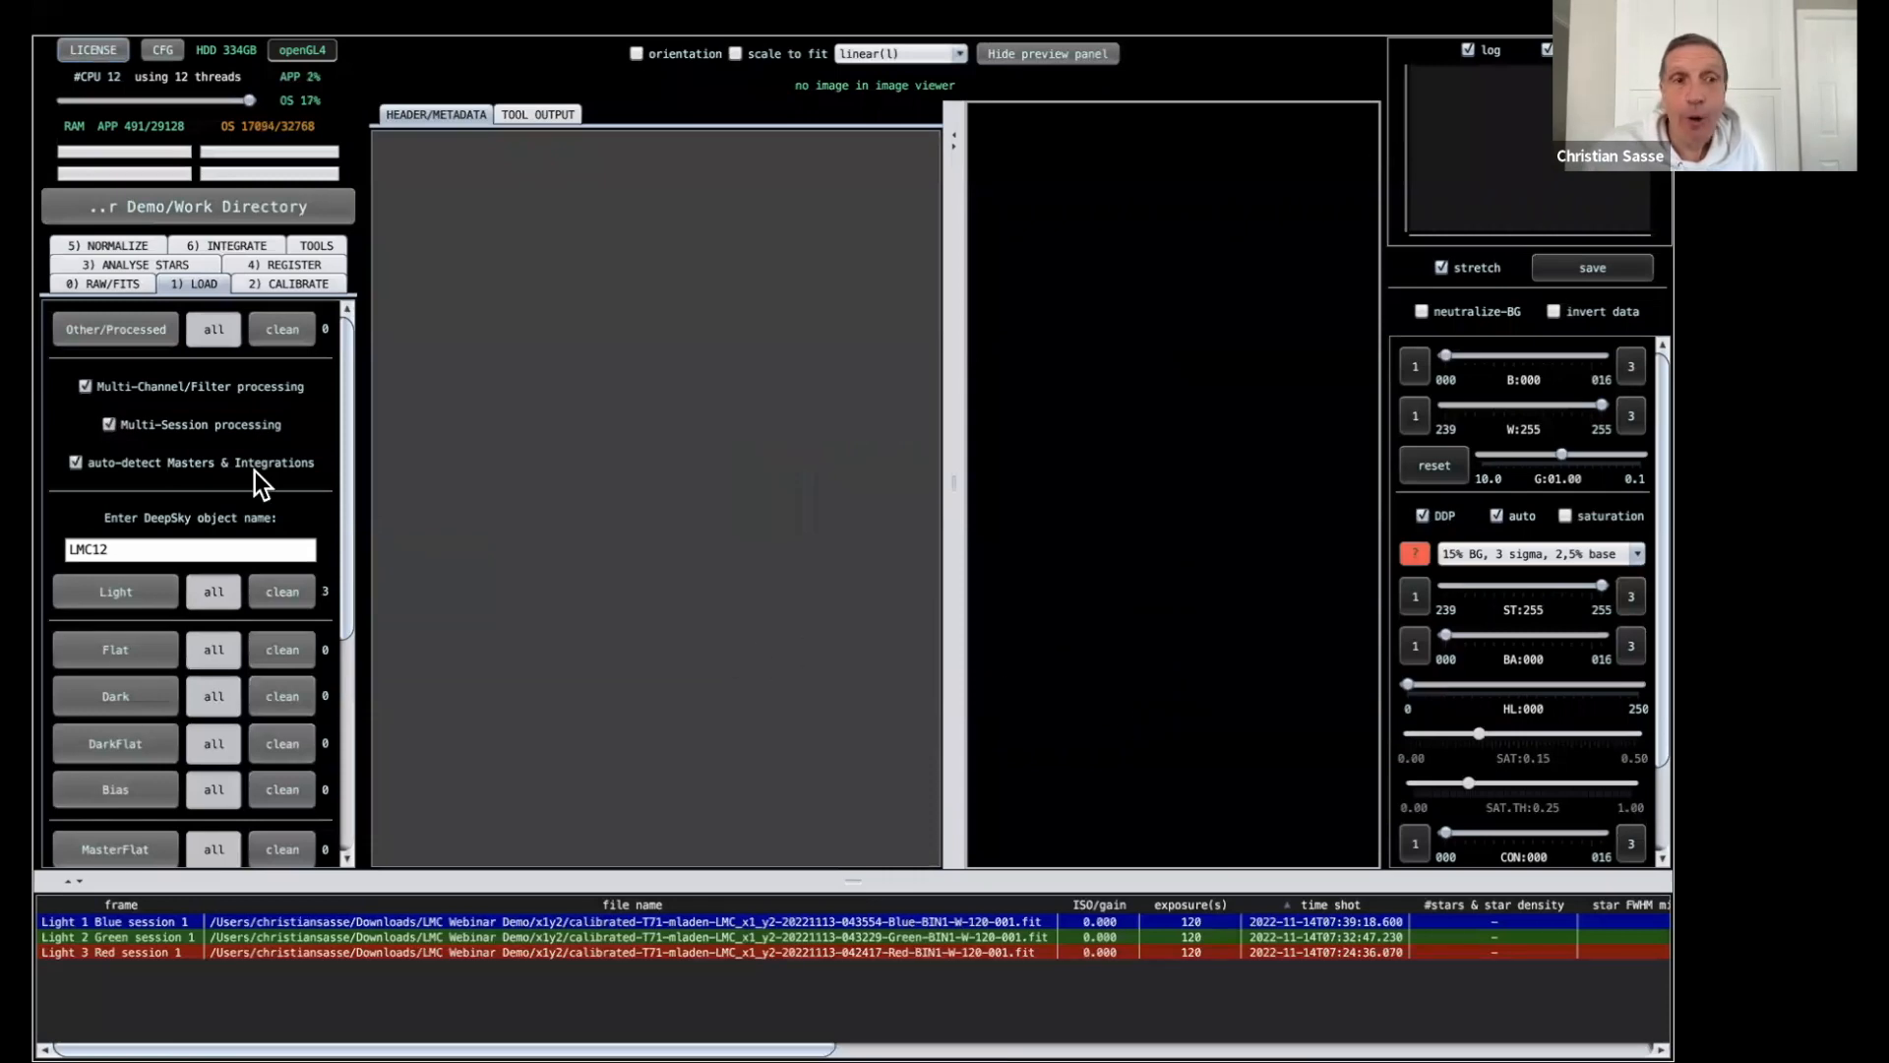
Turn off multi-session processing, removing the session information from all loaded frames.
left_click(108, 423)
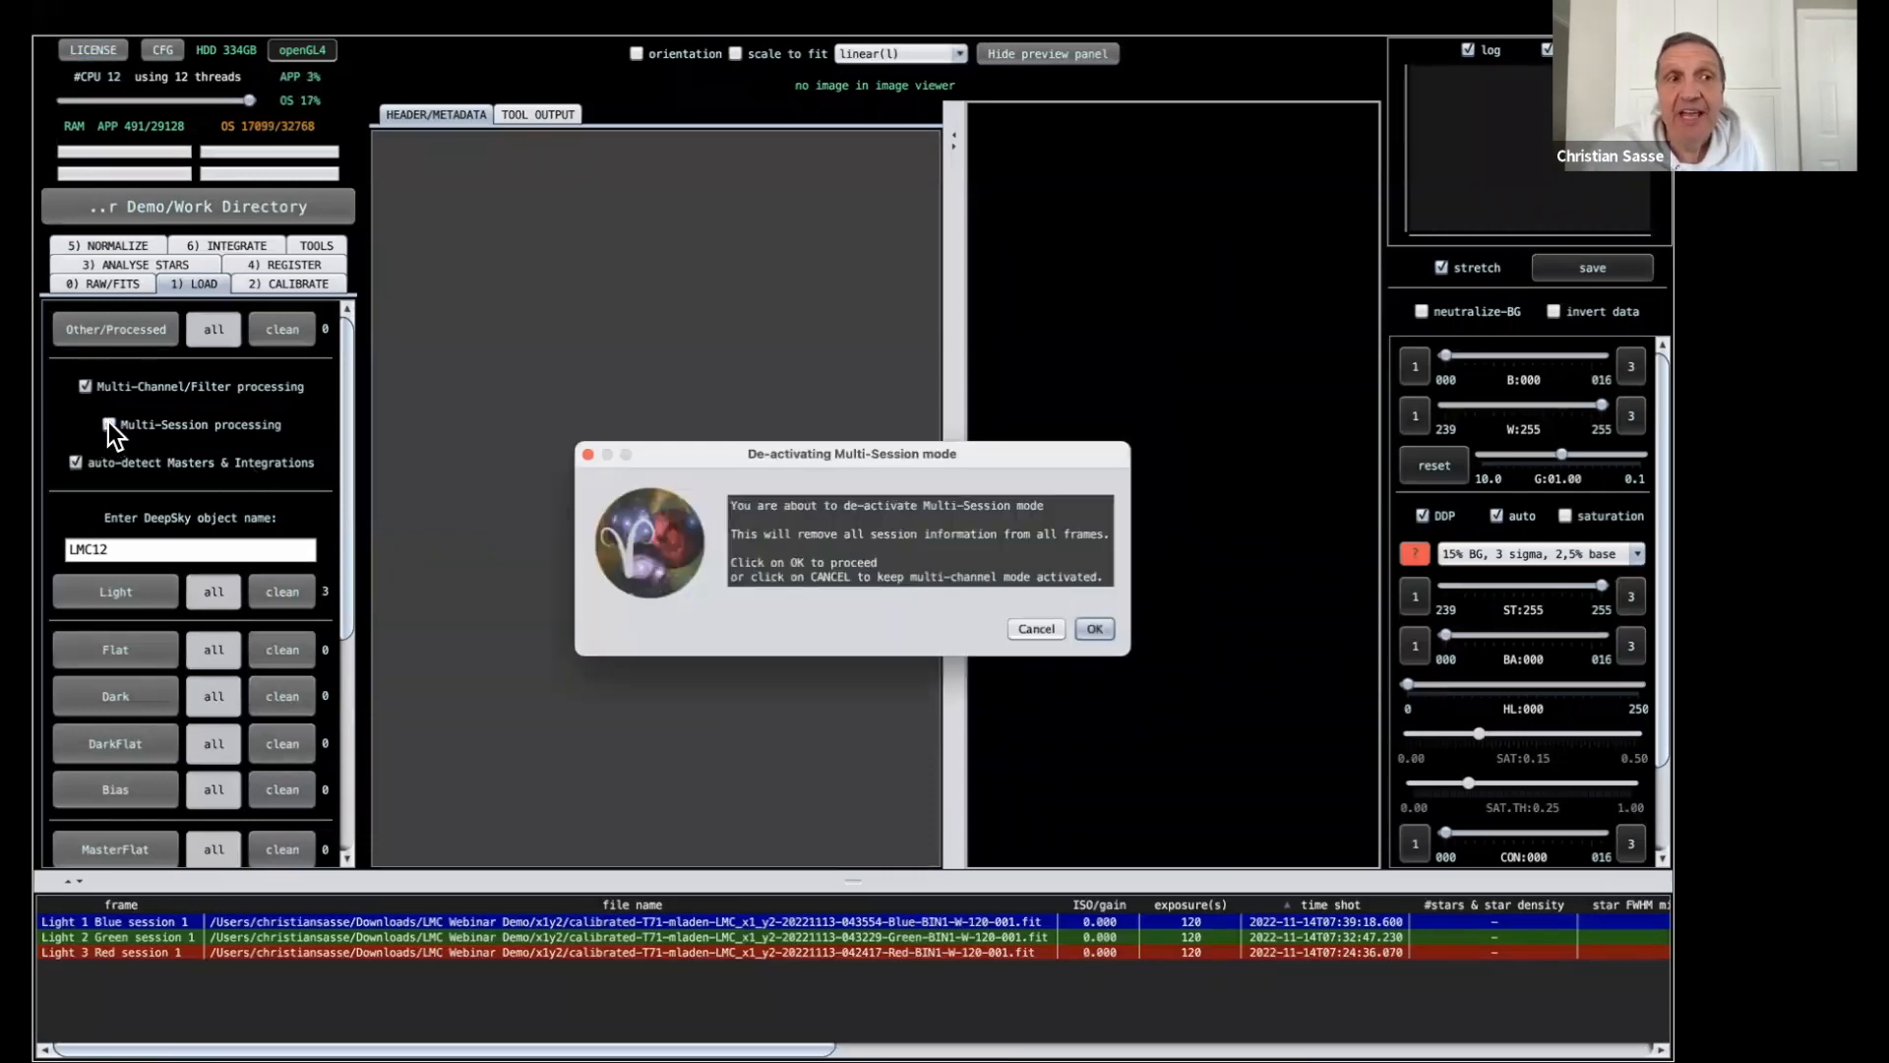
left_click(1100, 630)
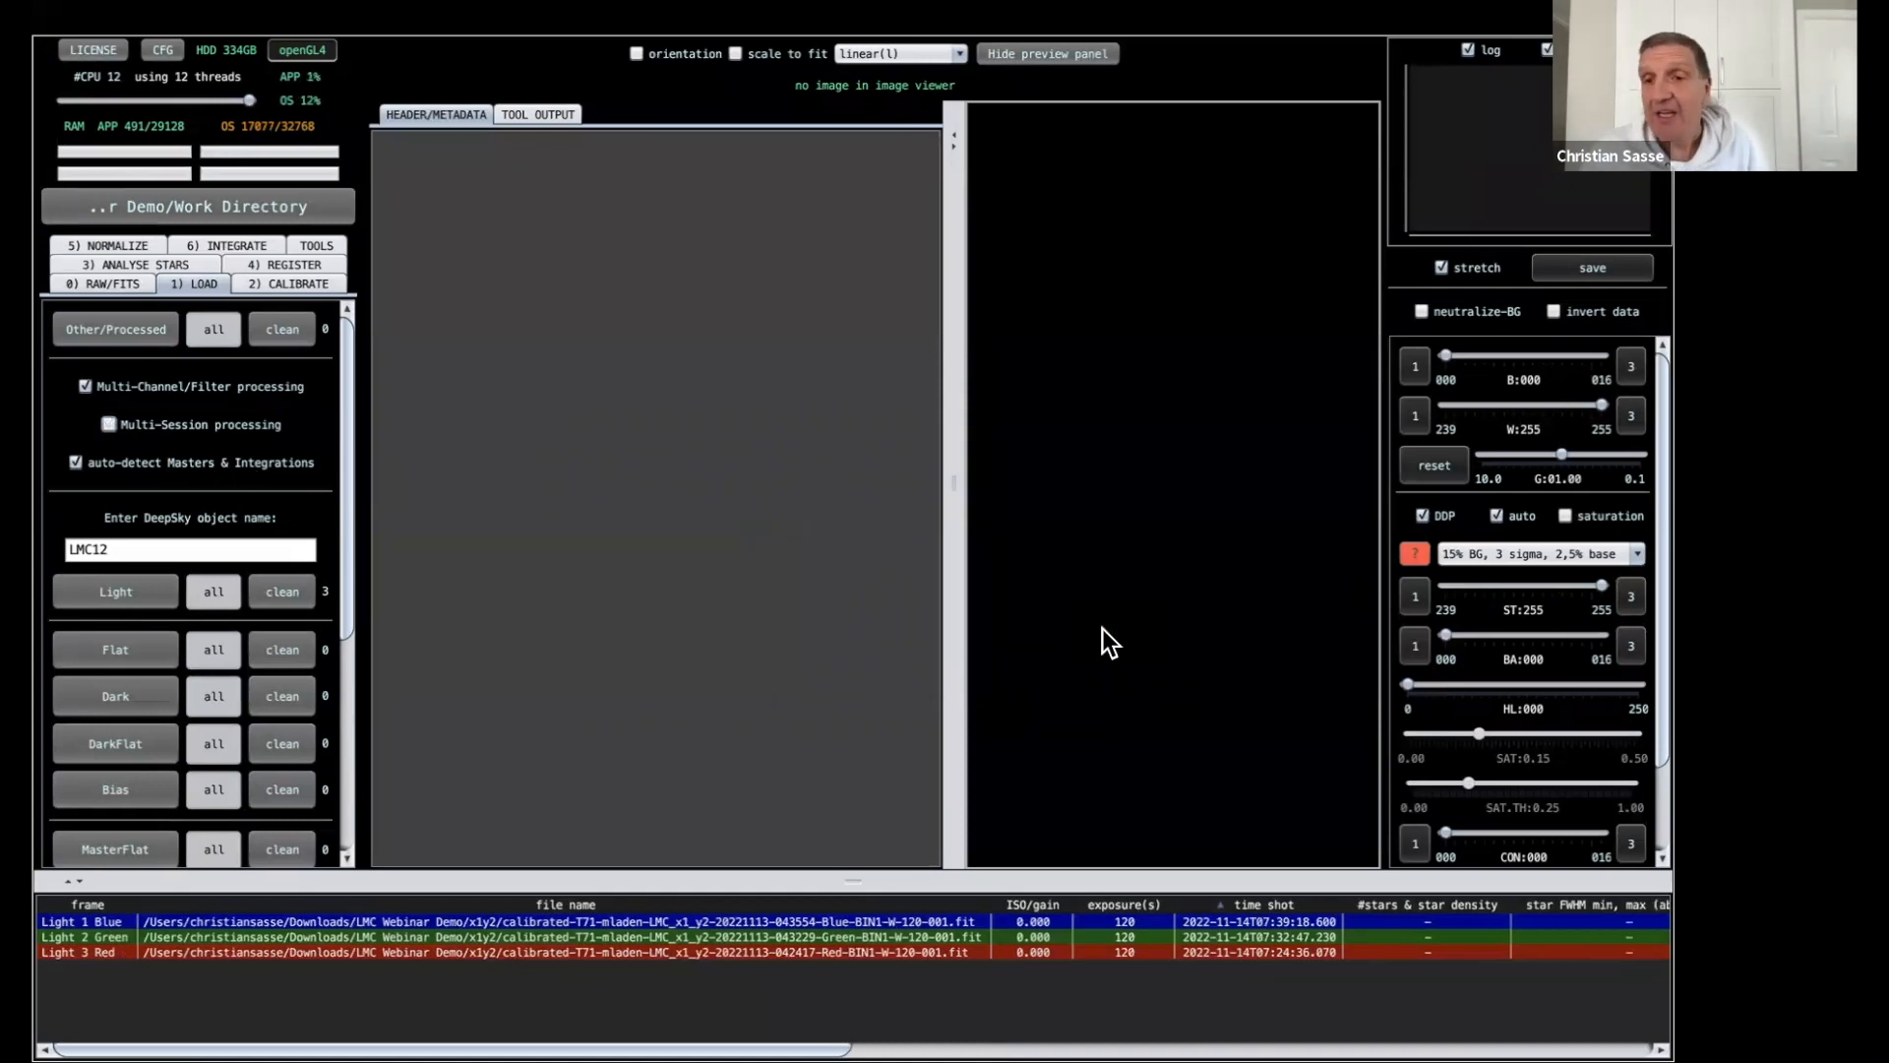
Integrate the x1y2 light frames under the object name LMC12 and widen the image viewer to inspect the result.
left_click(238, 241)
scroll(245, 549, "down", 10)
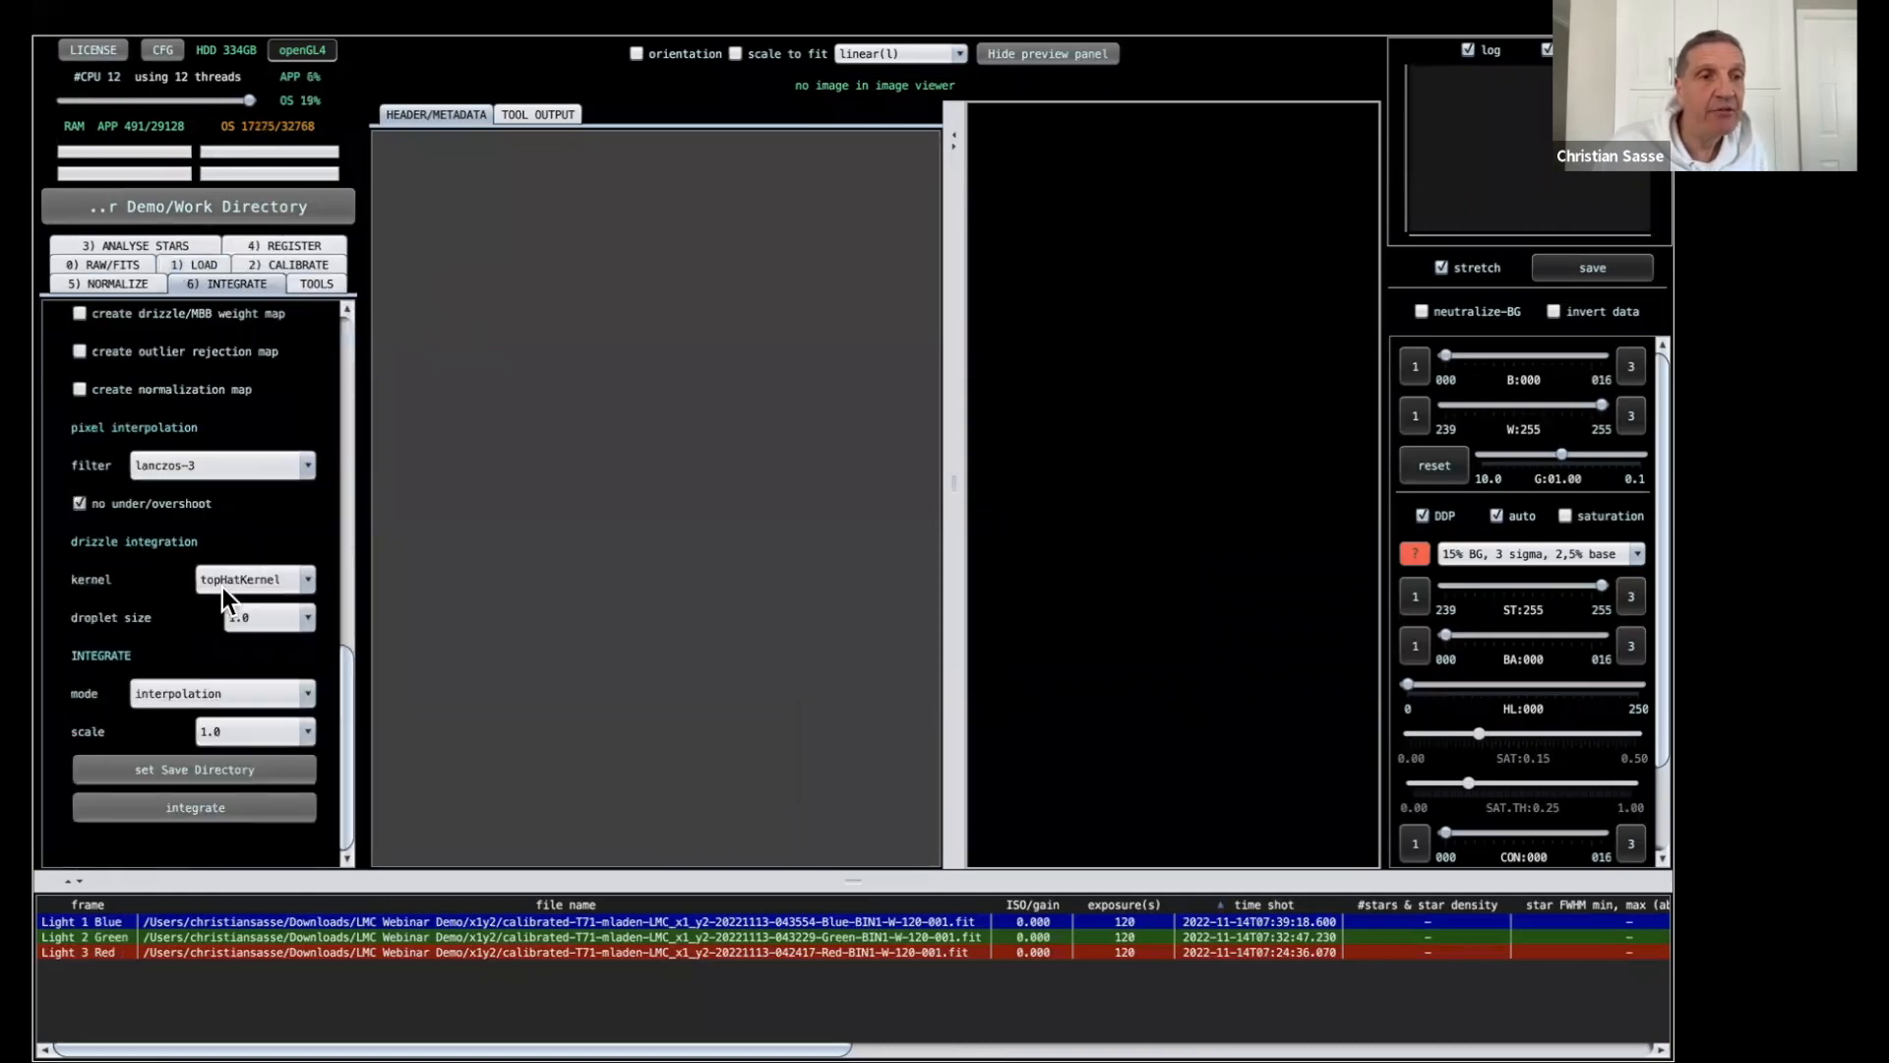
left_click(192, 801)
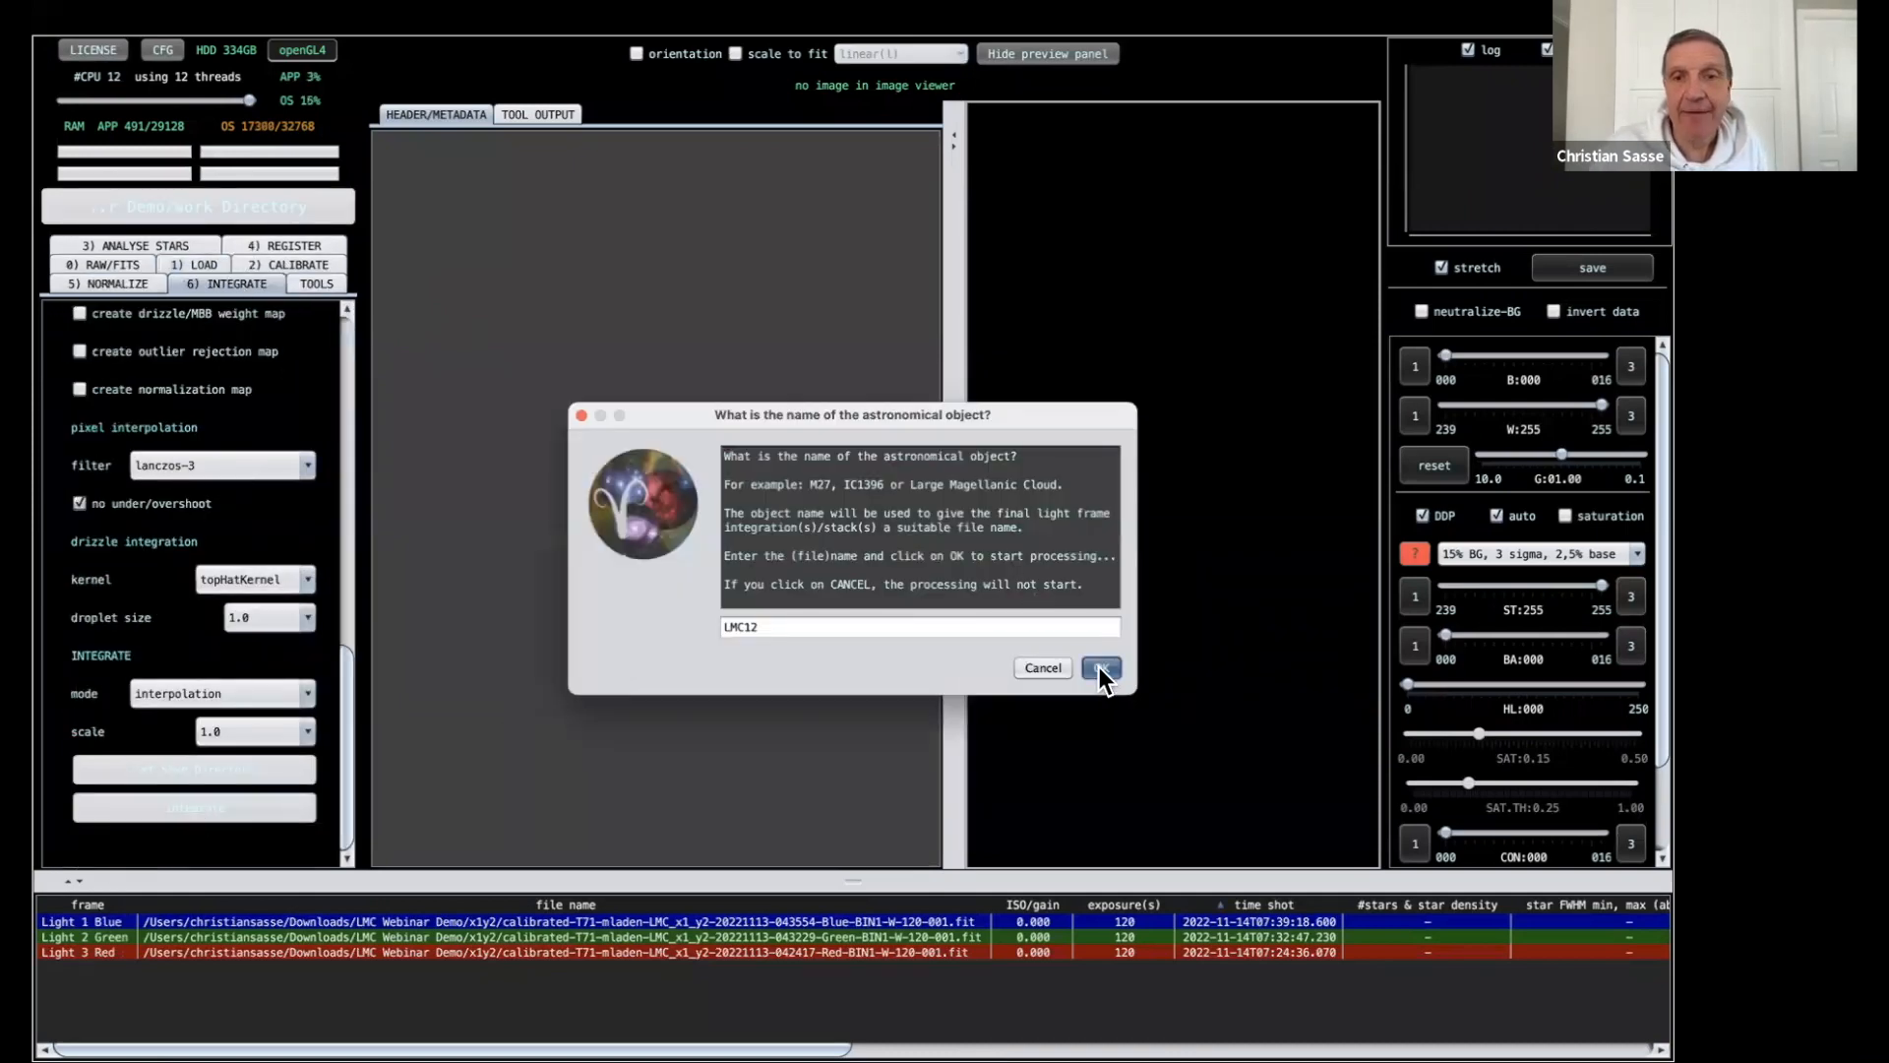
left_click(1100, 668)
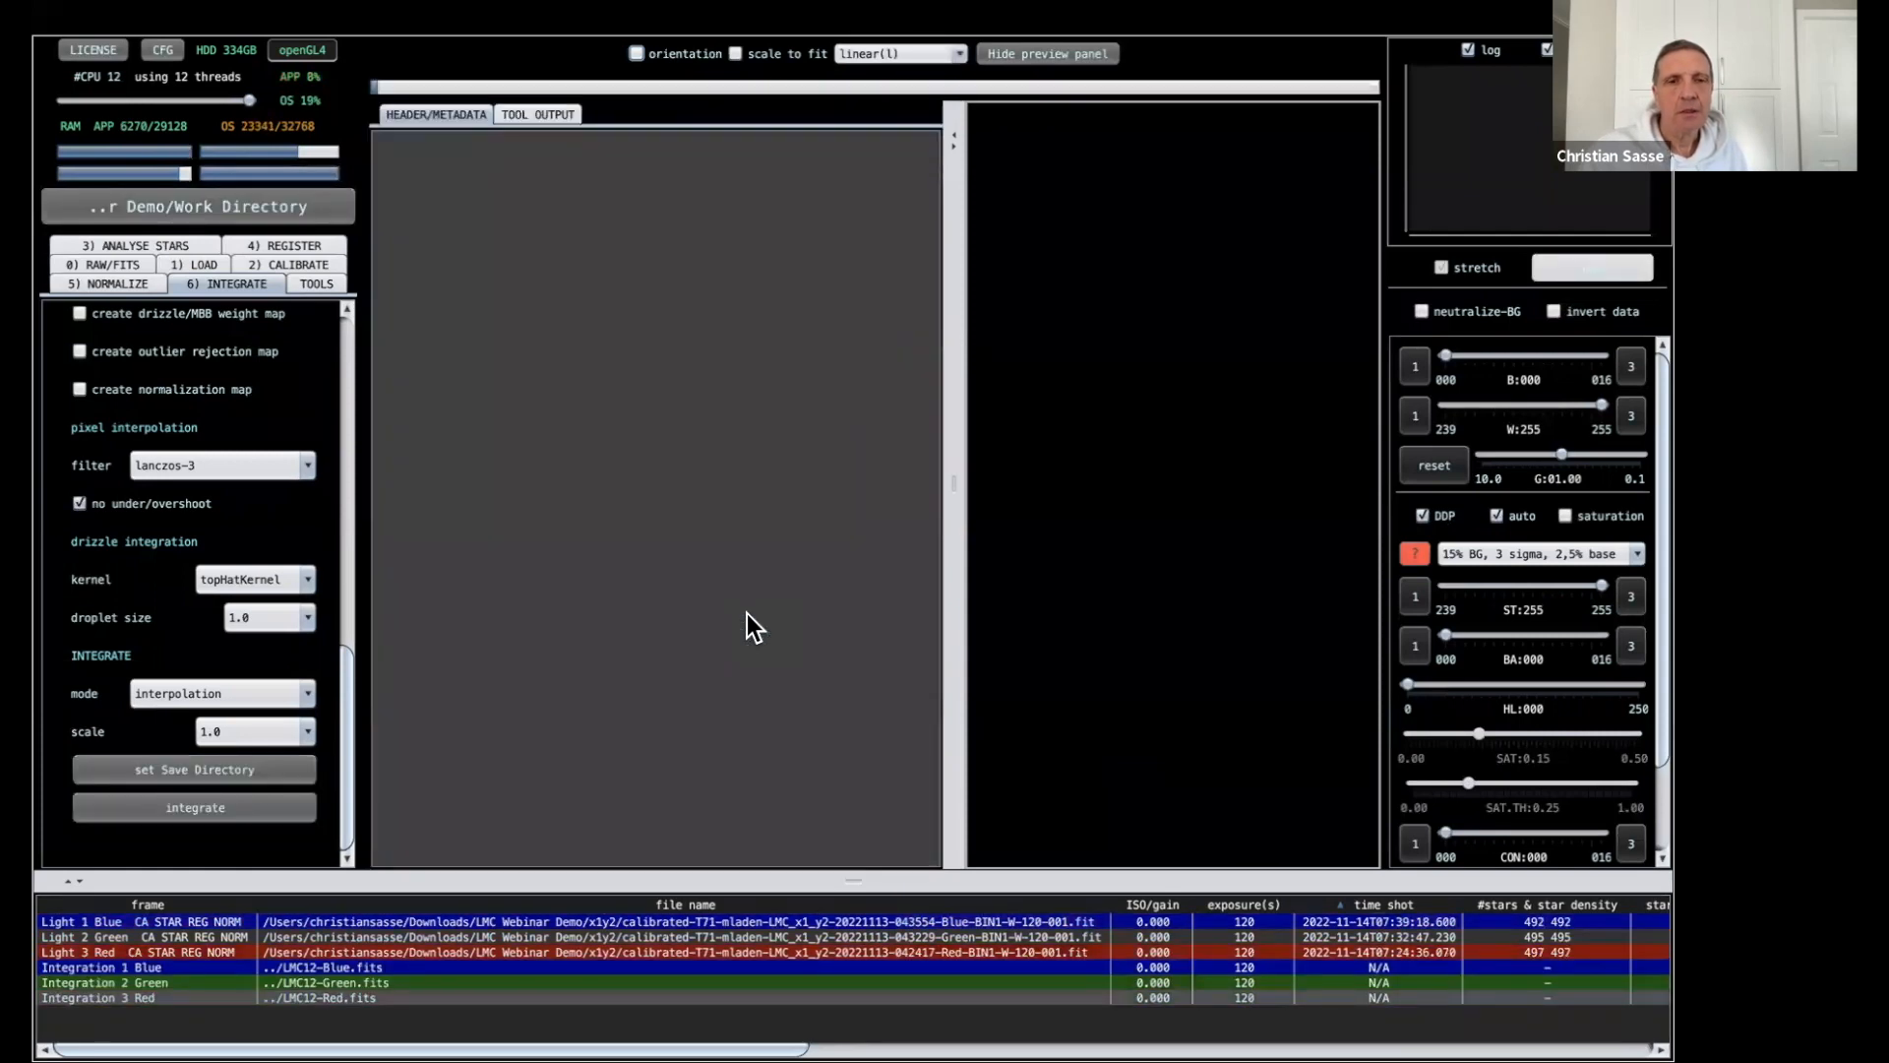
left_click_drag(956, 488, 443, 485)
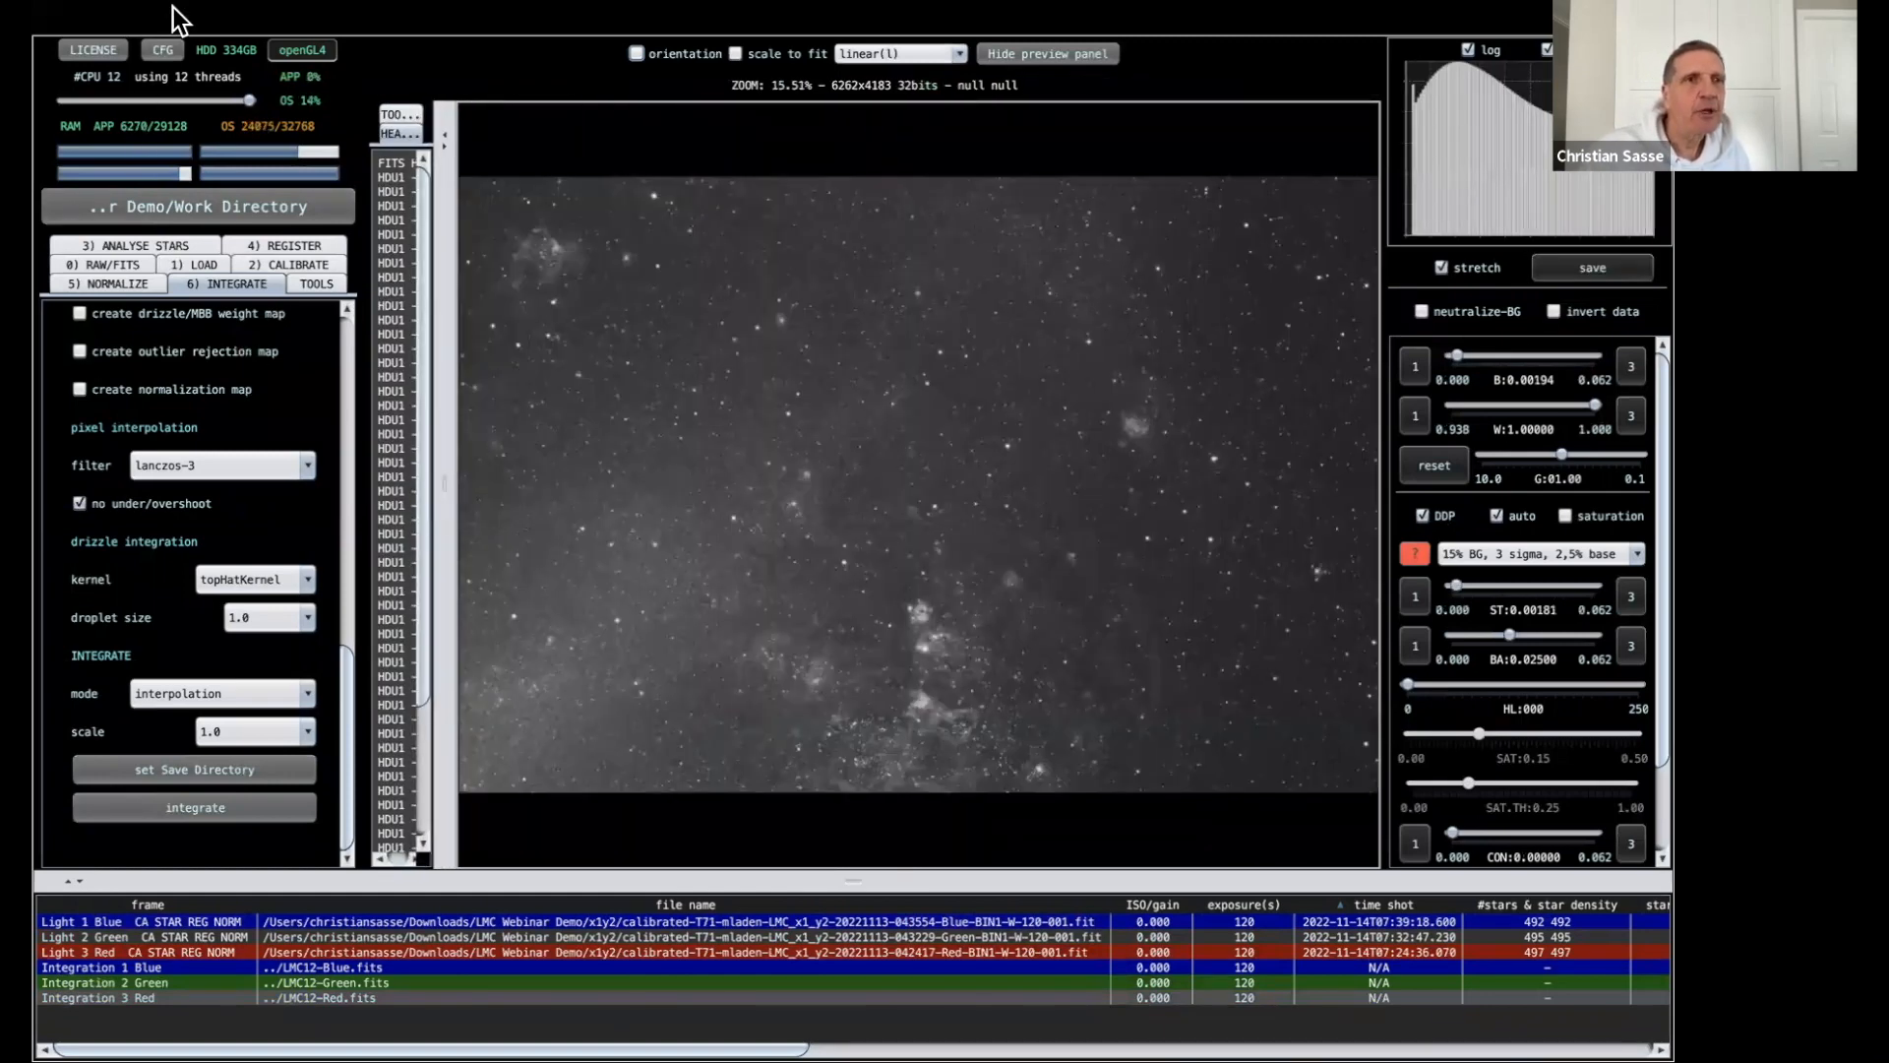
Quit Astro Pixel Processor, relaunch it for the x2y1 panel and make its window full screen.
left_click(107, 16)
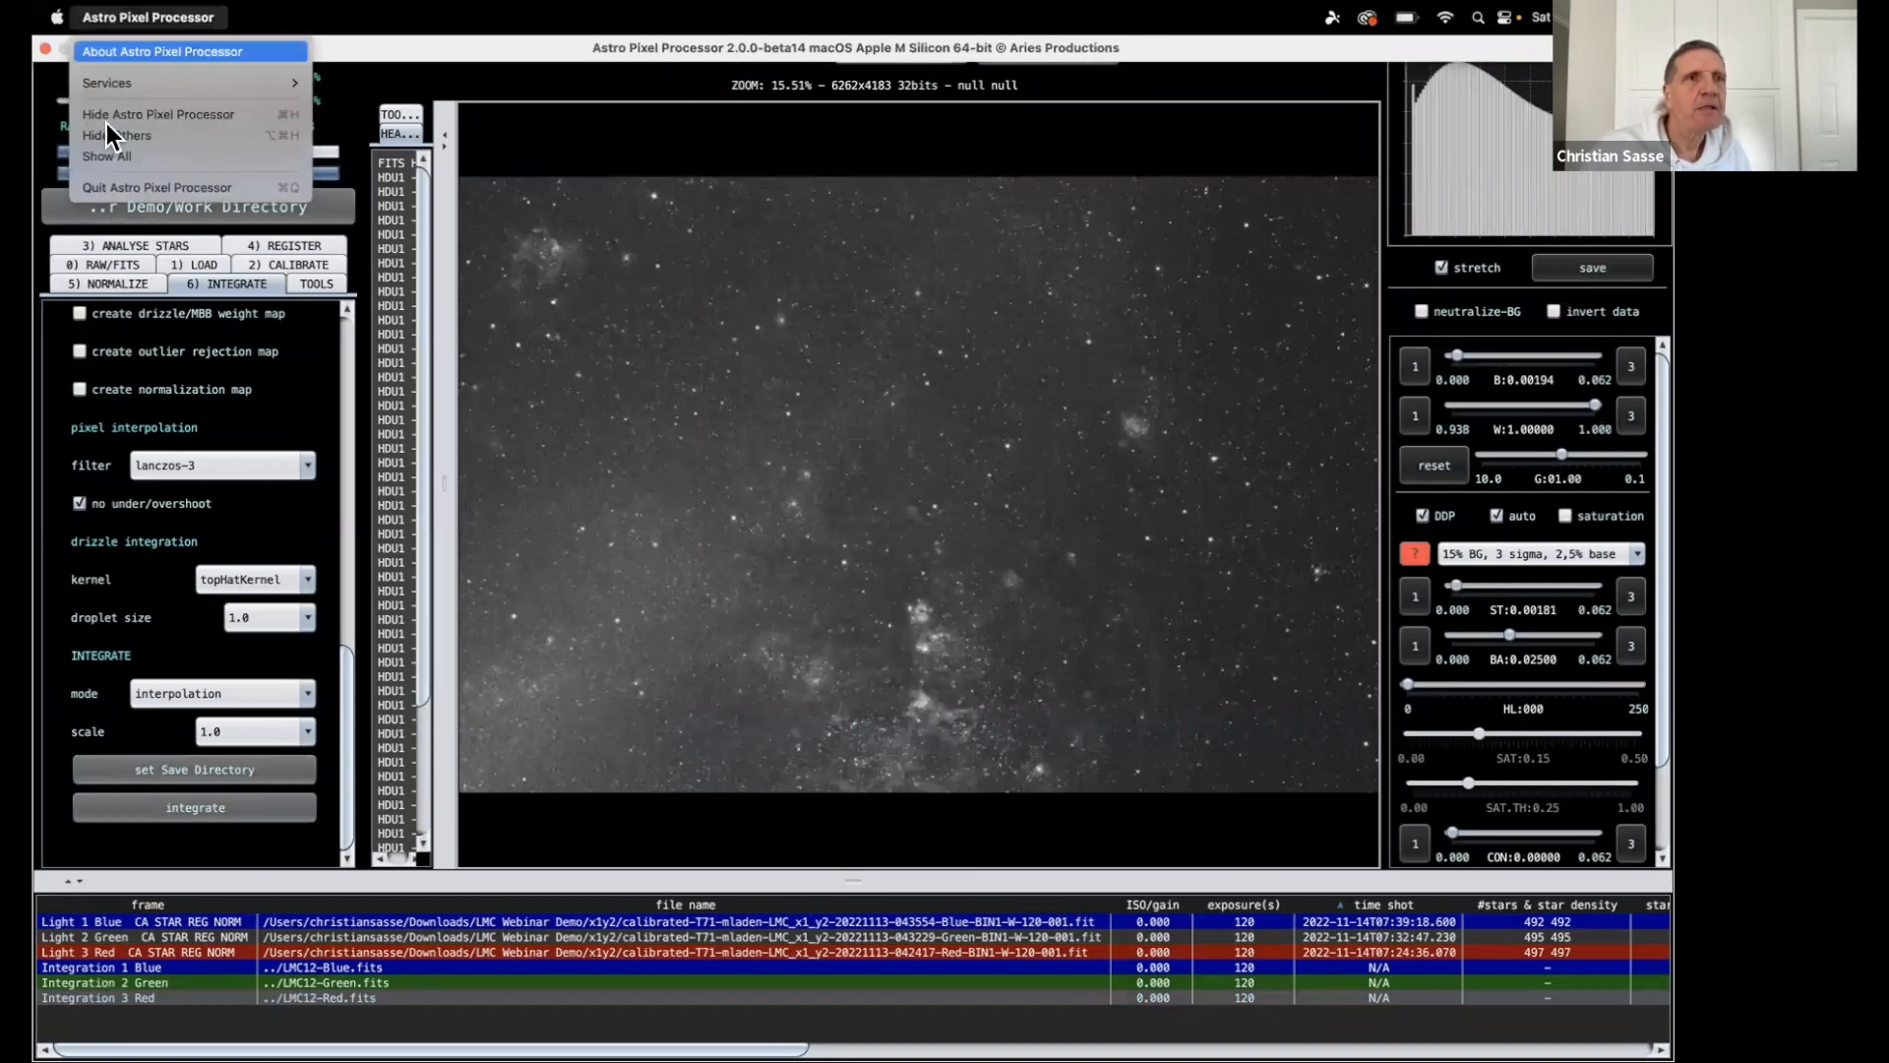
left_click(110, 188)
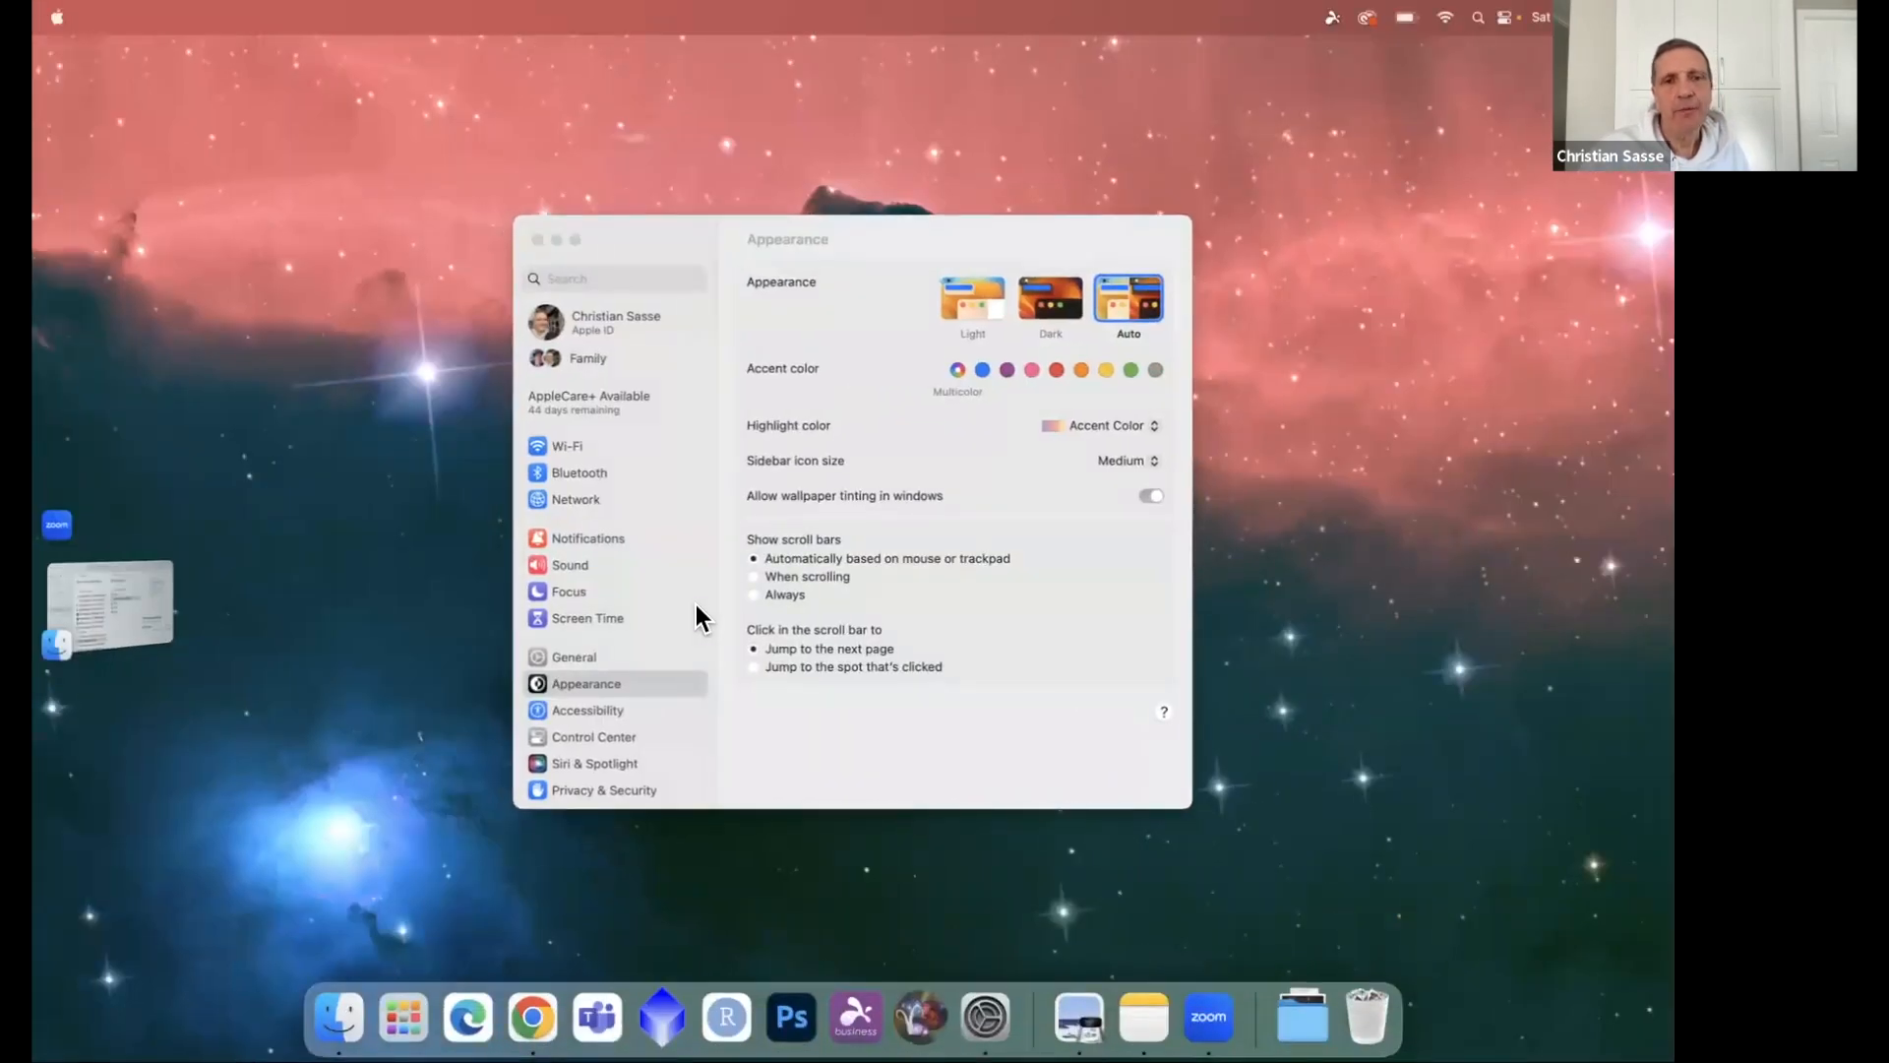
left_click(923, 1014)
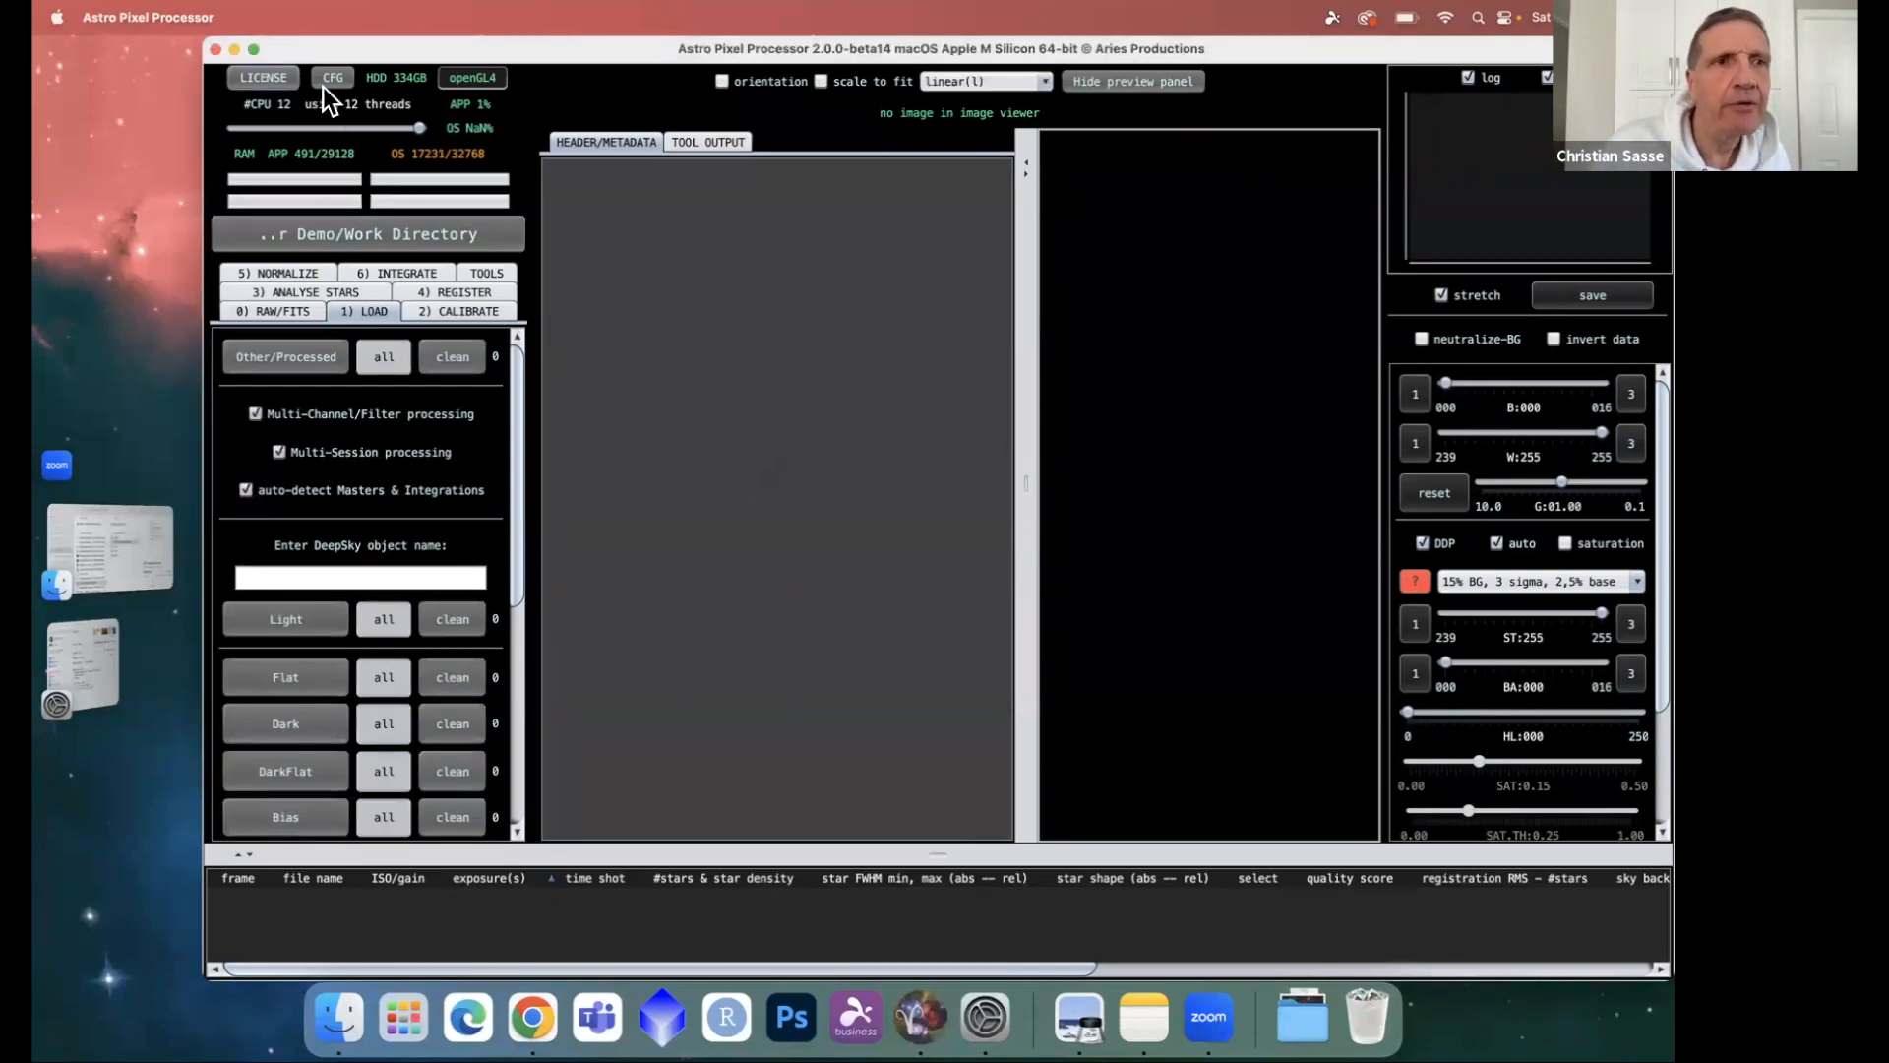
left_click(254, 48)
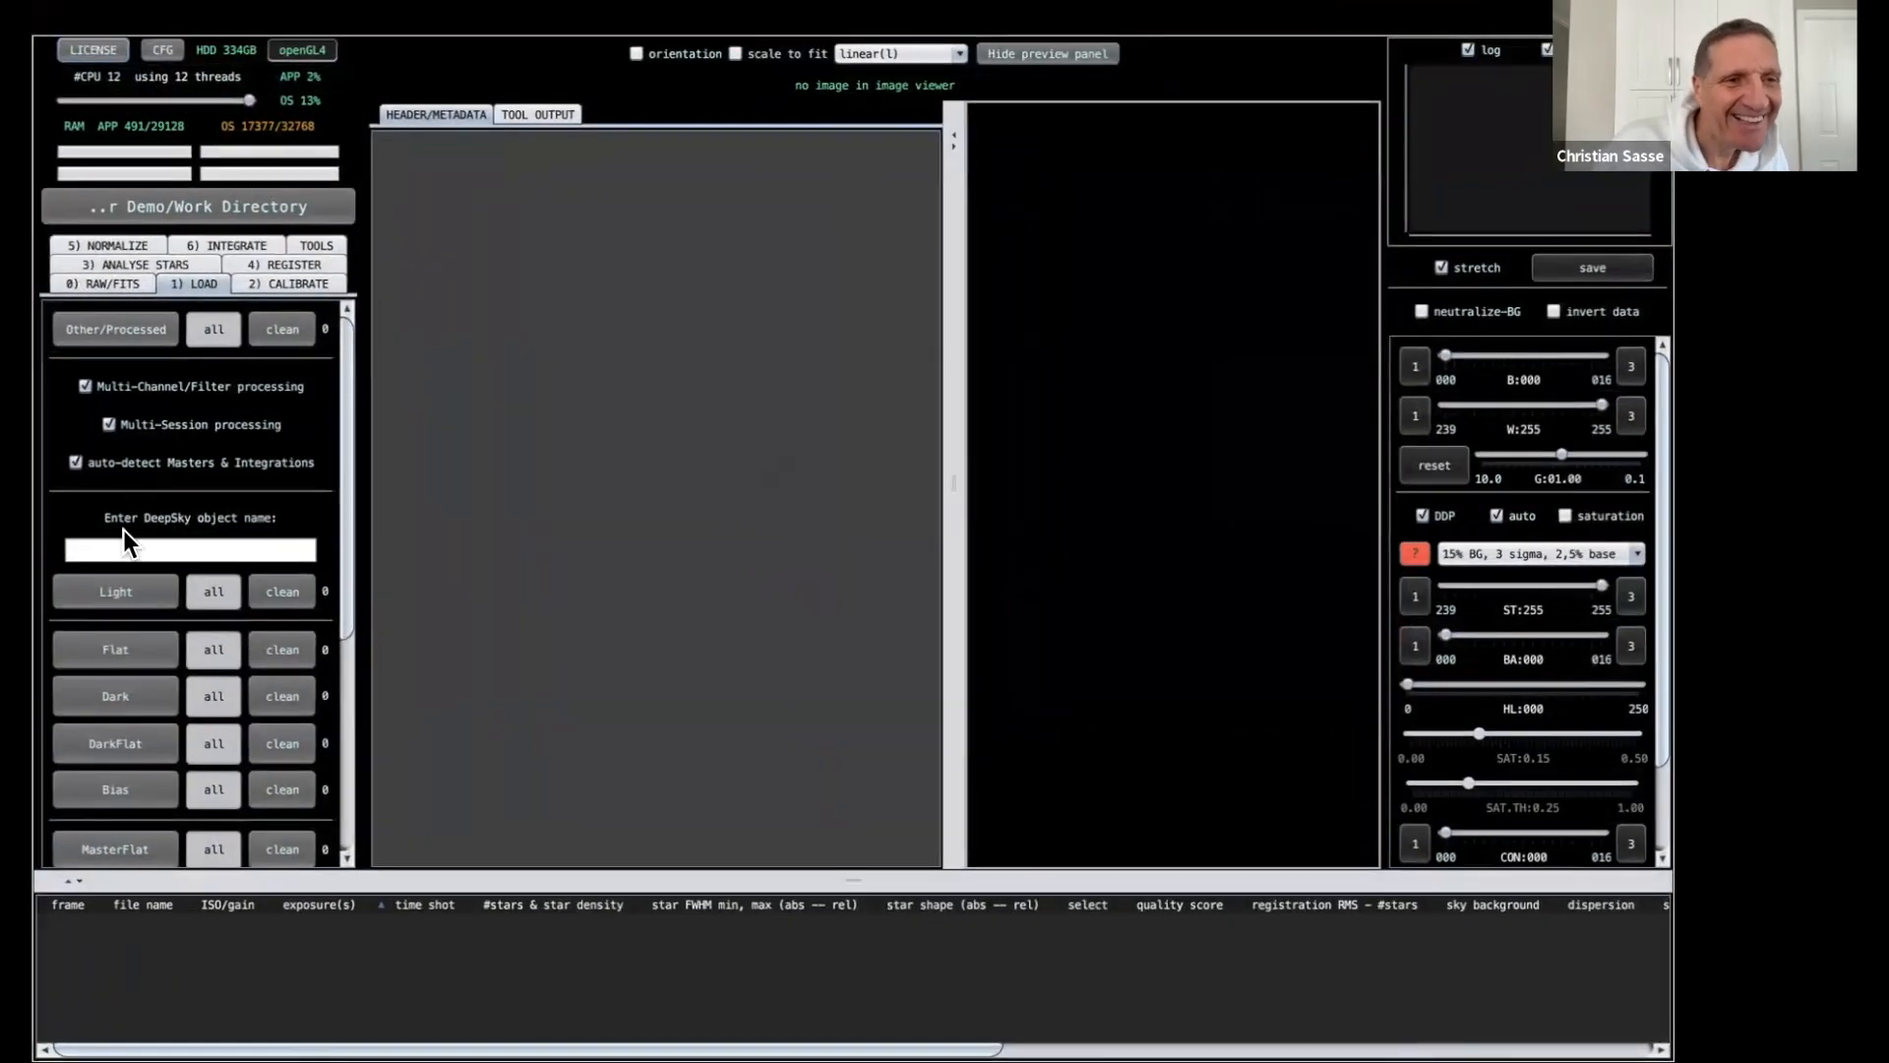
Turn off multi-session processing and name the deep-sky object LMC21.
left_click(108, 425)
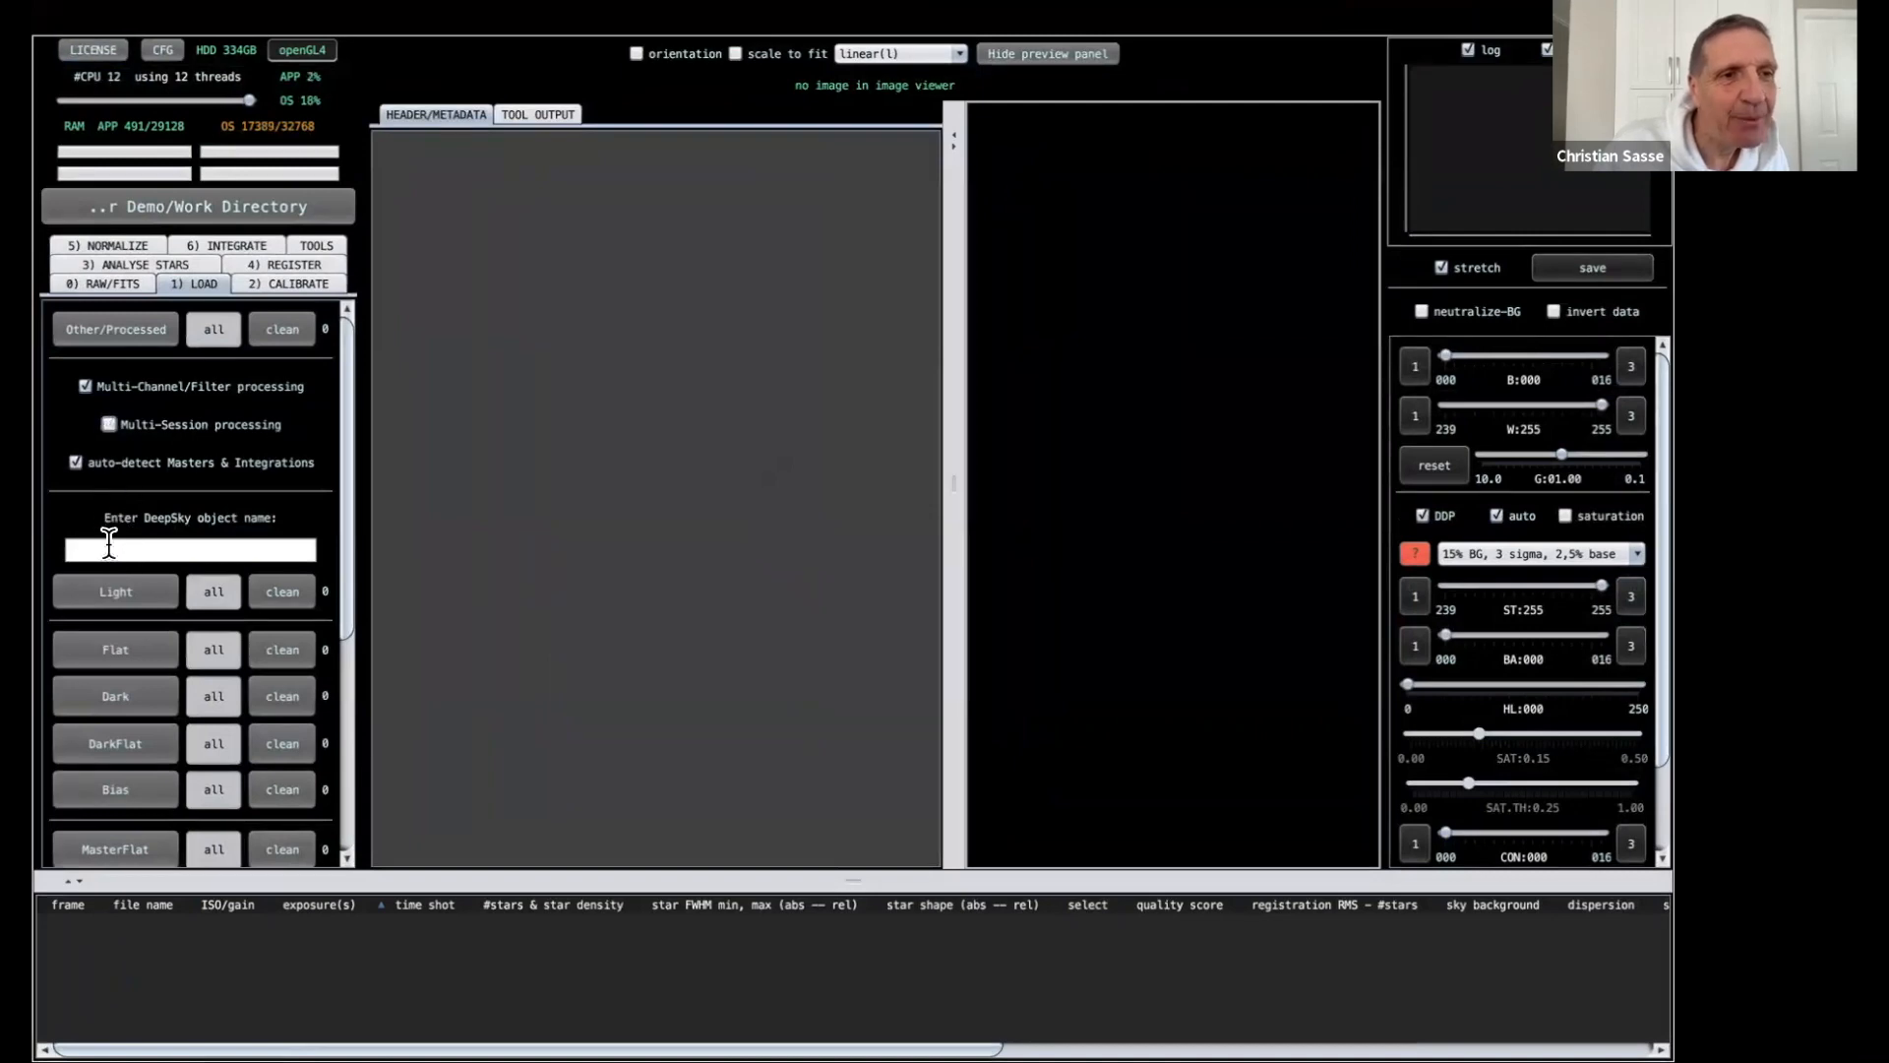
left_click(108, 547)
type("4M")
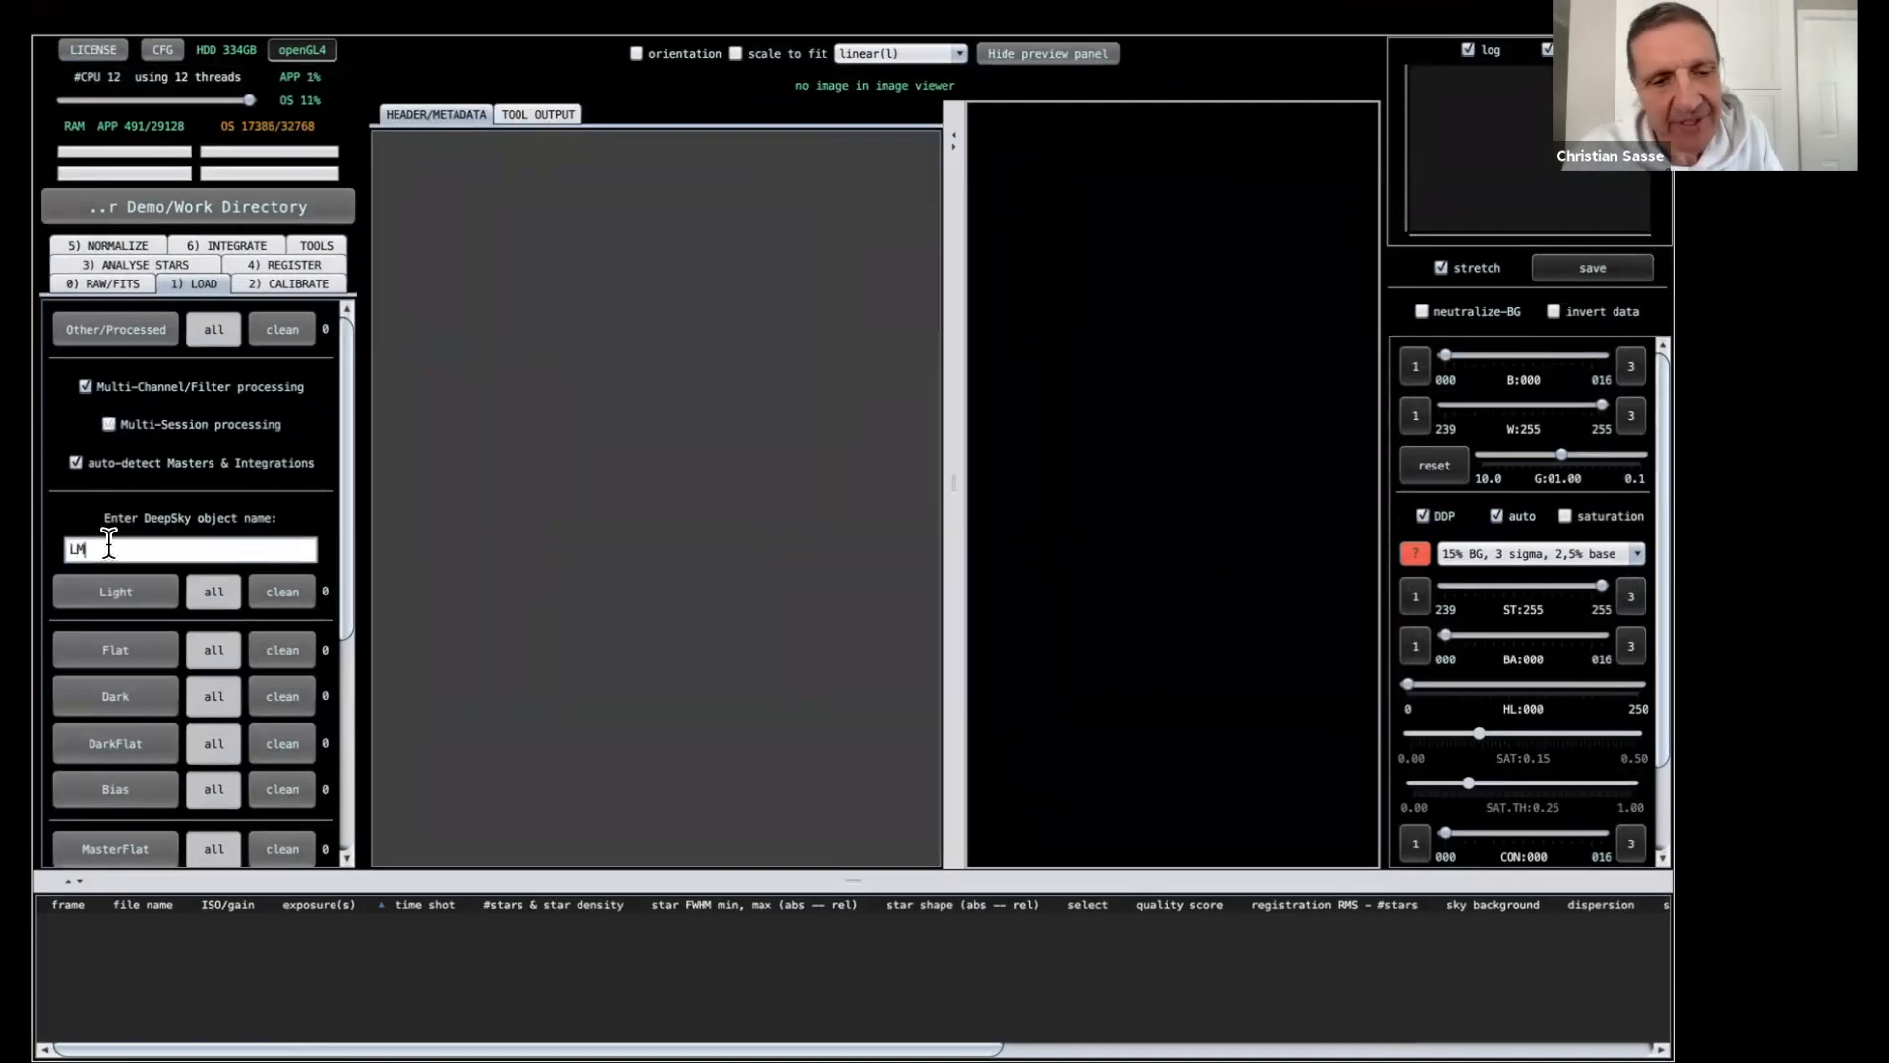
type("C21")
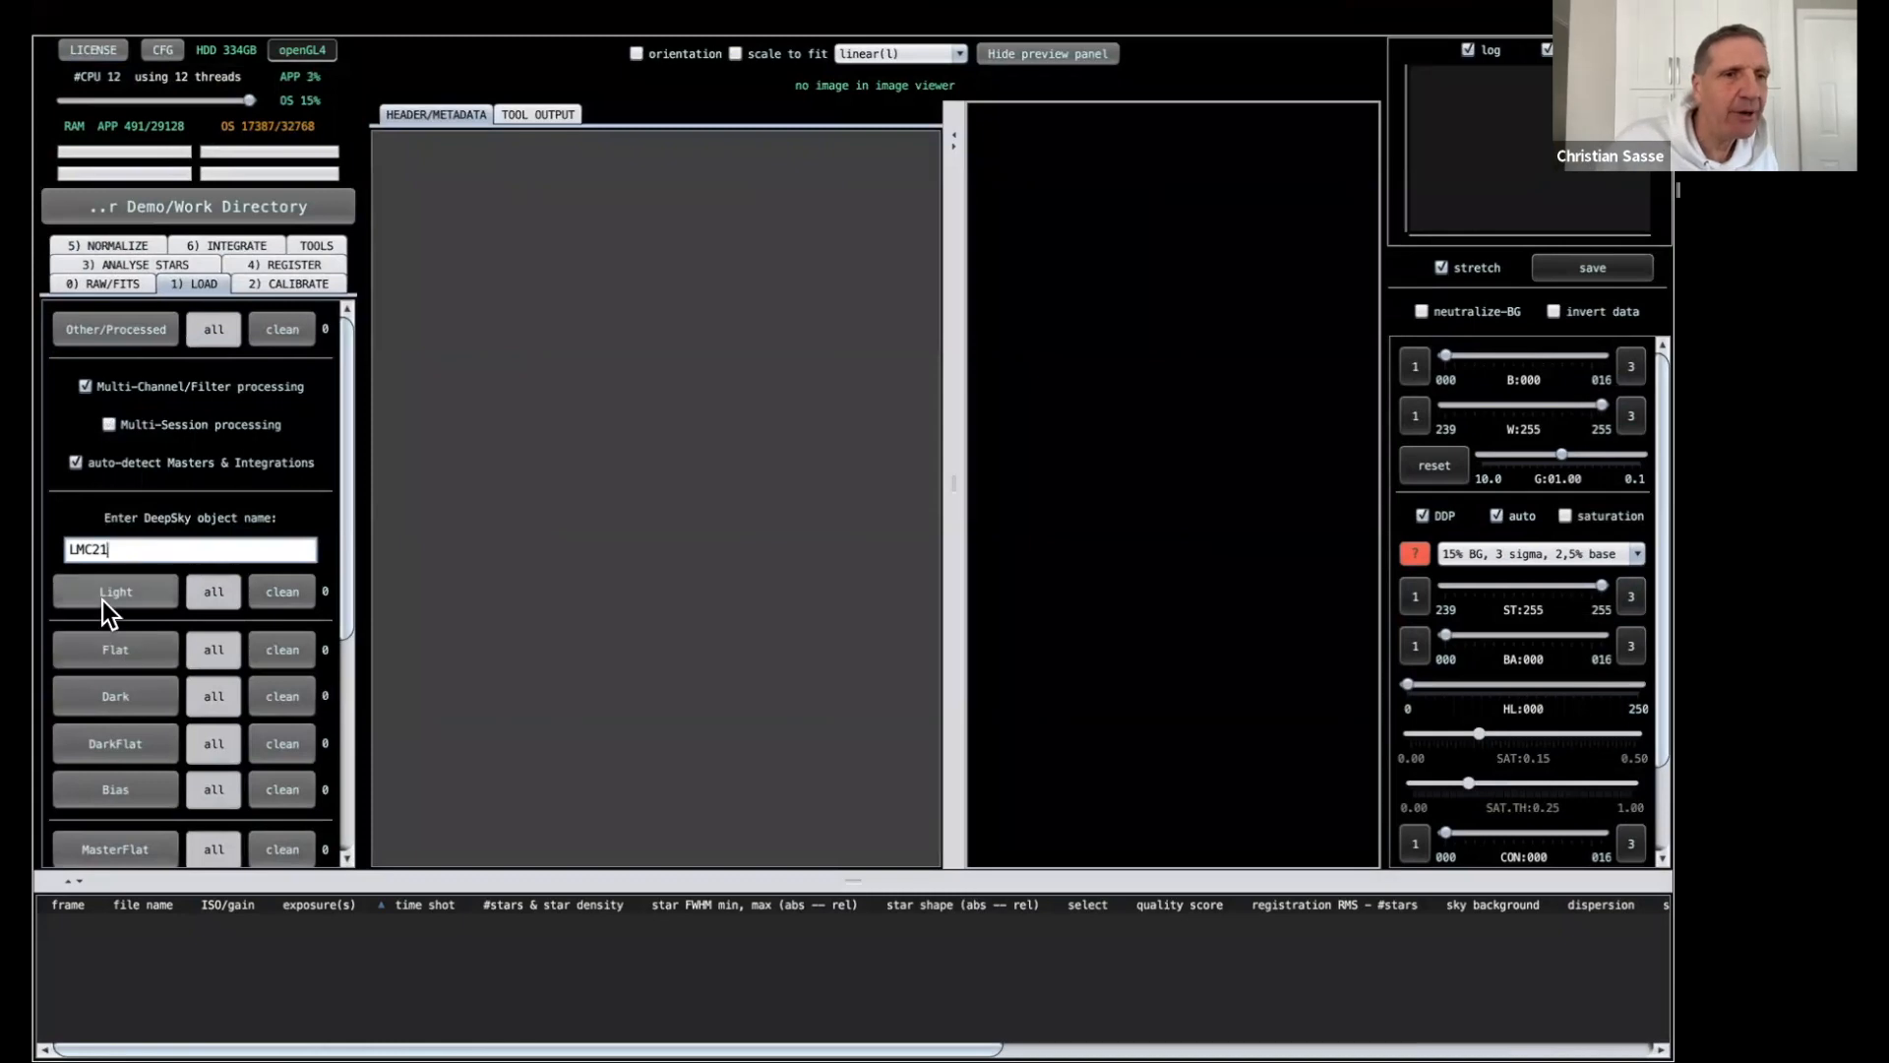
Load the blue, green and red light frames from the x2y1 folder, assigning channels by their FILTER header tags.
left_click(108, 593)
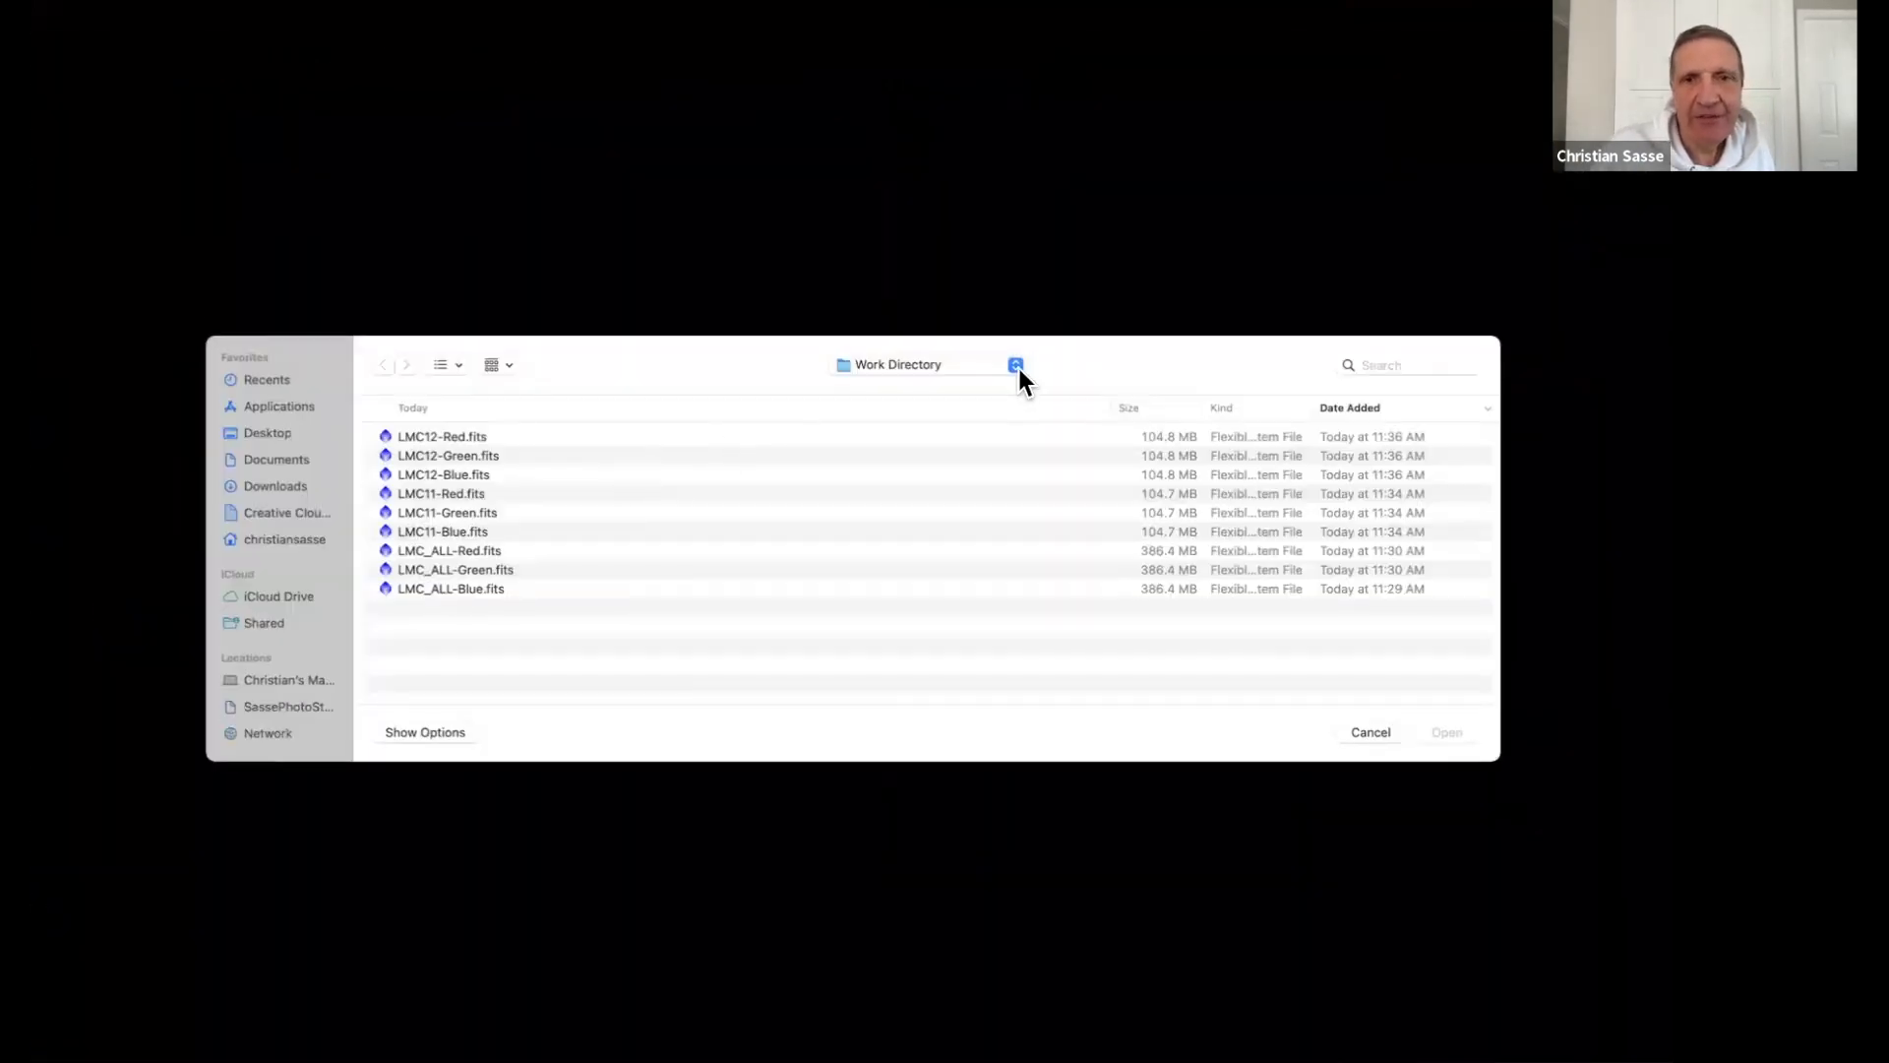
left_click(1016, 366)
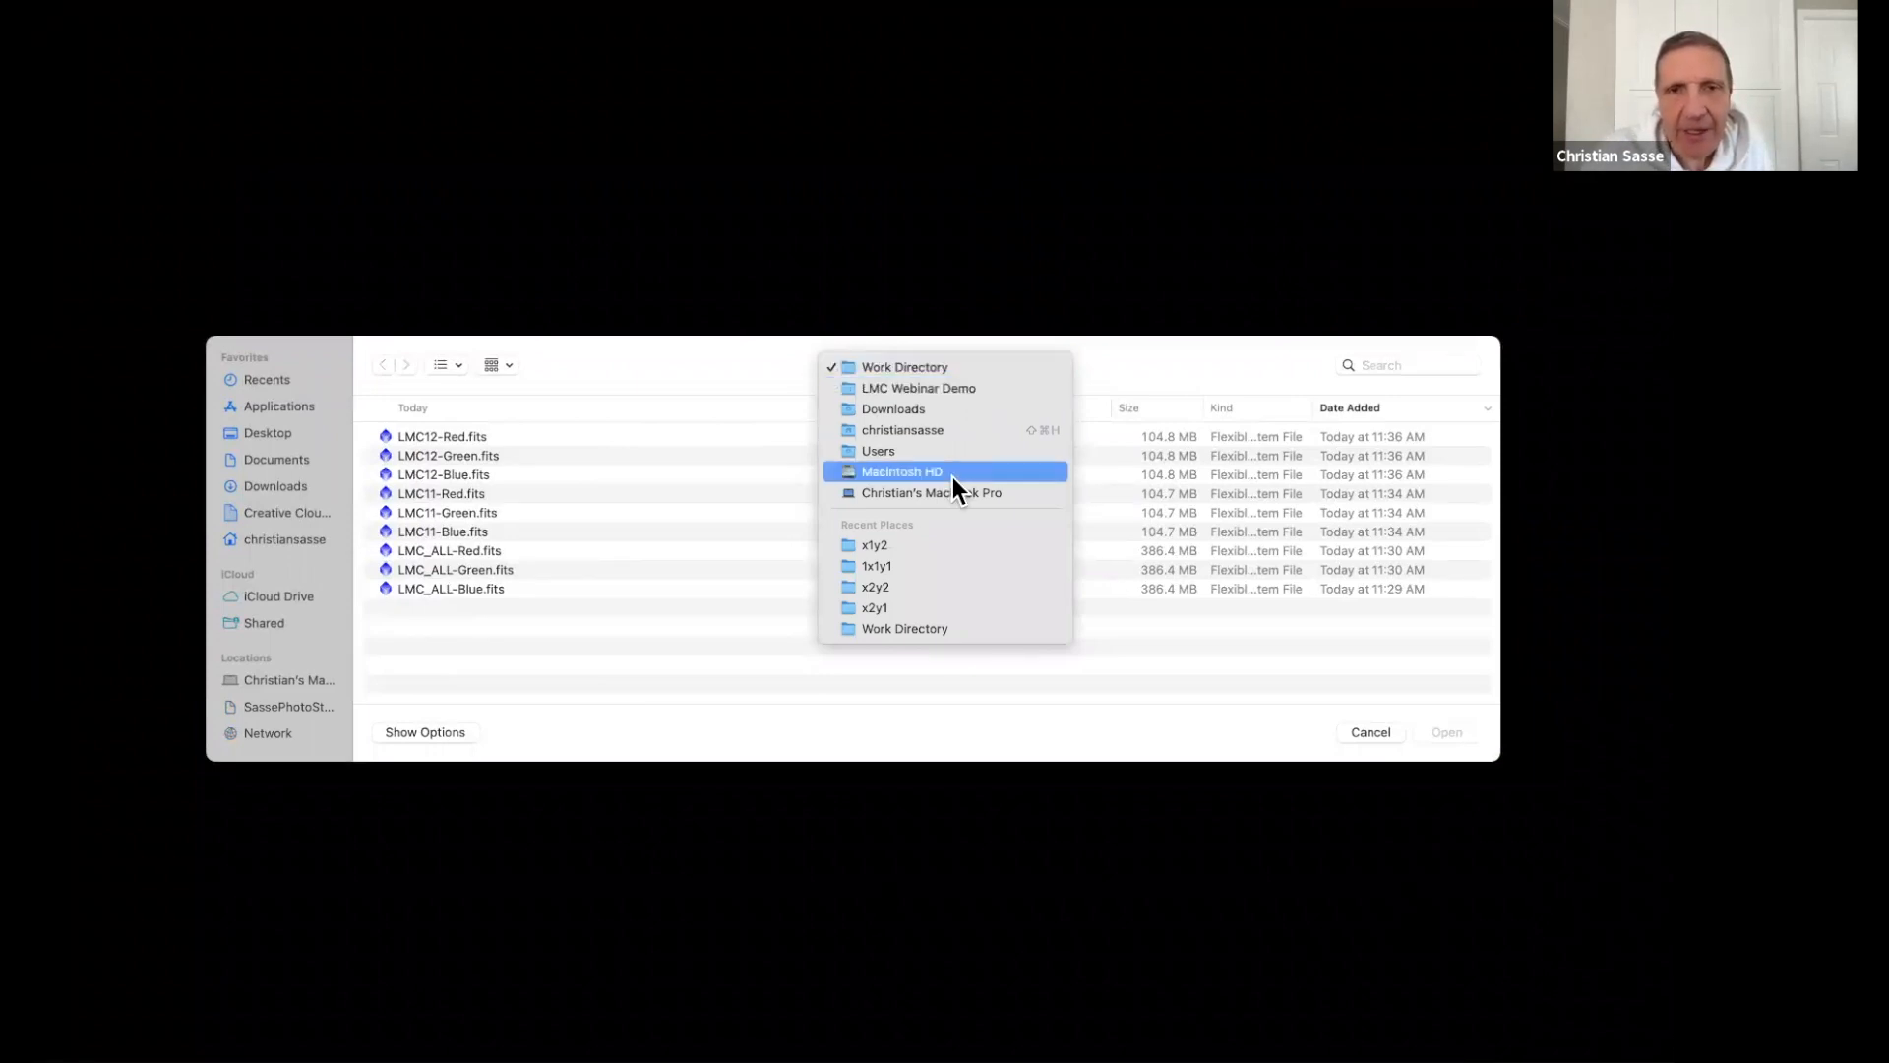
left_click(911, 606)
left_click(683, 430)
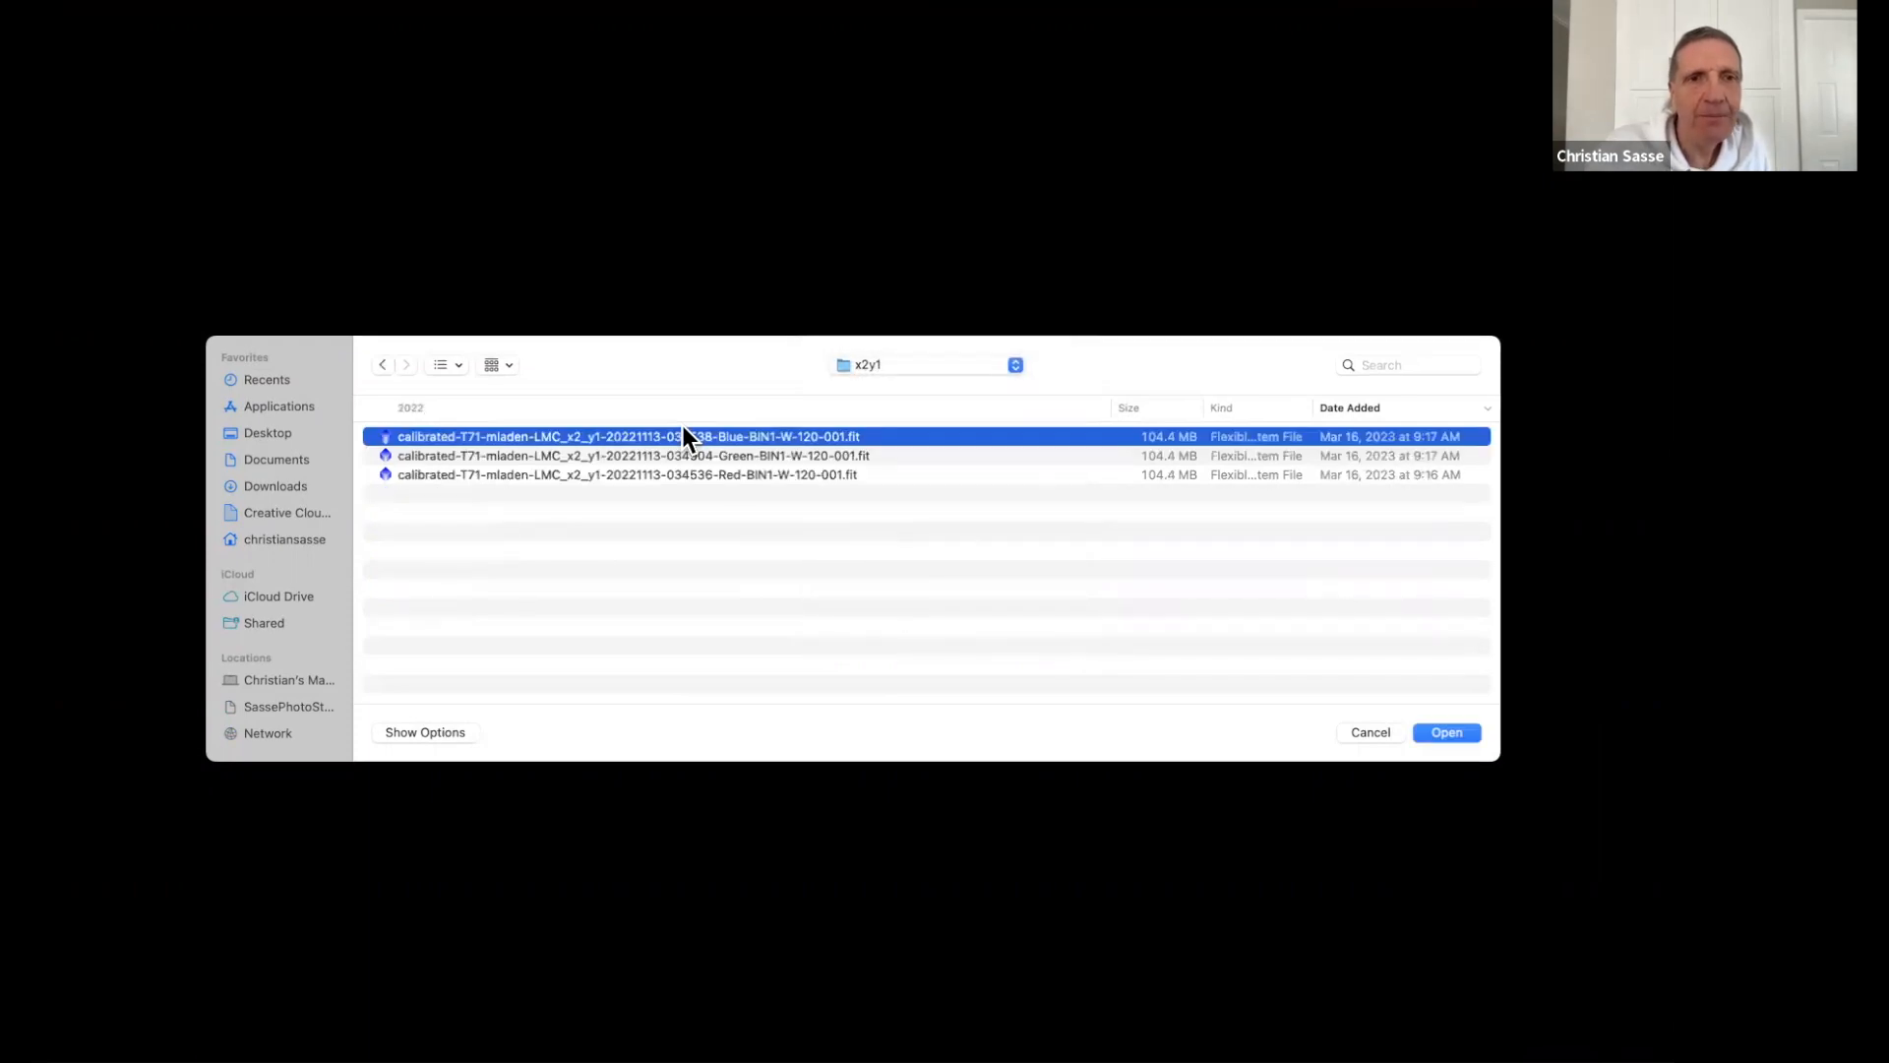
left_click(663, 472, "shift")
left_click(1454, 732)
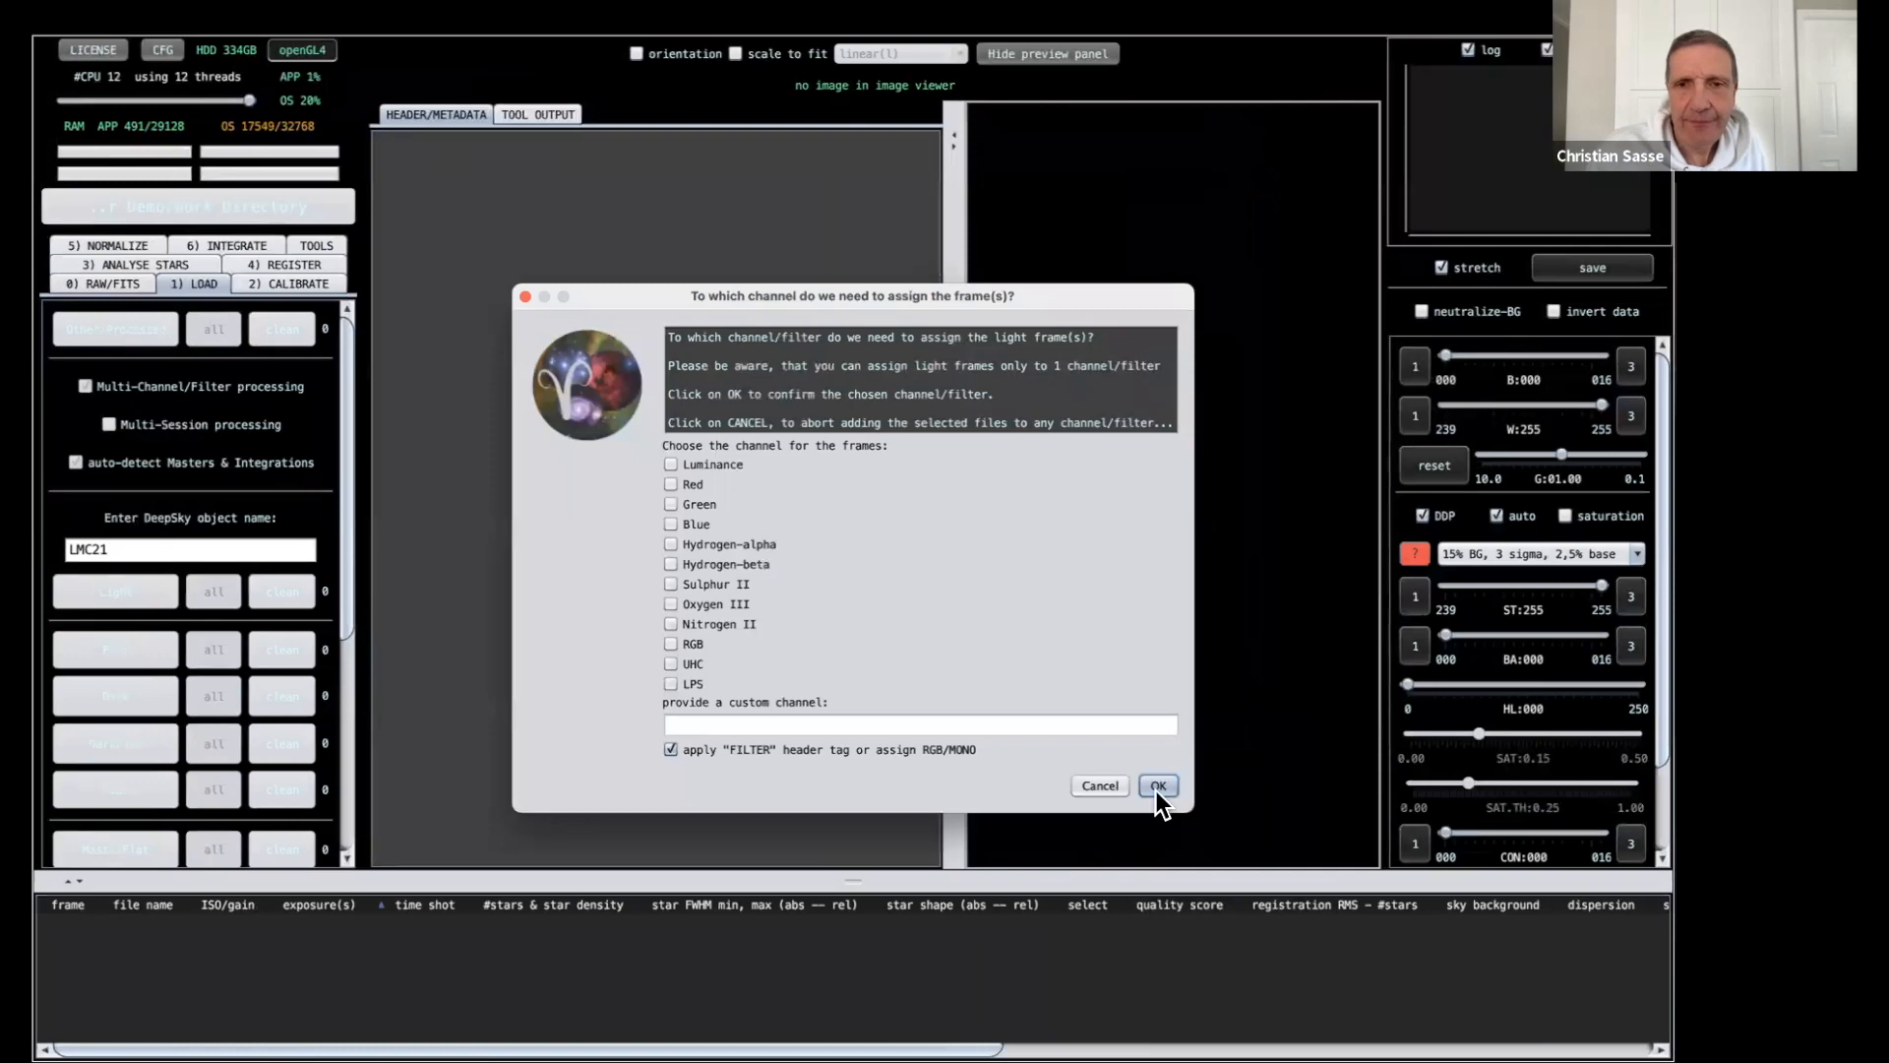
left_click(1158, 786)
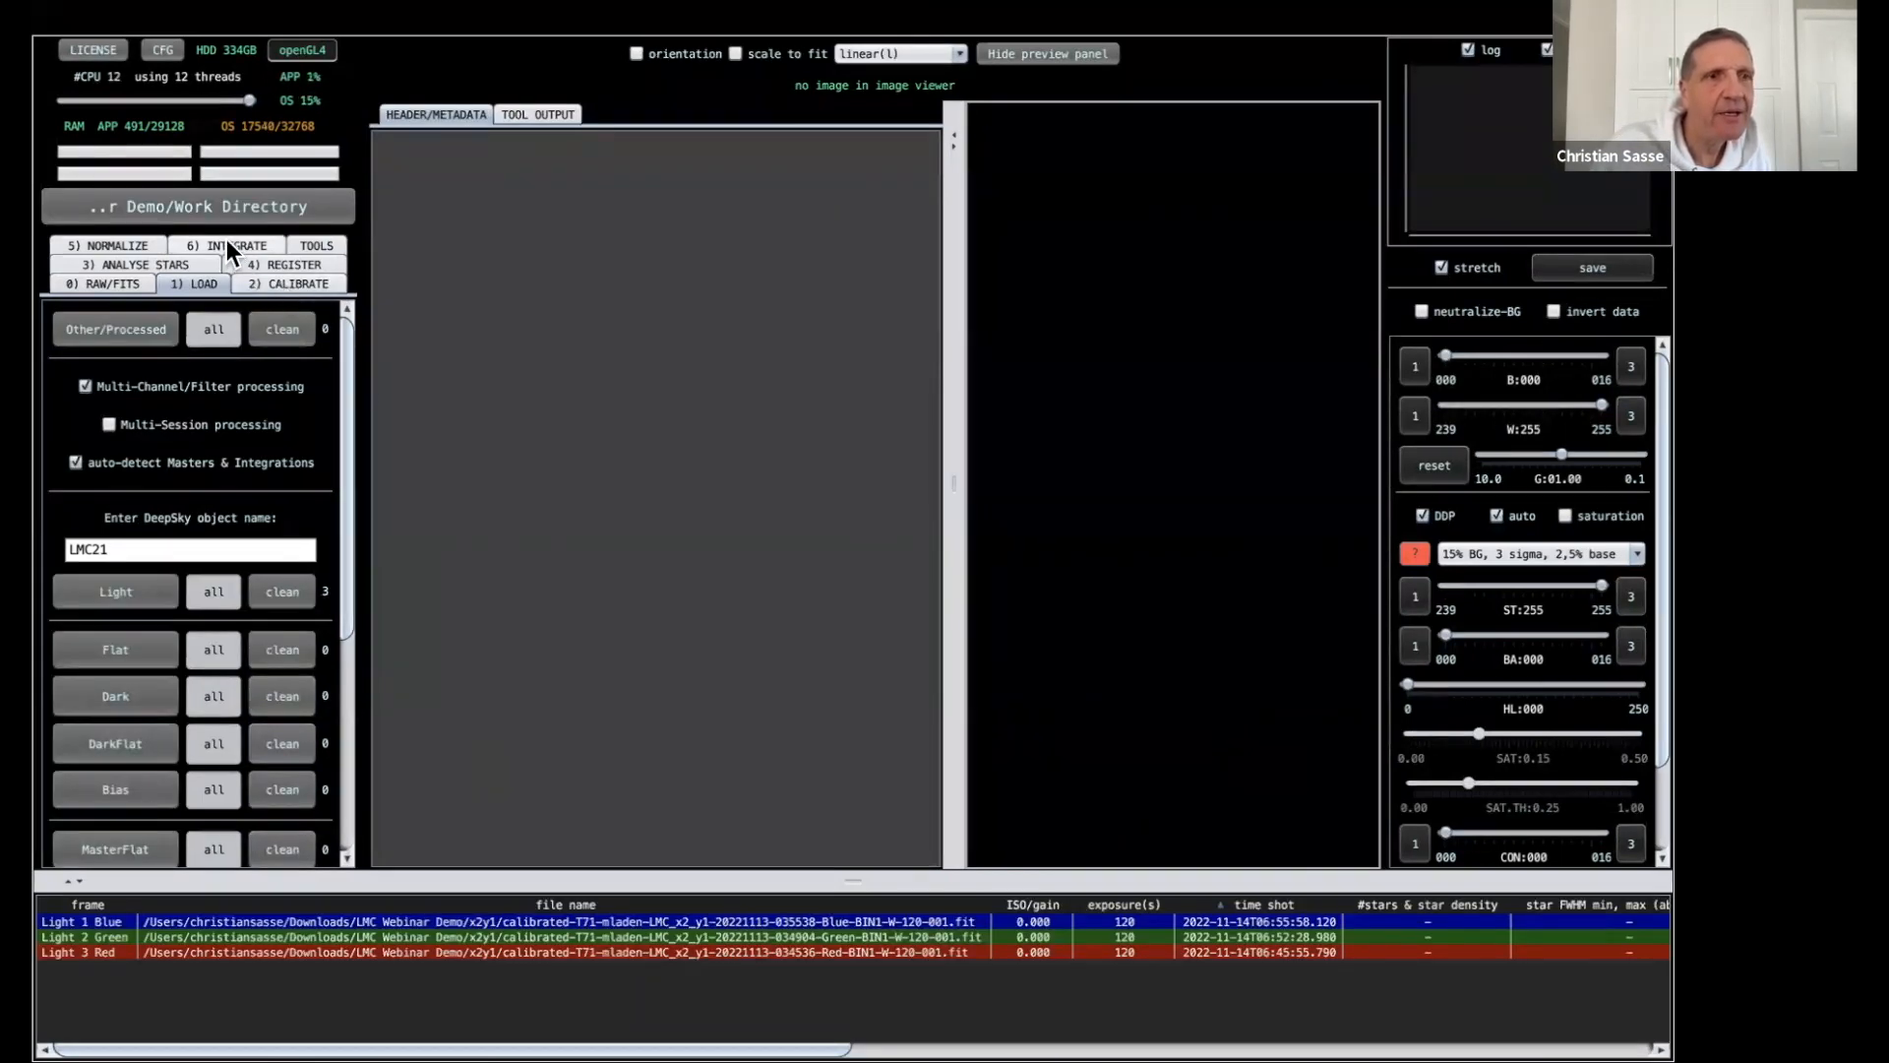
Integrate the x2y1 light frames per channel under the object name LMC21.
left_click(226, 245)
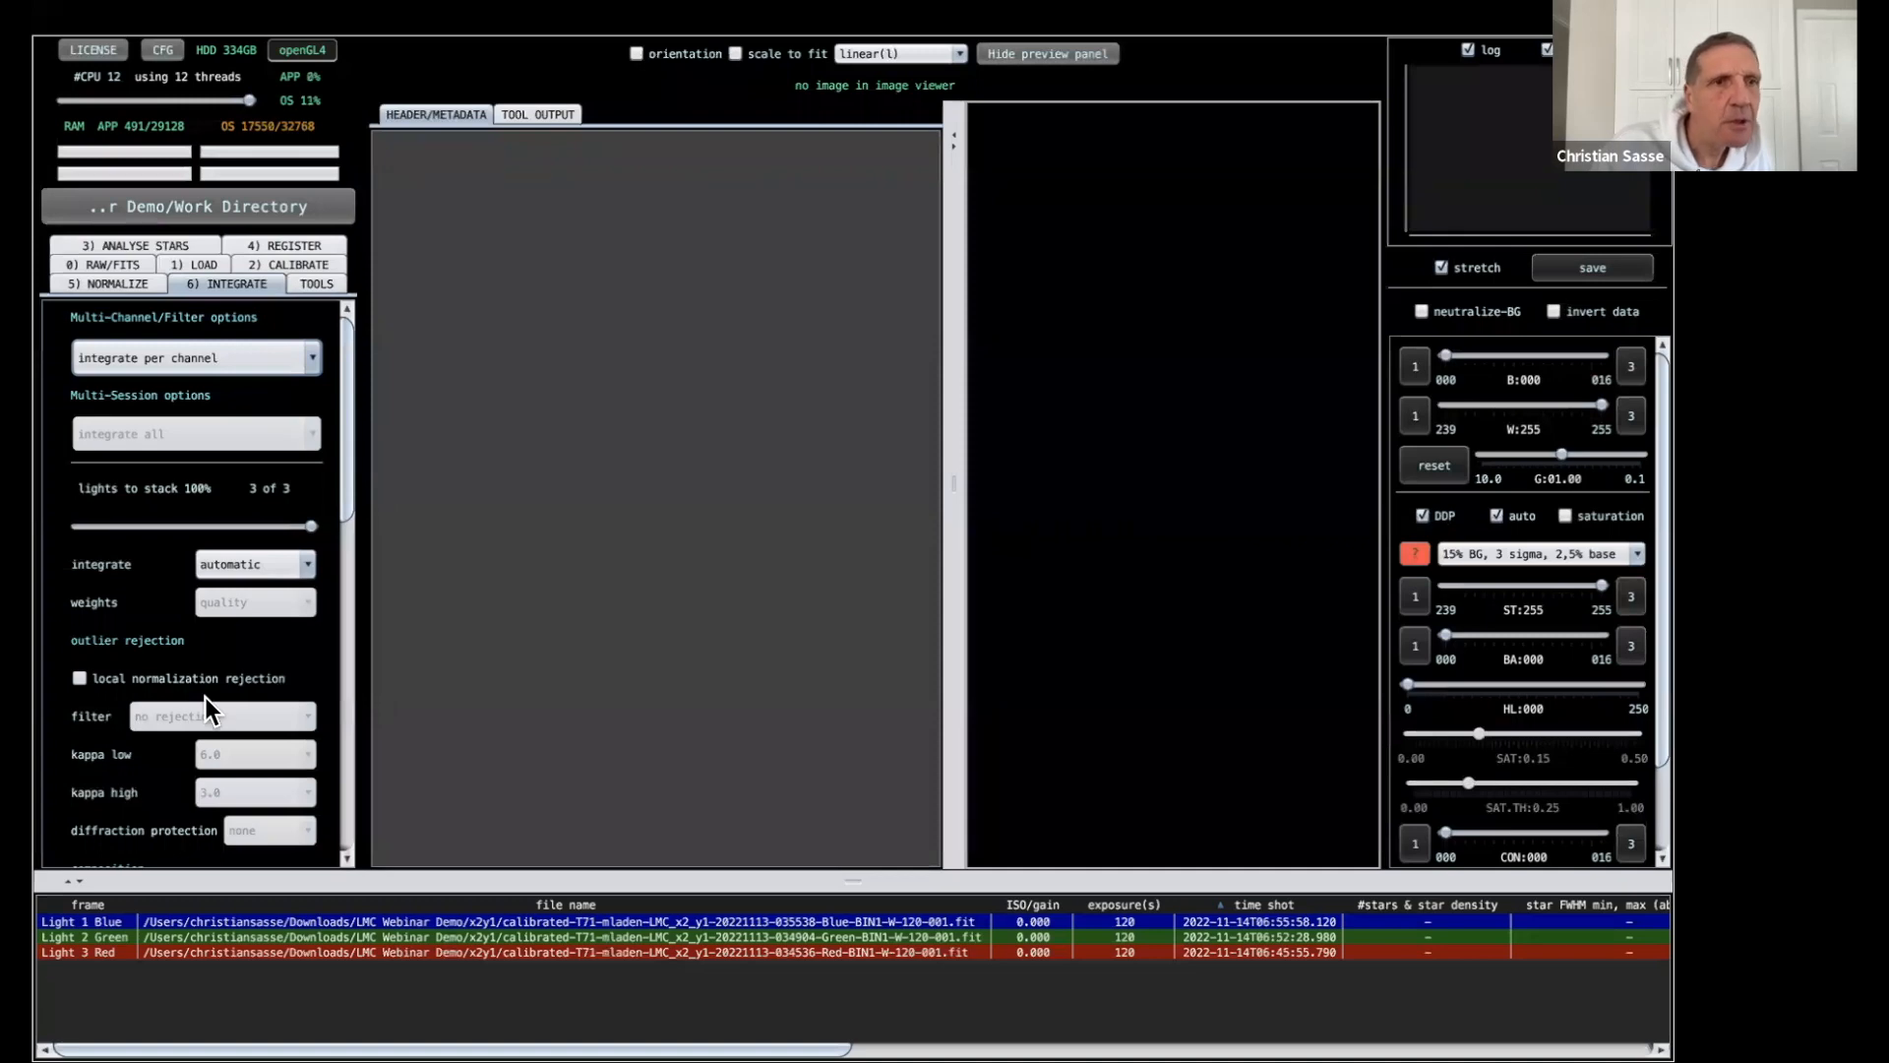
scroll(204, 699, "down", 10)
left_click(204, 806)
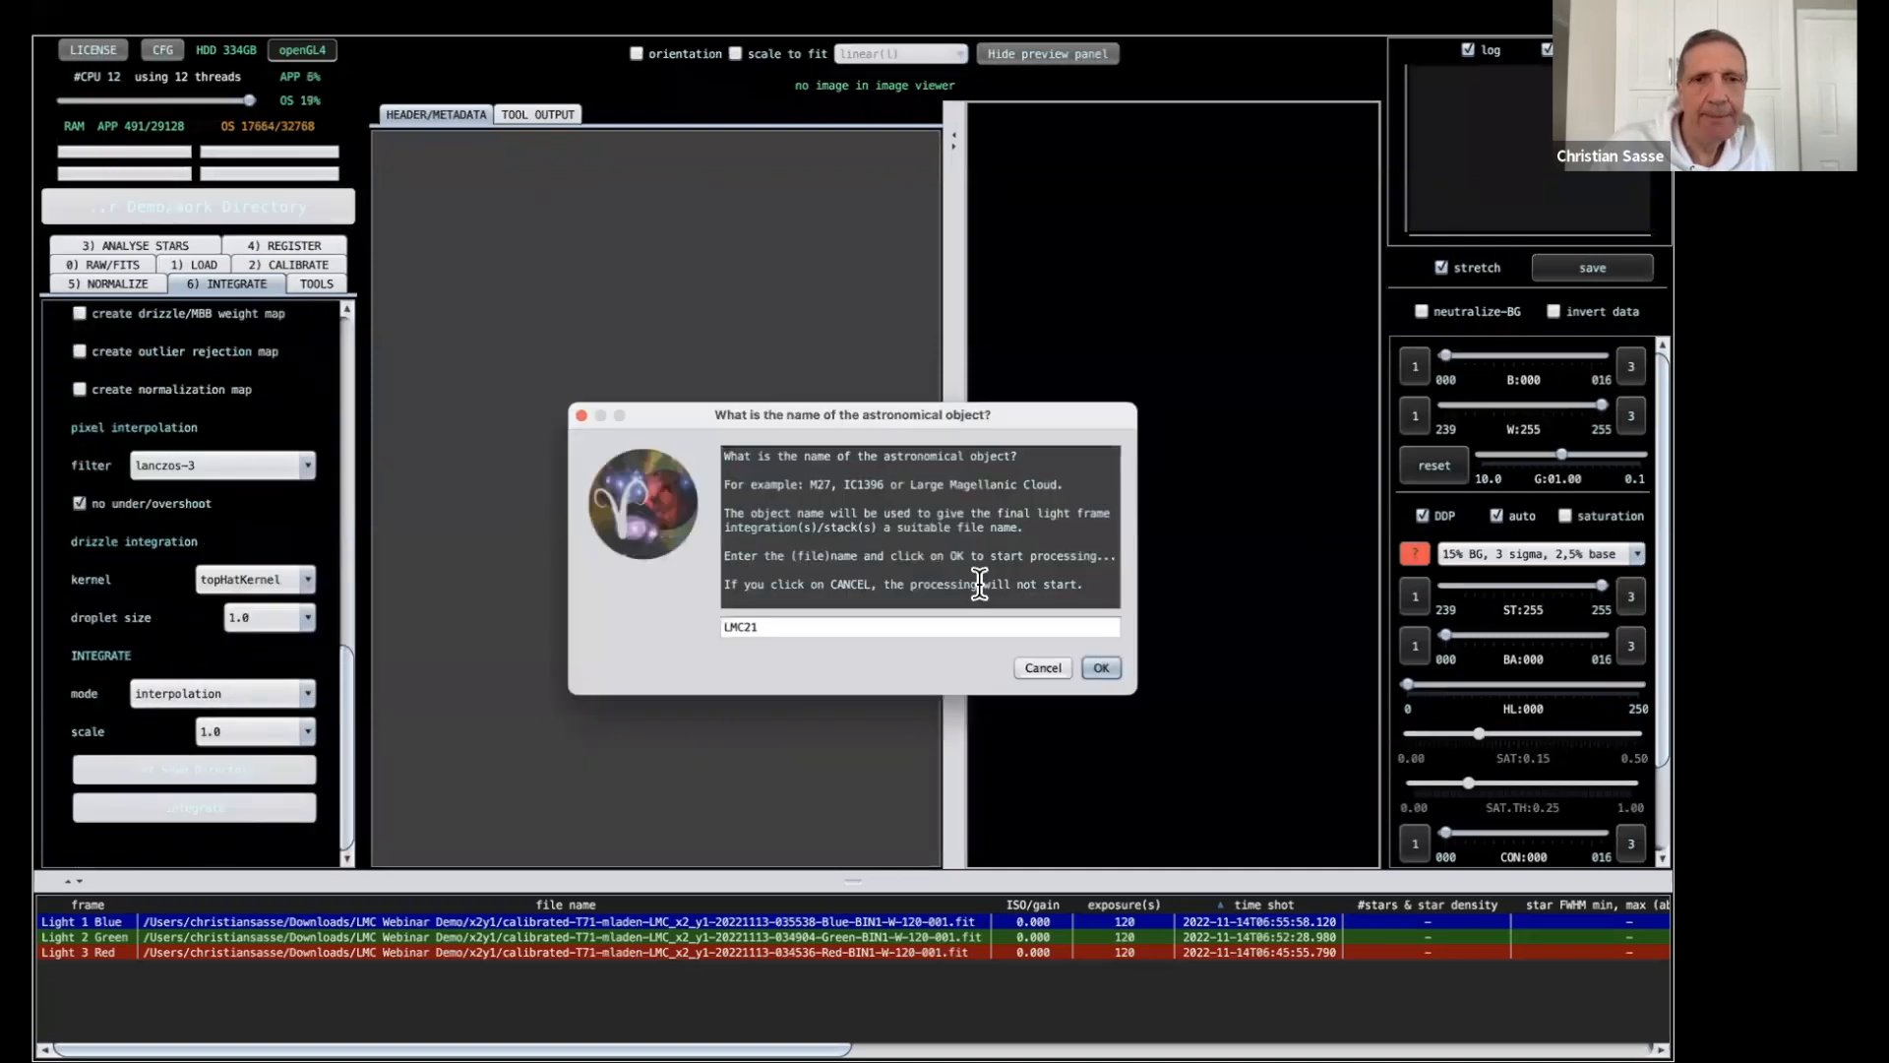
left_click(1102, 666)
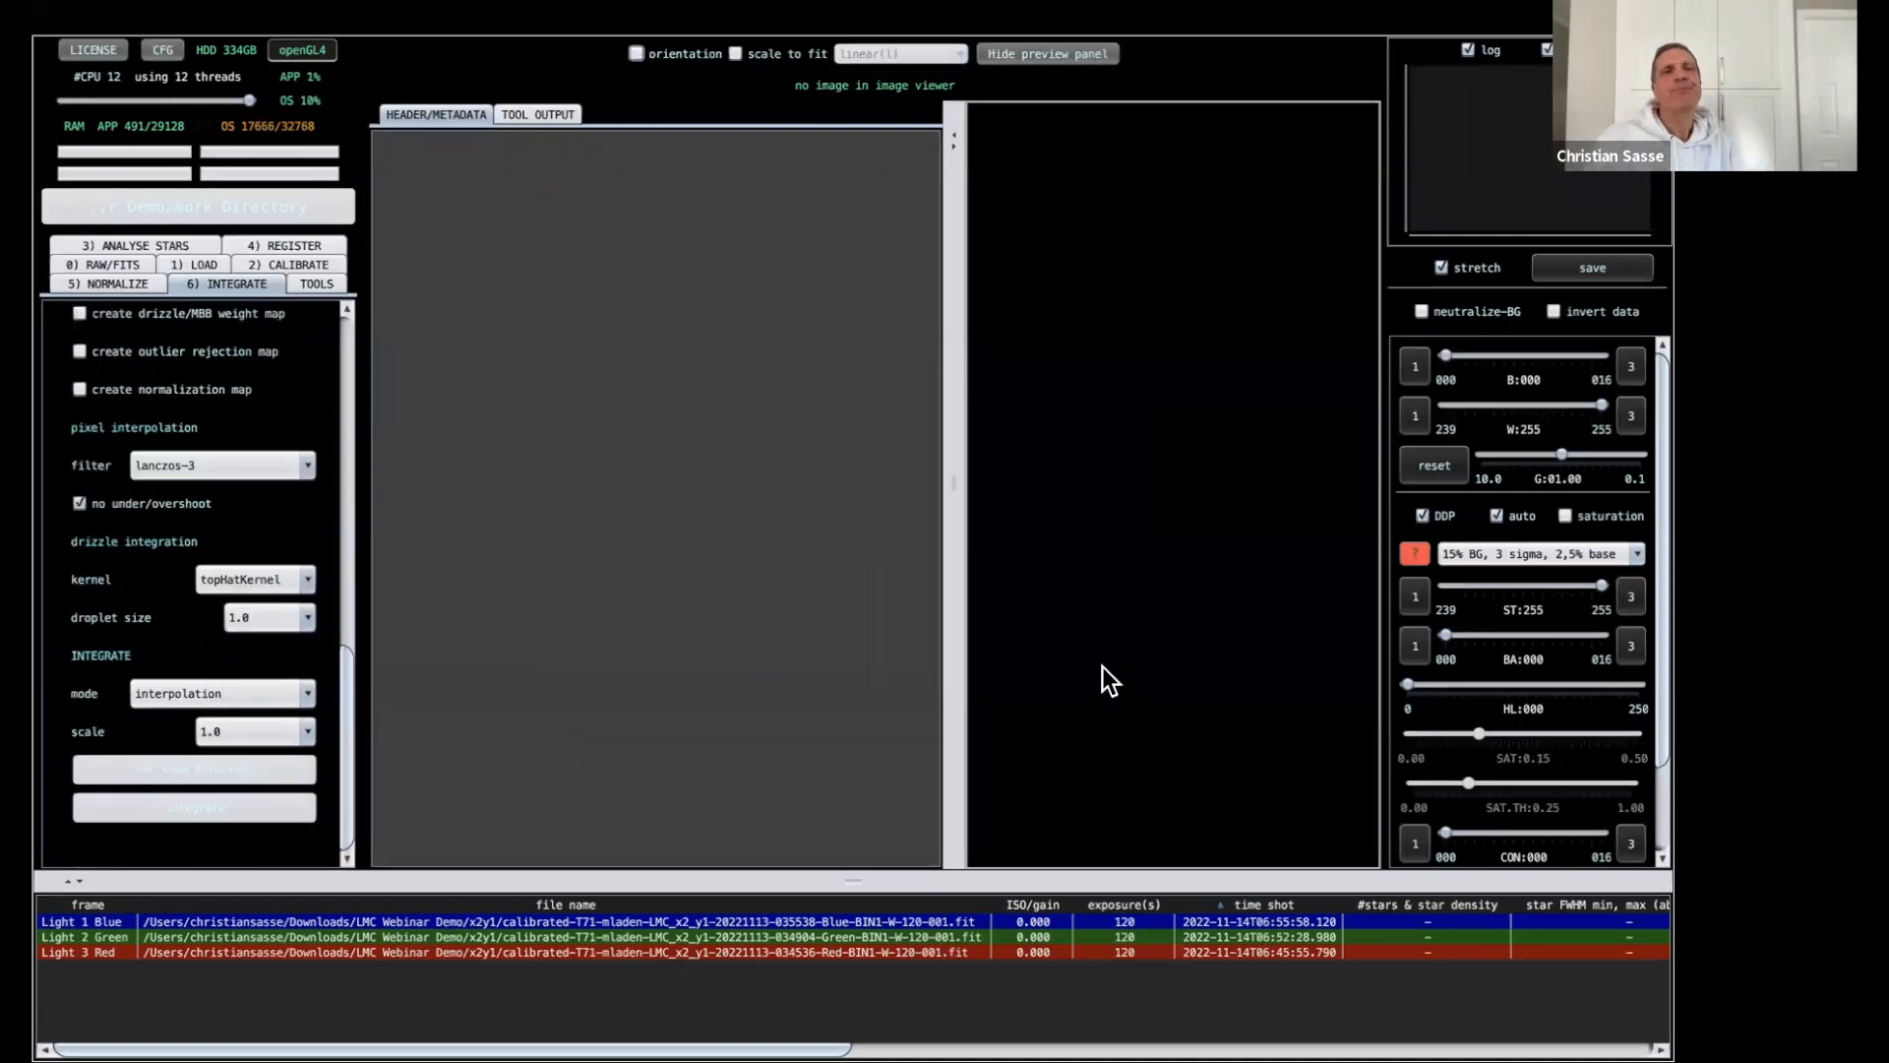
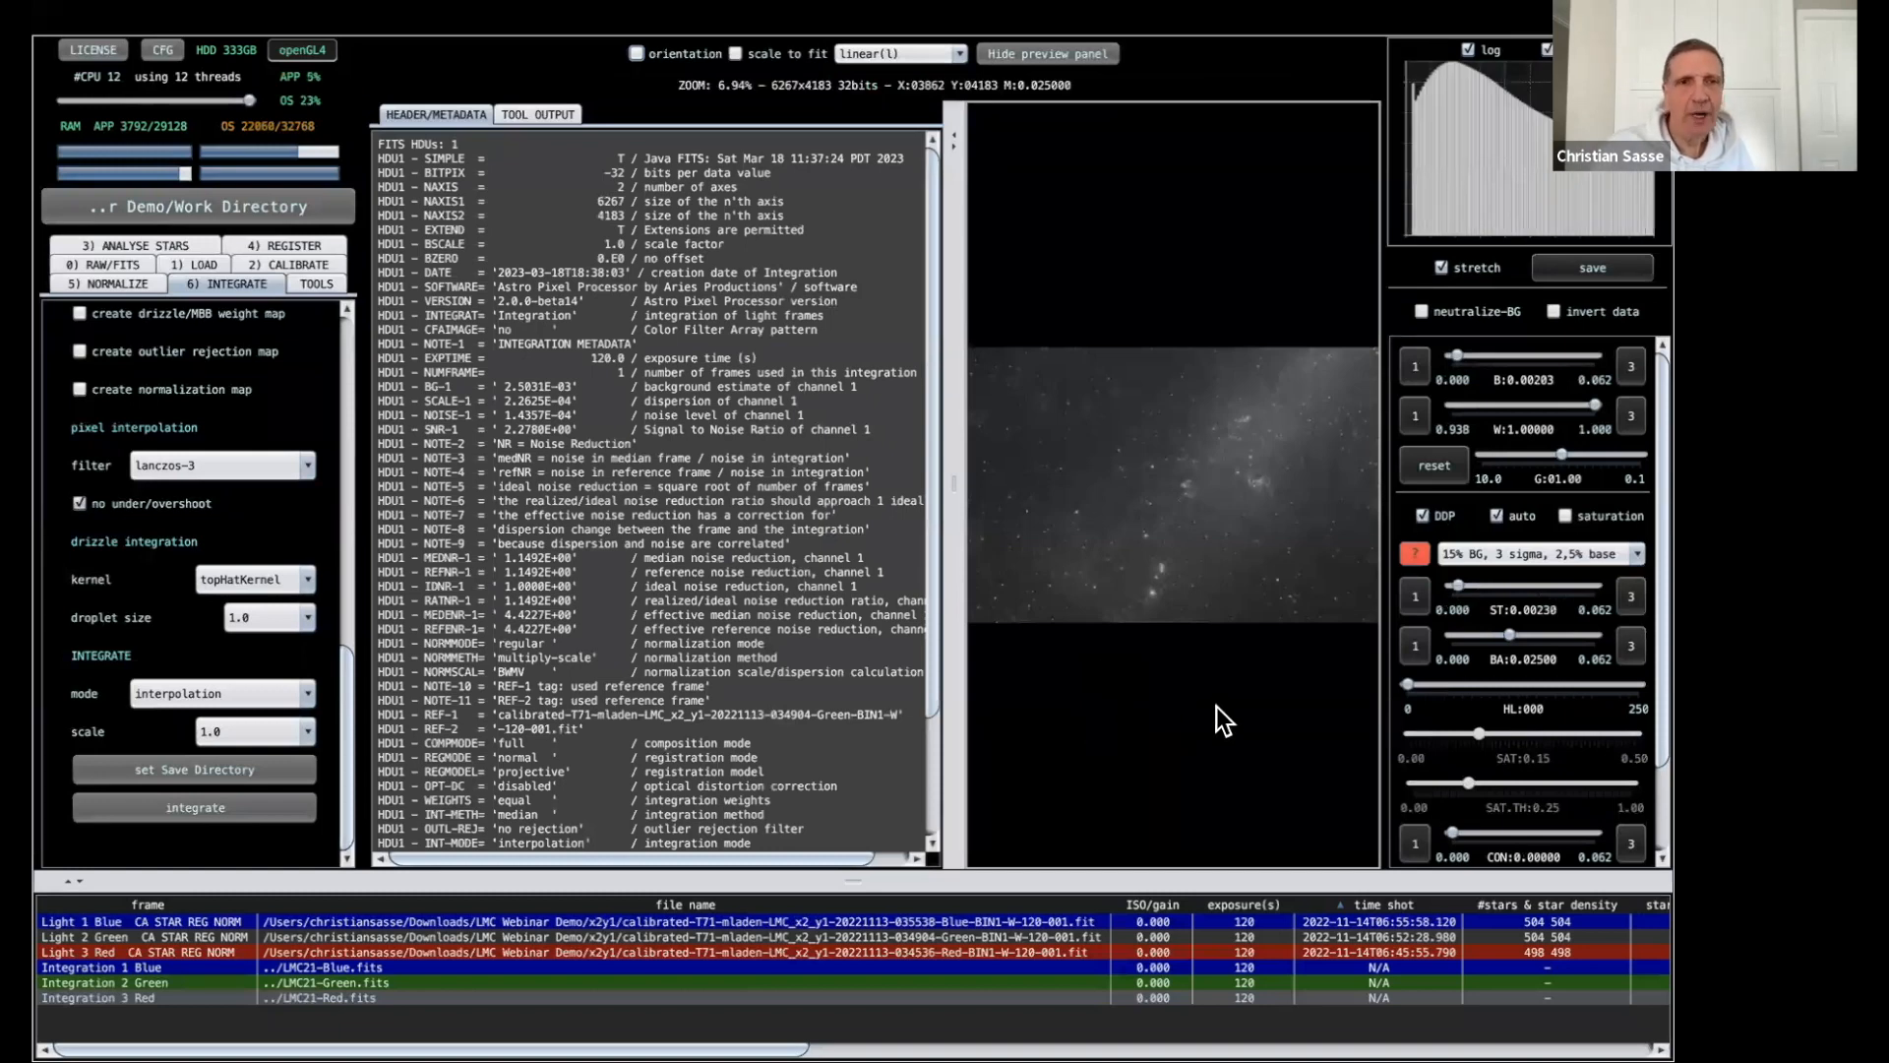
Quit Astro Pixel Processor, relaunch it for the x2y2 panel and make its window full screen.
mouse_move(295, 15)
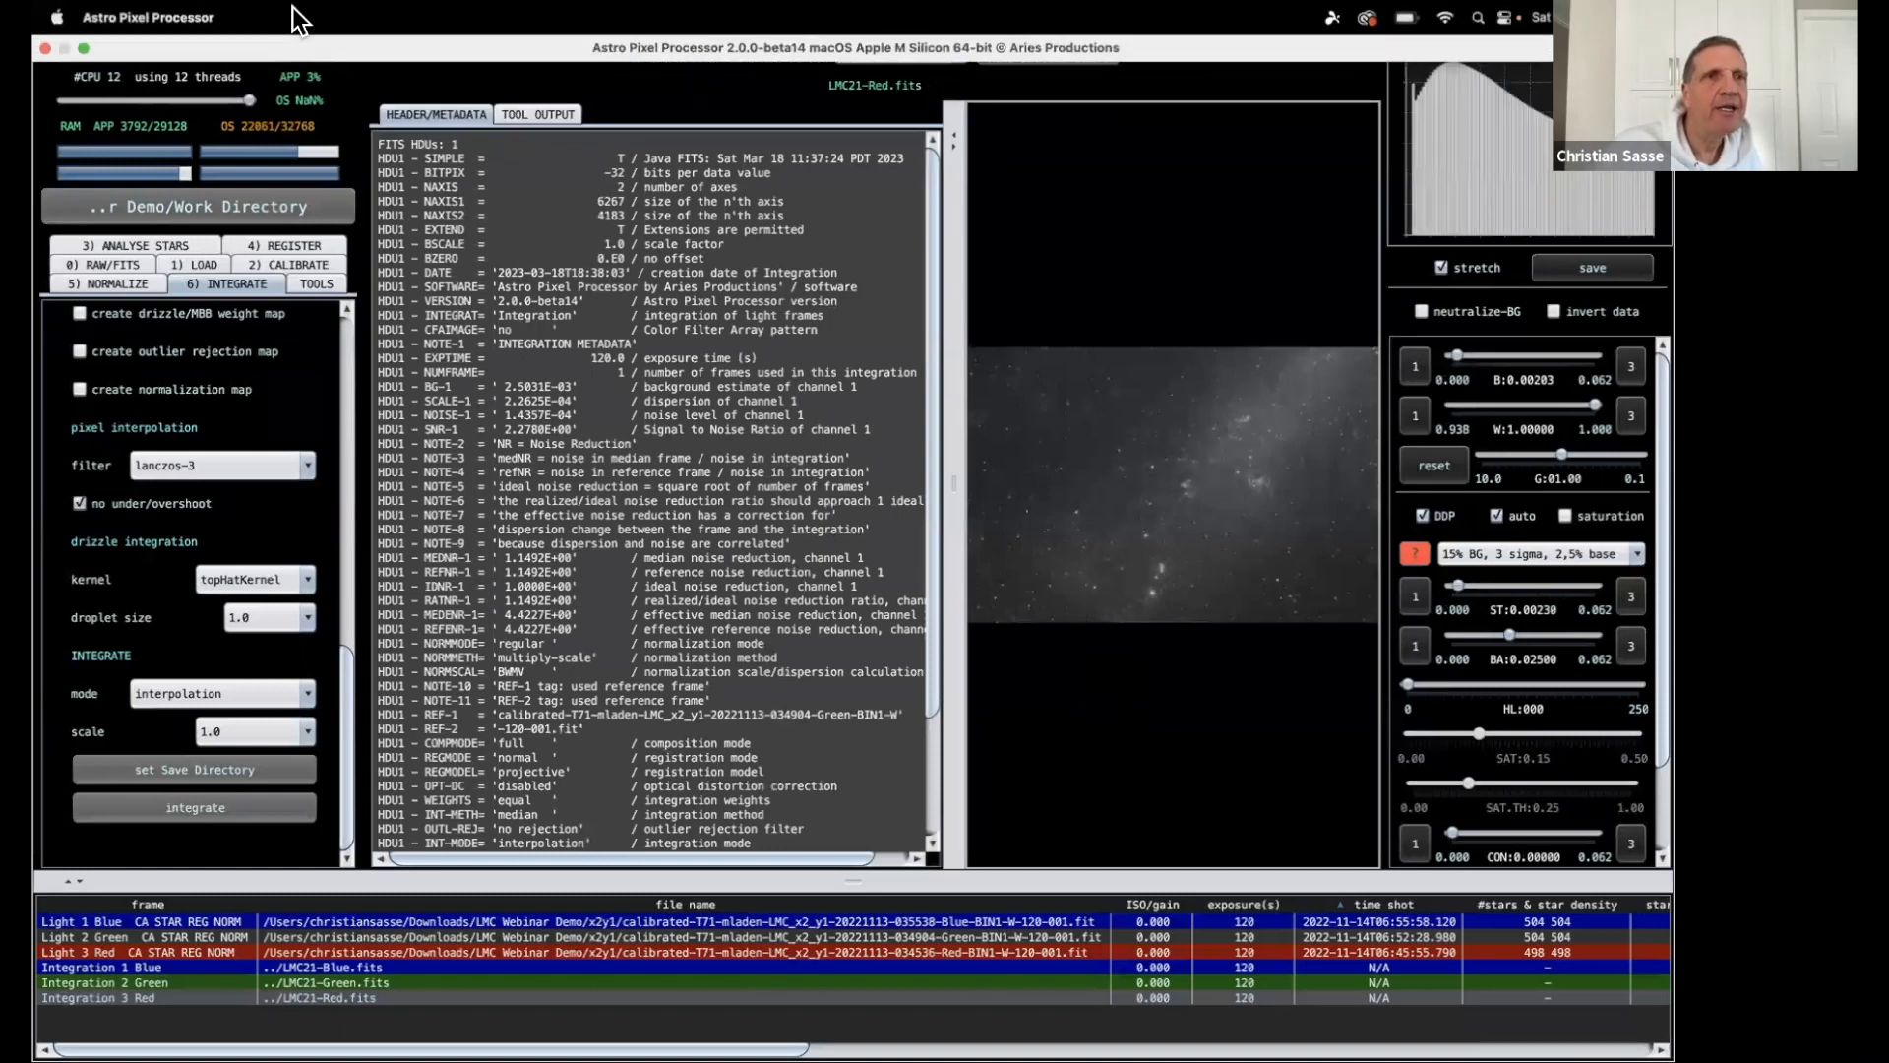
left_click(128, 17)
left_click(116, 187)
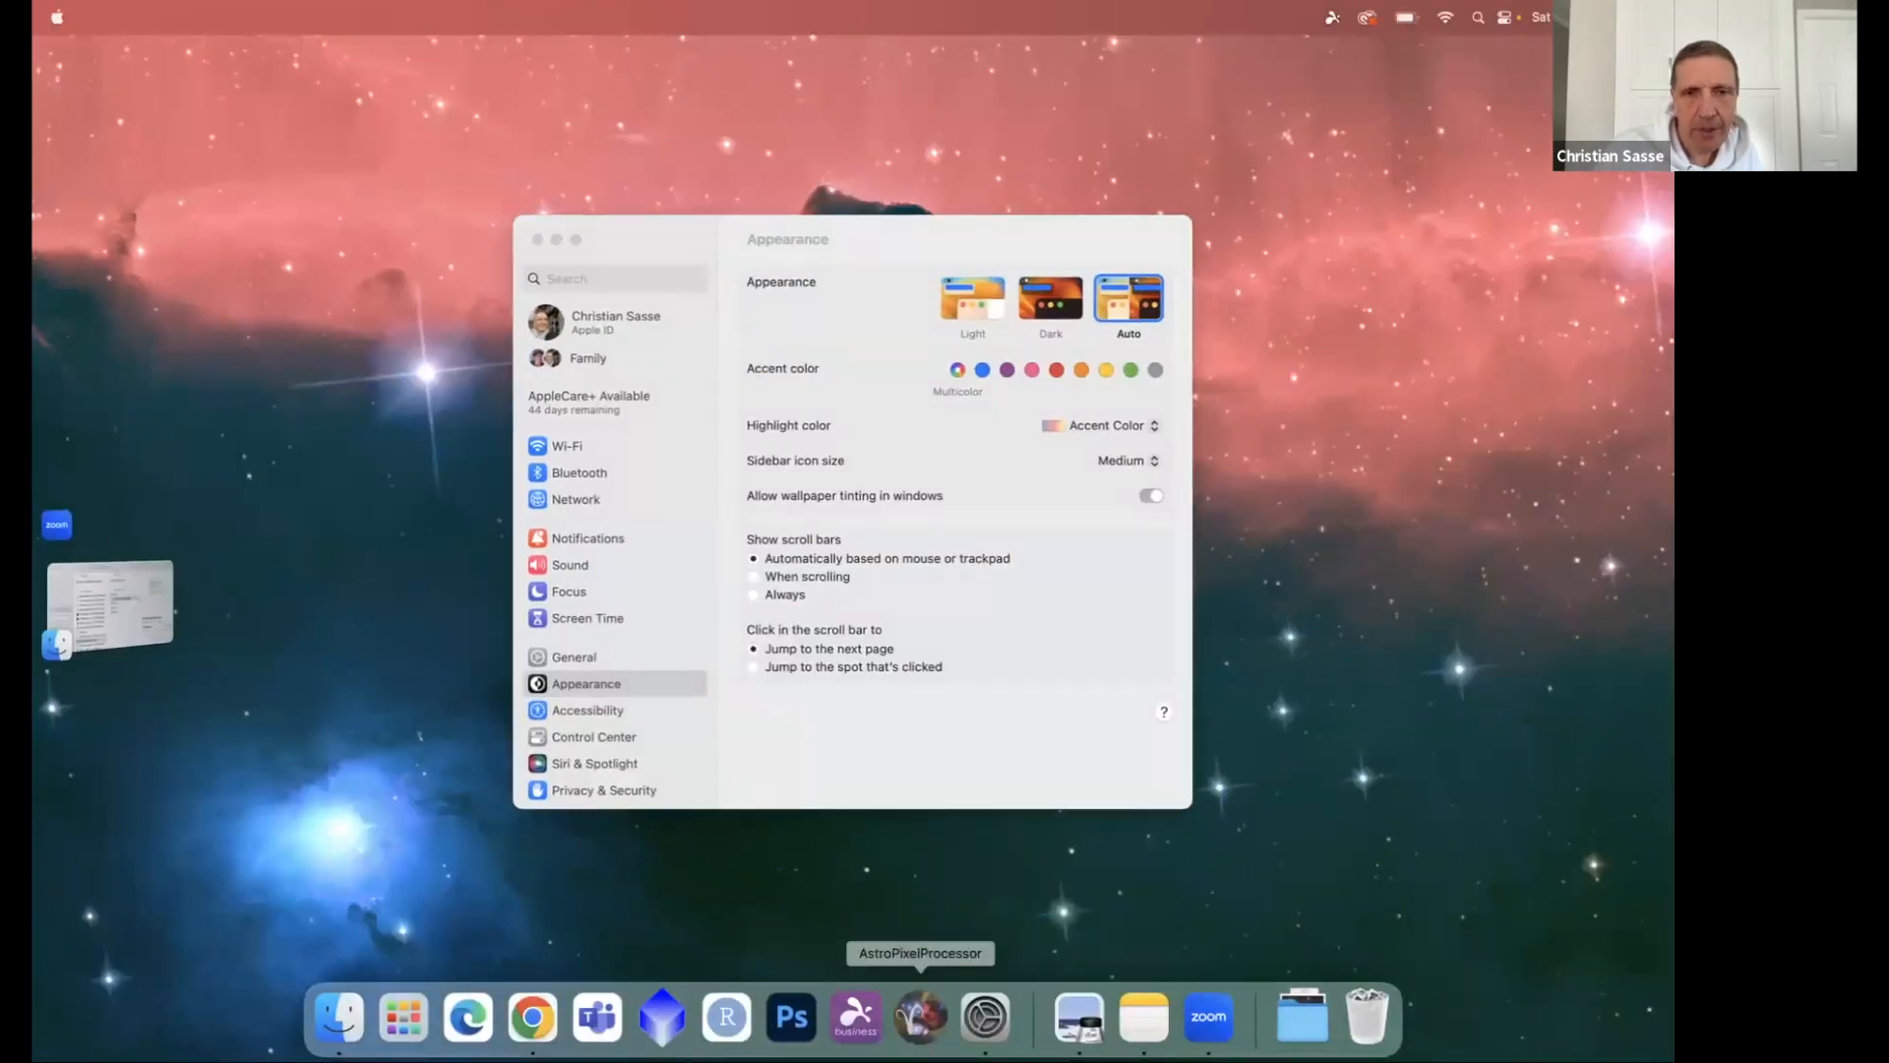
left_click(920, 1016)
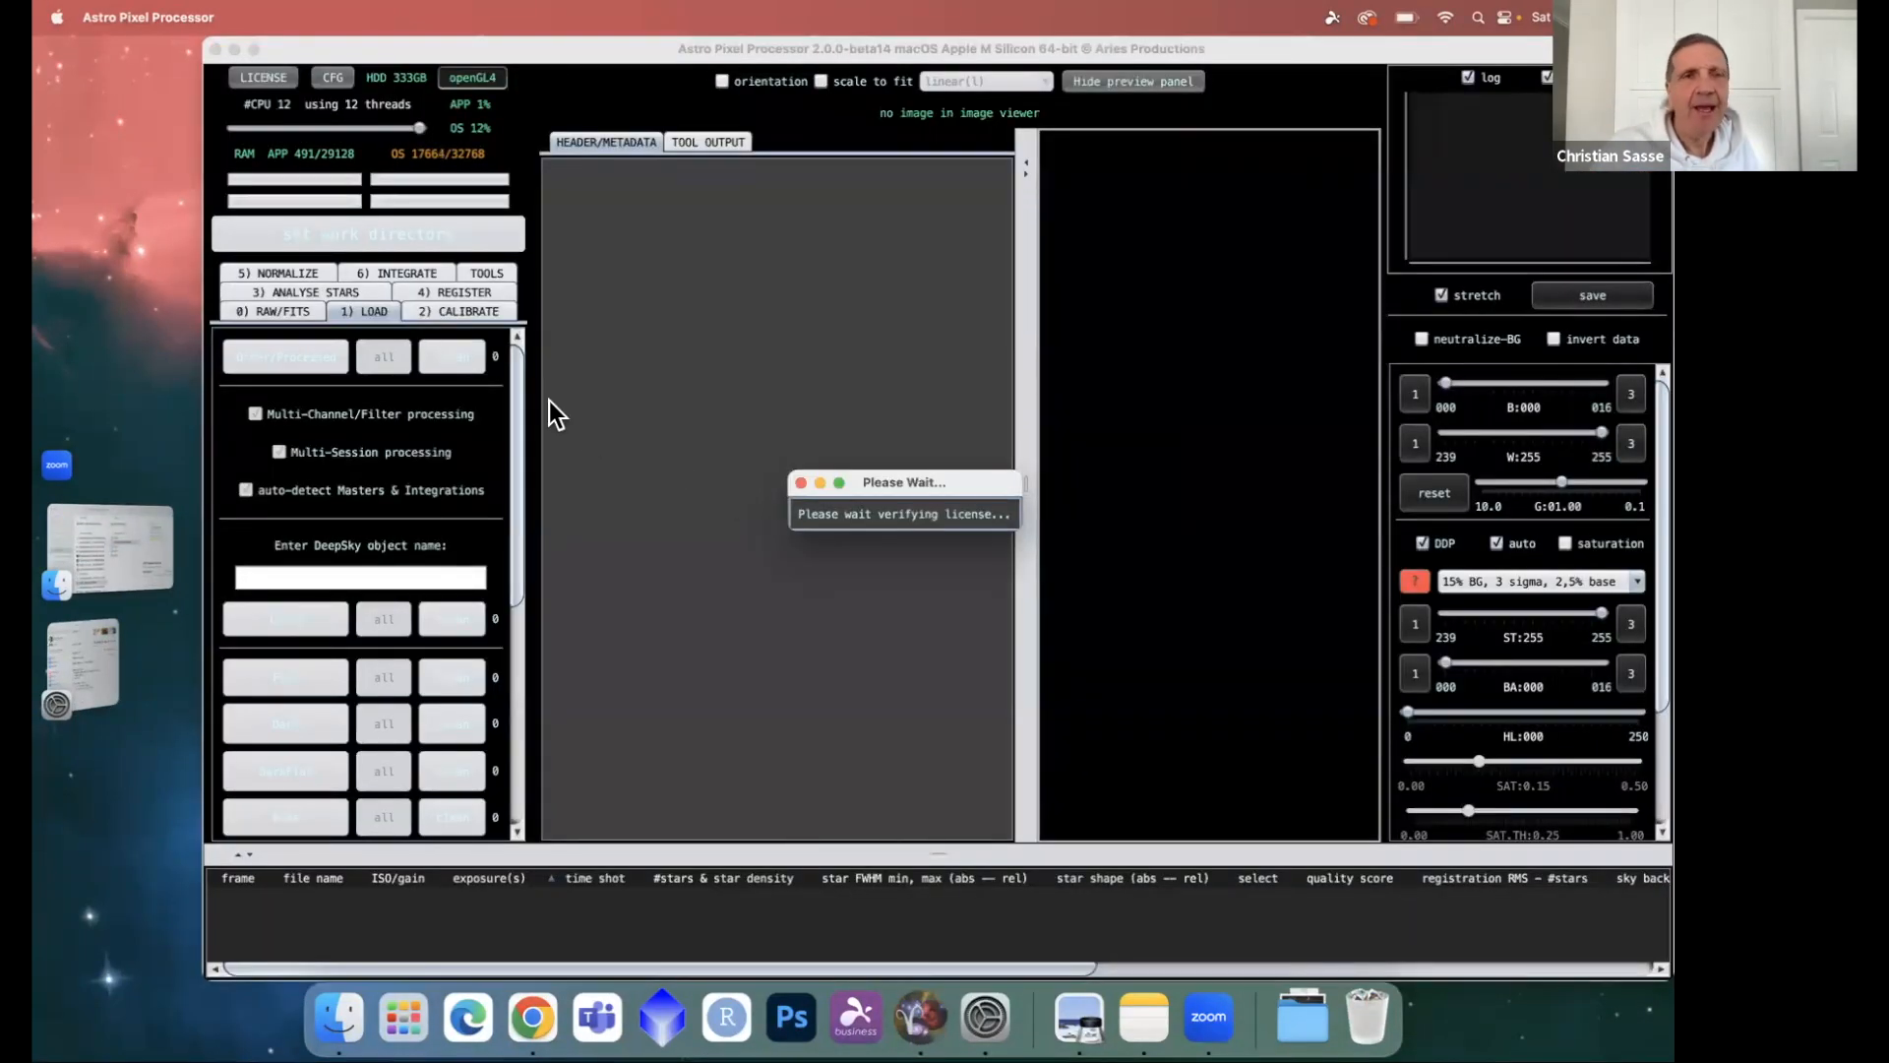
left_click(252, 48)
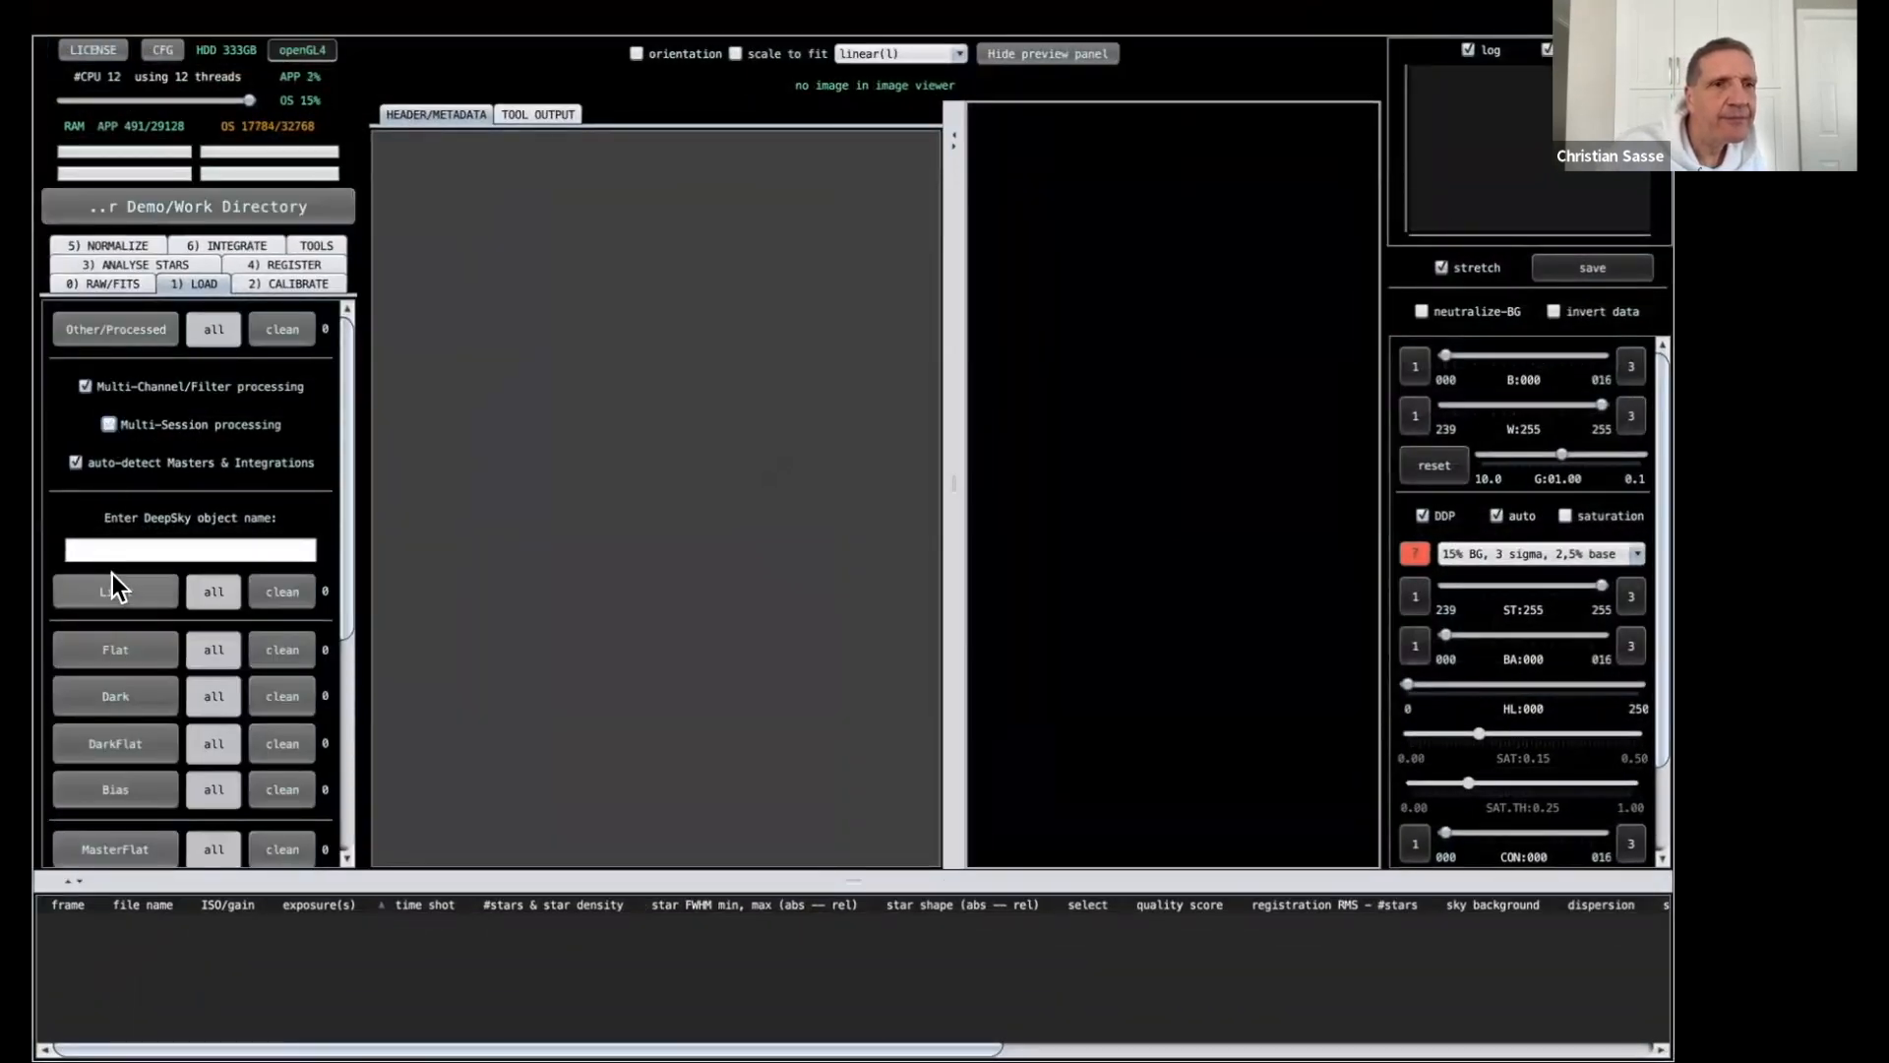
Turn off multi-session processing and name the deep-sky object LMC22.
left_click(116, 550)
type("LMV")
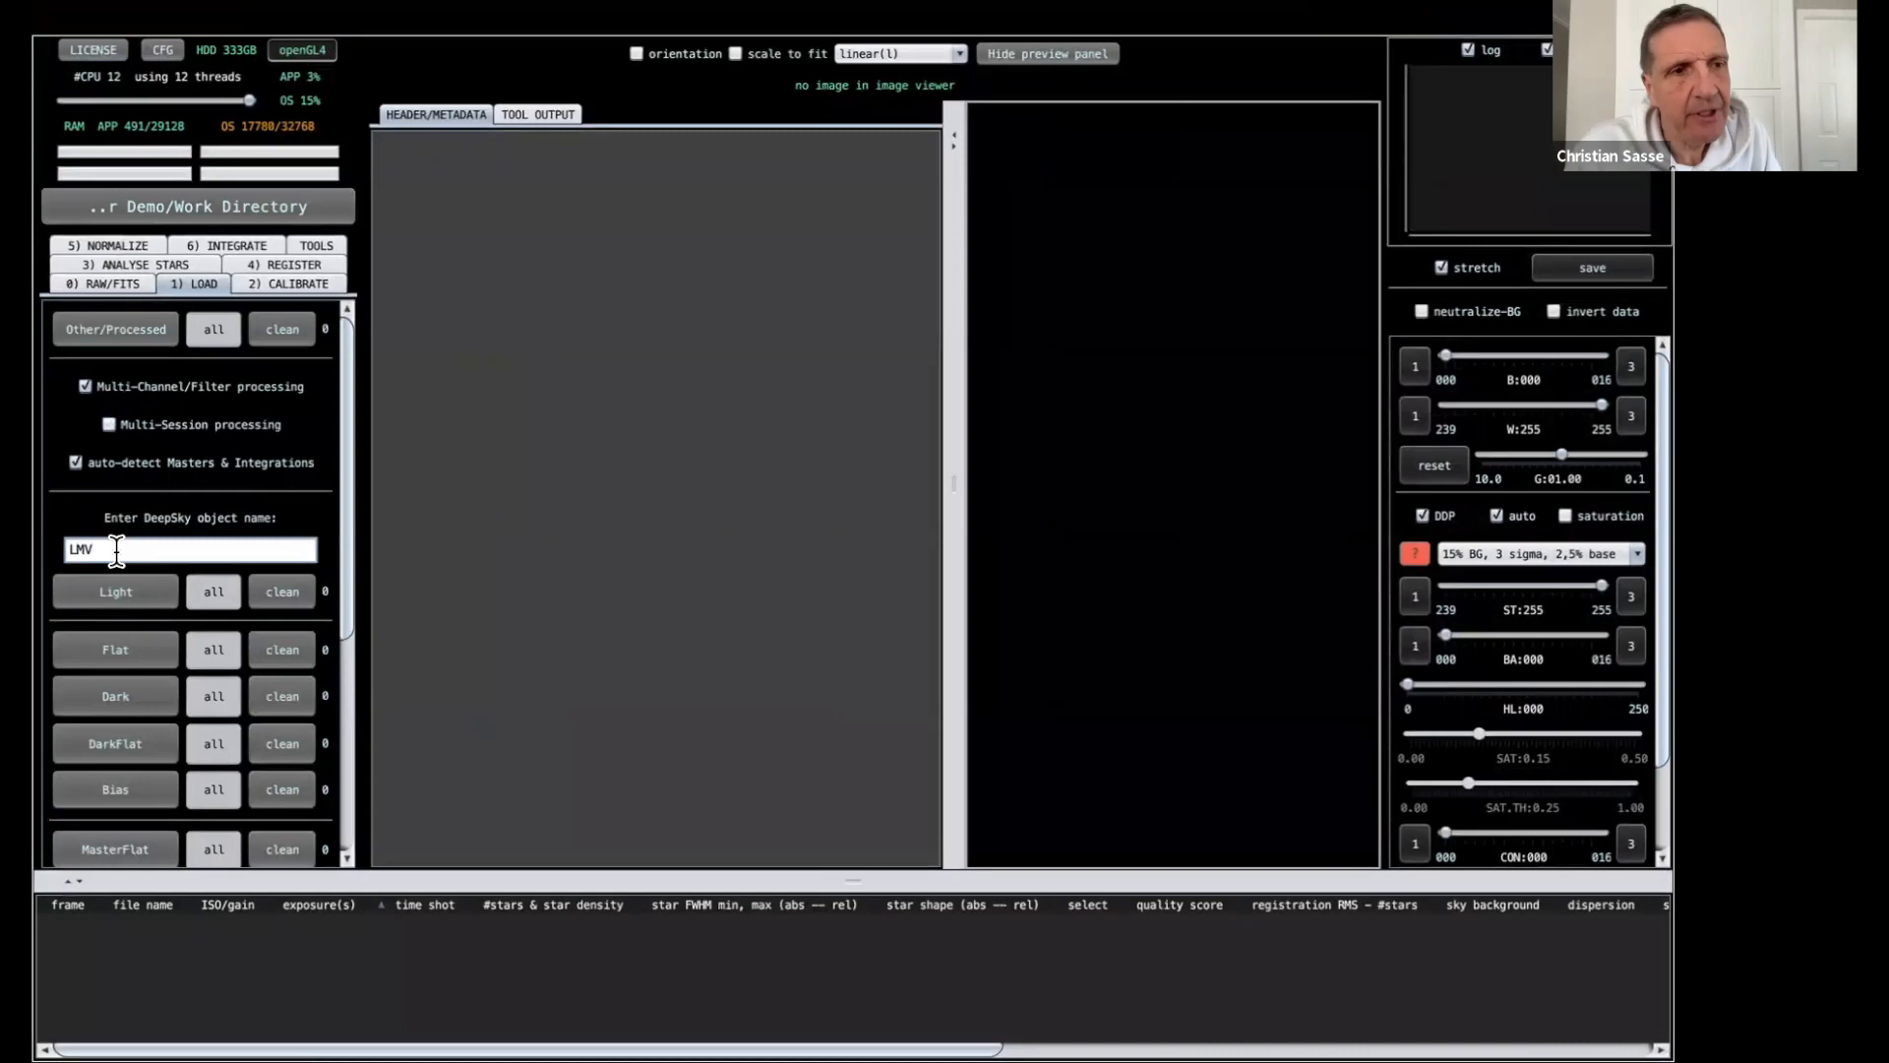
key("BackSpace")
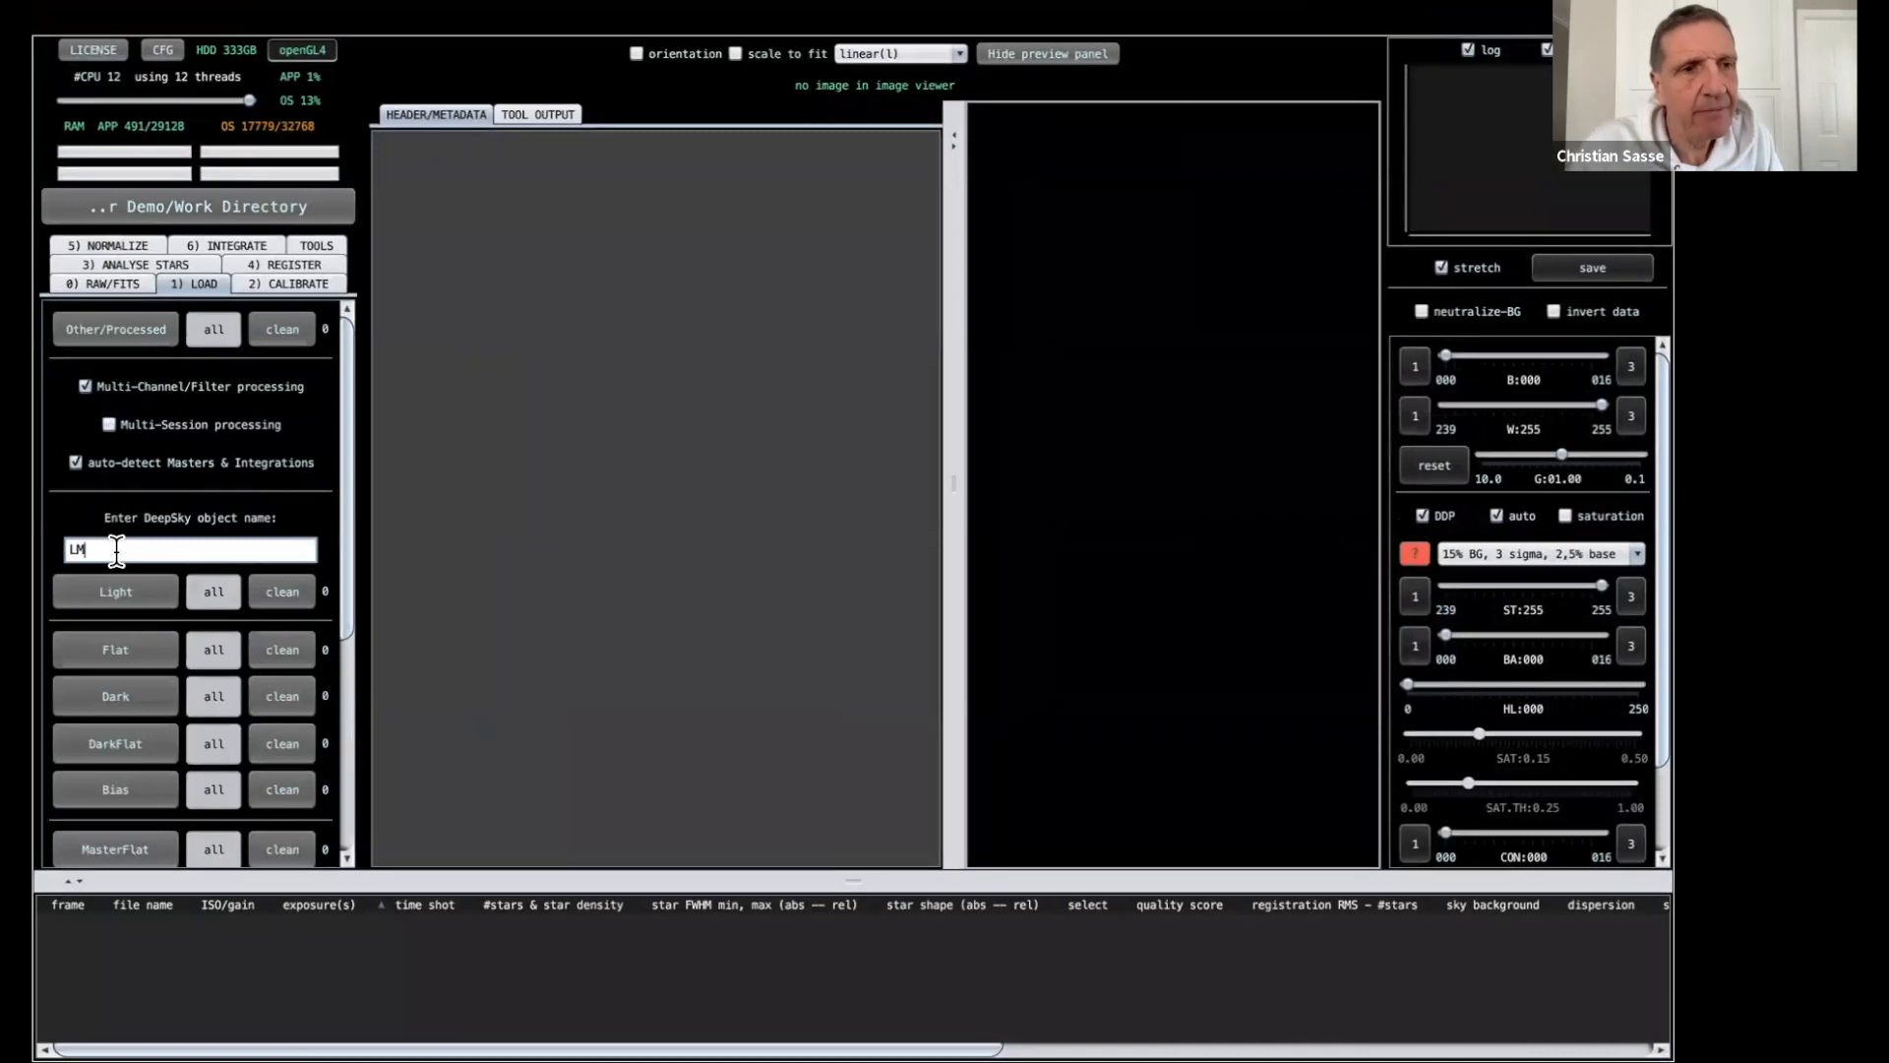
type("C22")
Load the blue, green and red light frames from the x2y2 folder, assigning channels by their FILTER header tags.
left_click(122, 590)
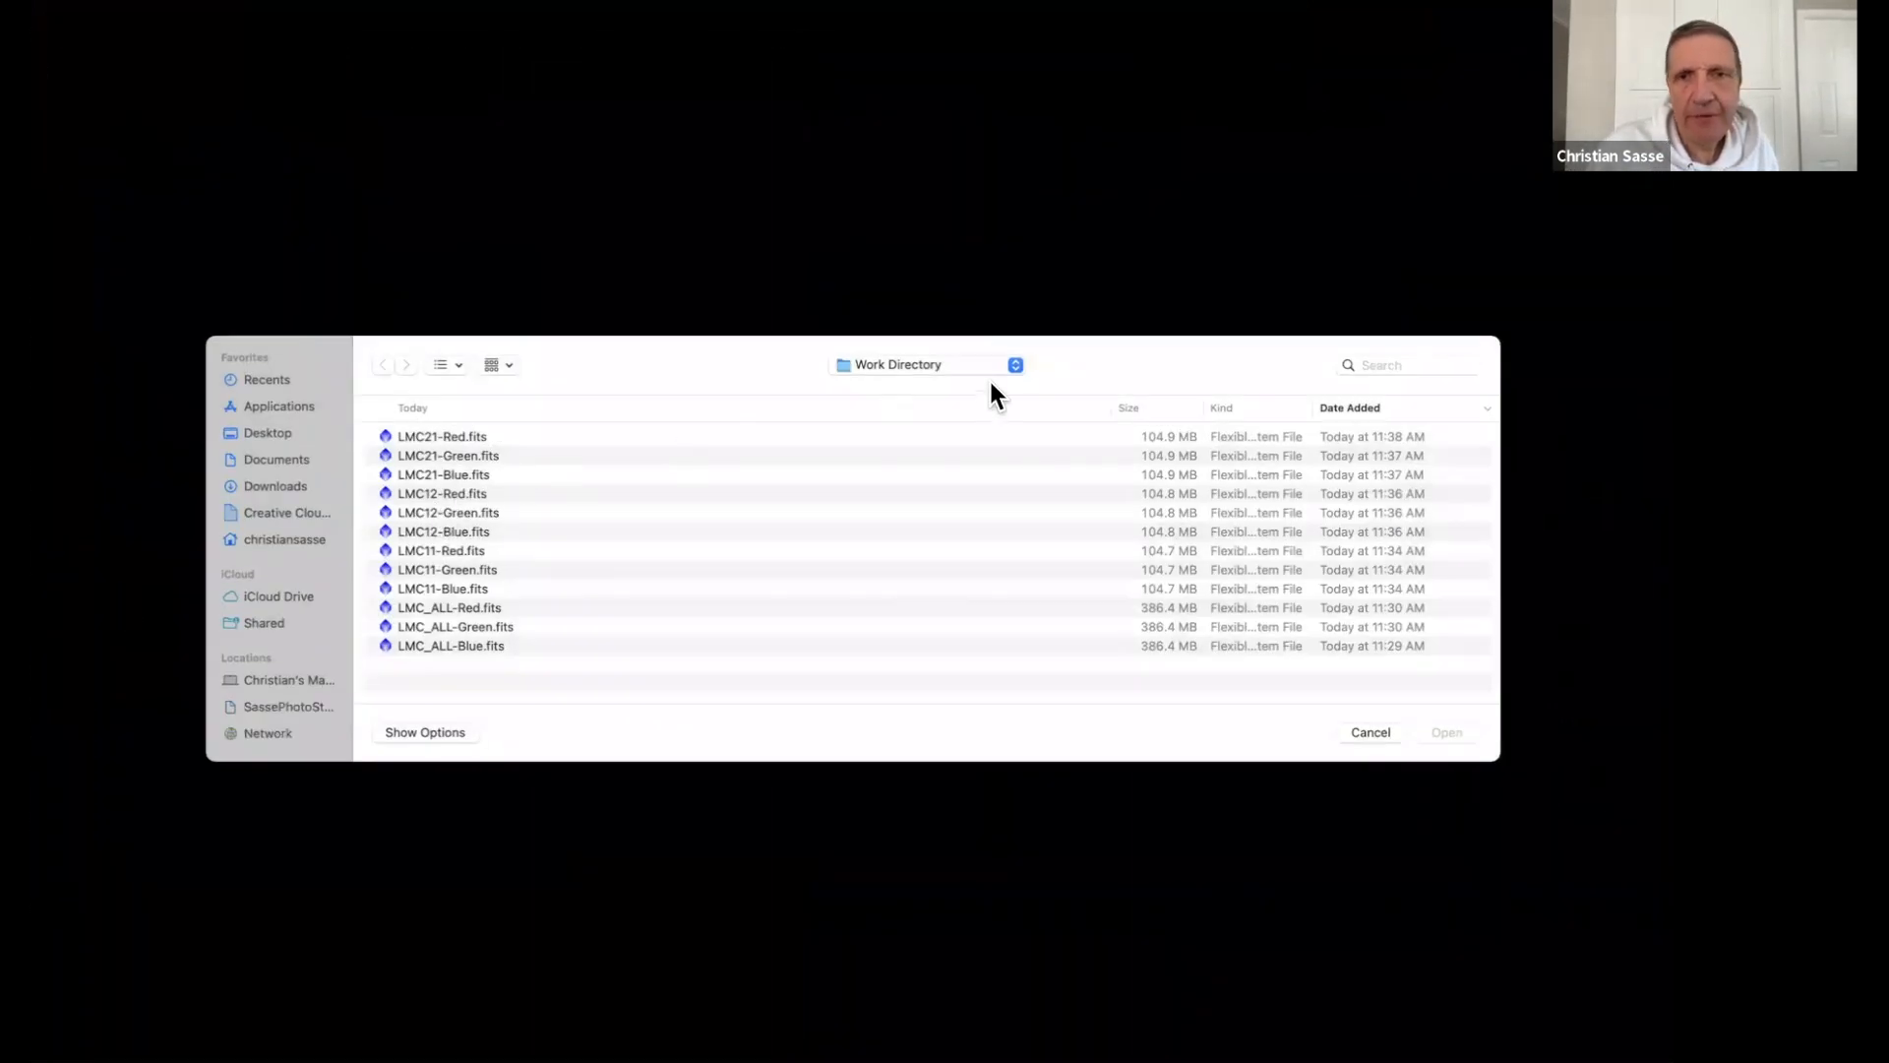
left_click(1012, 366)
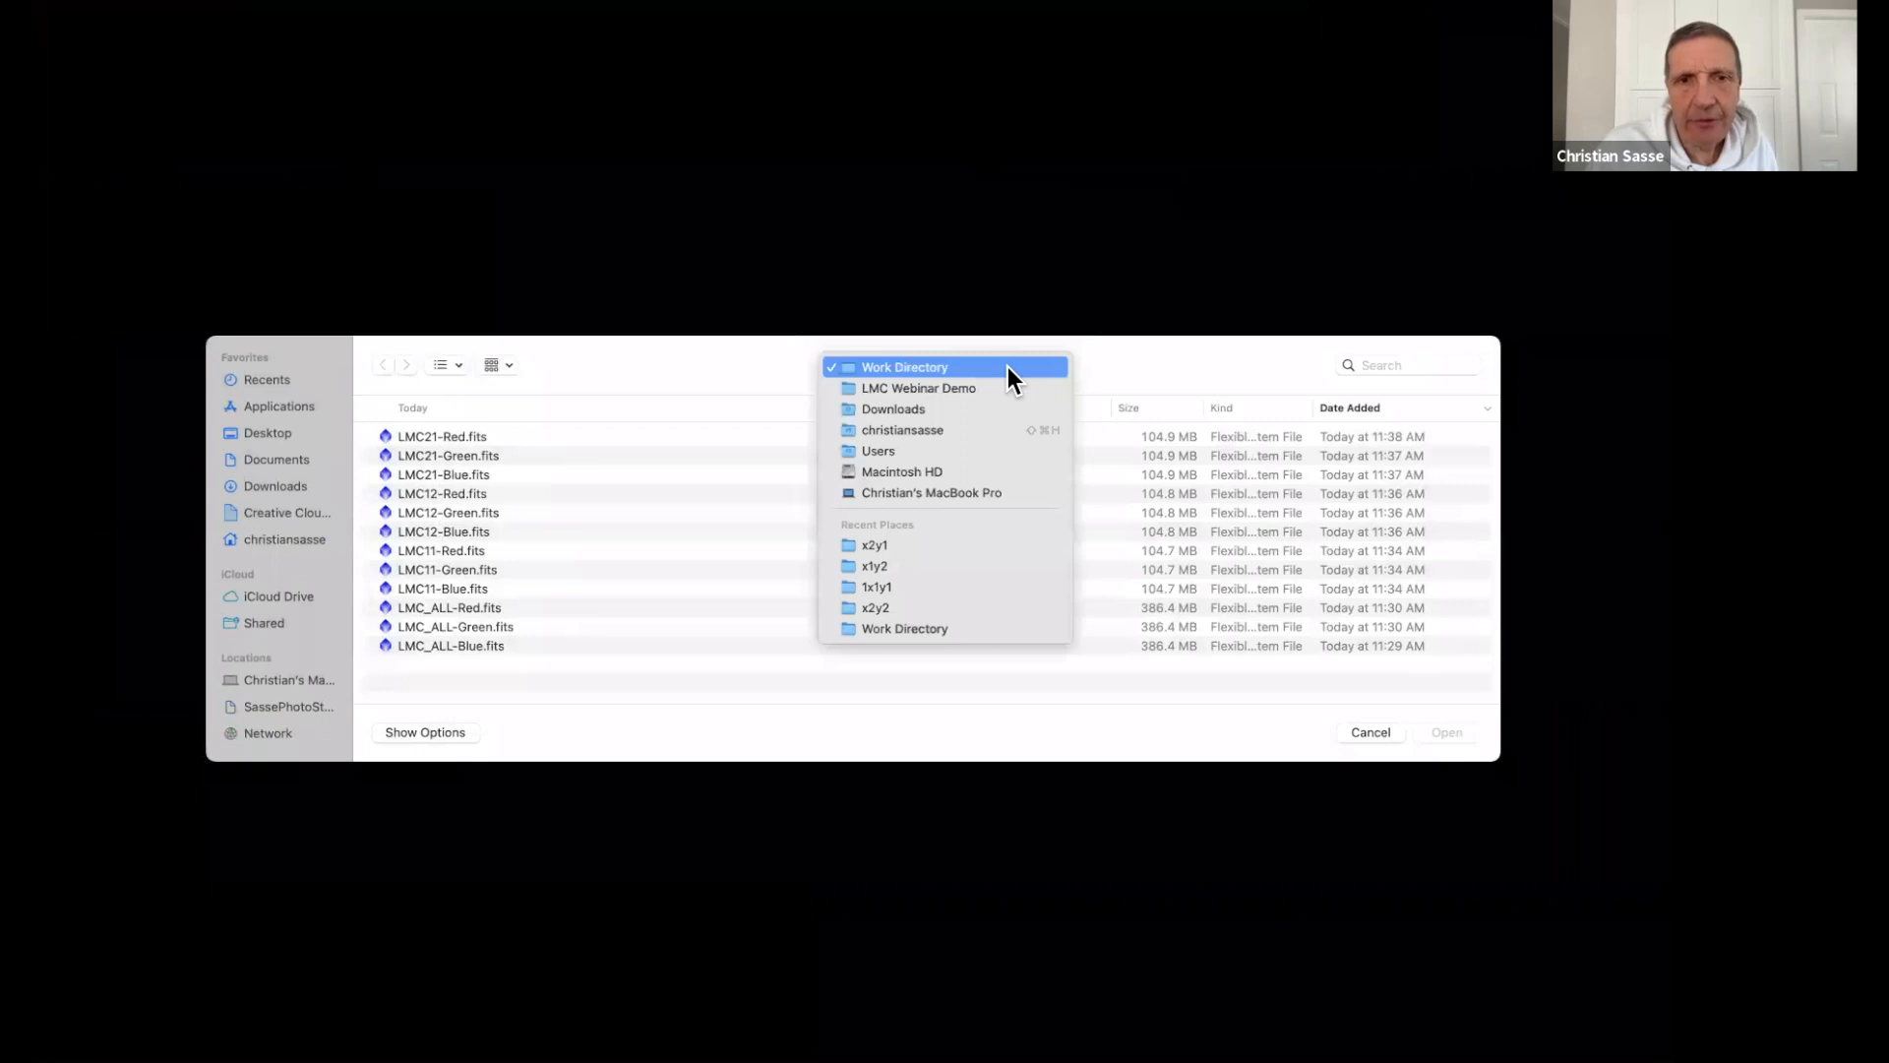
left_click(895, 607)
left_click(604, 439)
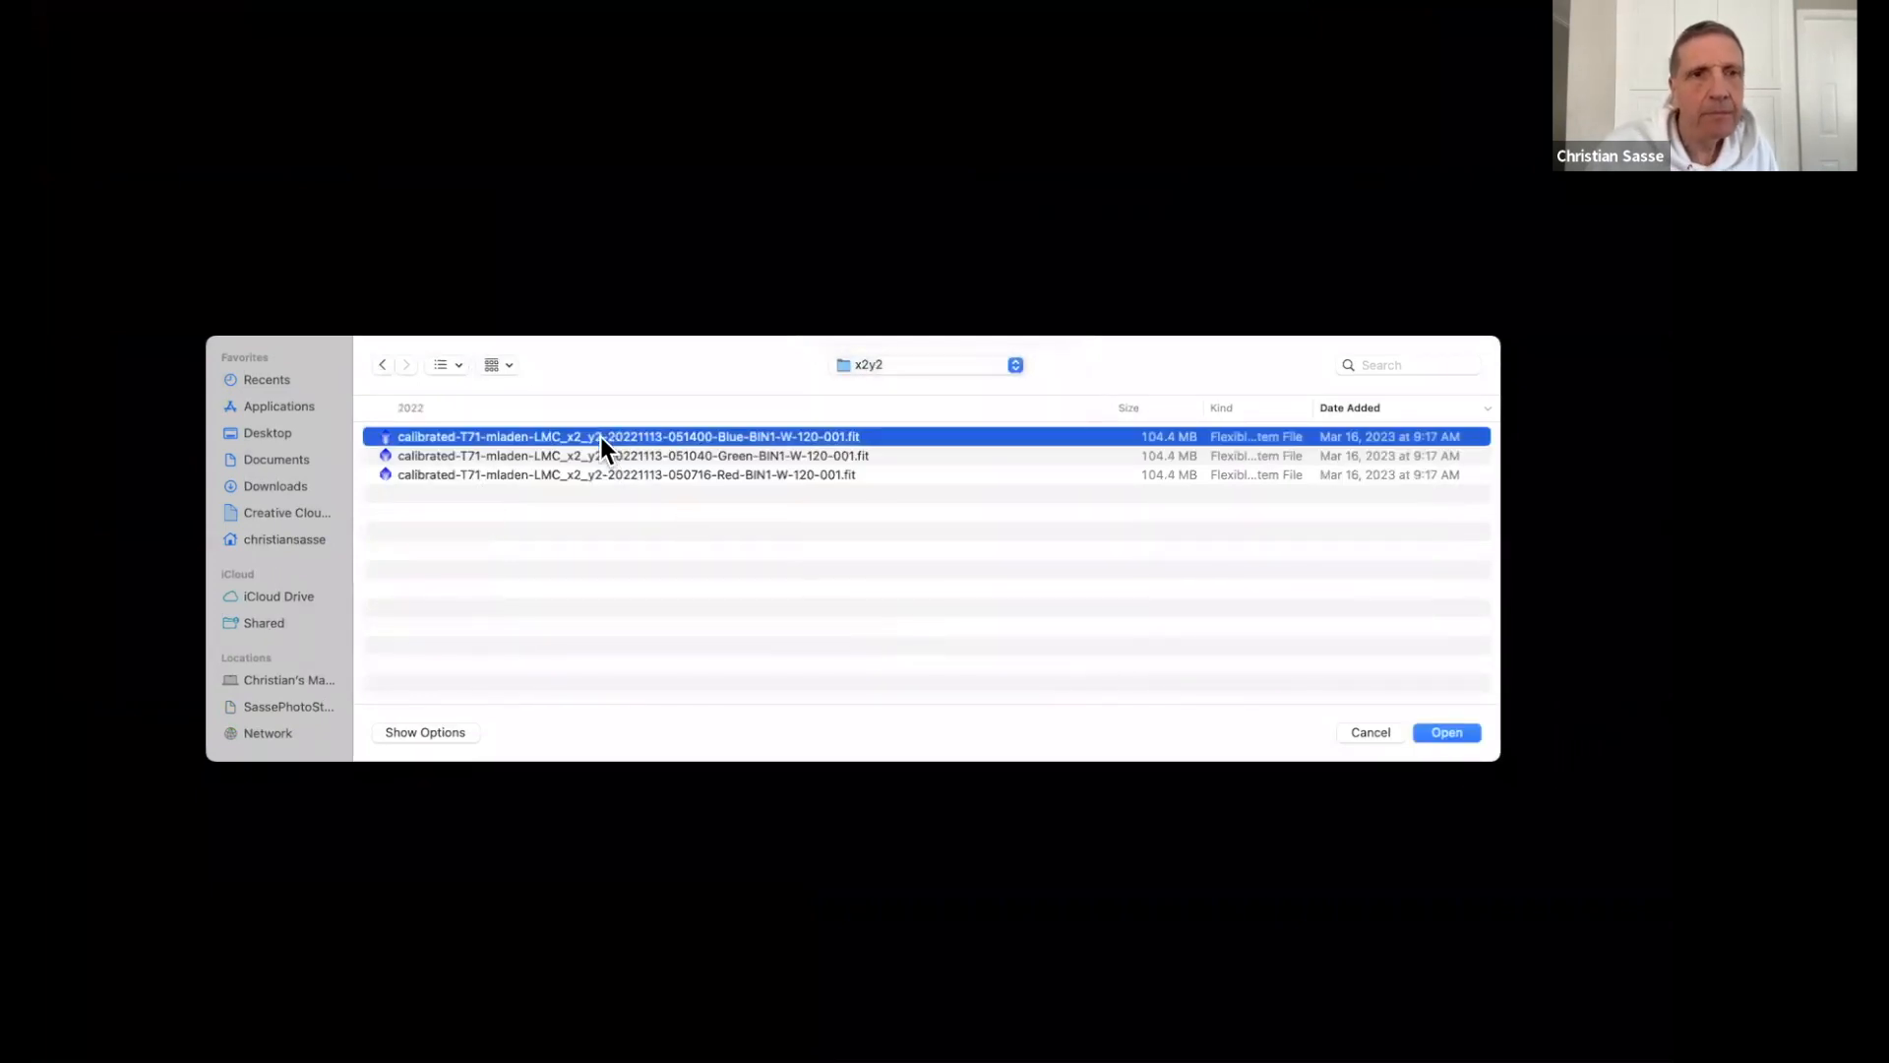
left_click(592, 476, "shift")
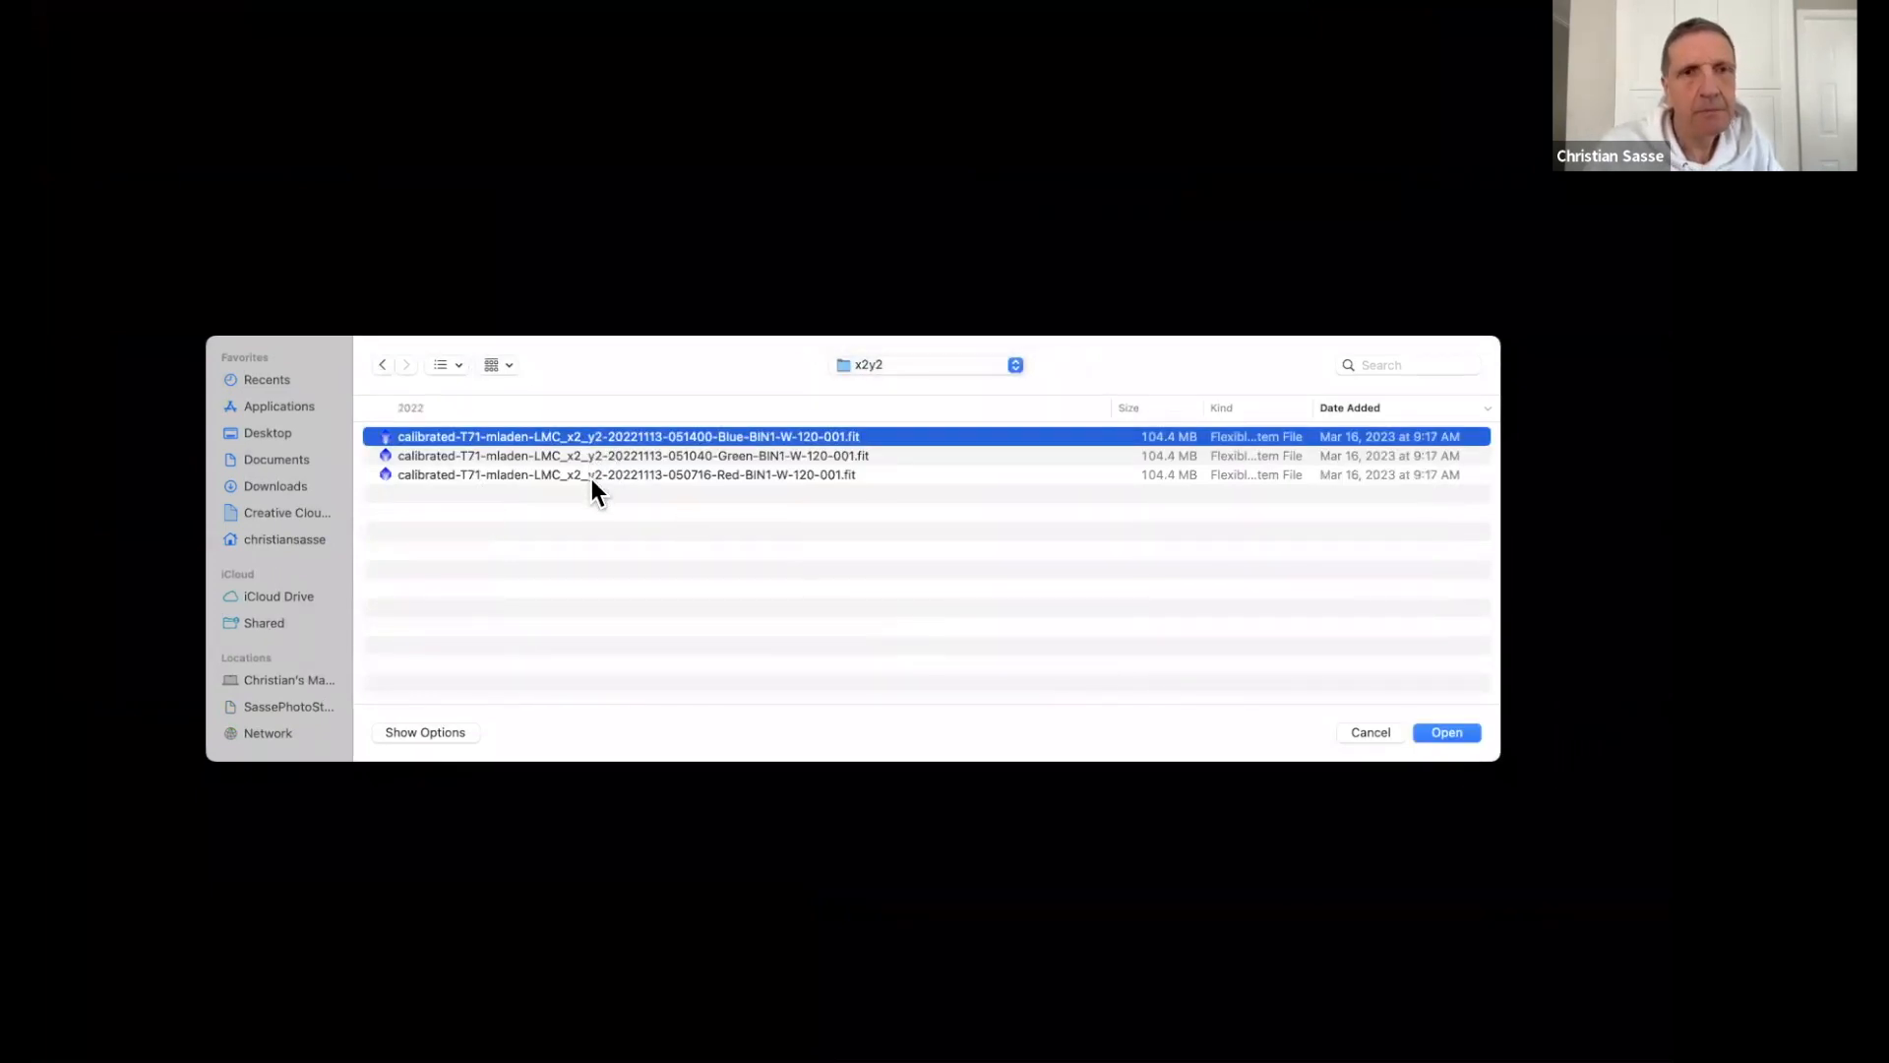
left_click(1459, 734)
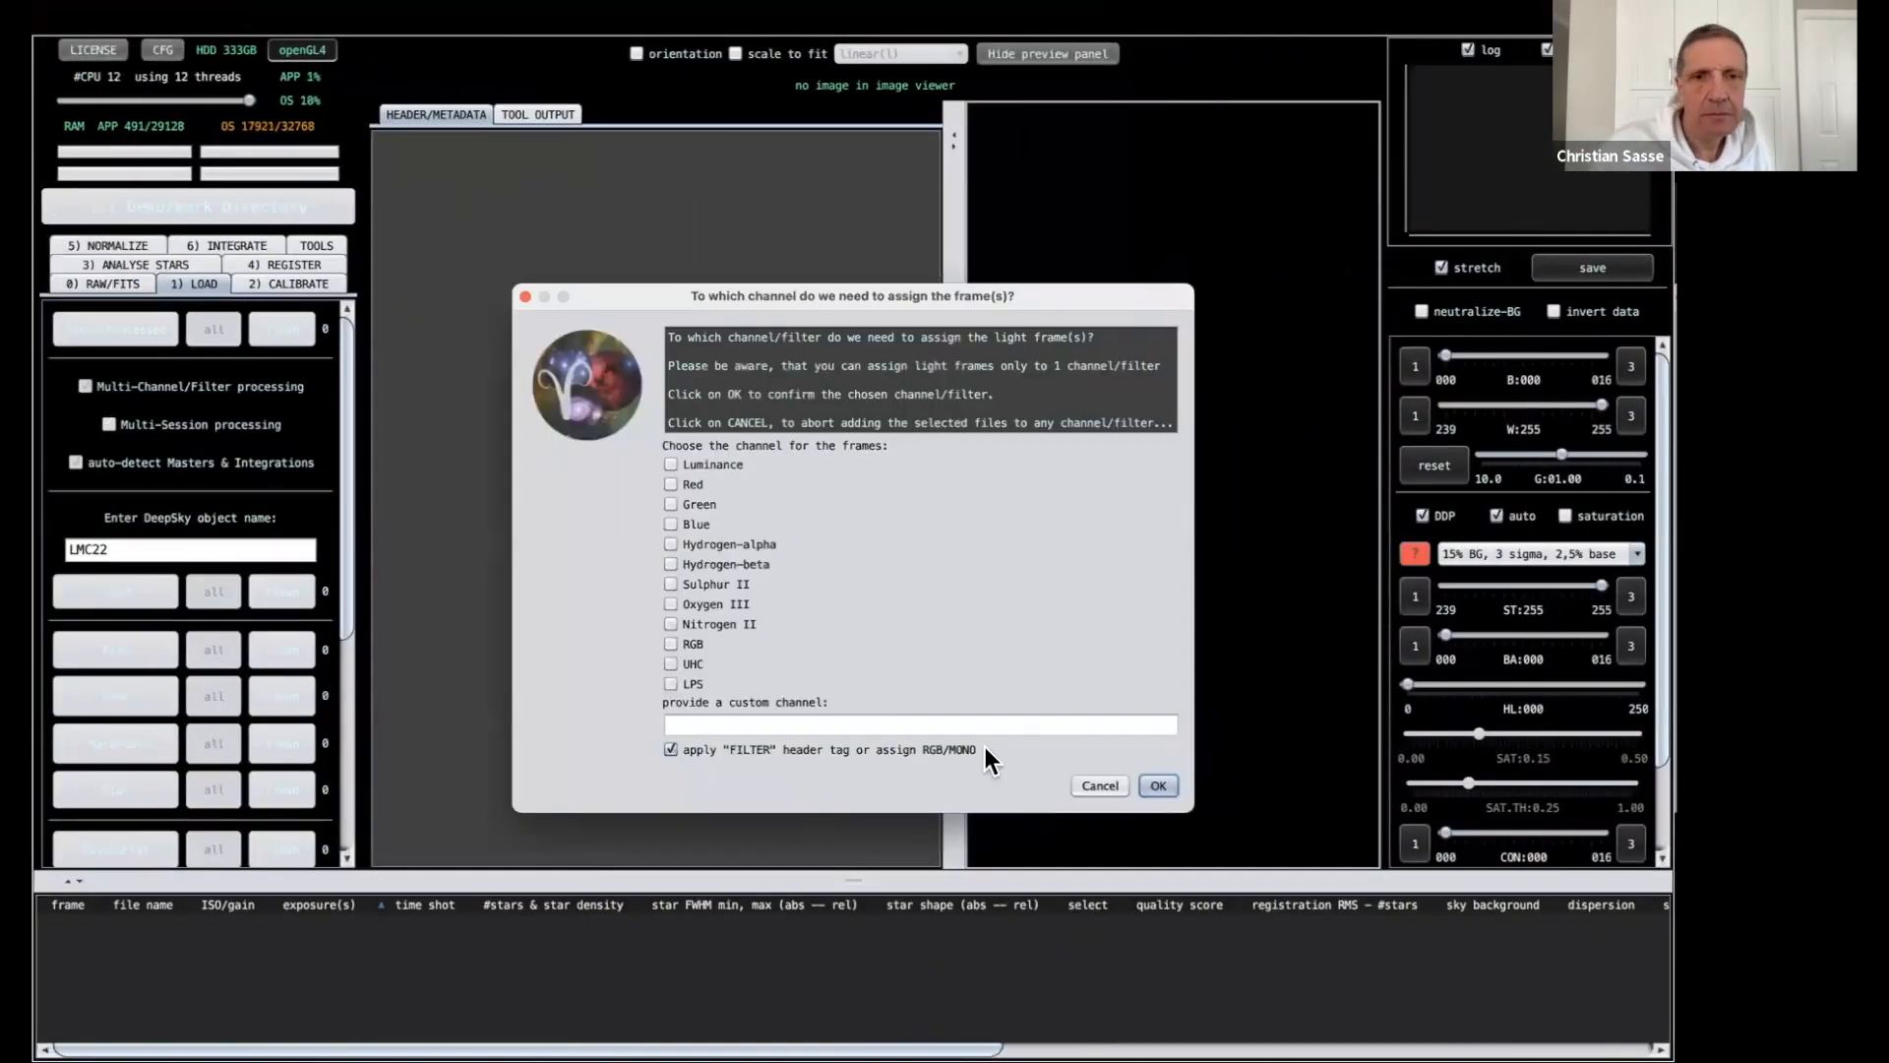
left_click(1147, 784)
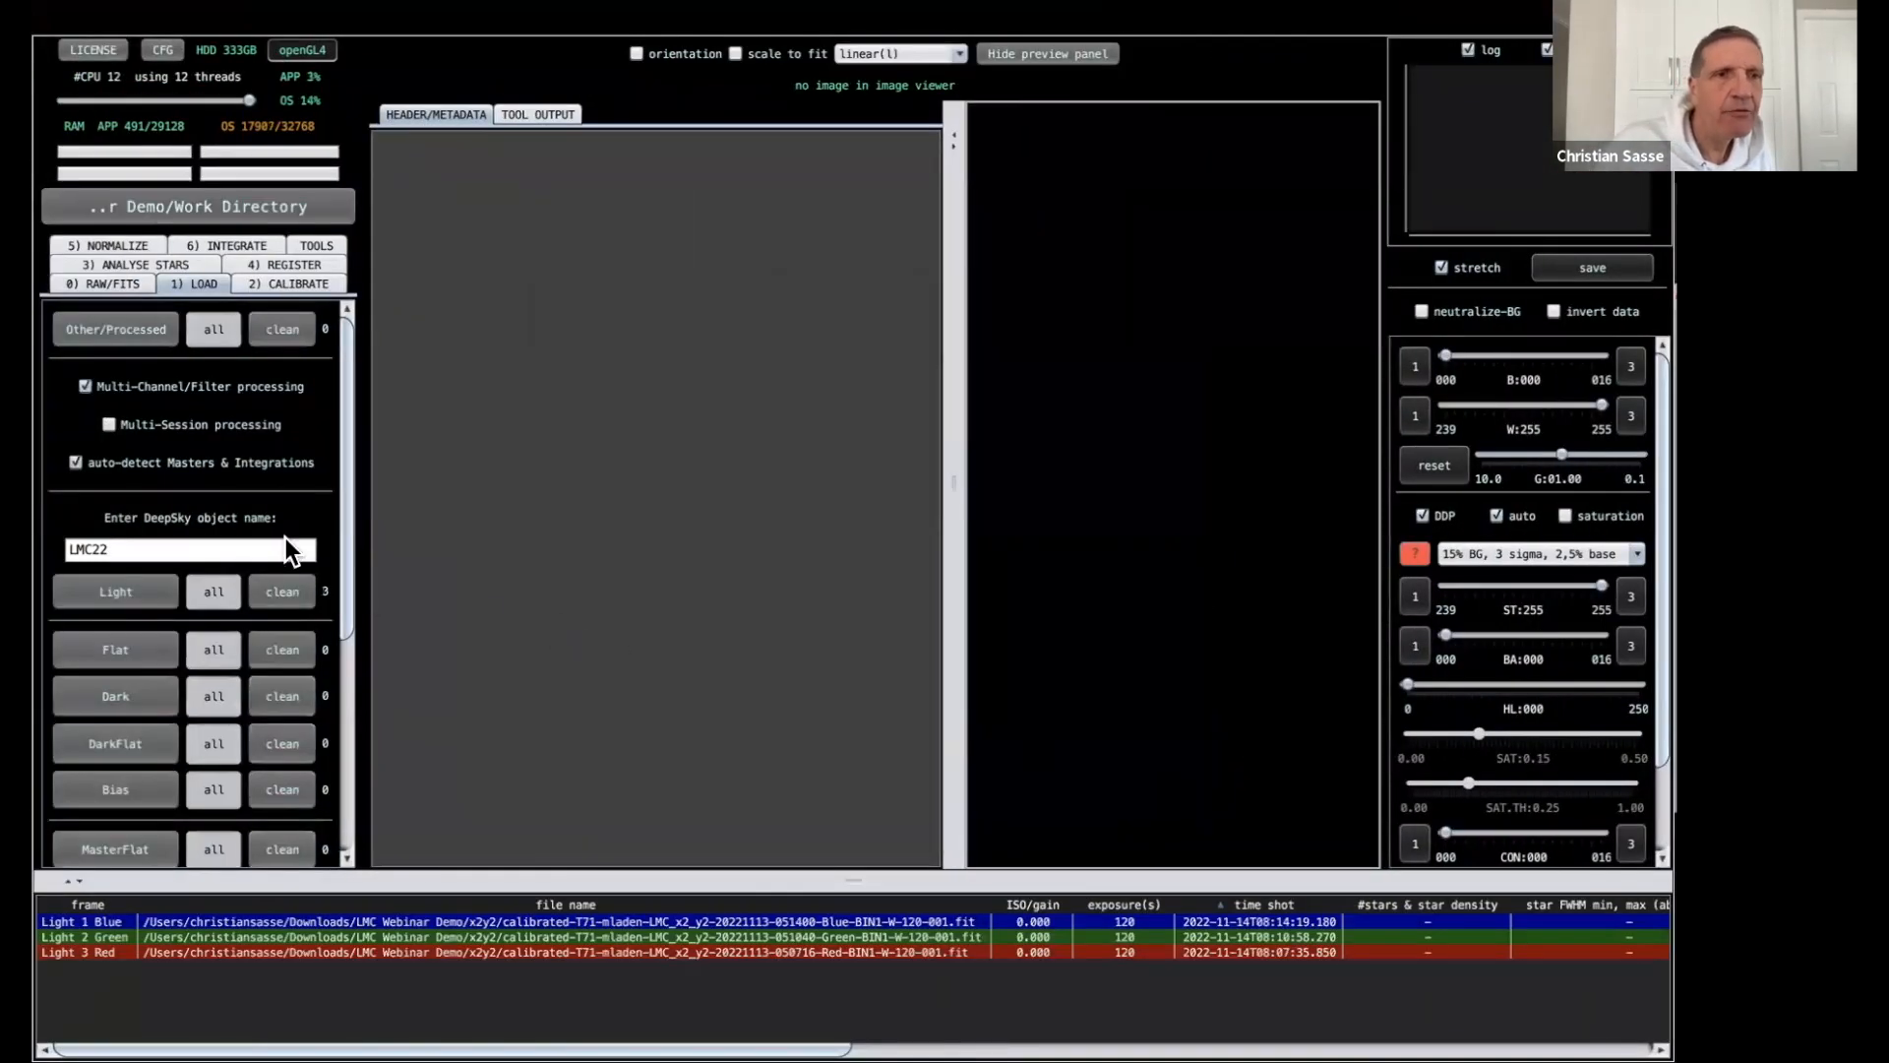
Integrate the x2y2 light frames per channel under the object name LMC22.
left_click(228, 242)
scroll(173, 587, "down", 10)
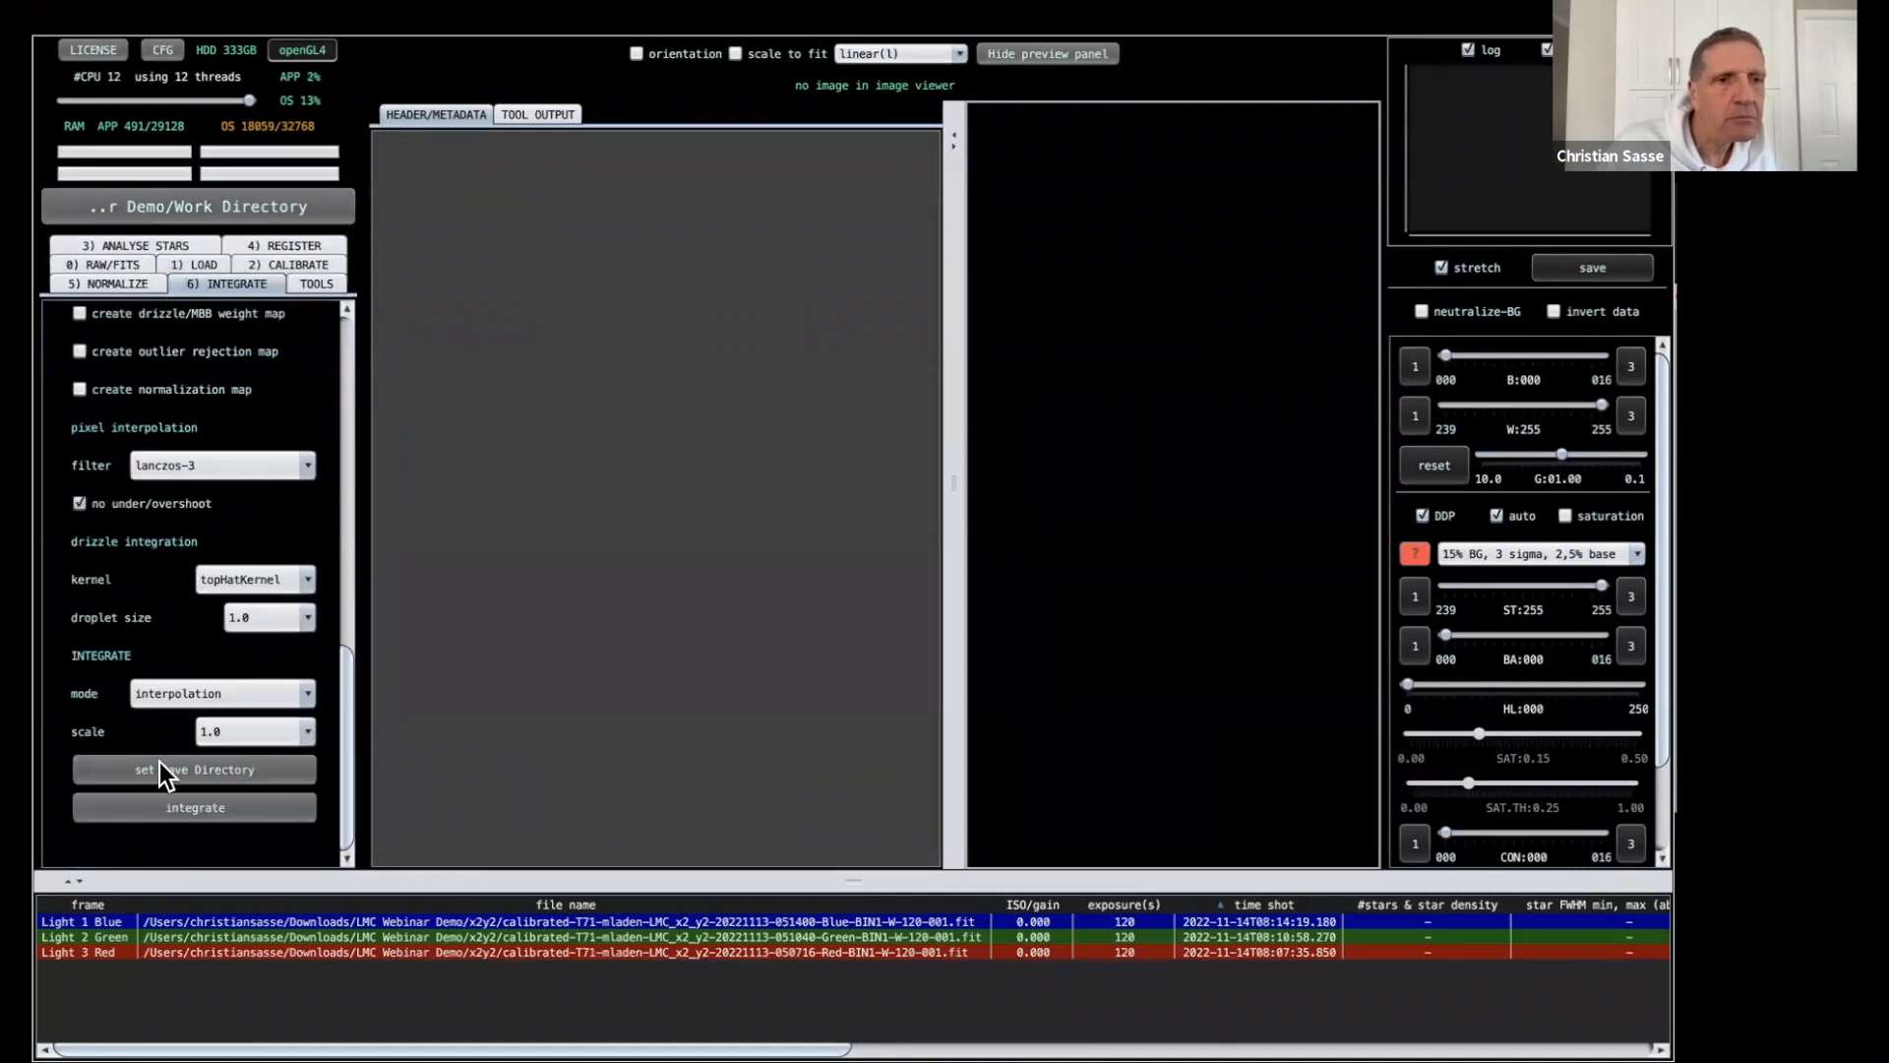
left_click(172, 805)
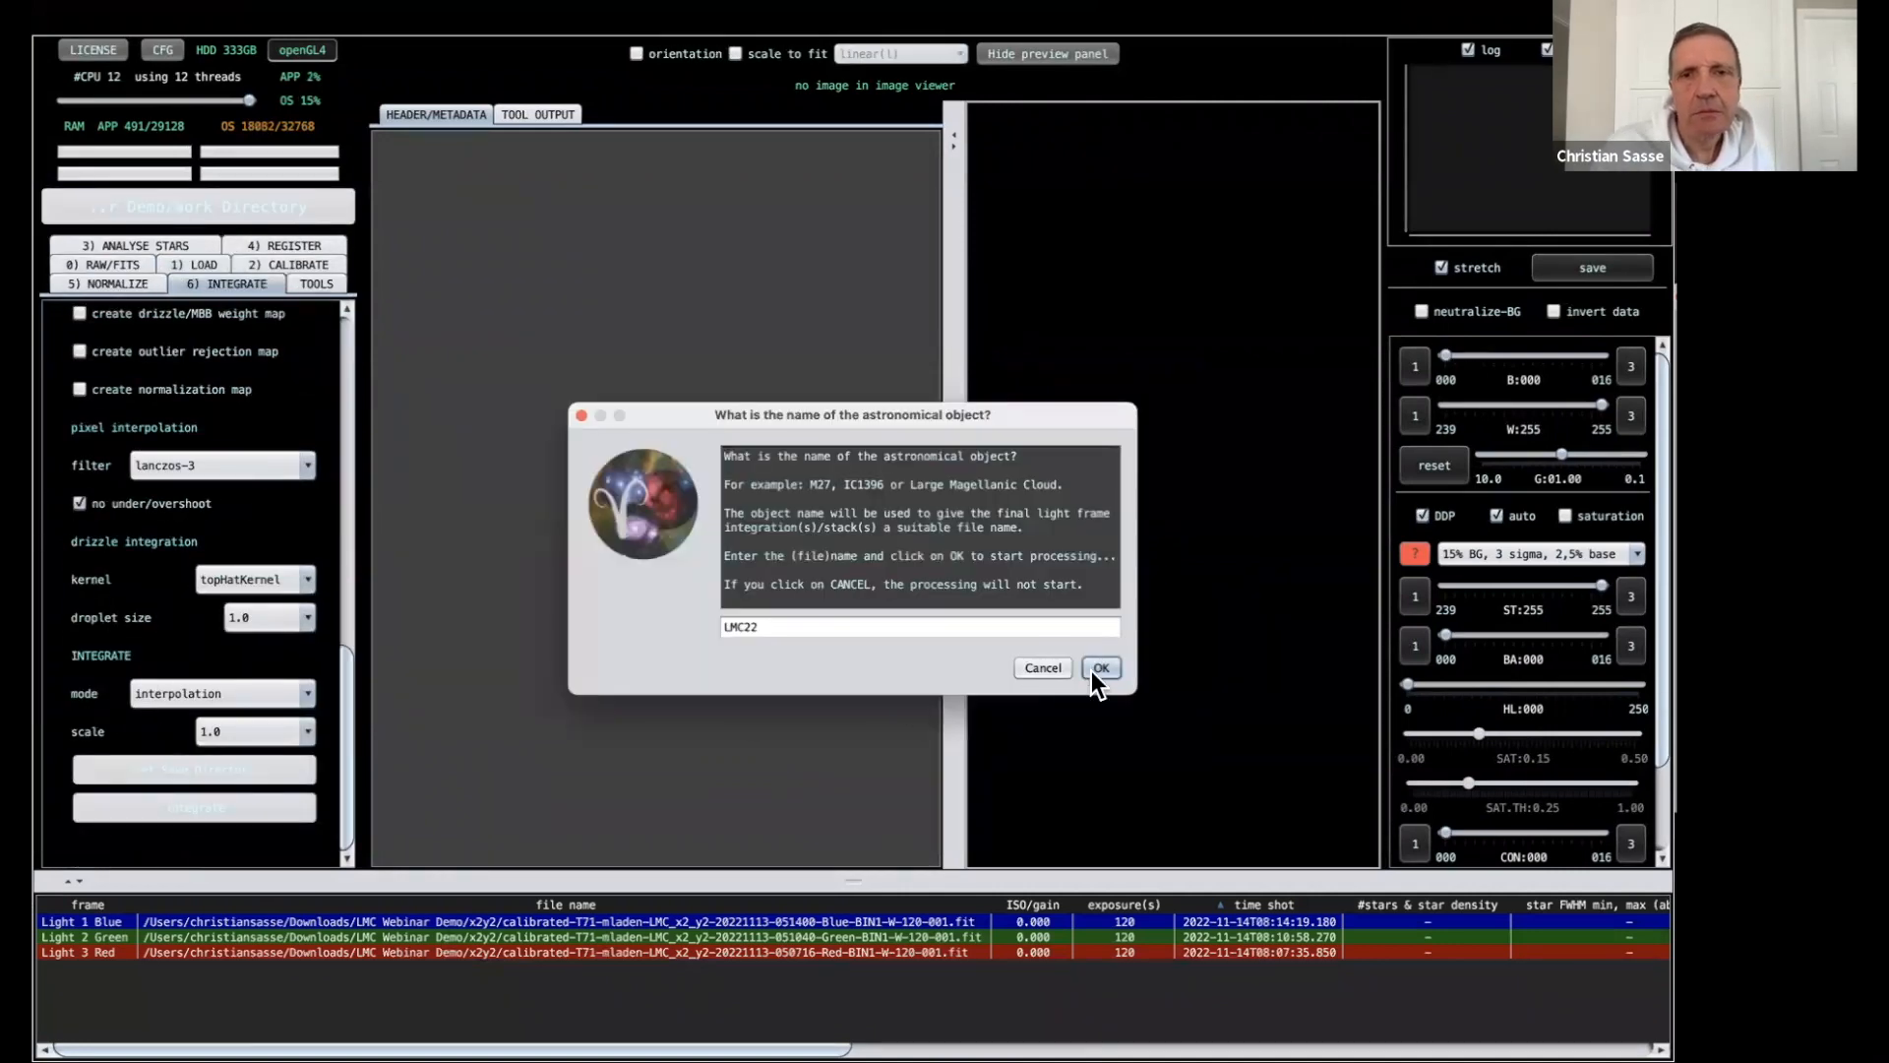
left_click(1100, 668)
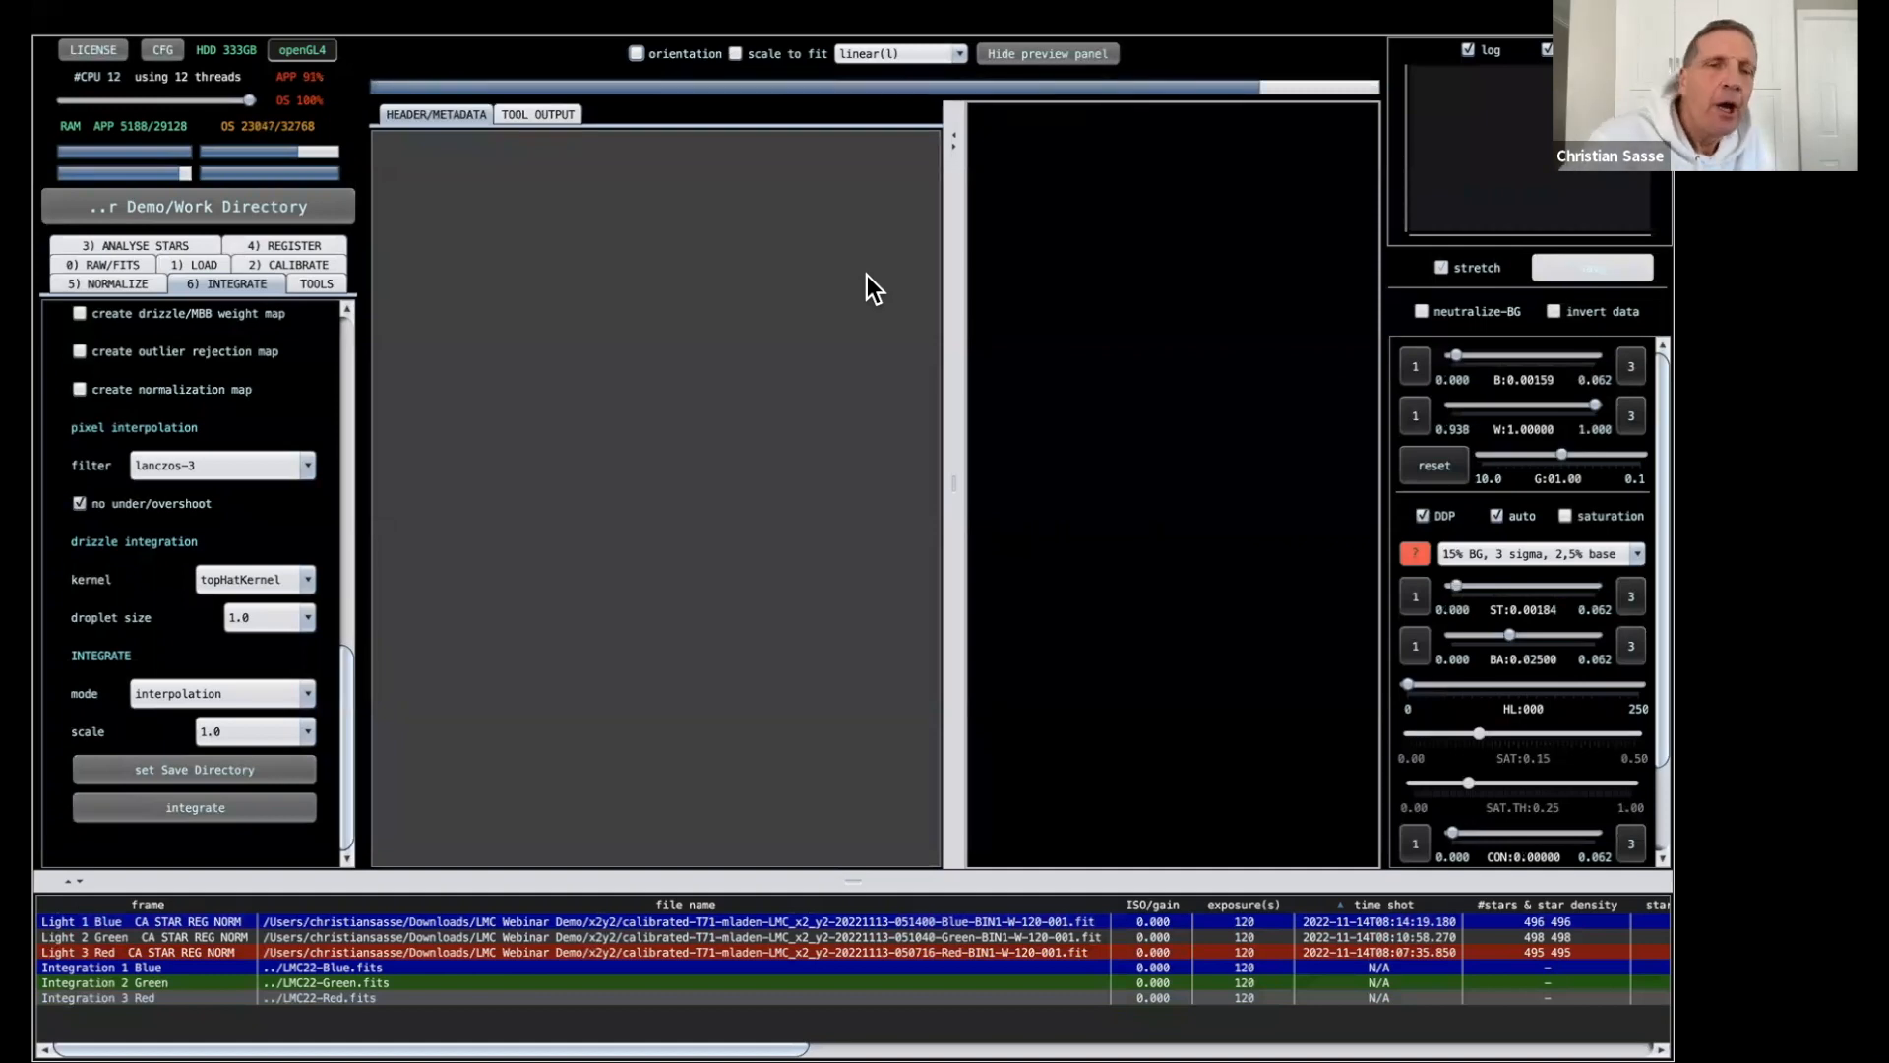
Quit Astro Pixel Processor to close the LMC22 session.
mouse_move(583, 8)
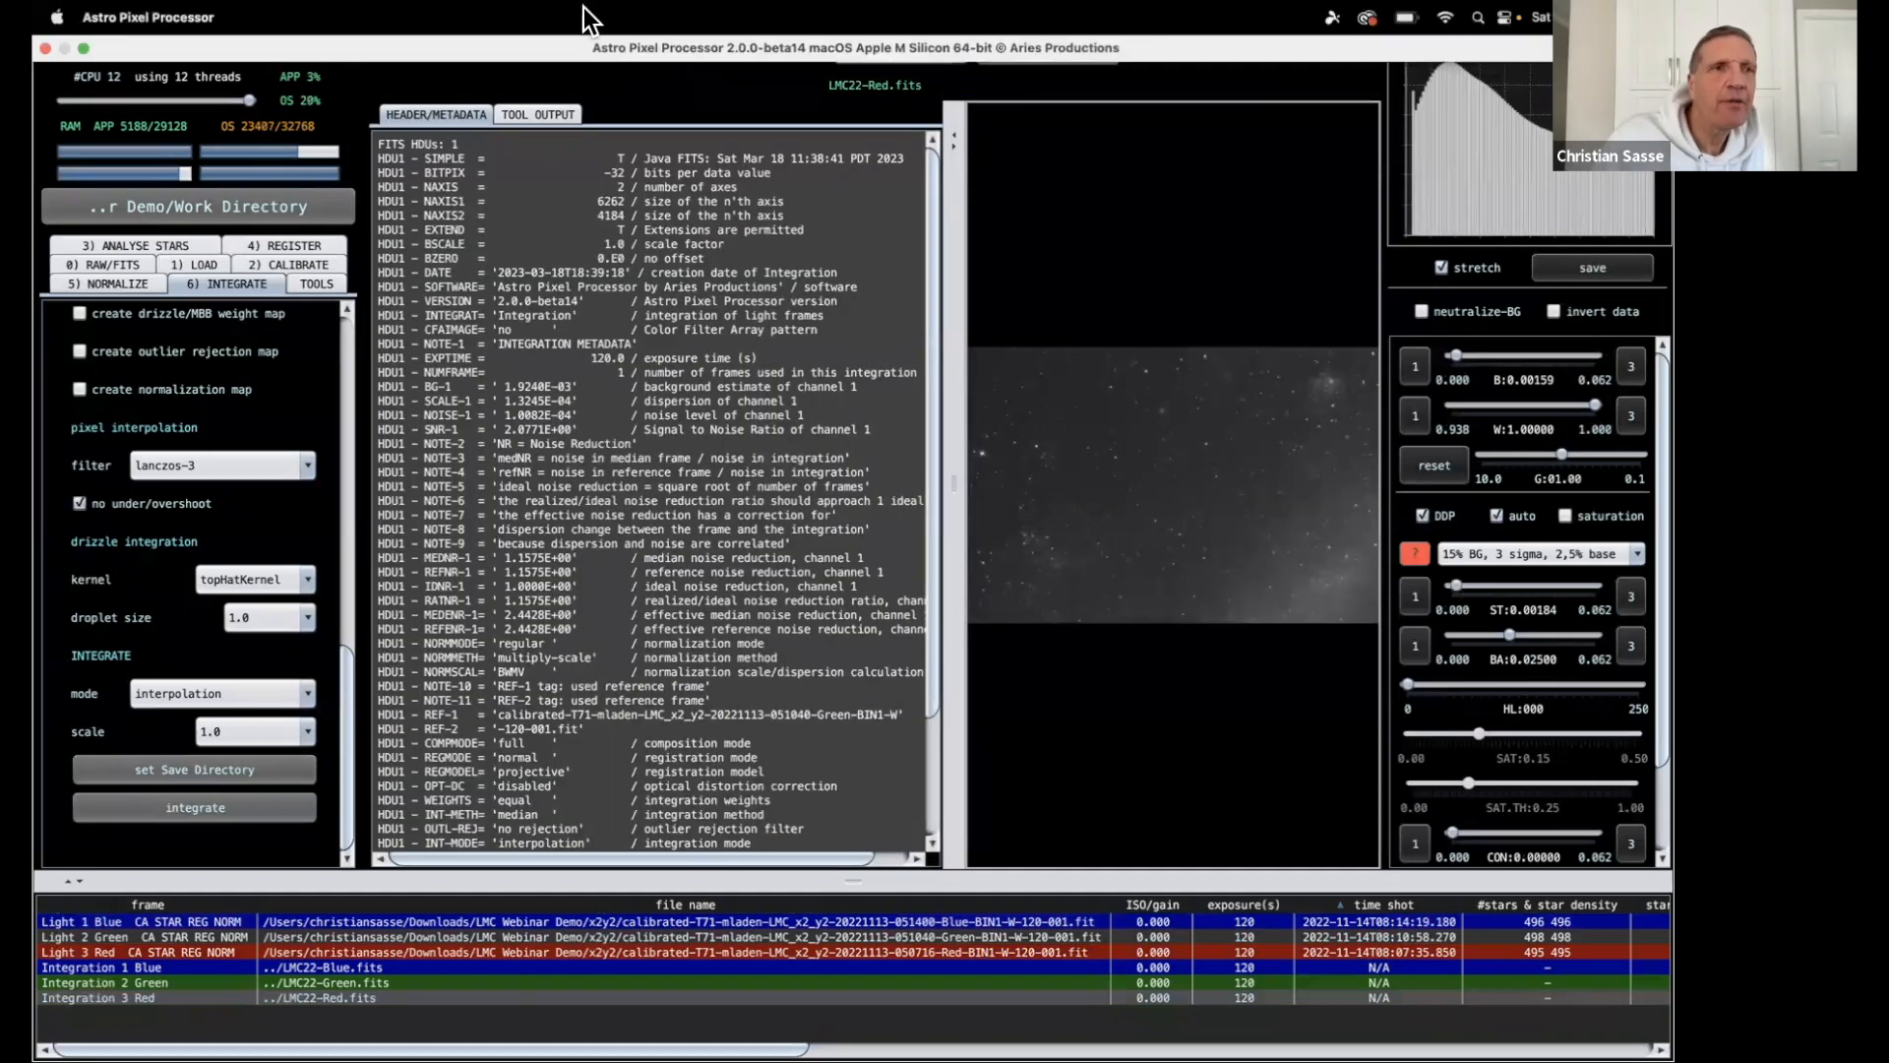
left_click(183, 8)
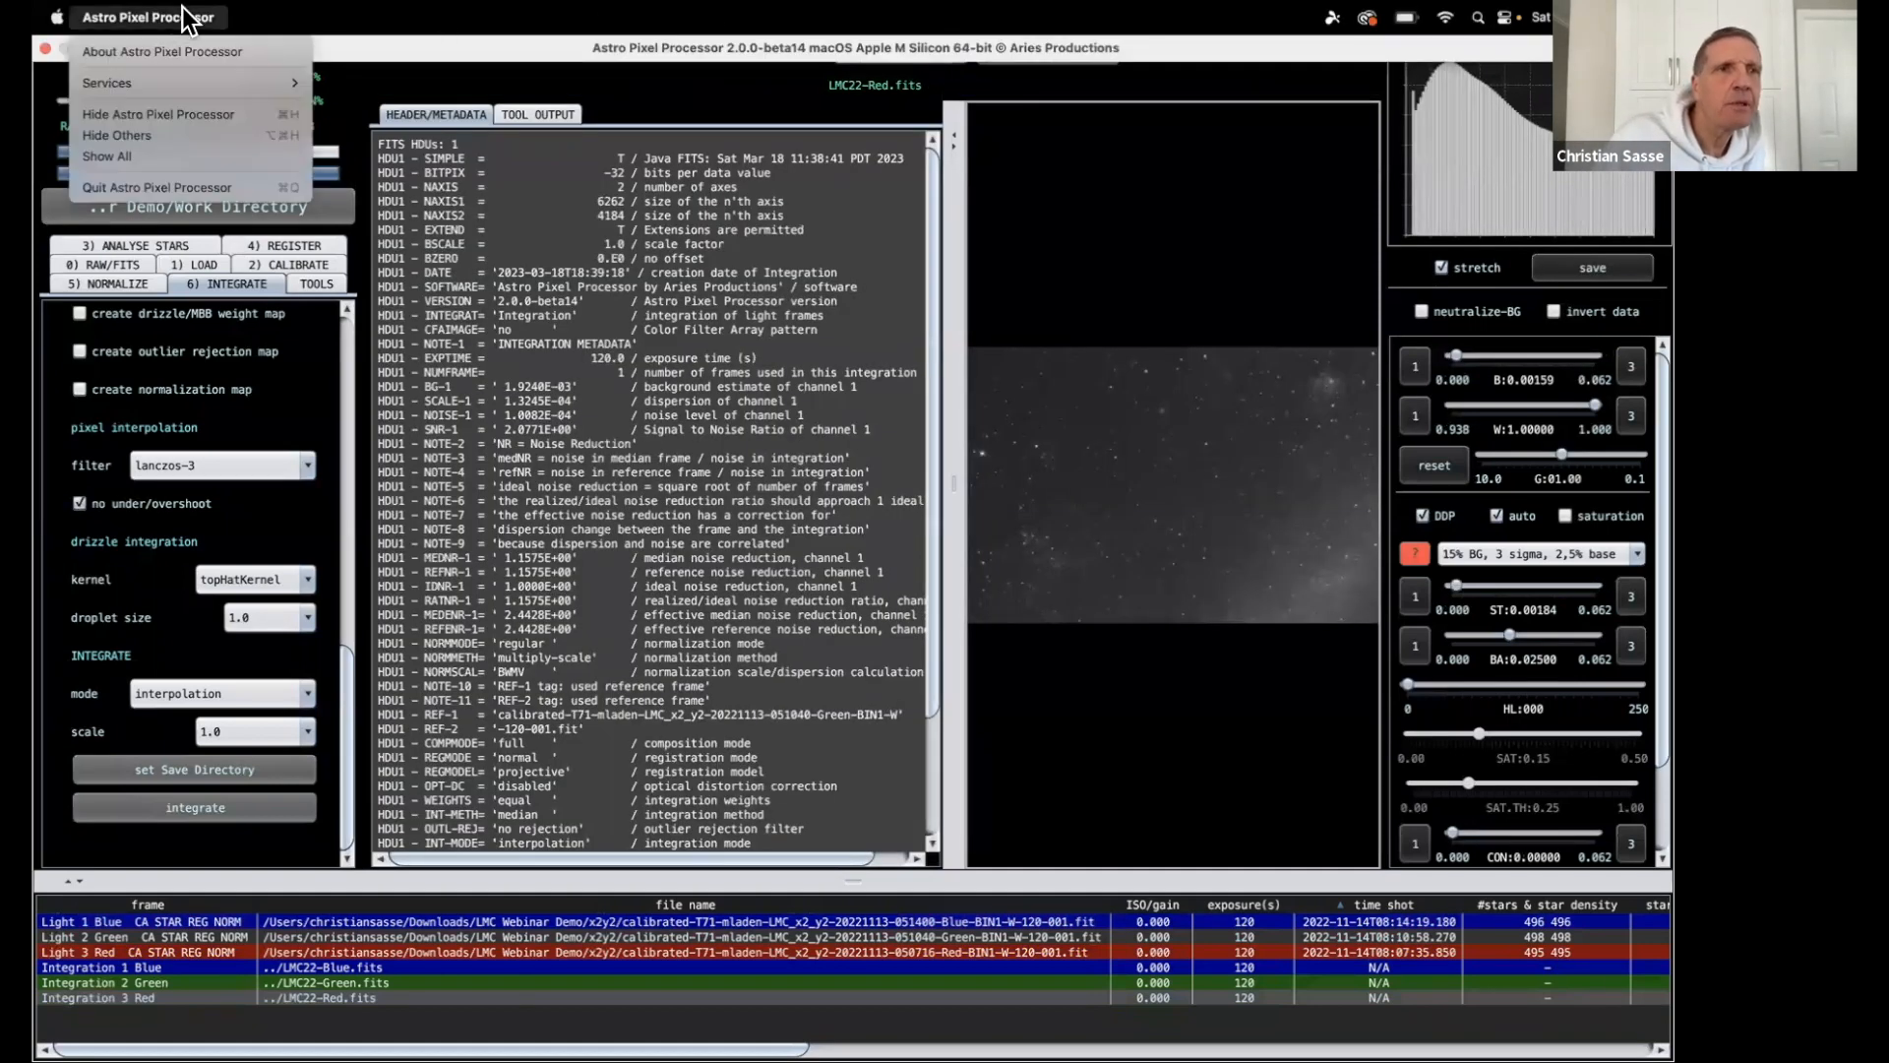
left_click(165, 191)
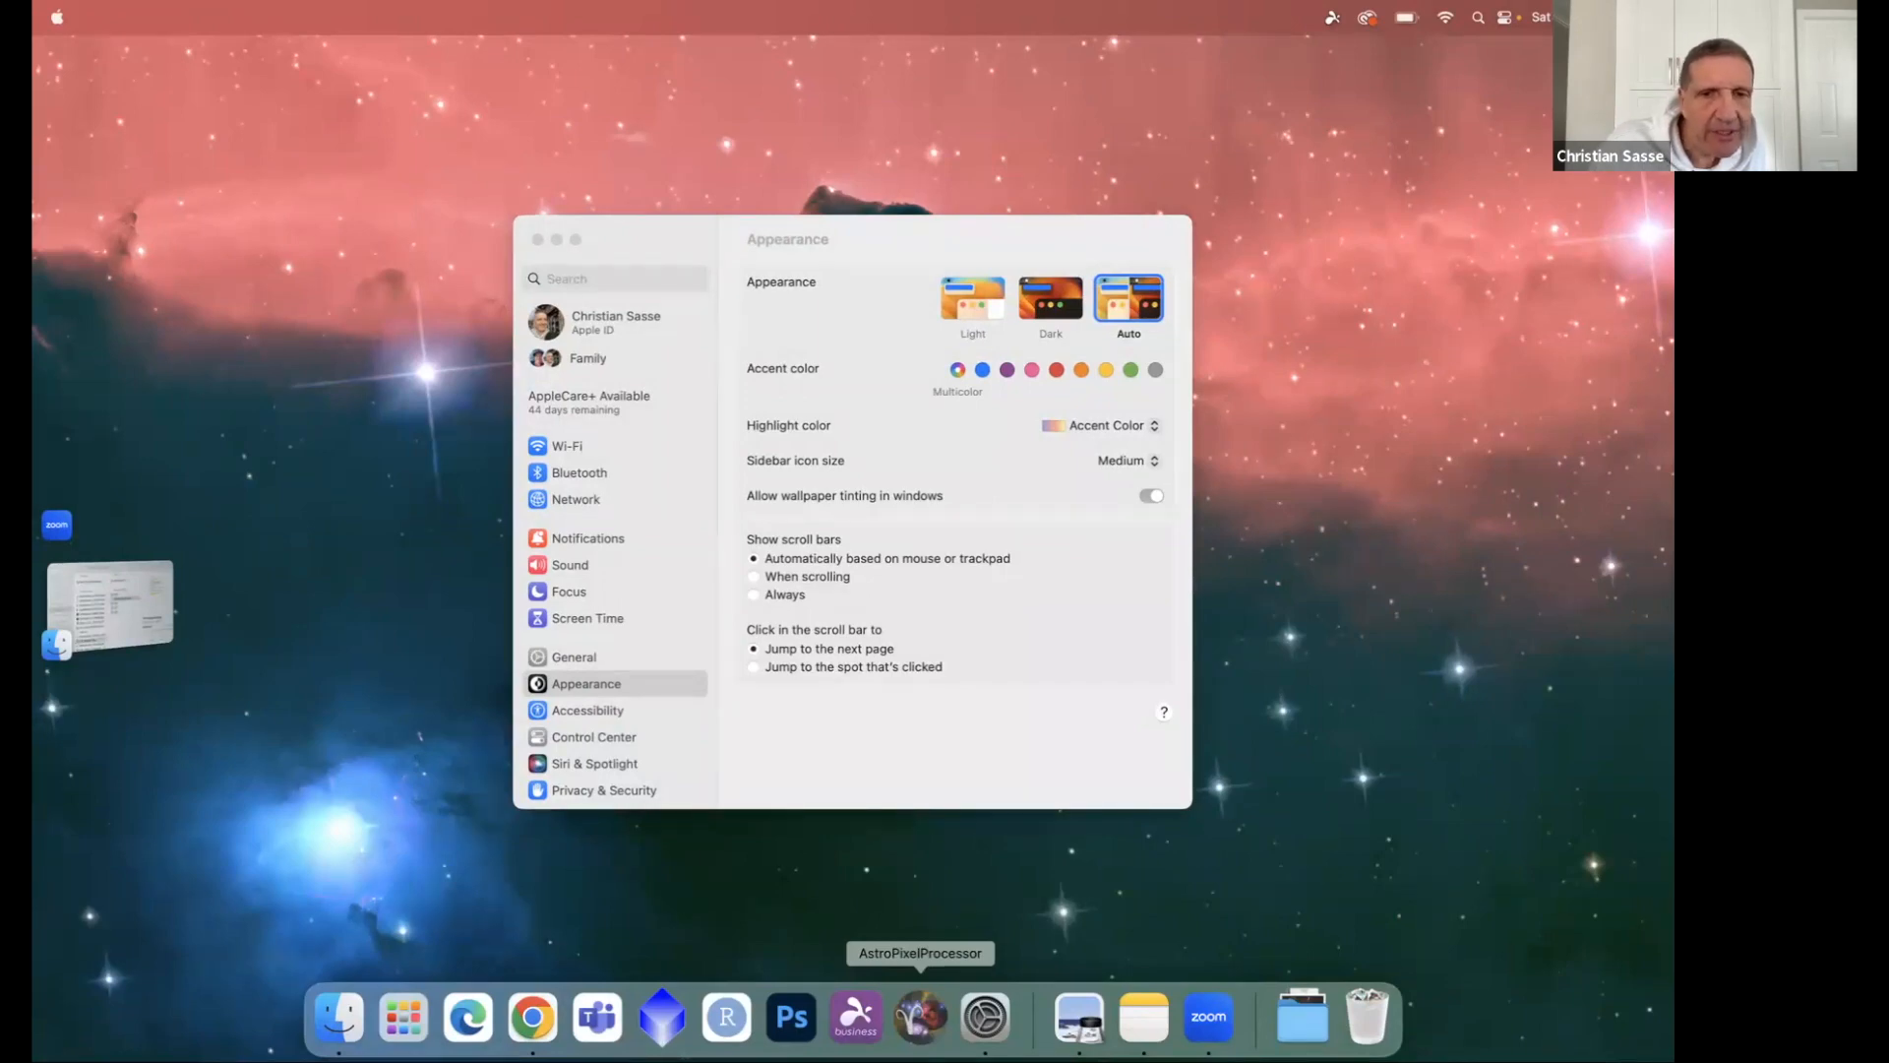
Switch to Finder in full screen and examine the integrated FITS files in the LMC Webinar Demo Work Directory.
left_click(343, 1015)
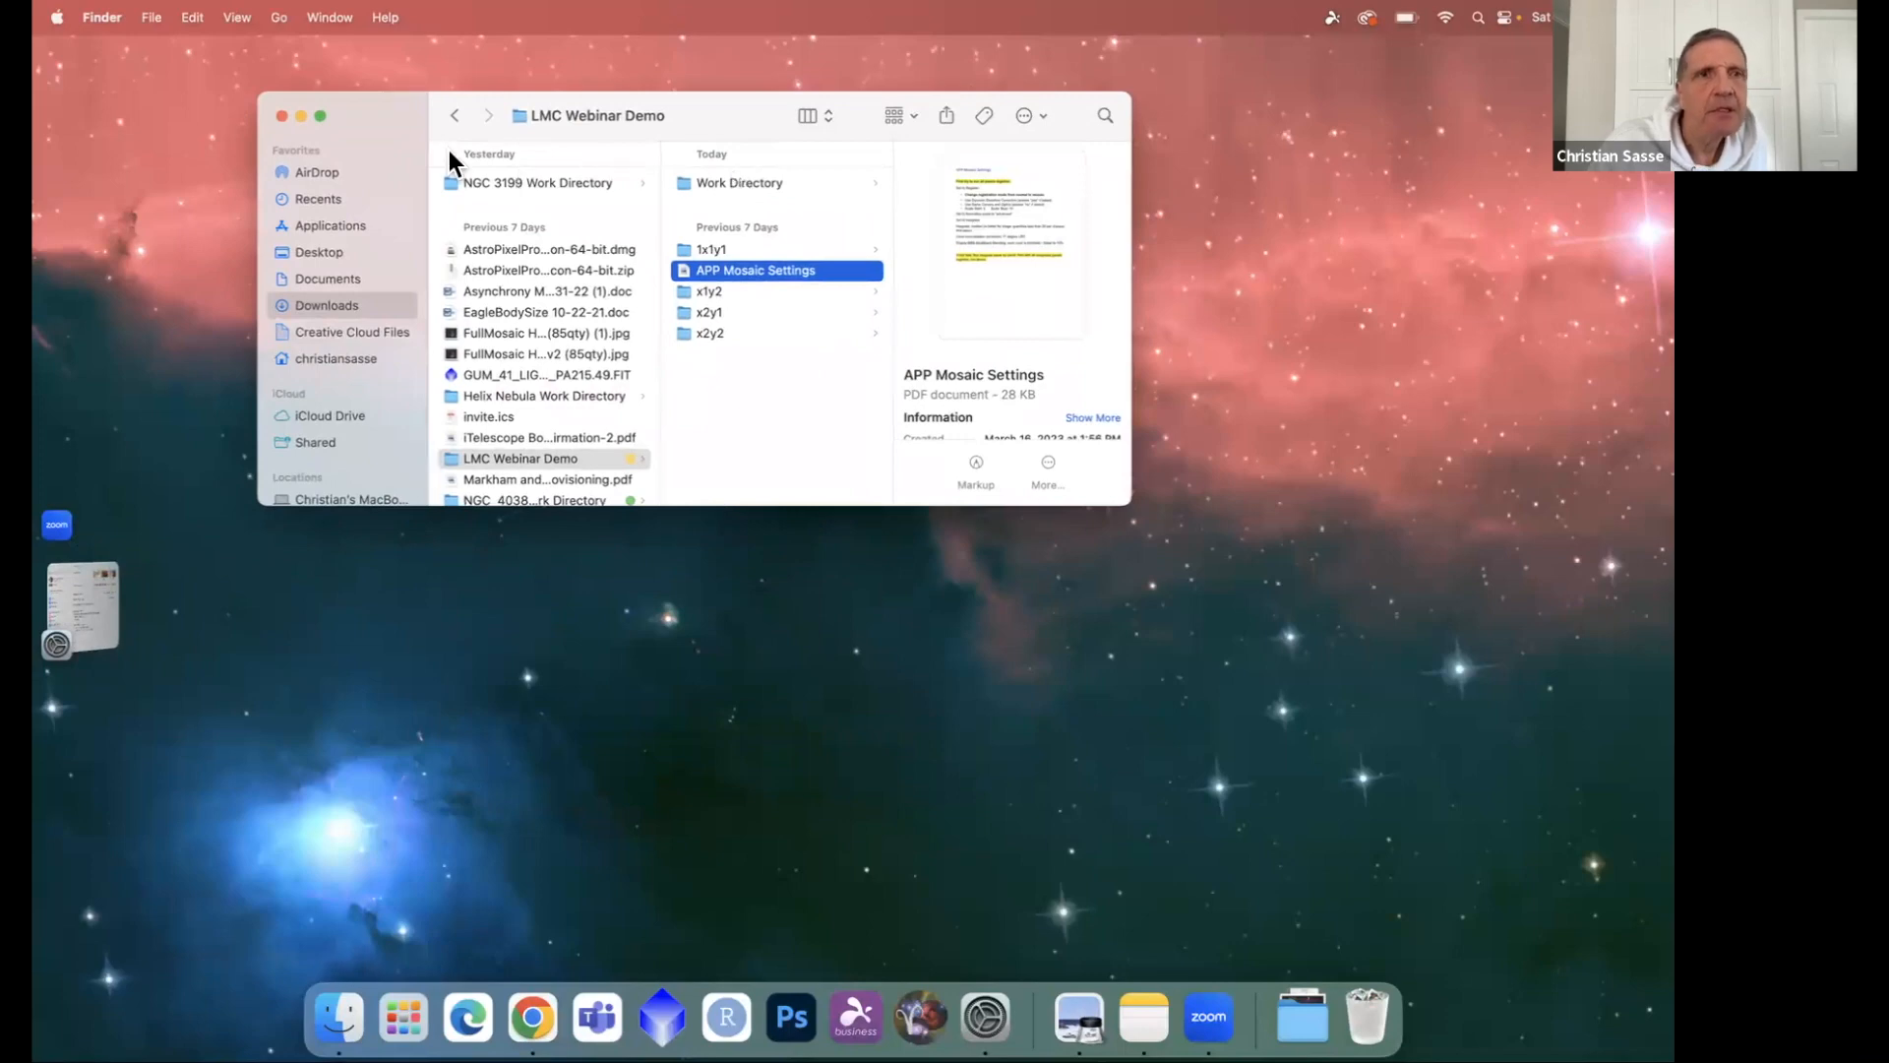
left_click(320, 115)
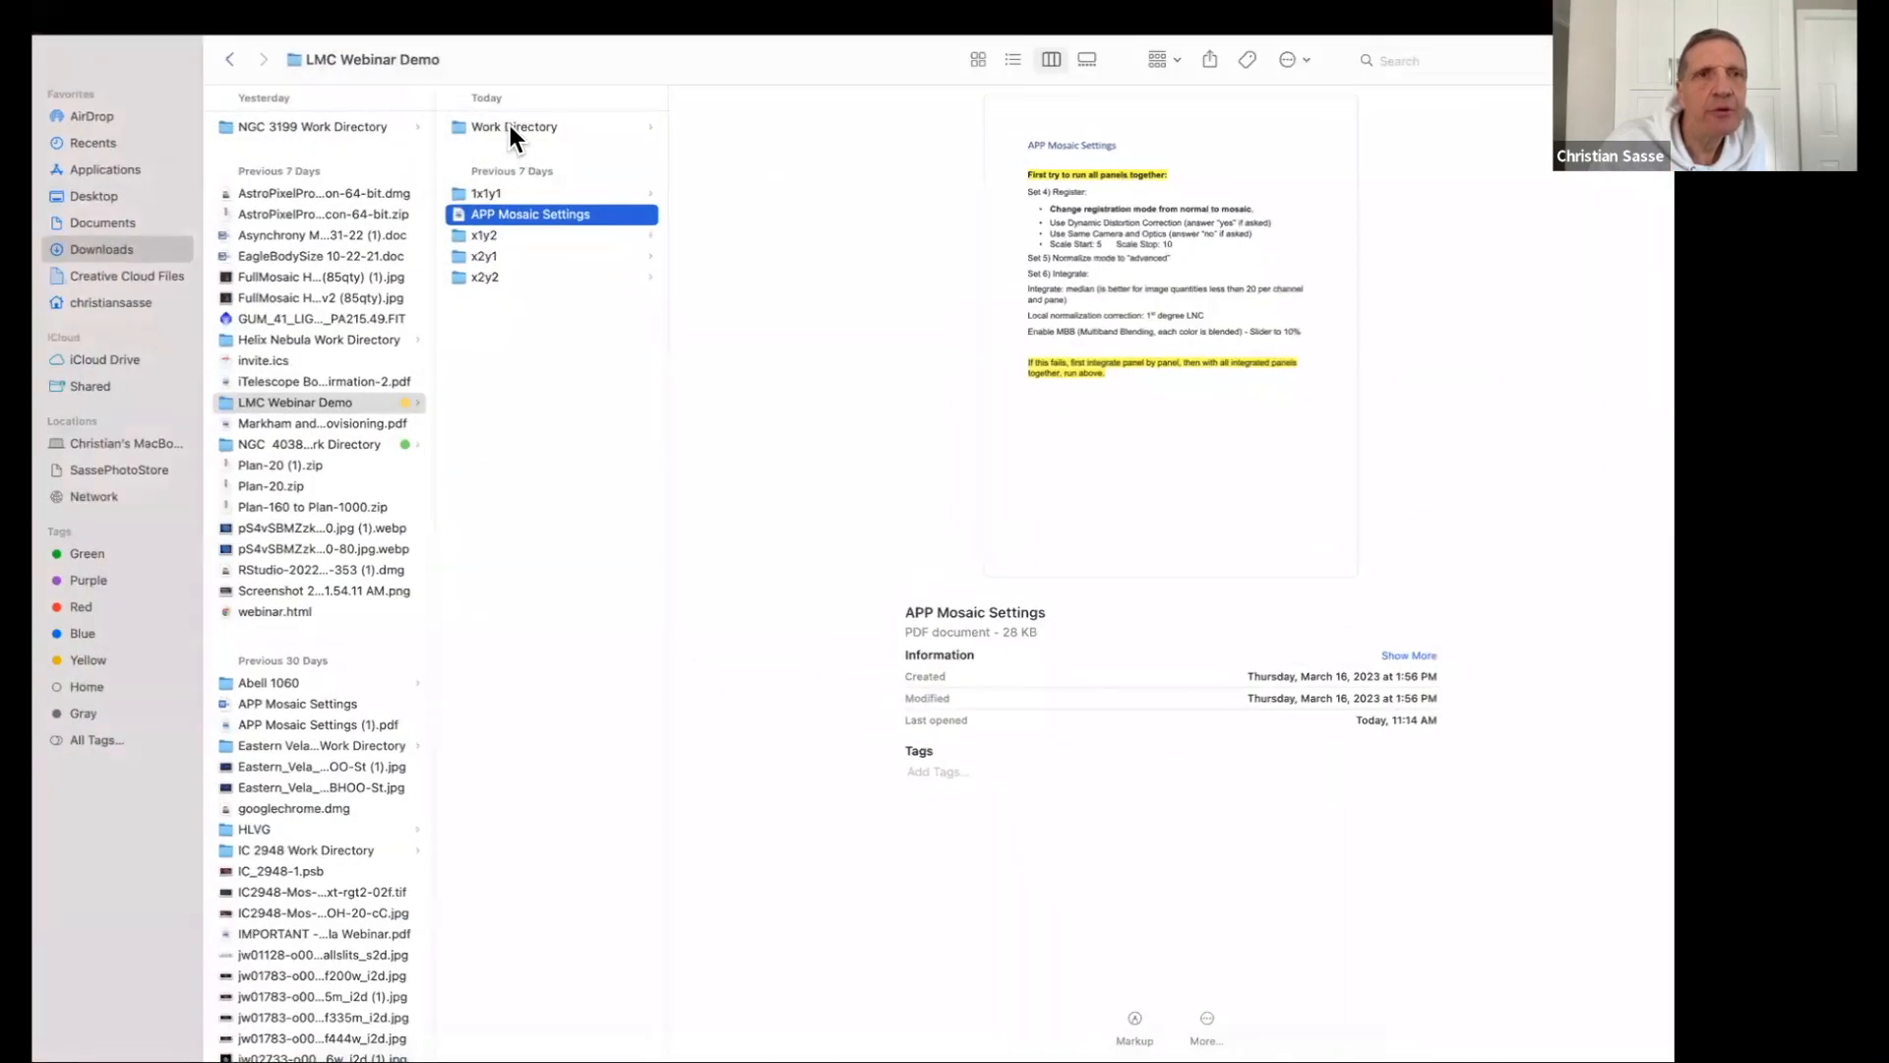
left_click(508, 126)
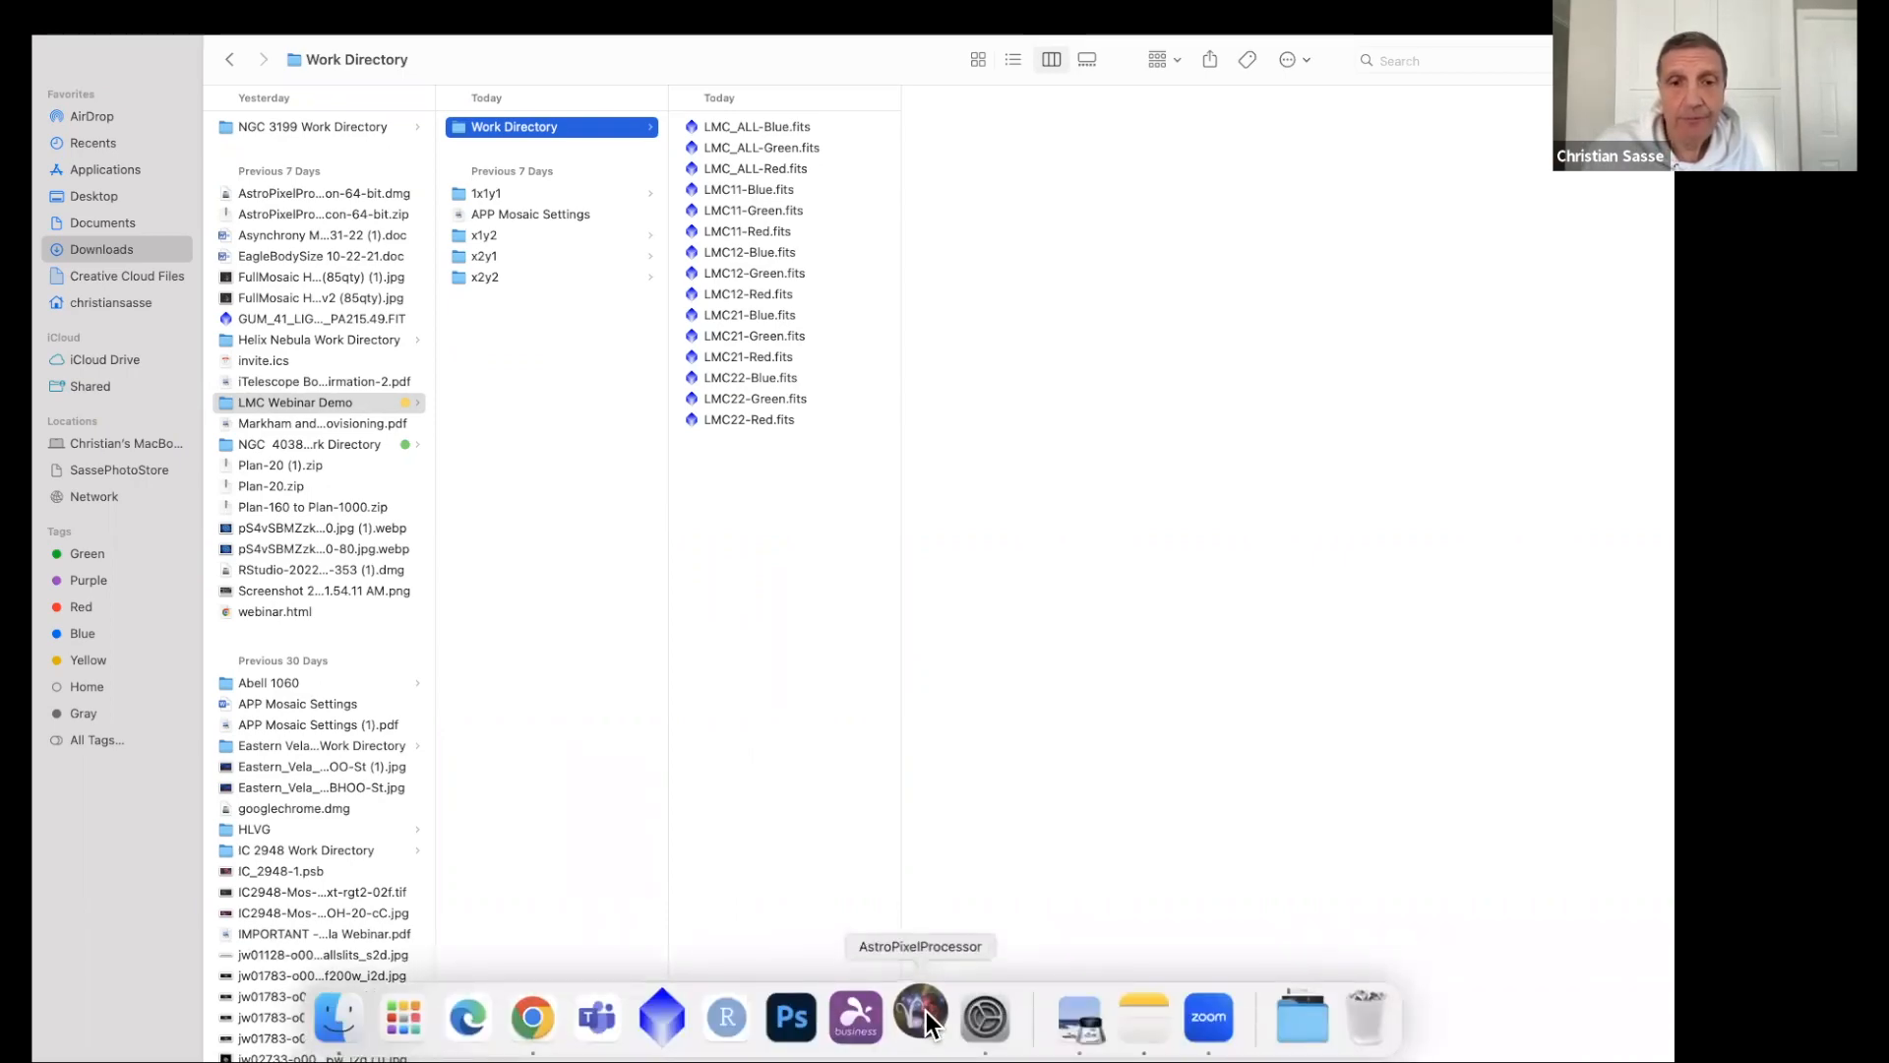
Relaunch Astro Pixel Processor in full screen and name the deep-sky object LMC 11122122.
left_click(926, 1011)
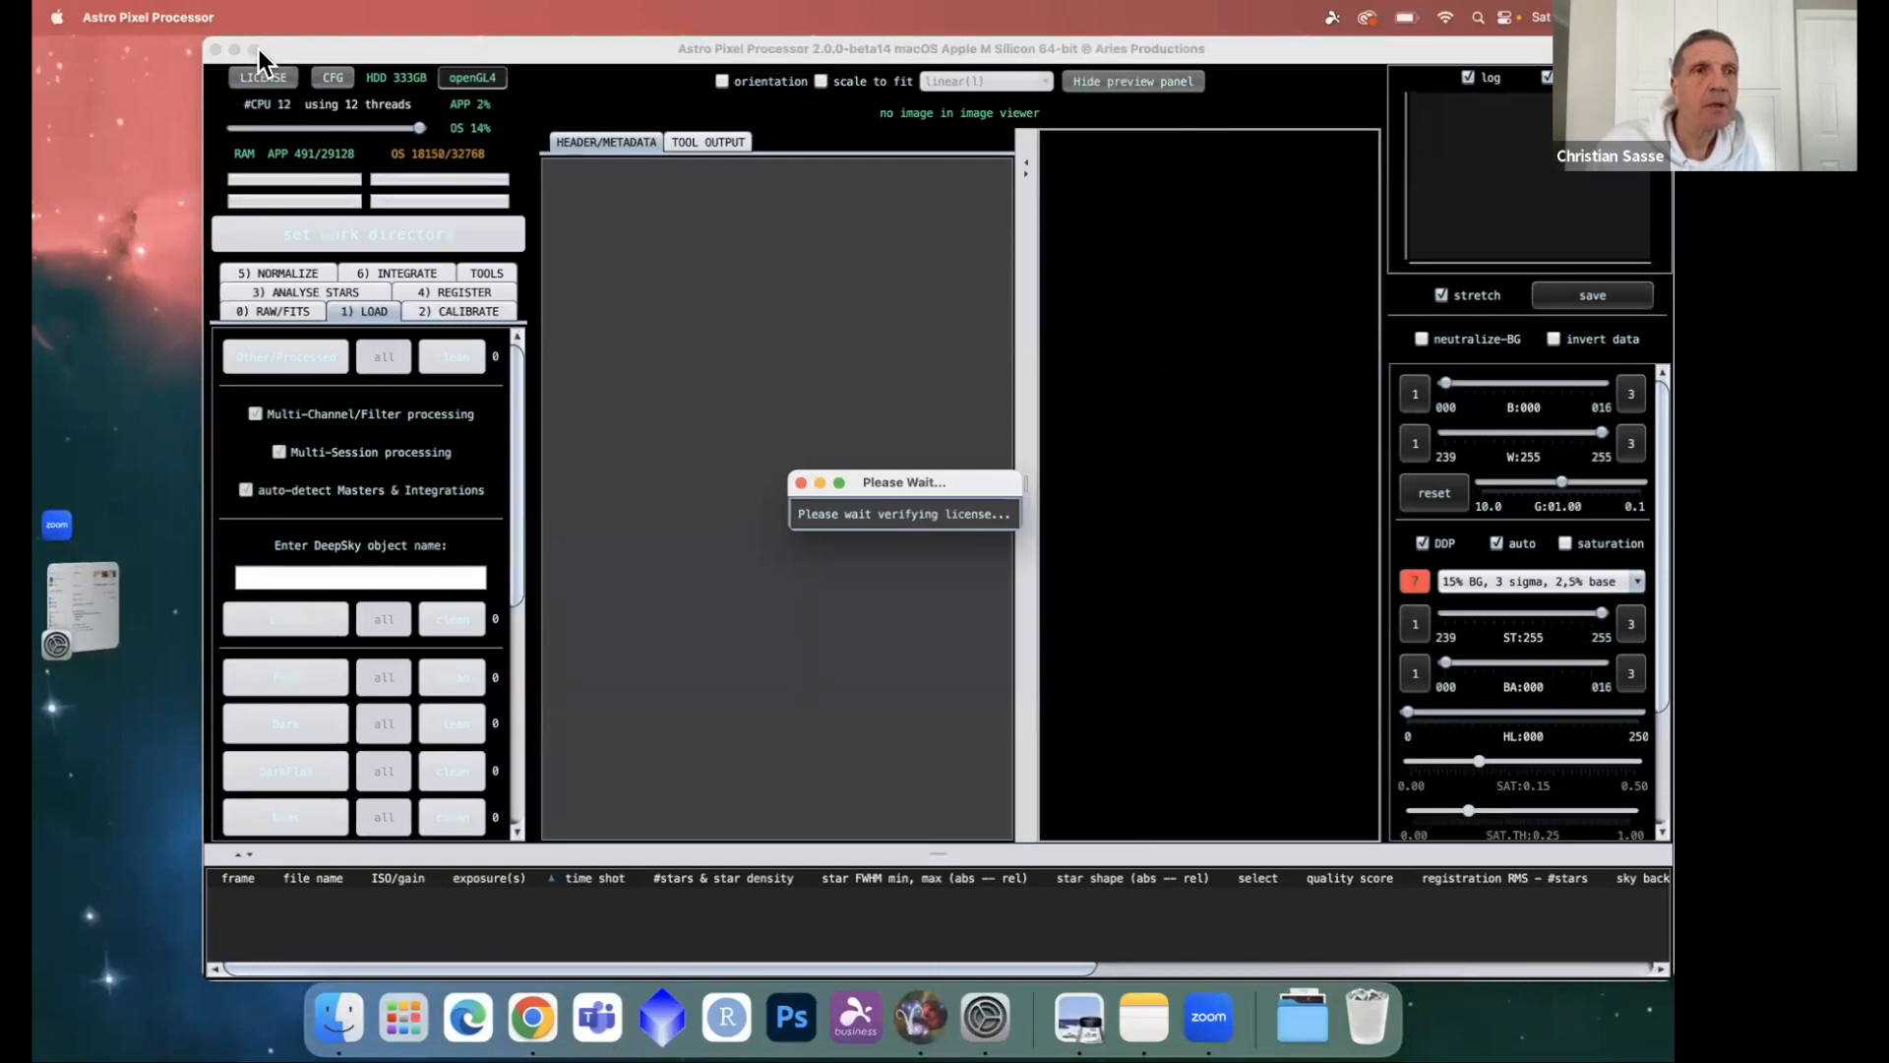
left_click(254, 49)
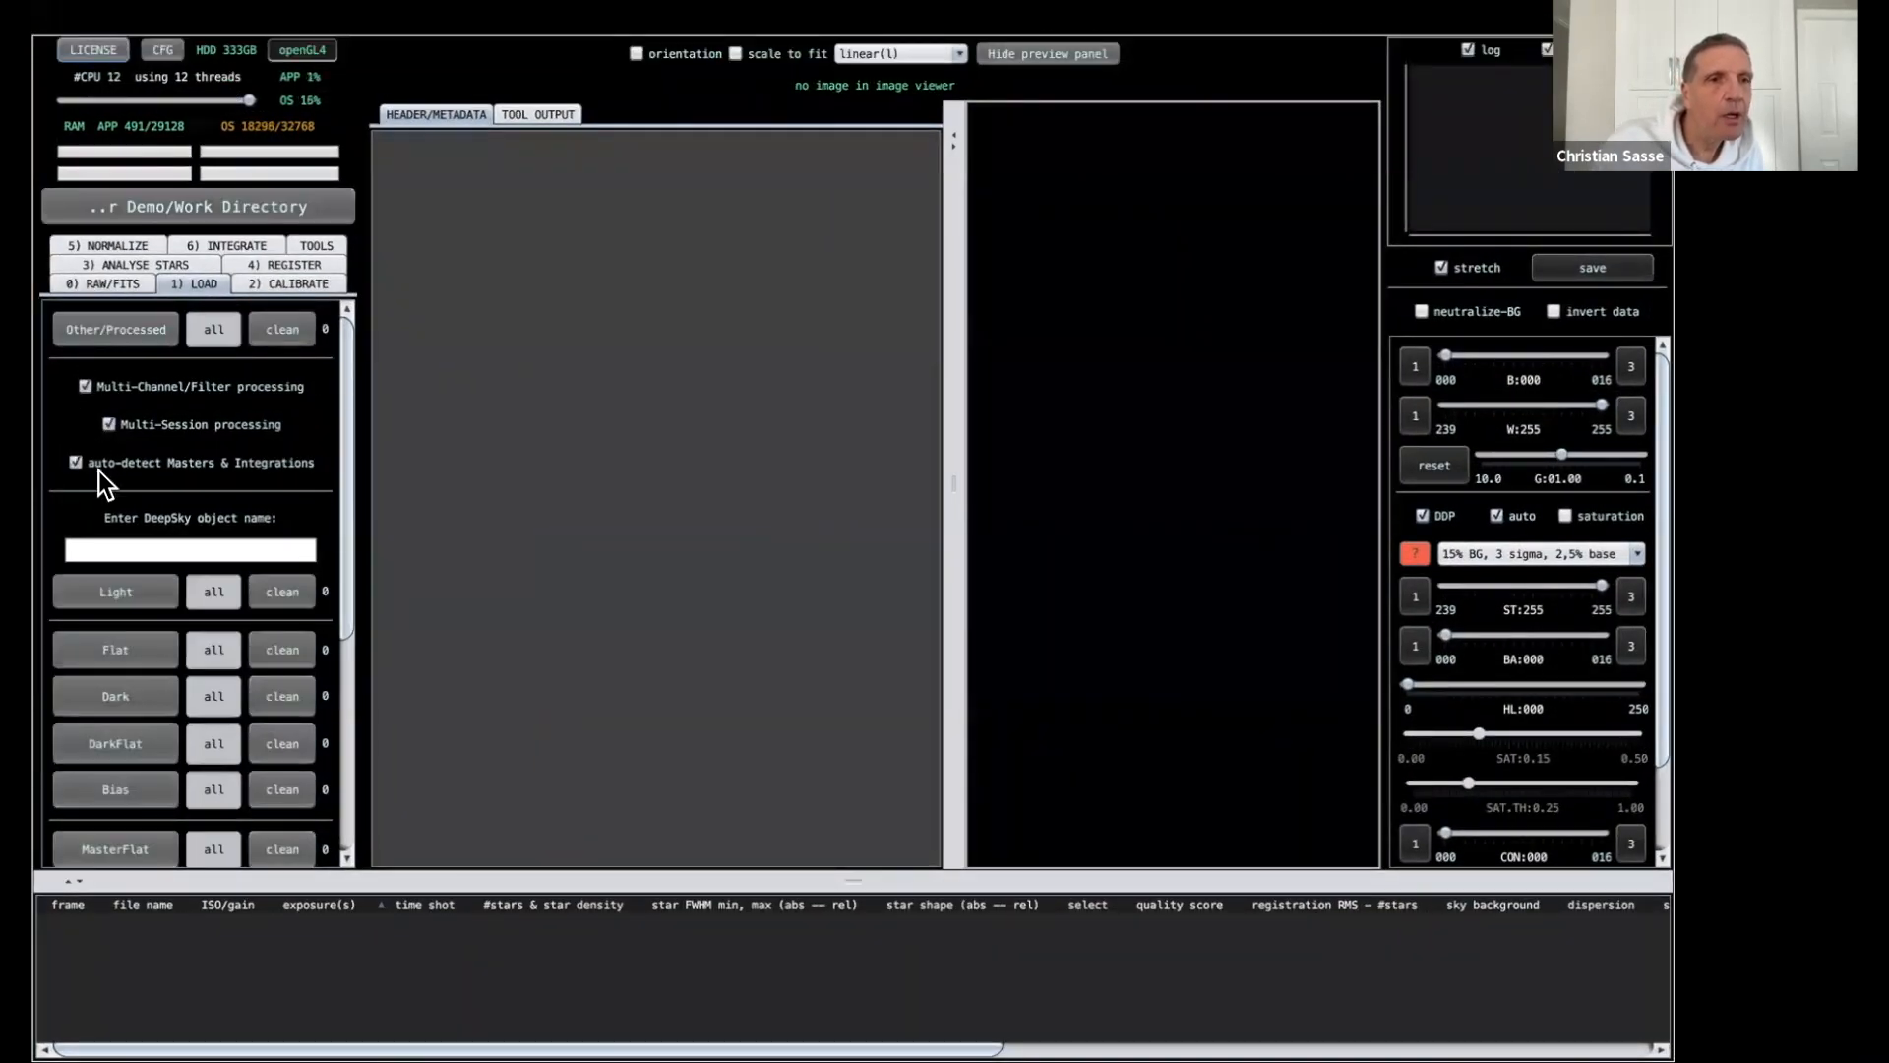
left_click(111, 548)
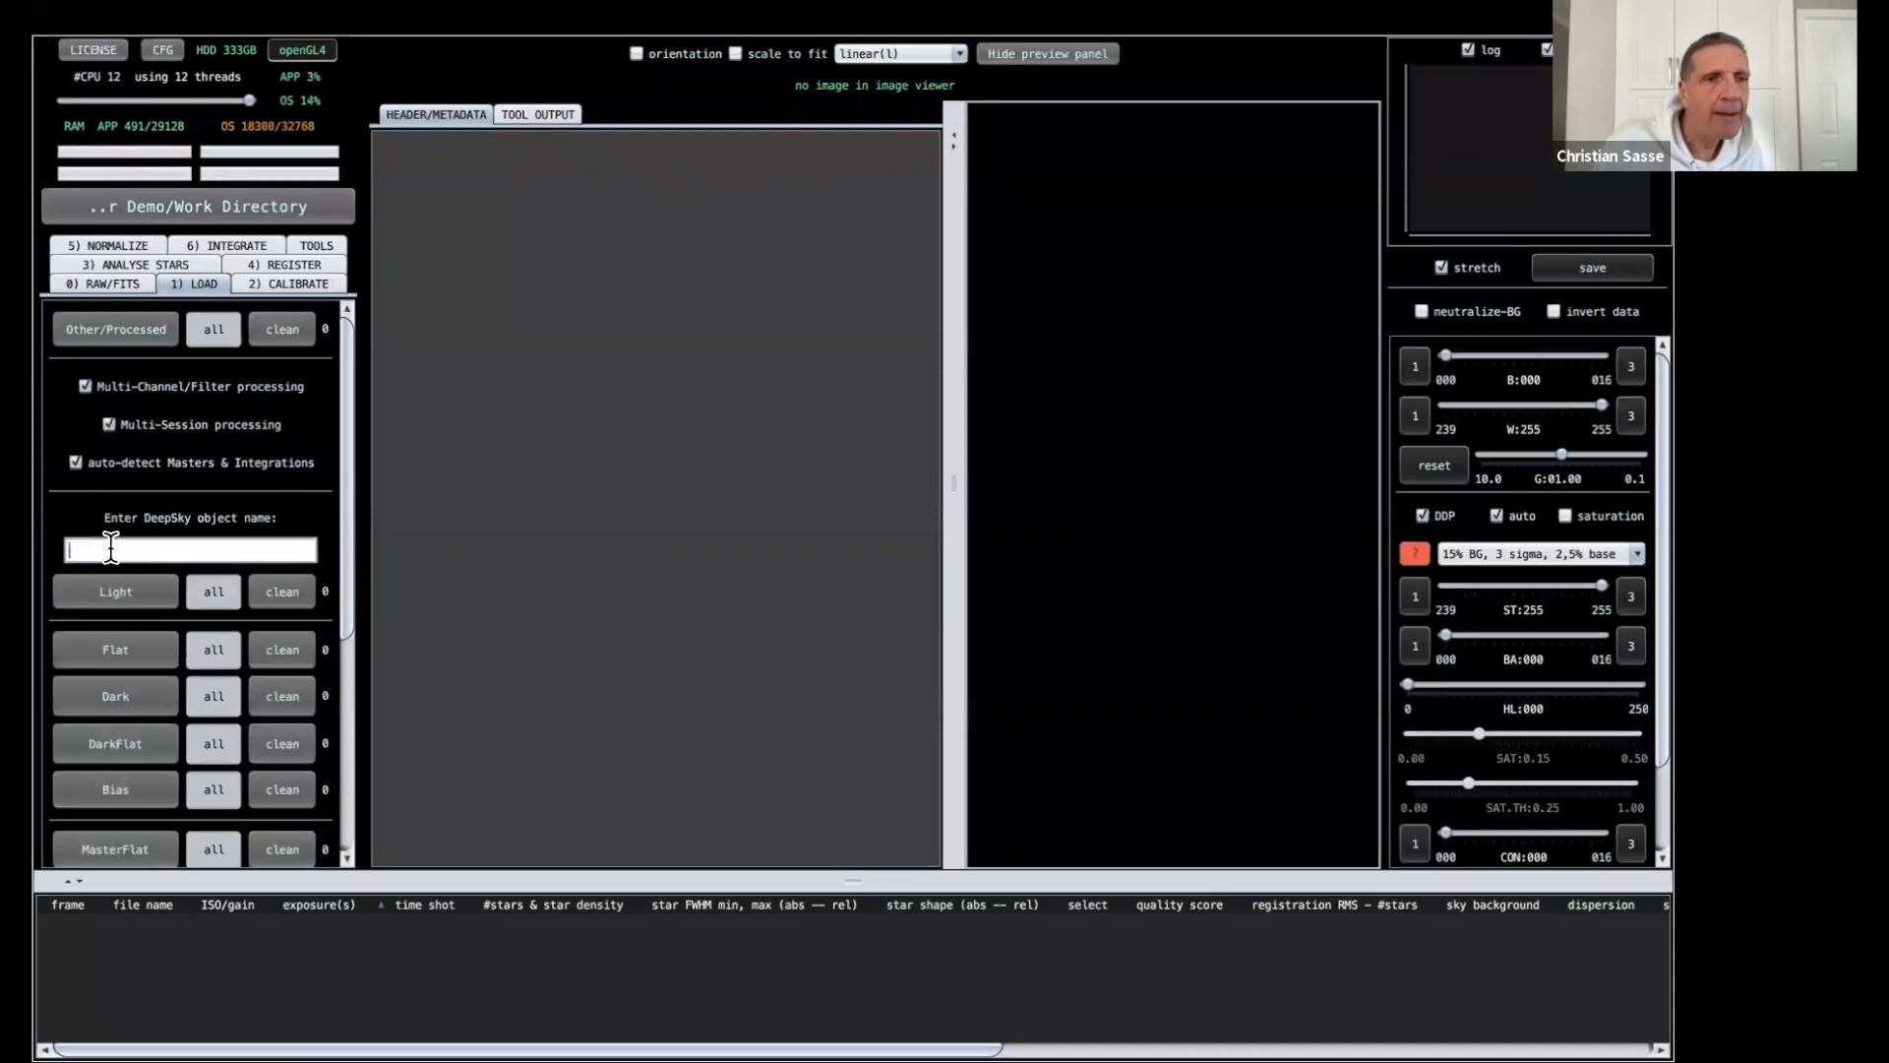
type("L")
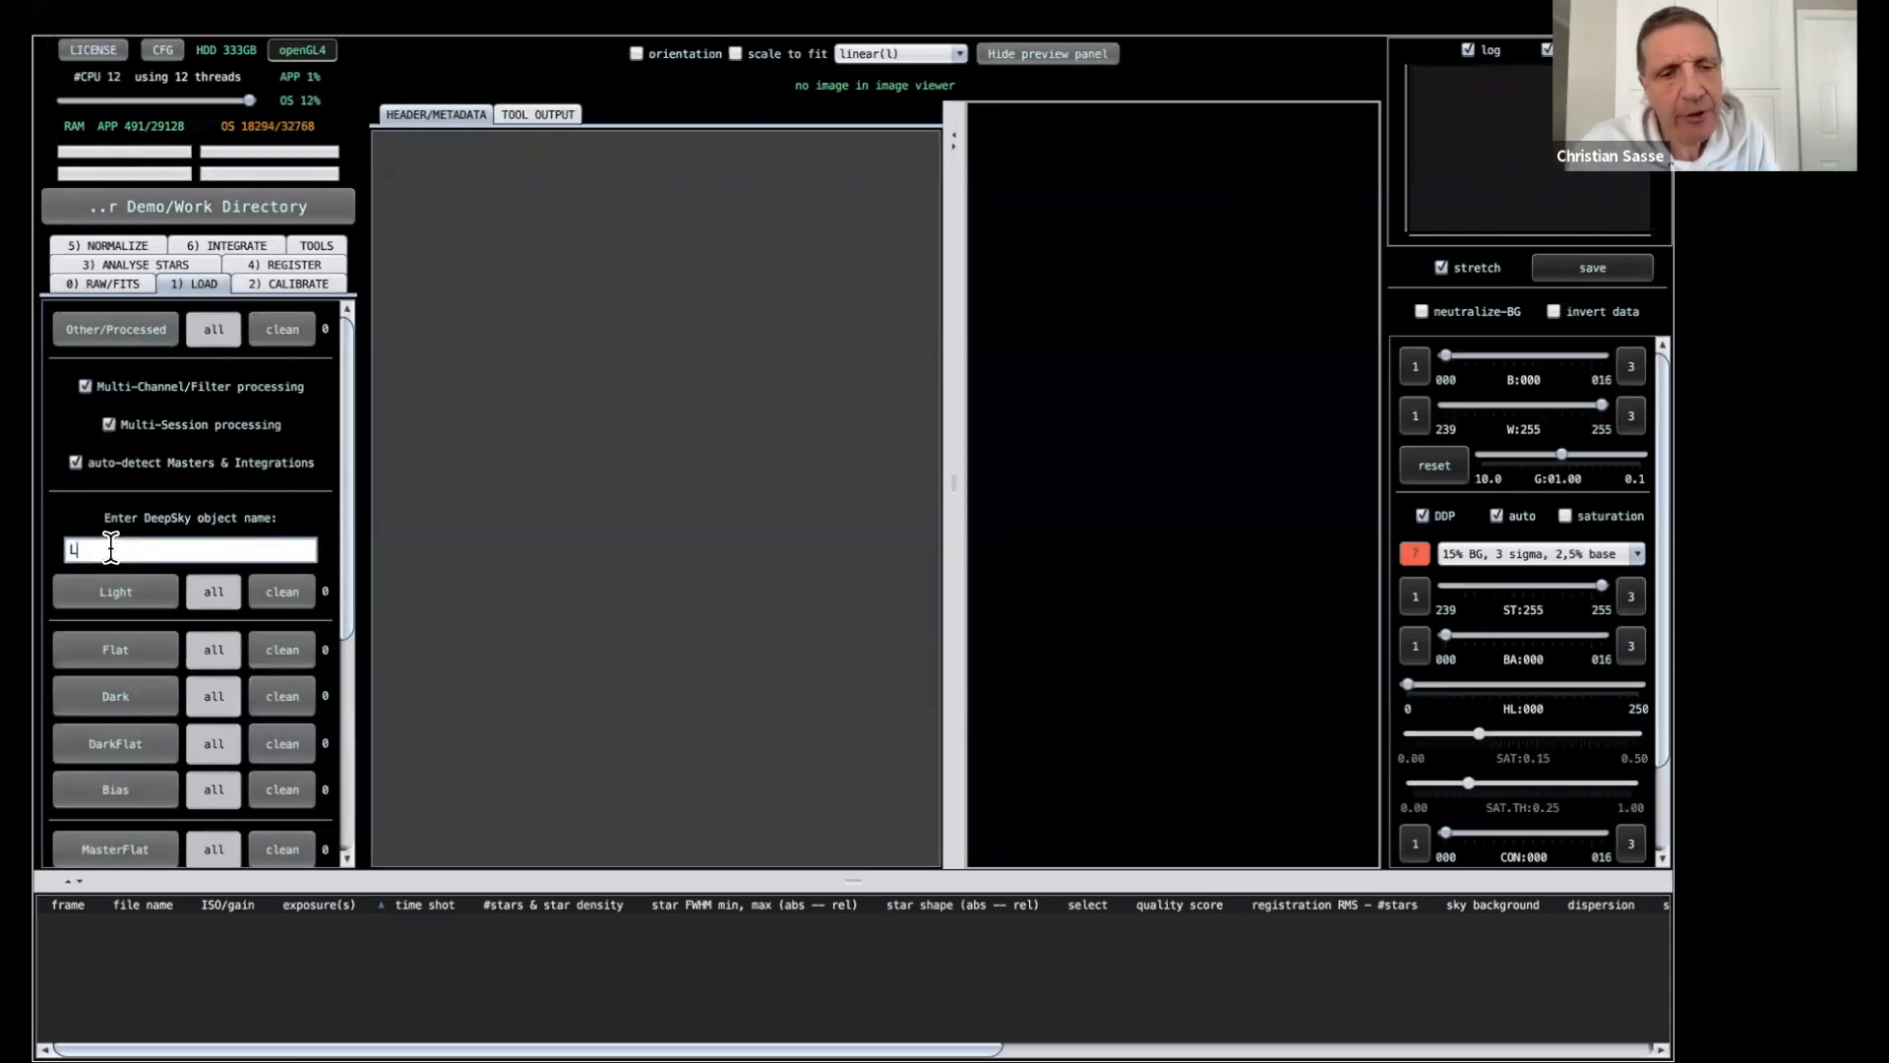
type("MC")
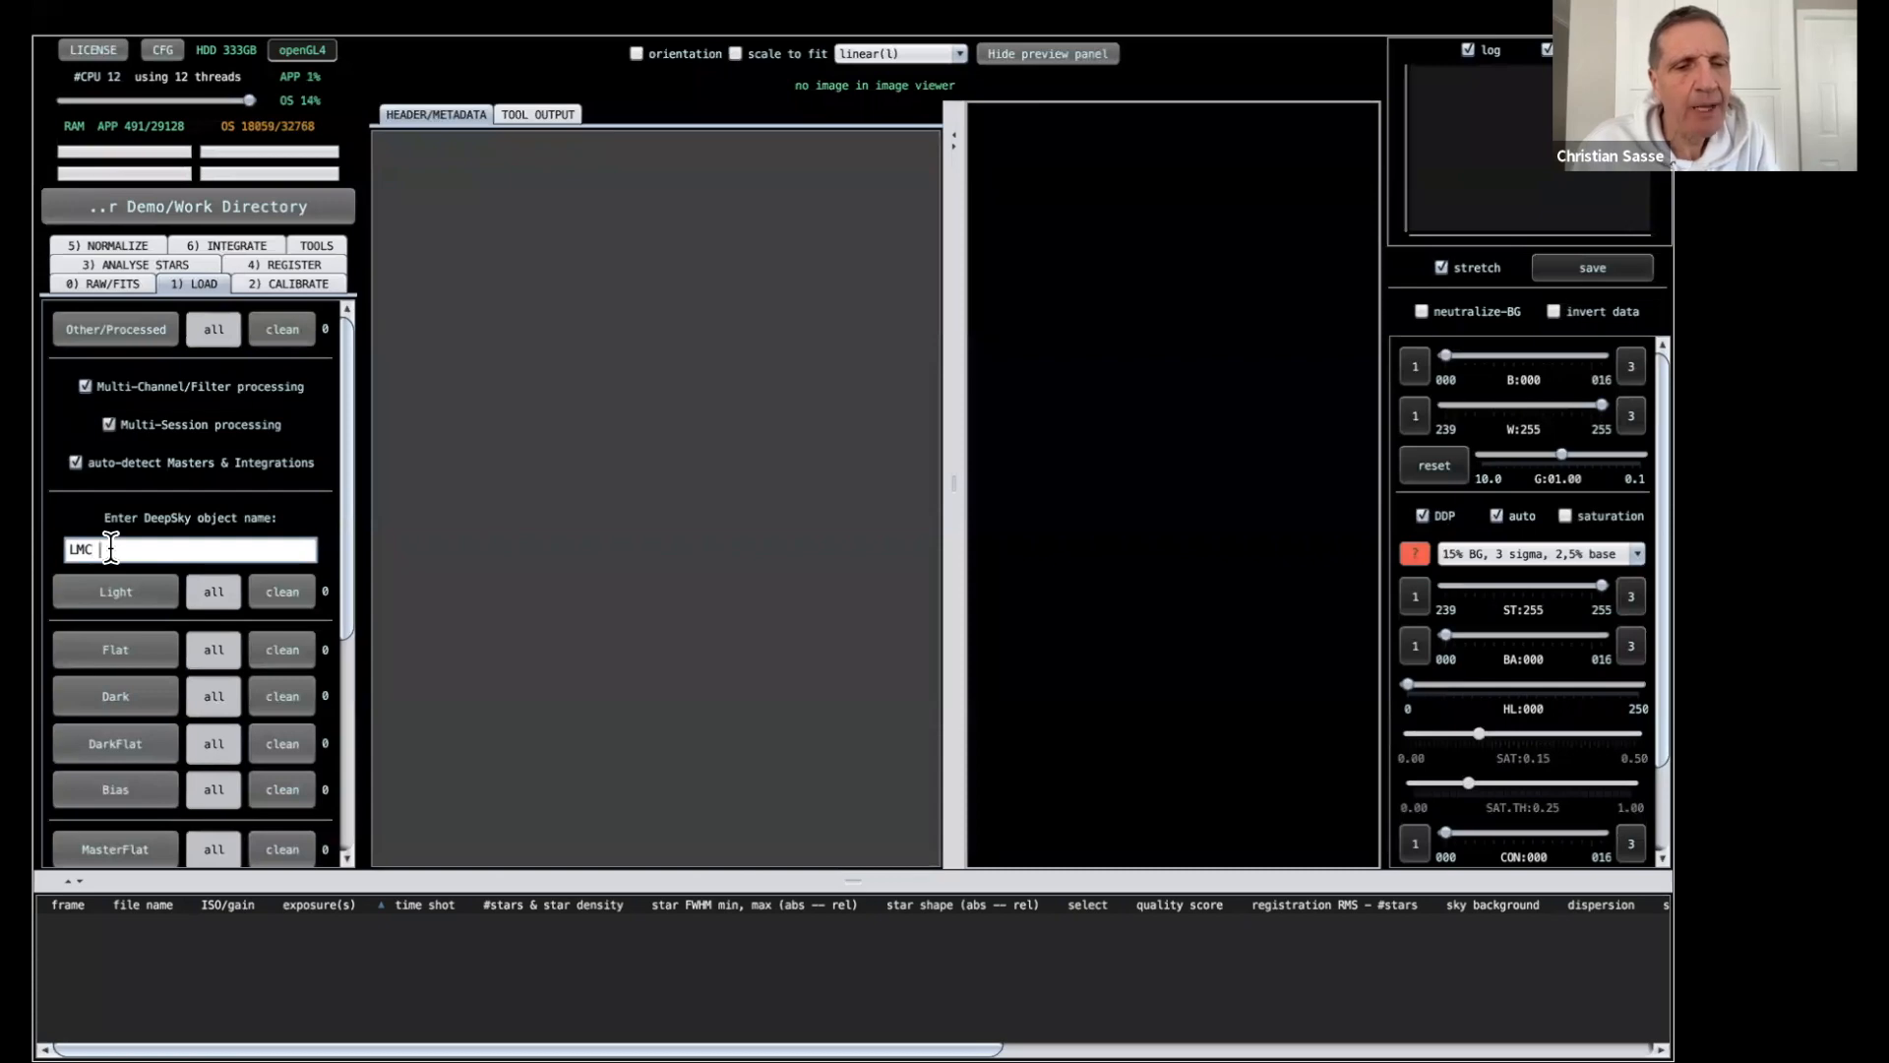
type(" 1")
type("-12212")
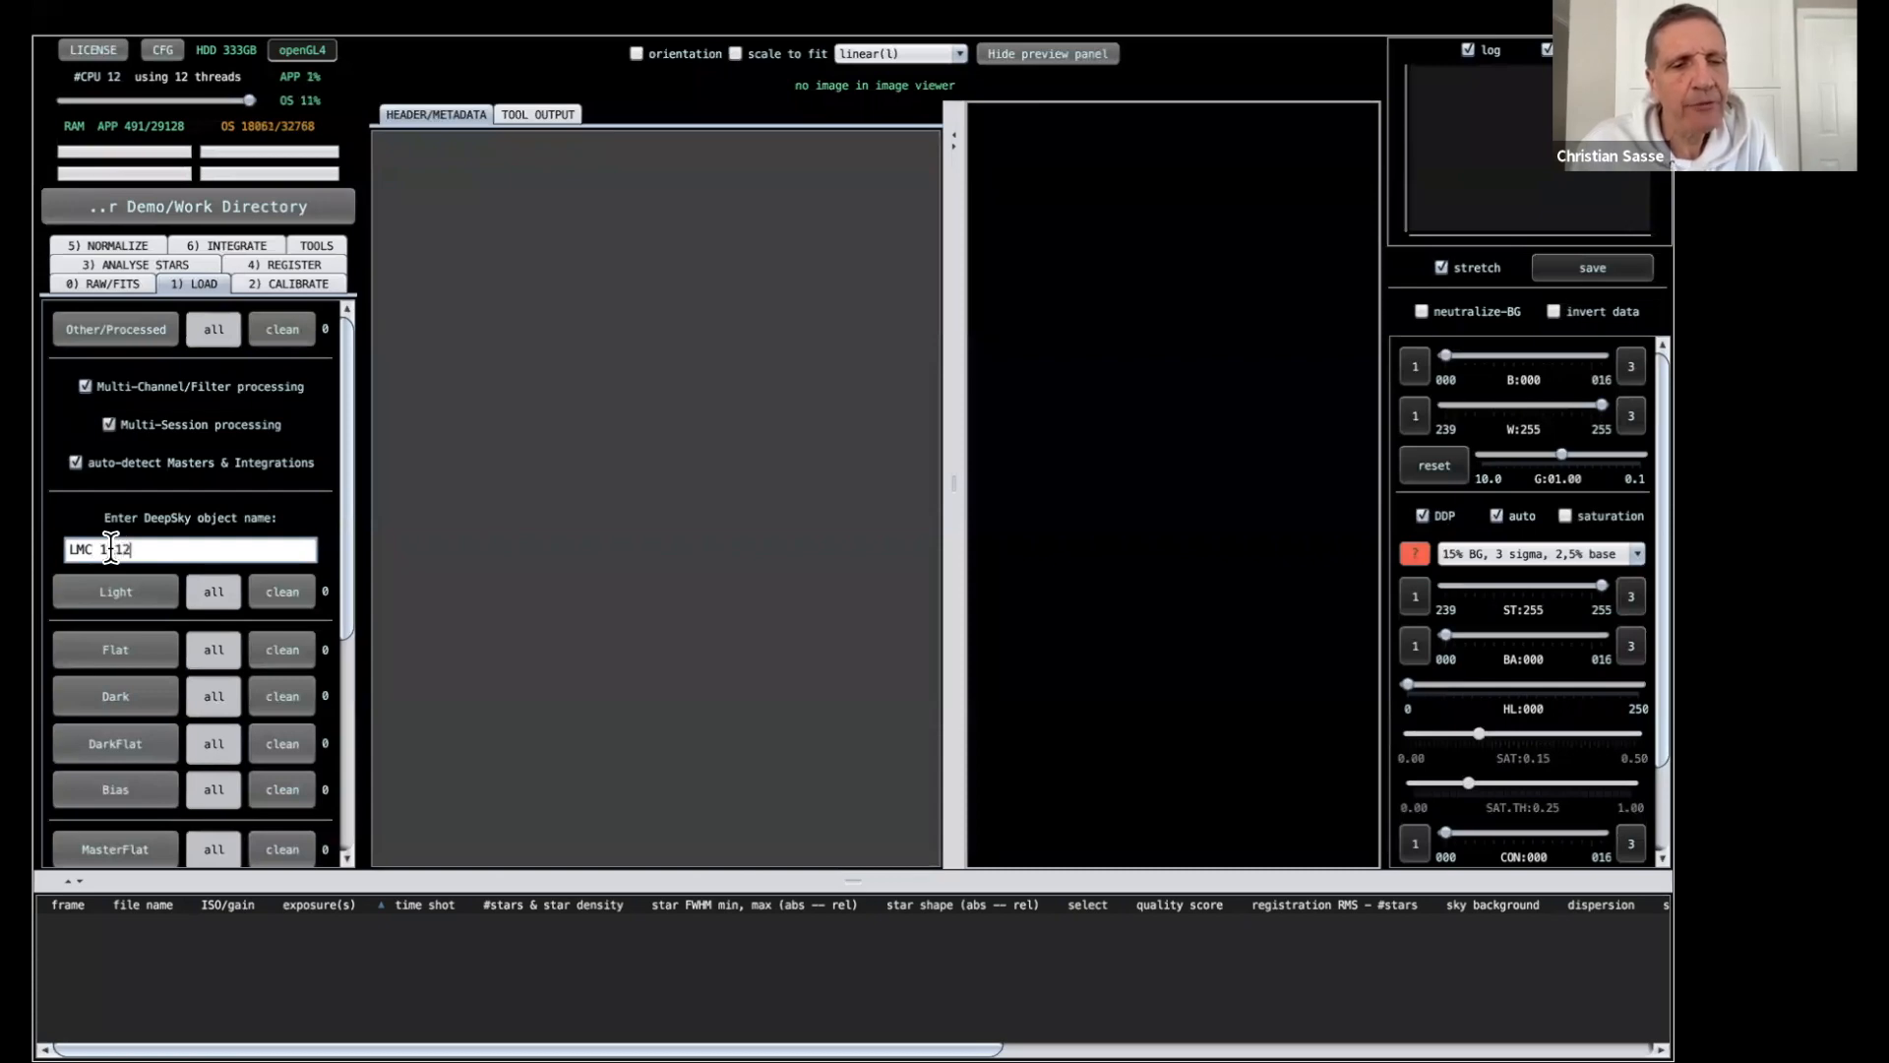
type("2122")
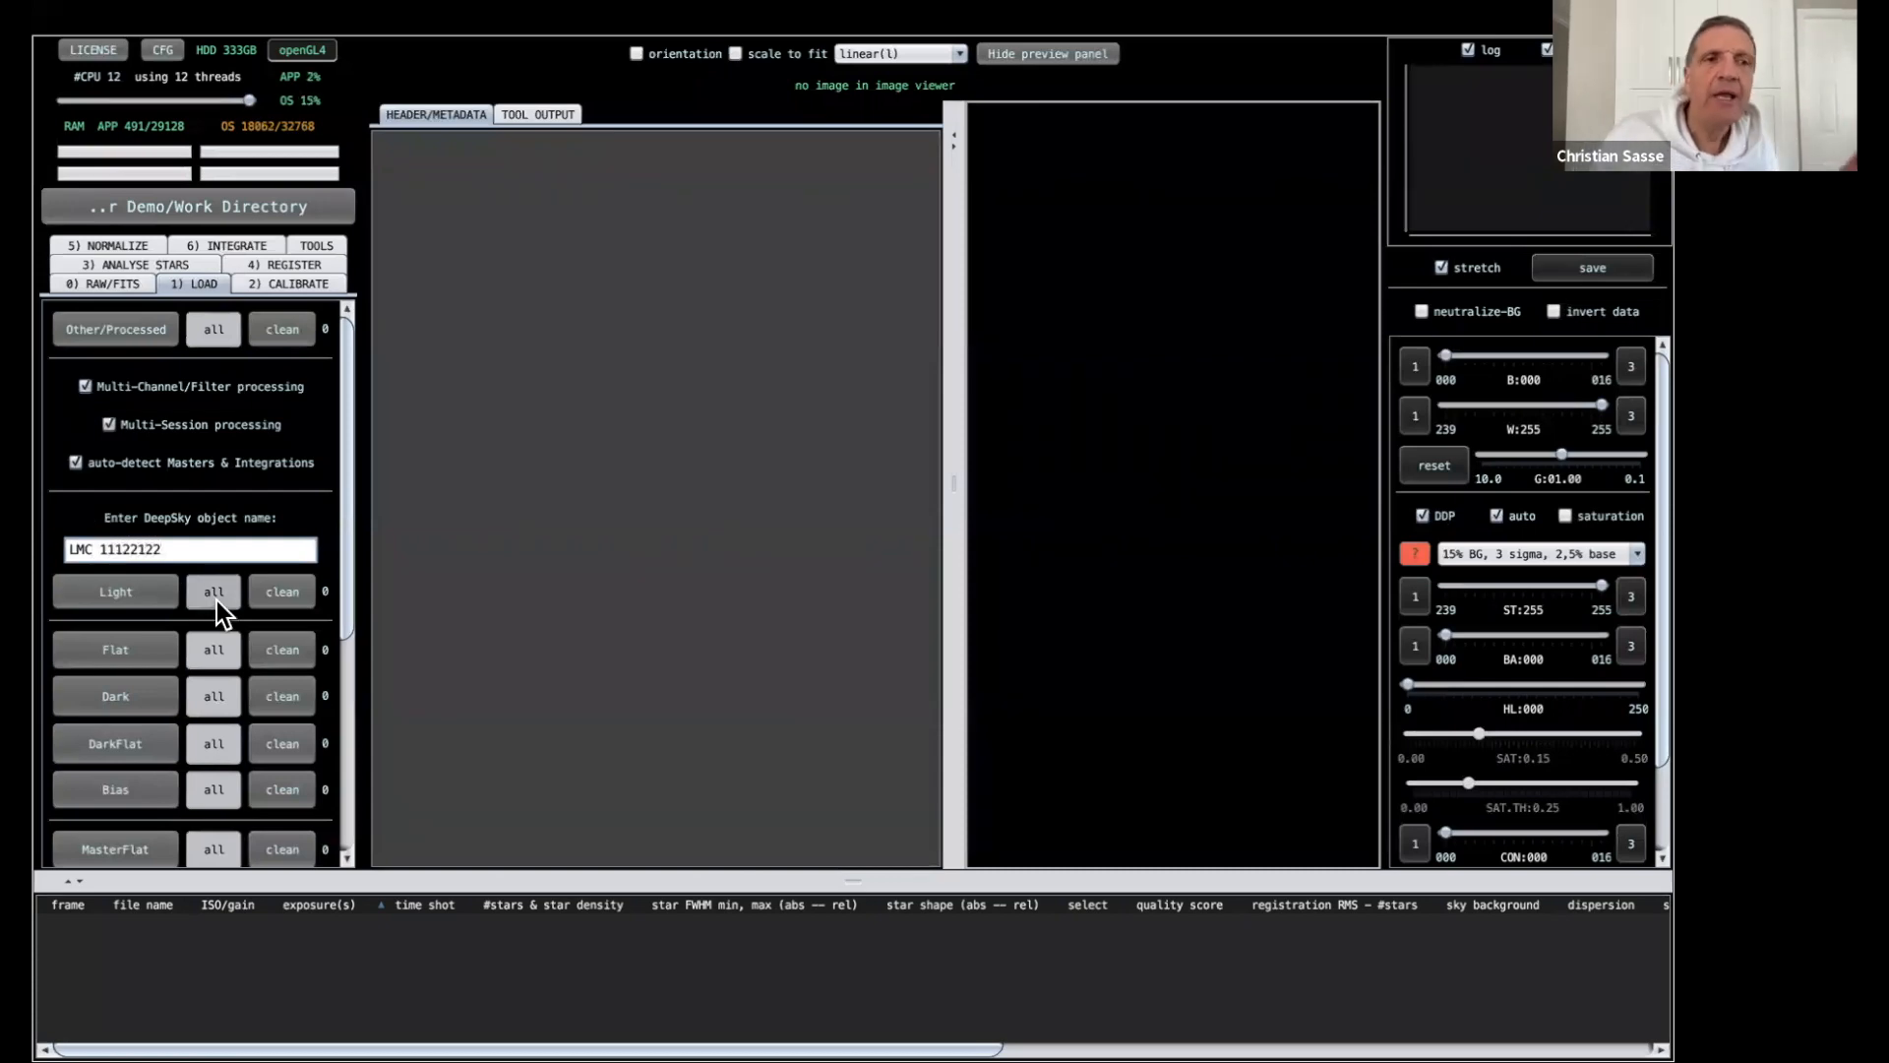
Turn off multi-session processing and load the LMC11, LMC12, LMC21 and LMC22 integrations as light frames, assigning channels by FILTER header tags.
left_click(109, 425)
left_click(115, 591)
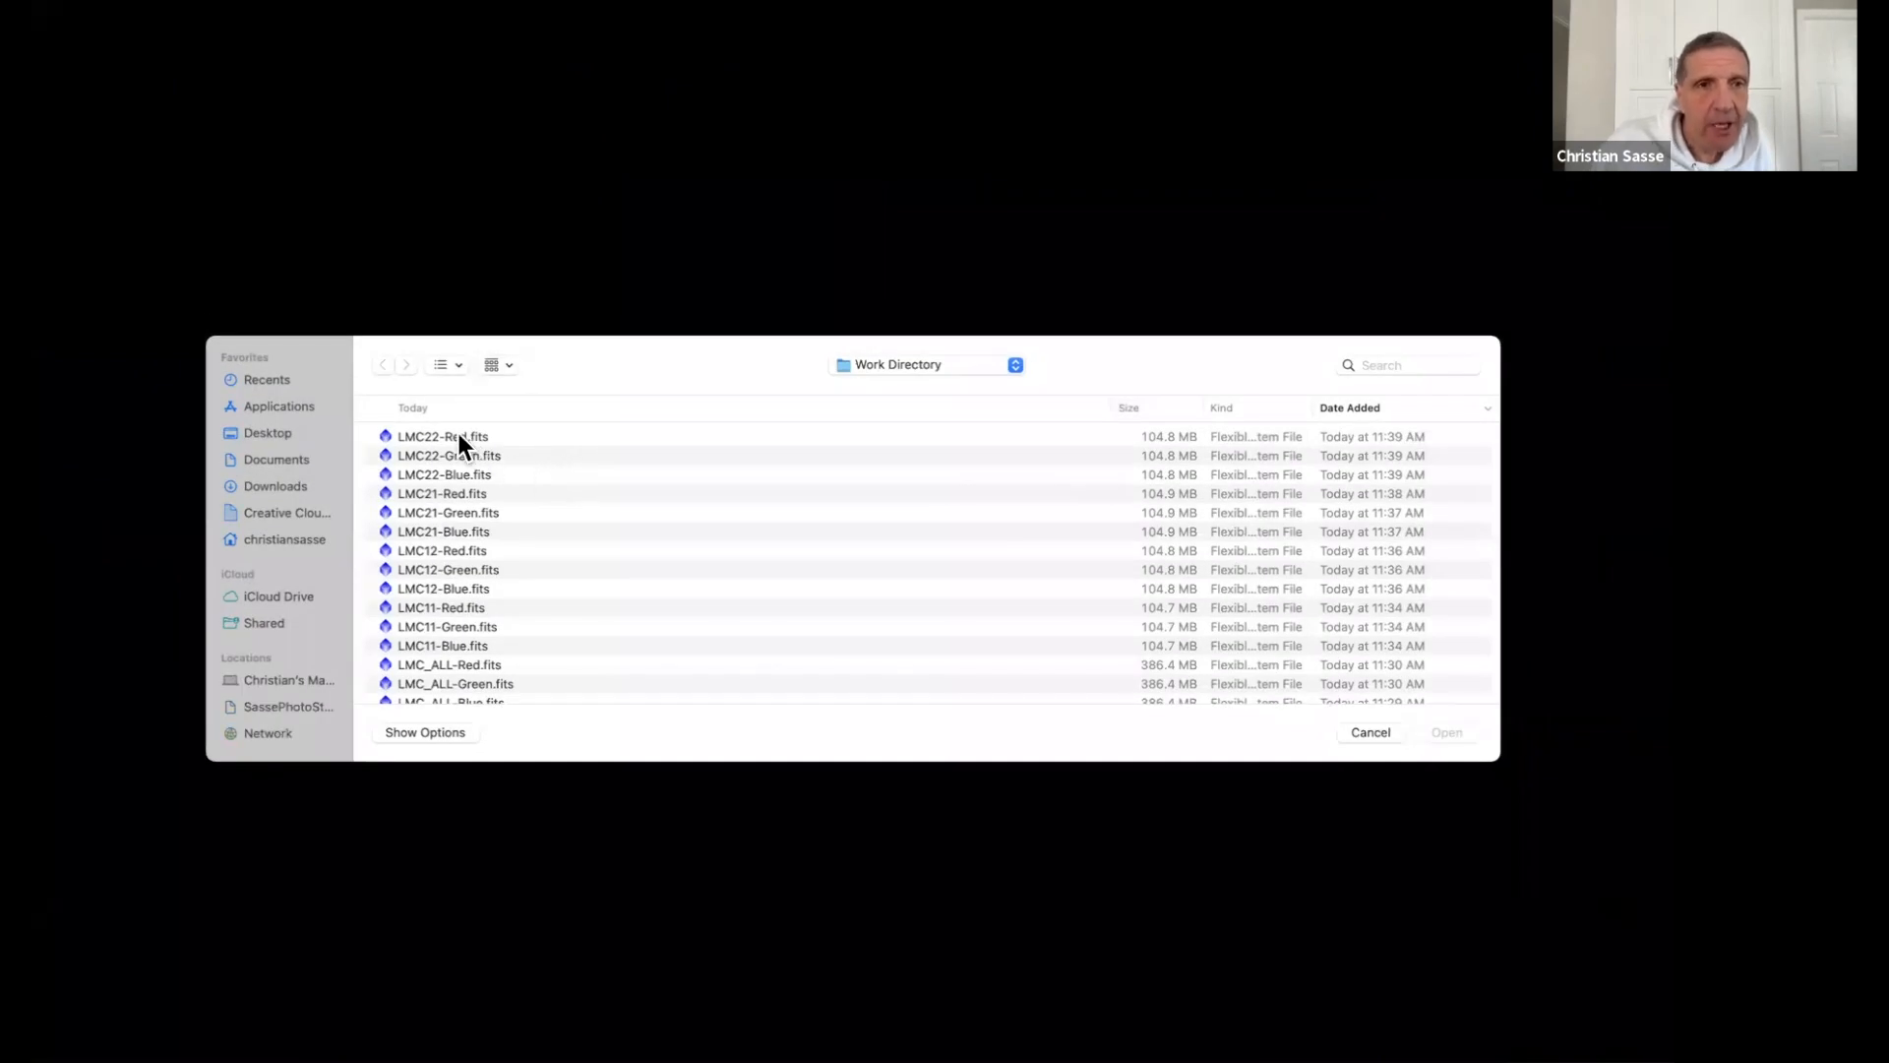
left_click(454, 435)
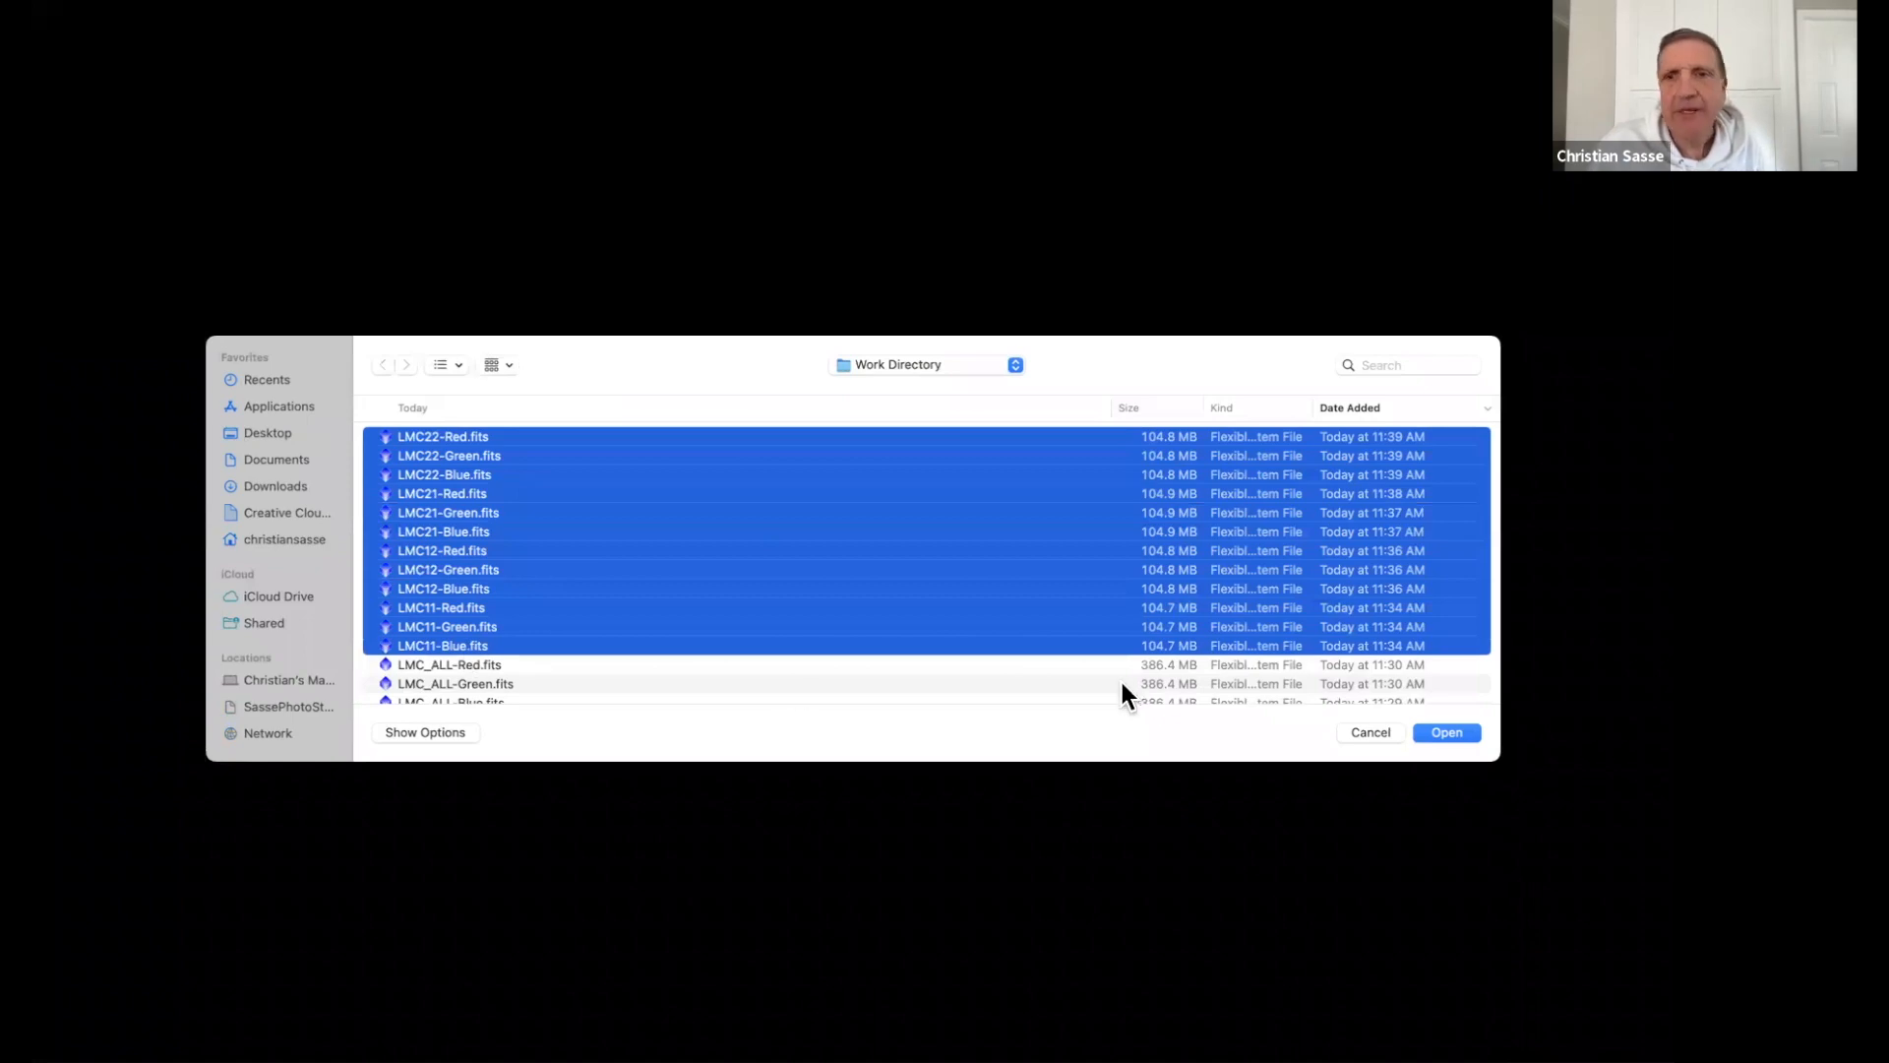
left_click(1442, 732)
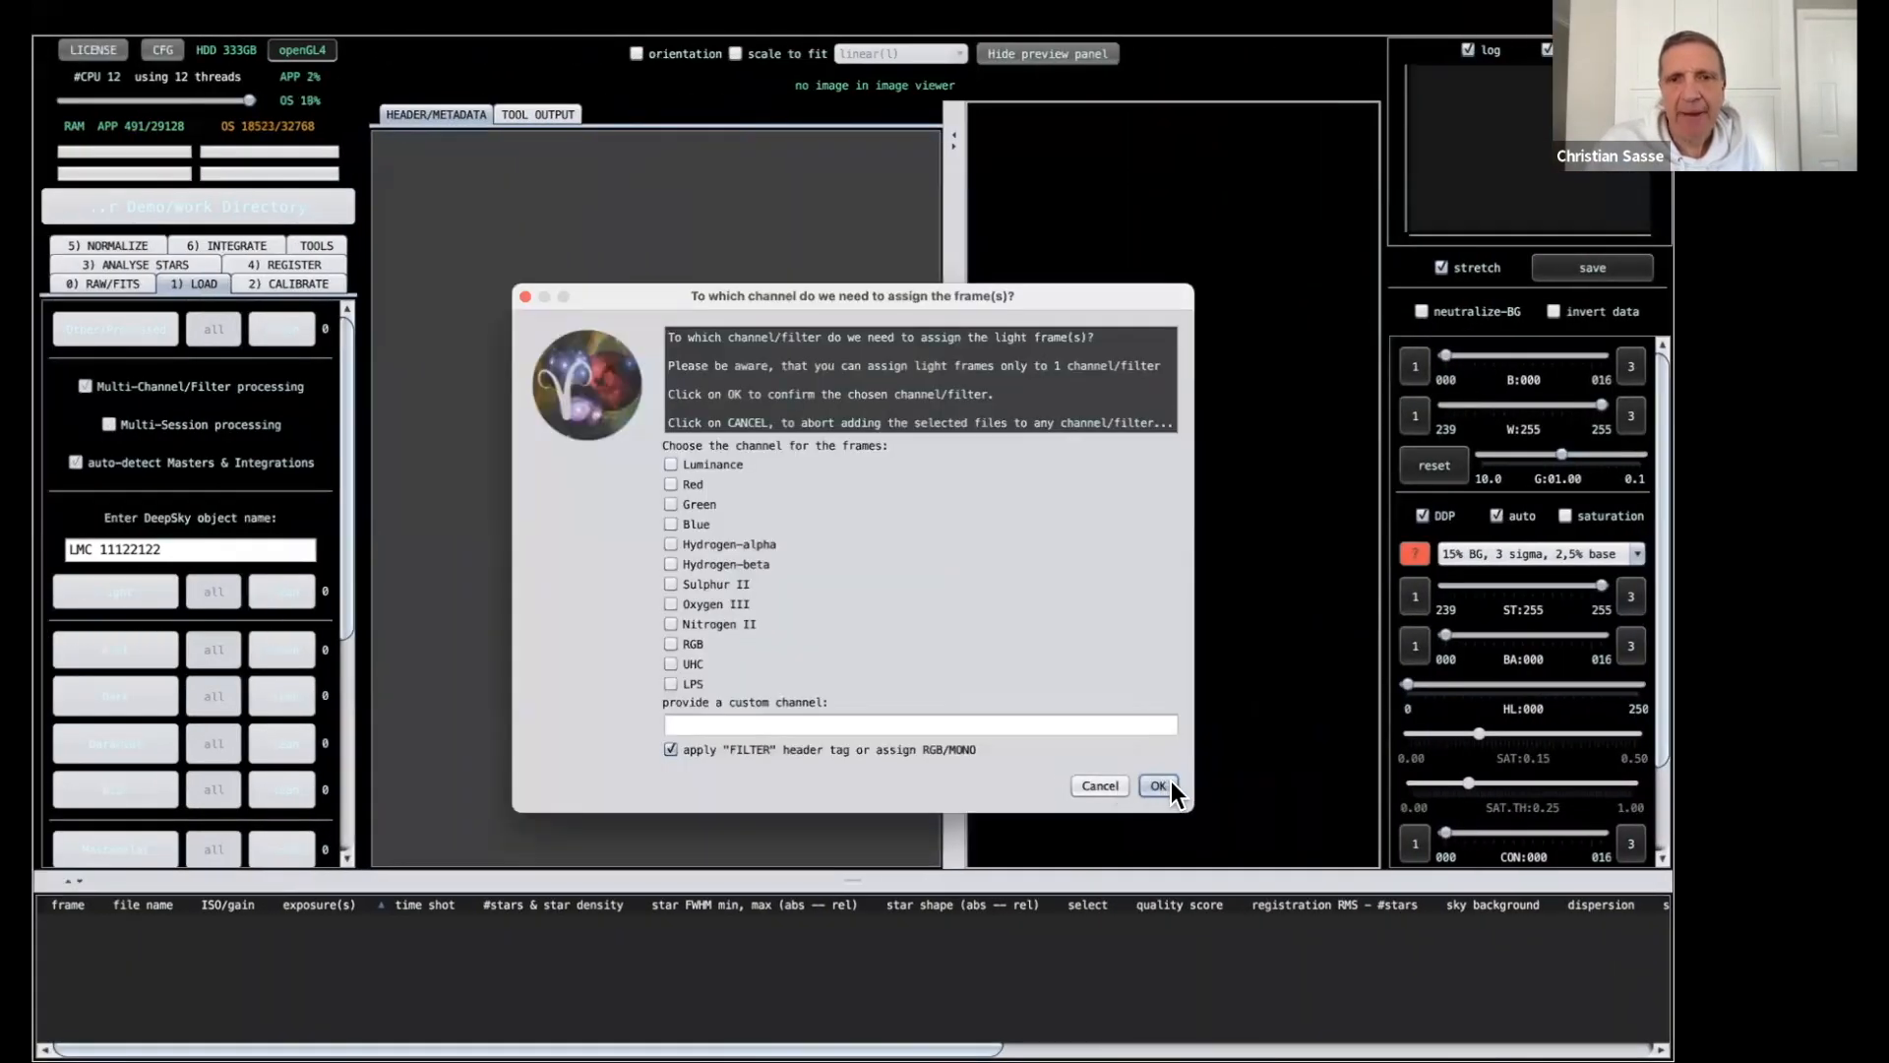
left_click(1167, 783)
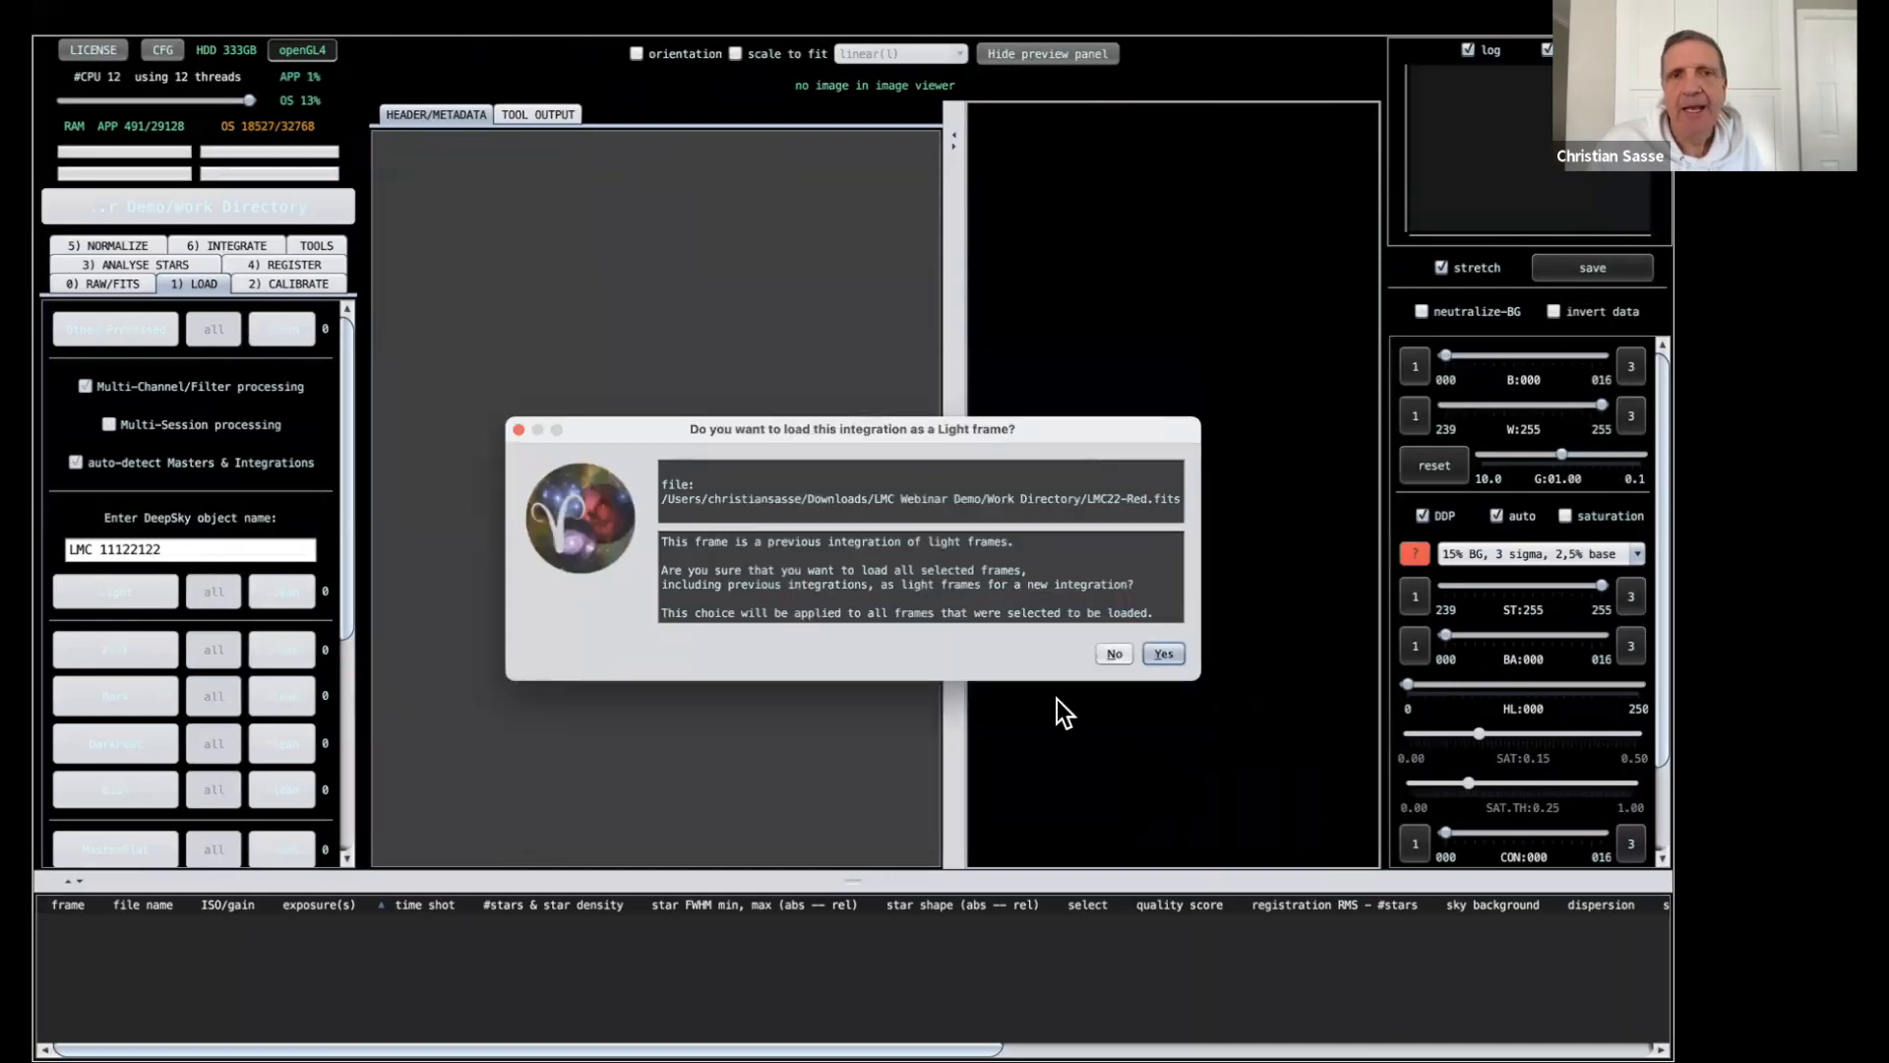
left_click(1157, 654)
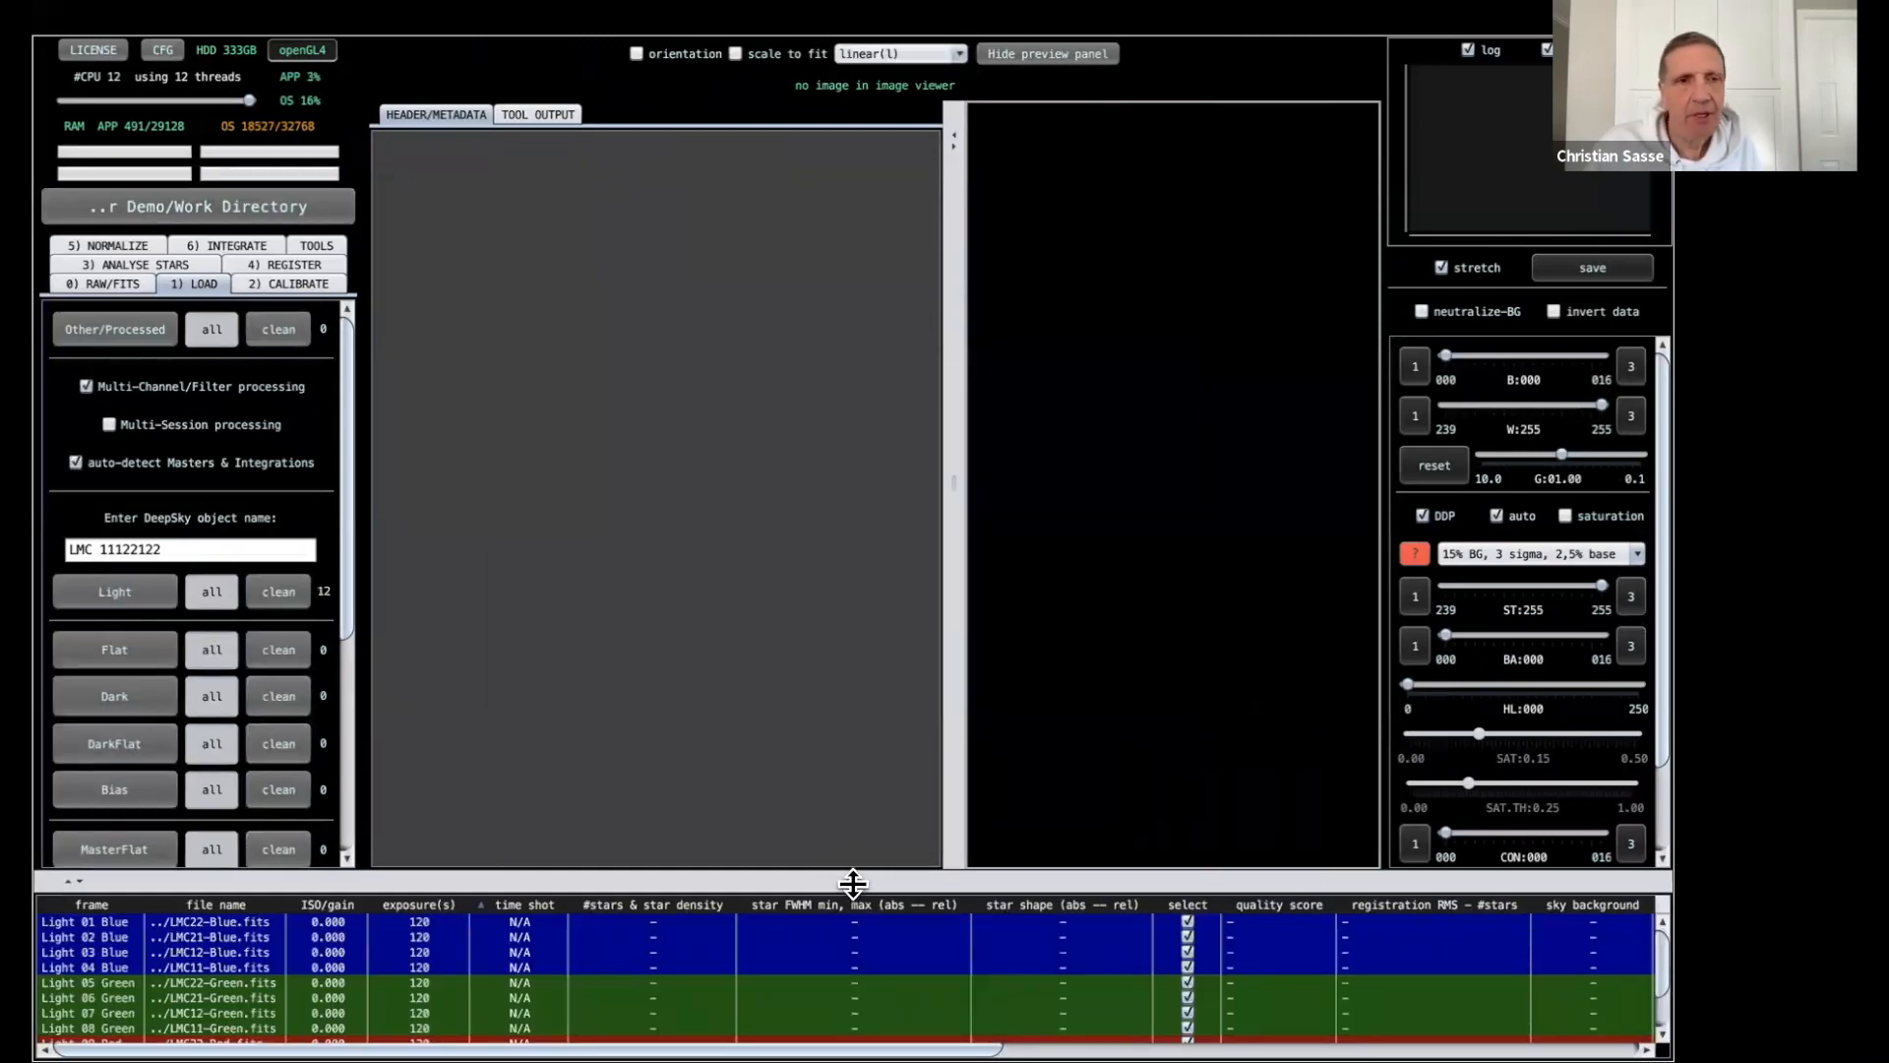
mouse_move(848, 878)
left_mouse_down()
mouse_move(894, 549)
mouse_move(889, 881)
mouse_move(876, 854)
left_mouse_up()
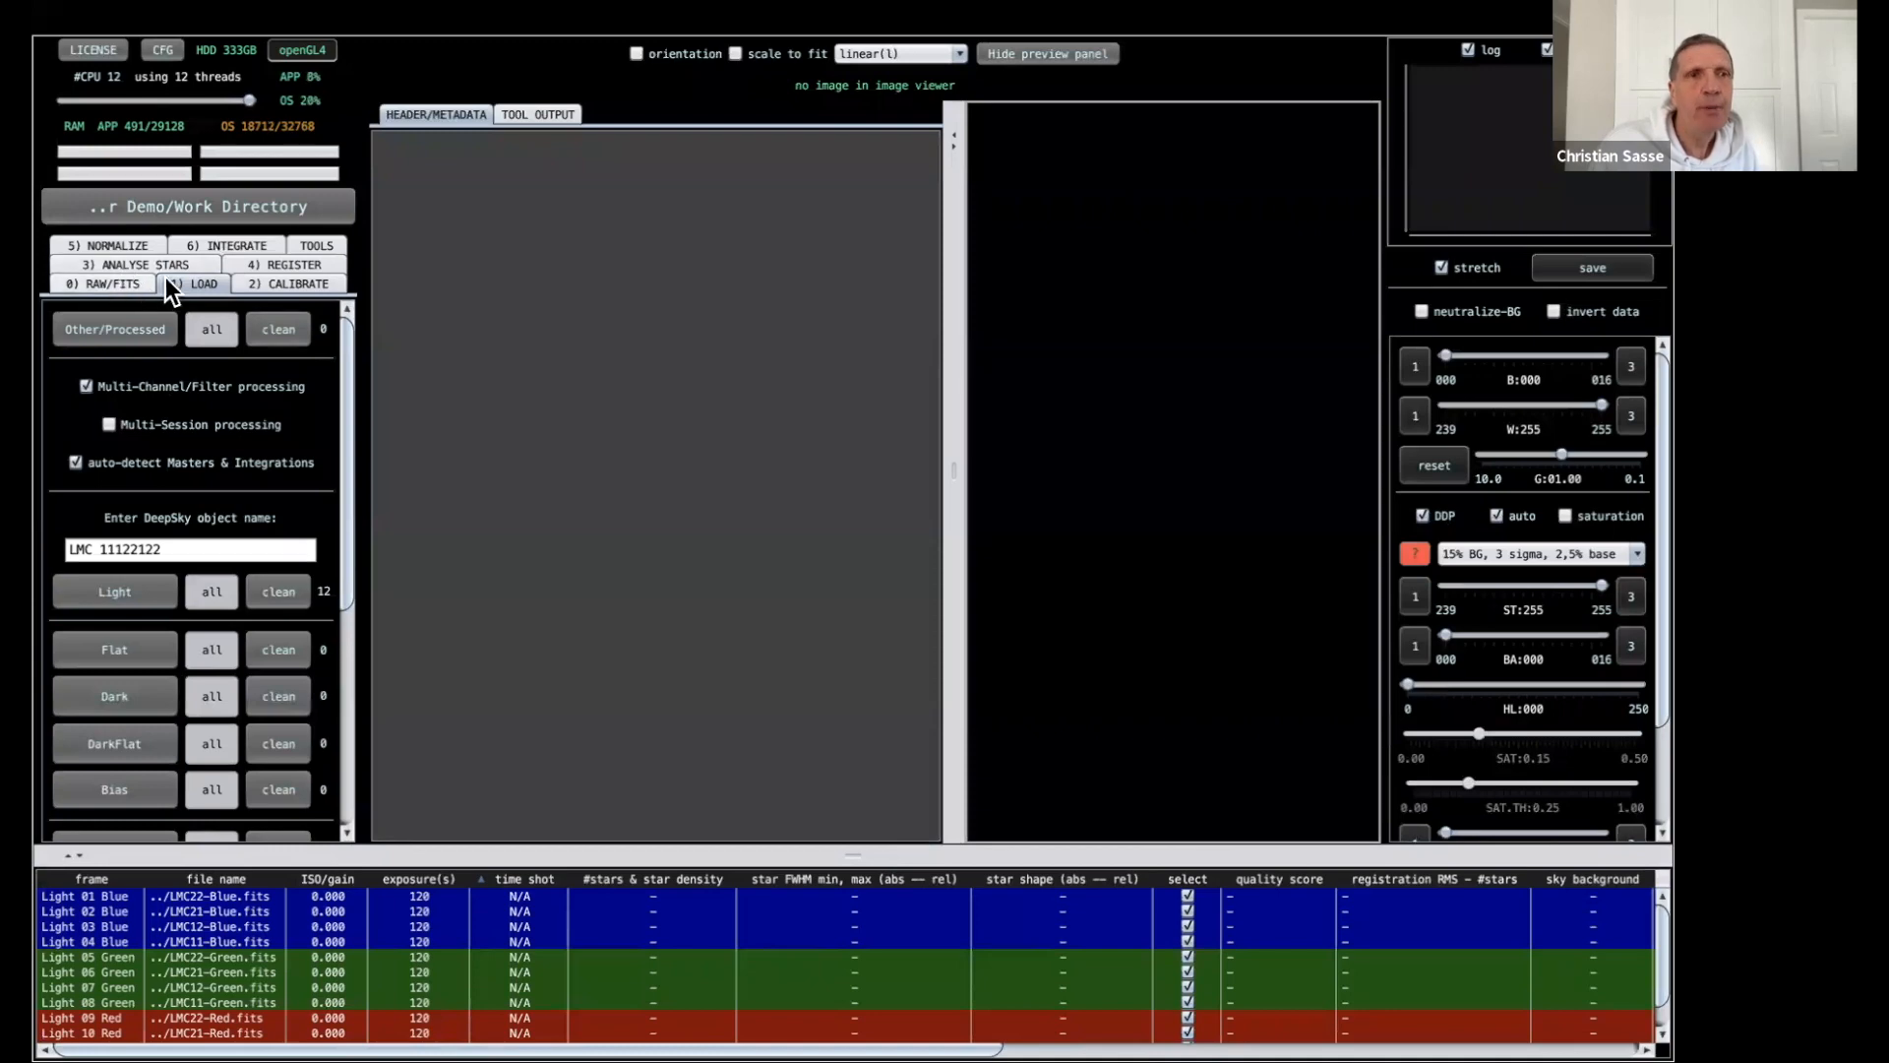
Change the registration mode to mosaic for the loaded panel integrations.
left_click(275, 263)
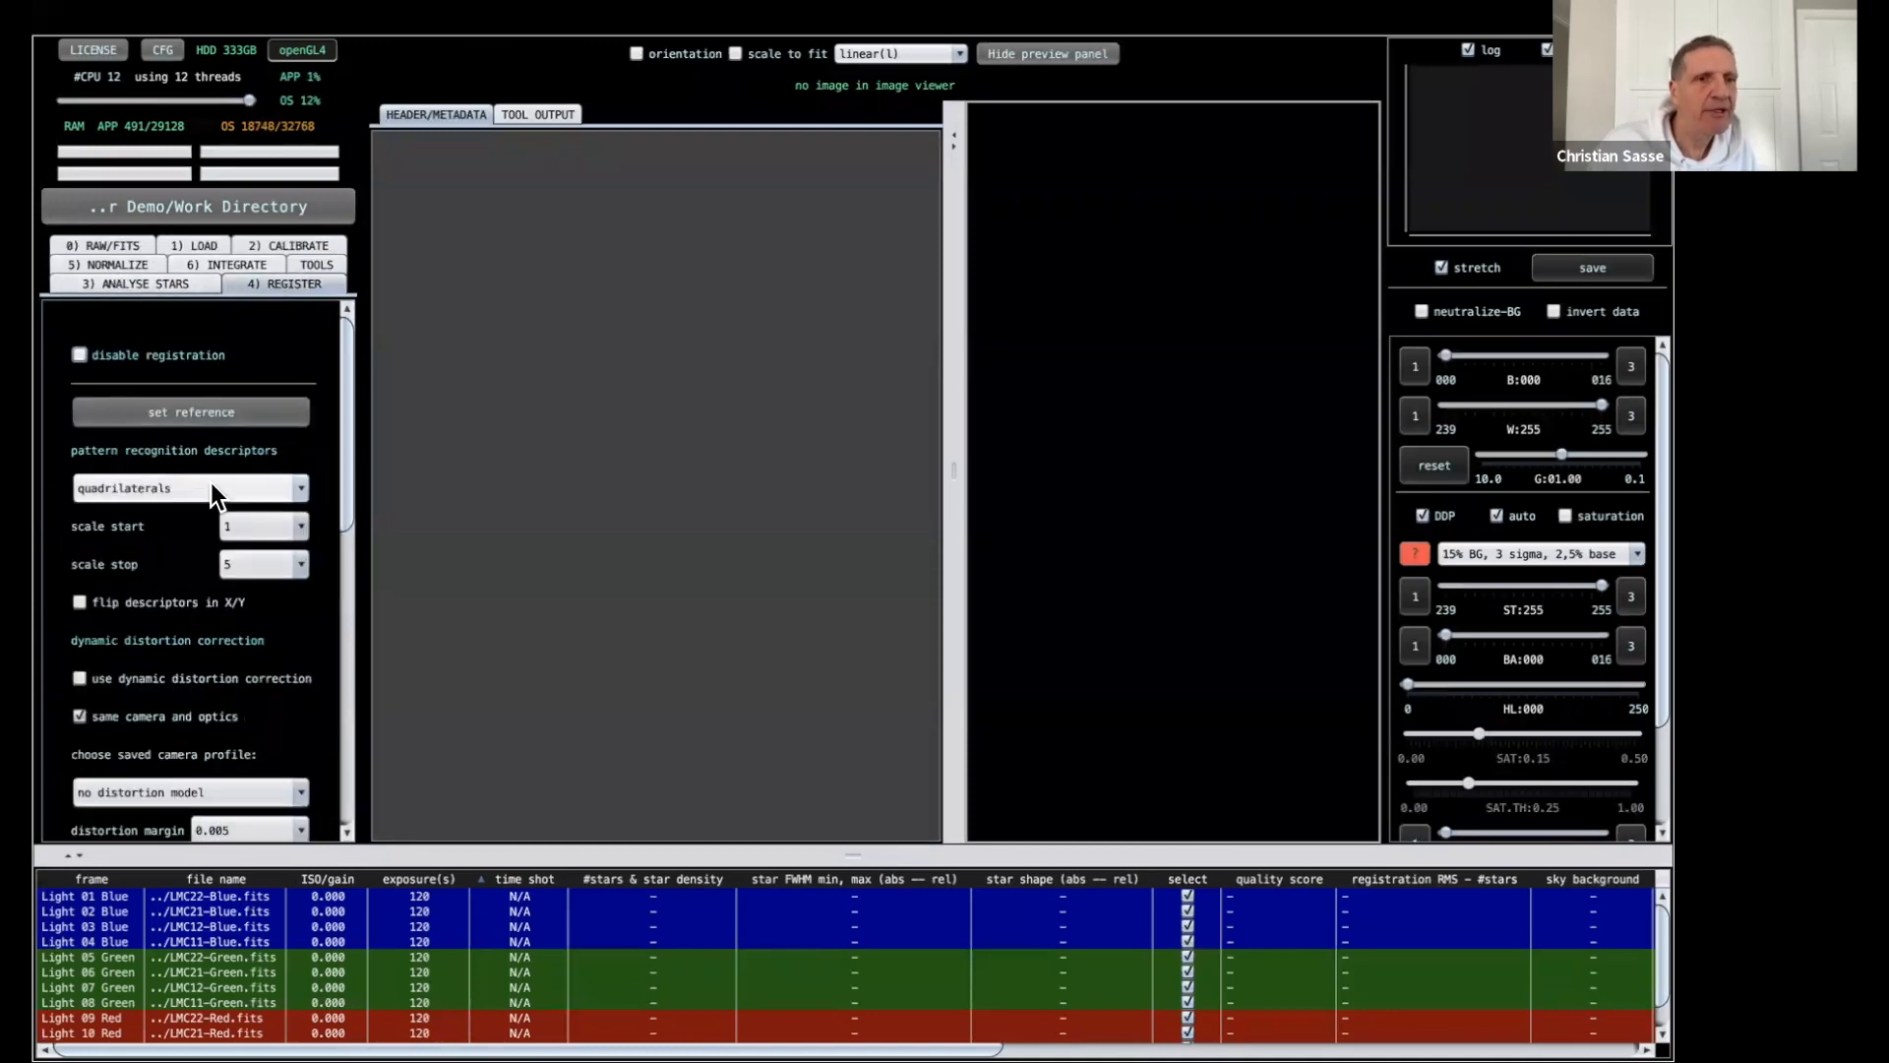
scroll(210, 483, "down", 5)
scroll(210, 482, "down", 1)
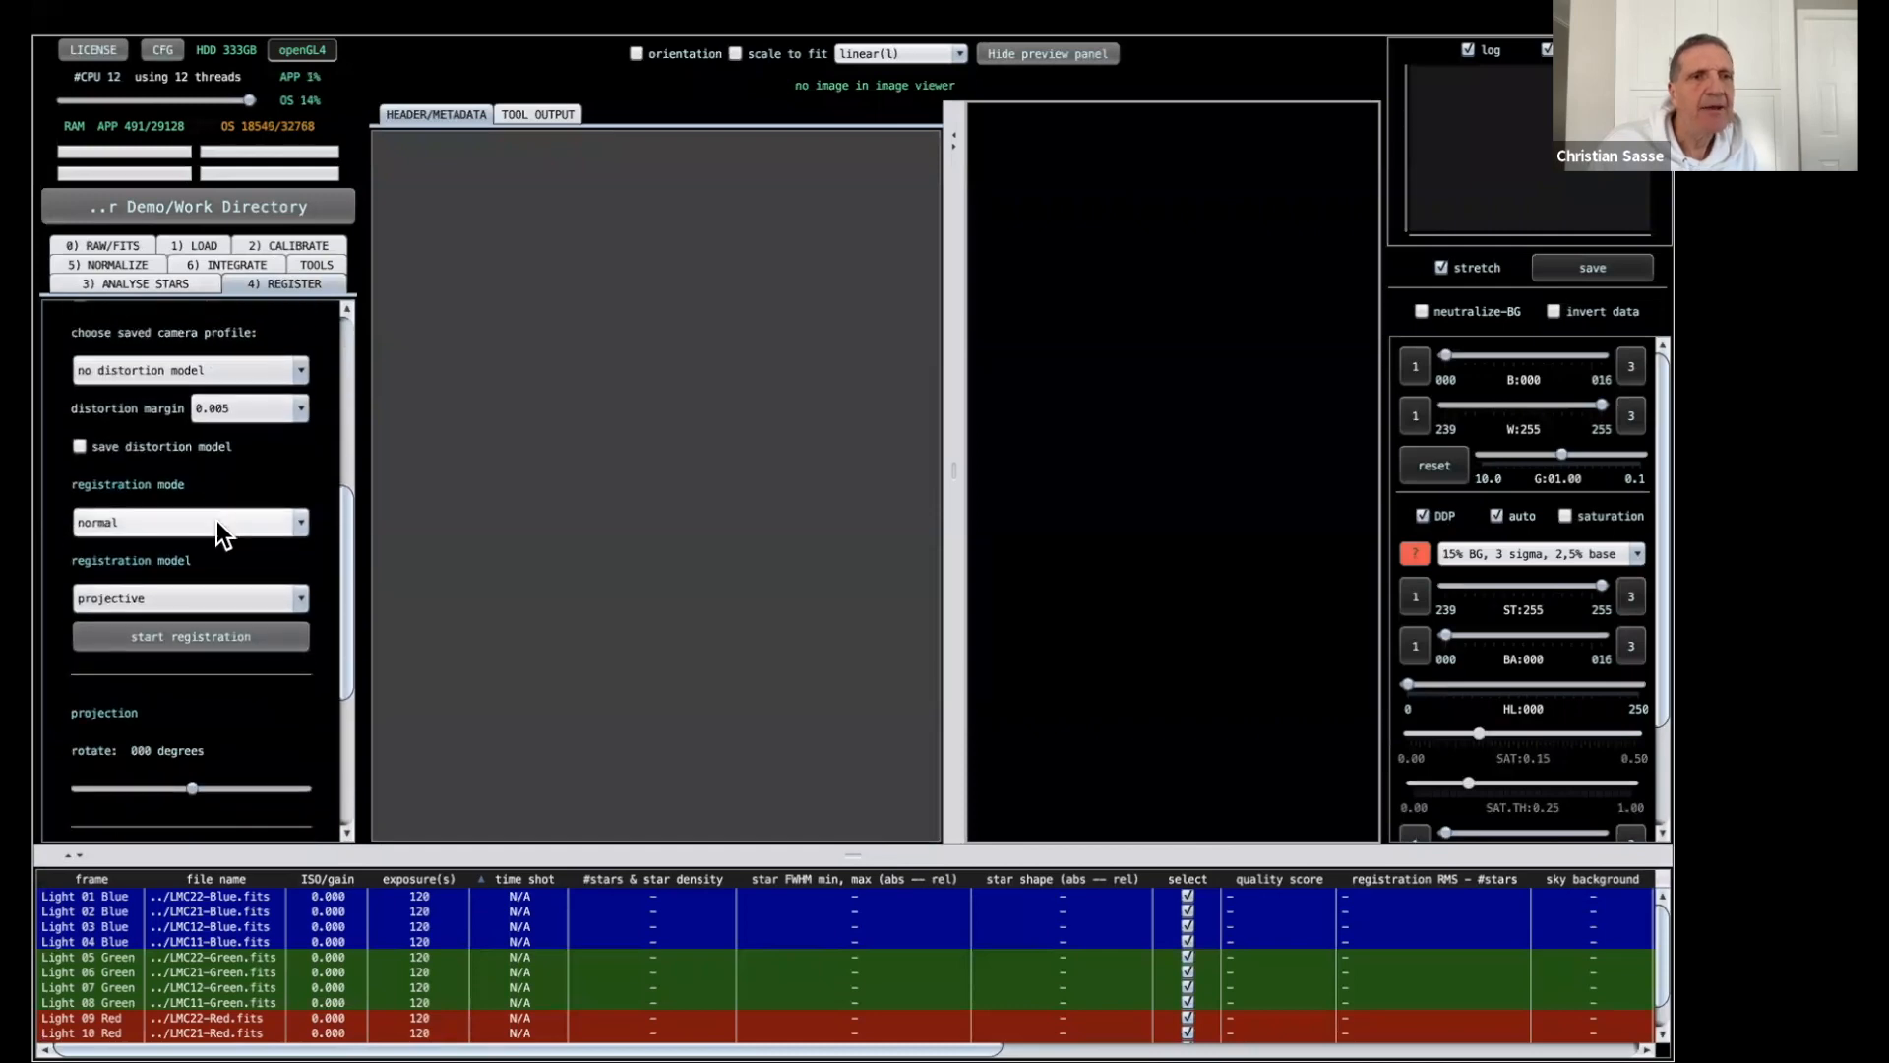
left_click(217, 522)
left_click(204, 564)
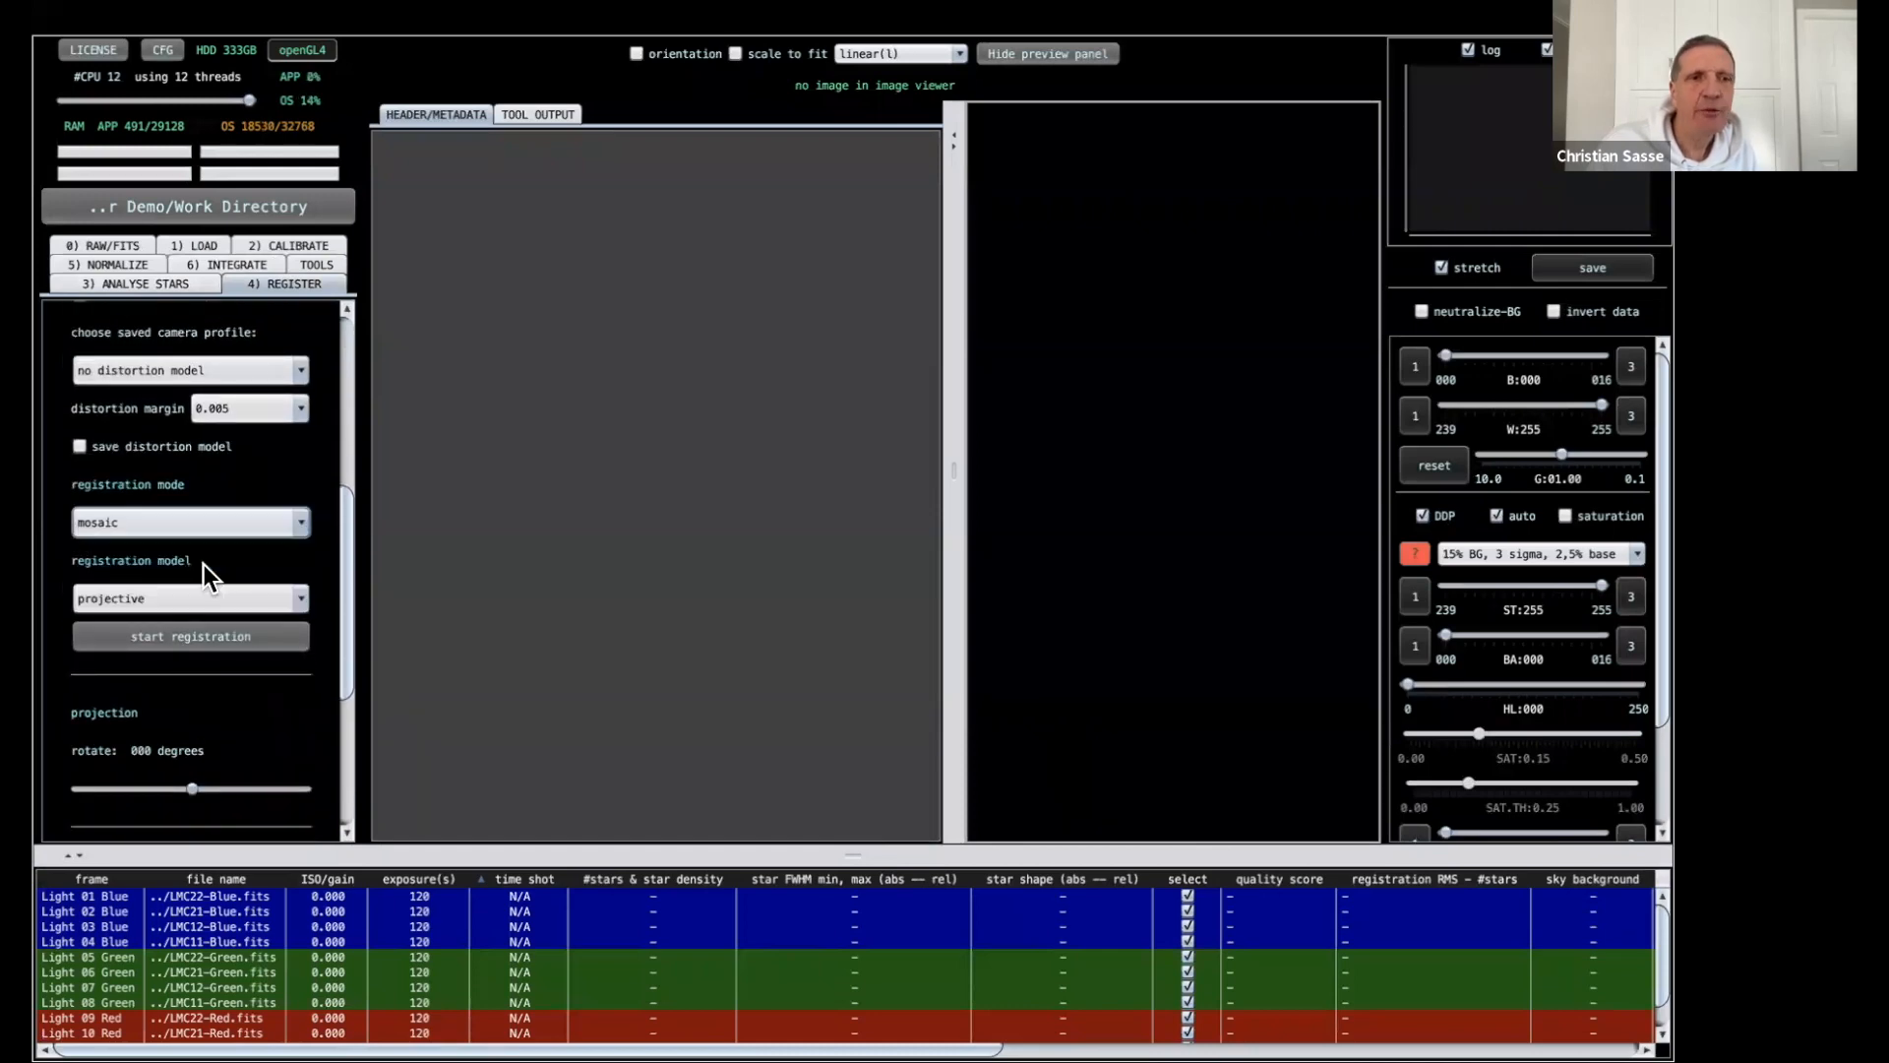
scroll(203, 564, "down", 3)
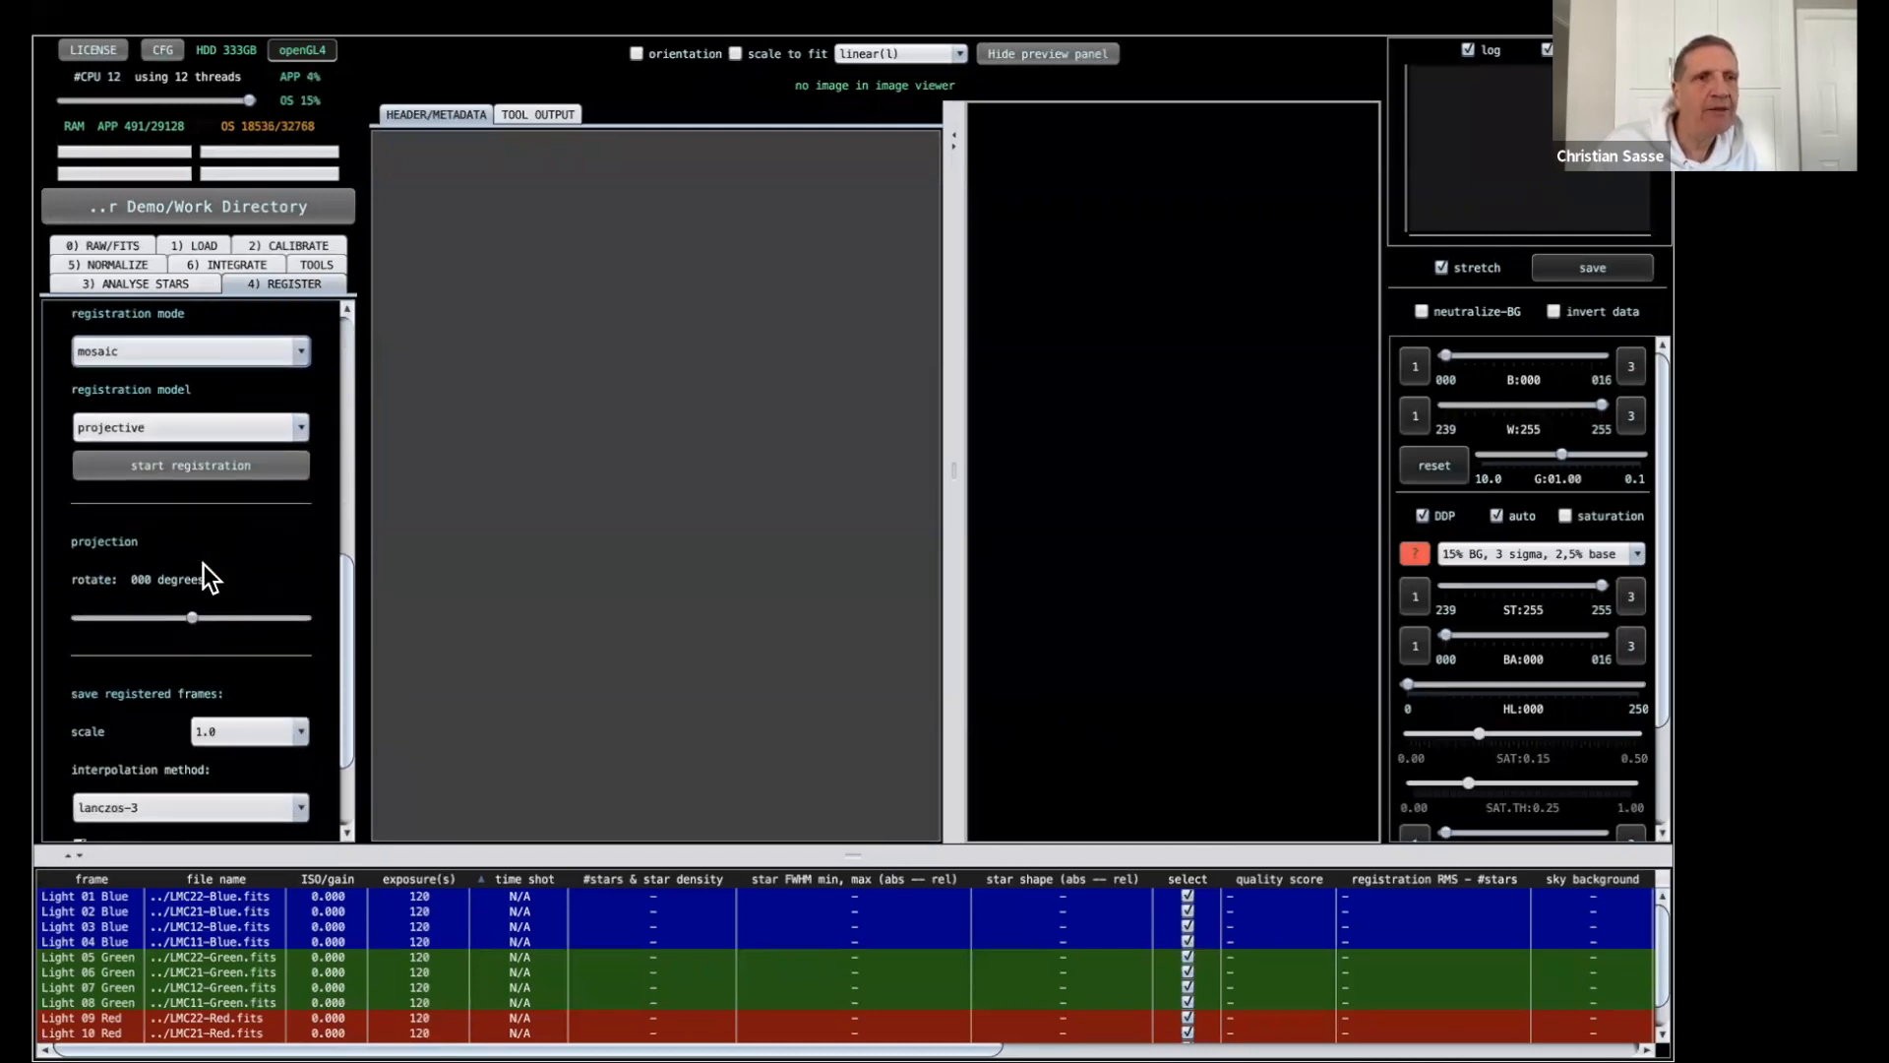
scroll(205, 571, "down", 3)
Set the registration pattern descriptors' scale start to 5 and scale stop to 10.
scroll(205, 570, "up", 10)
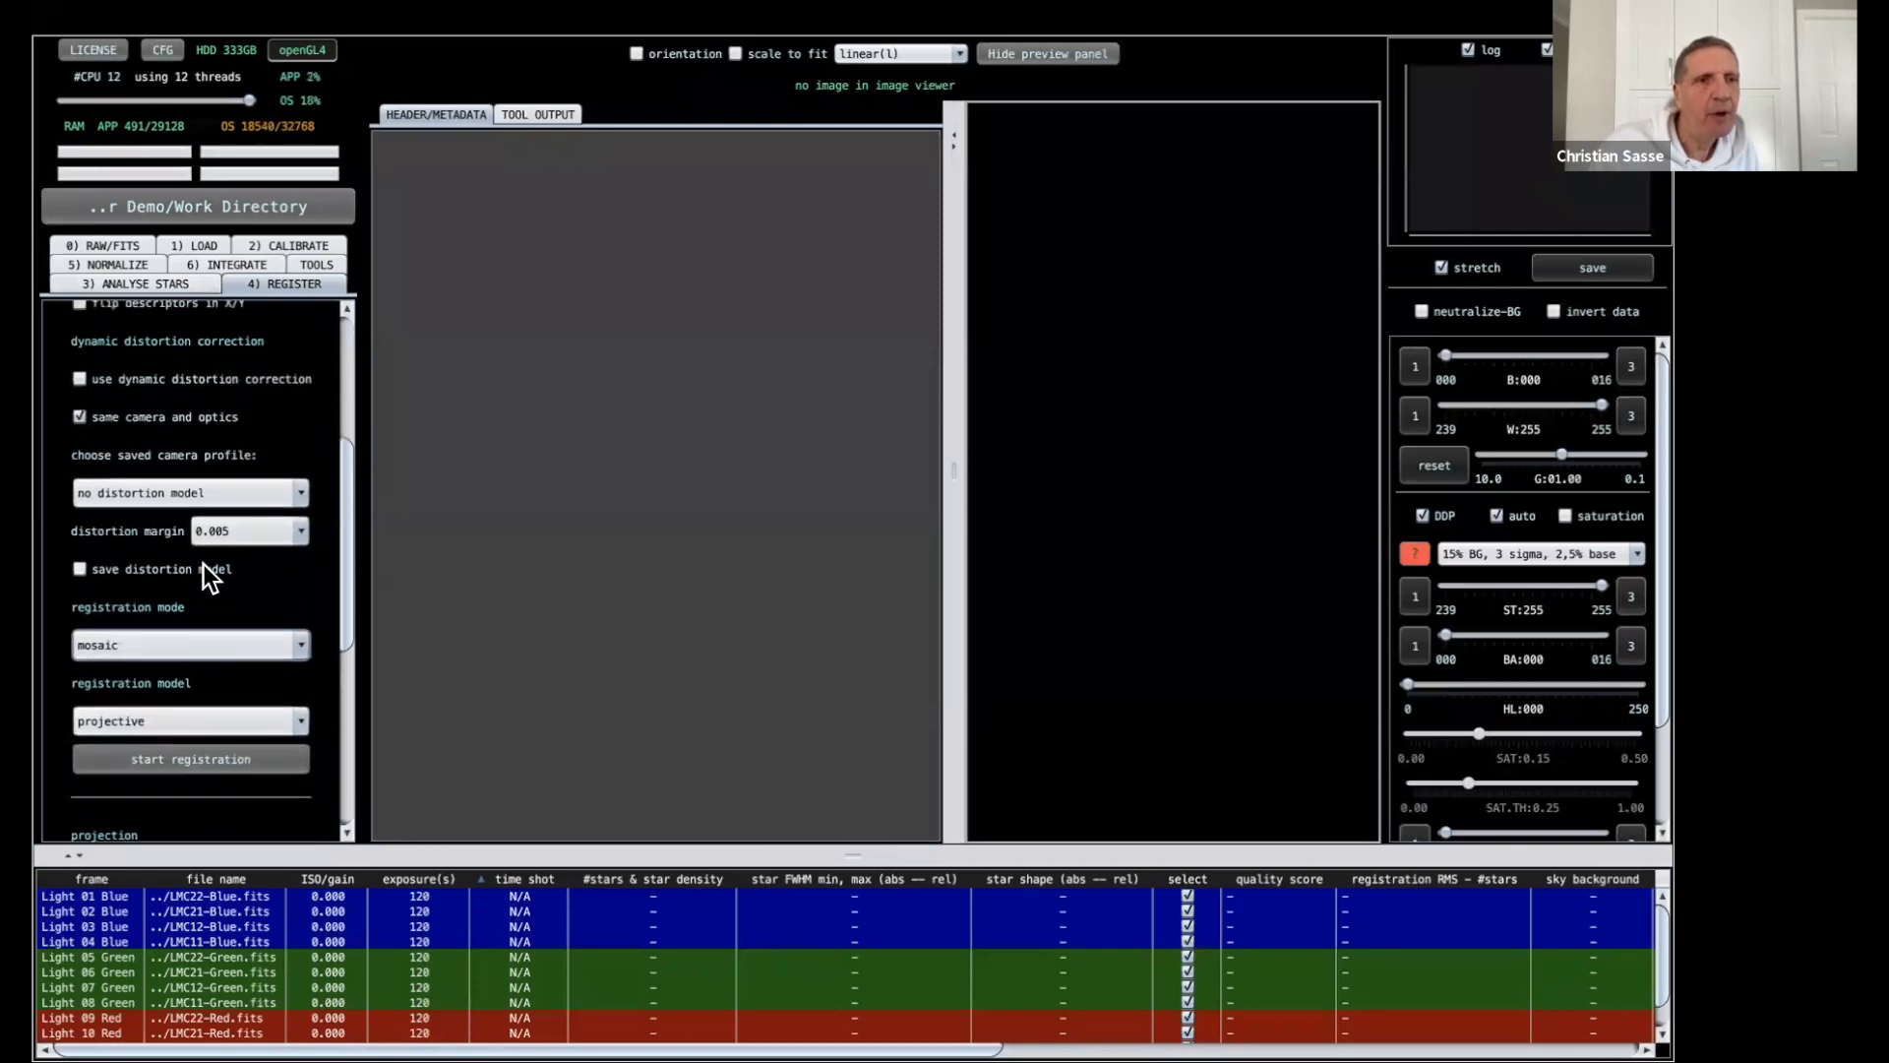
scroll(210, 576, "up", 3)
left_click(297, 525)
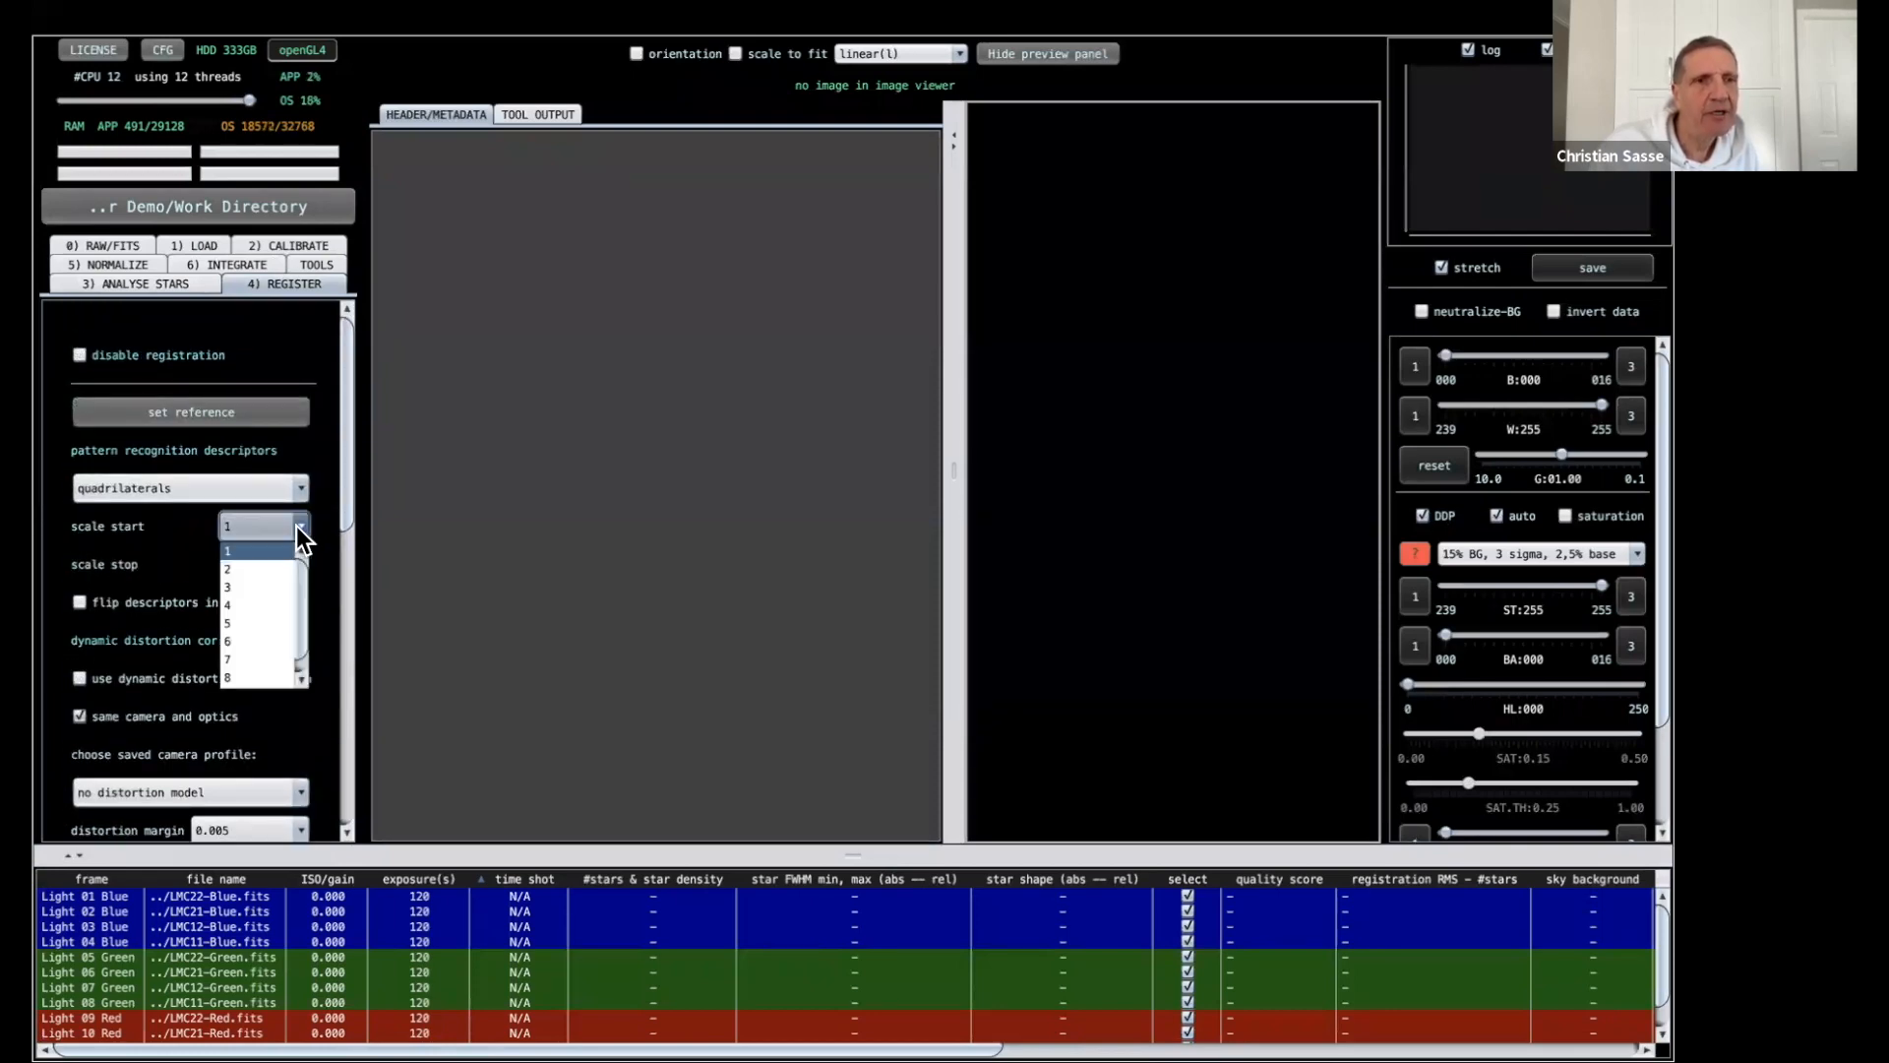
left_click(238, 624)
left_click(303, 563)
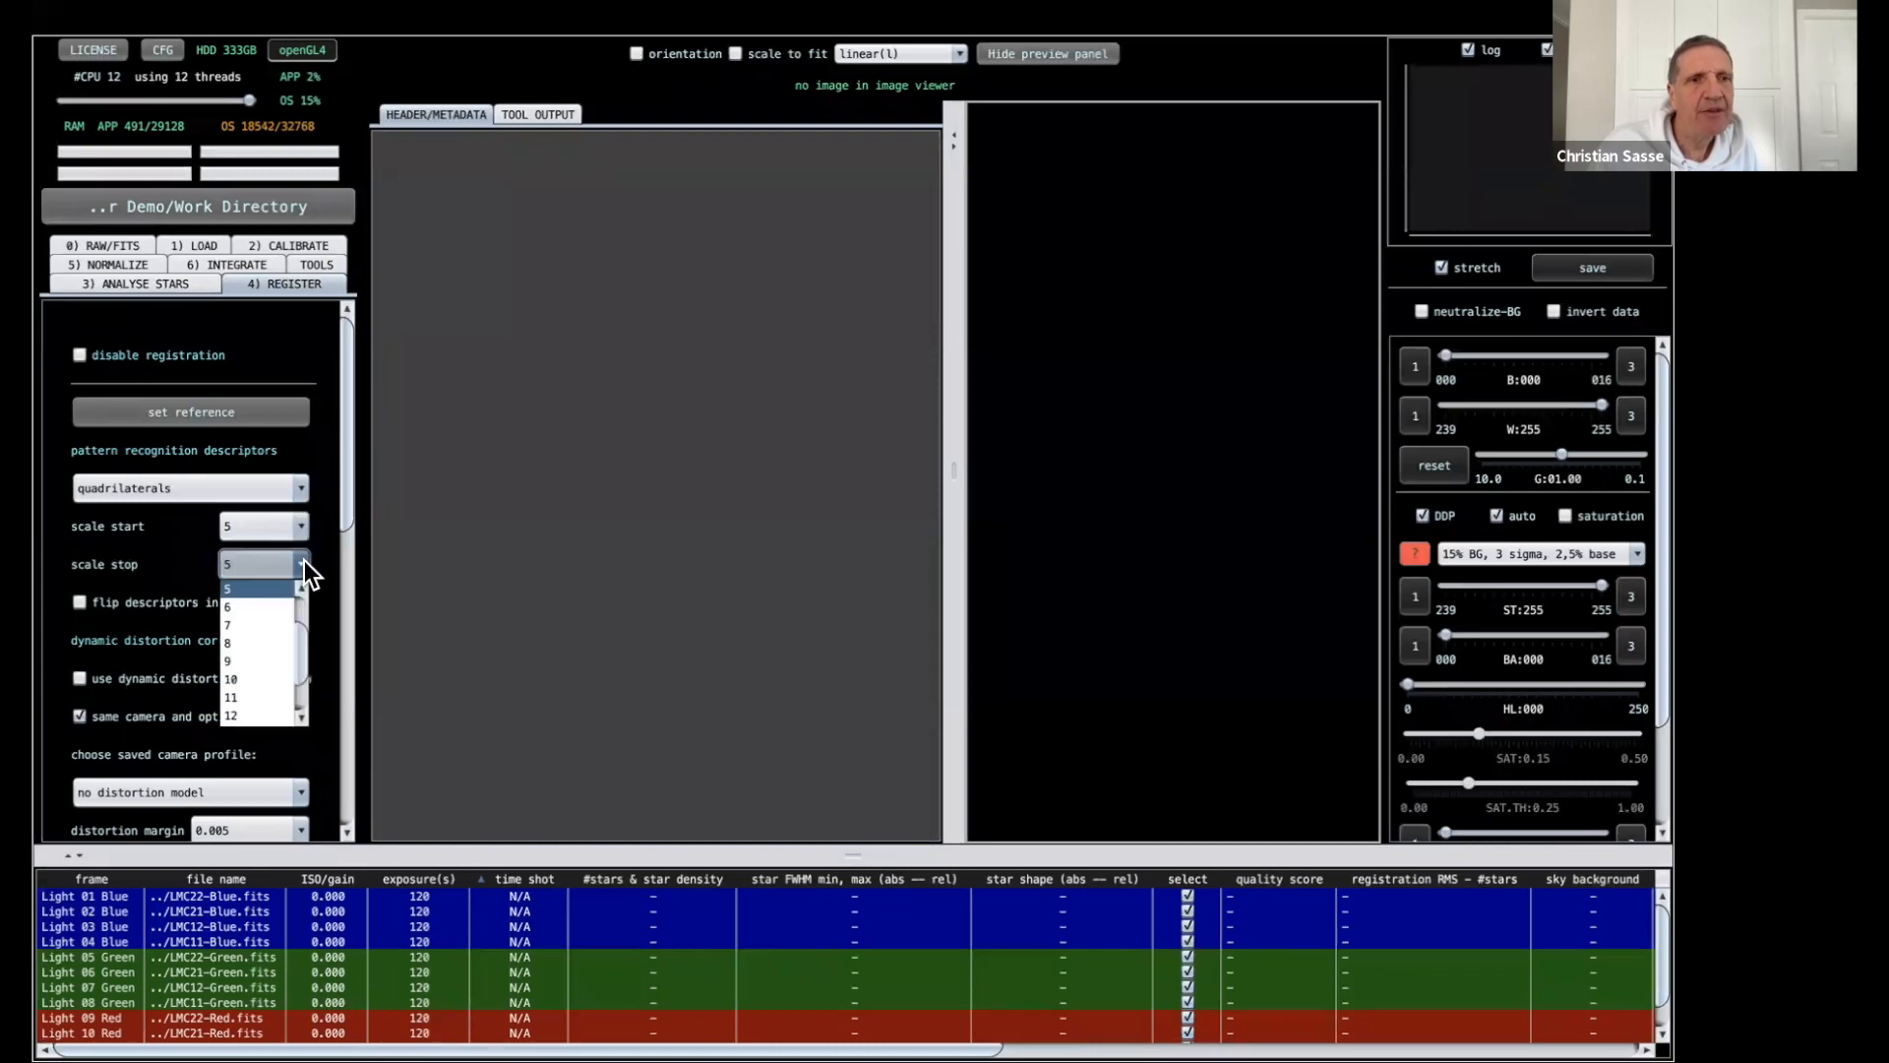
left_click(245, 679)
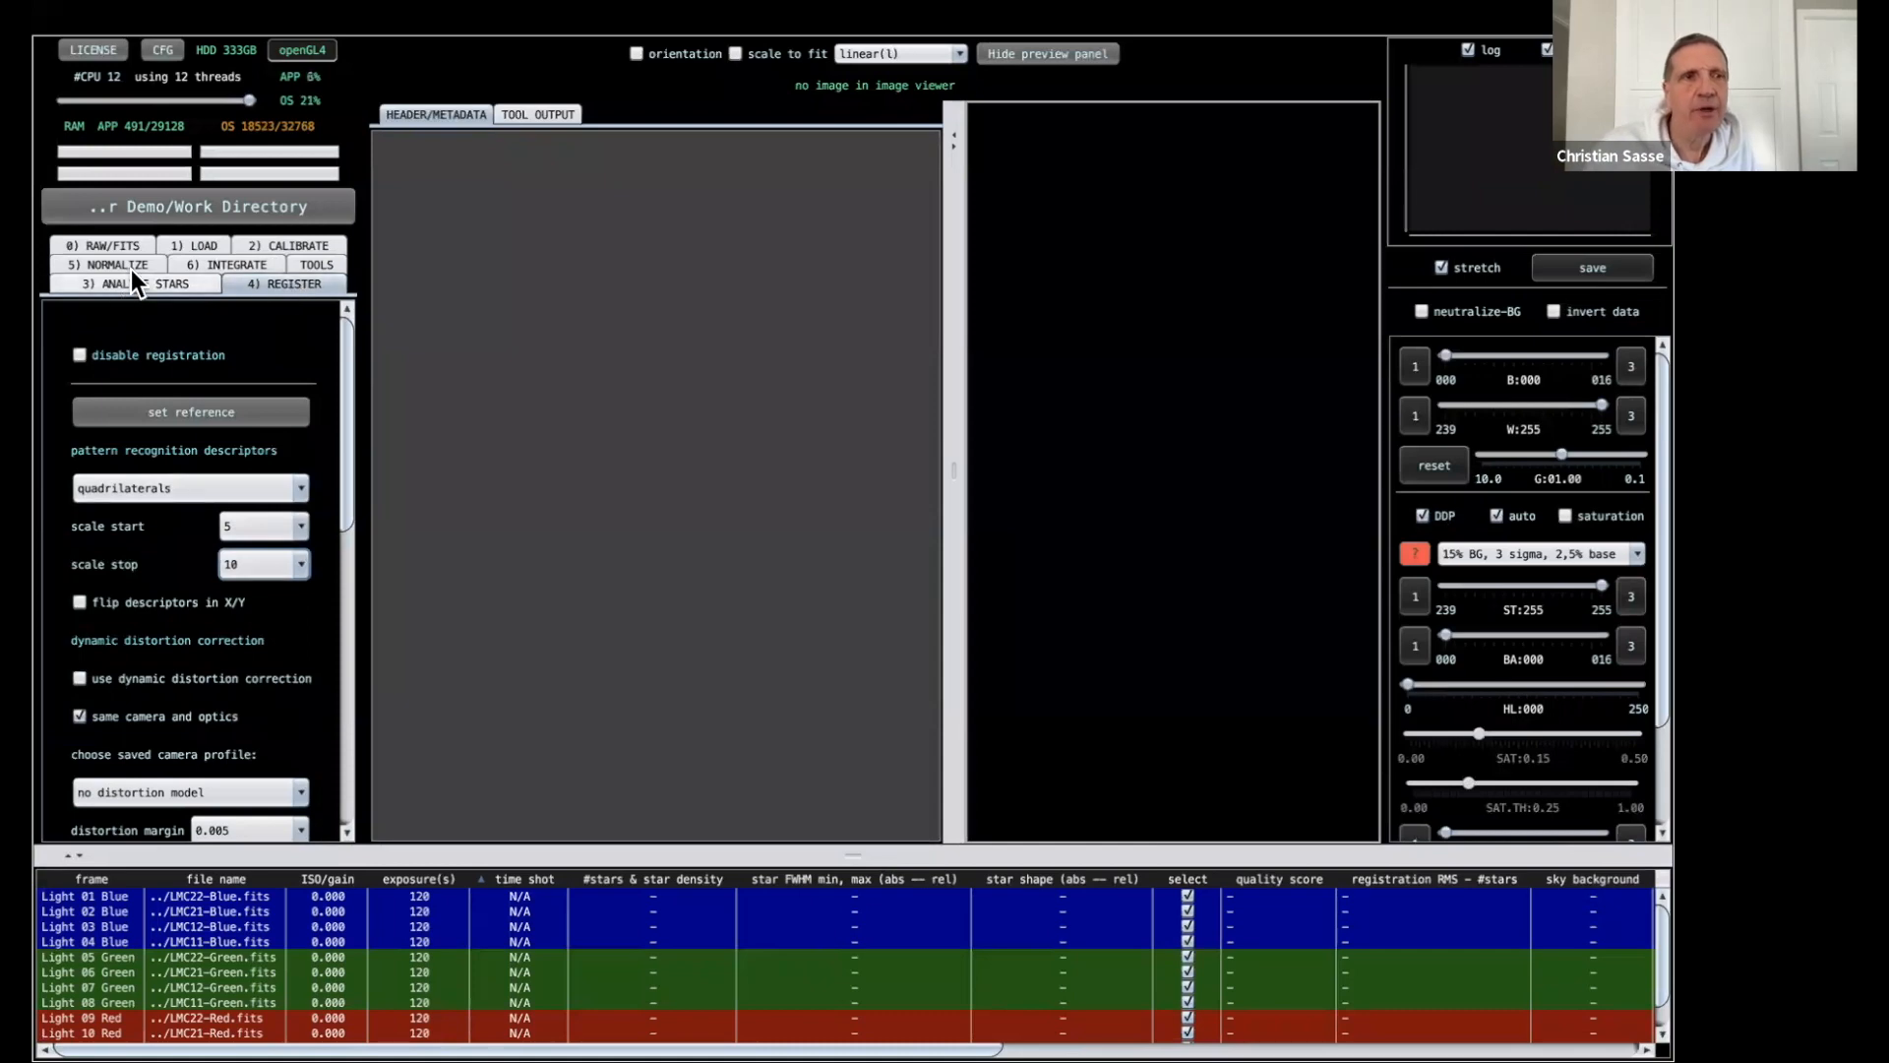
Set the normalization mode to advanced.
left_click(105, 258)
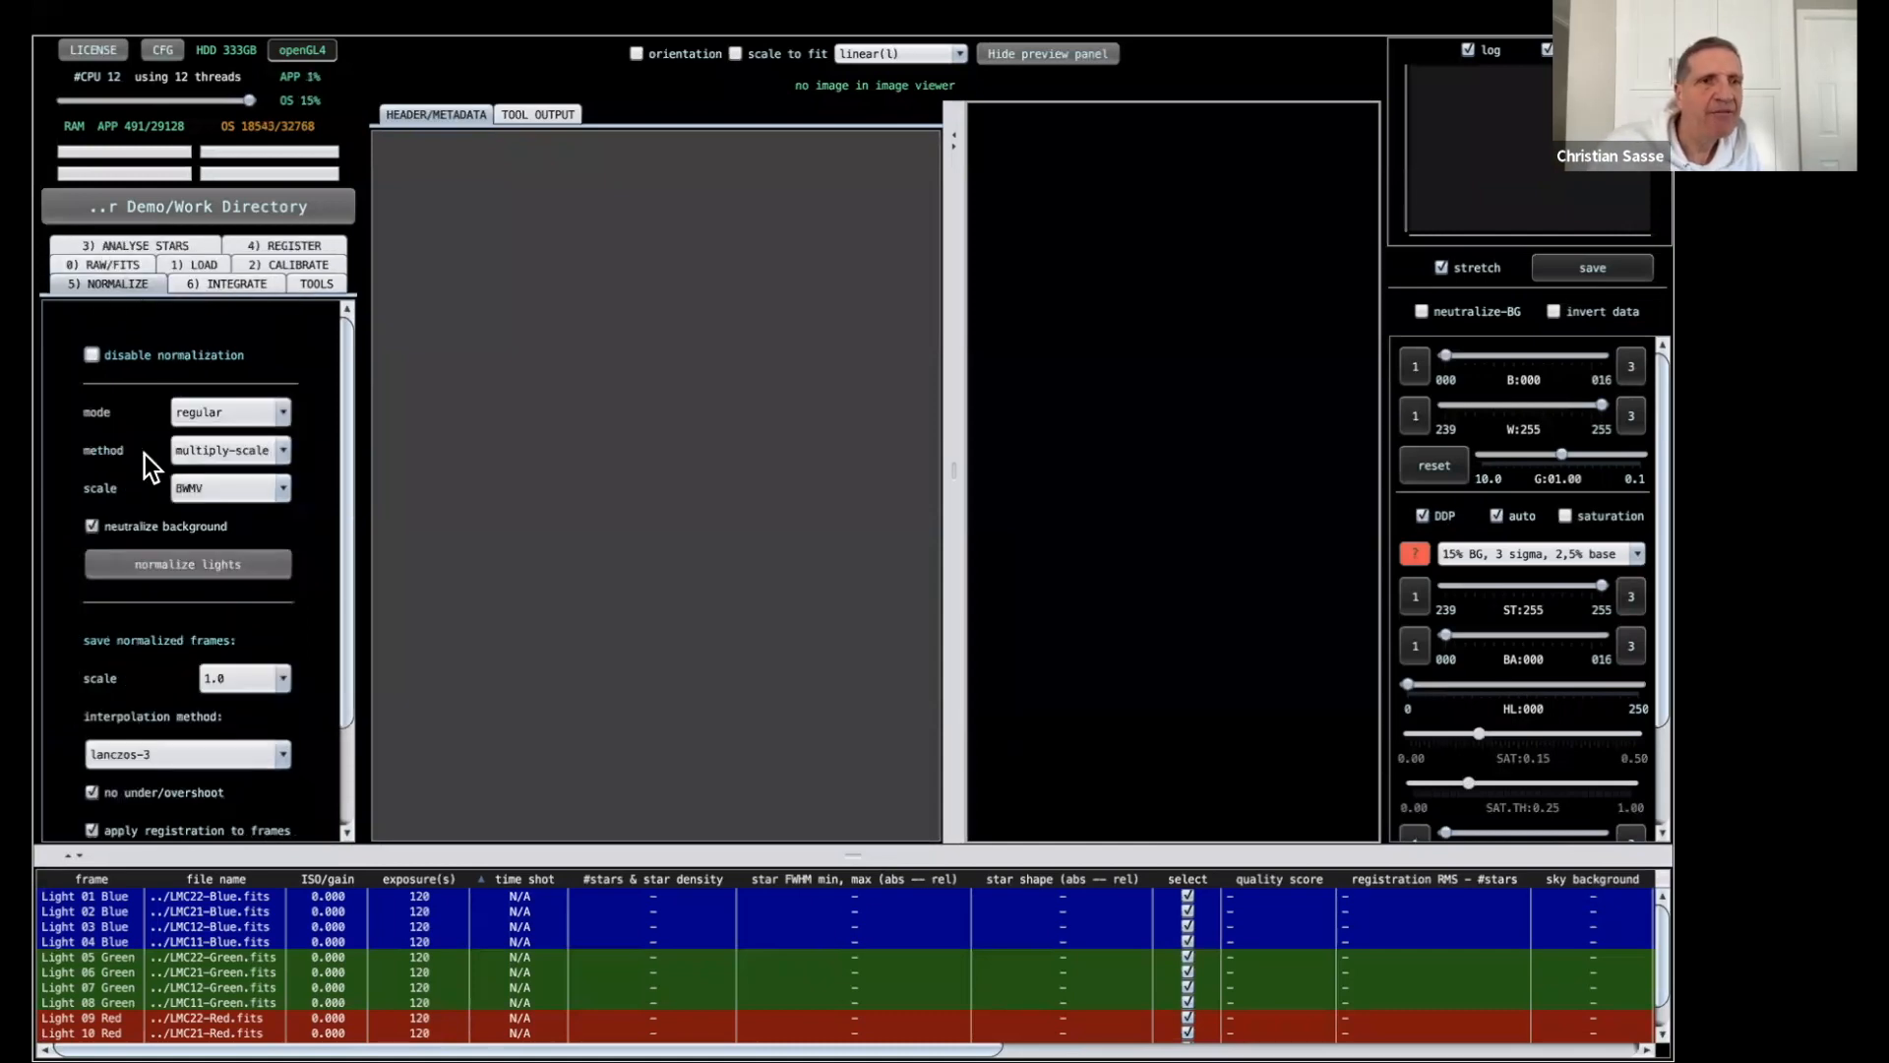
left_click(281, 411)
left_click(238, 457)
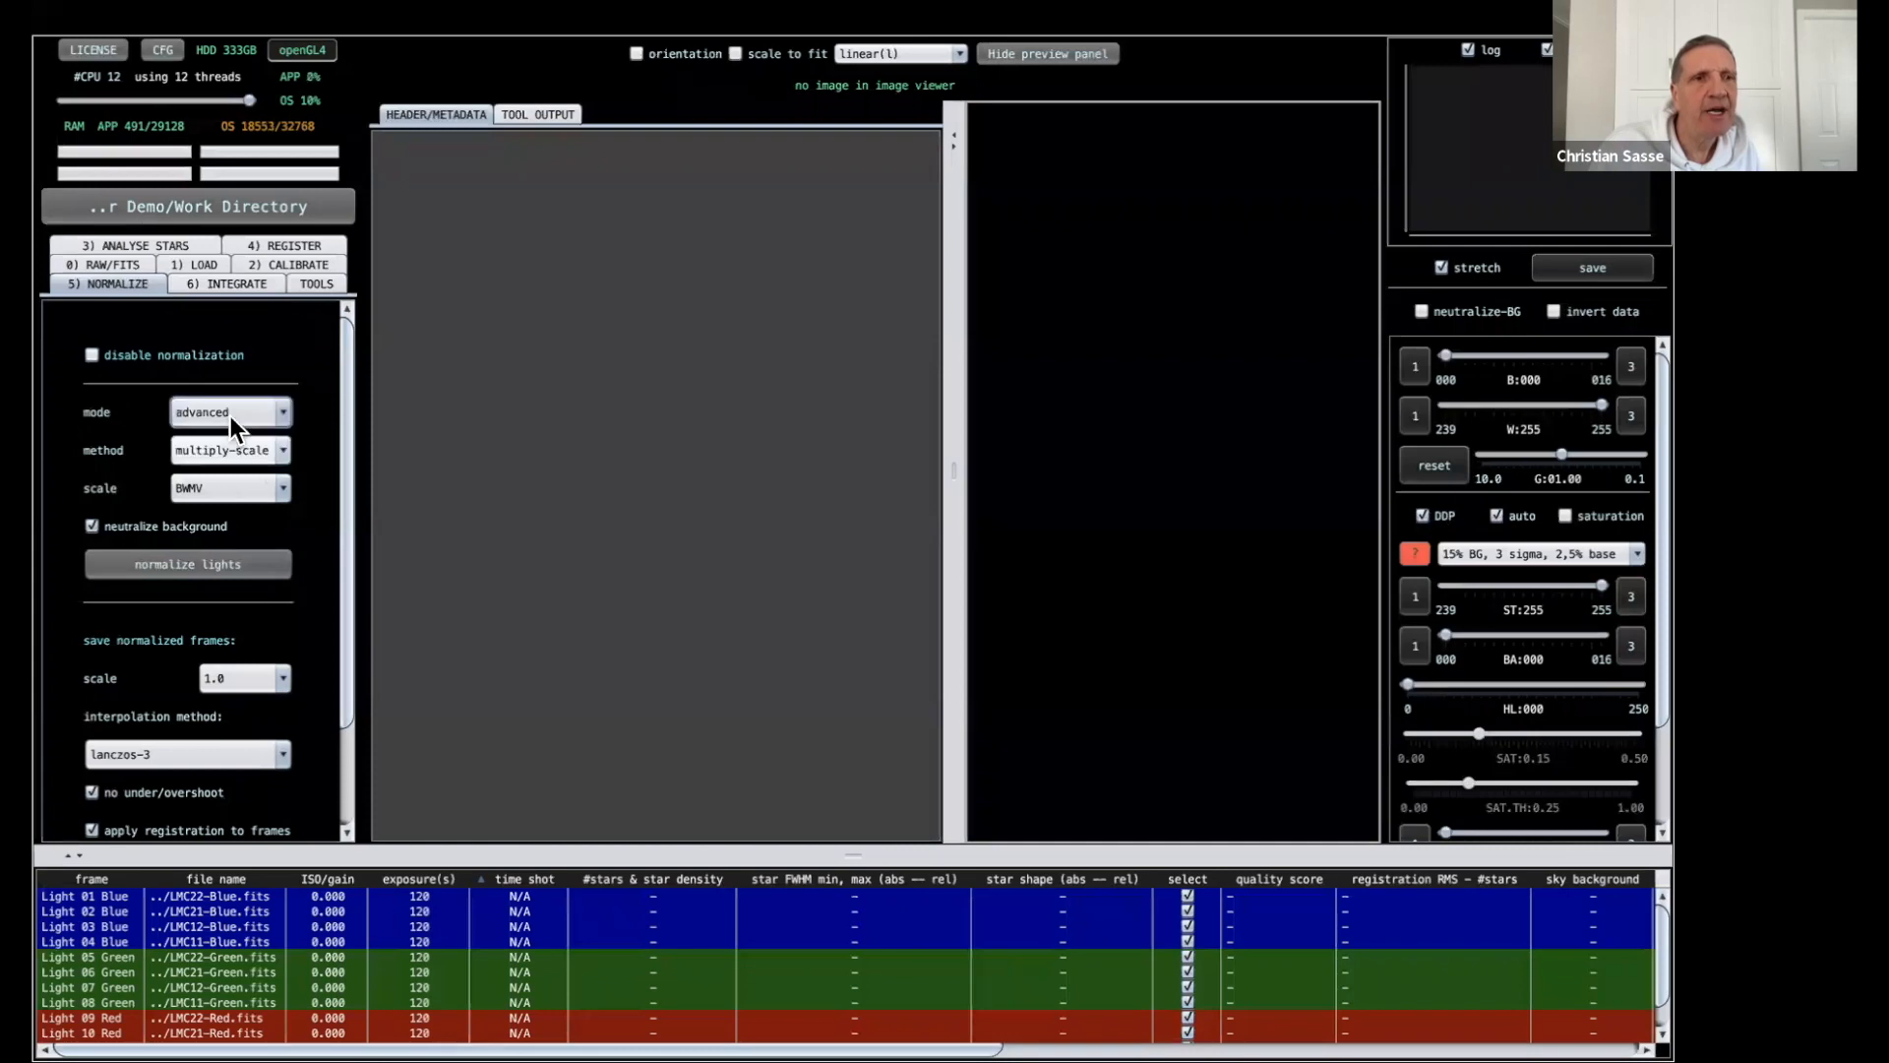
Set the integration's local normalization correction to 1st degree LNC and enable multi-band blending at 10 %.
left_click(225, 287)
scroll(219, 447, "down", 5)
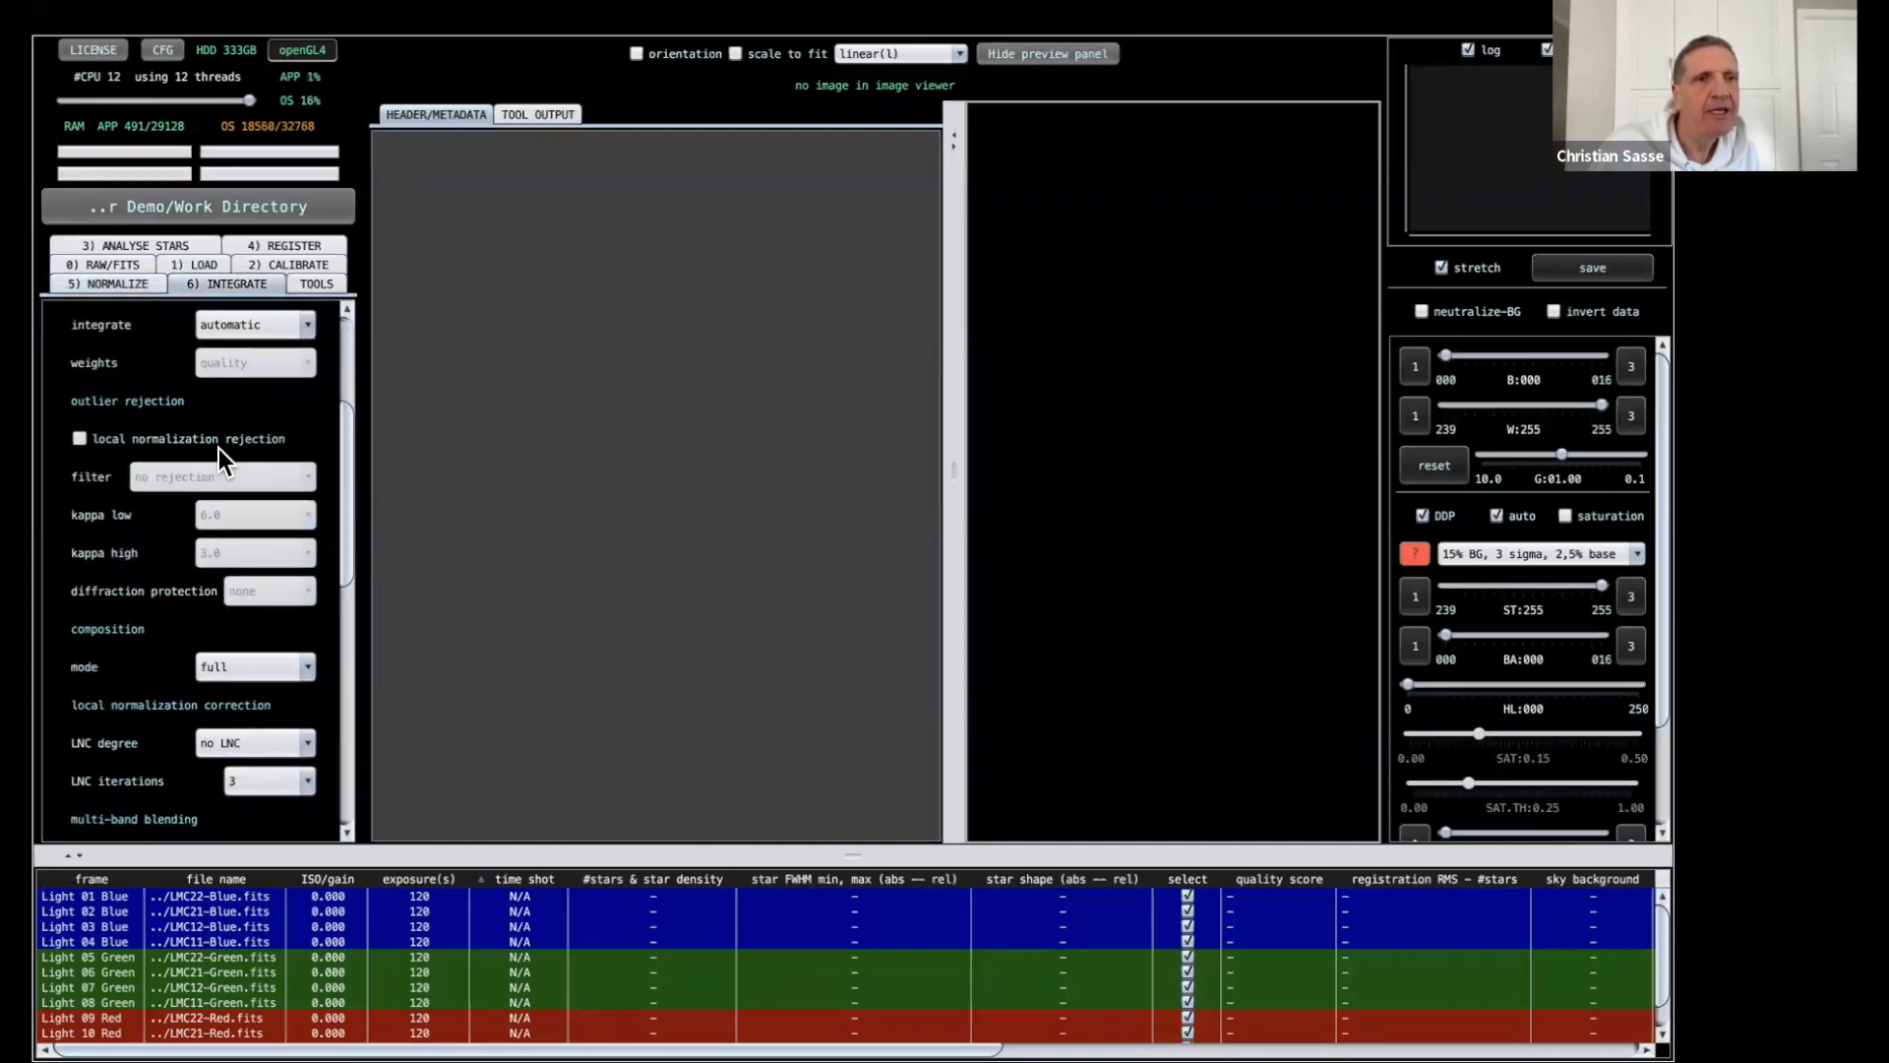
scroll(218, 446, "down", 5)
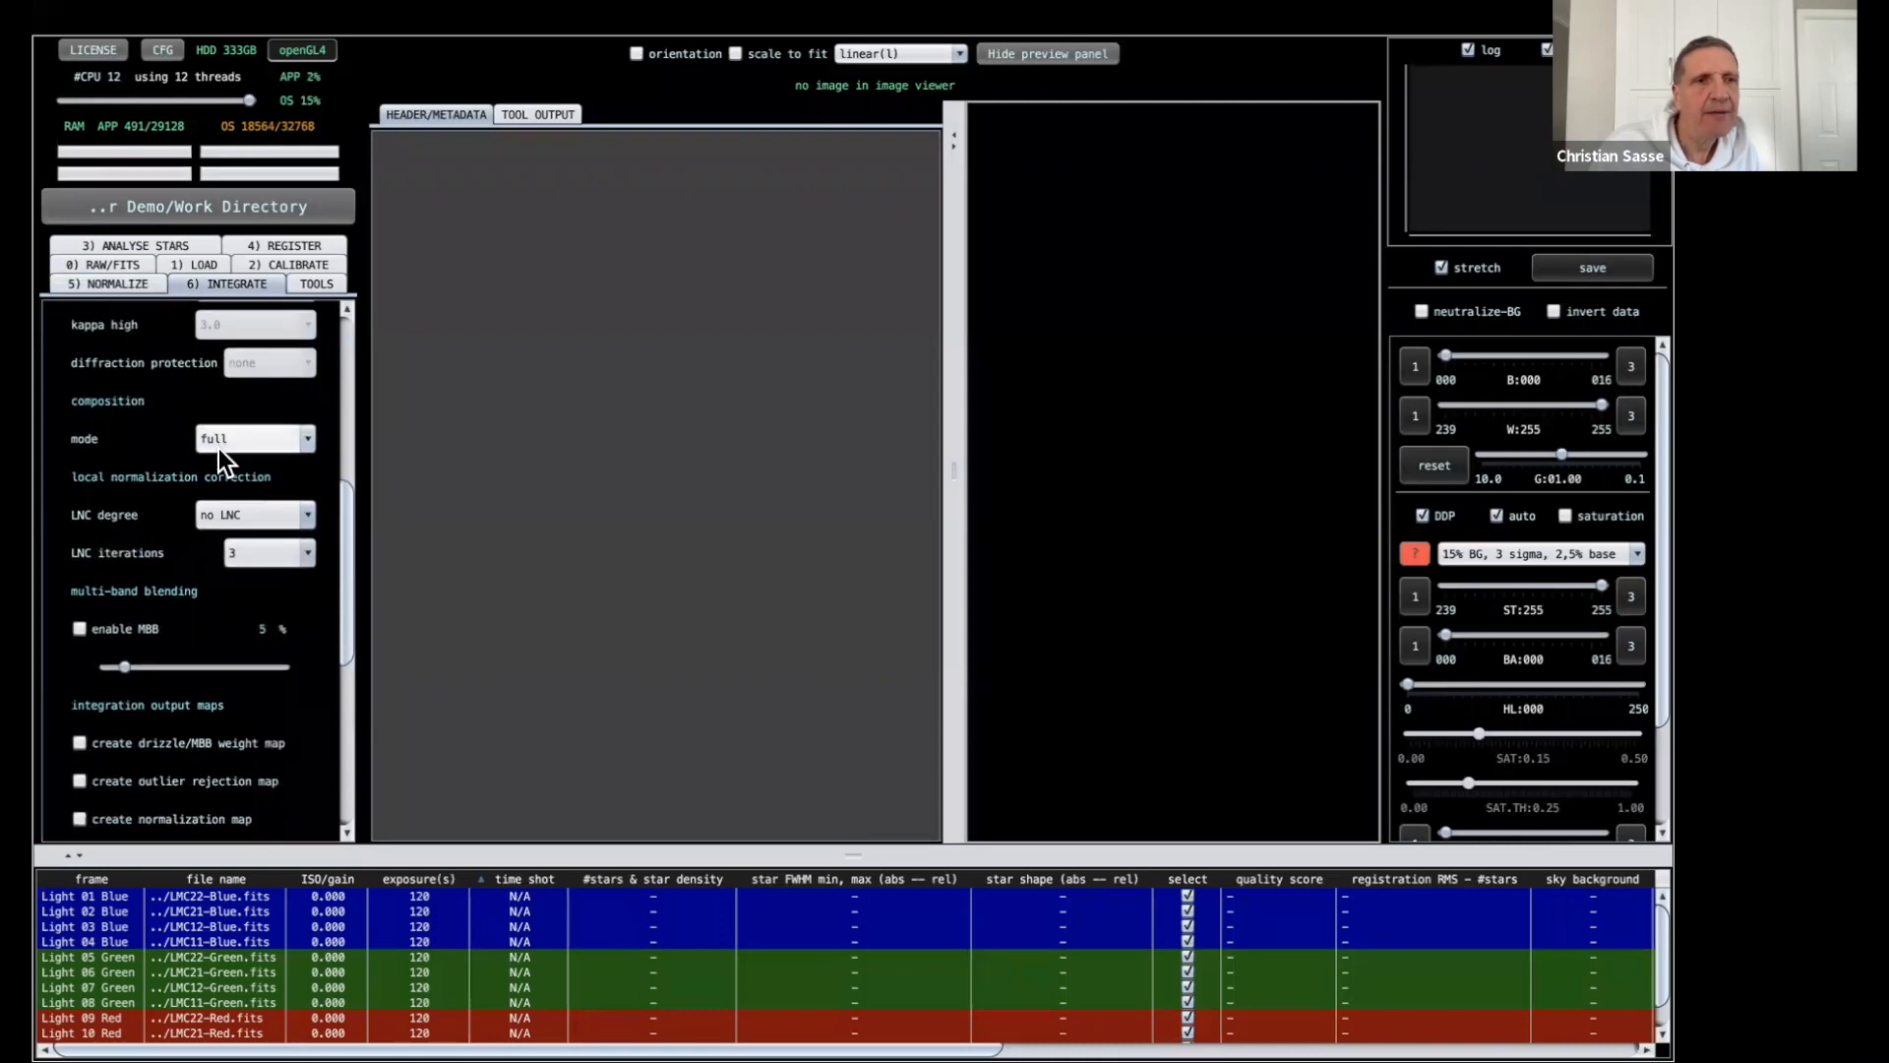
left_click(305, 513)
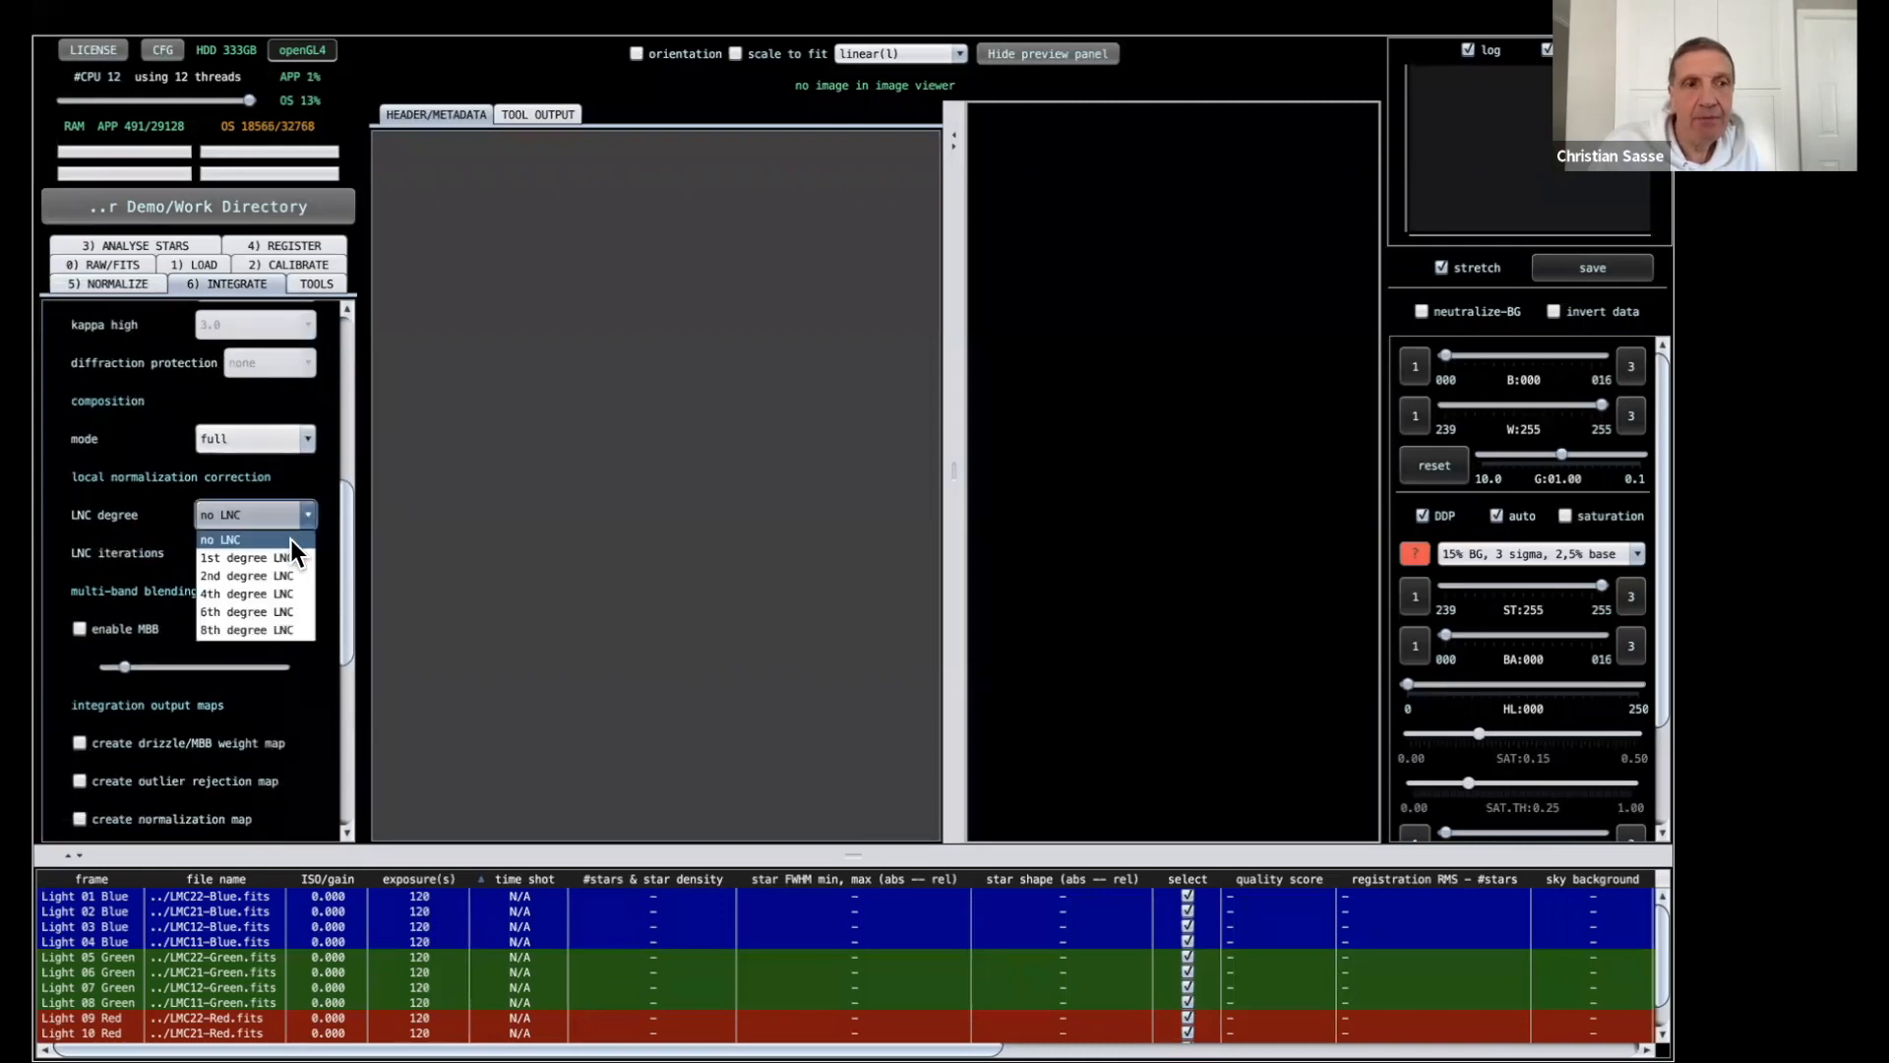
left_click(281, 556)
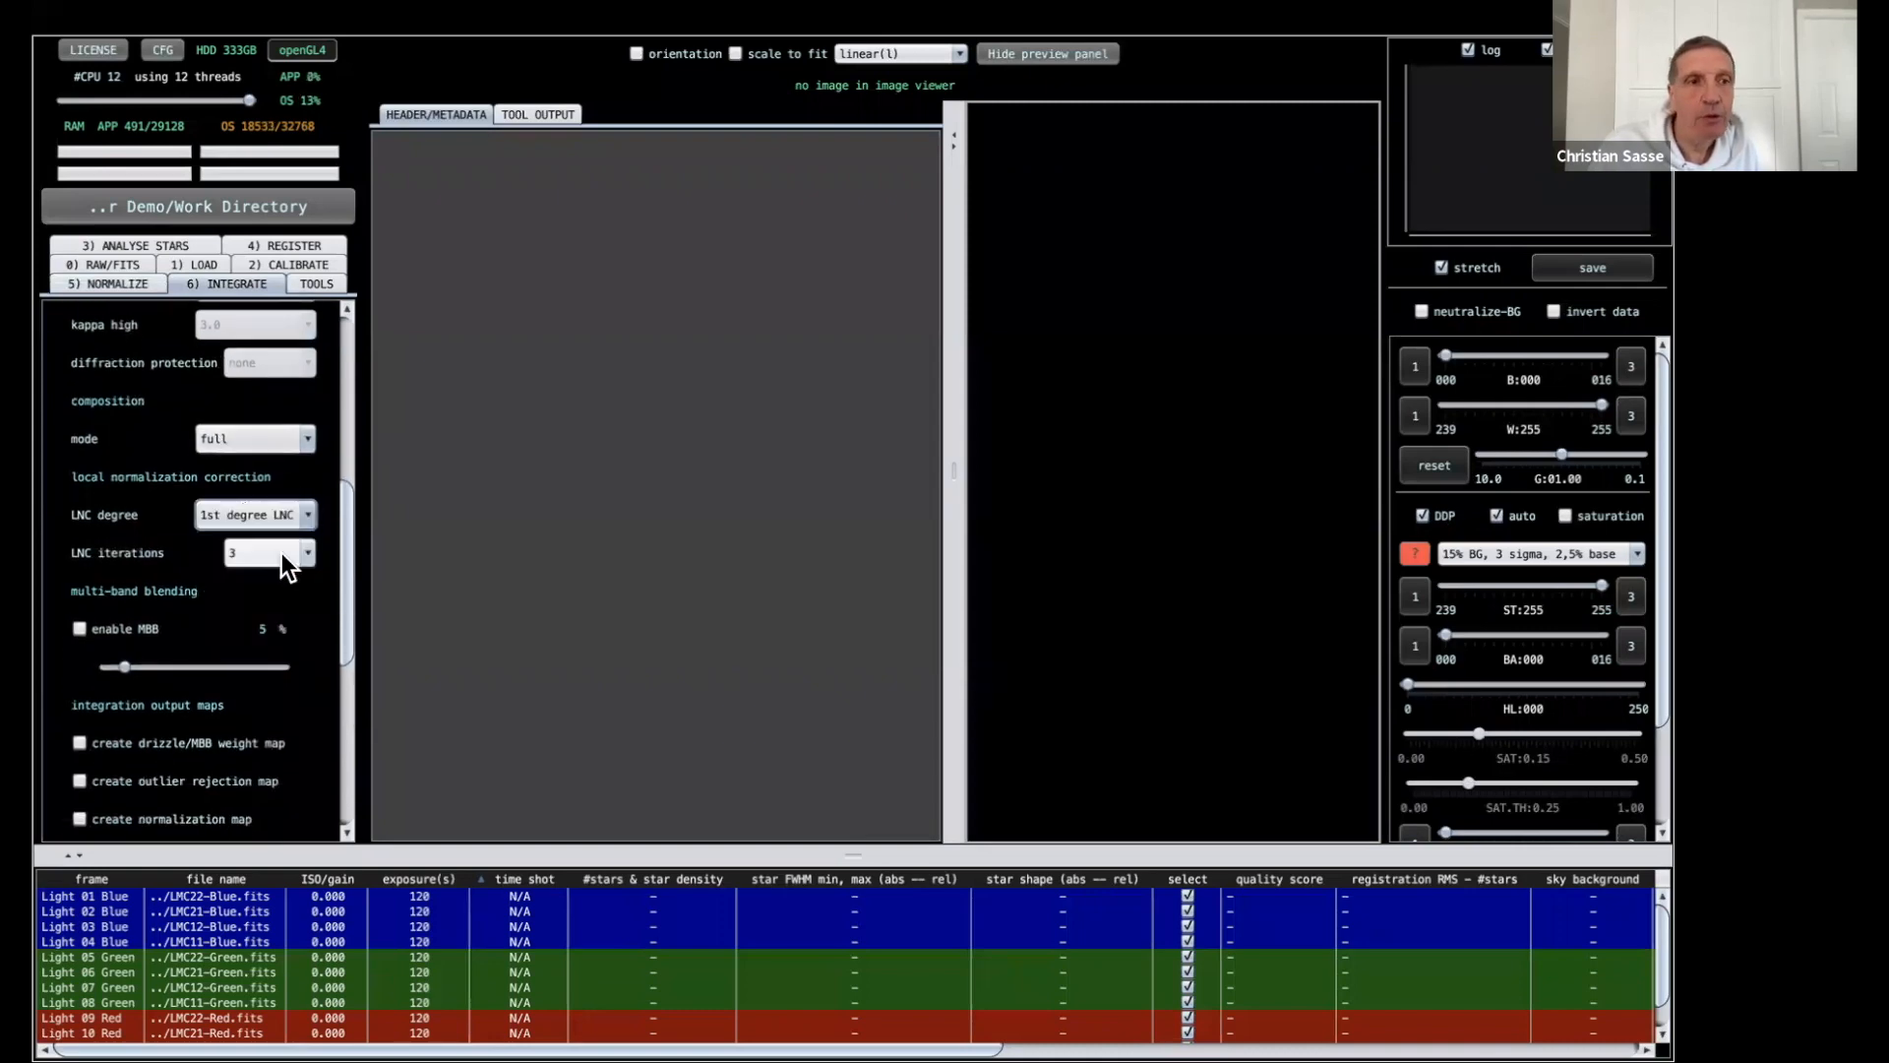
left_click(79, 628)
left_click_drag(124, 666, 143, 666)
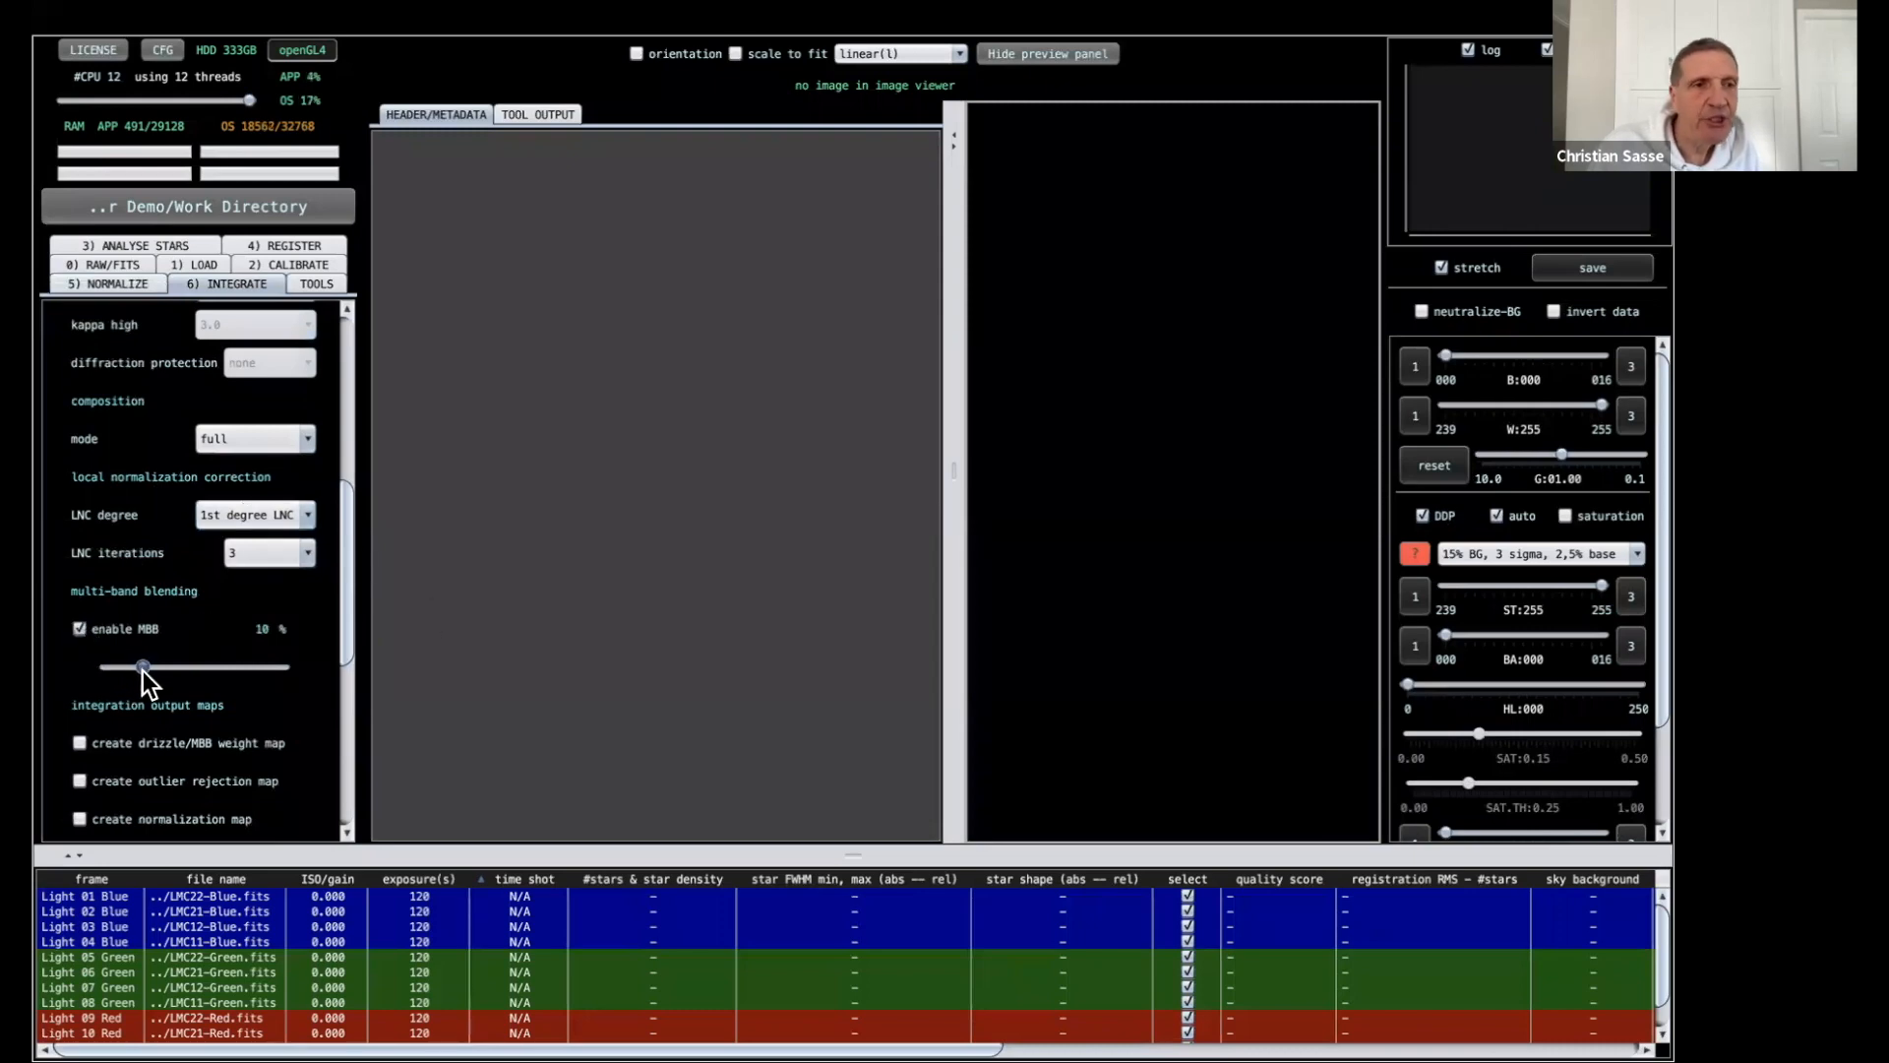
scroll(233, 701, "down", 5)
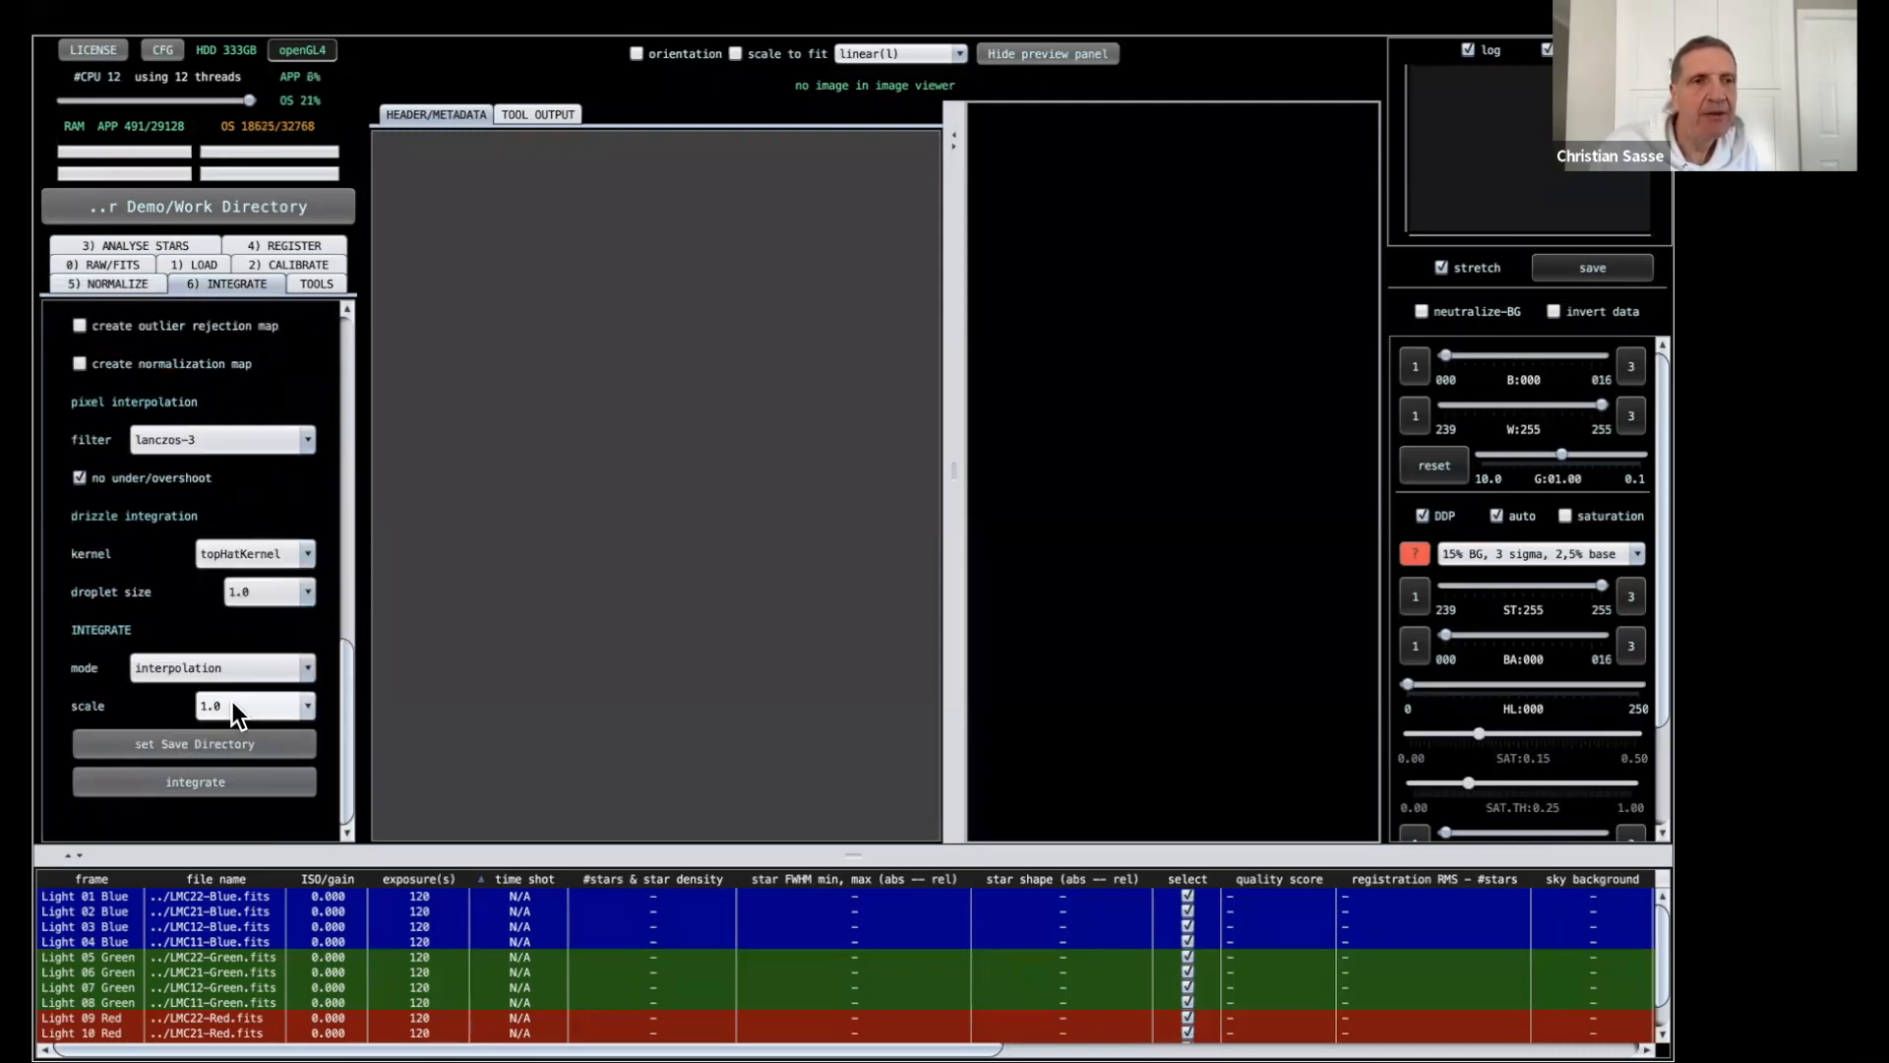
Start the integration under the object name LMC 11122122, keeping "same camera and optics" enabled and enabling "dynamic distortion correction".
left_click(211, 783)
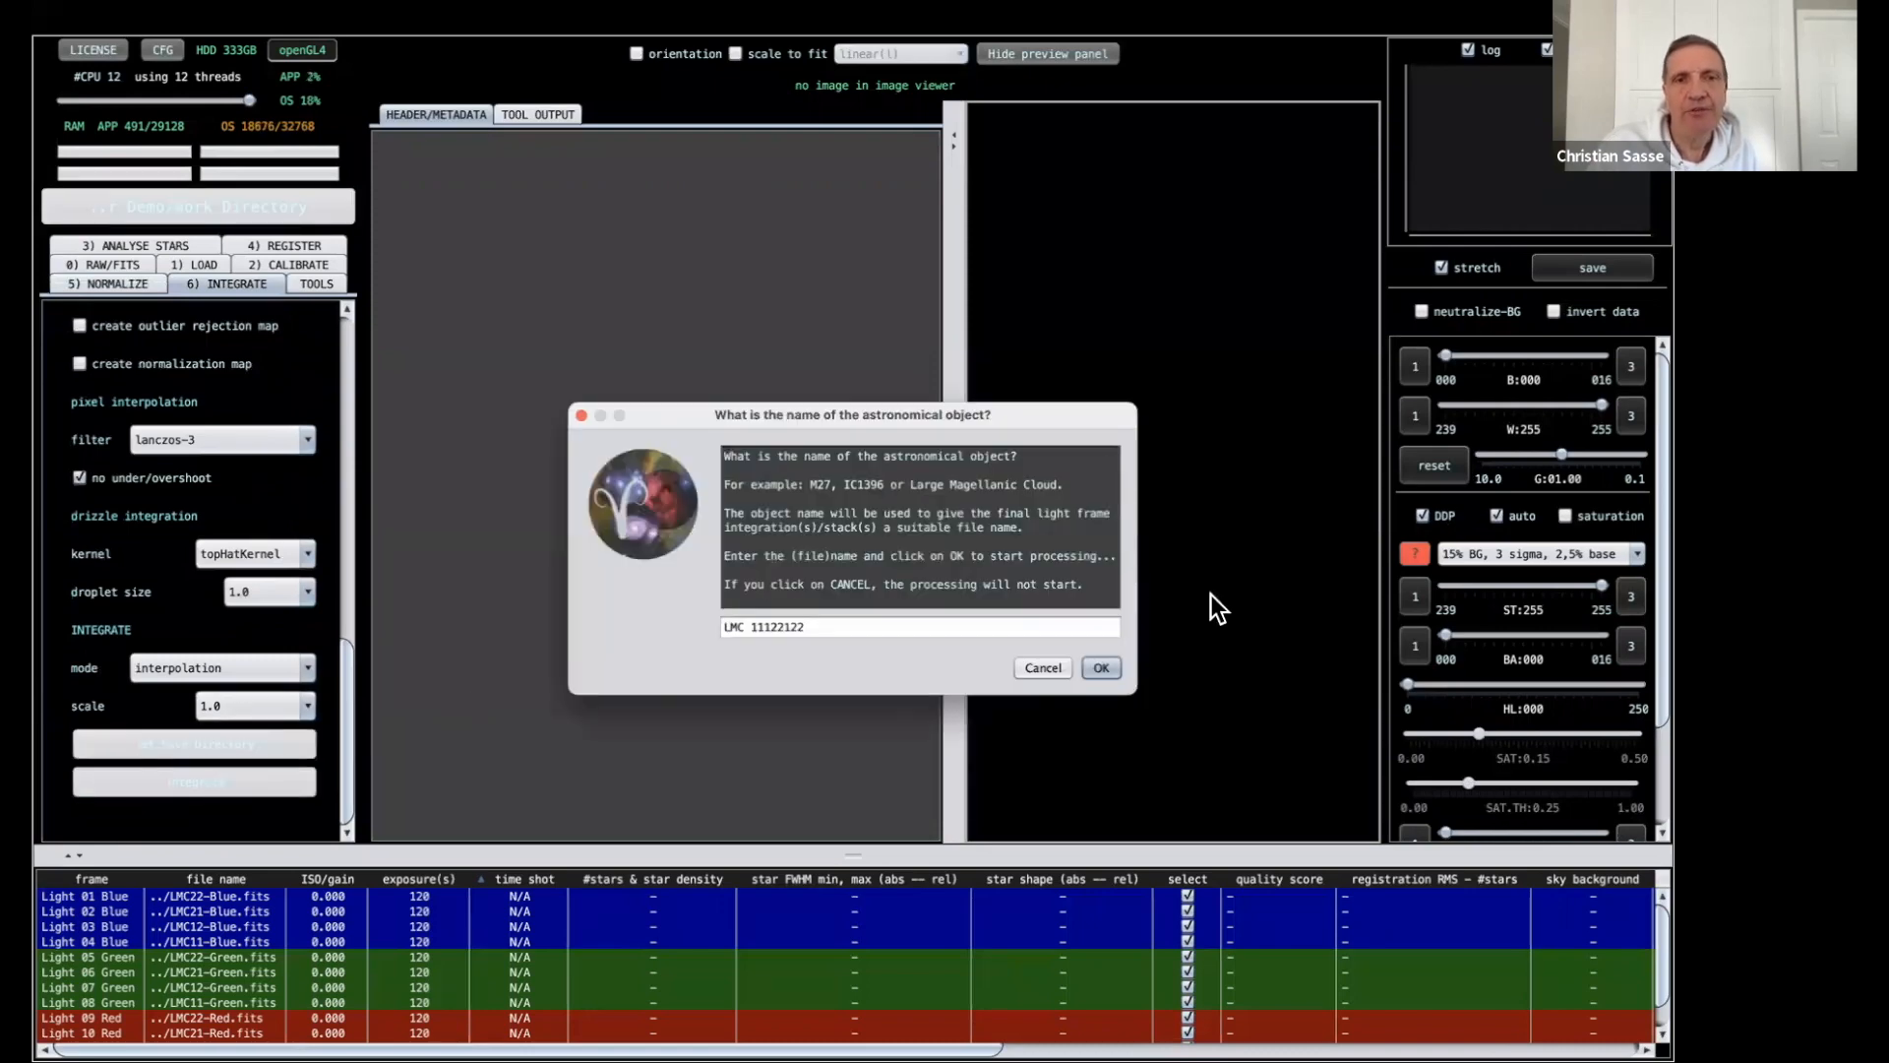
left_click(1096, 665)
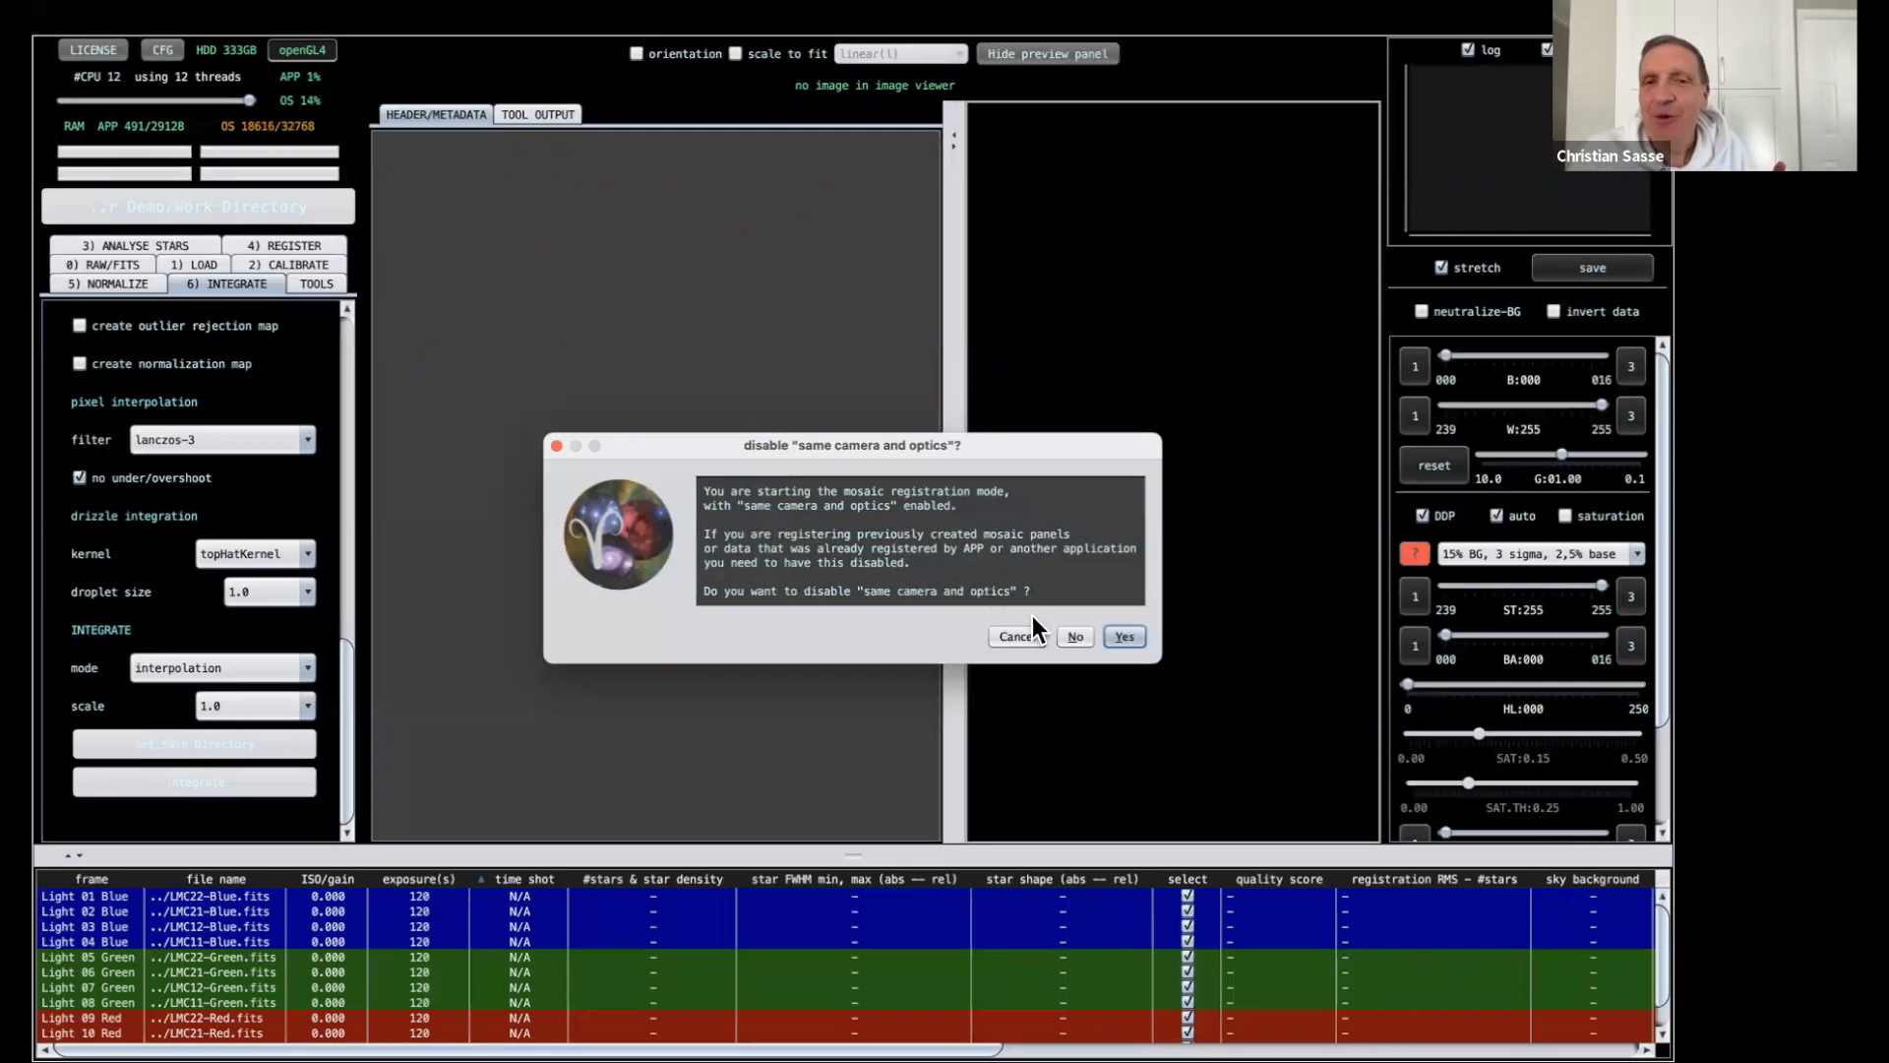
left_click(1076, 638)
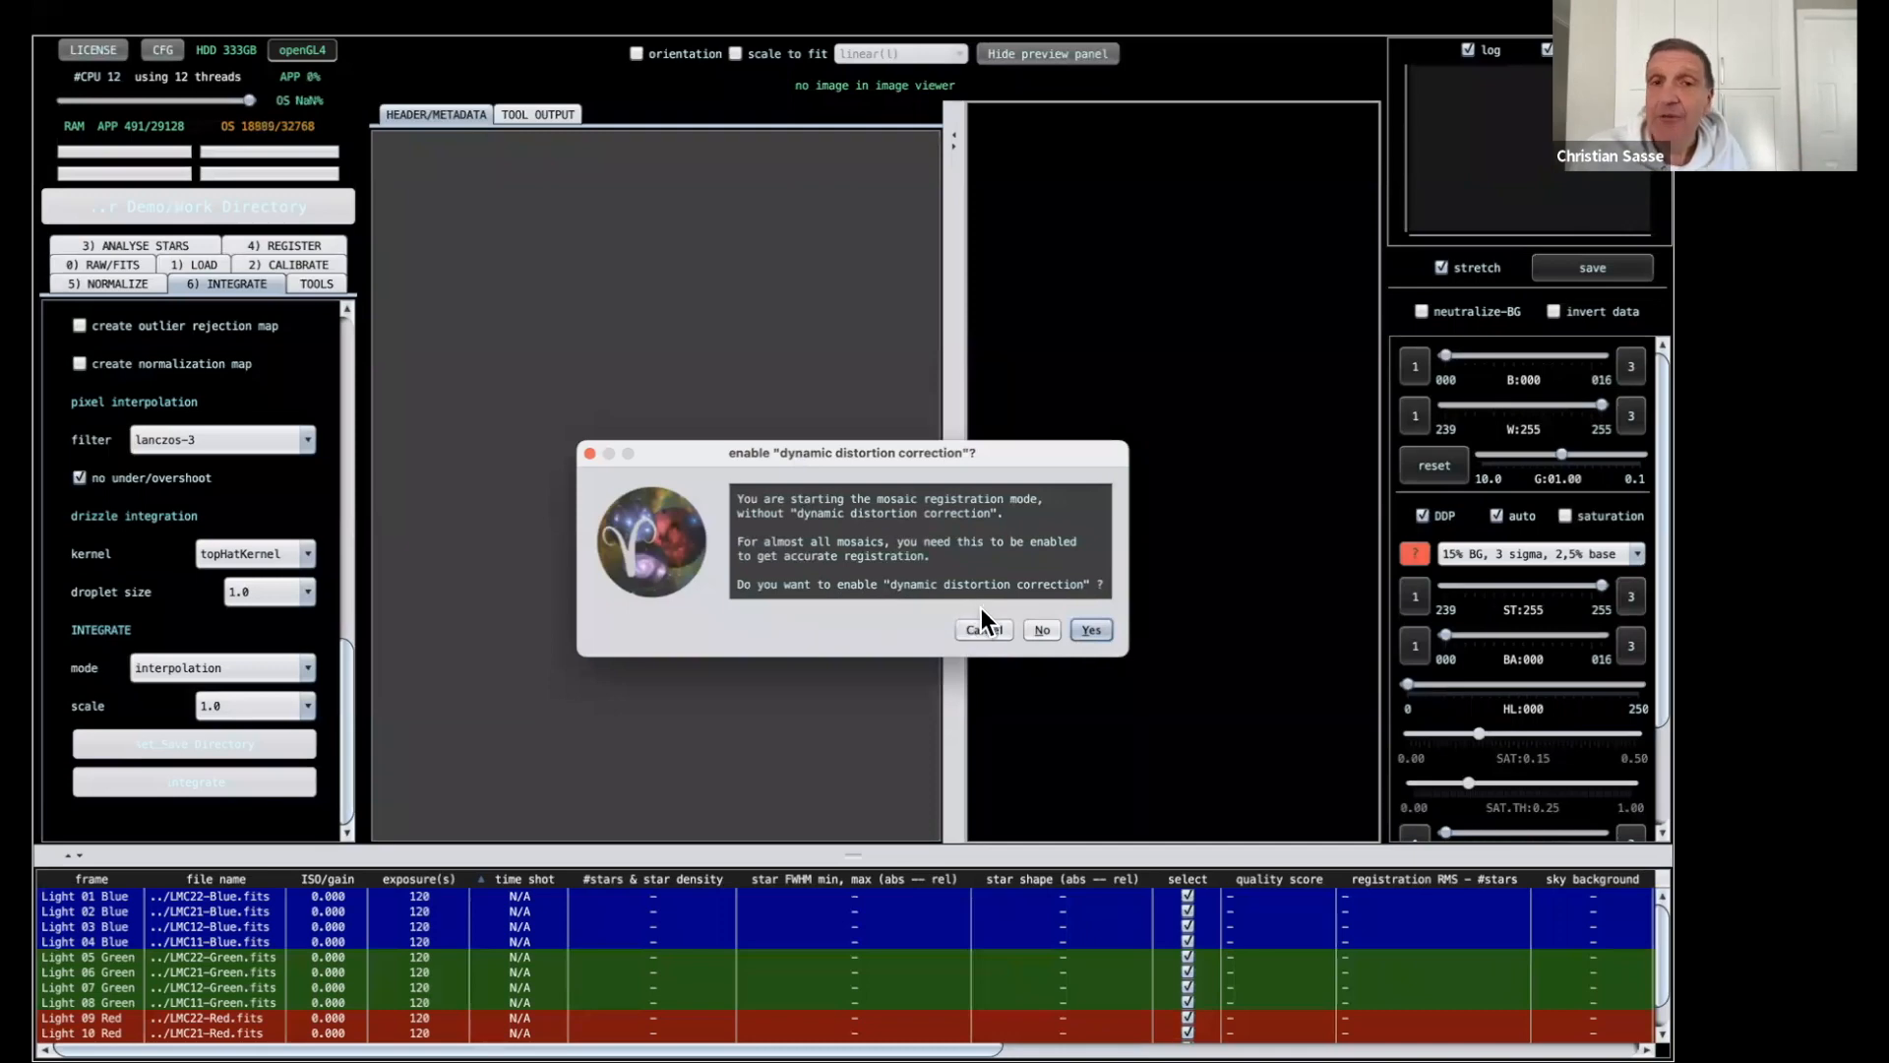
left_click(1090, 630)
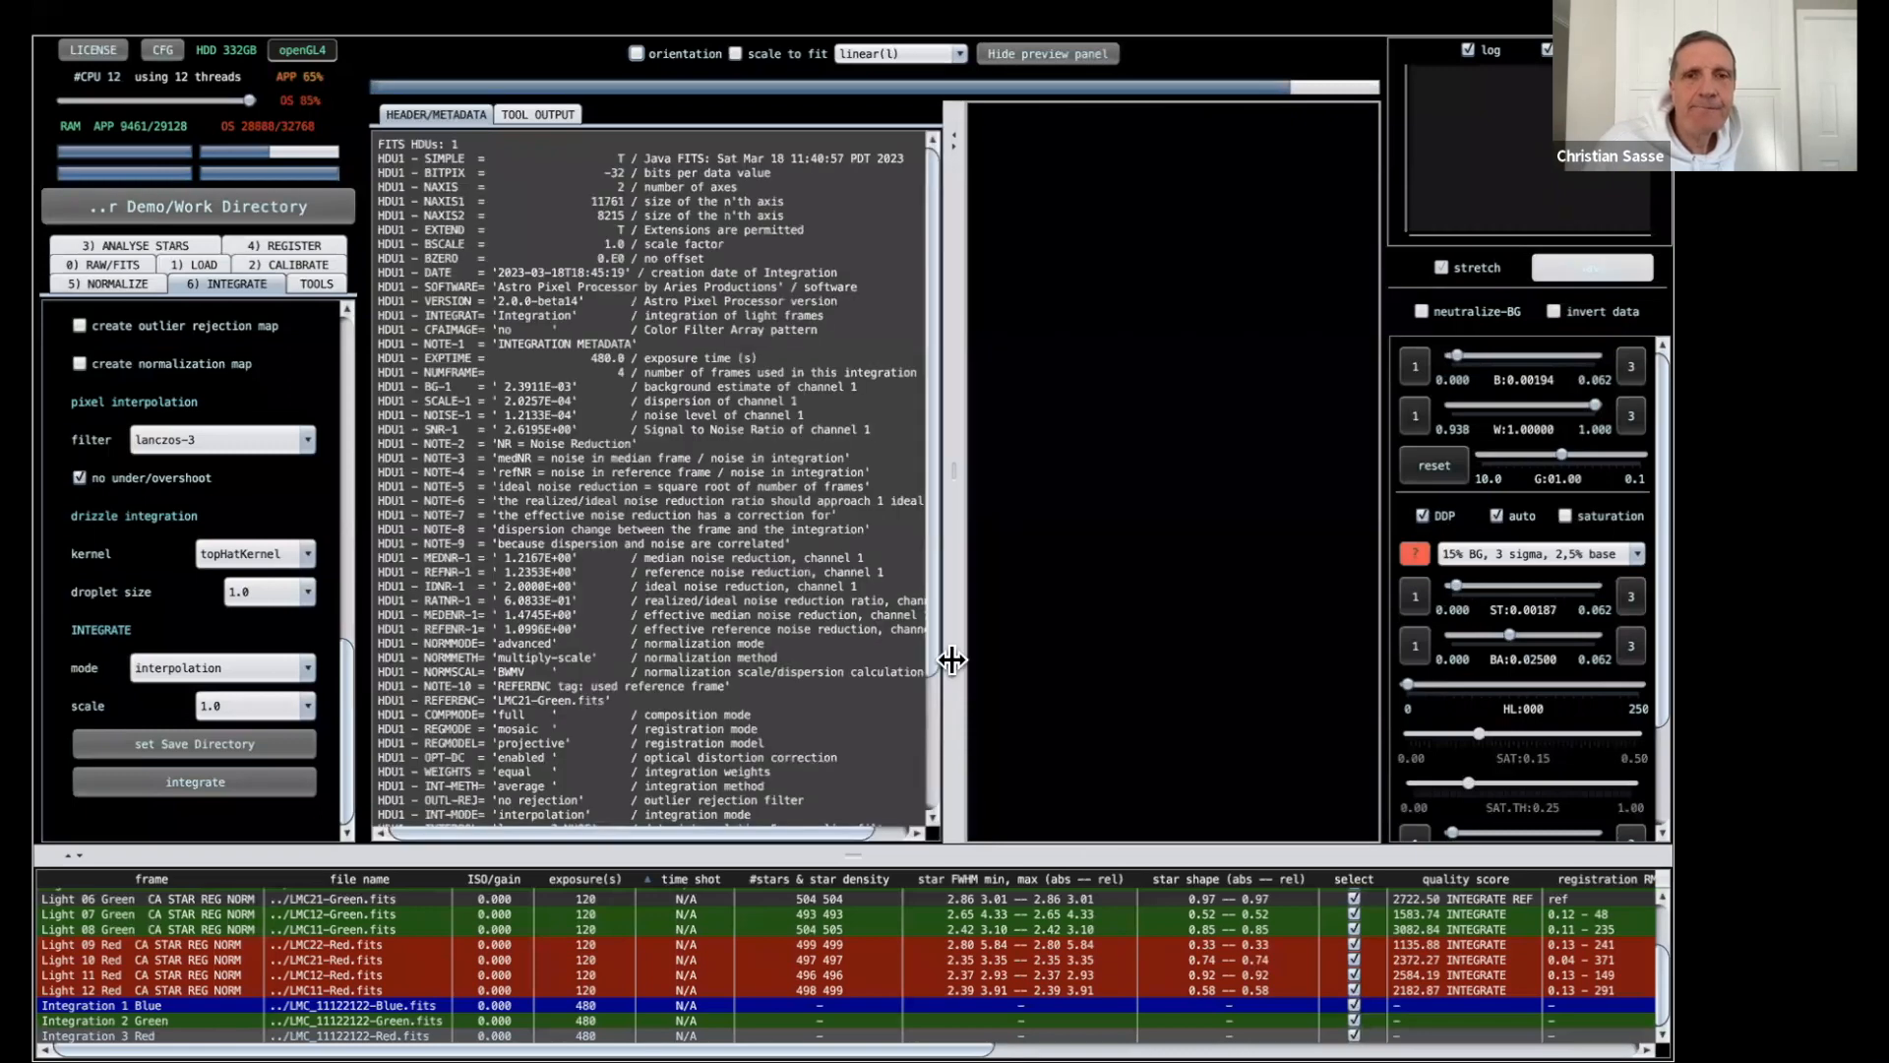
Widen the image viewer and inspect the red mosaic up close using the 30% BG, 2 sigma, 0,0% base preview stretch.
left_click_drag(923, 526, 476, 603)
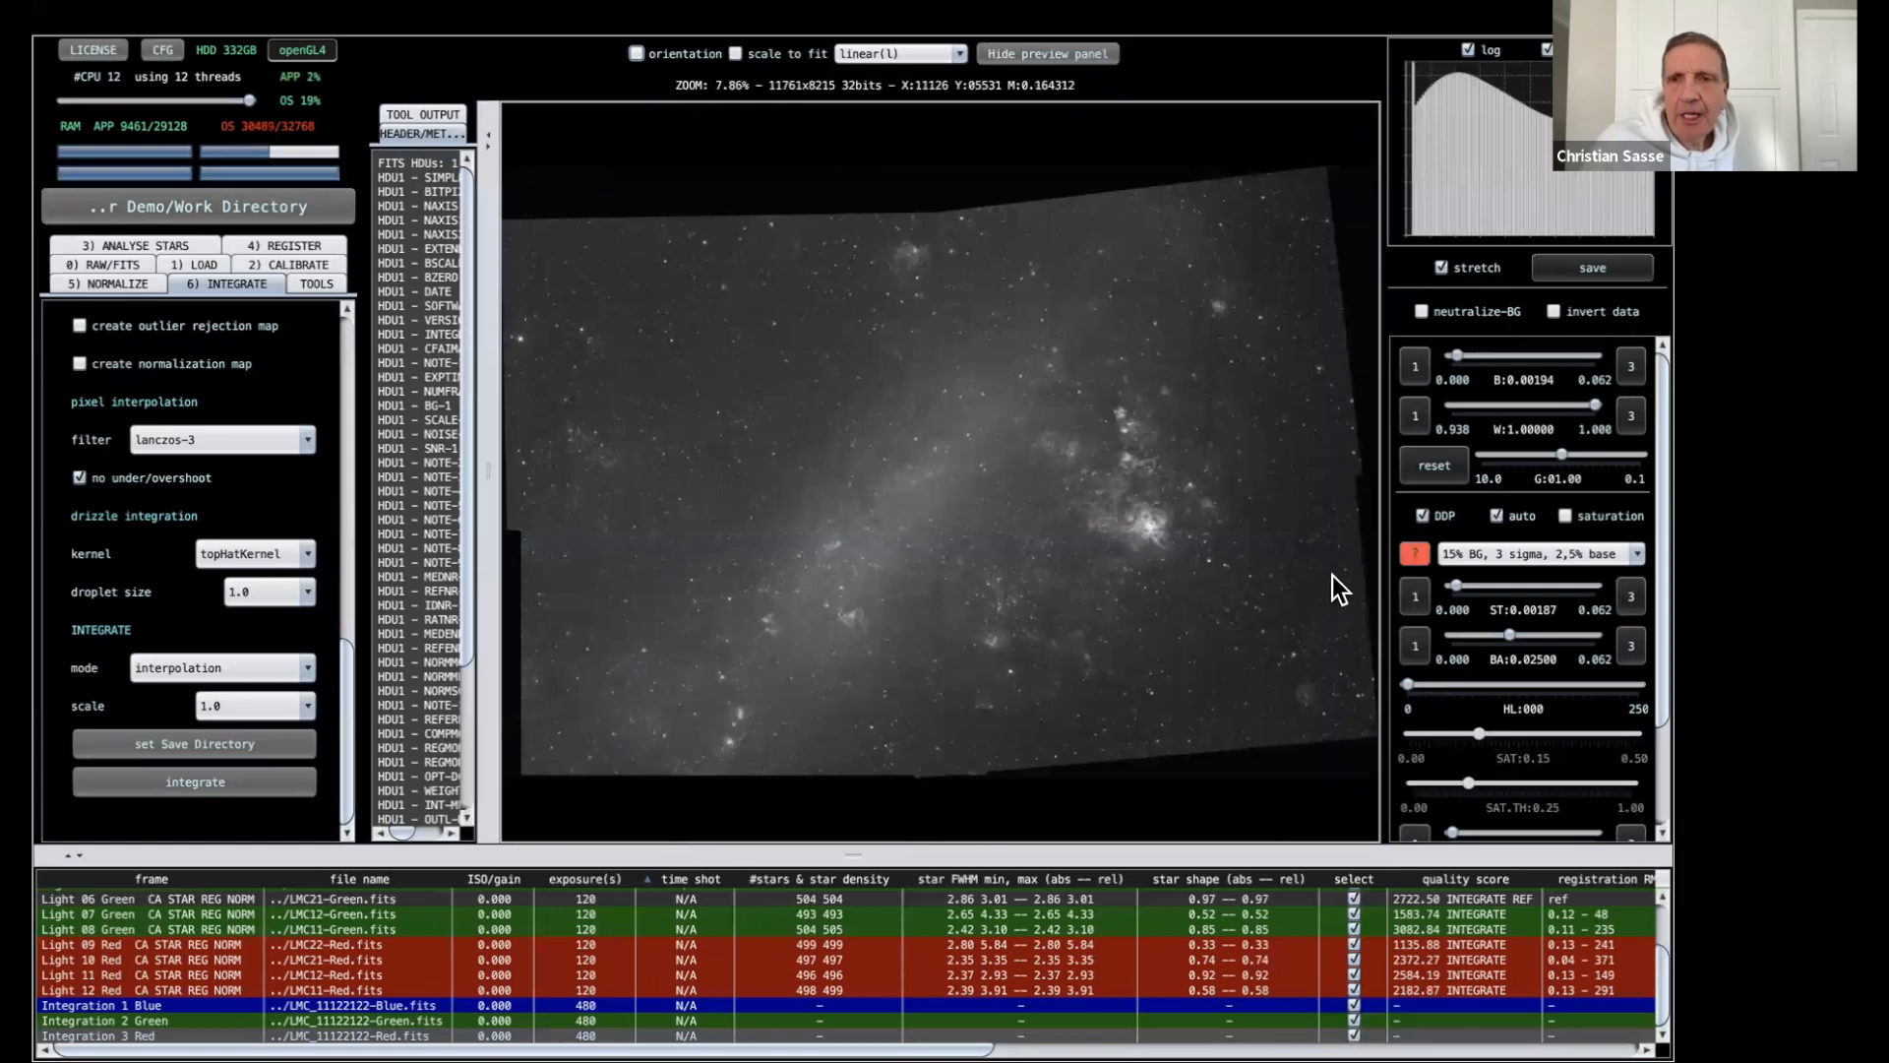
left_click(1475, 548)
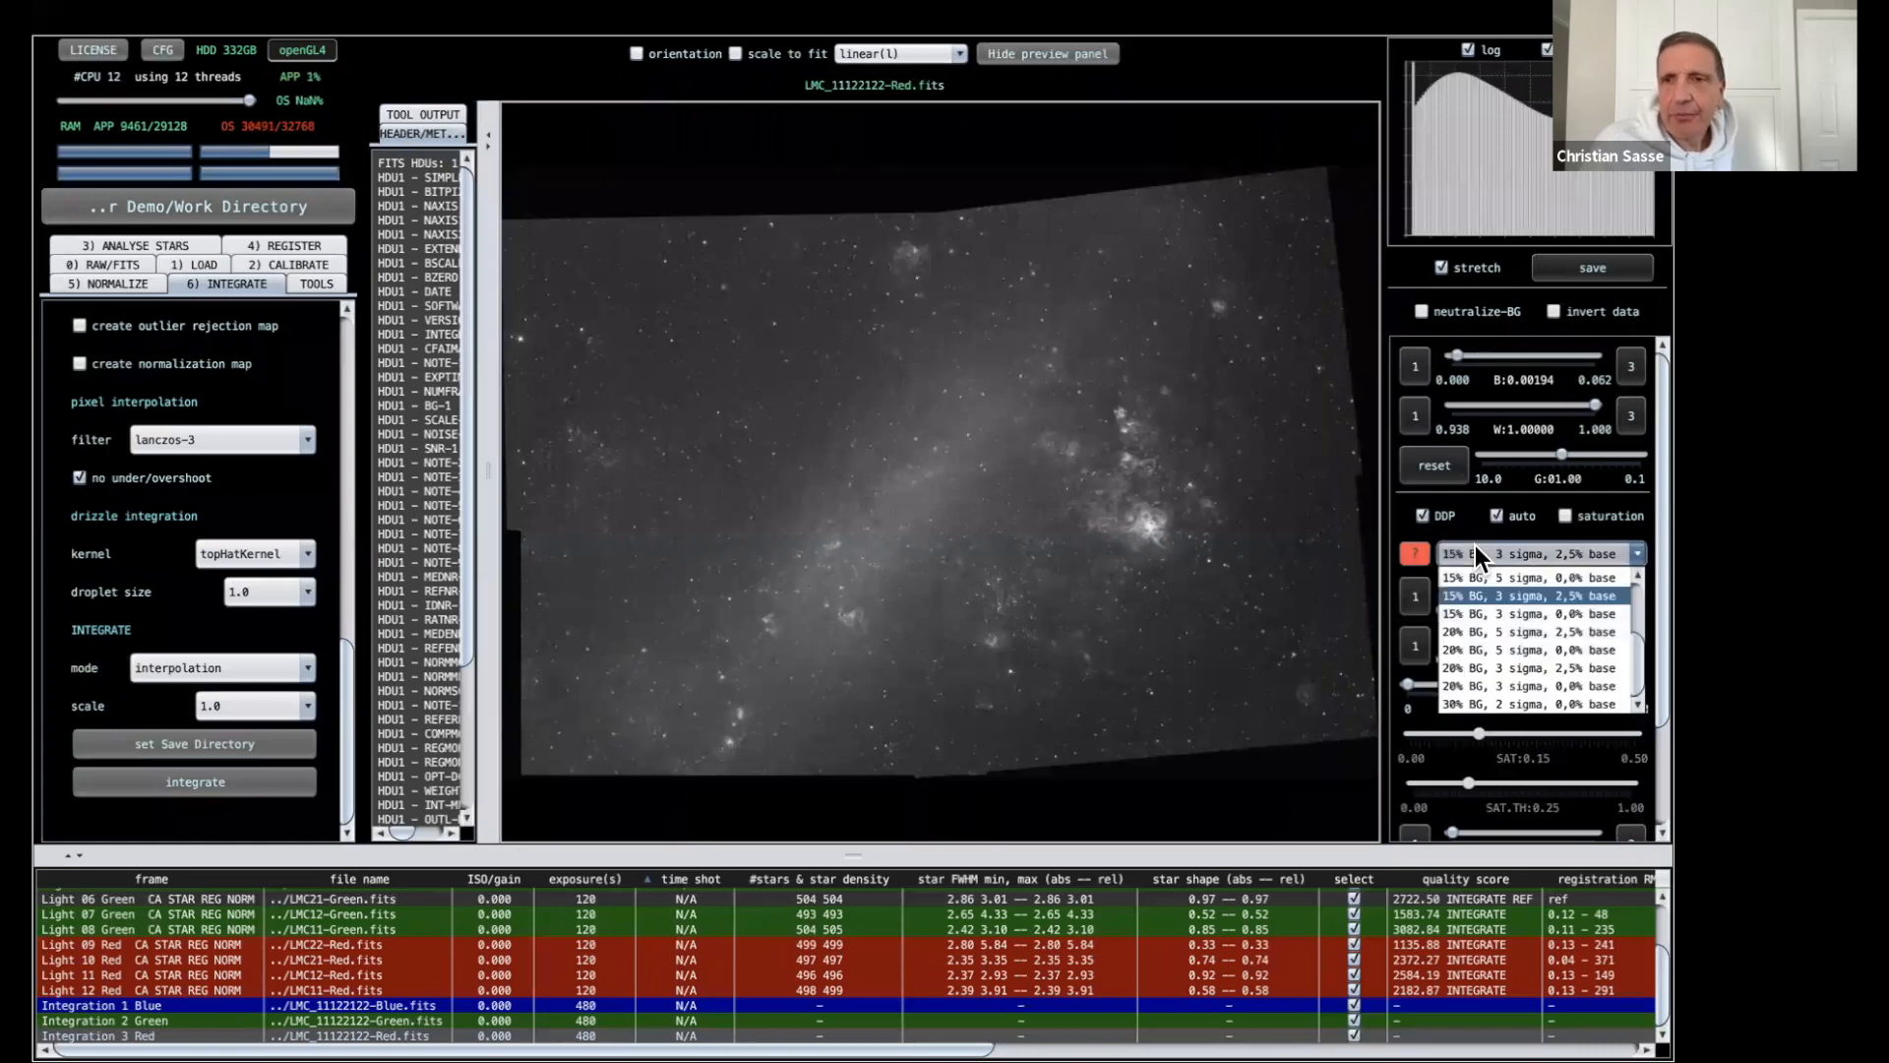
left_click(1503, 701)
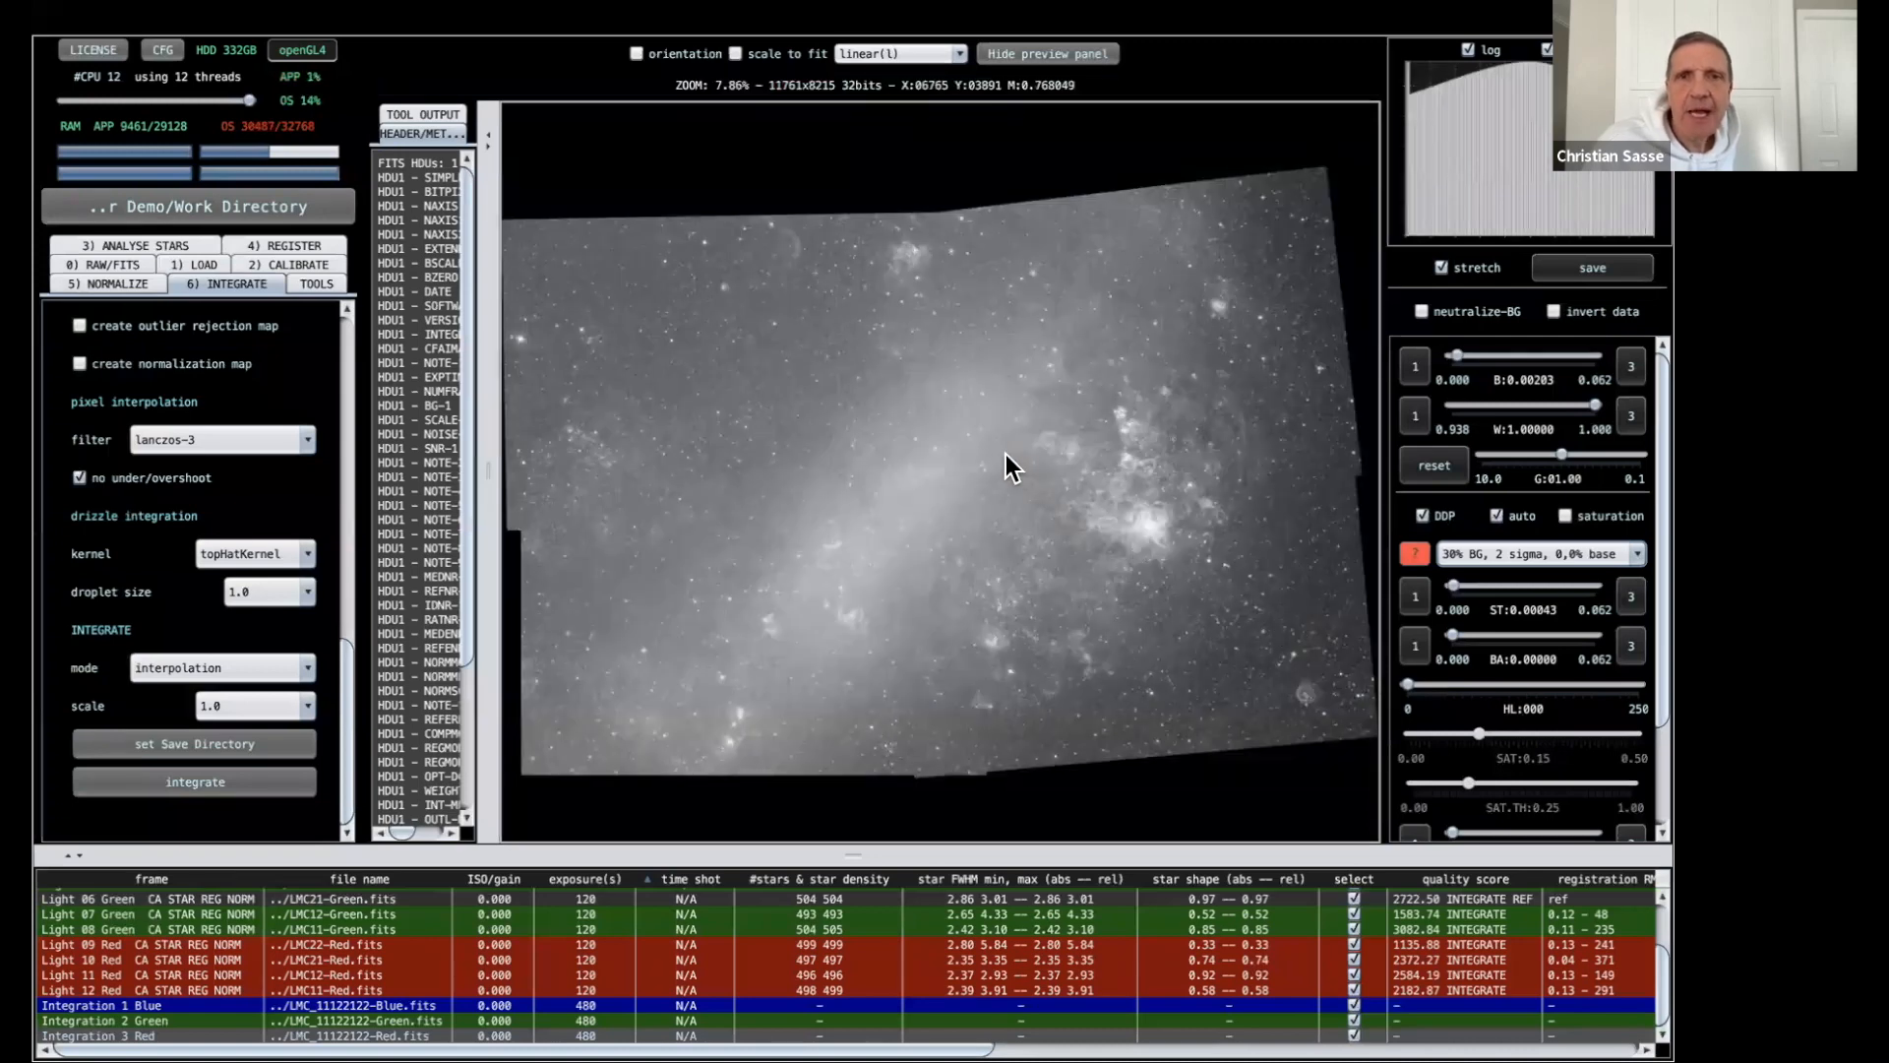
scroll(1006, 452, "up", 1)
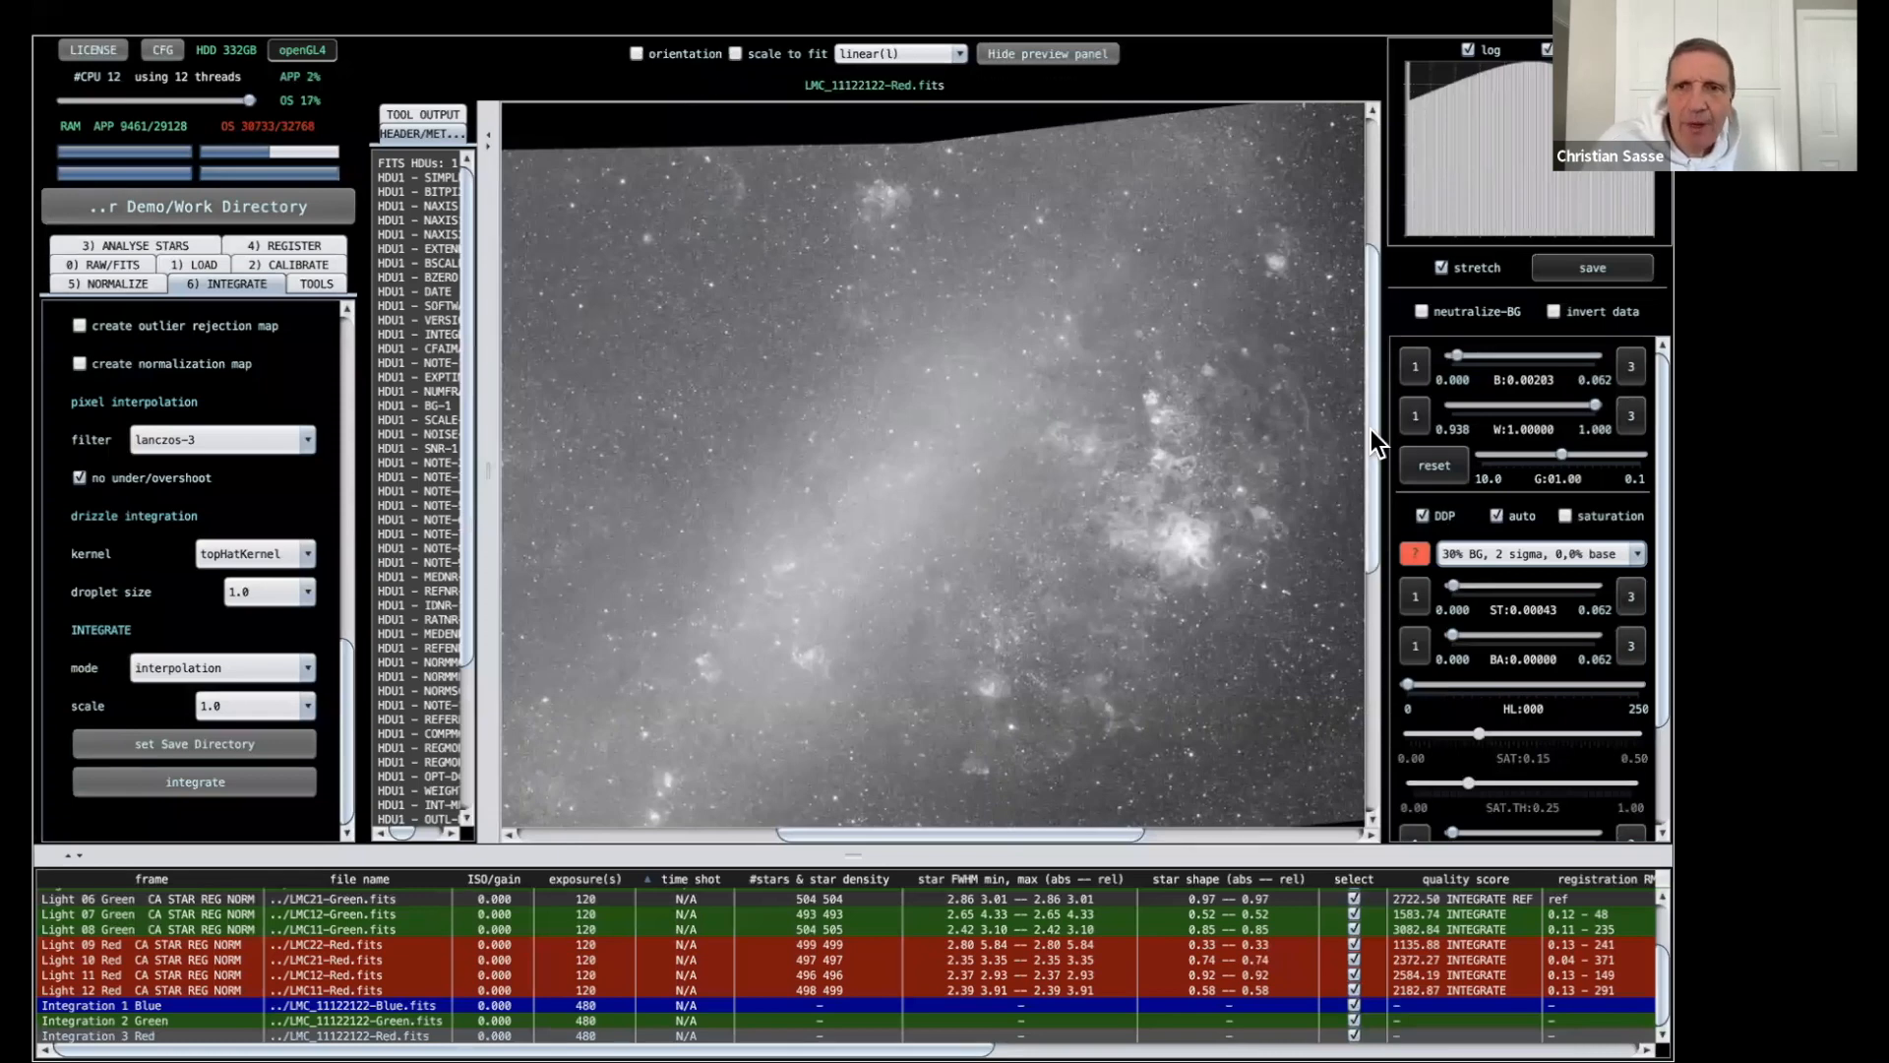
left_click_drag(1374, 445, 1356, 630)
left_click_drag(1096, 833, 1025, 825)
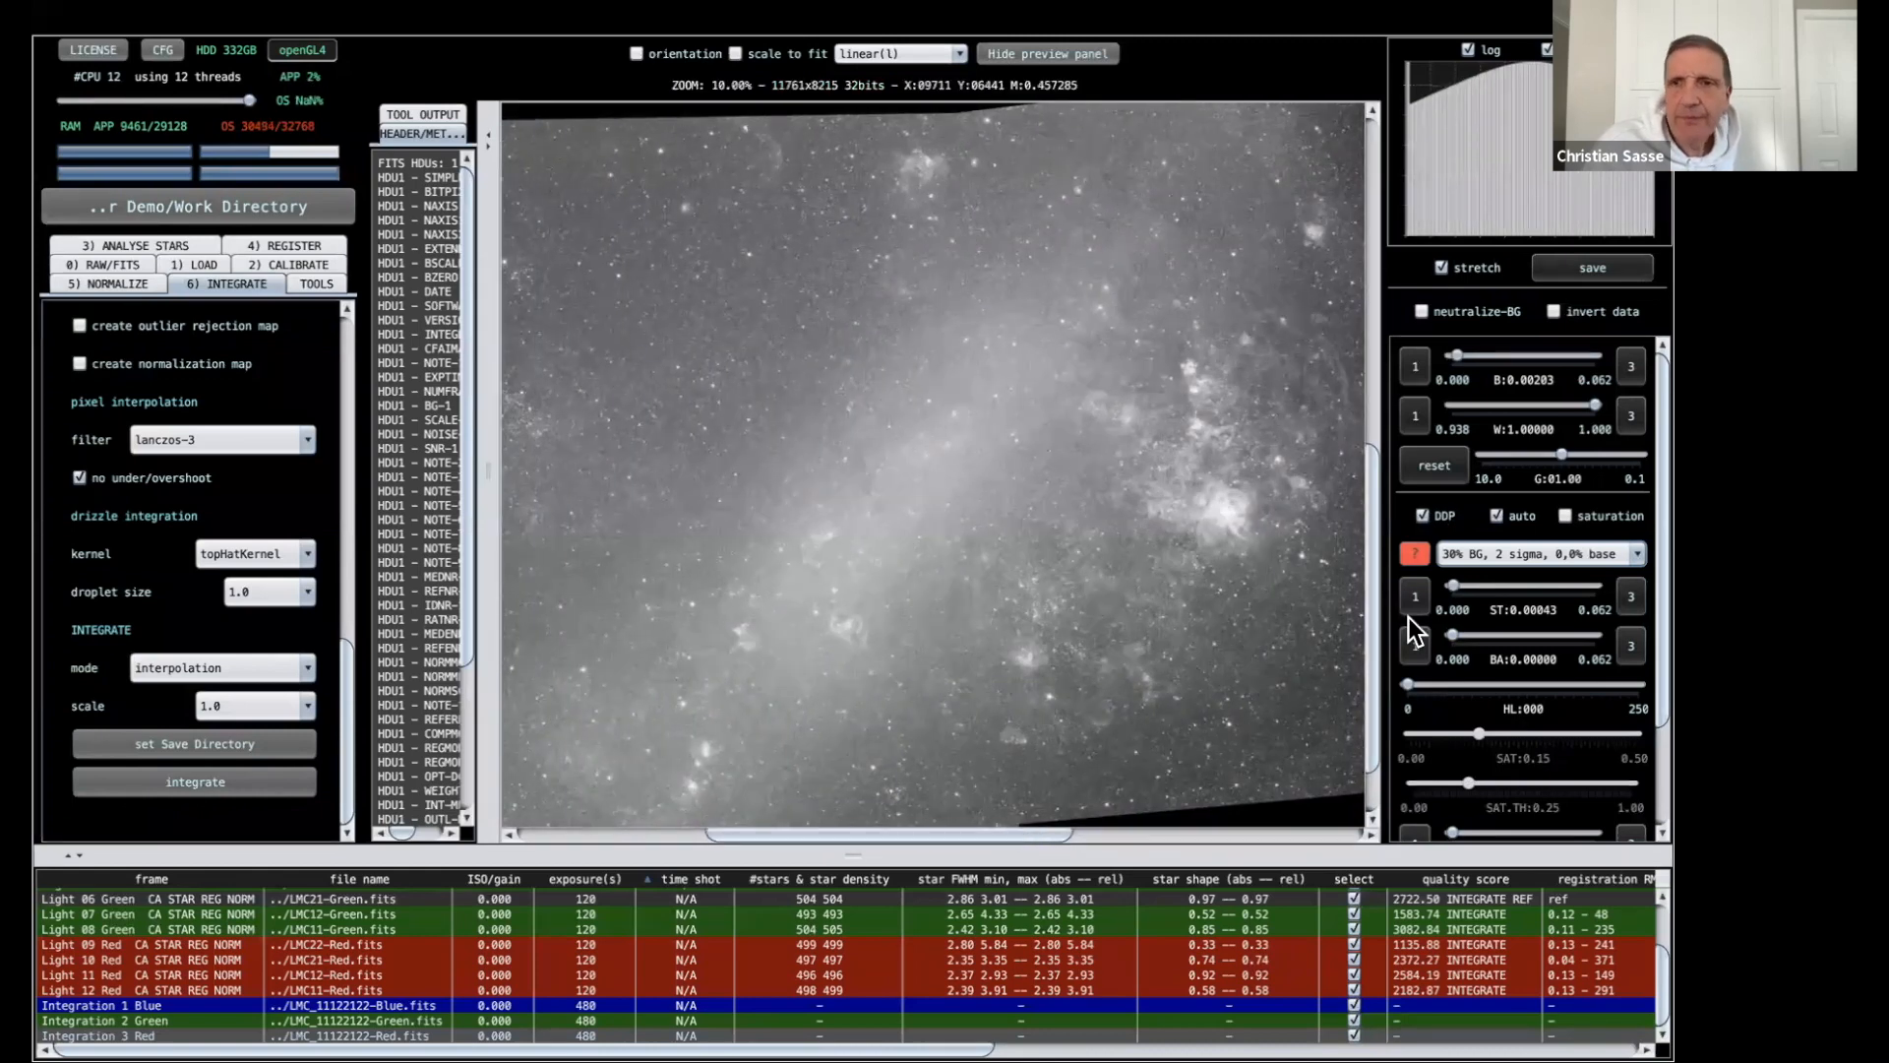
Set the preview stretch to 15% BG, 3 sigma, 2,5% base and quit the application.
left_click(1484, 552)
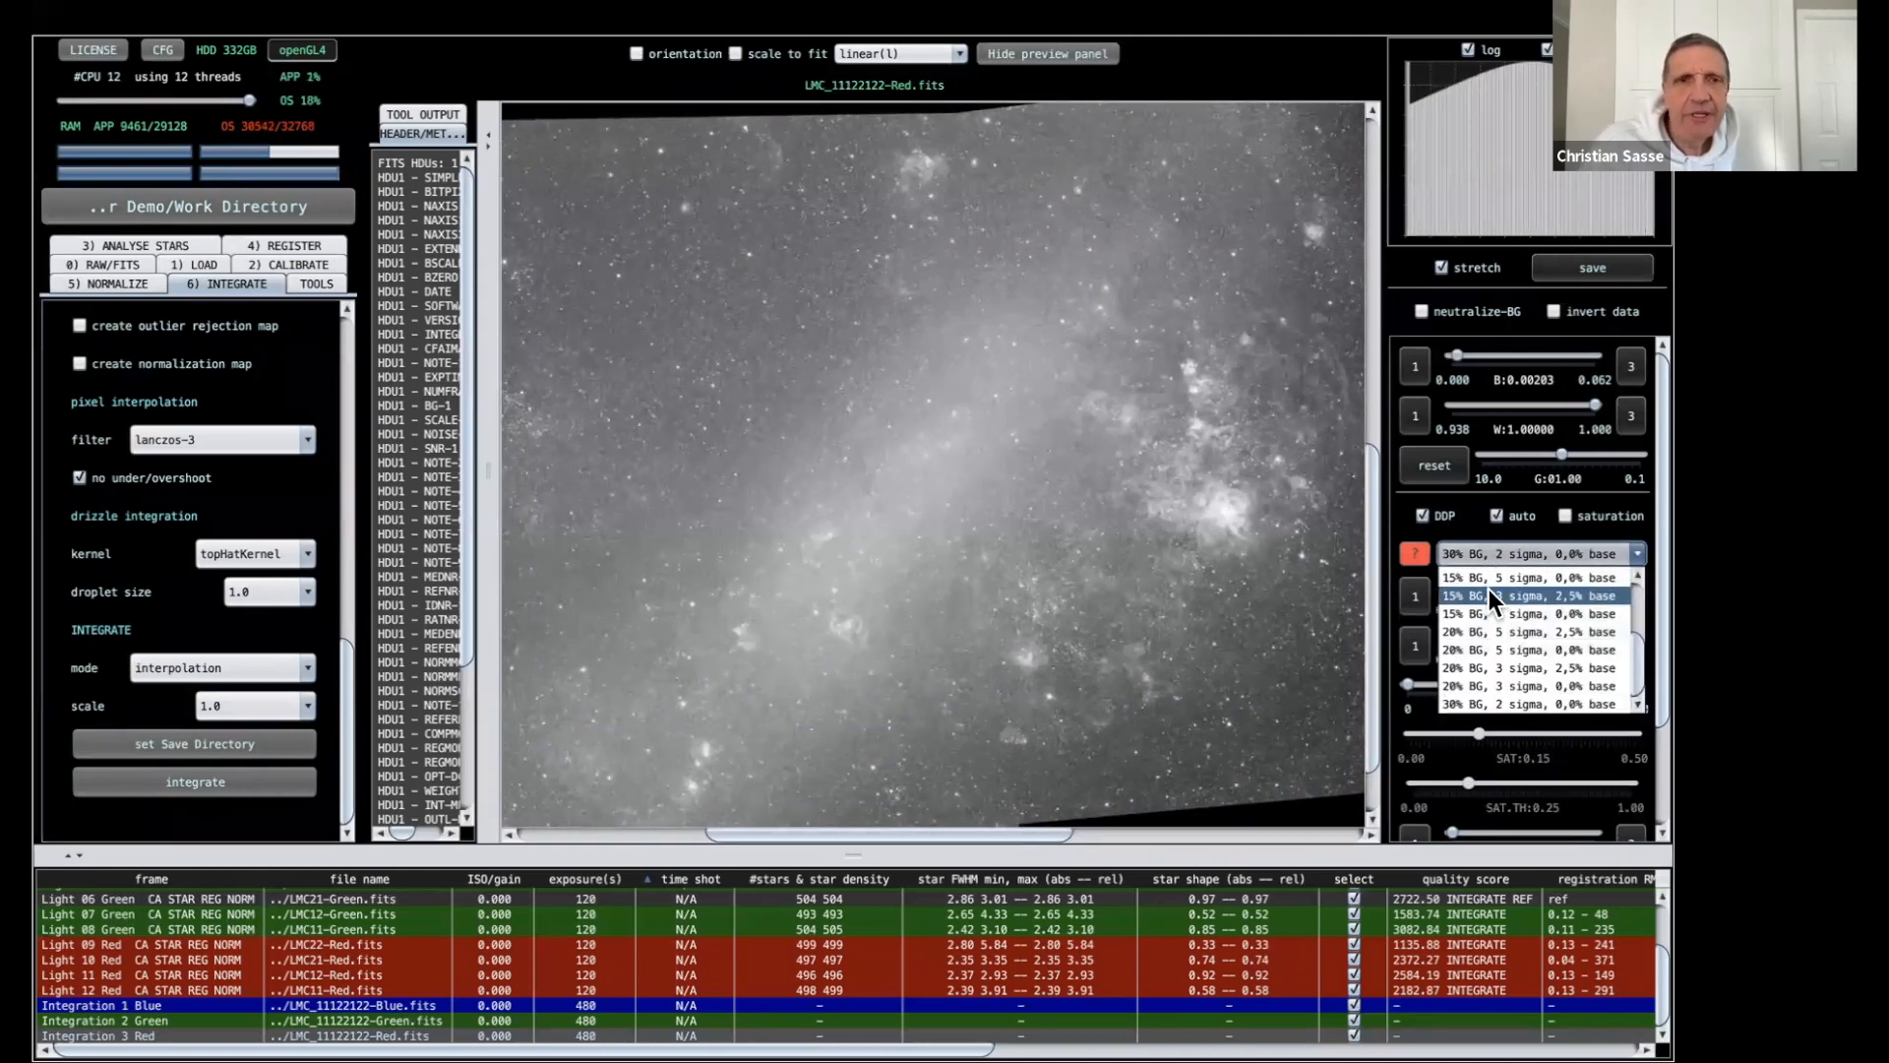
left_click(1490, 590)
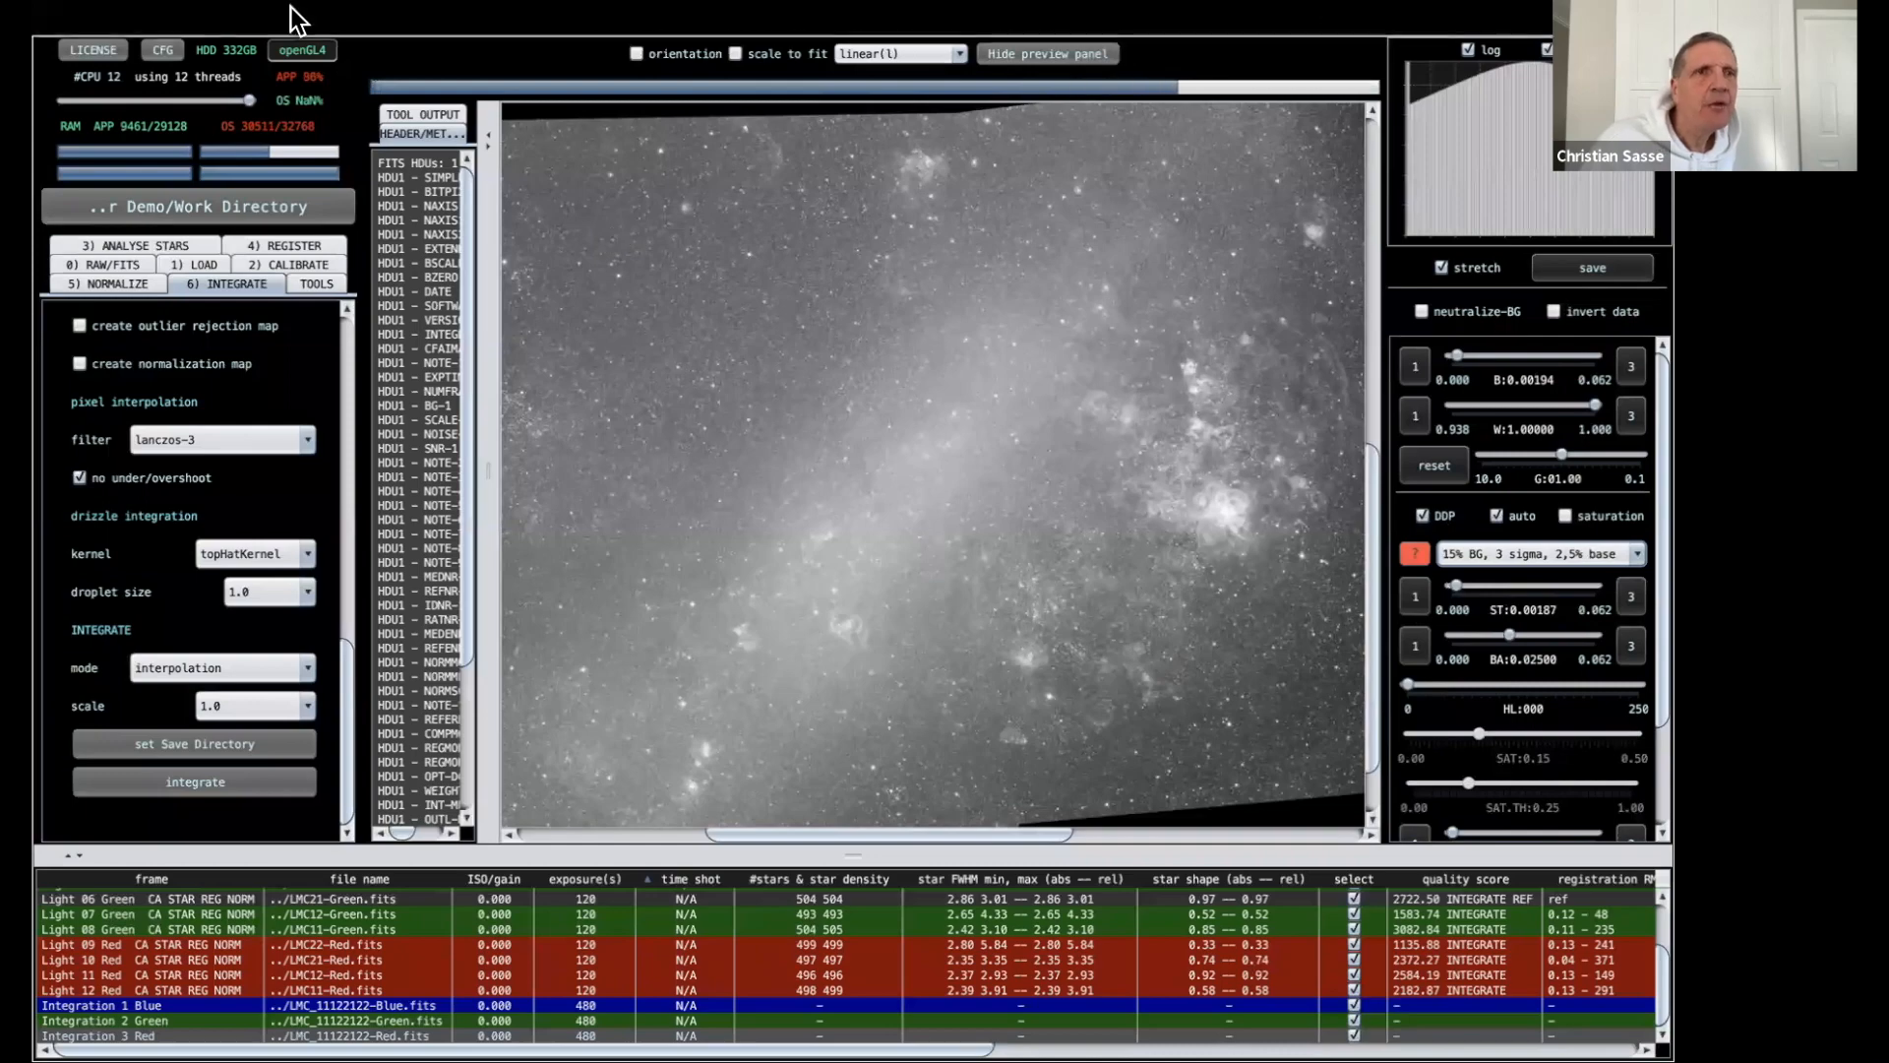
left_click(122, 13)
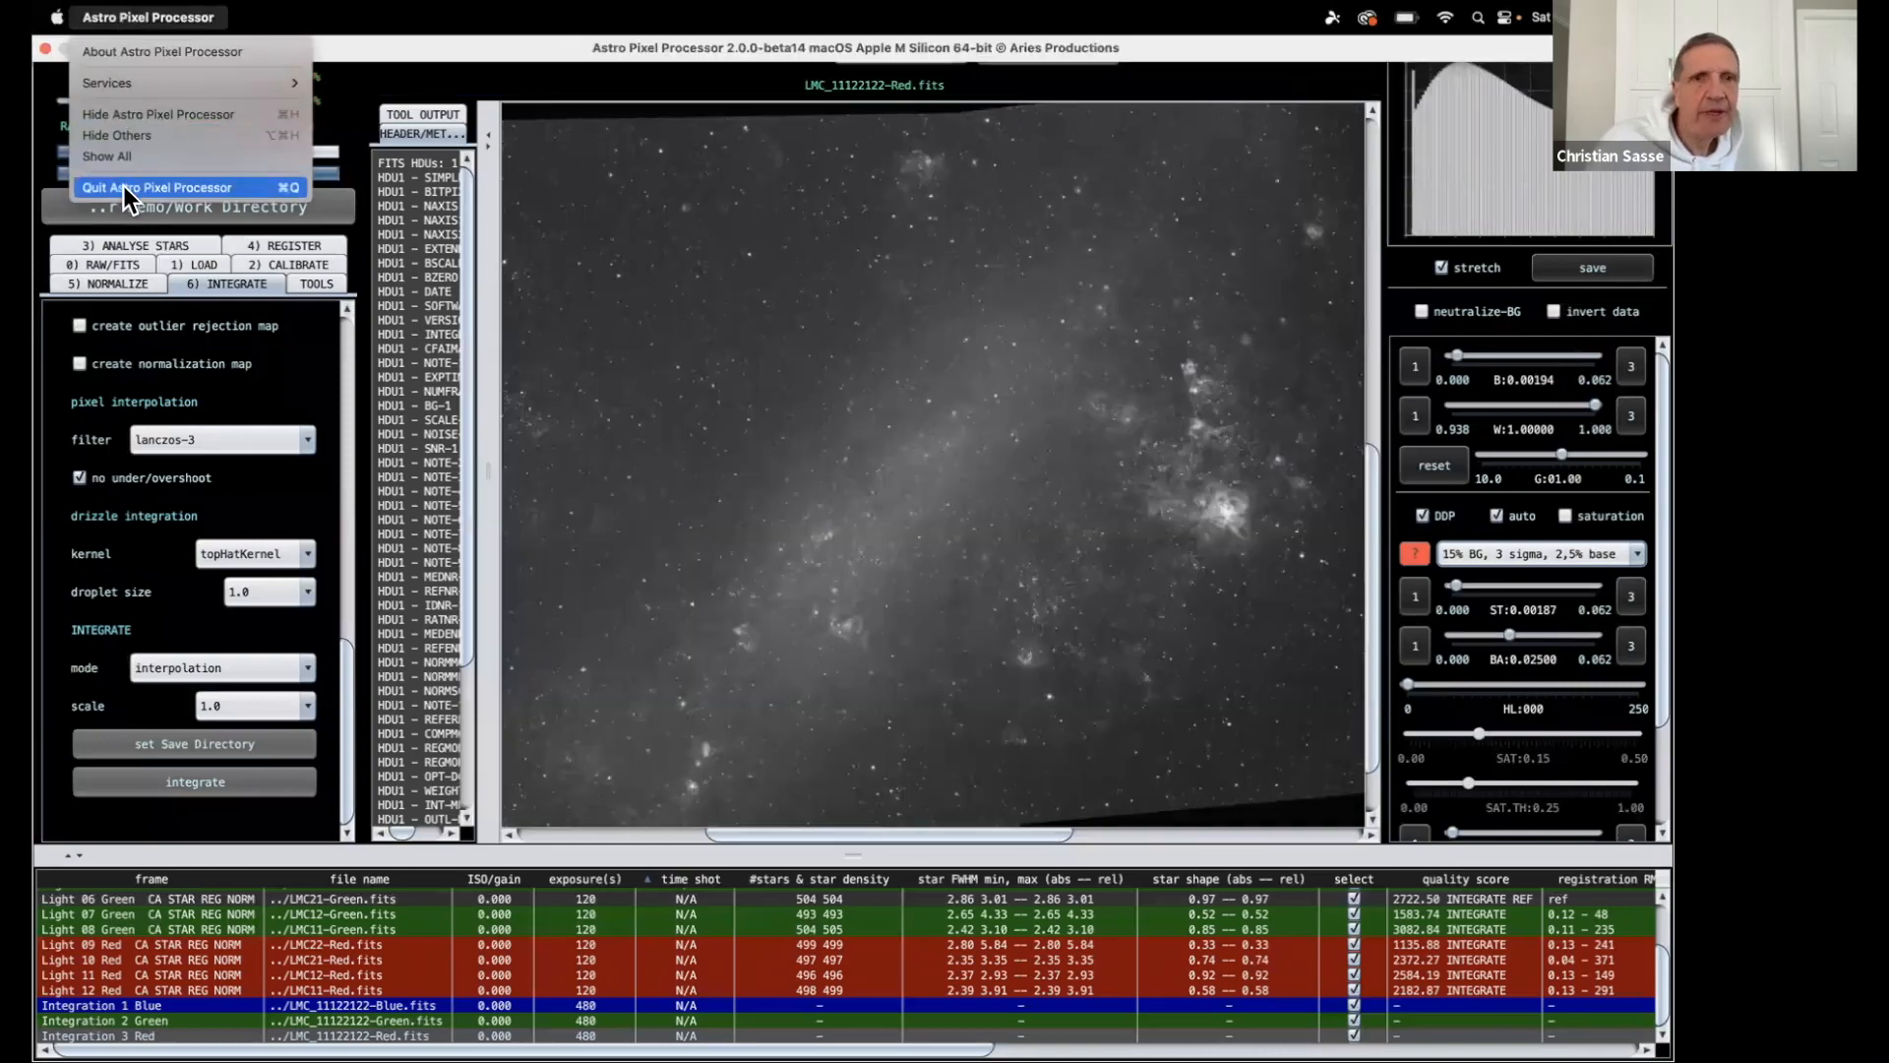
left_click(124, 186)
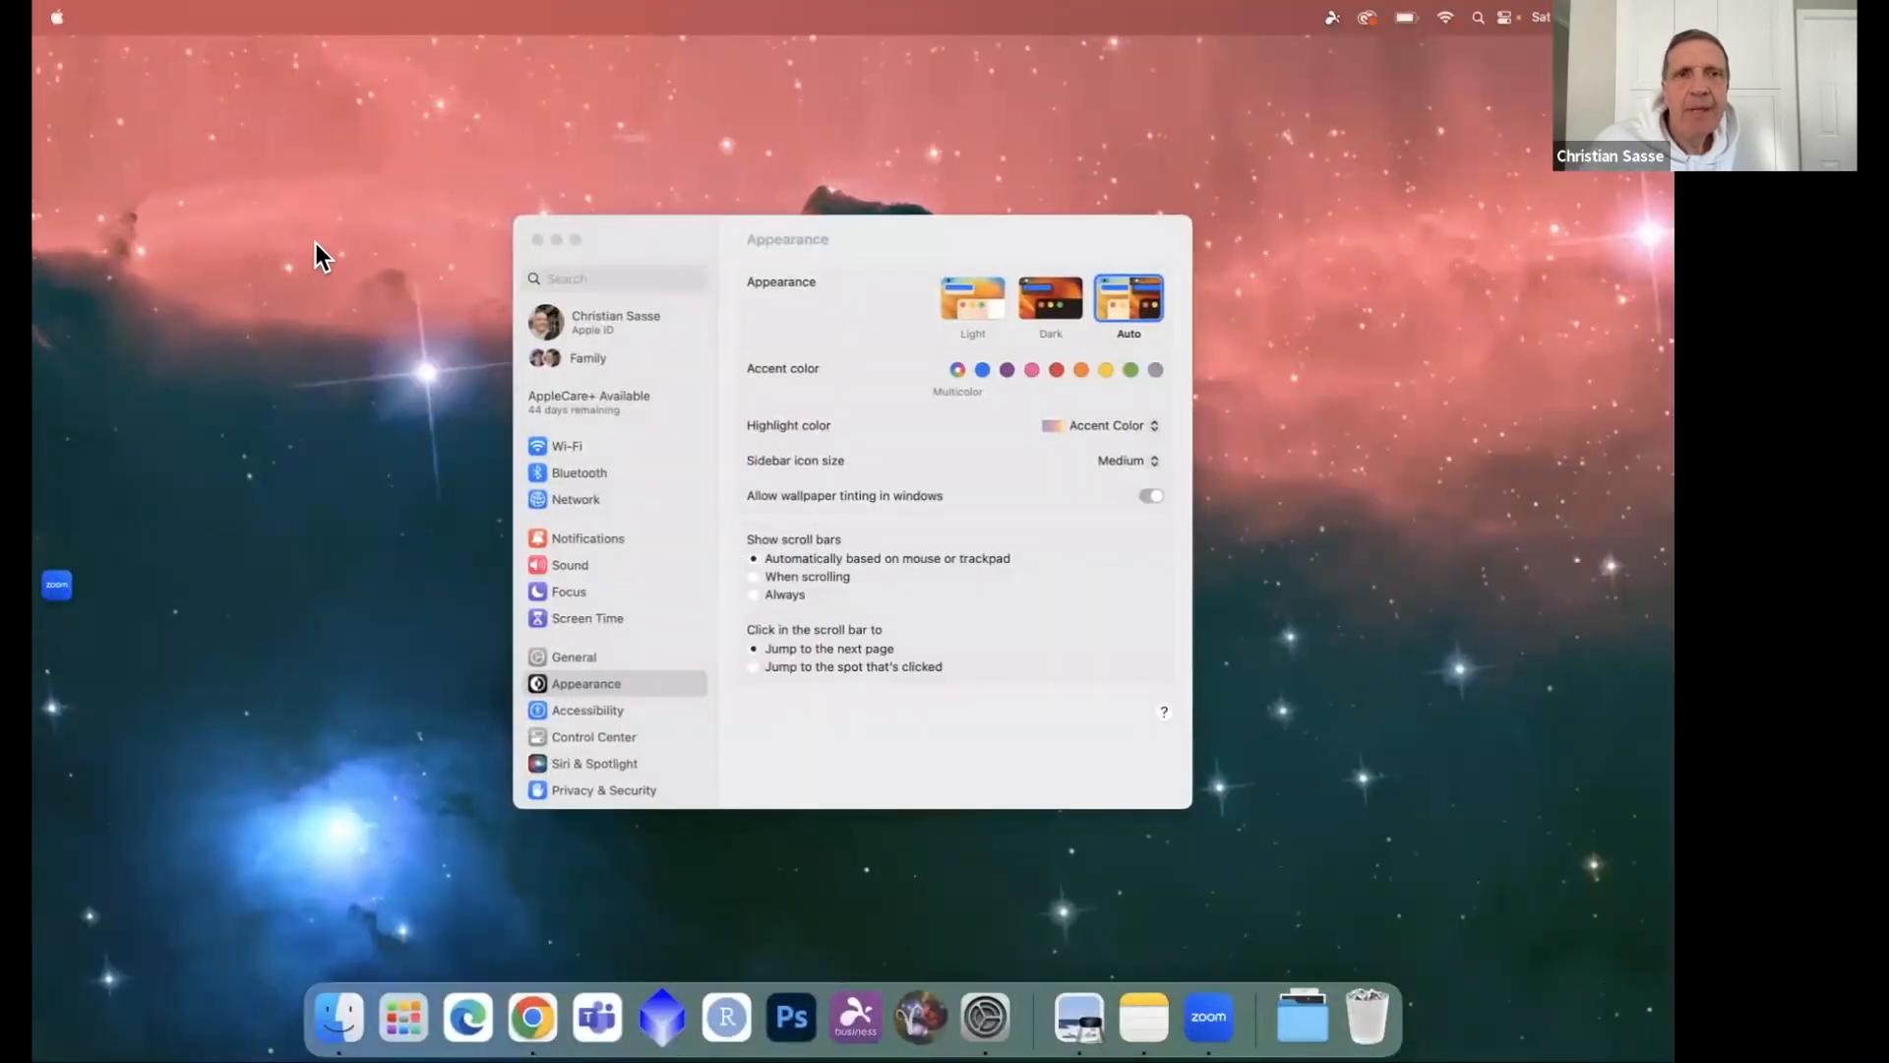